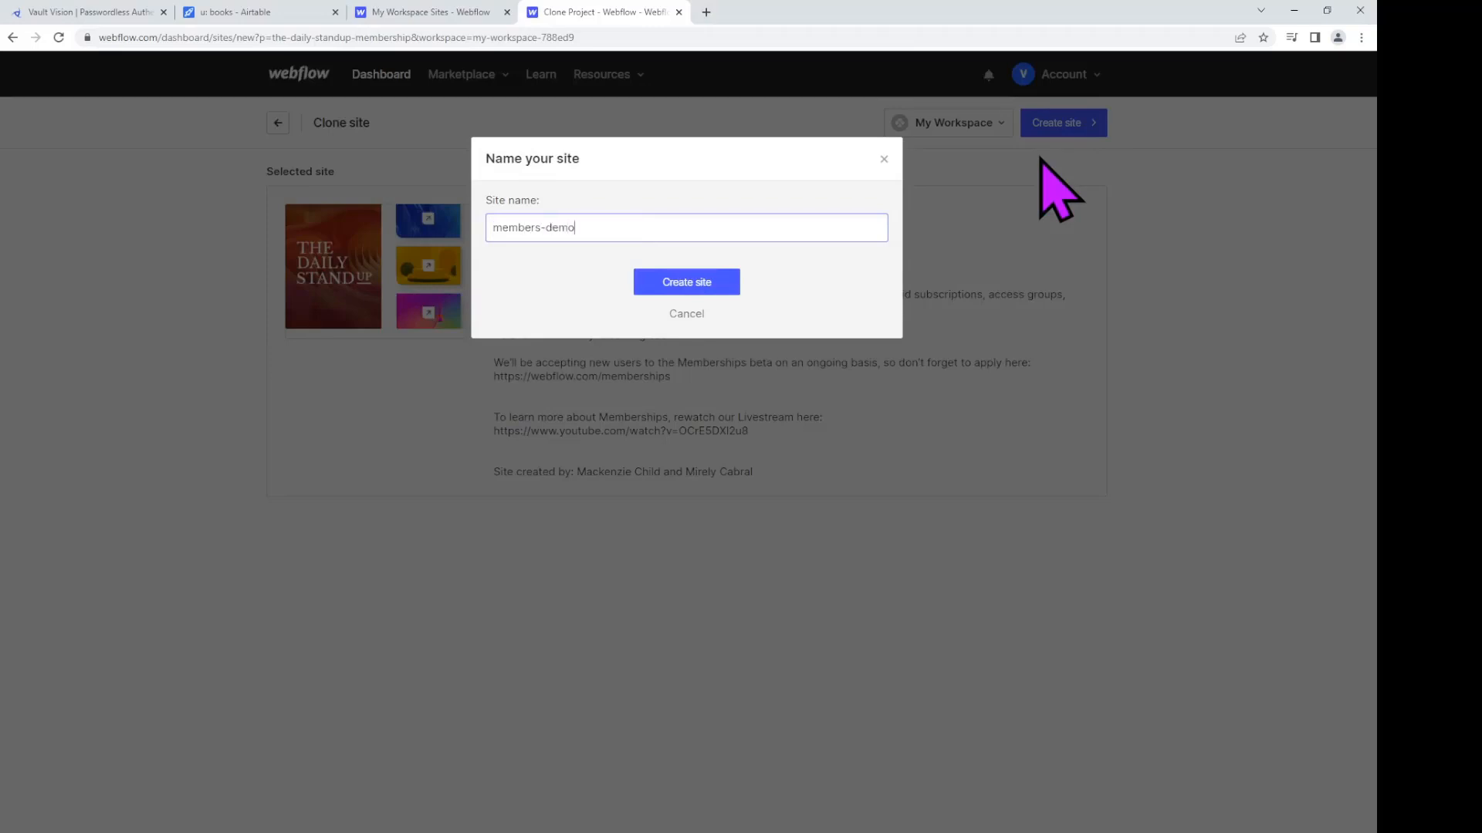
Step: Confirm the site name members-demo to clone The Daily Standup membership template
key("Return")
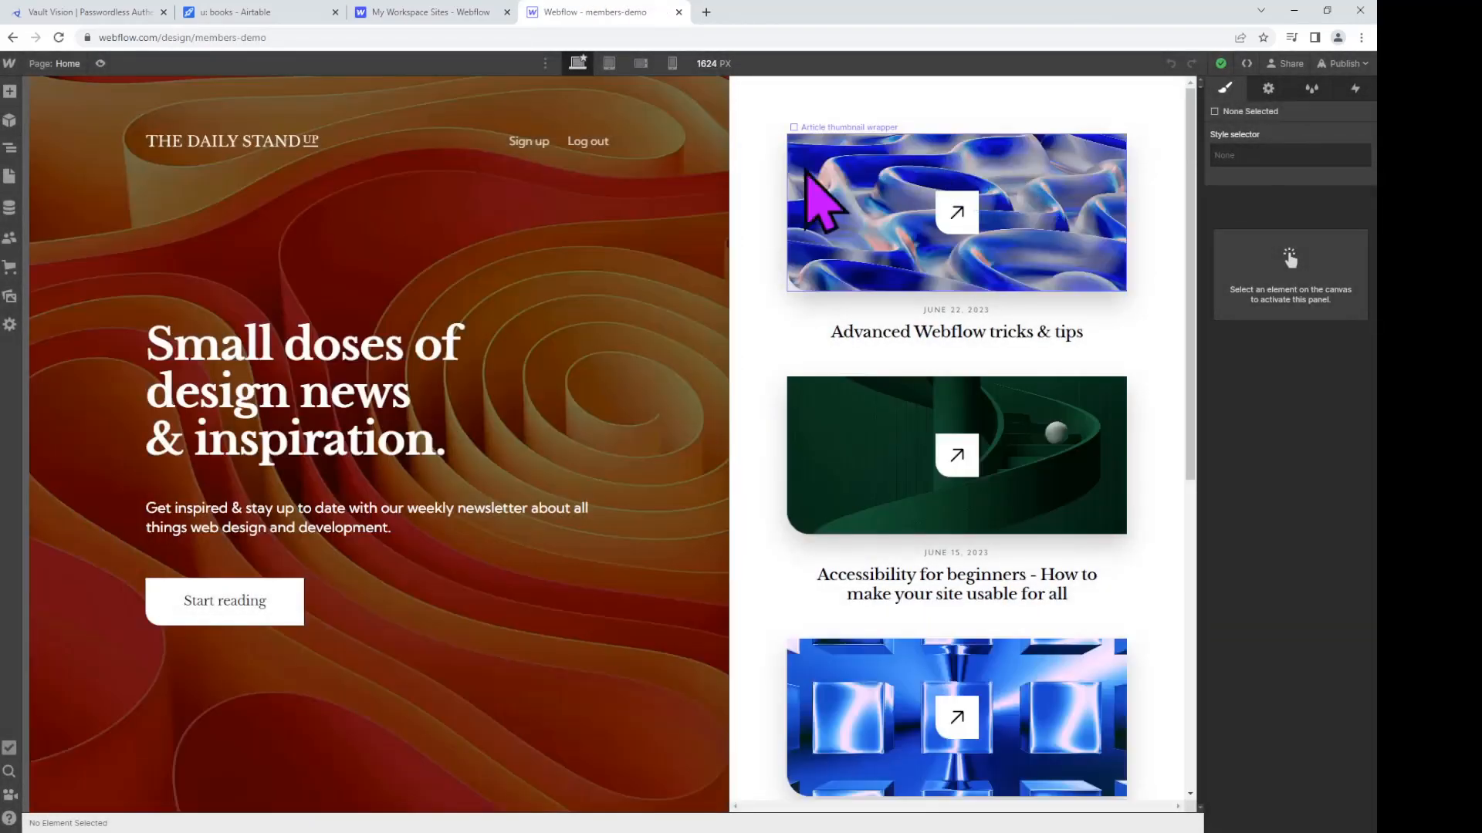
Step: Publish members-demo to members-demo.webflow.io, open the live site and copy its URL
left_click(1343, 63)
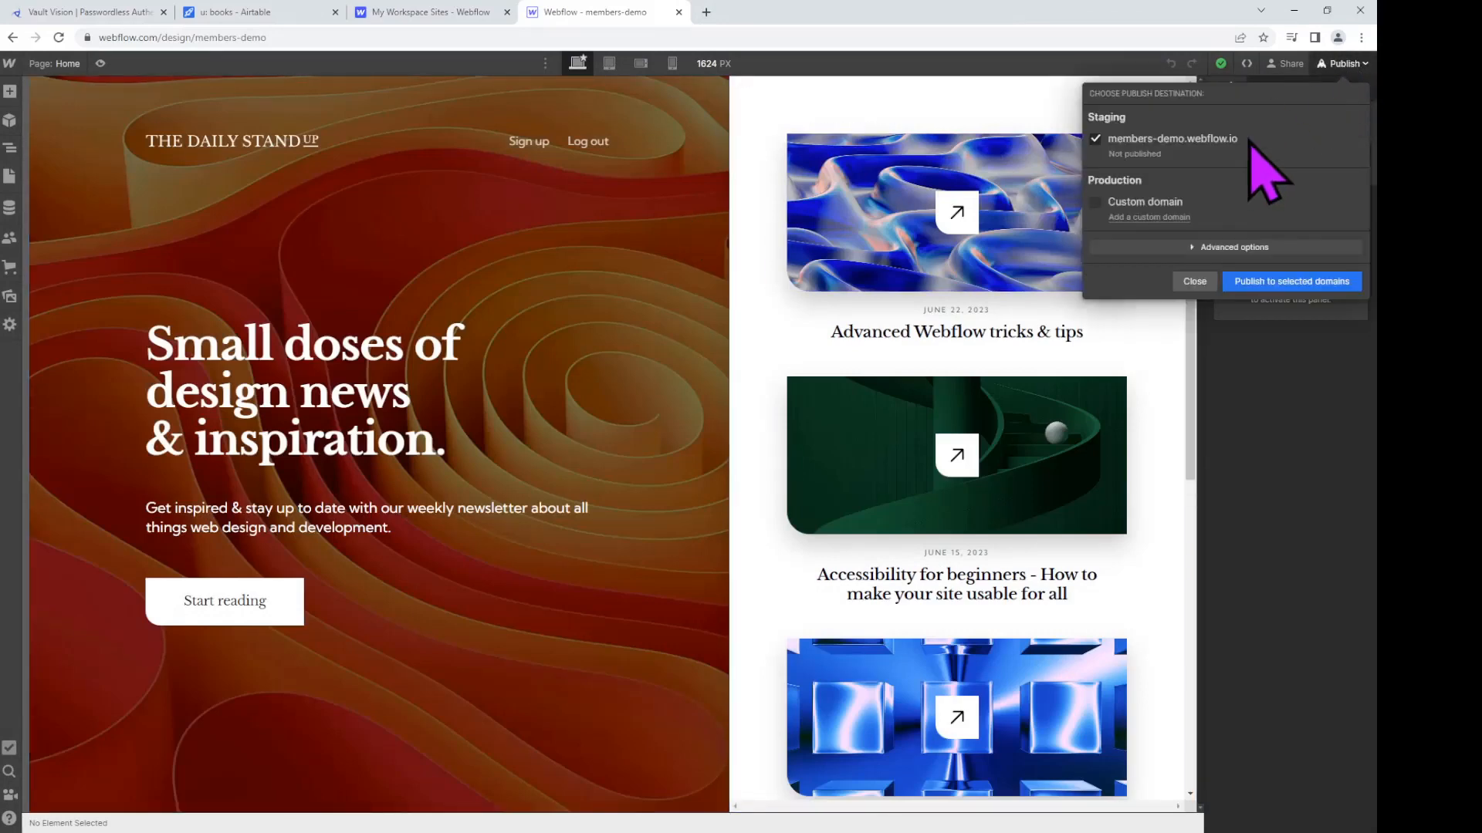
left_click(1281, 282)
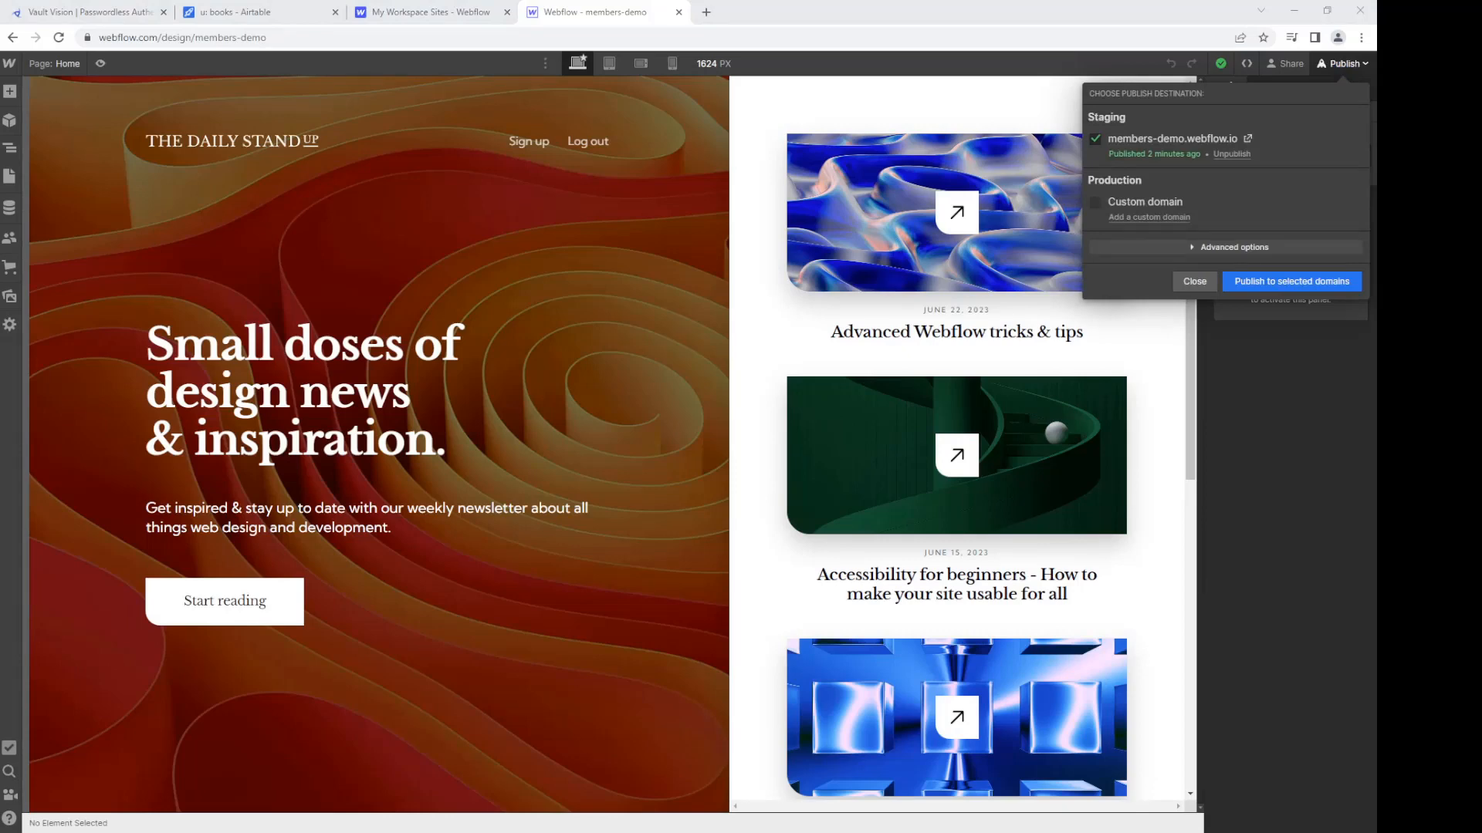
left_click(1247, 138)
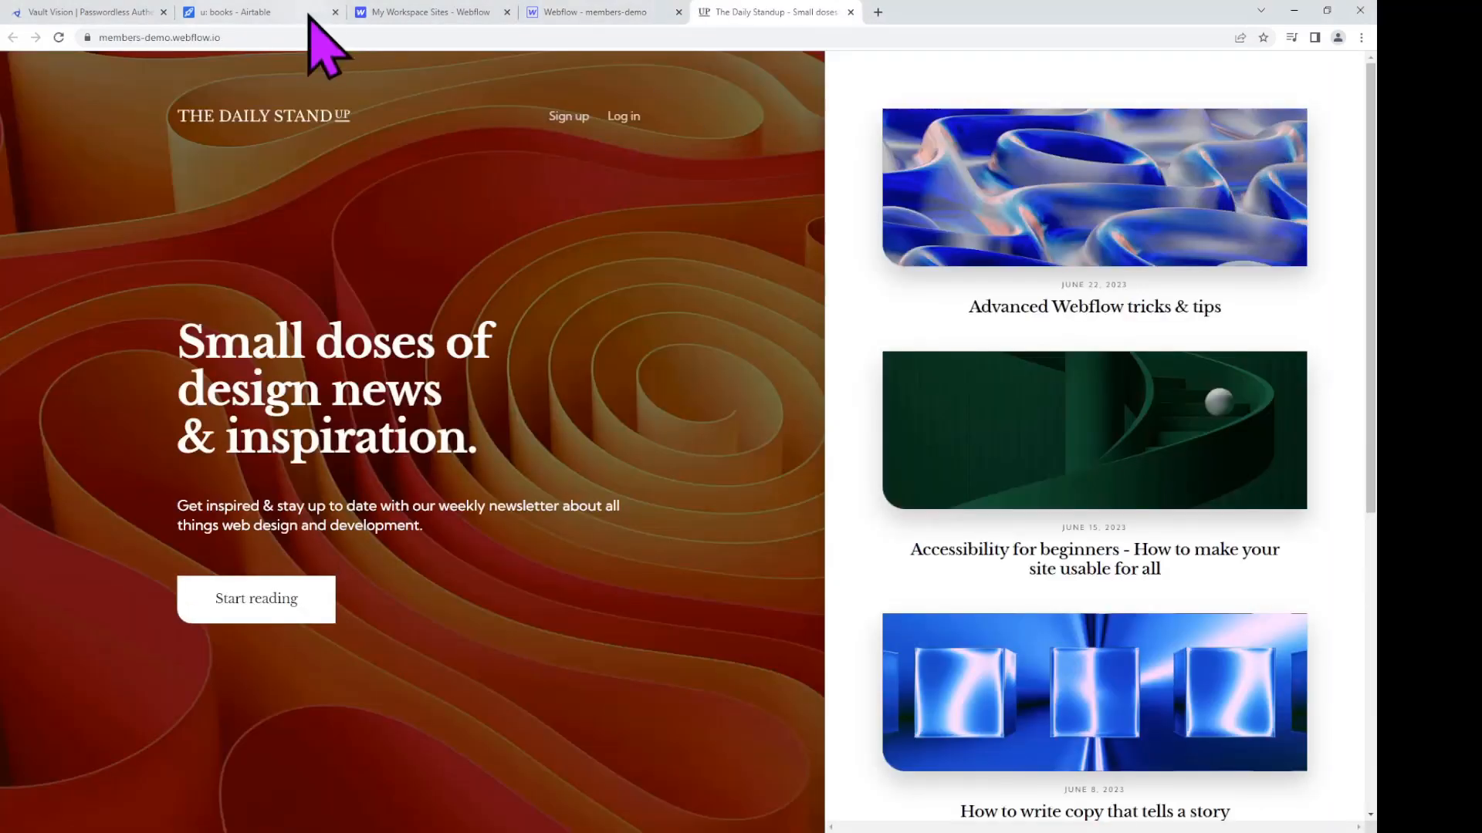
left_click(124, 38)
key("ctrl+c")
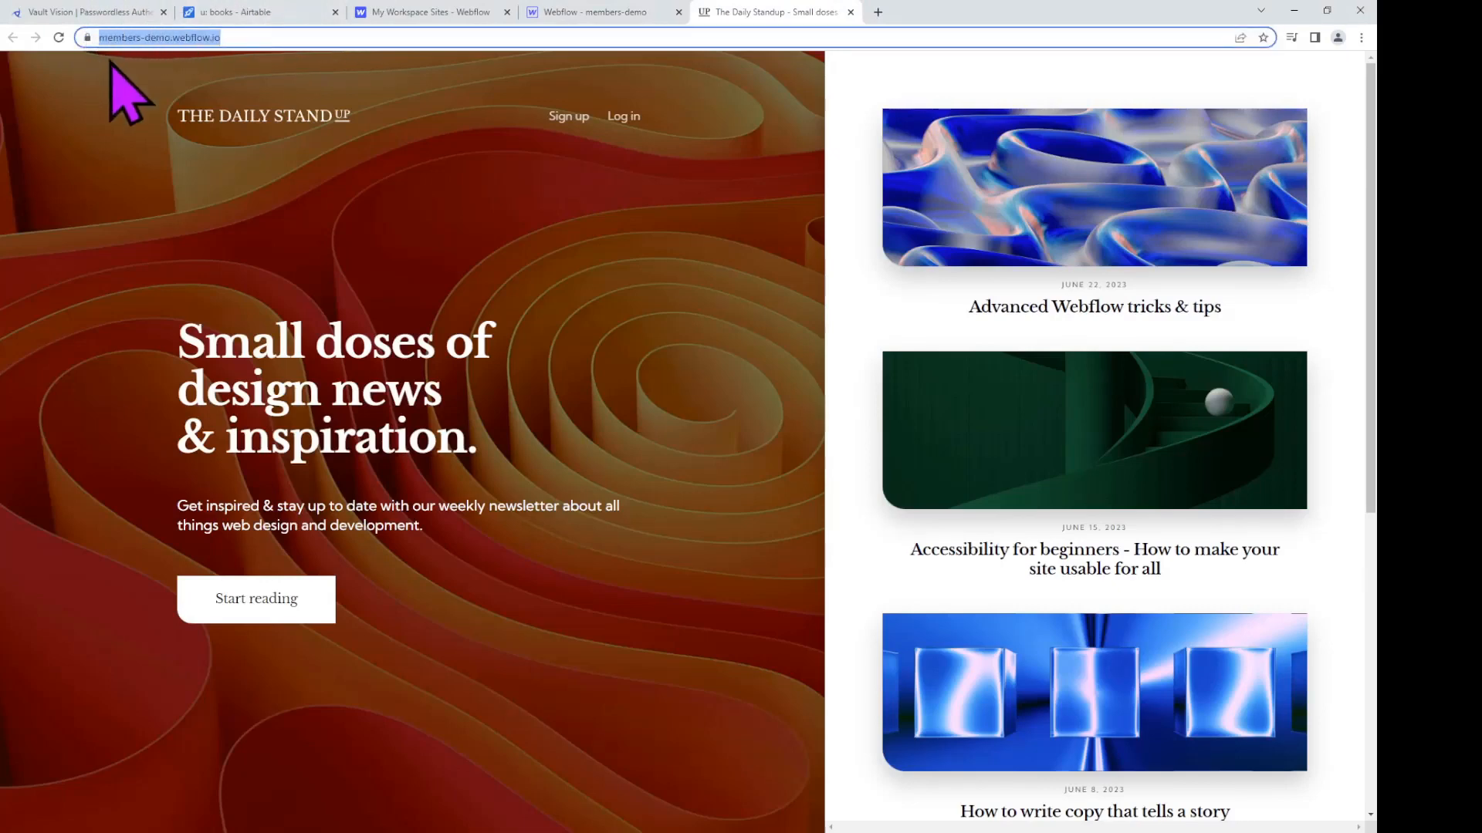
left_click(80, 13)
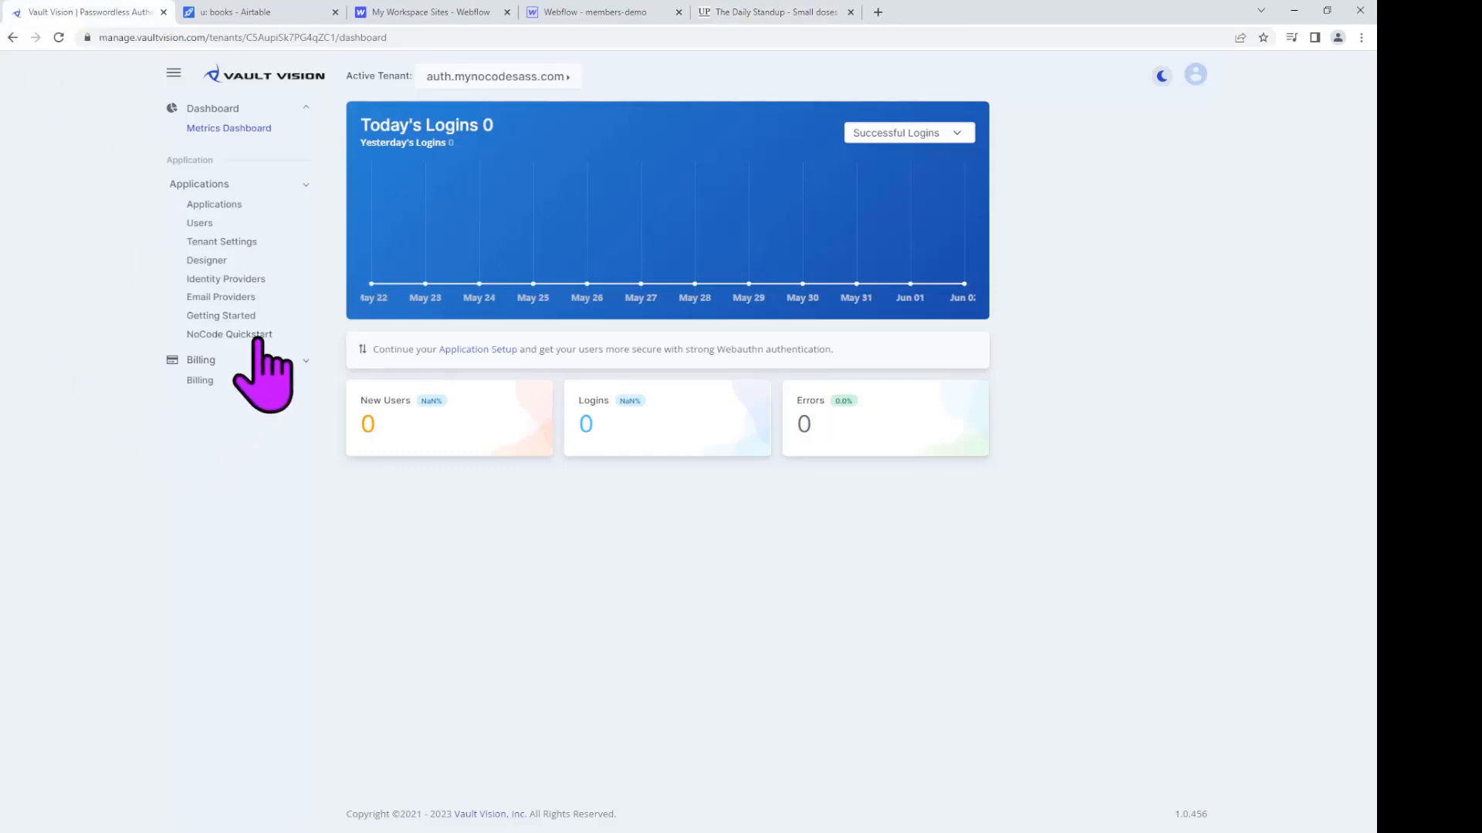
Step: Create a NoCode Quickstart tenant for the domain members-demo.webflow.io
left_click(199, 335)
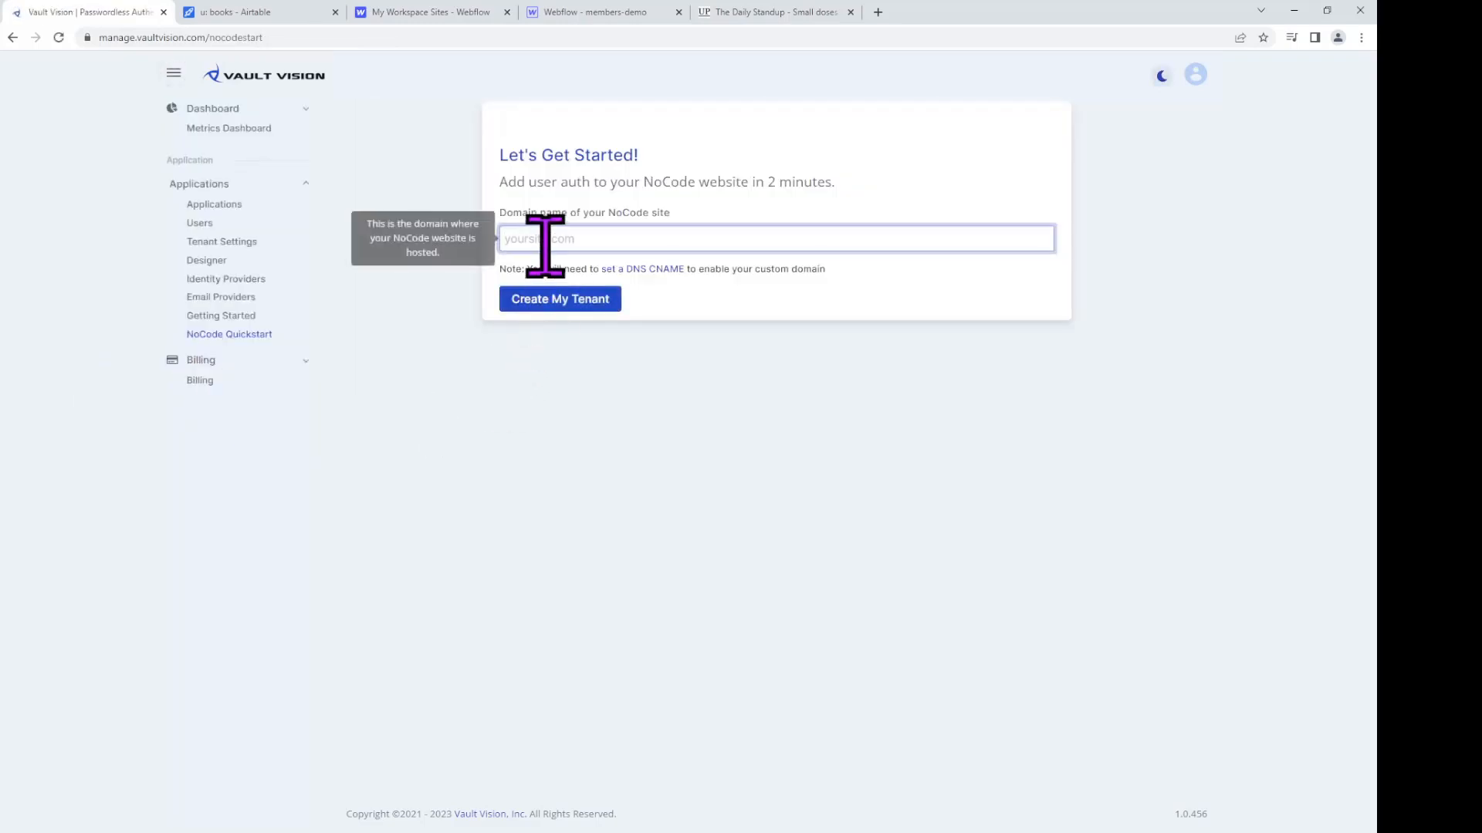
key("ctrl+v")
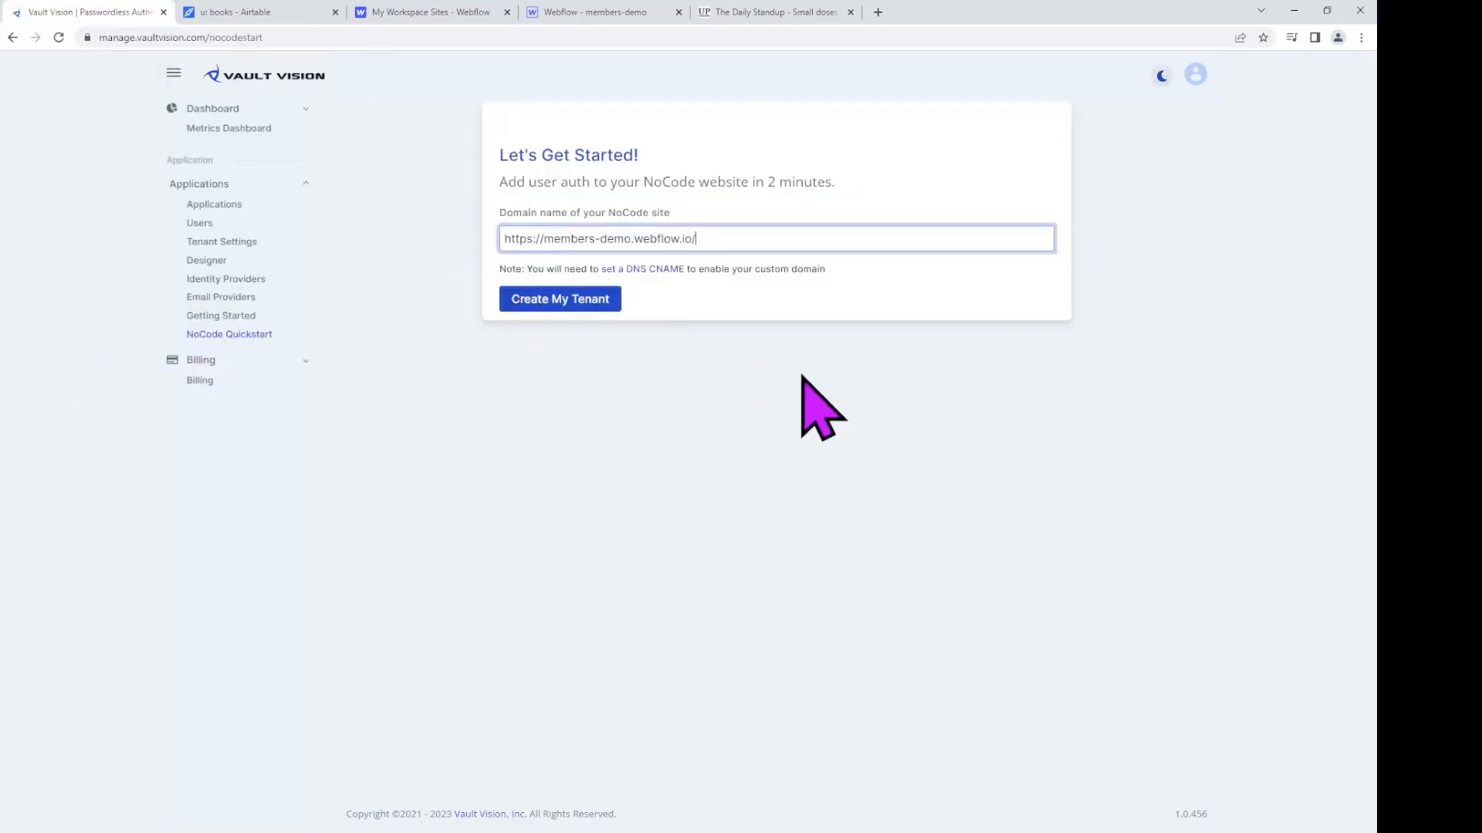
key("Delete")
key("Delete")
key("Delete")
key("Delete")
key("Delete")
key("Delete")
key("Delete")
key("Delete")
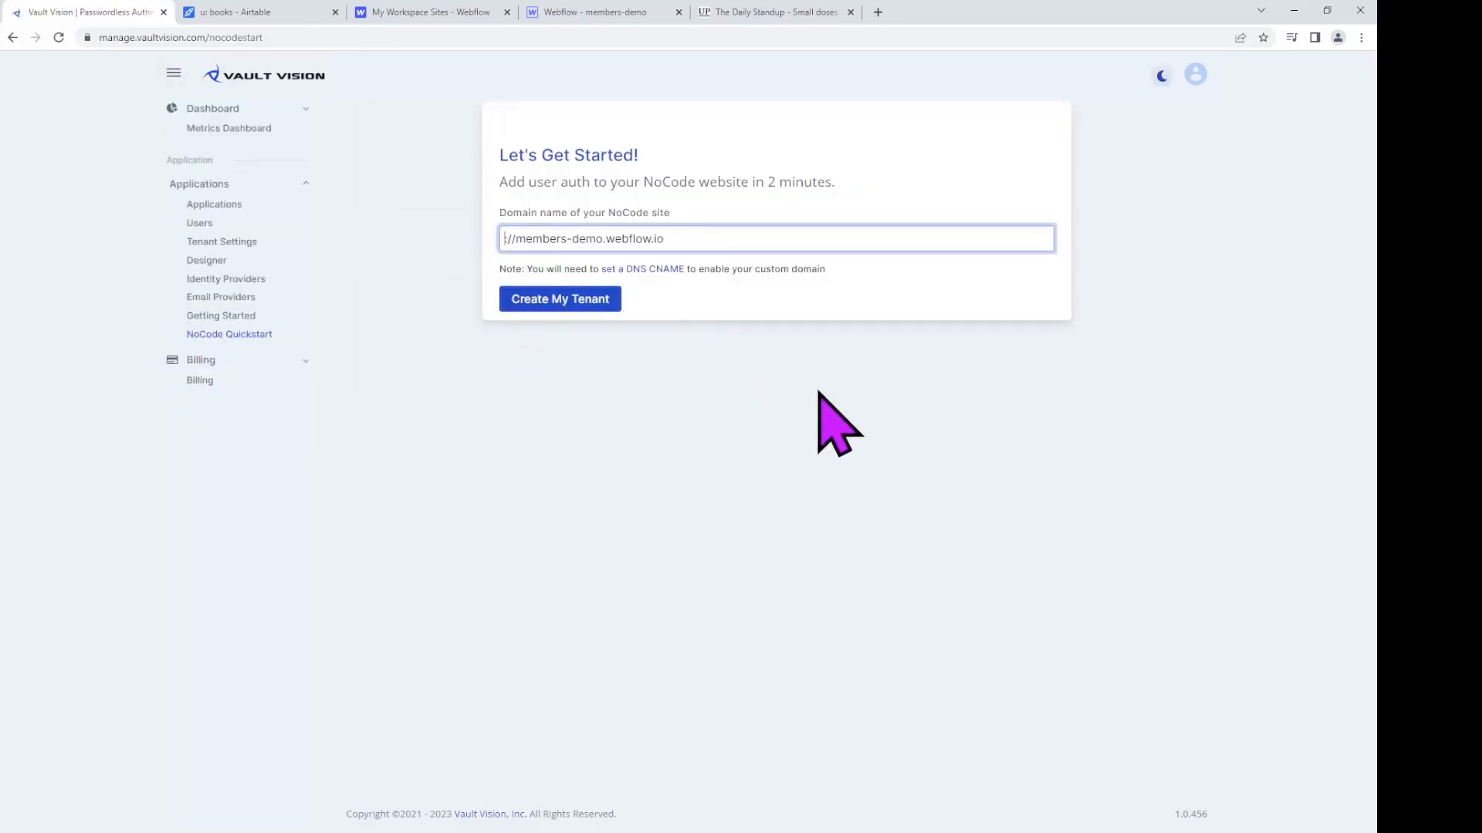
left_click(584, 307)
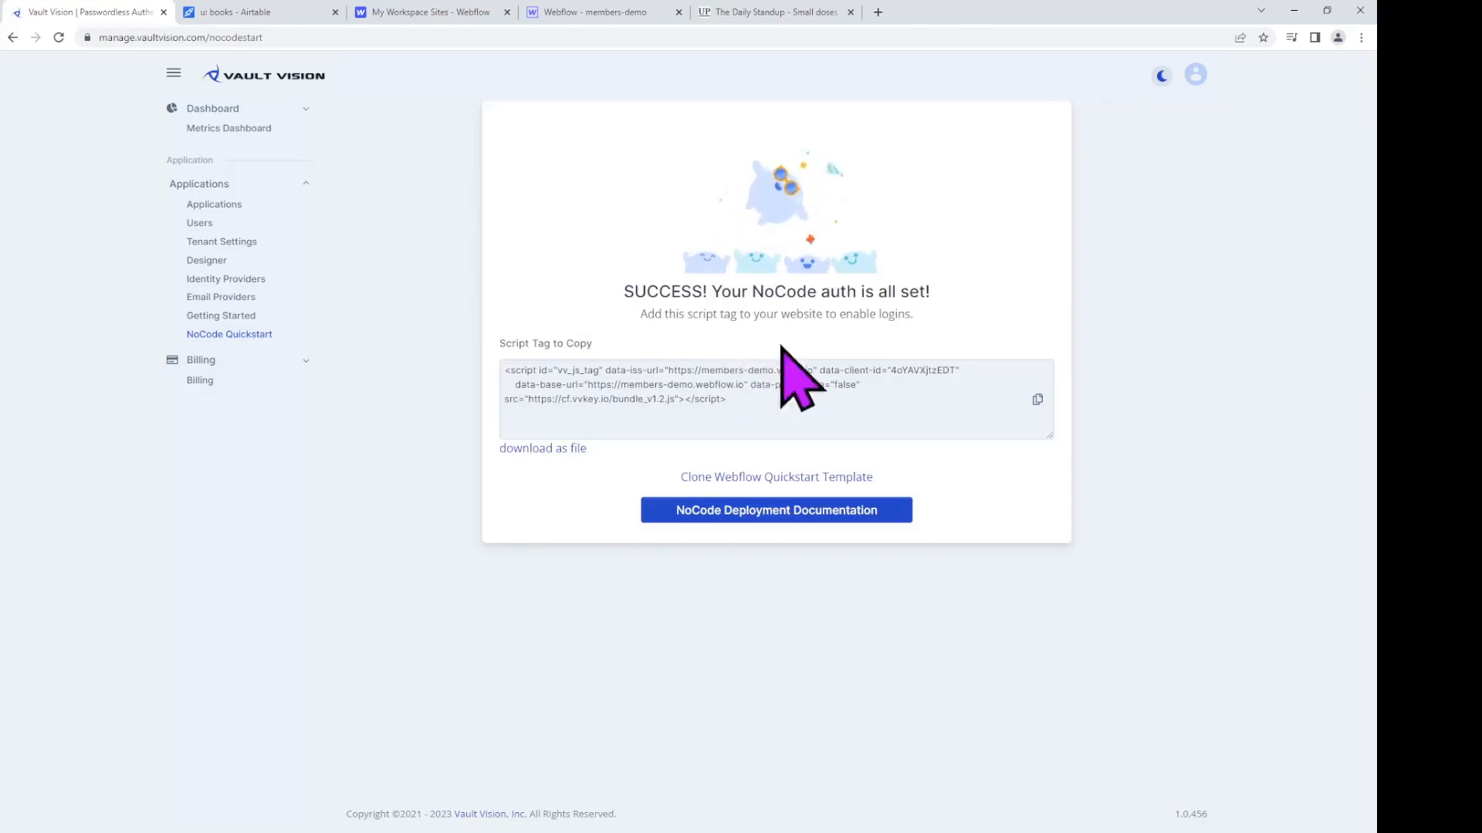
Step: Copy the generated Vault Vision script tag and return to Webflow
left_click_drag(932, 293, 674, 305)
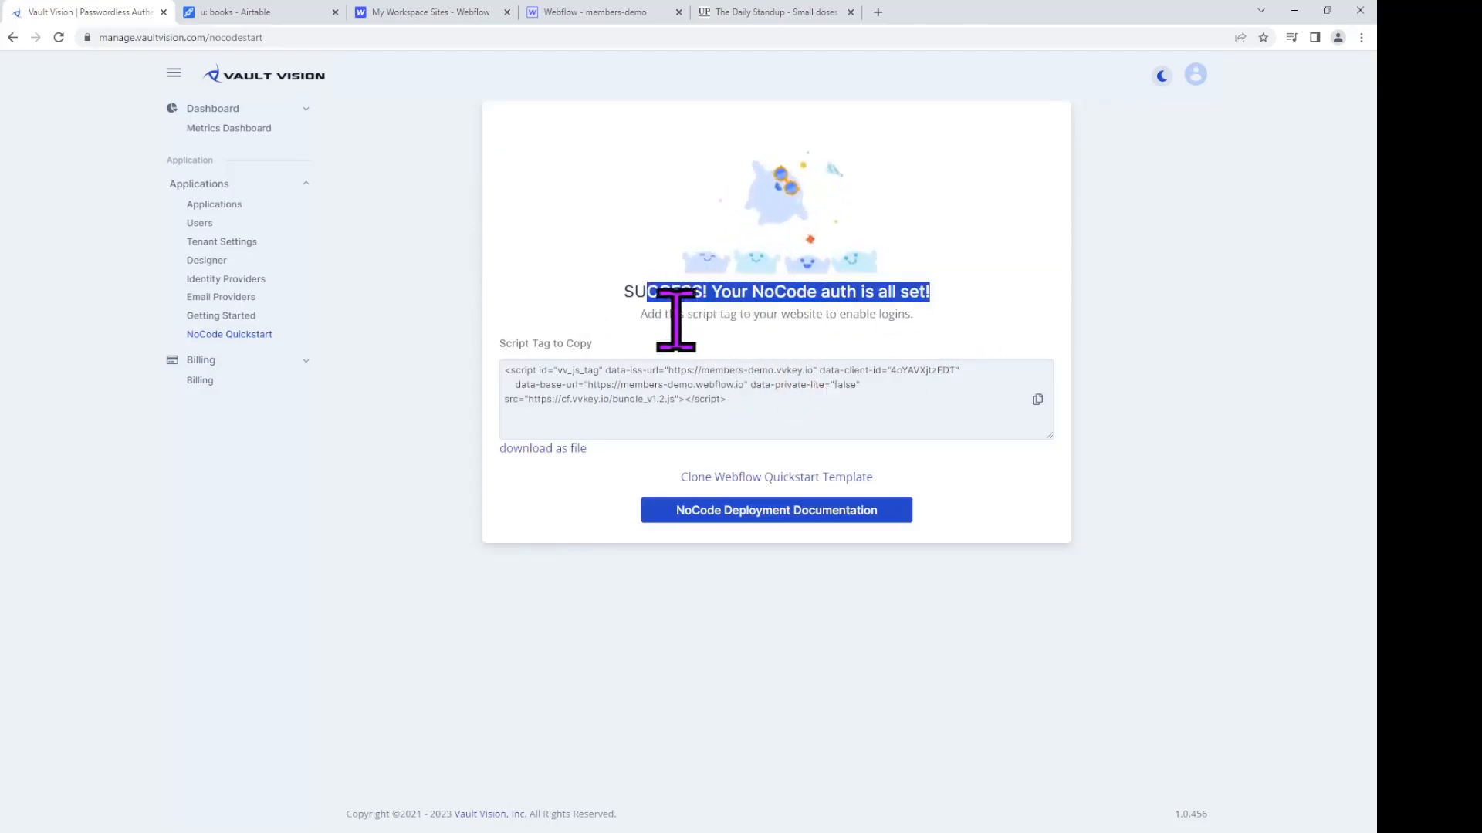
left_click(940, 423)
left_click_drag(938, 423, 538, 375)
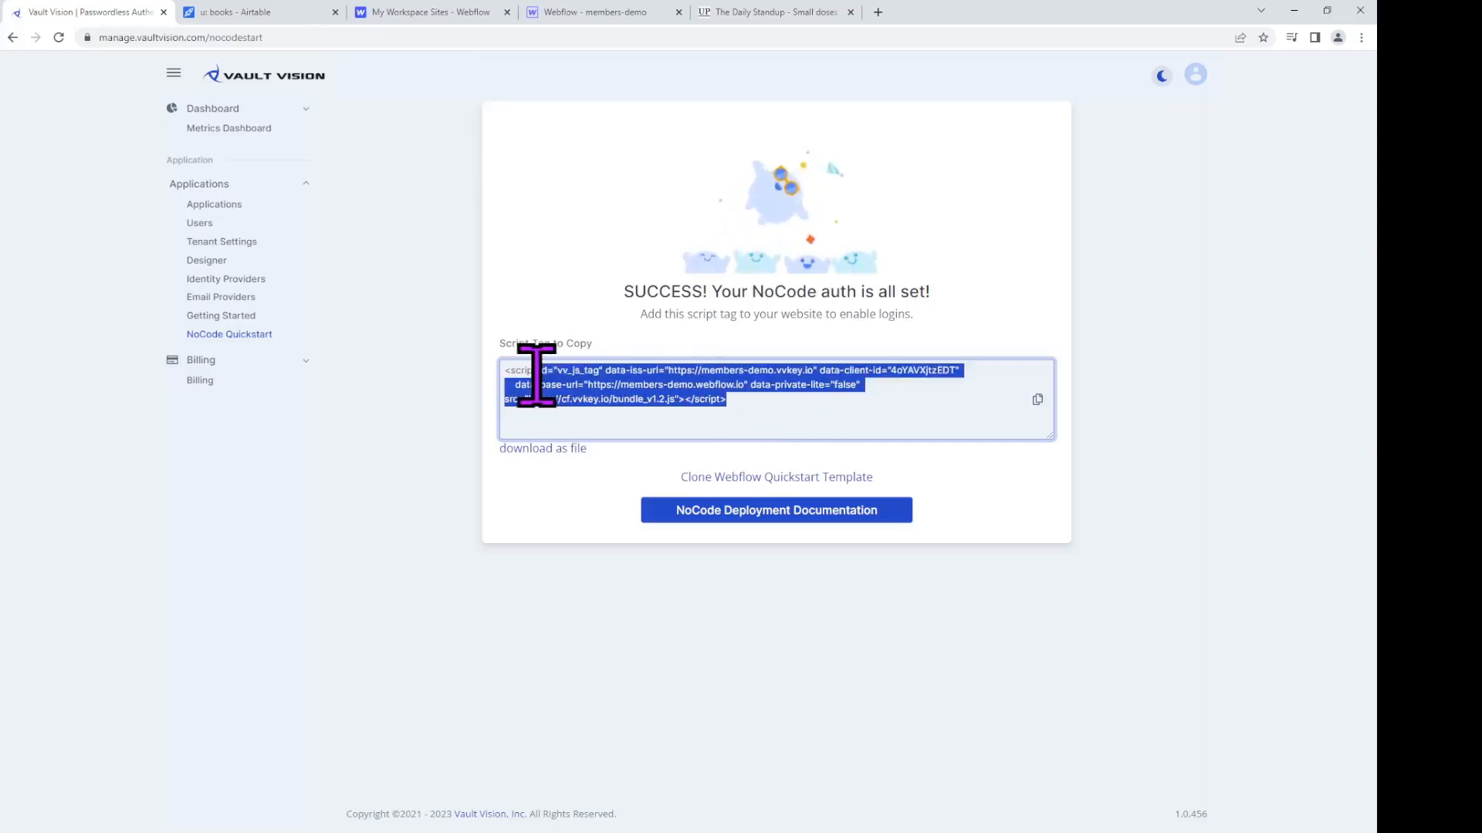
left_click(746, 408)
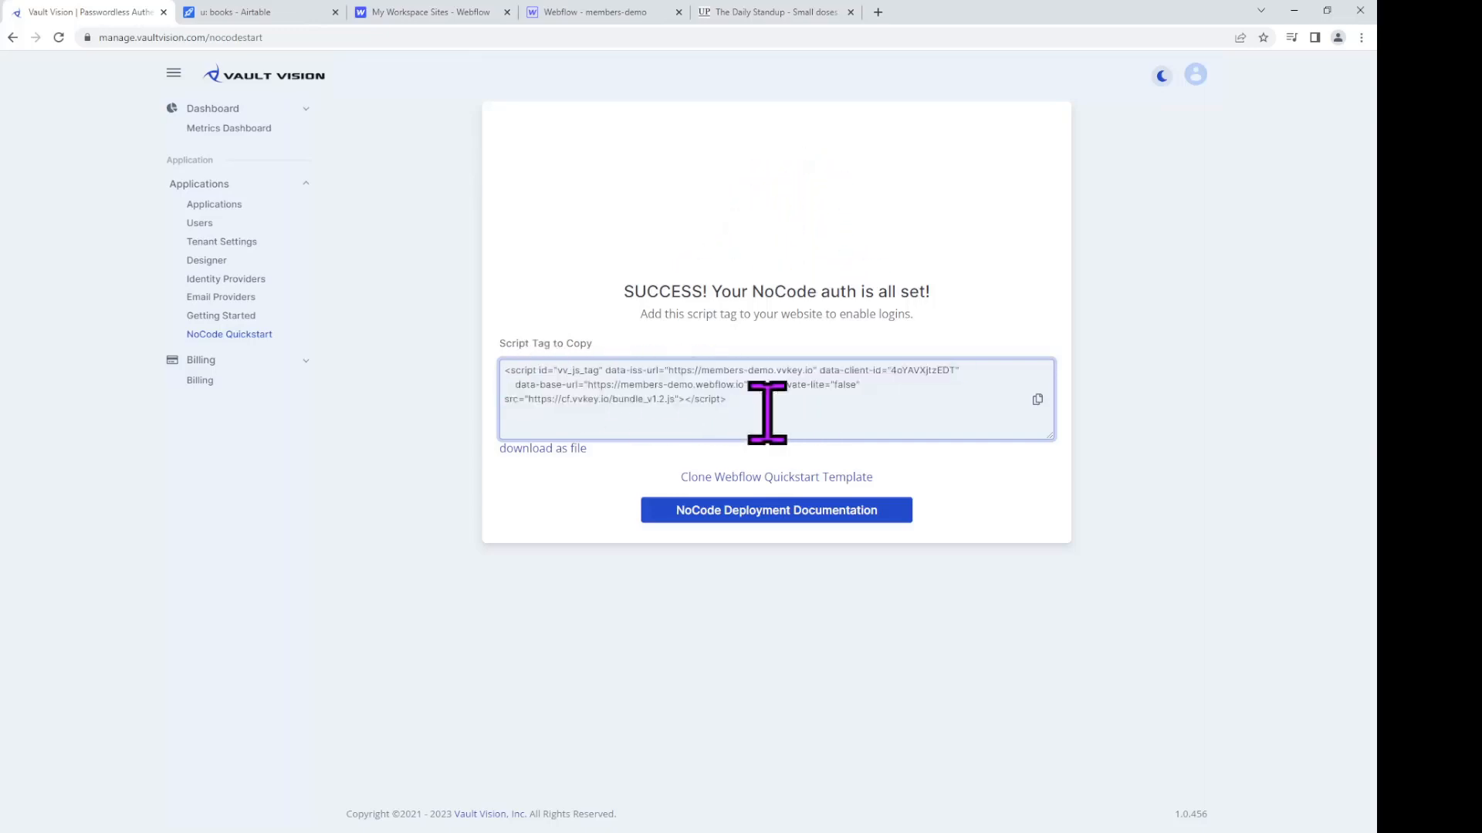
left_click(1037, 399)
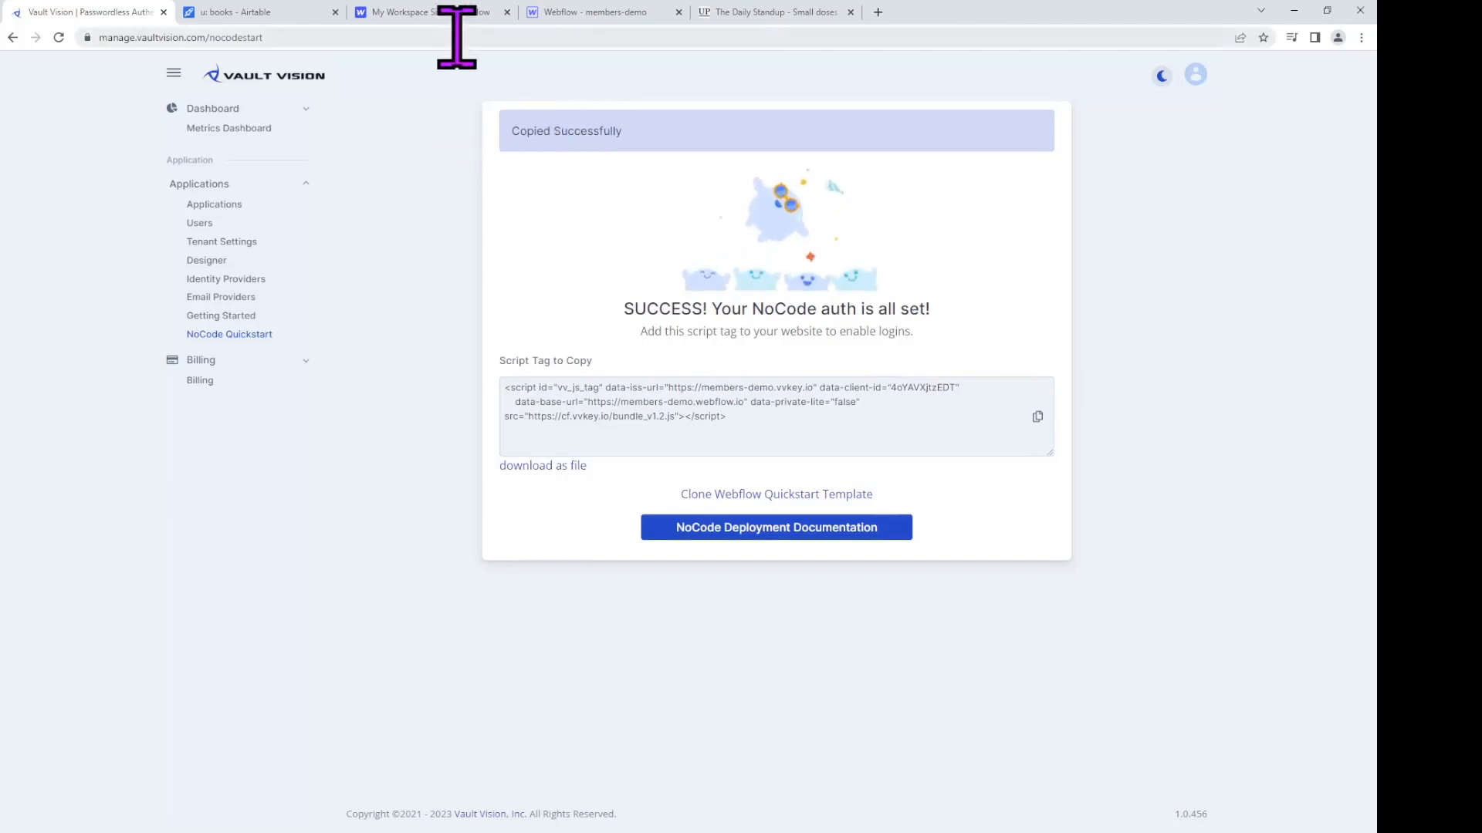
left_click(588, 19)
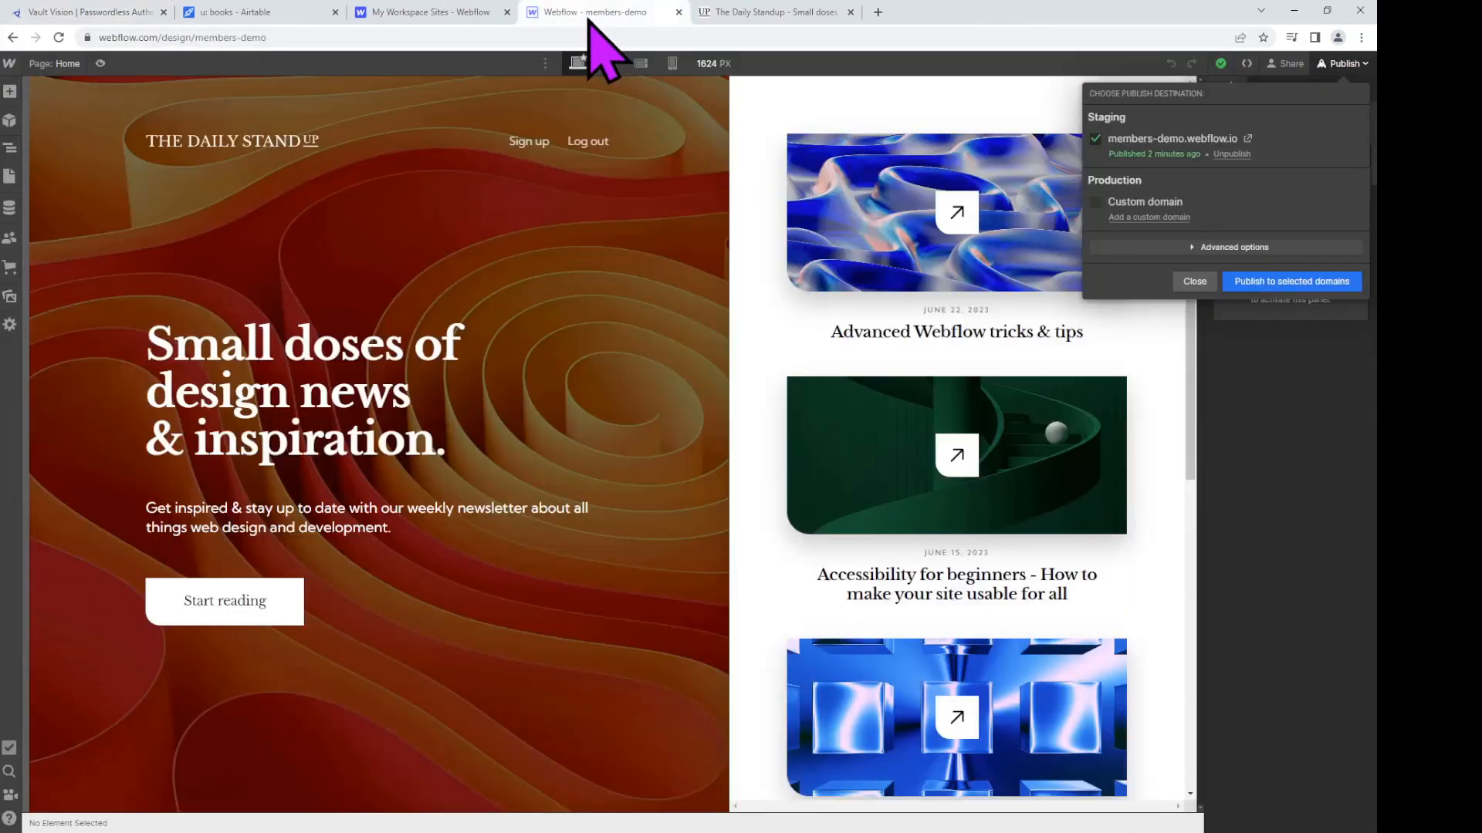
Step: Paste the Vault Vision script into the site's Custom code head code
left_click(8, 63)
left_click(9, 64)
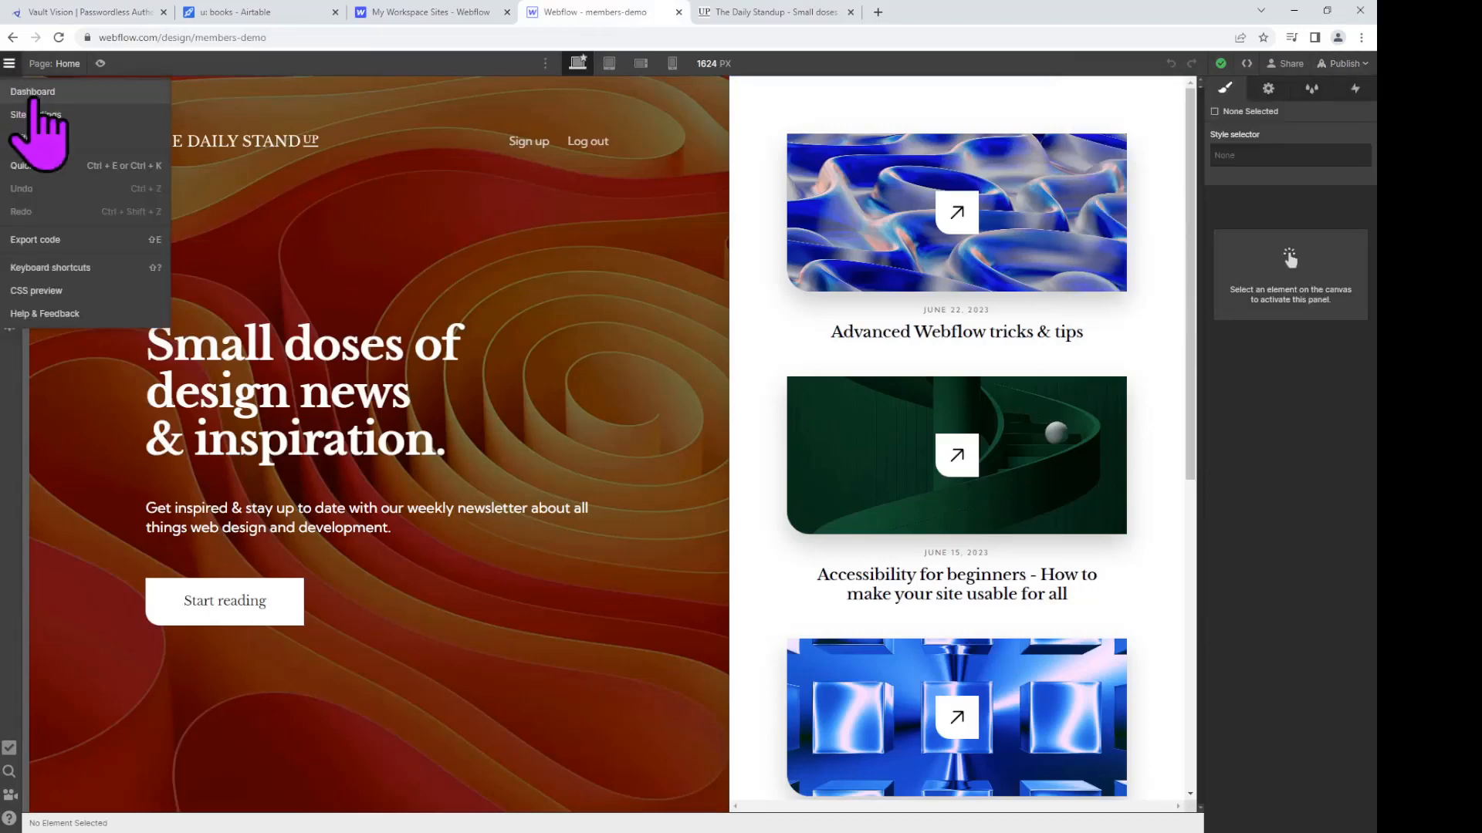
left_click(54, 114)
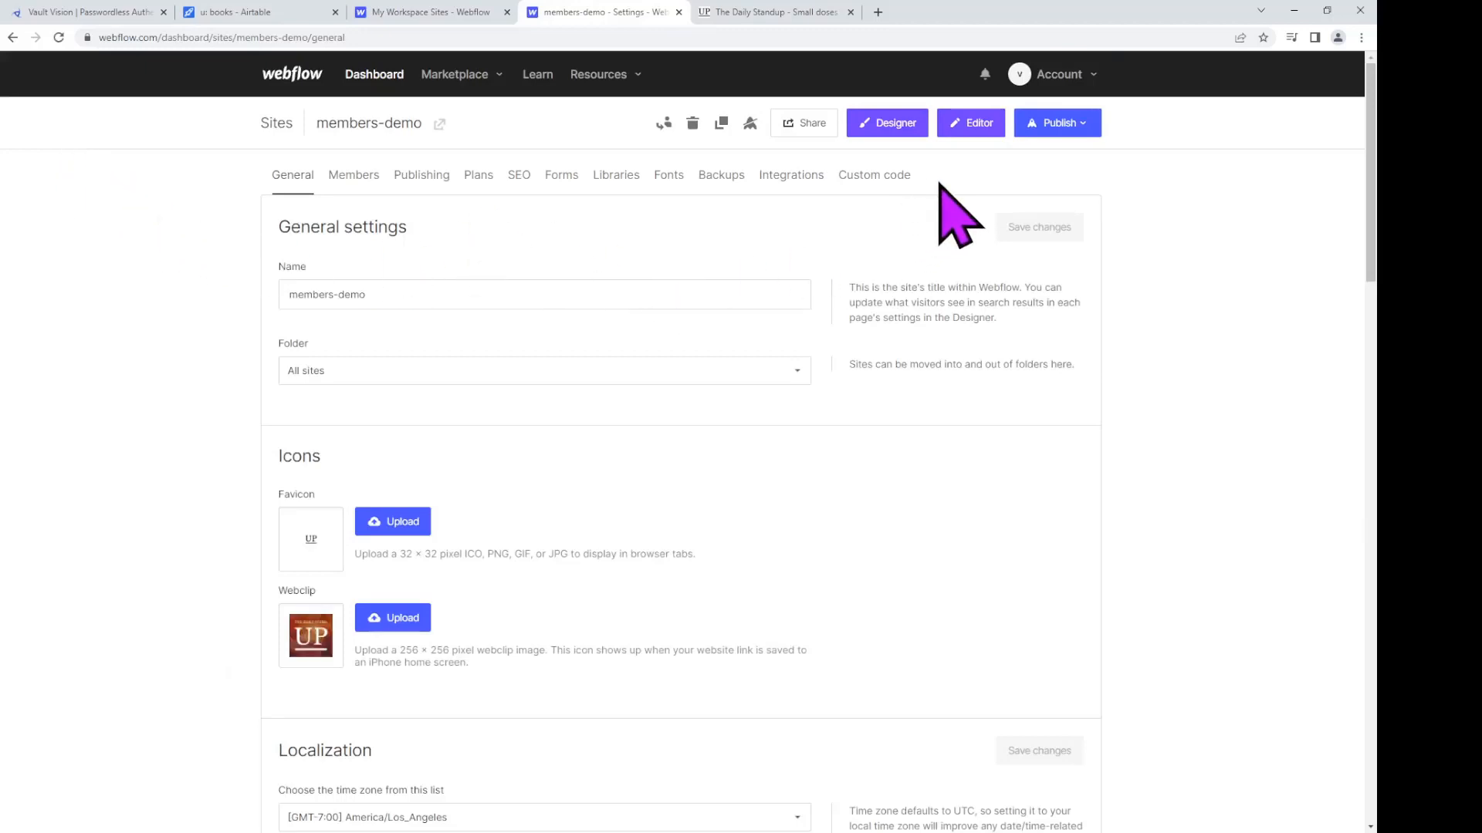
left_click(874, 180)
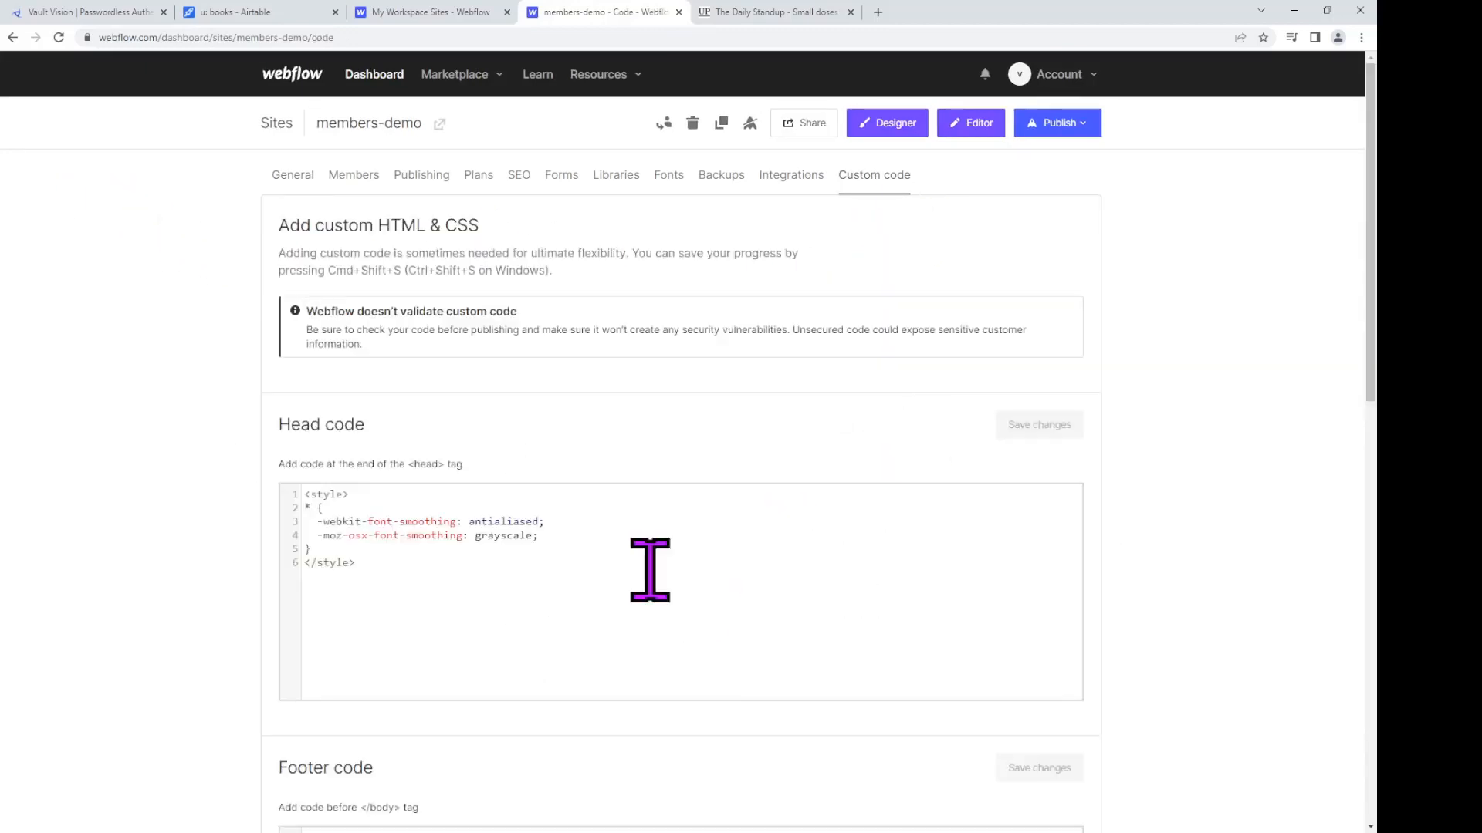
left_click(547, 611)
key("Return")
key("ctrl+v")
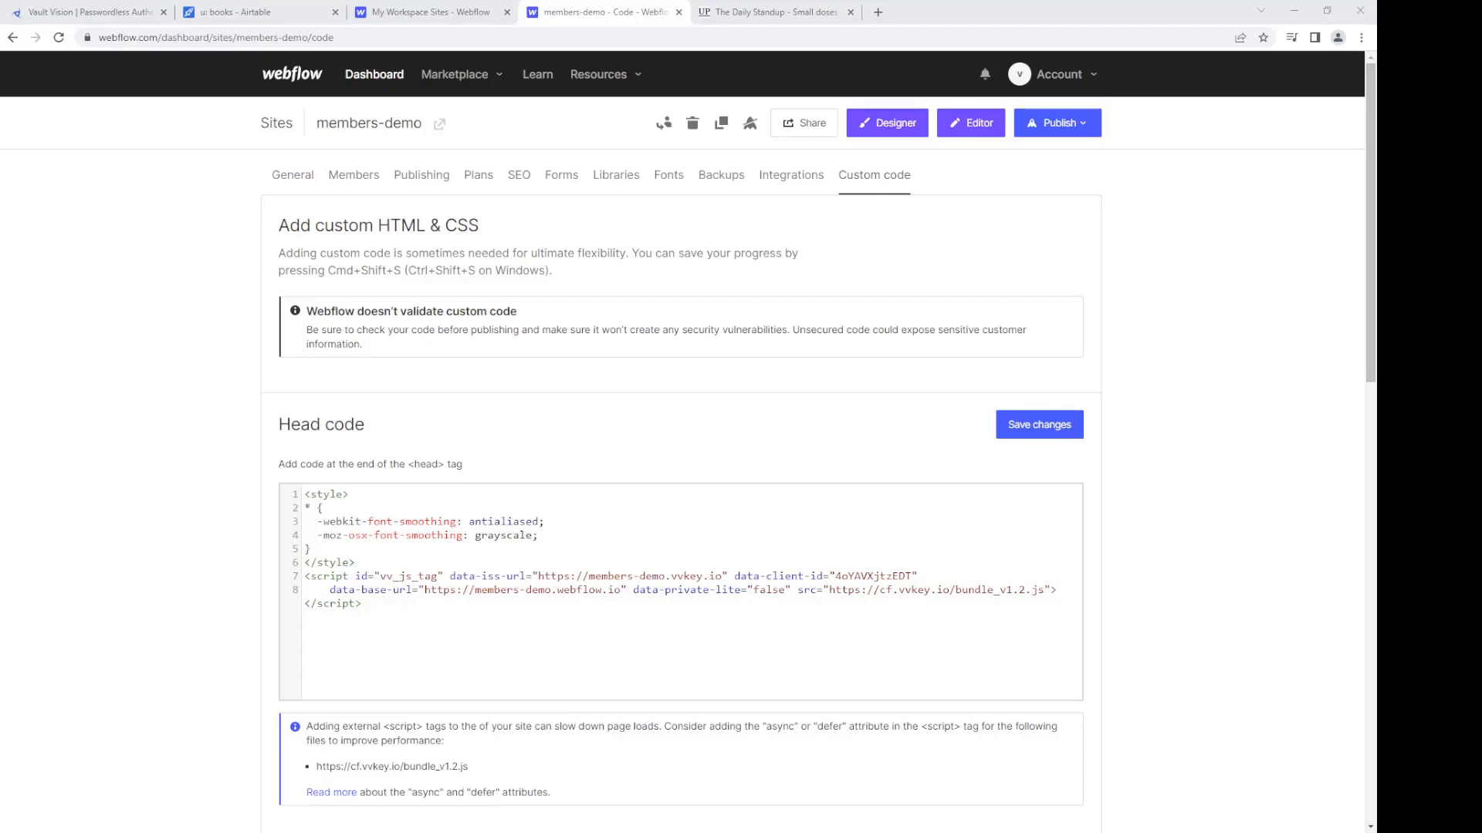
Step: Add the .d-none rule, set private-lite true, use long-pocketbook-tuna.cyclic.app as base URL, and save
left_click(341, 552)
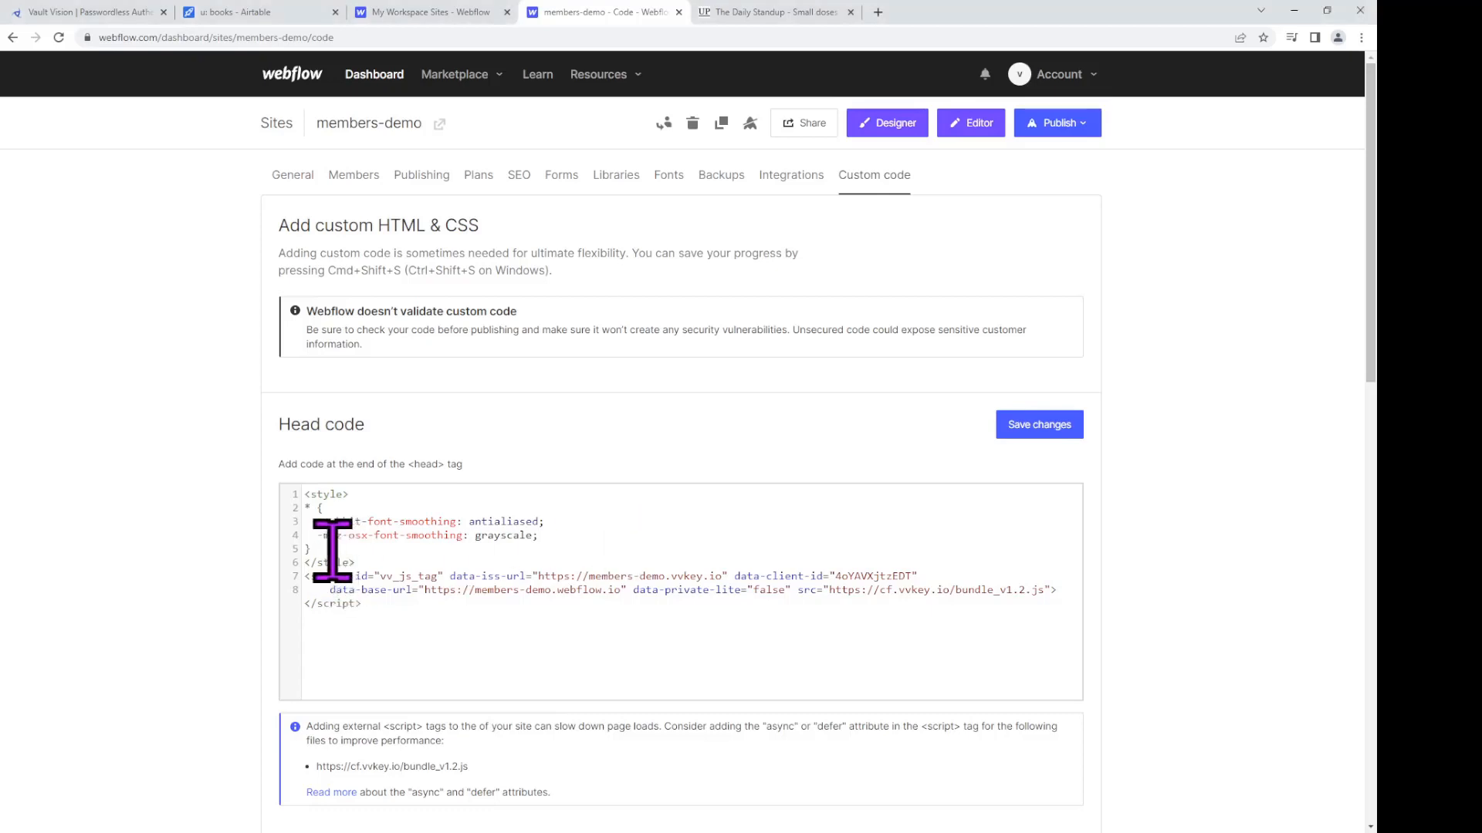
key("Return")
key("ctrl+v")
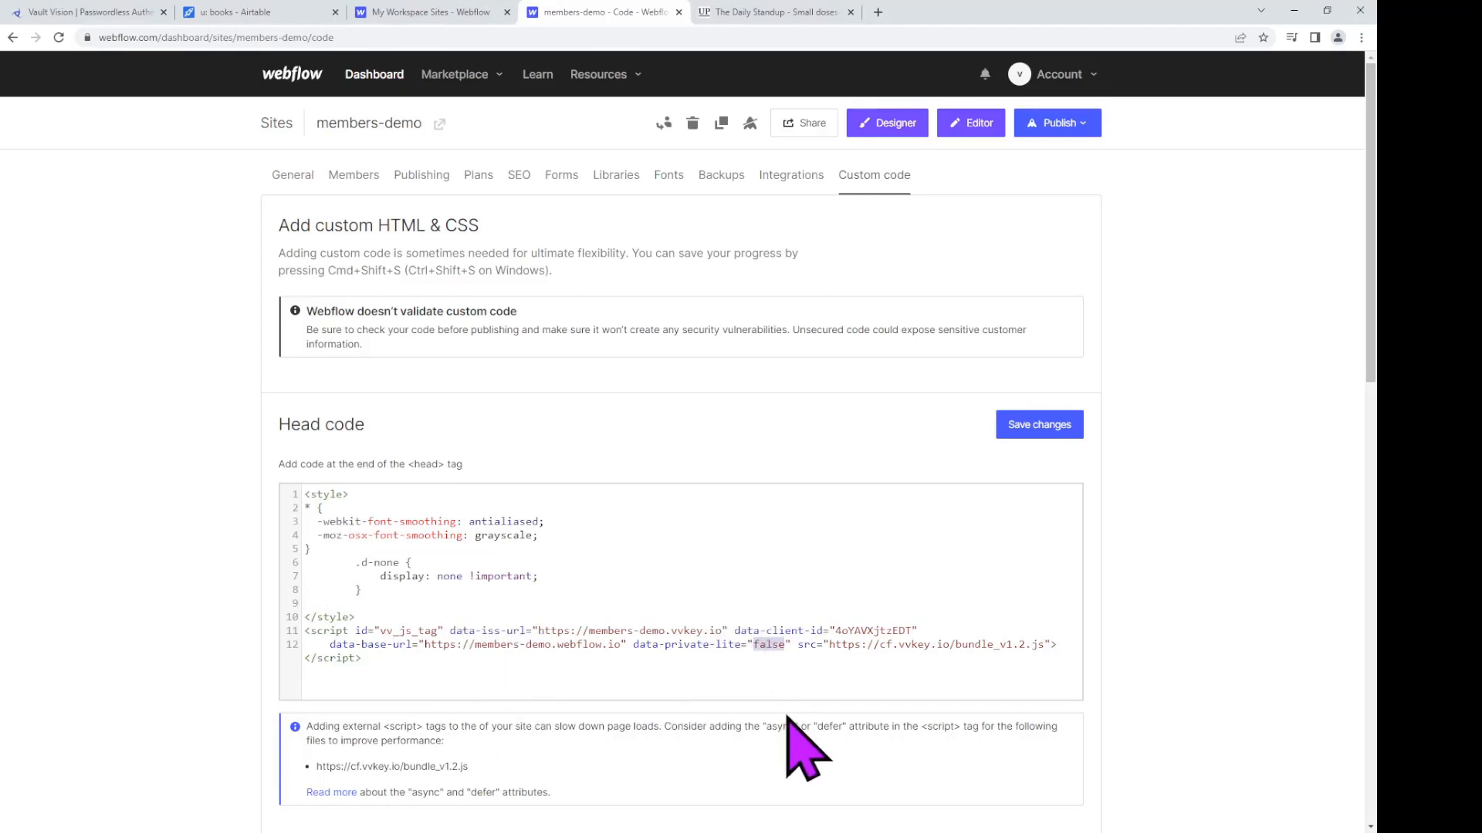
type("true")
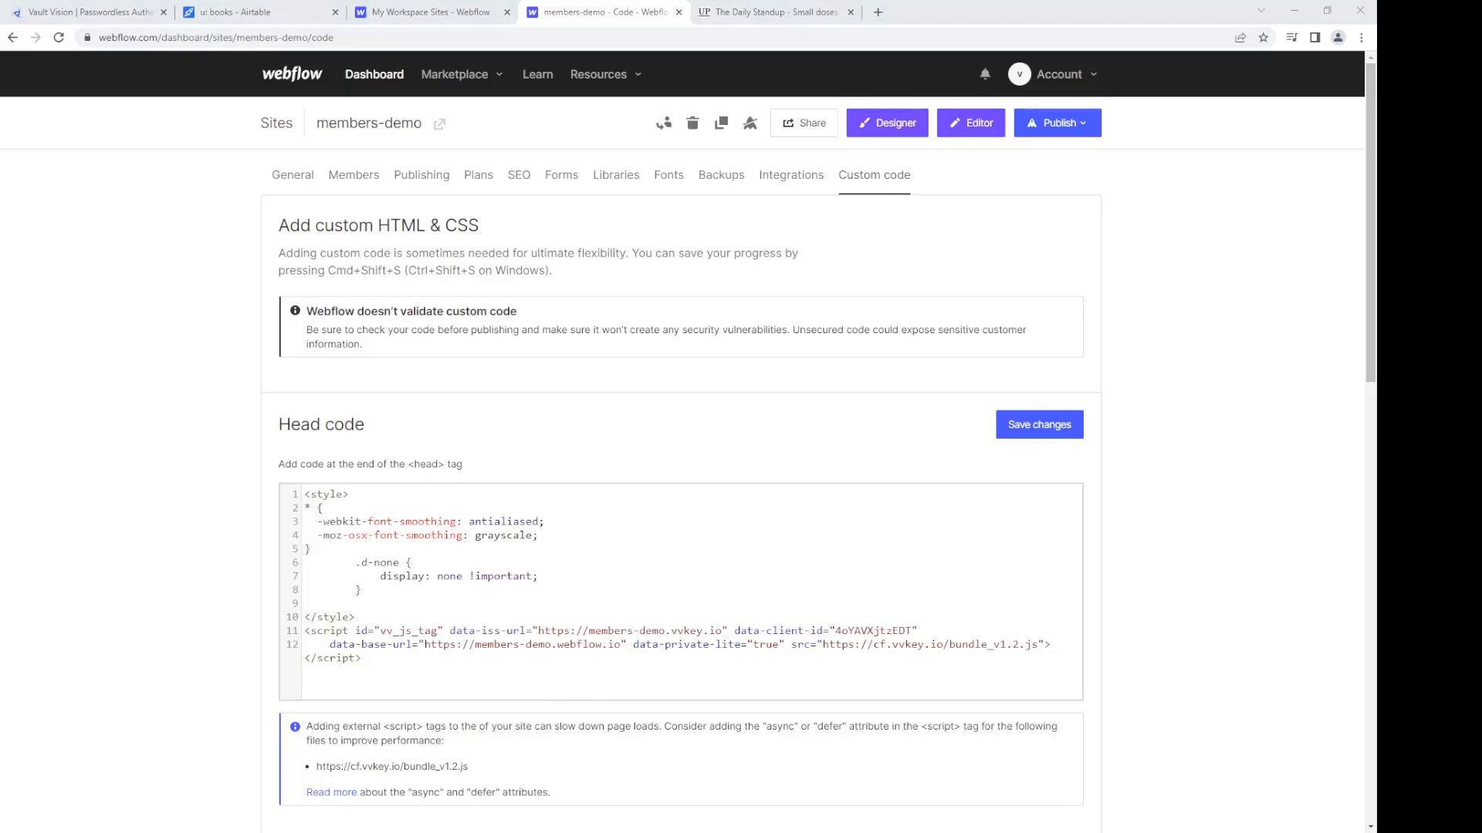
left_click(626, 641)
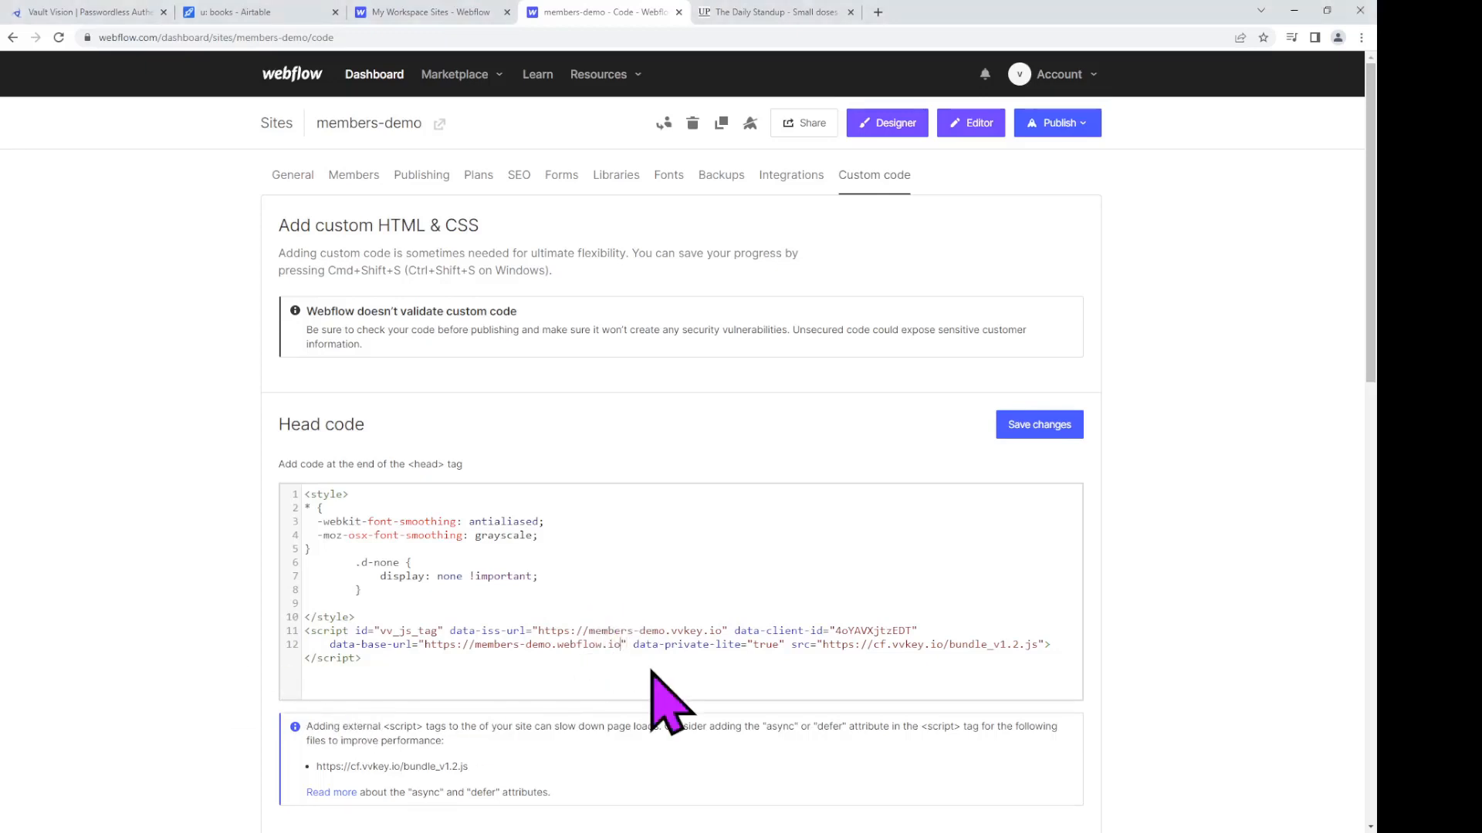
key("shift+Left")
key("shift+Left")
key("shift+Left")
key("shift+Left")
key("shift+Left")
key("shift+Left")
key("shift+Left")
key("shift+Left")
key("shift+Left")
key("shift+Left")
key("shift+Left")
key("shift+Left")
key("shift+Left")
key("shift+Left")
key("shift+Left")
key("shift+Left")
key("shift+Left")
key("shift+Left")
key("shift+Left")
key("shift+Left")
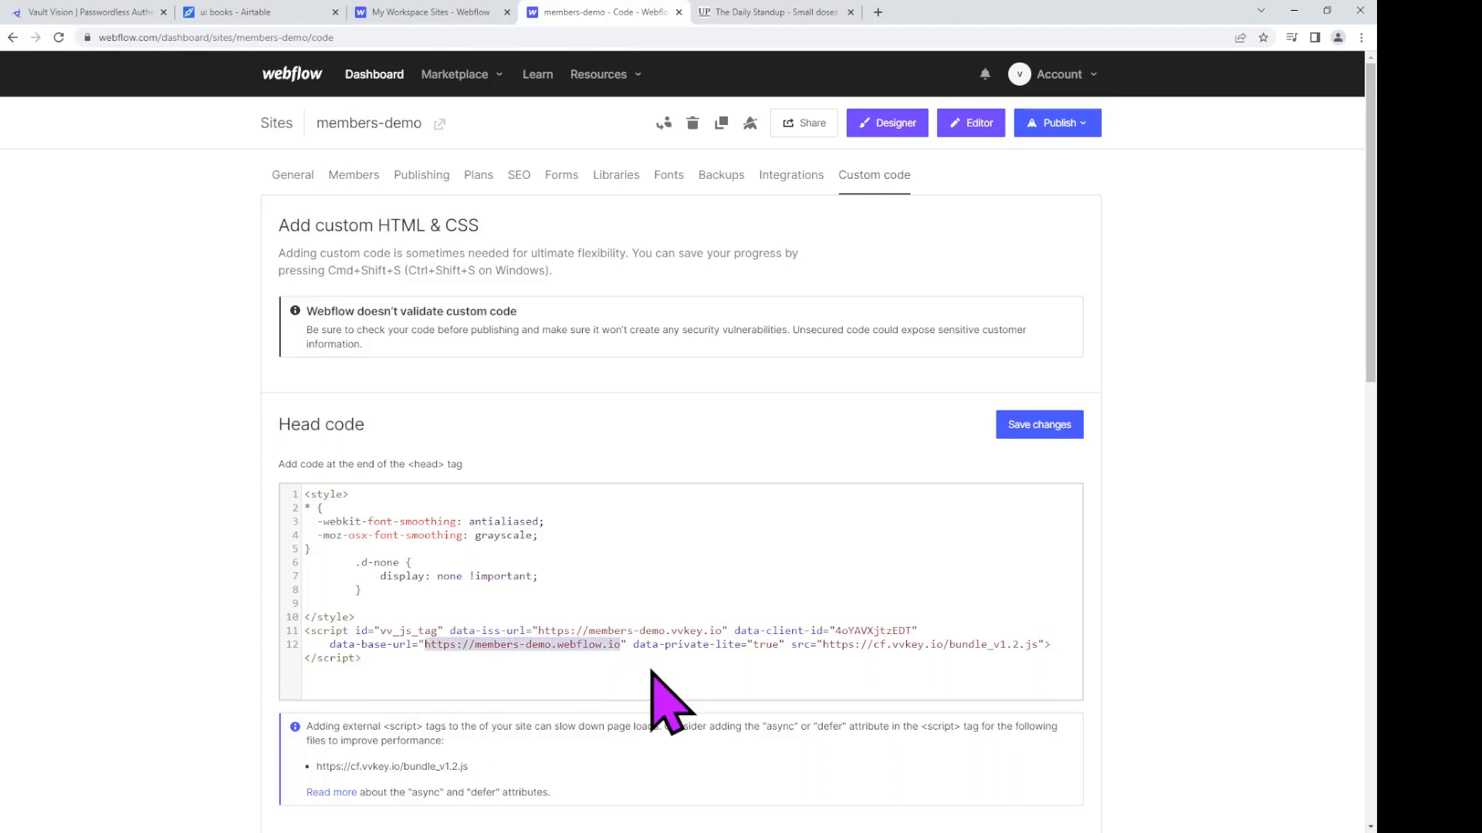
key("ctrl+v")
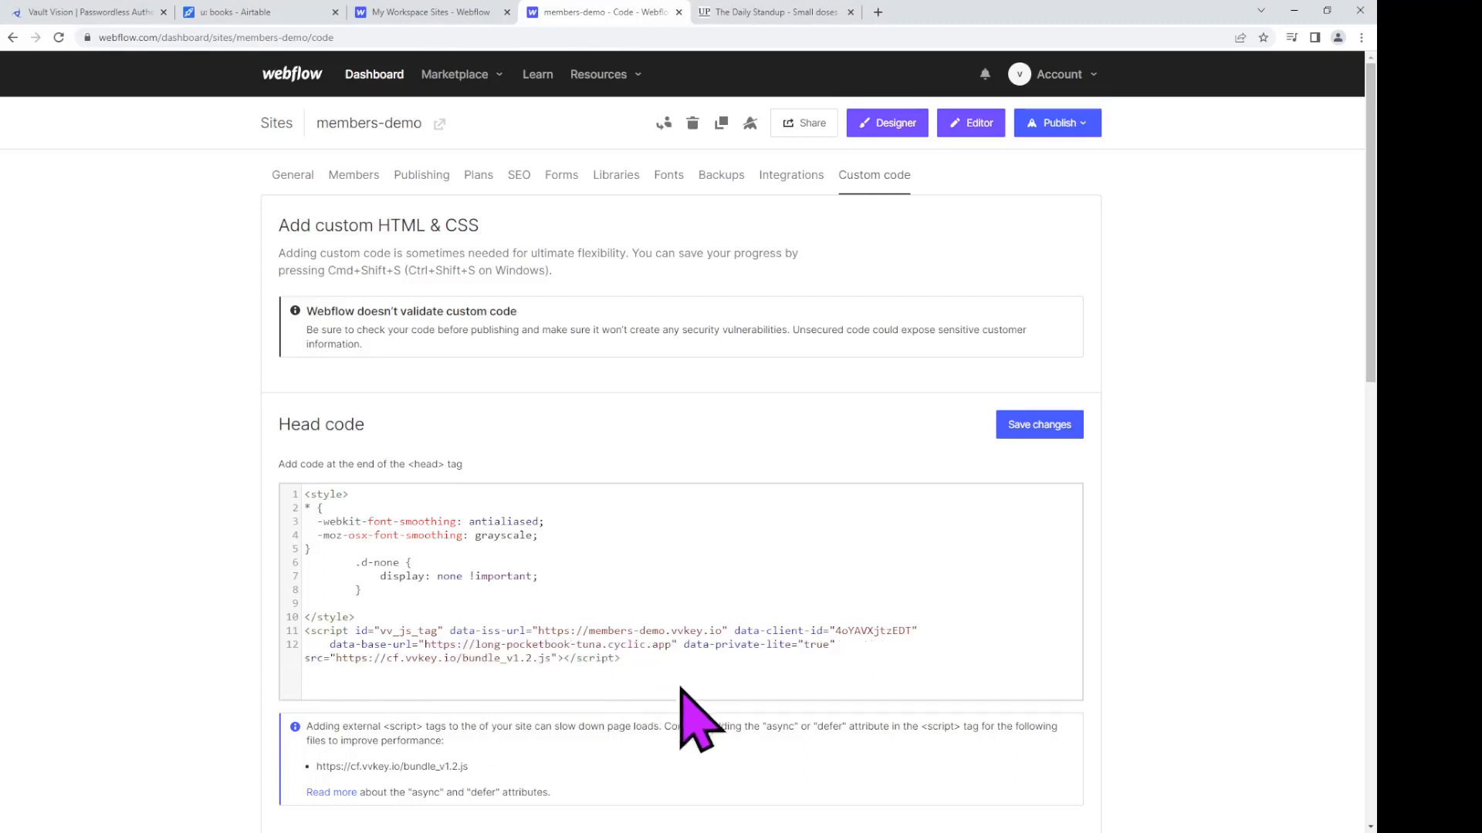
left_click(1043, 437)
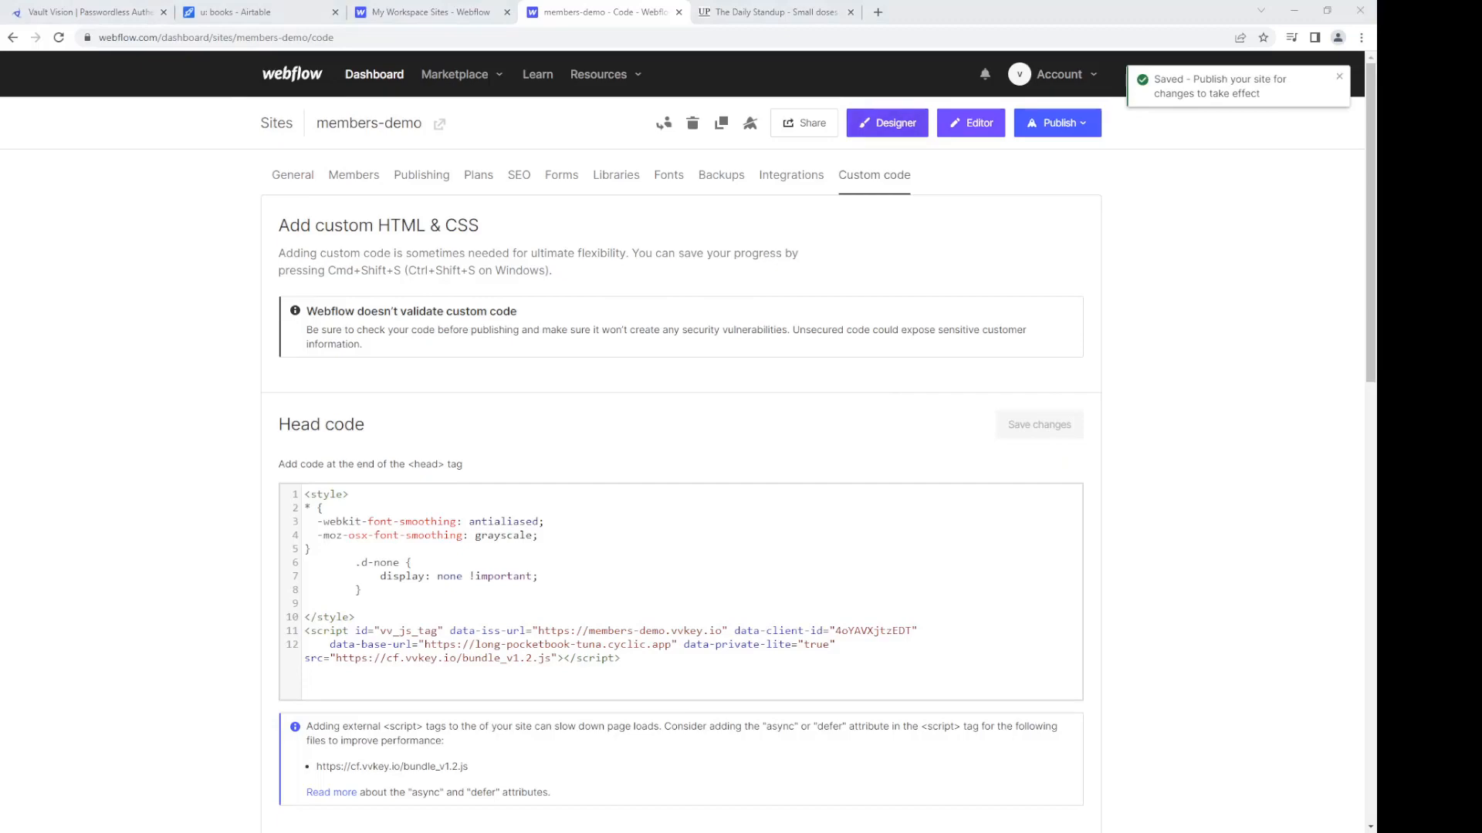
Step: Reopen the members-demo Designer, then return to the Vault Vision quickstart success page
left_click(889, 124)
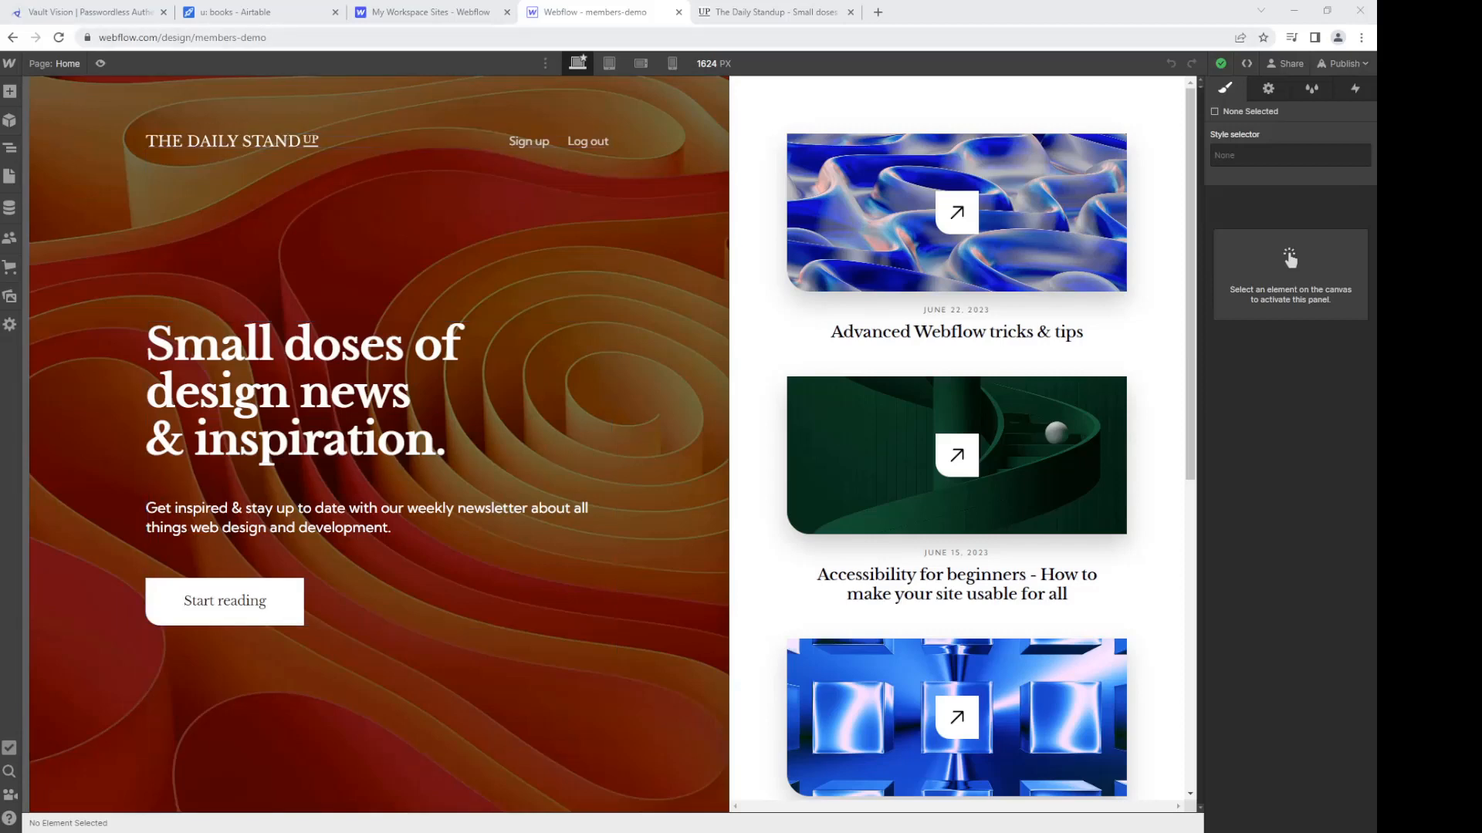
left_click(48, 11)
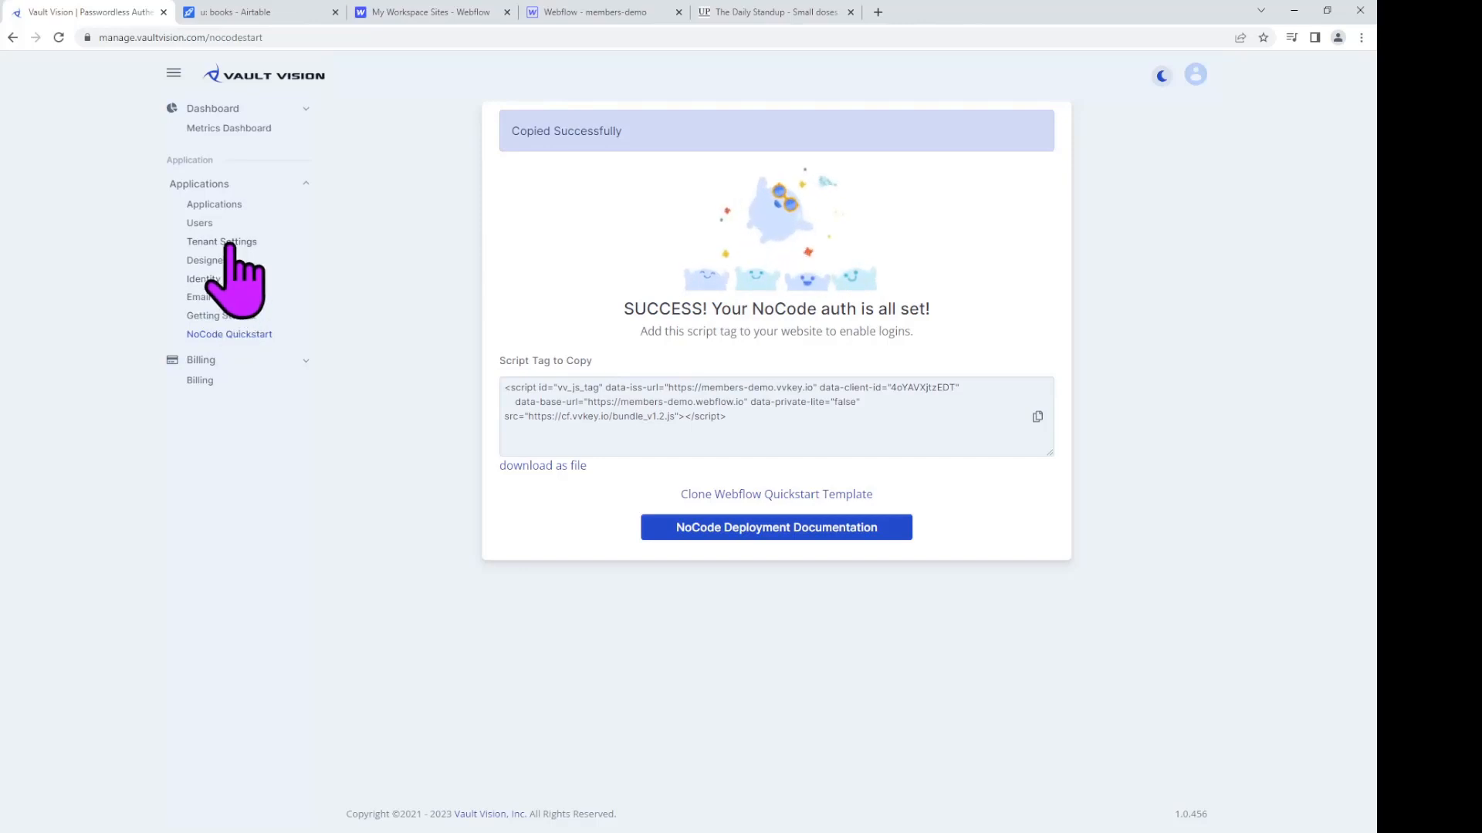
Step: In the Custom Branding Designer, make members-demo.vvkey.io the active tenant
left_click(223, 260)
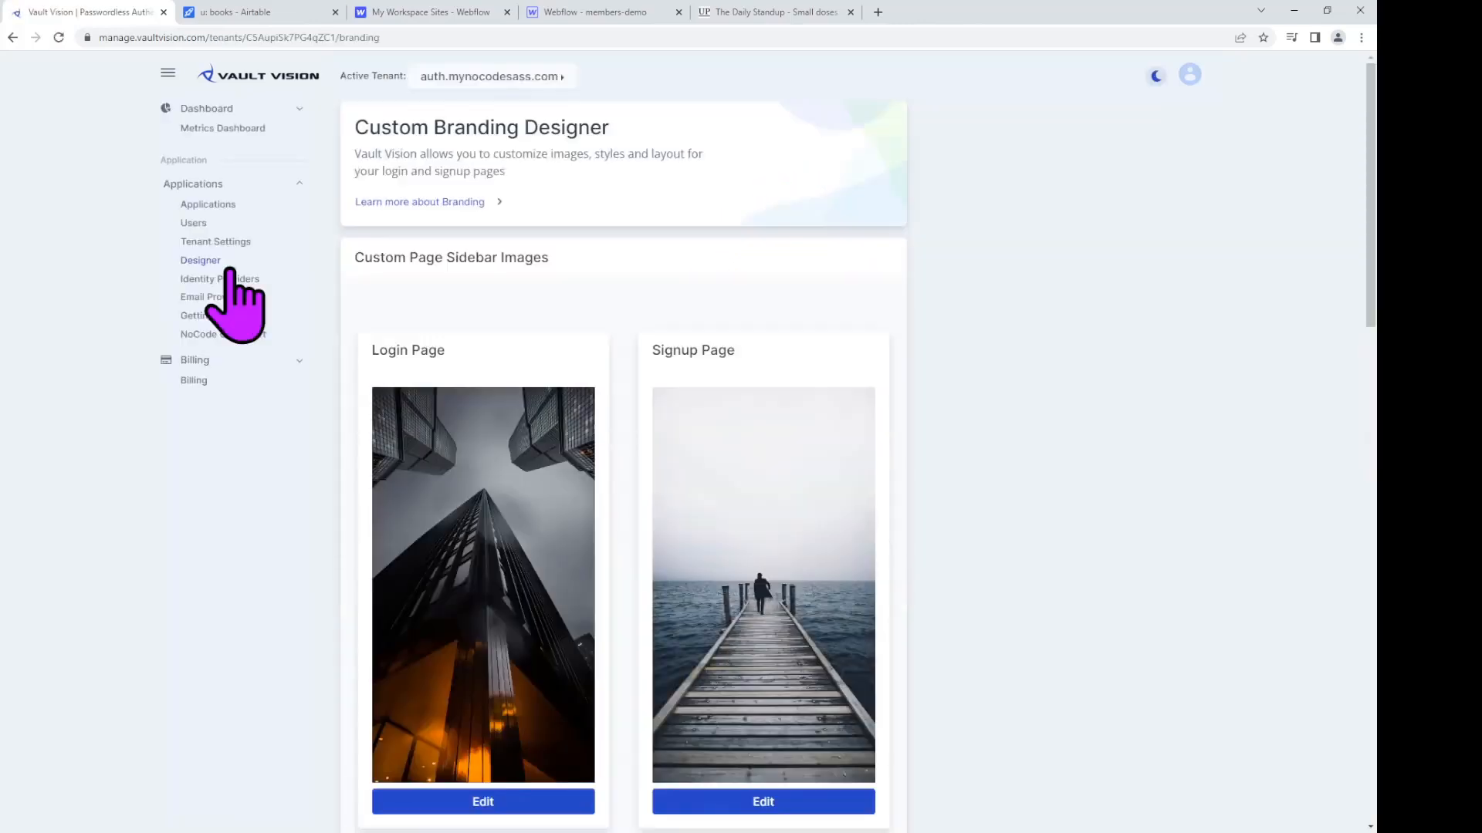
left_click(475, 77)
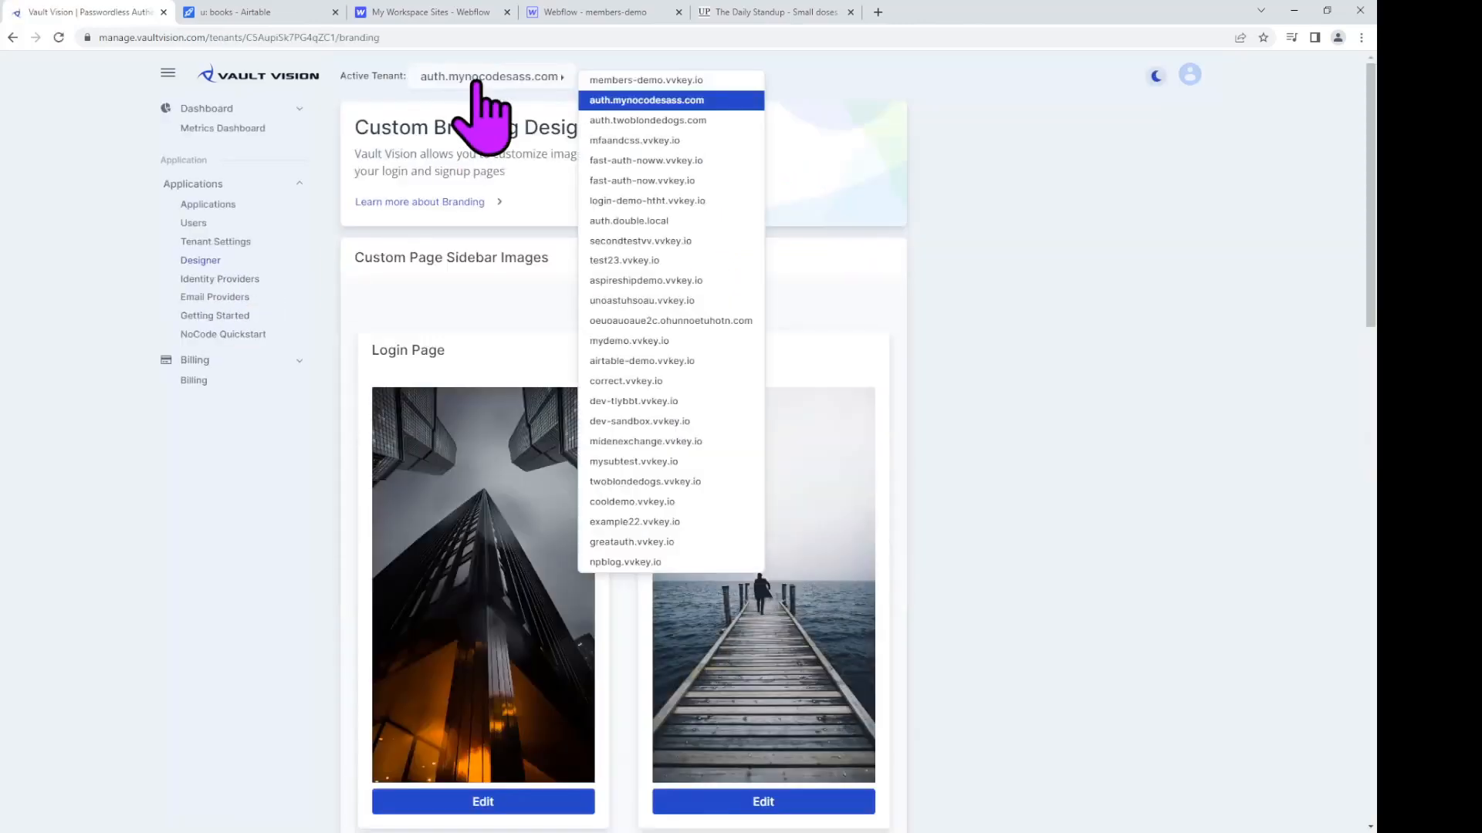
left_click(655, 79)
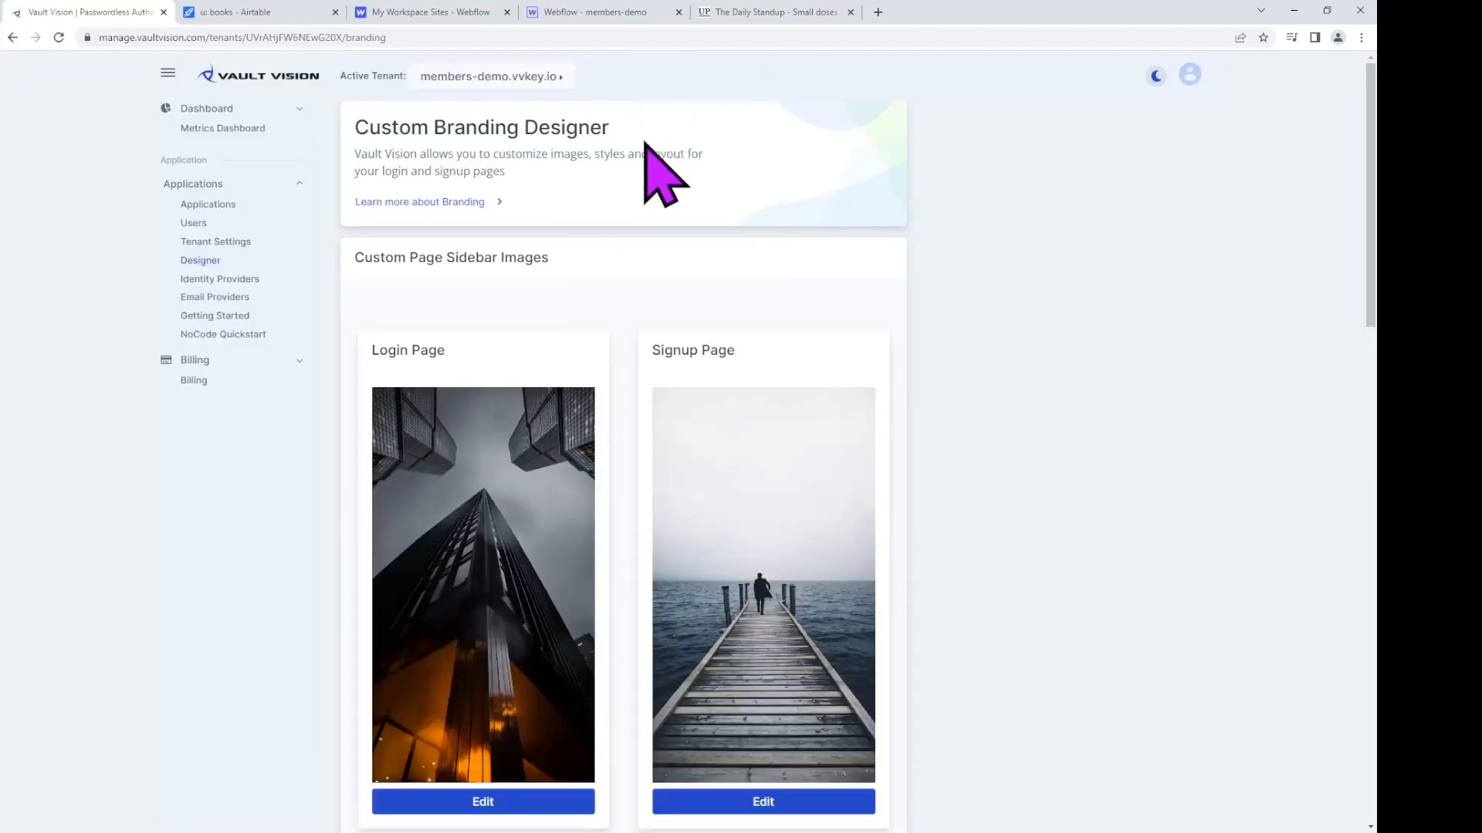
Step: Upload a blue waves Login Page image and an orange swirl Signup Page image
left_click(533, 807)
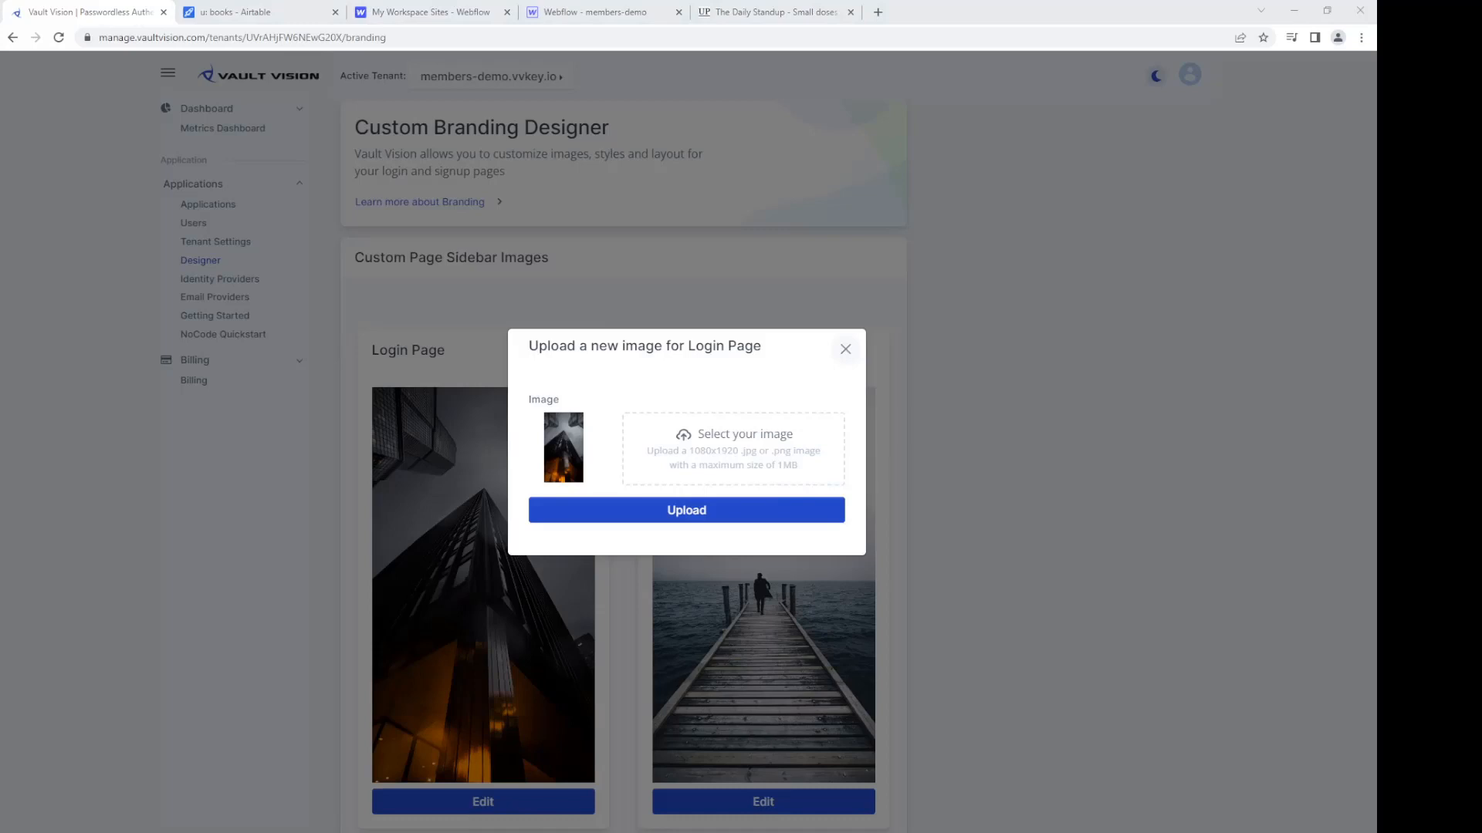
double_click(757, 466)
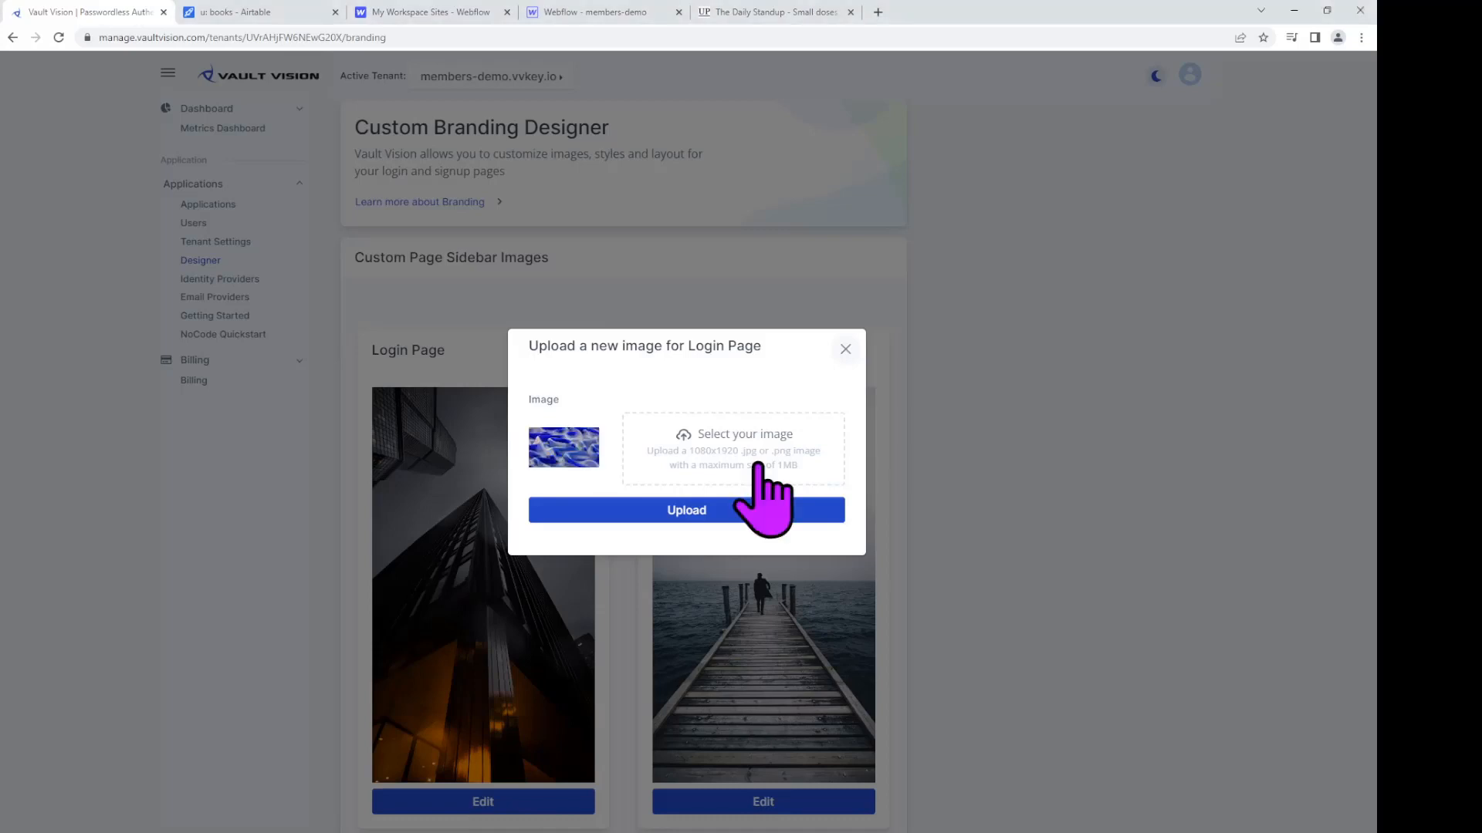
left_click(755, 507)
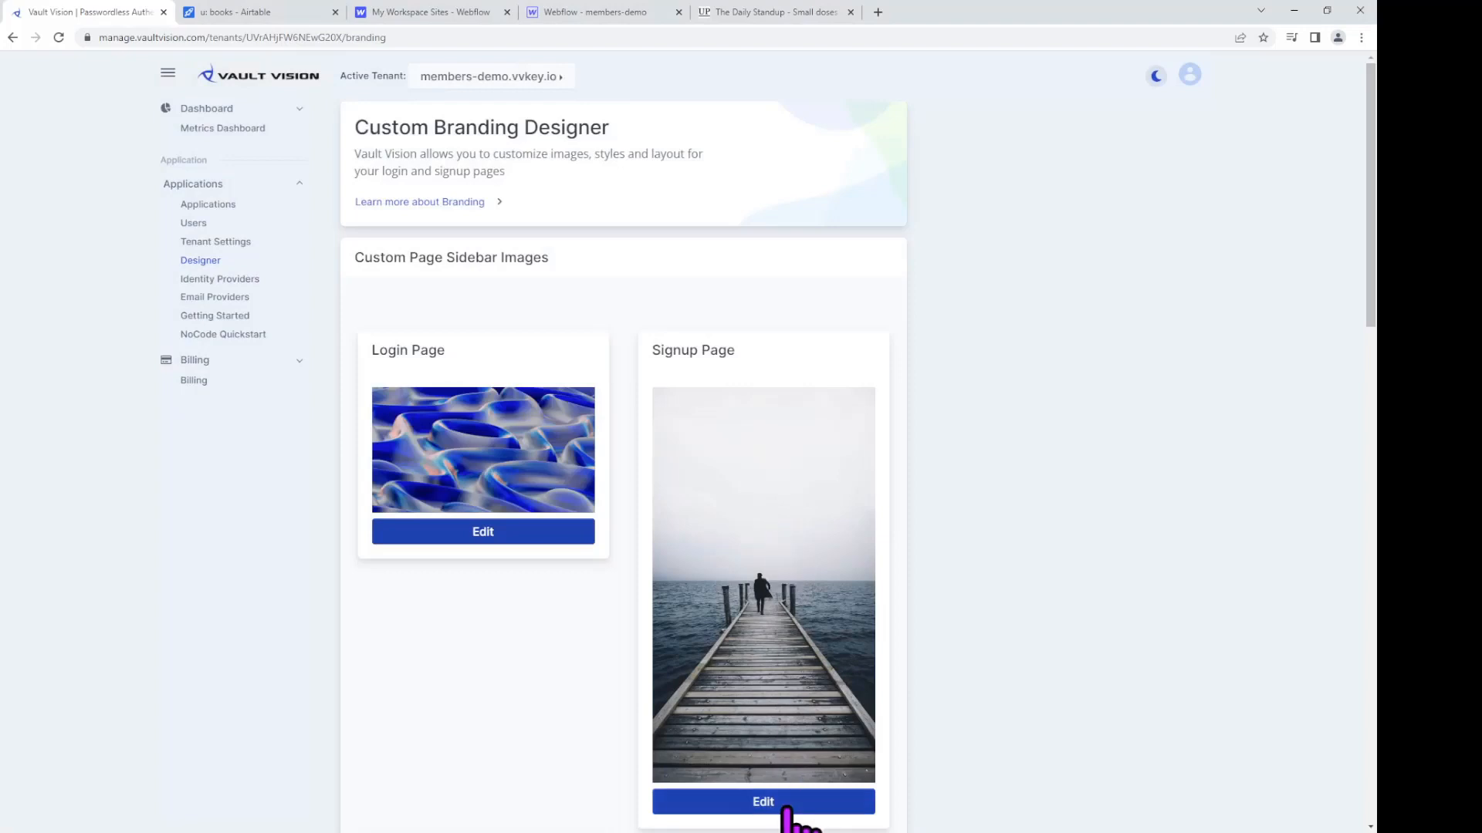
left_click(785, 808)
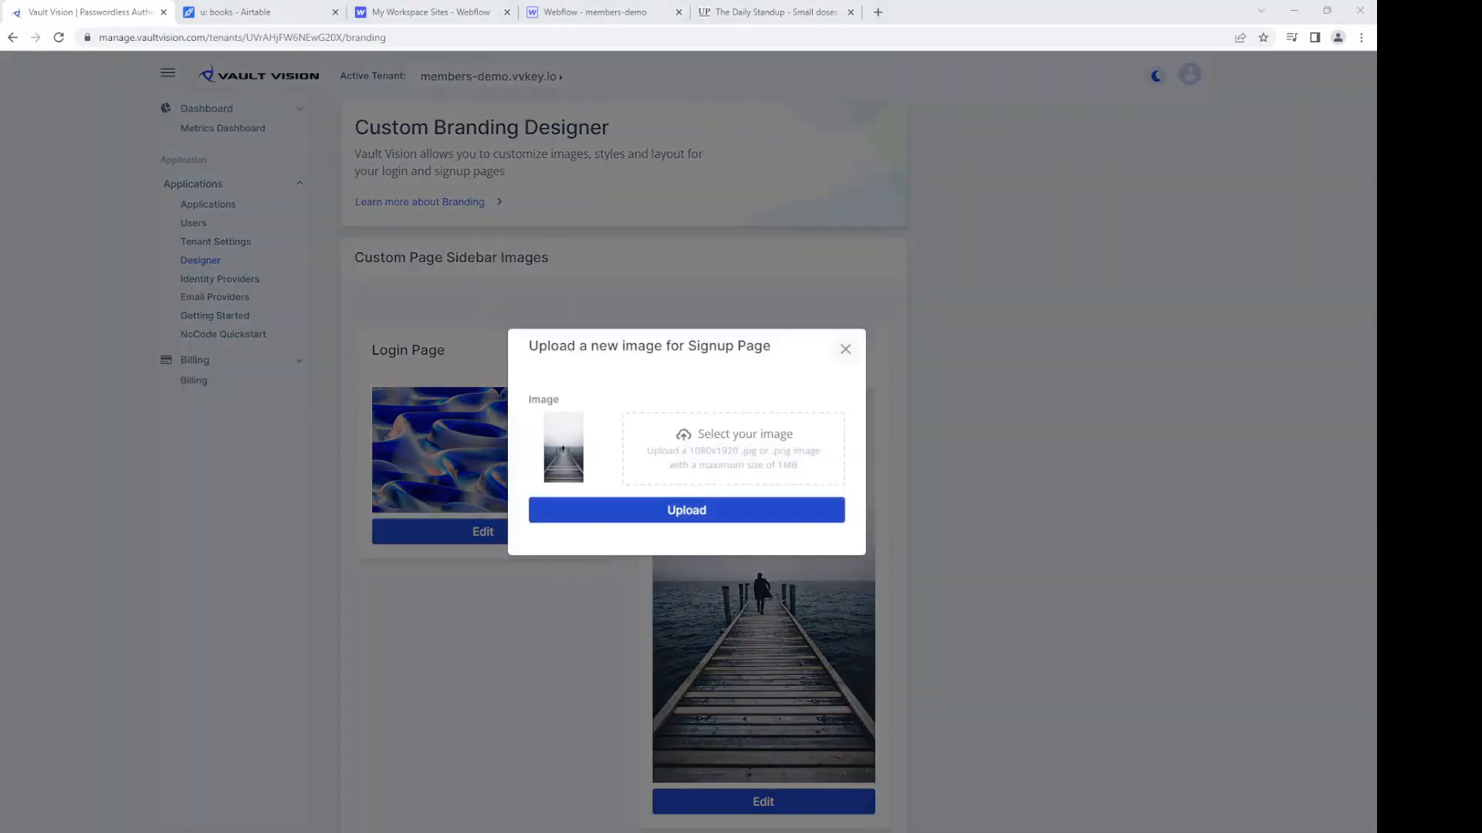
left_click(755, 514)
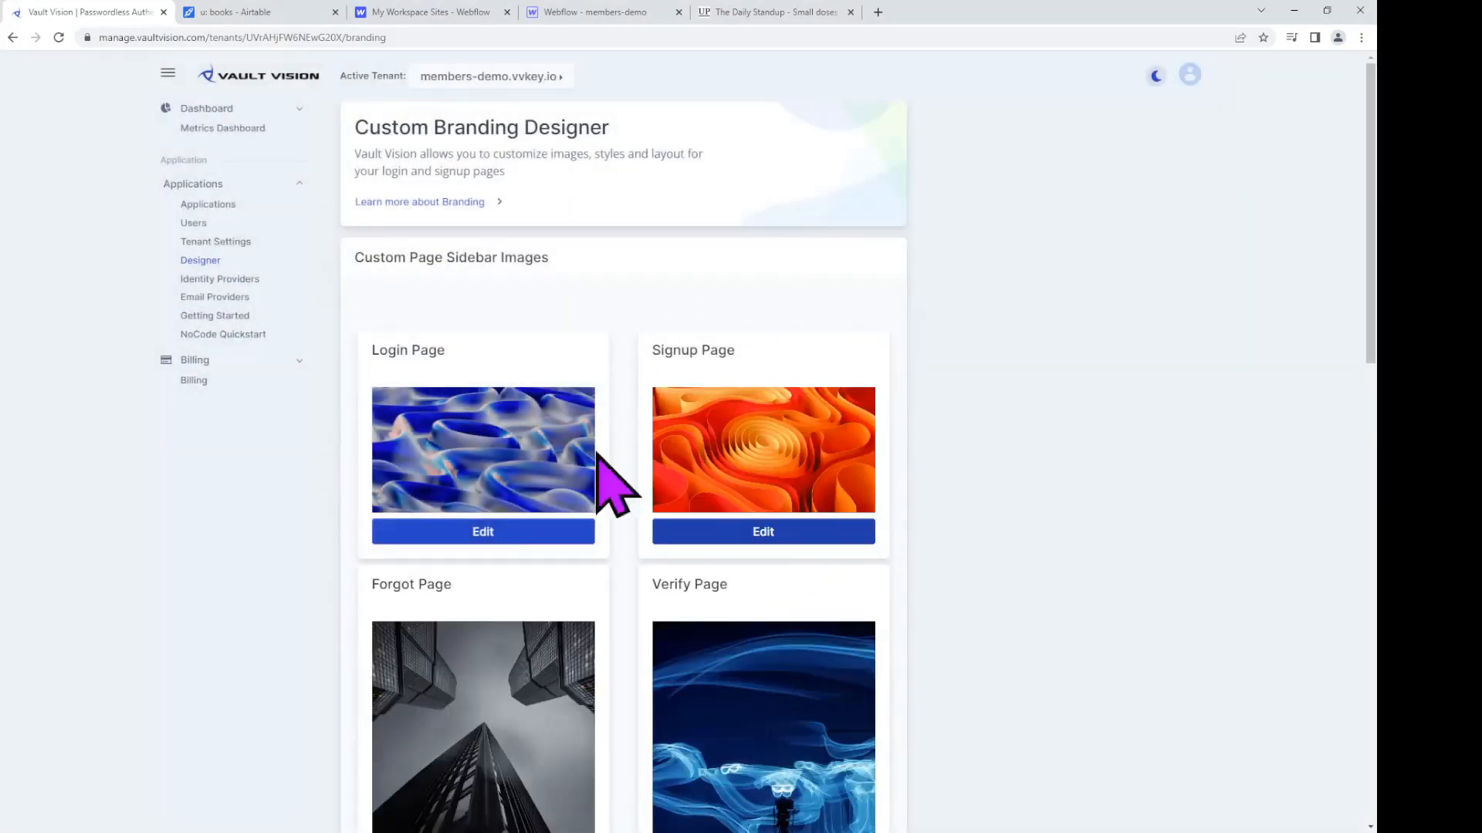
Step: Set the branding Background Color to ffffff and Foreground Color to d8e0eb
scroll(684, 473, "down", 8)
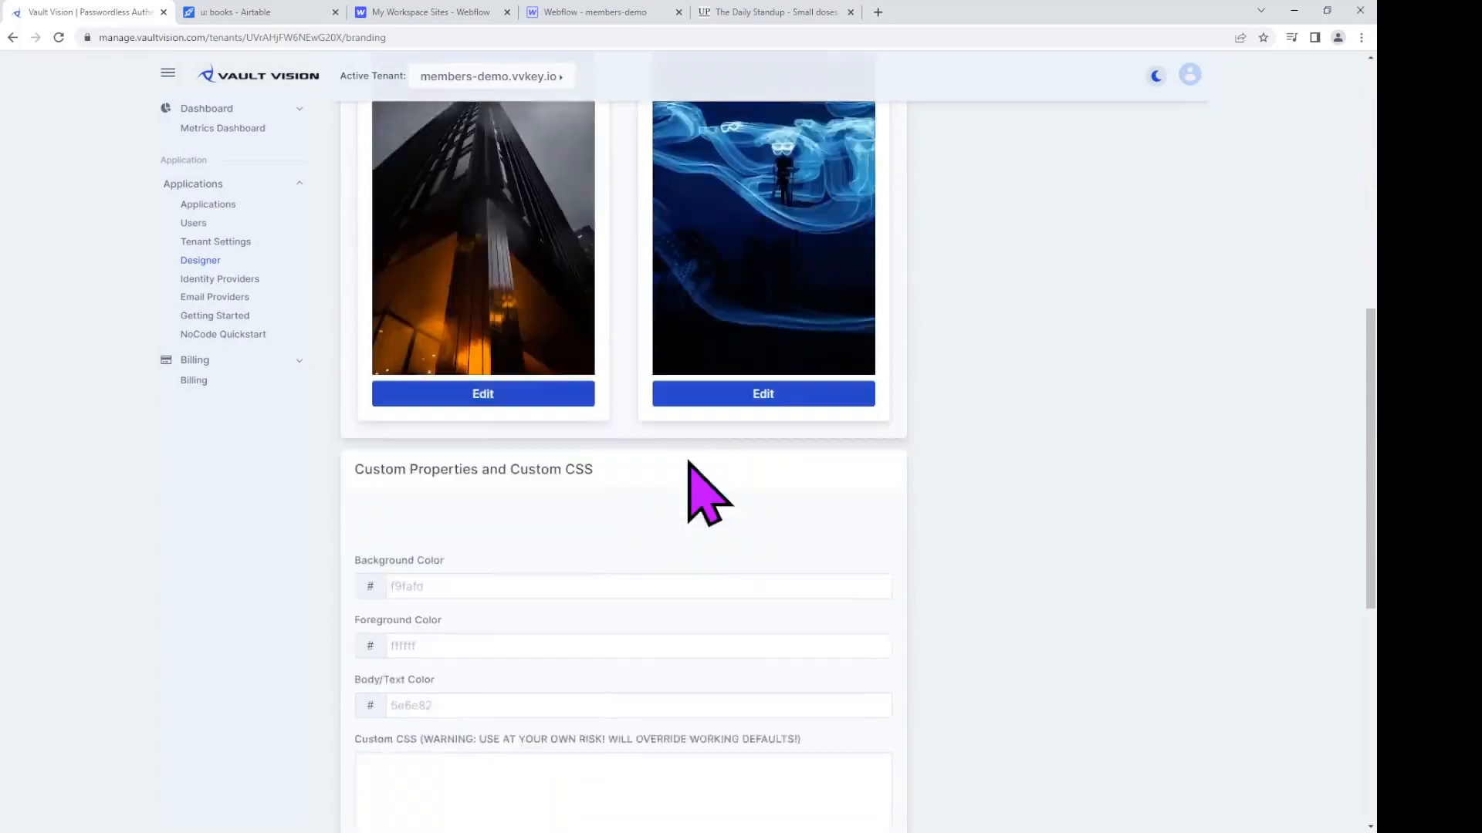
scroll(689, 463, "down", 1)
left_click(653, 512)
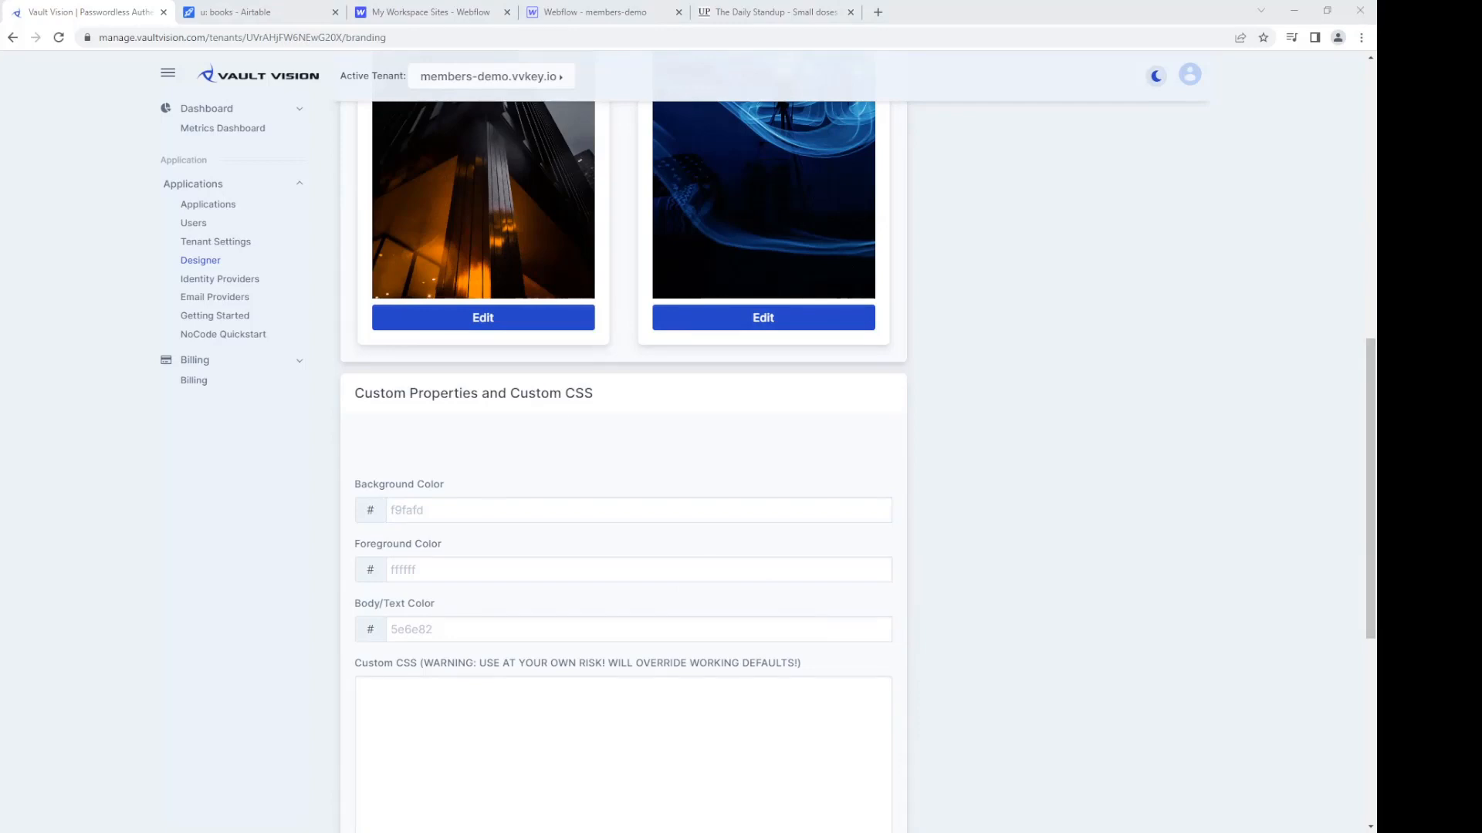
left_click(546, 569)
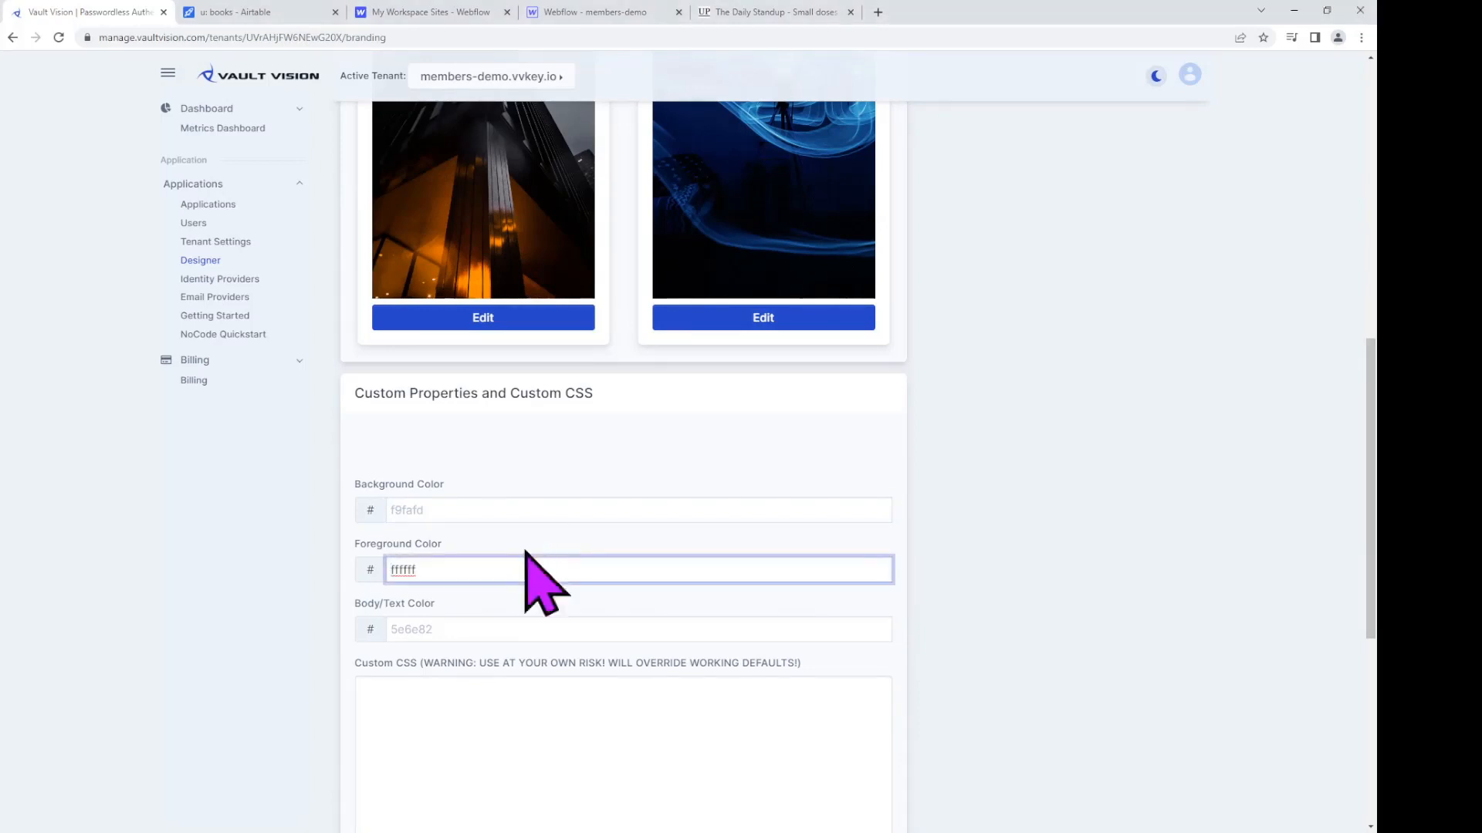
left_click(489, 509)
type("ffffff")
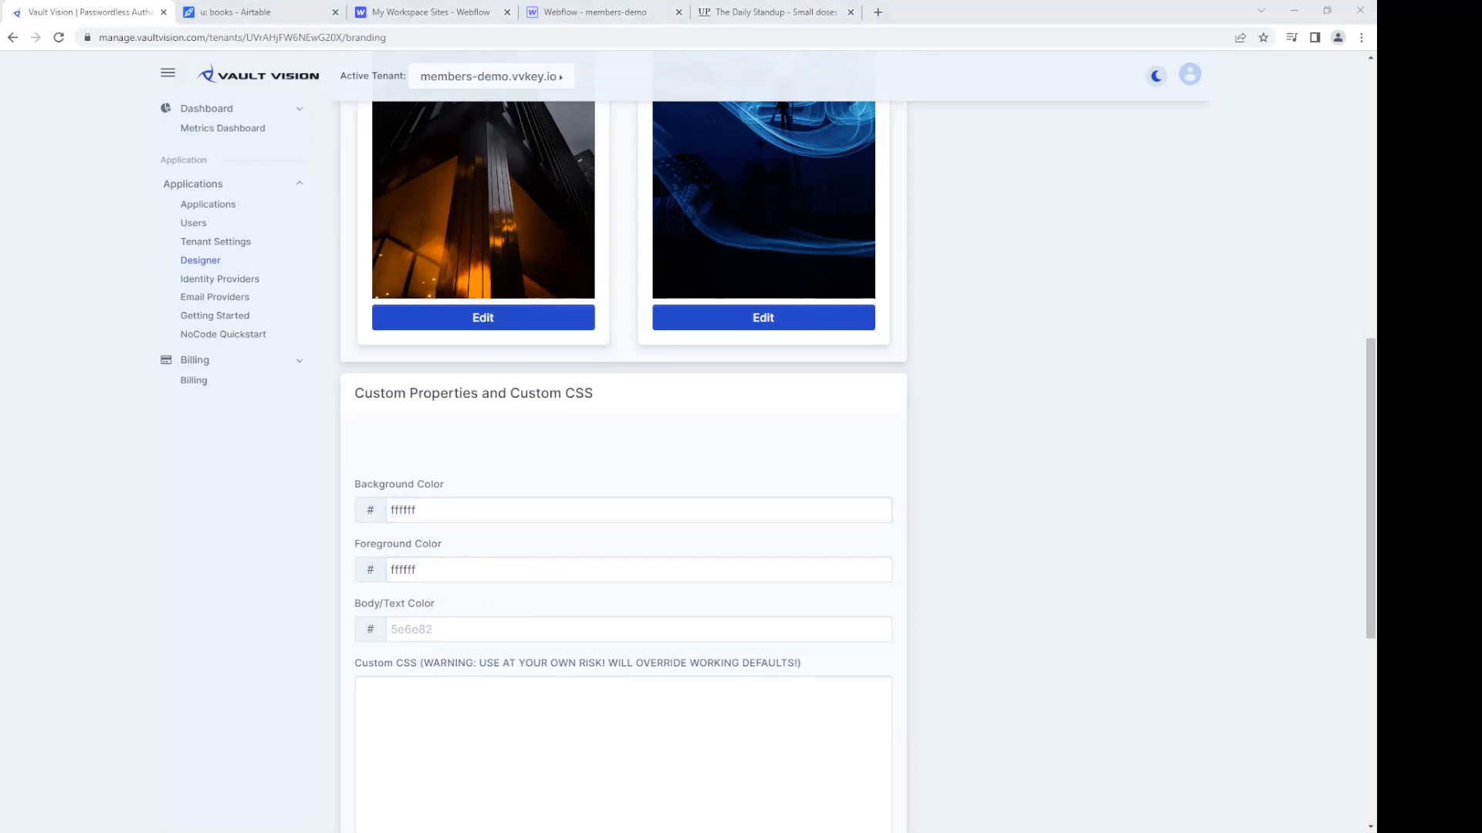
double_click(407, 570)
type("d8e0eb")
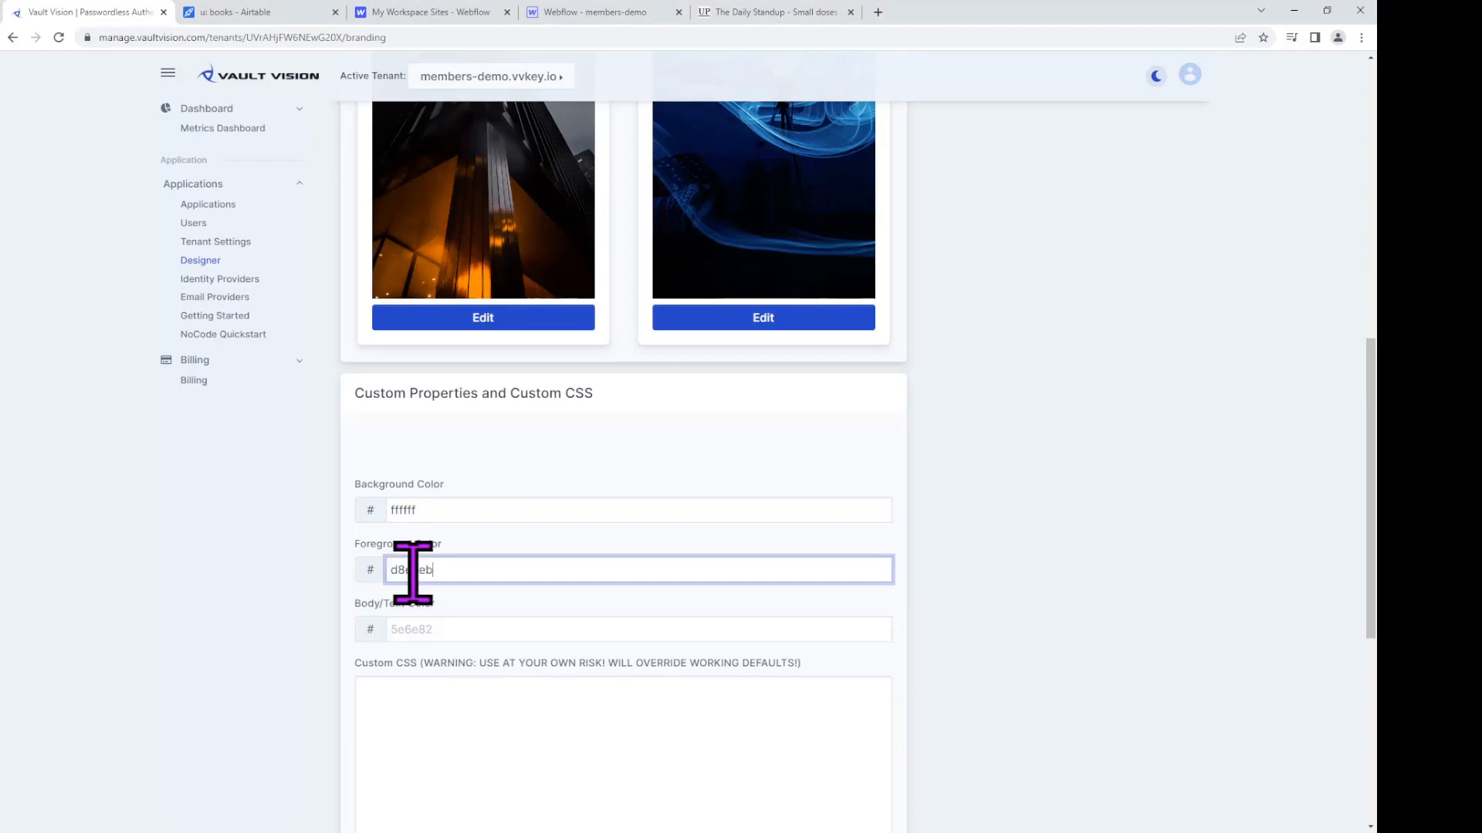
Step: Add Custom CSS applying filter: invert(.8) to .horizontal-header-logo and save the branding
left_click(610, 717)
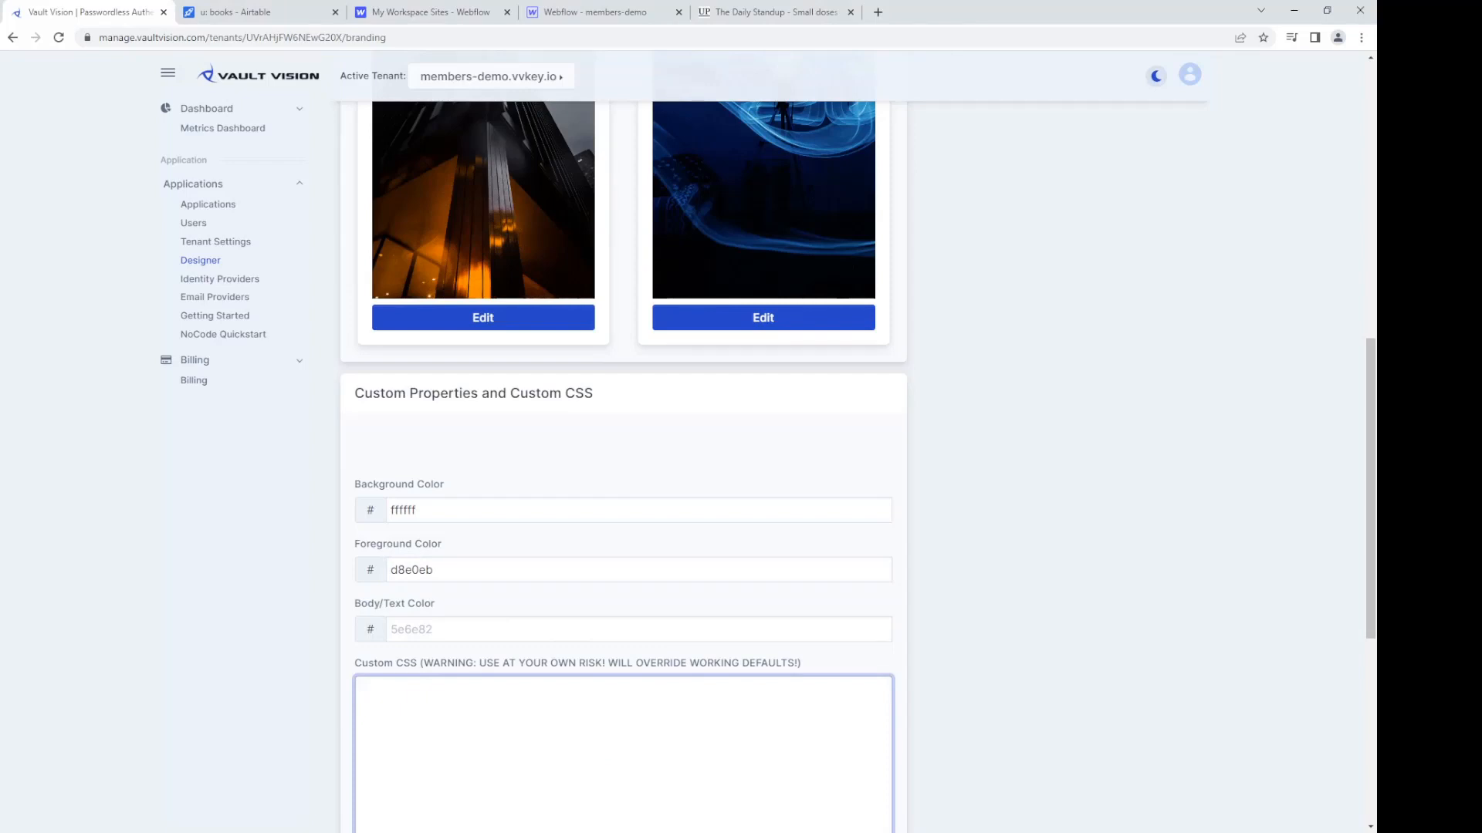
key("alt+Tab")
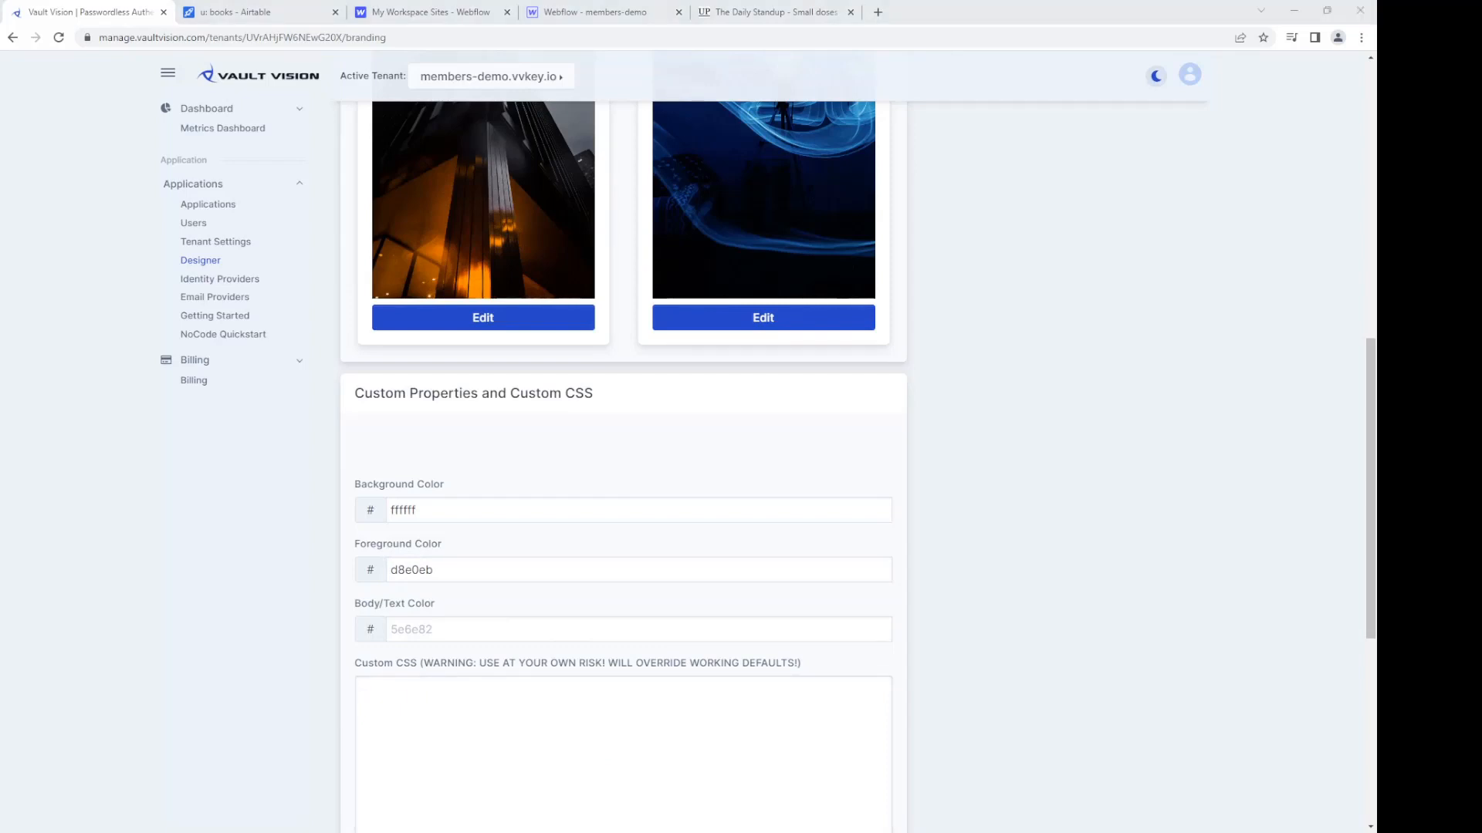
left_click(438, 749)
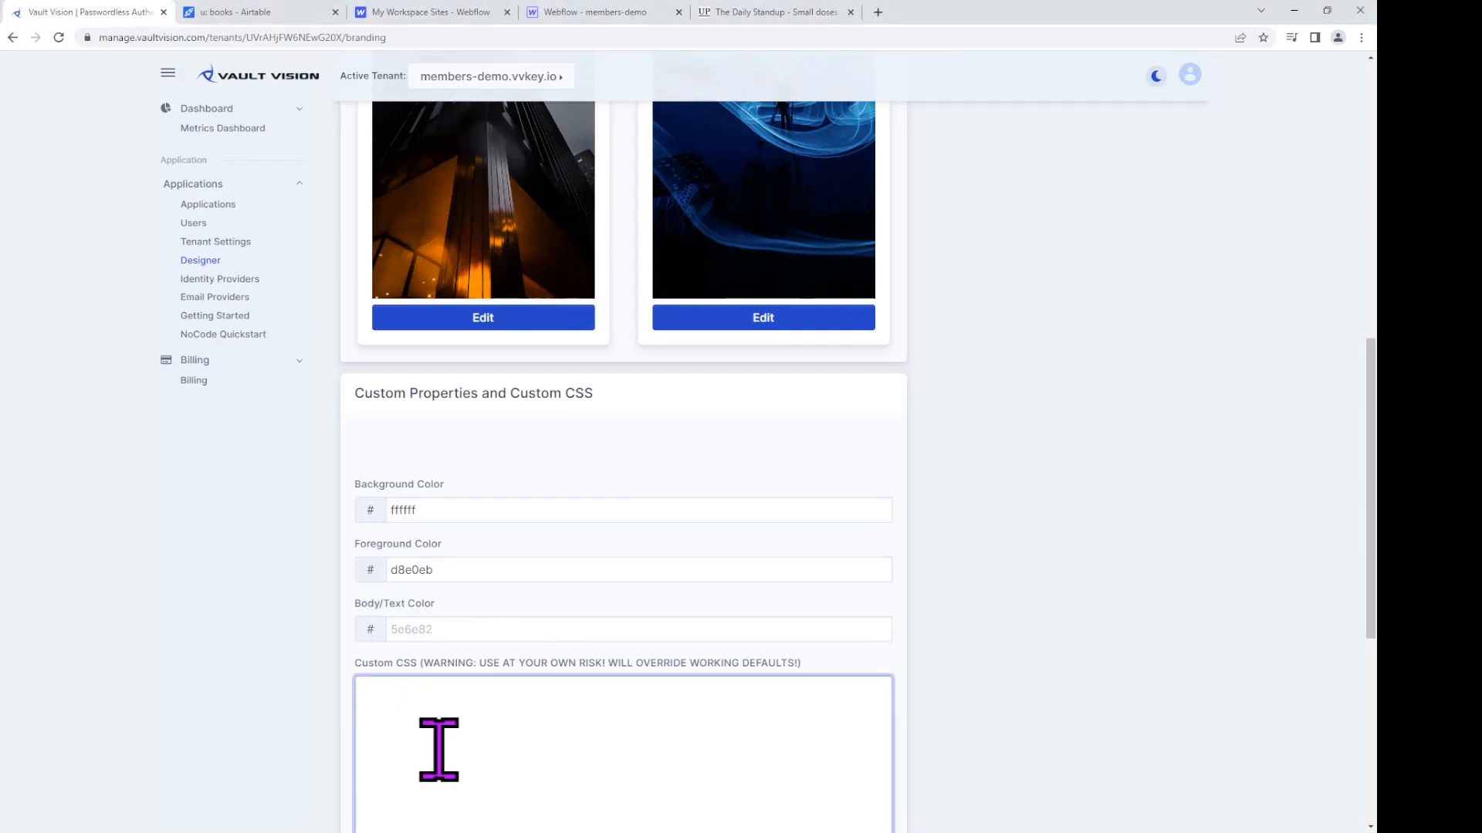
type(".horizontal-header-logo {     filter: invert(.8); }")
scroll(718, 589, "down", 5)
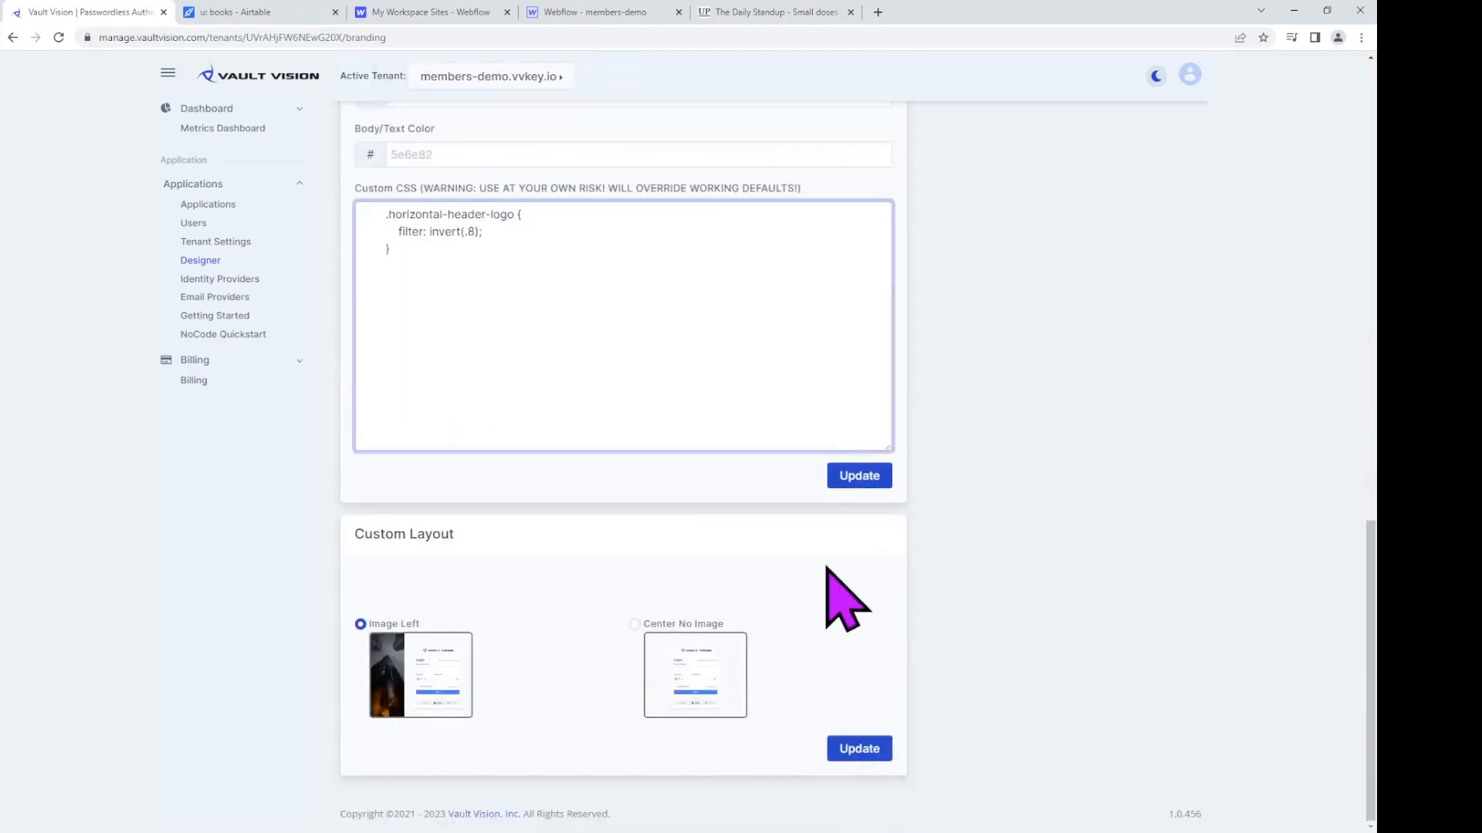
left_click(857, 475)
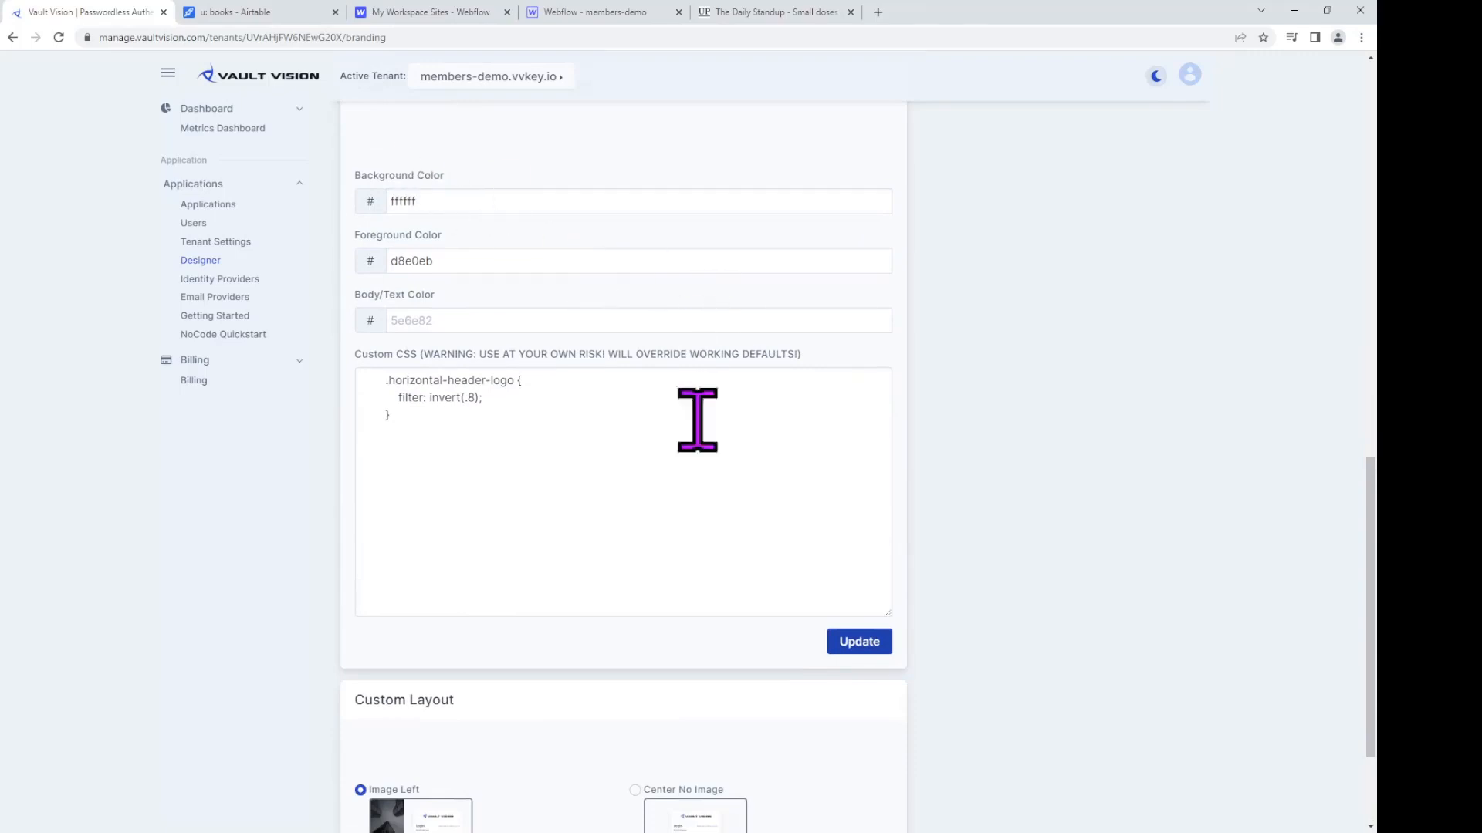
scroll(737, 609, "down", 2)
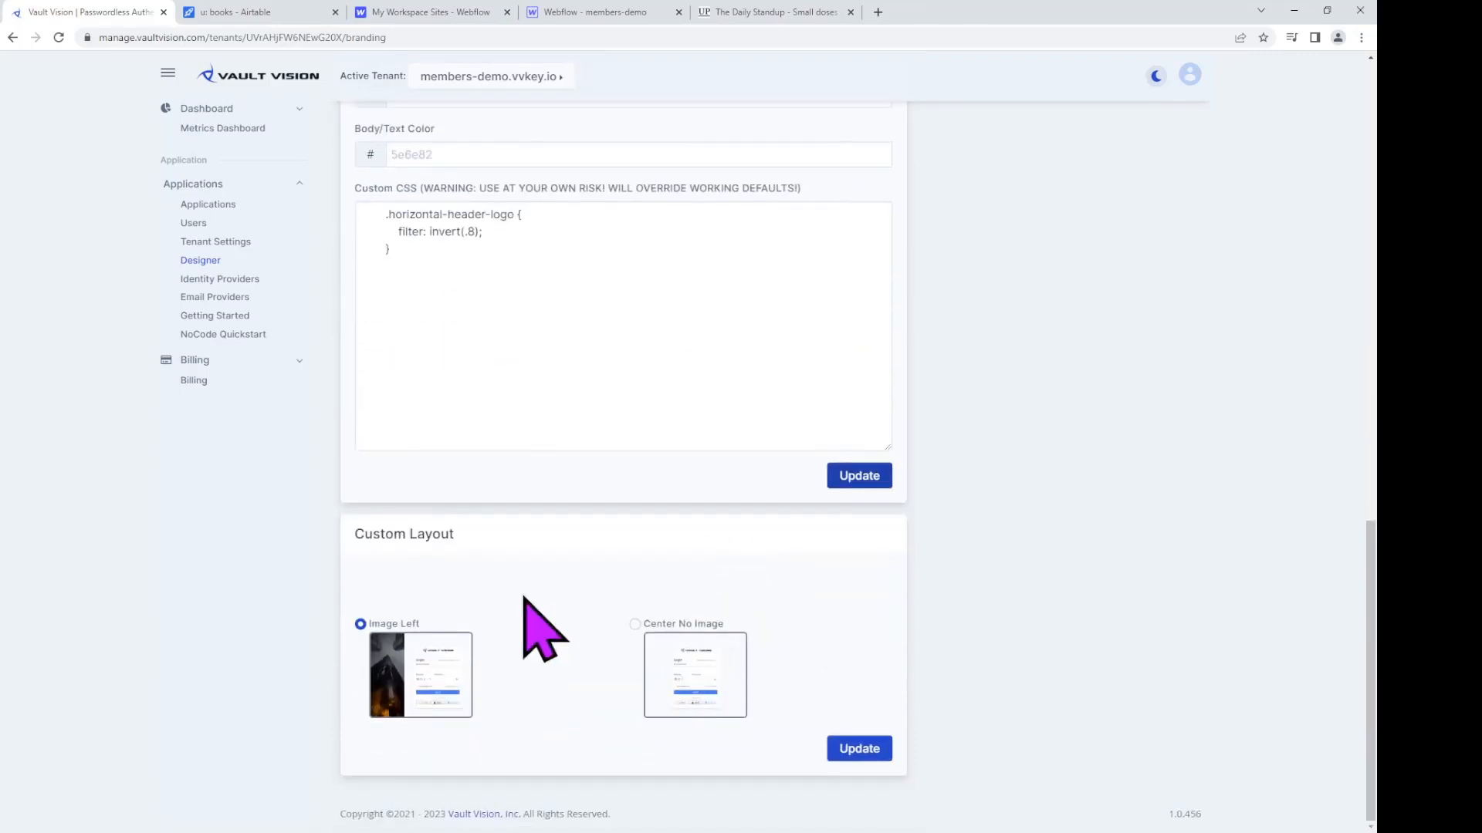
left_click(230, 242)
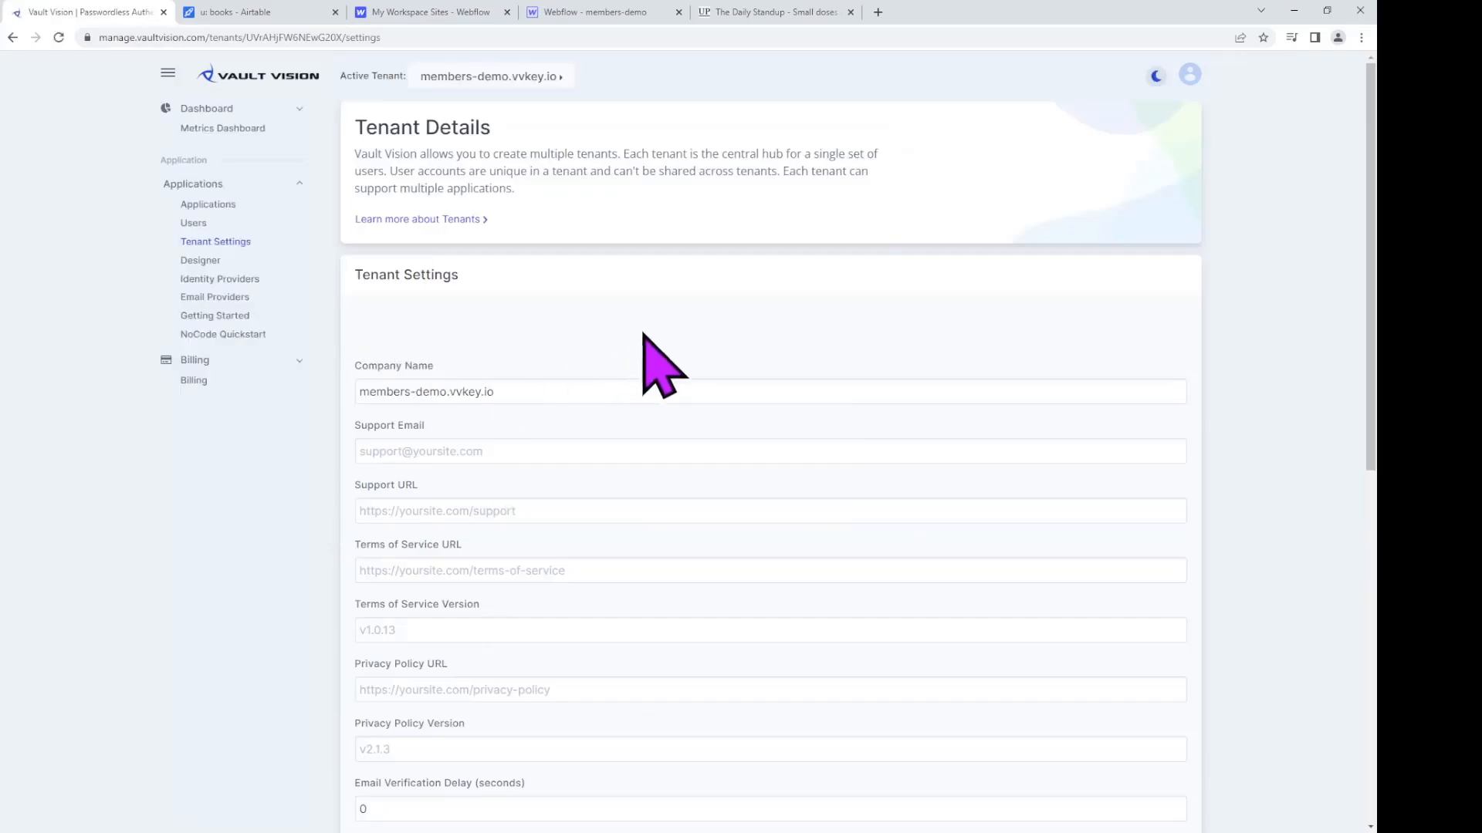
Step: Enable Allow TOTP via Email Code in Tenant Settings and save the settings
scroll(803, 387, "down", 6)
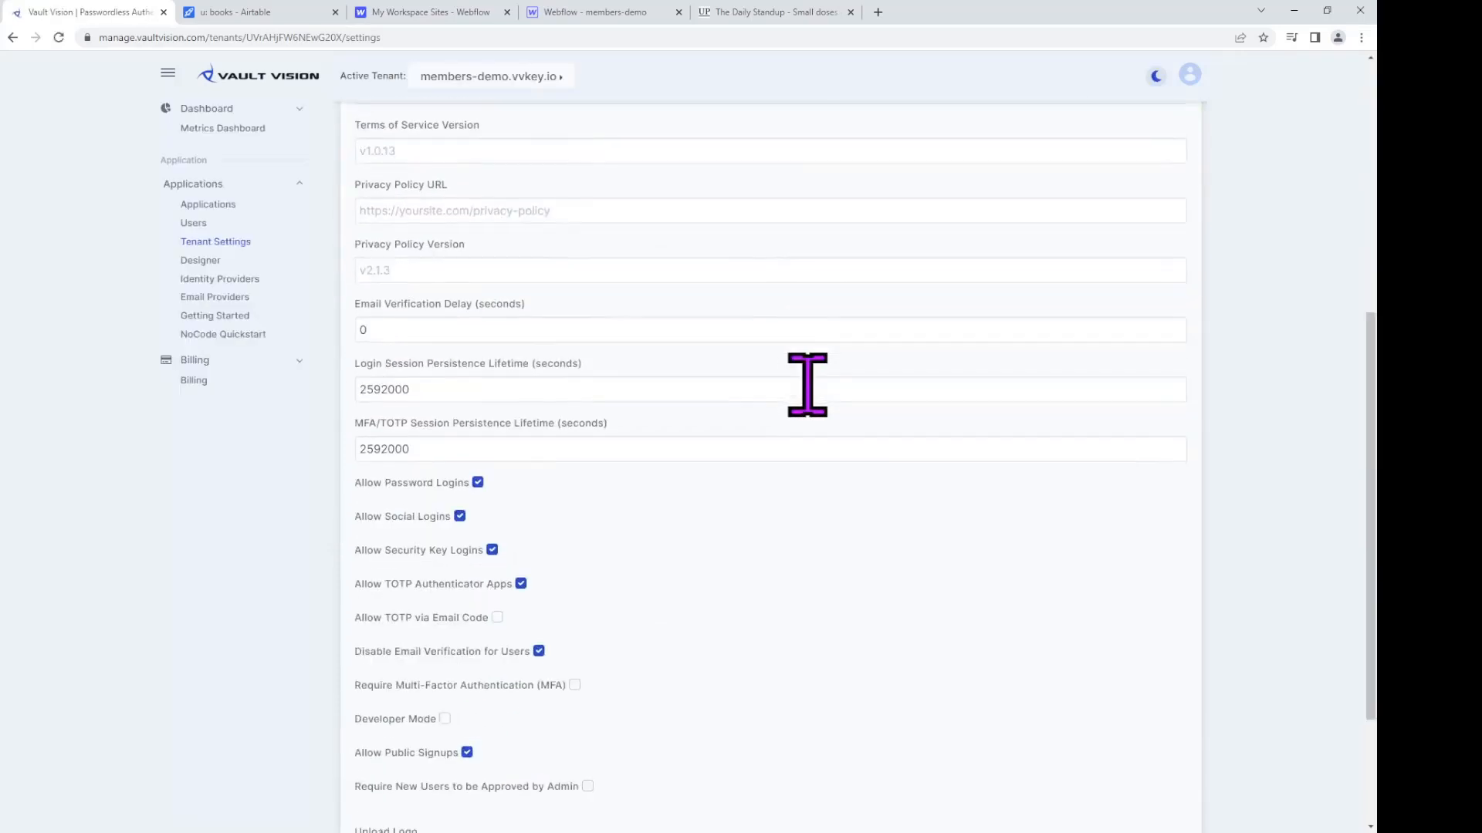
scroll(808, 386, "down", 3)
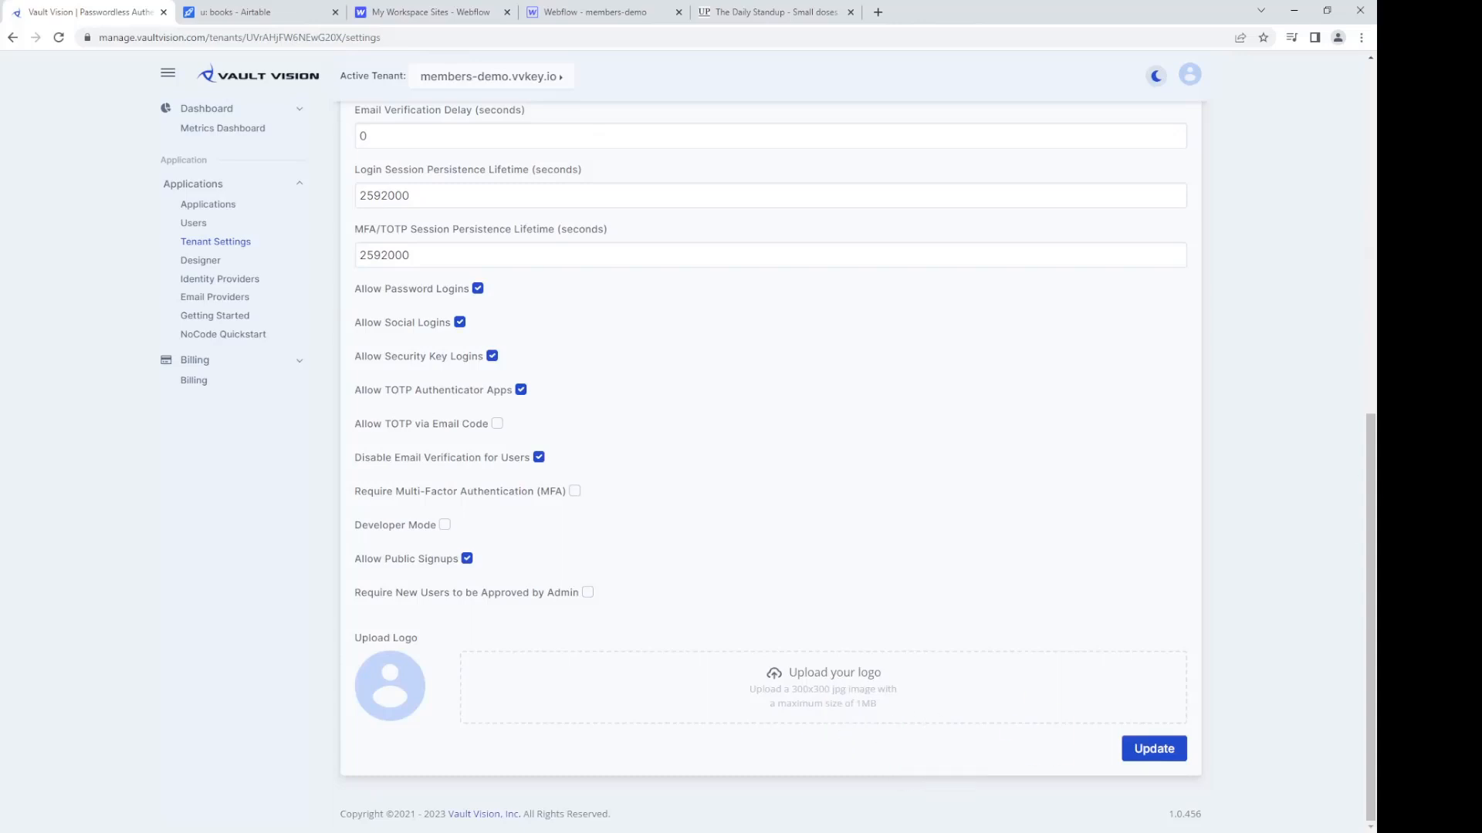
left_click(921, 711)
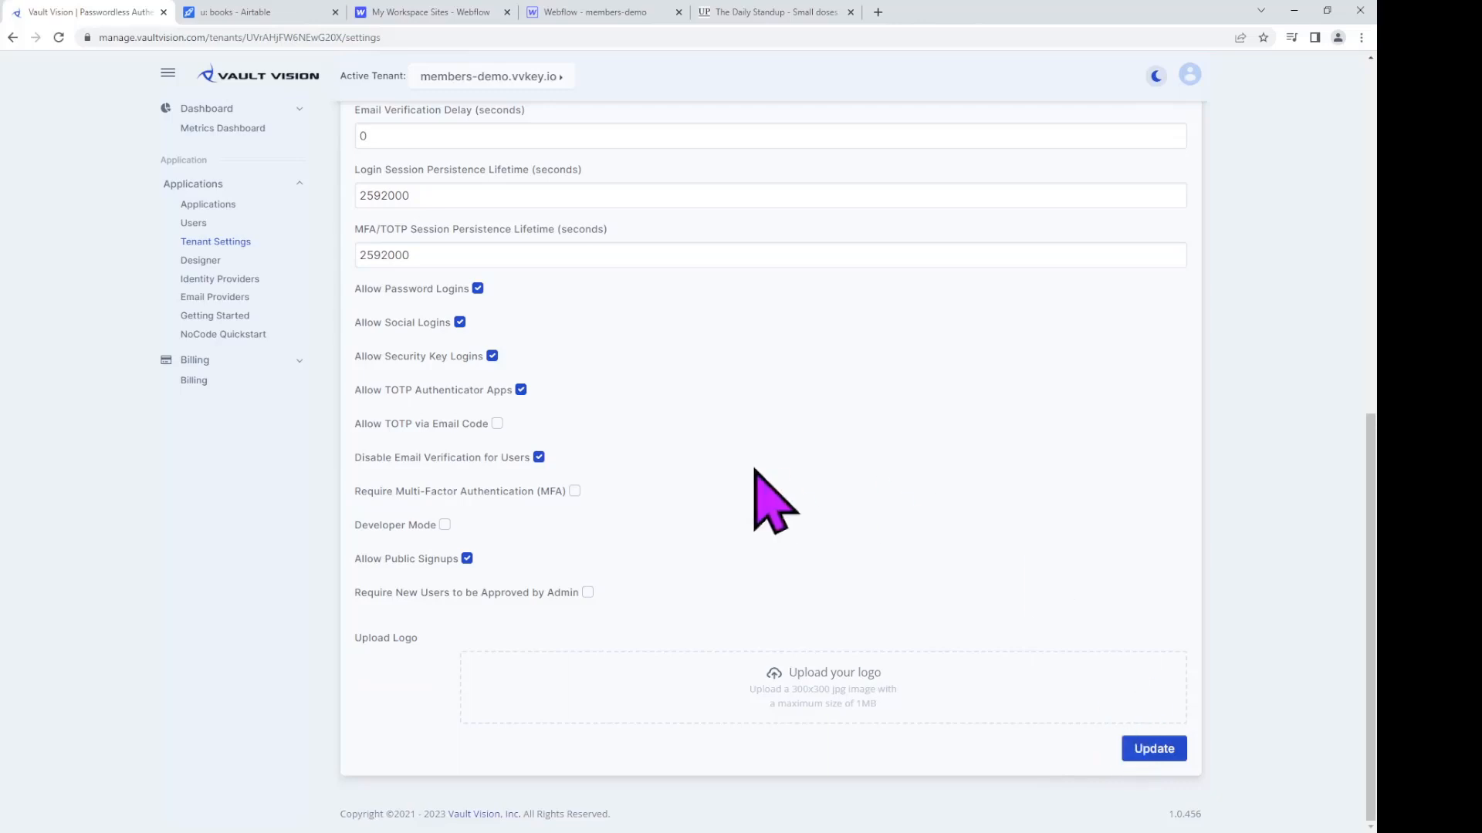
left_click(497, 424)
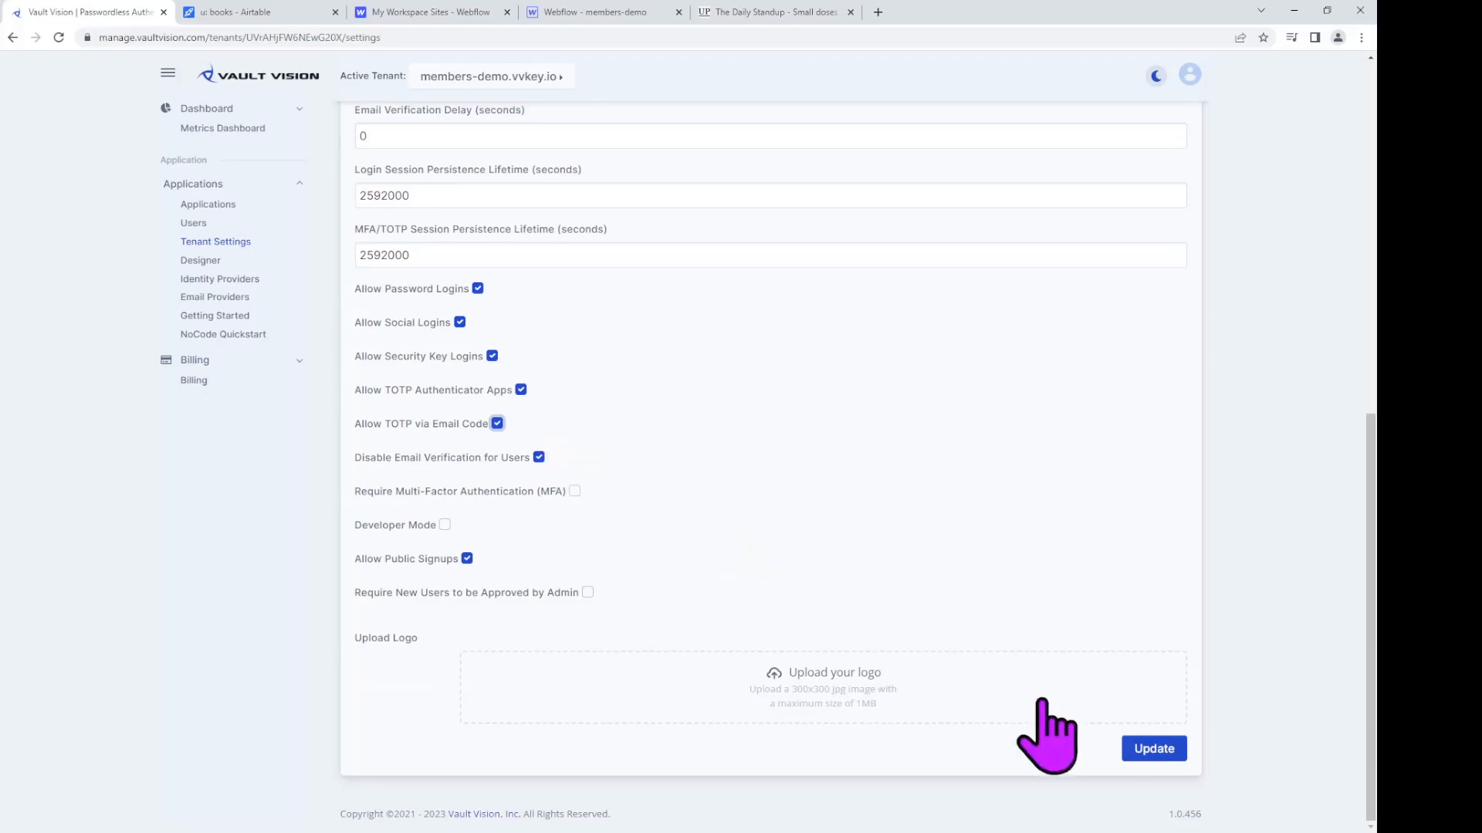
left_click(1158, 742)
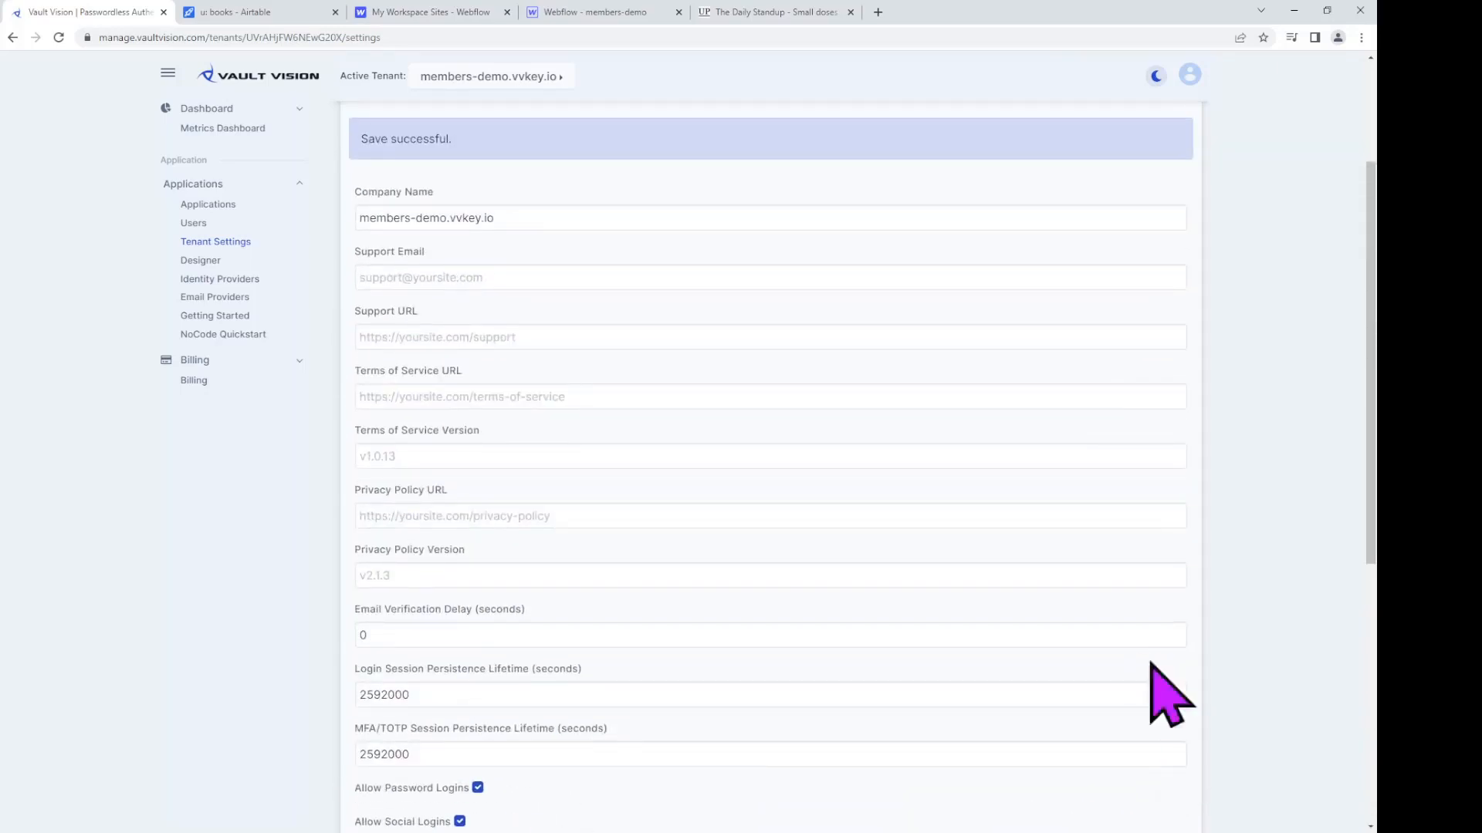
left_click(210, 204)
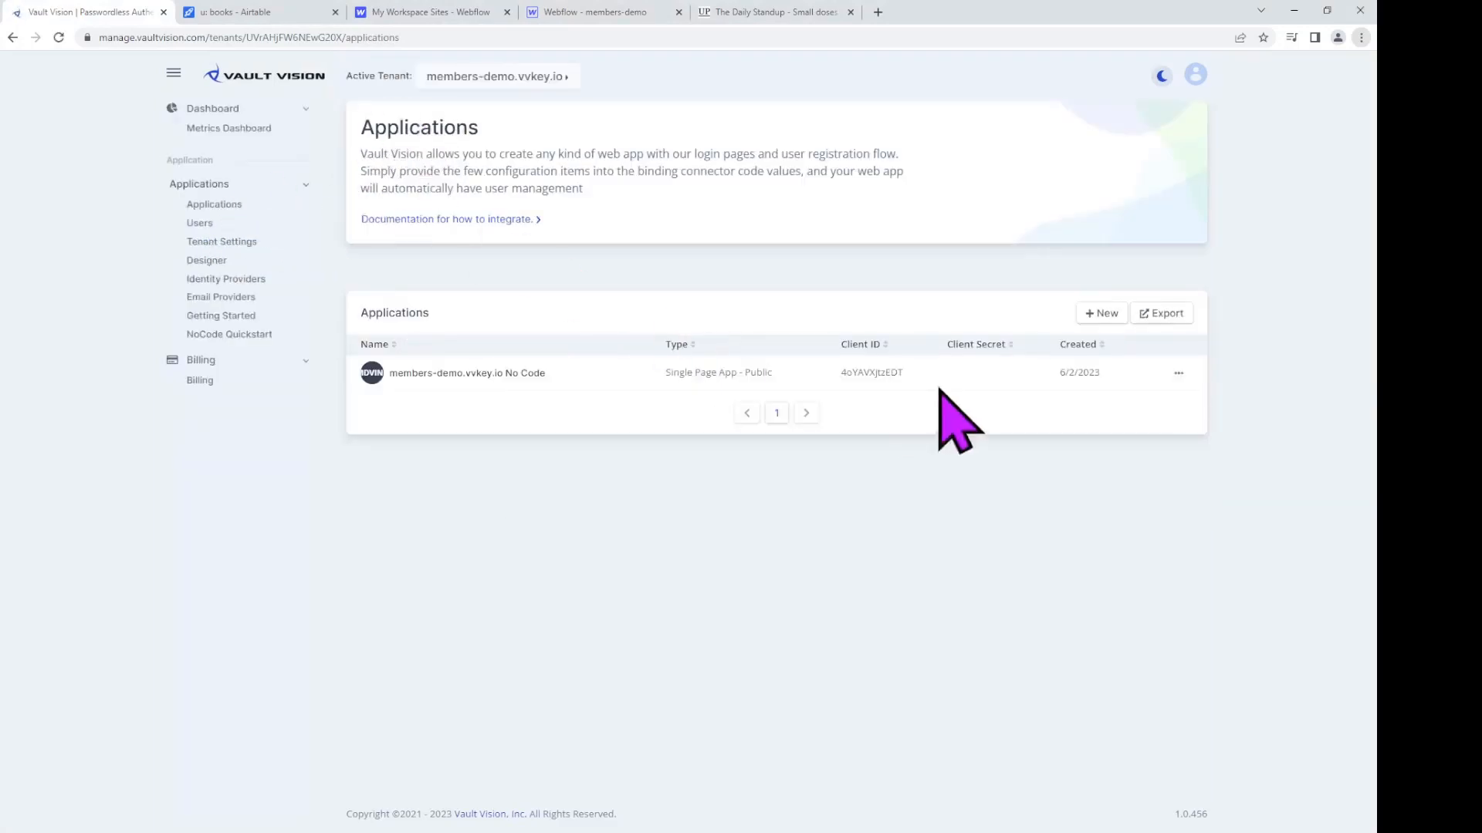
Step: Start a new application named Auth Connector and paste its cyclic.app callback URL
left_click(1102, 313)
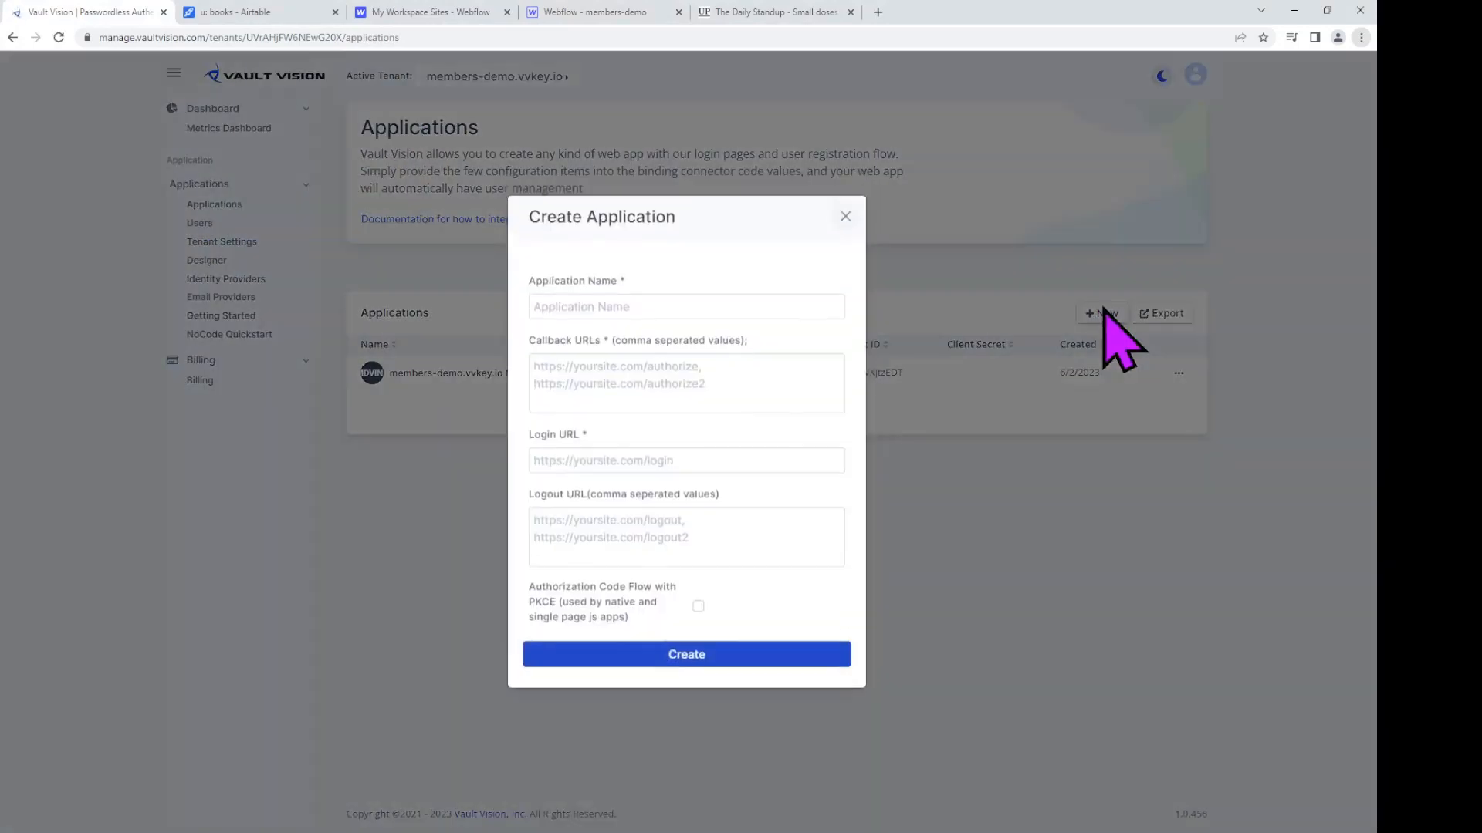
left_click(769, 306)
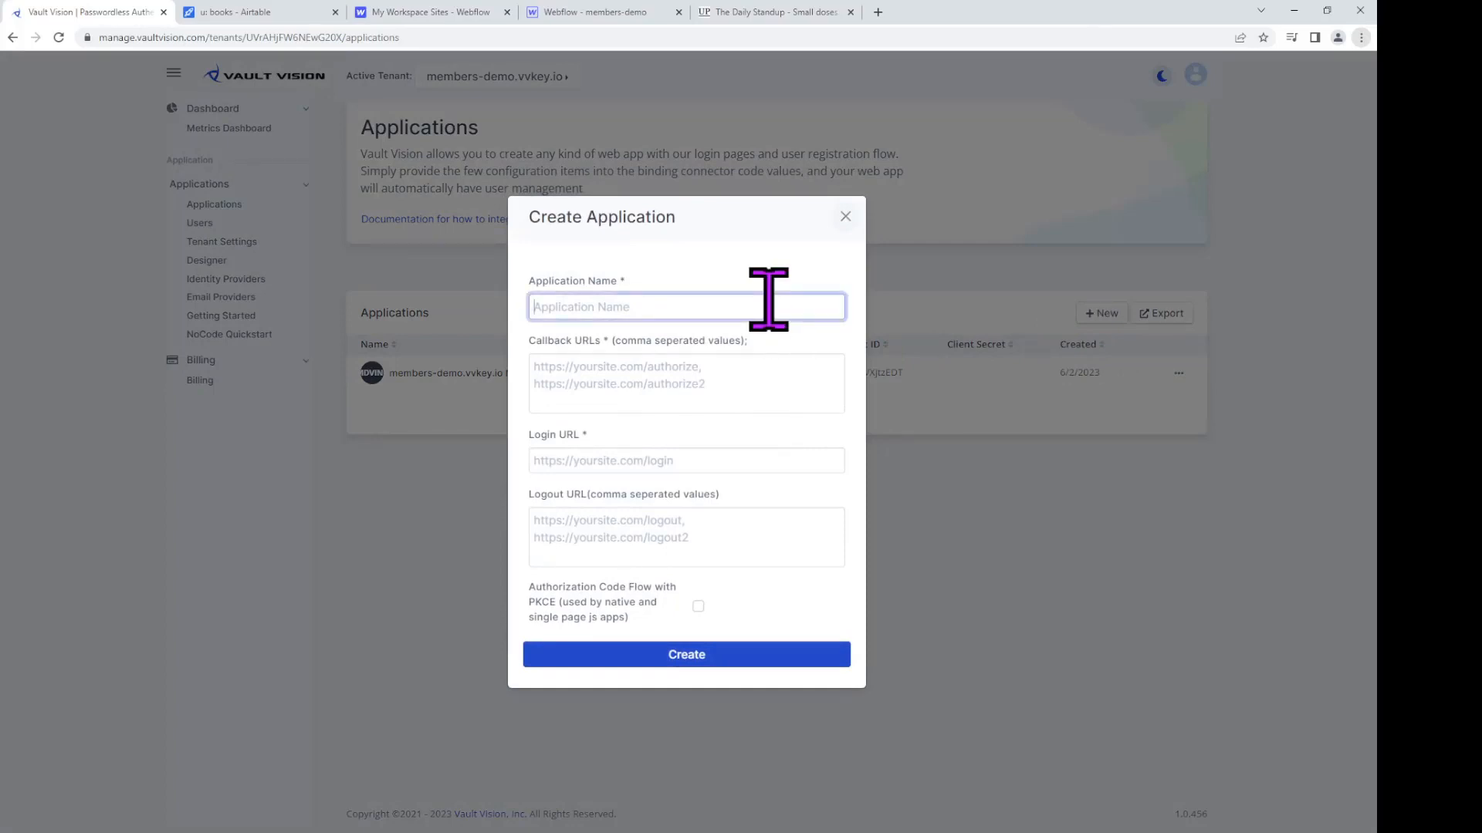
type("Auth Connector")
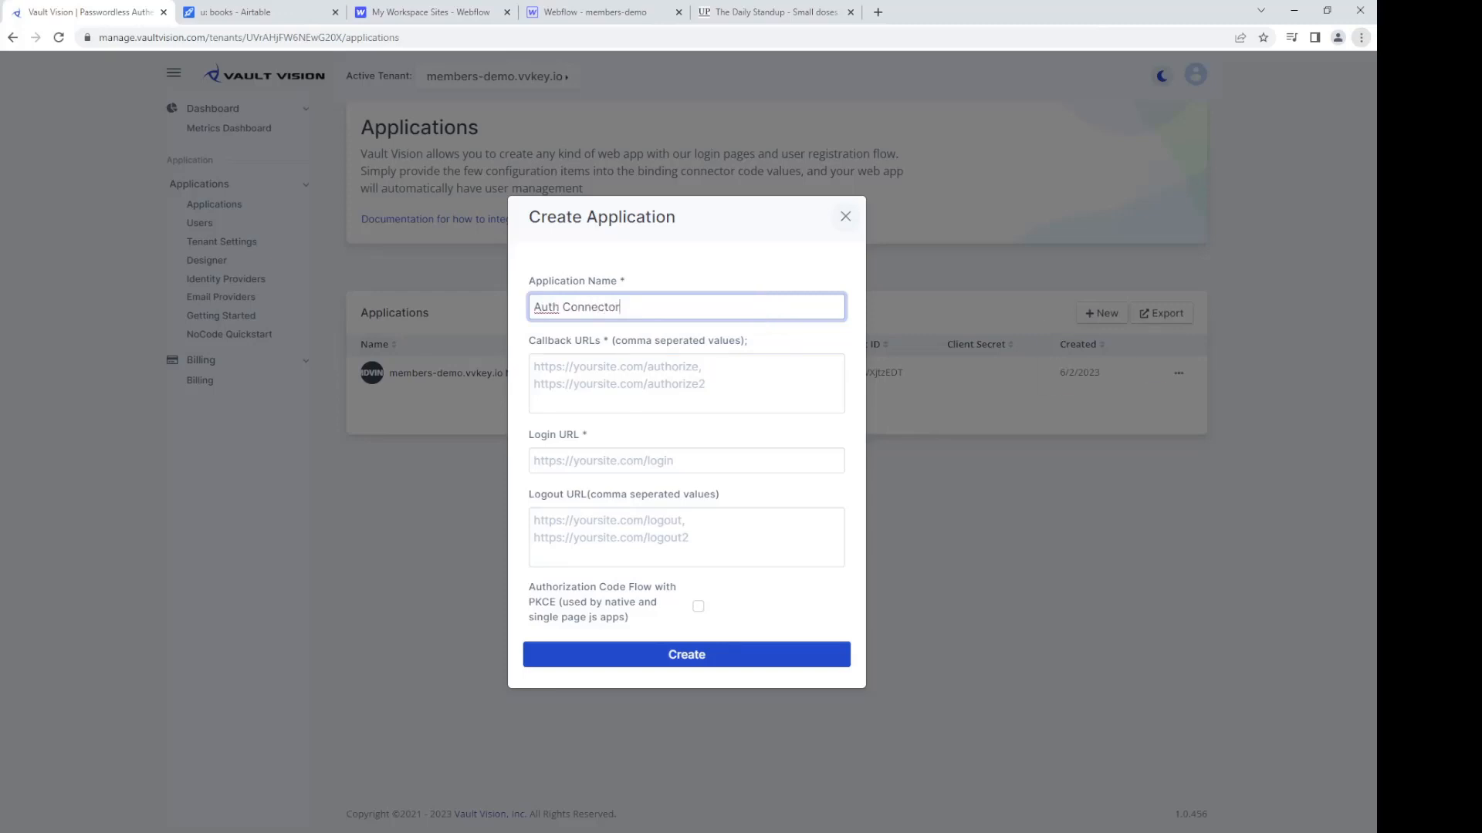
key("alt+Tab")
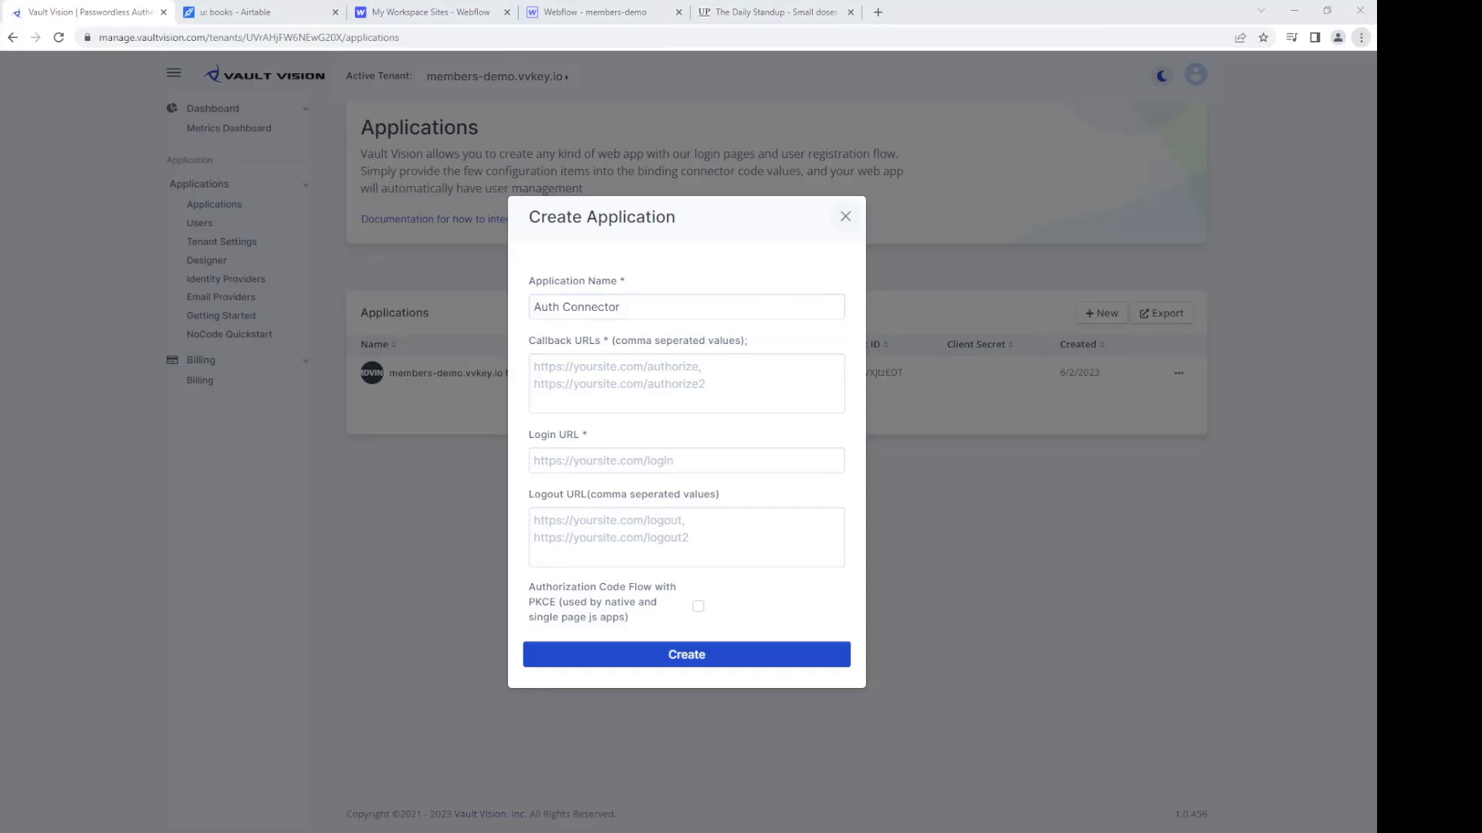
left_click(588, 383)
type("https://long-pocketbook-tuna.cyclic.app/auth/callback")
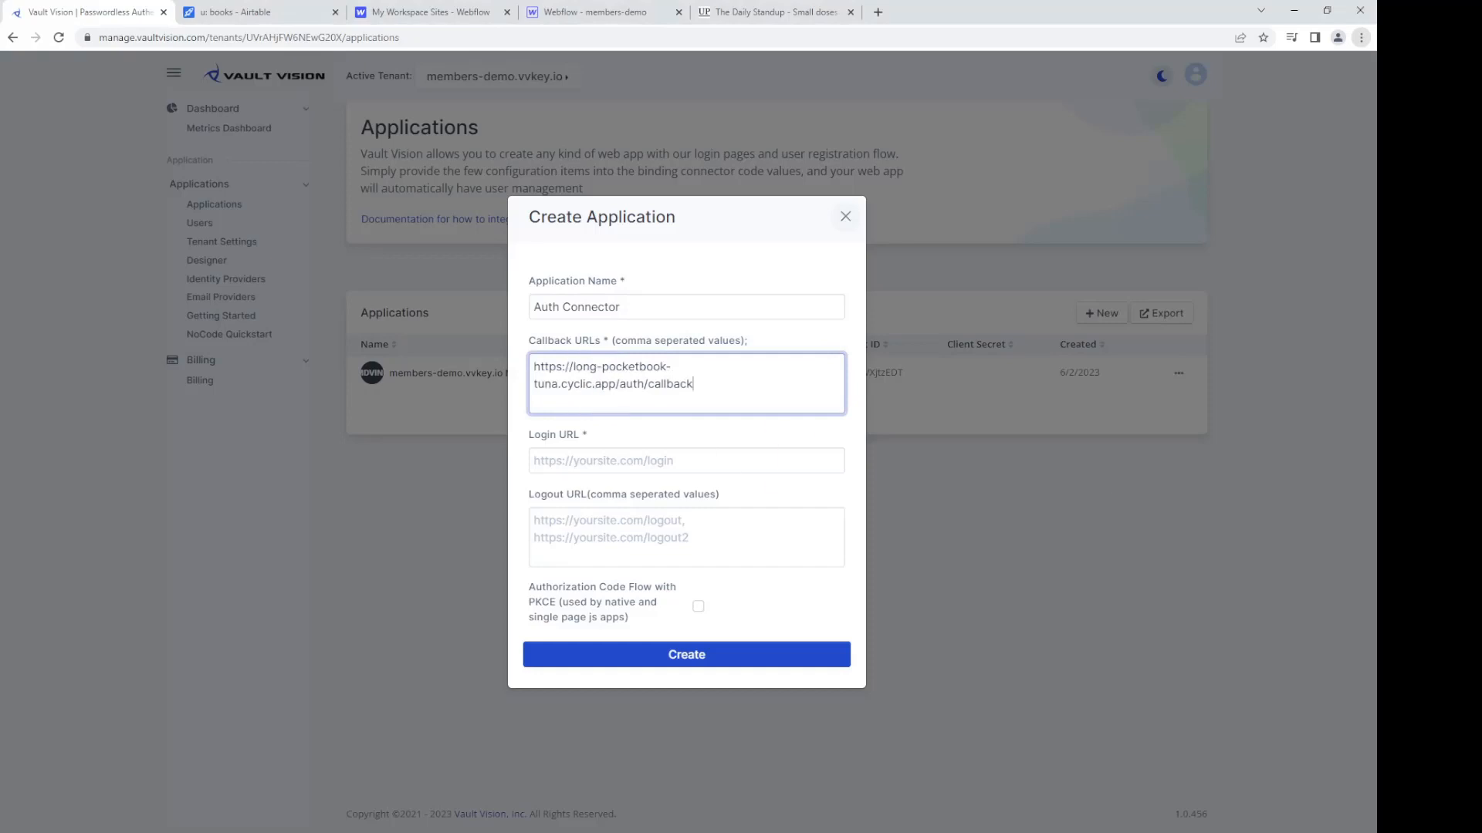
Step: Fill in the cyclic.app login and logout URLs and create the application
key("alt+Tab")
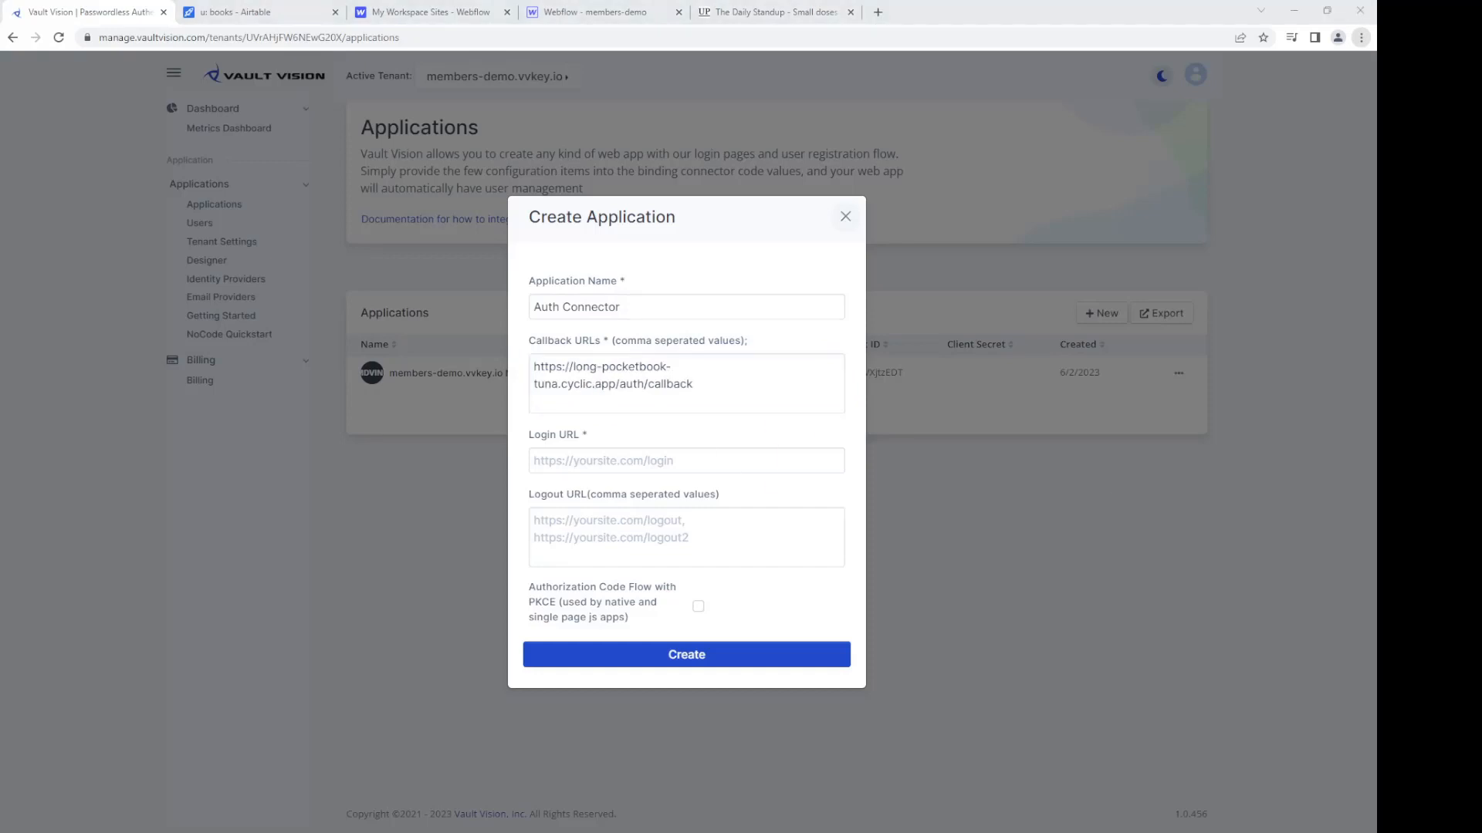
left_click(734, 461)
type("https://long-pocketbook-tuna.cyclic.app")
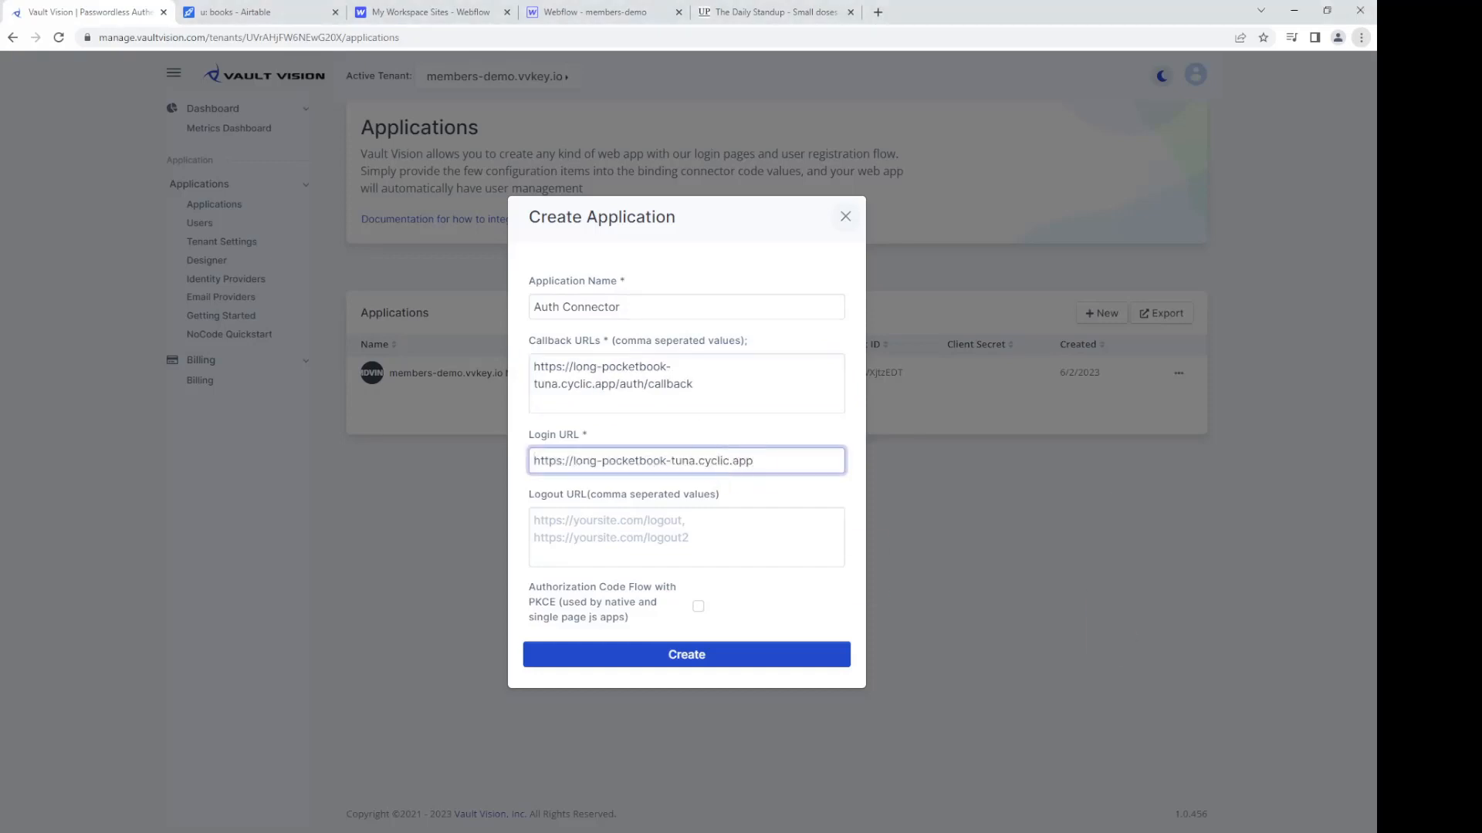
key("alt+Tab")
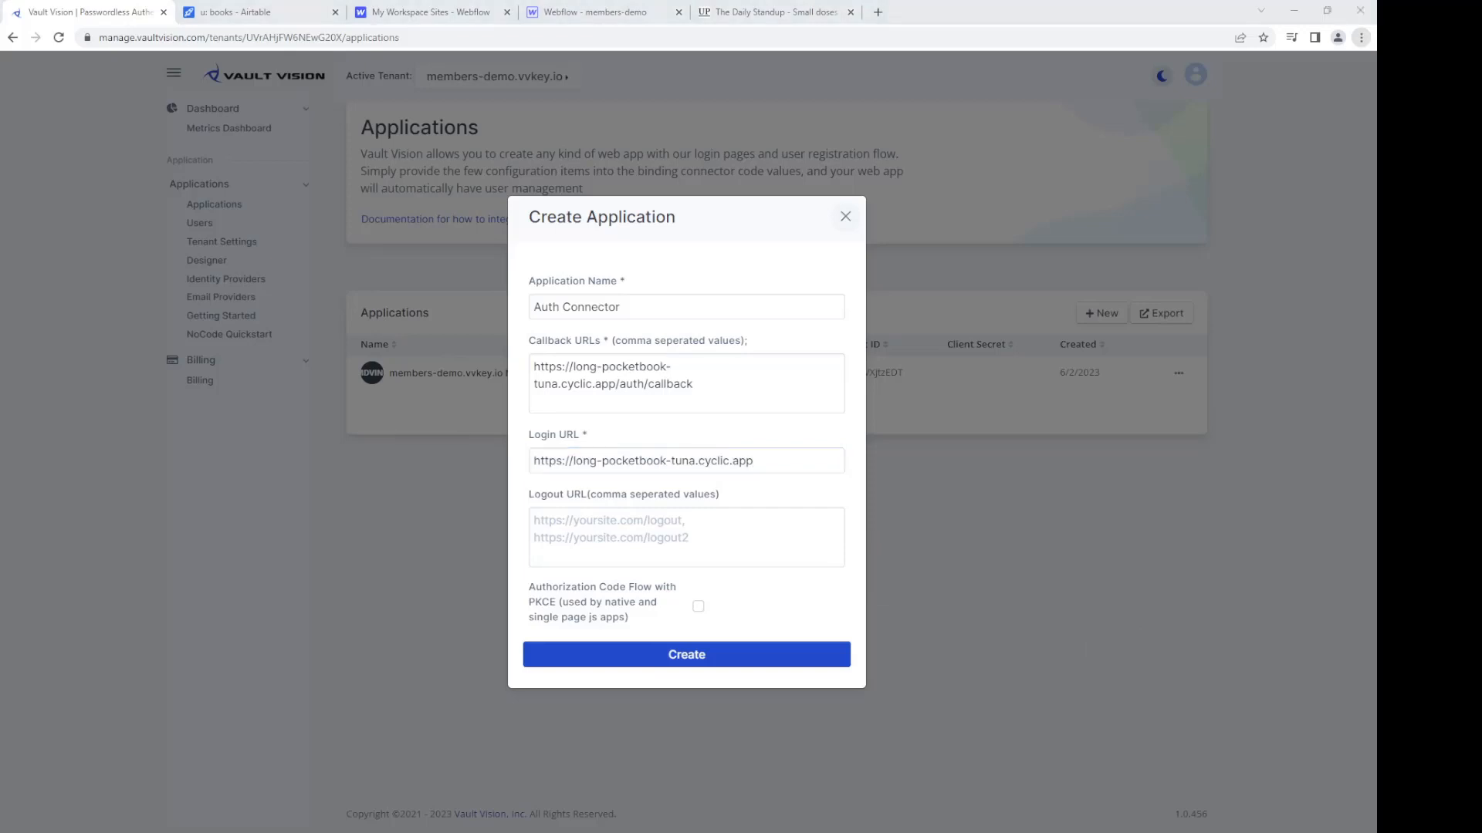
key("alt+Tab")
left_click(705, 535)
type("https://long-pocketbook-tuna.cyclic.app/auth/logout")
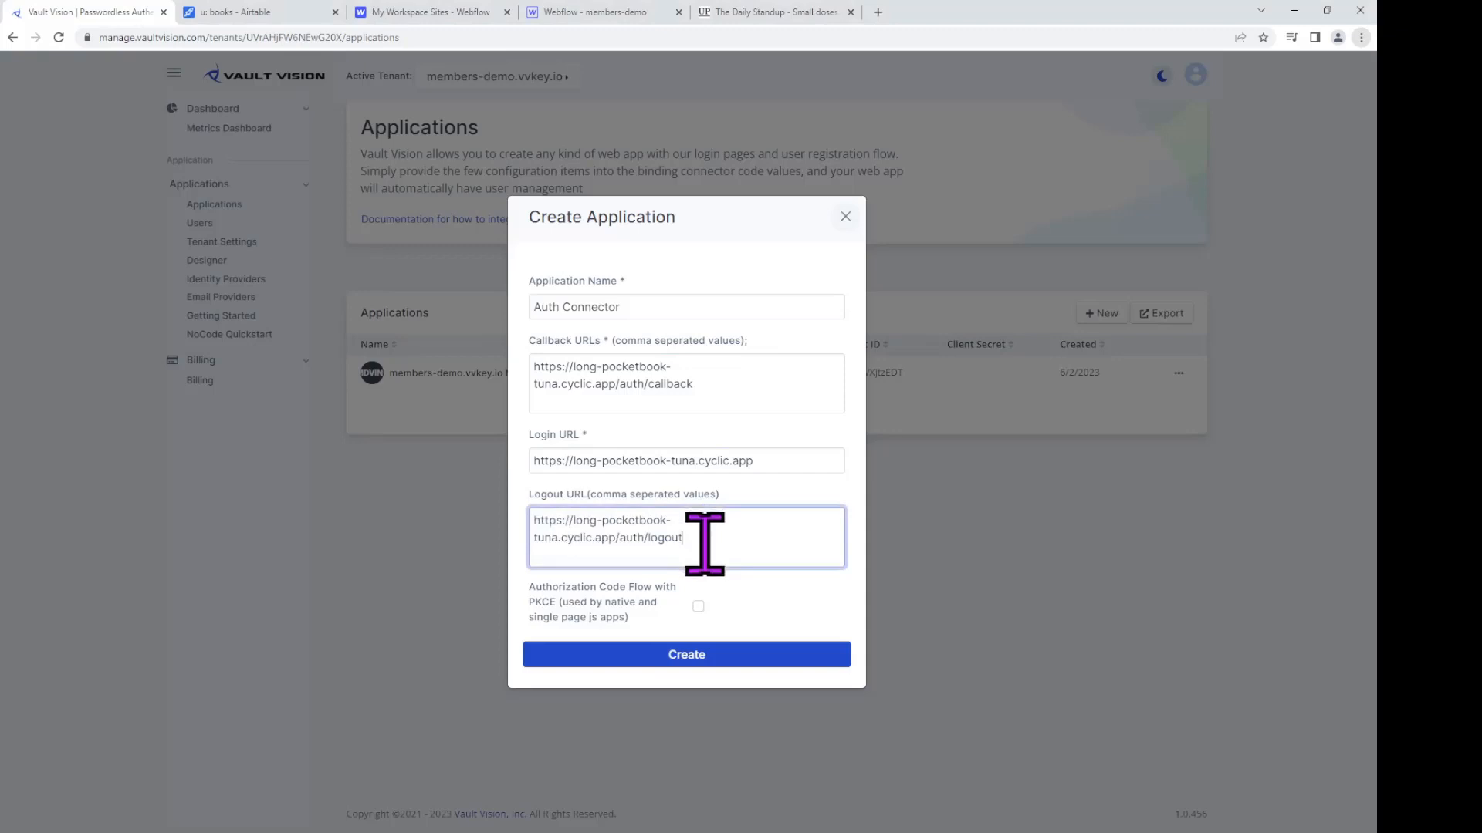
left_click(722, 658)
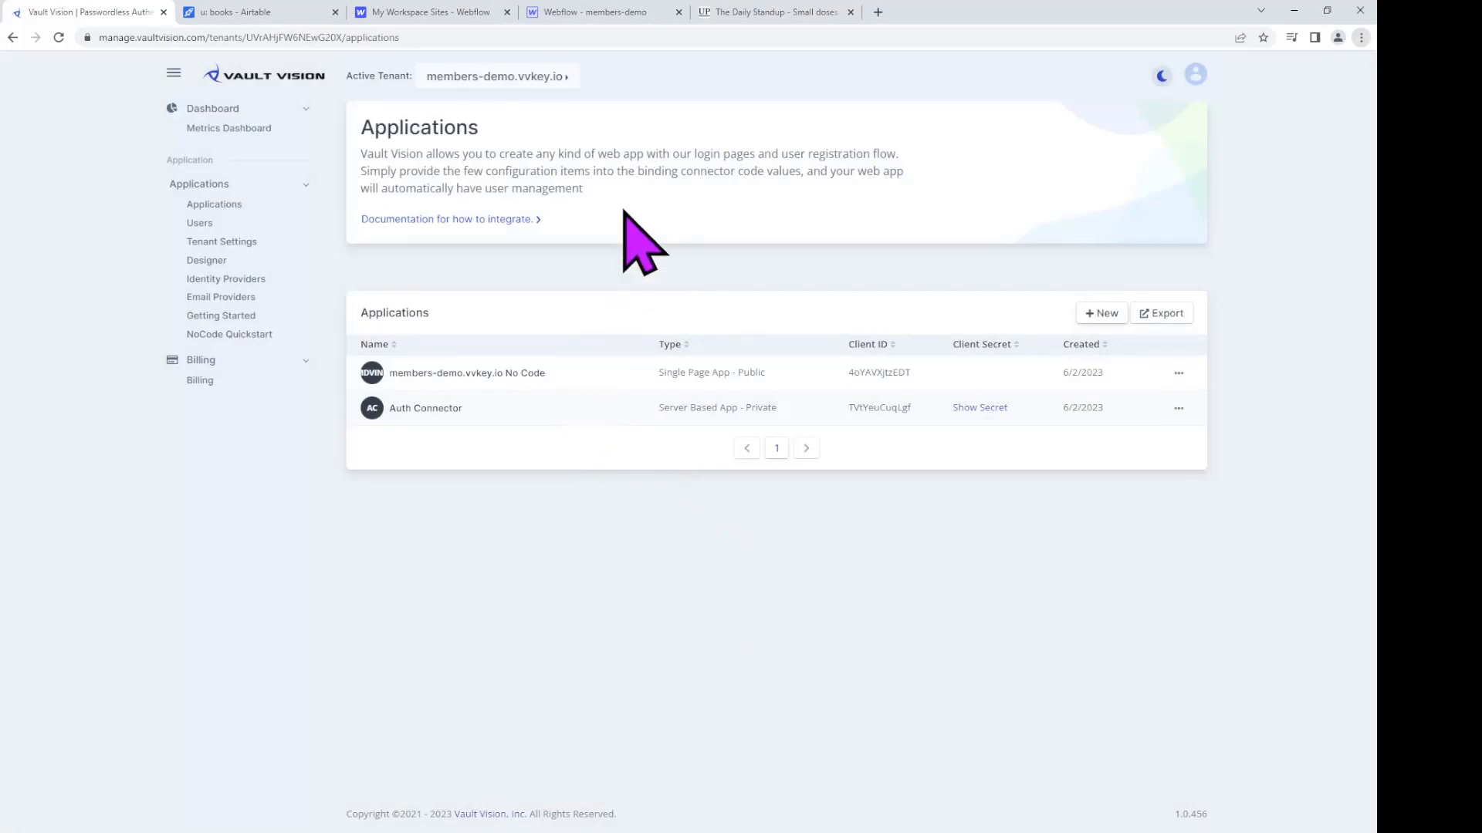
Step: Drag a new Text Link into the homepage nav menu beside Sign up
left_click(606, 14)
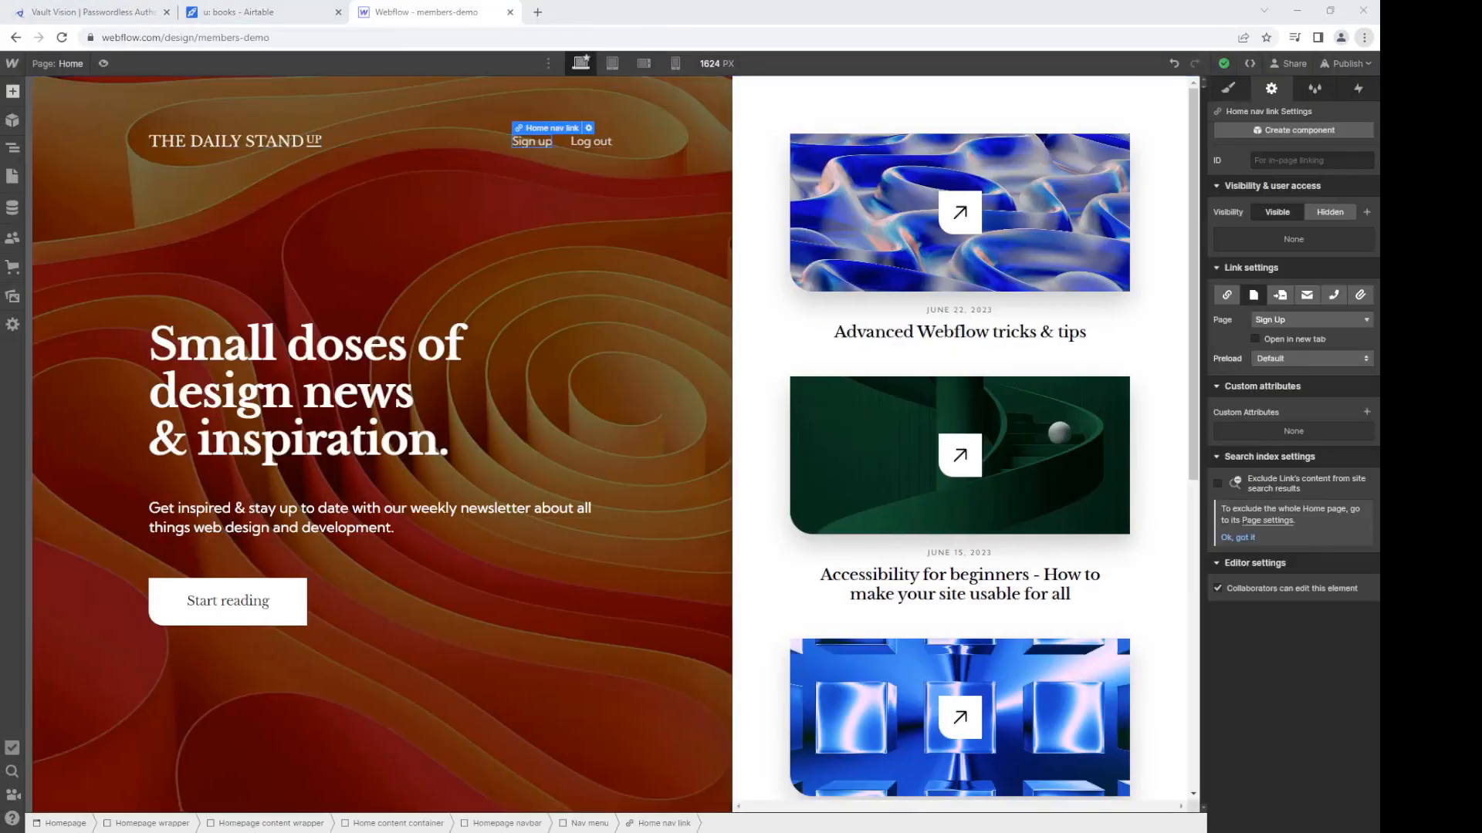
left_click(12, 91)
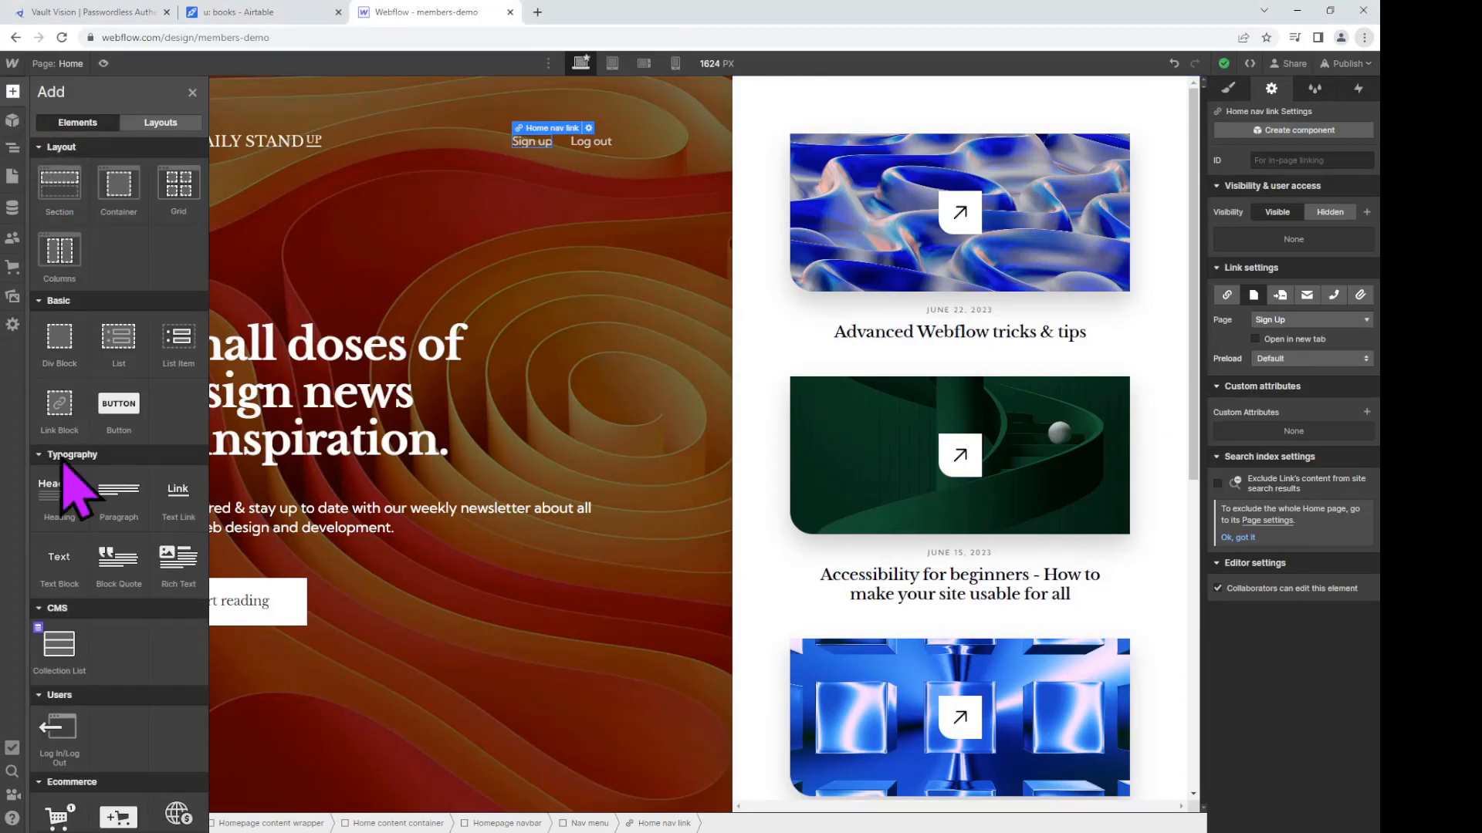
left_click_drag(178, 525, 556, 147)
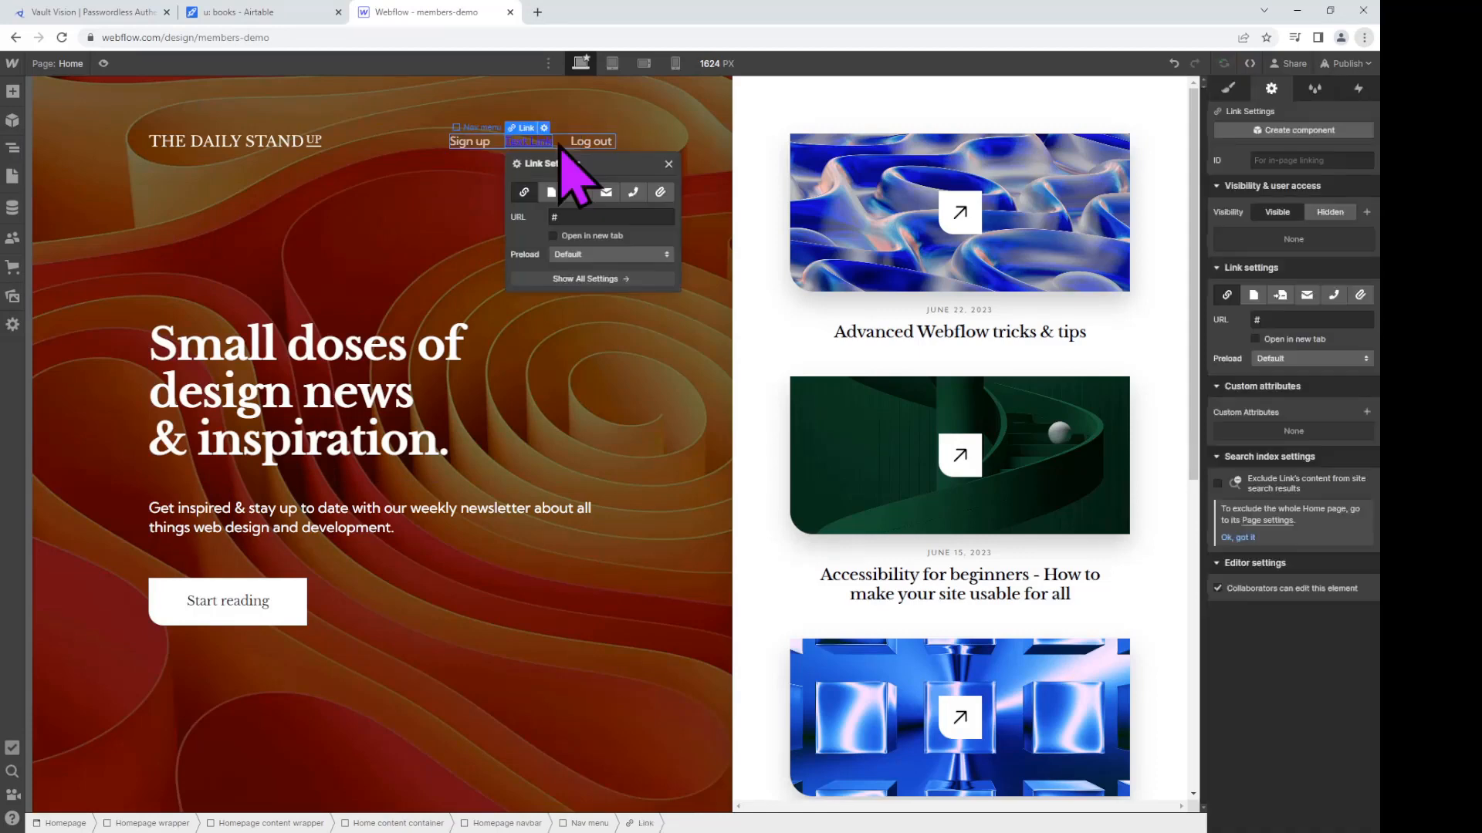
left_click(476, 152)
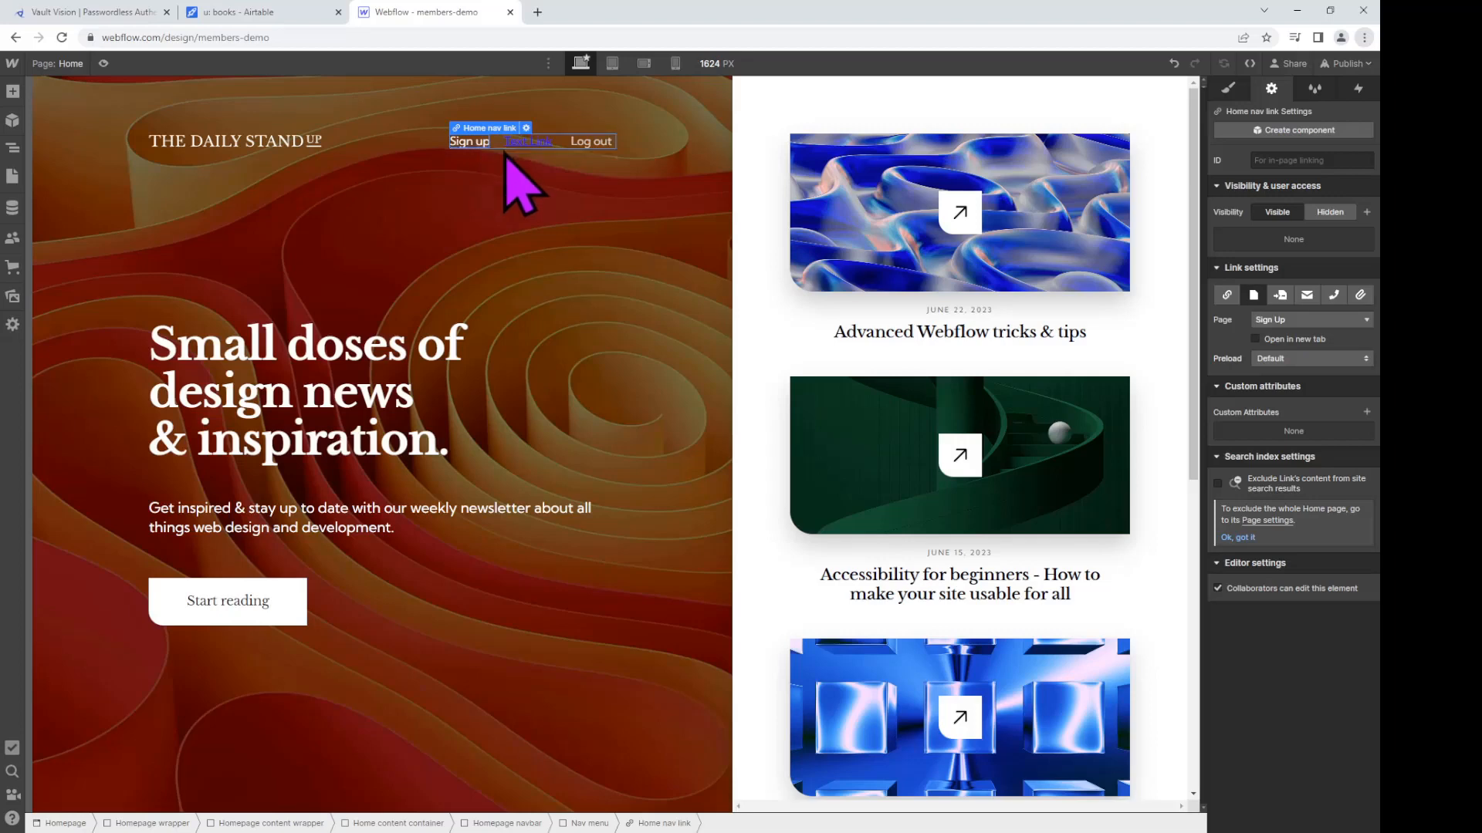
left_click(543, 156)
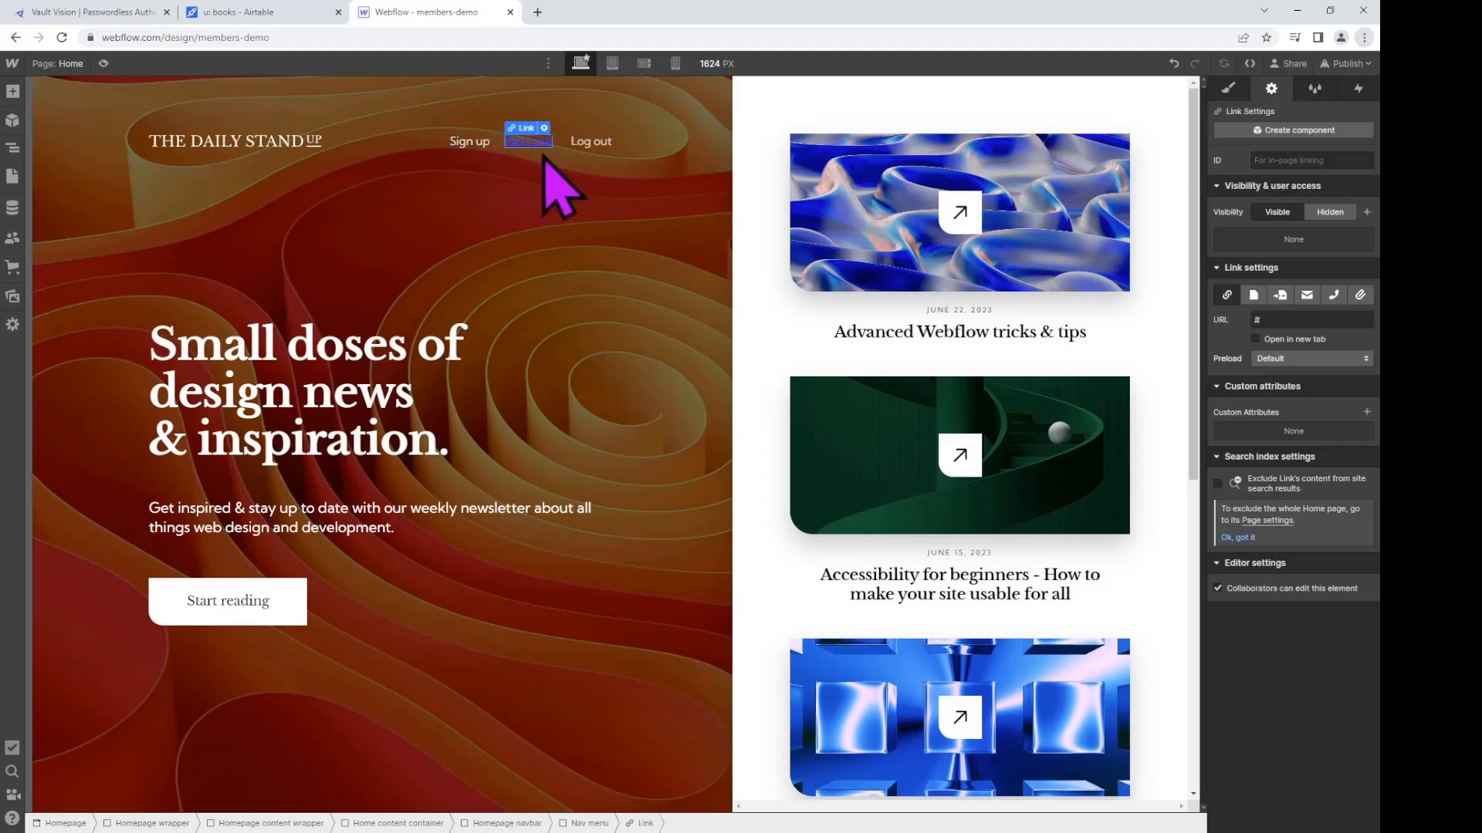
Step: Apply the existing Home nav link class to the new text link
left_click(1228, 88)
left_click(1275, 179)
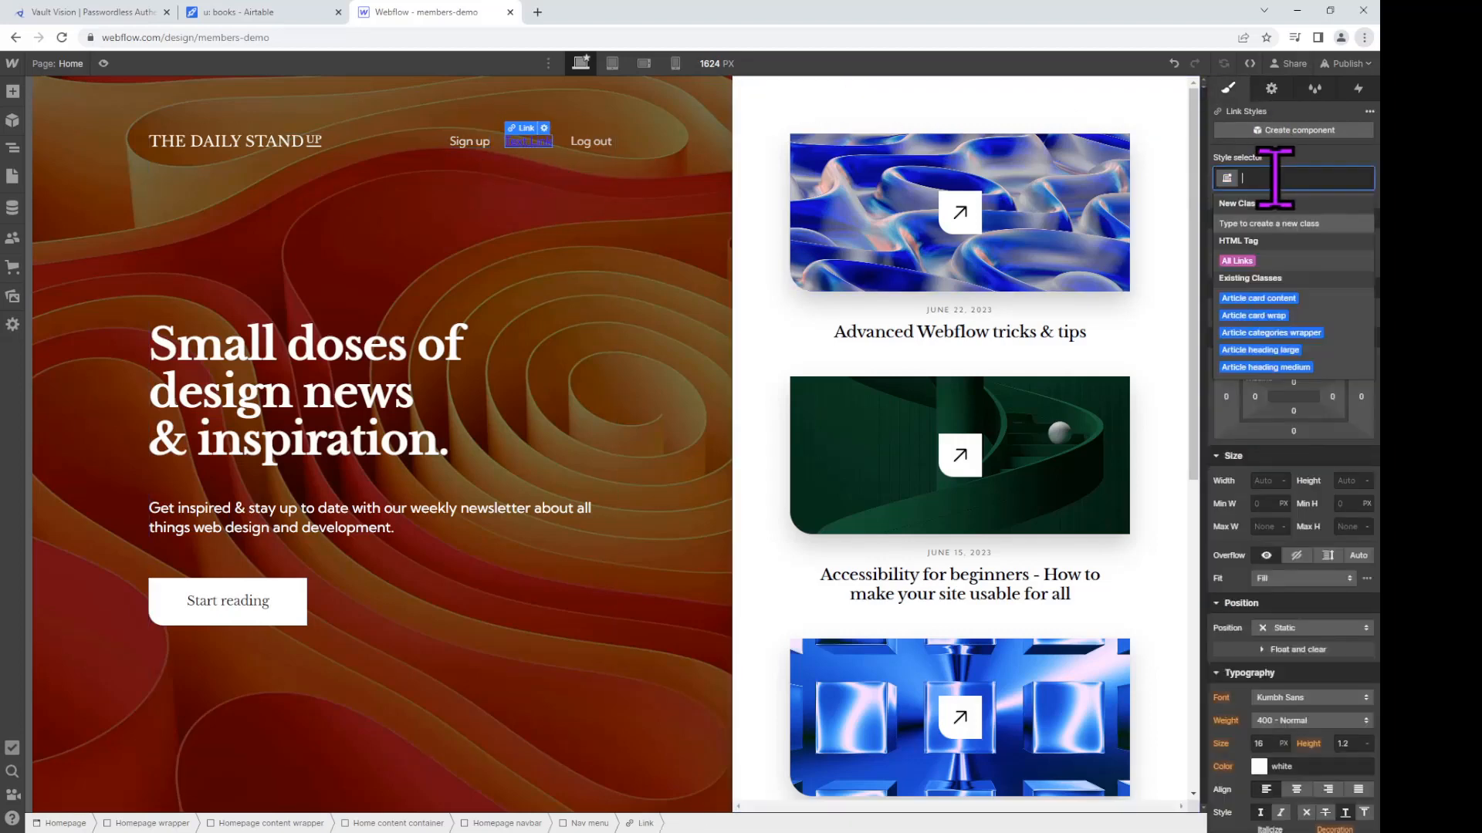
type("home")
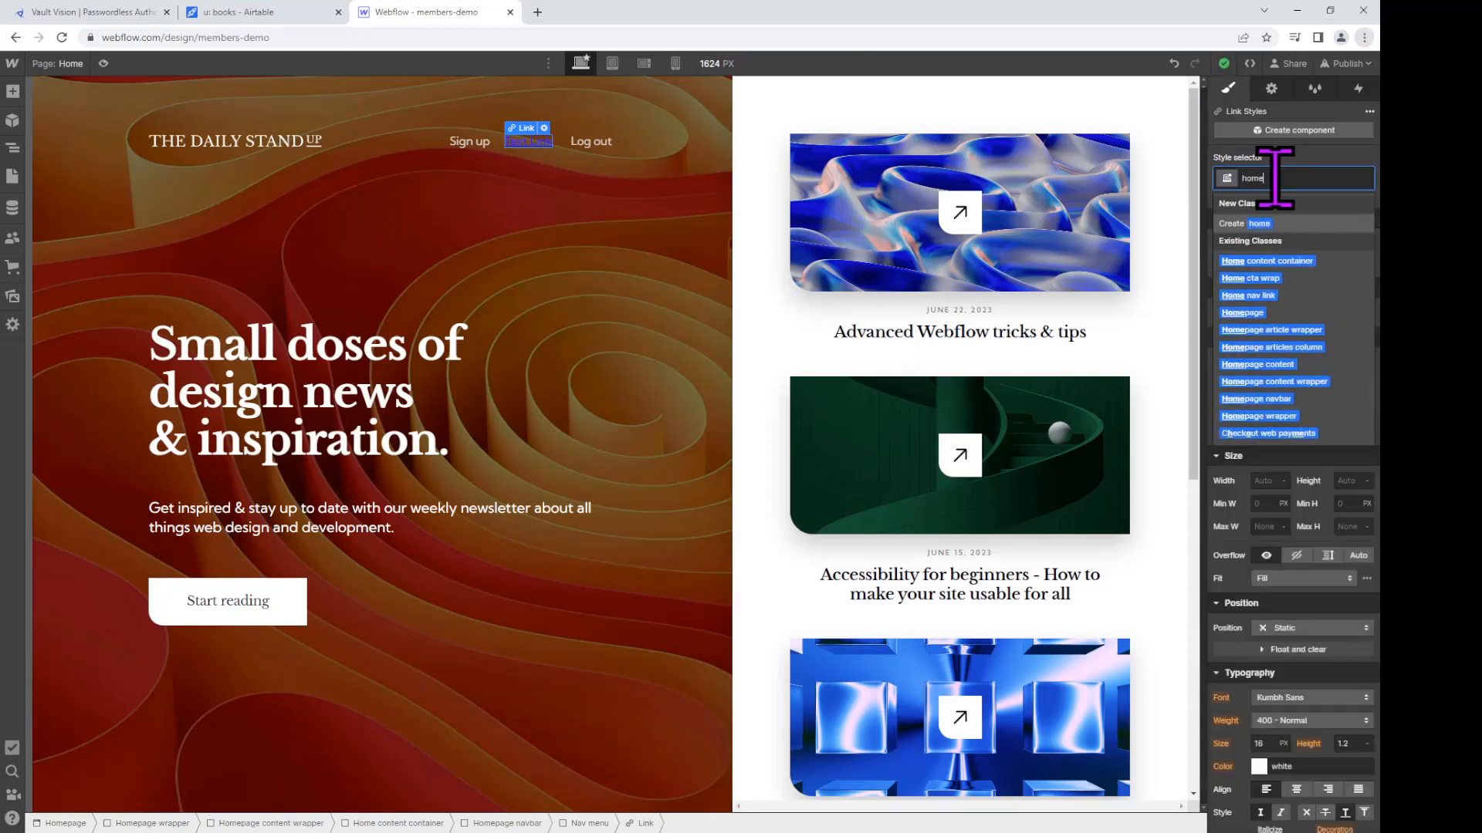
type(" nav link")
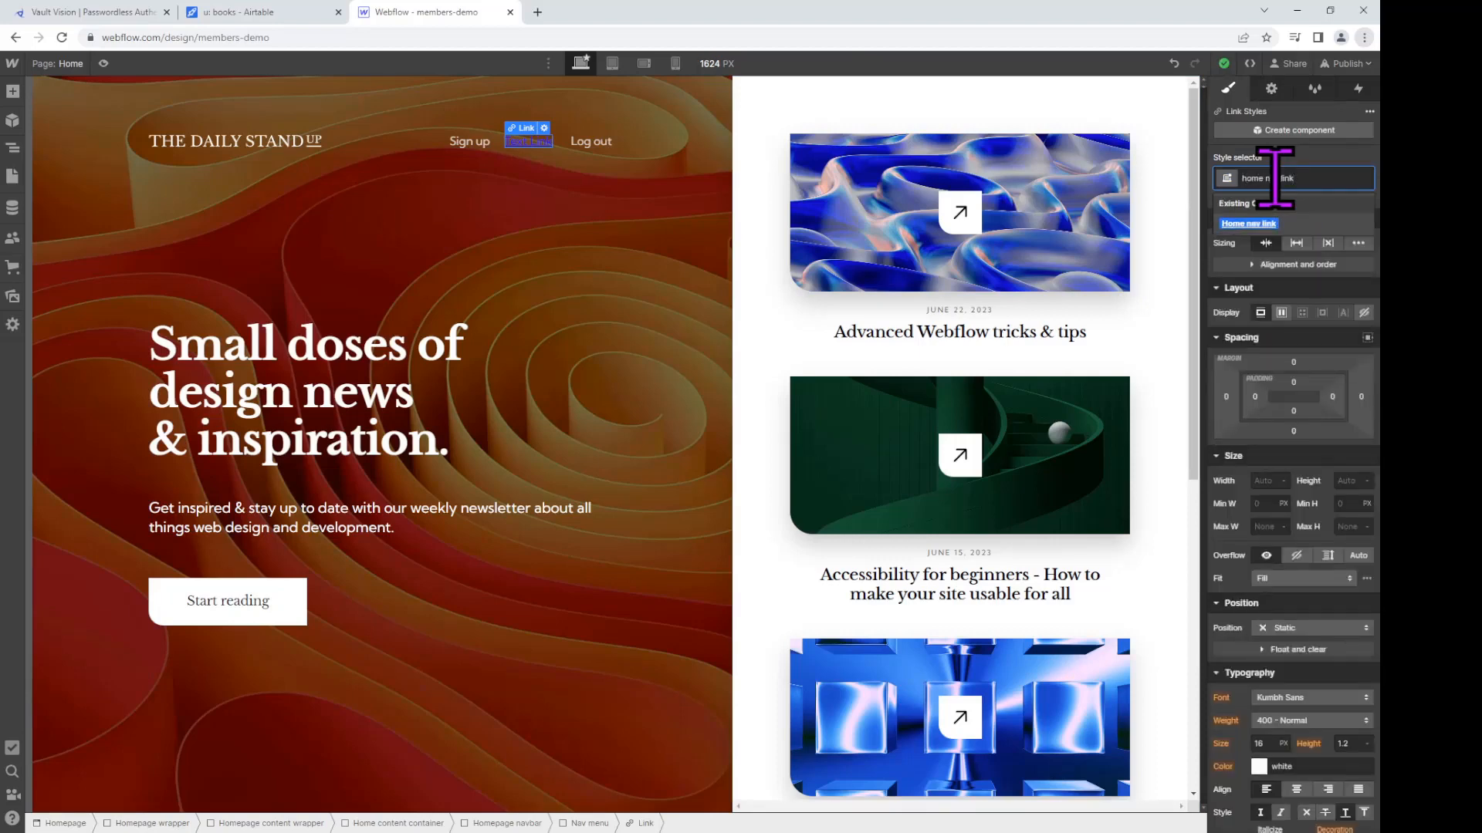
key("Return")
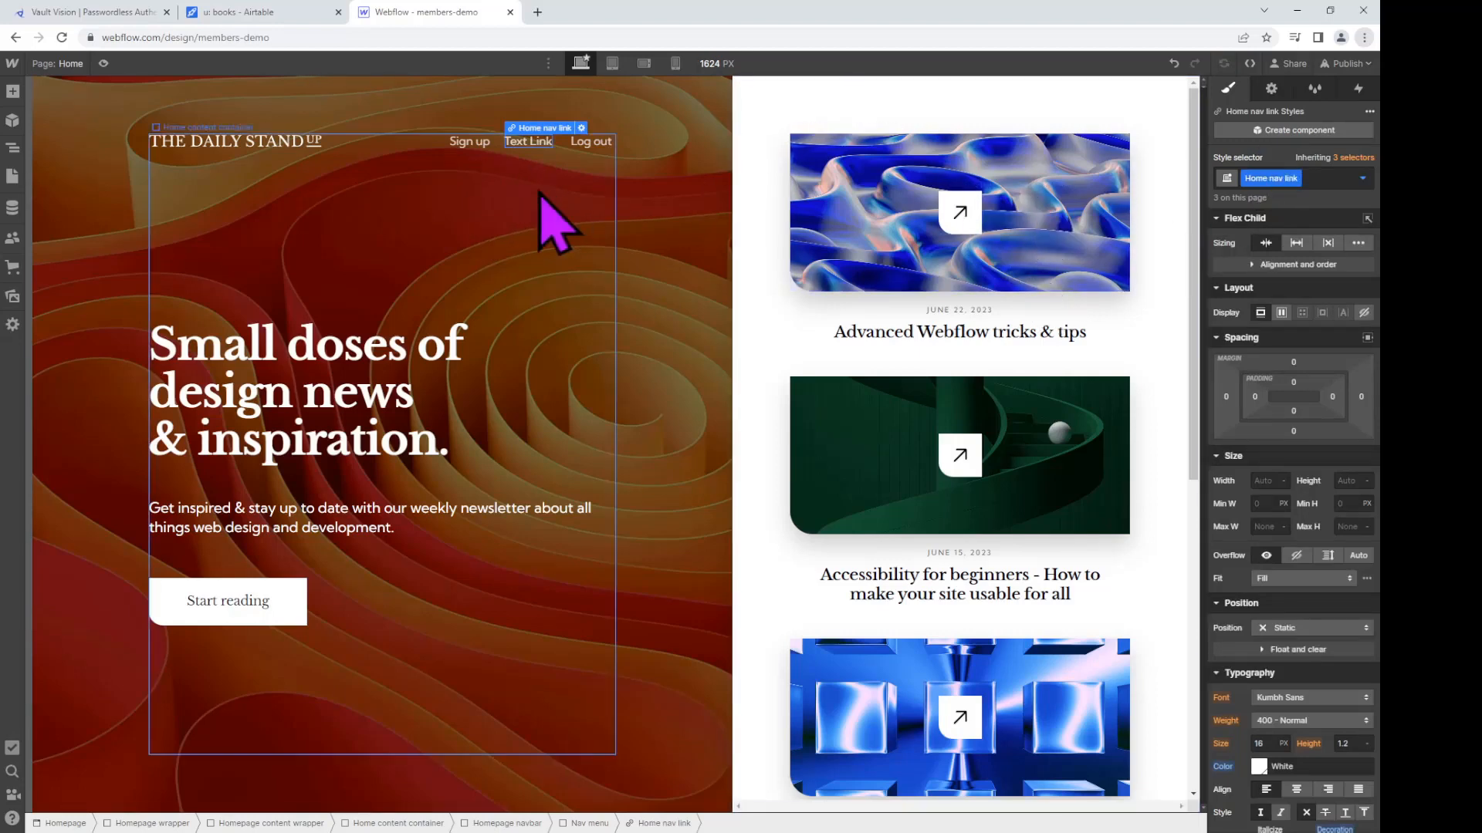
Step: Add unauthed, auth-button-login and d-none combo classes to the new nav link, then begin editing its label
left_click(1317, 177)
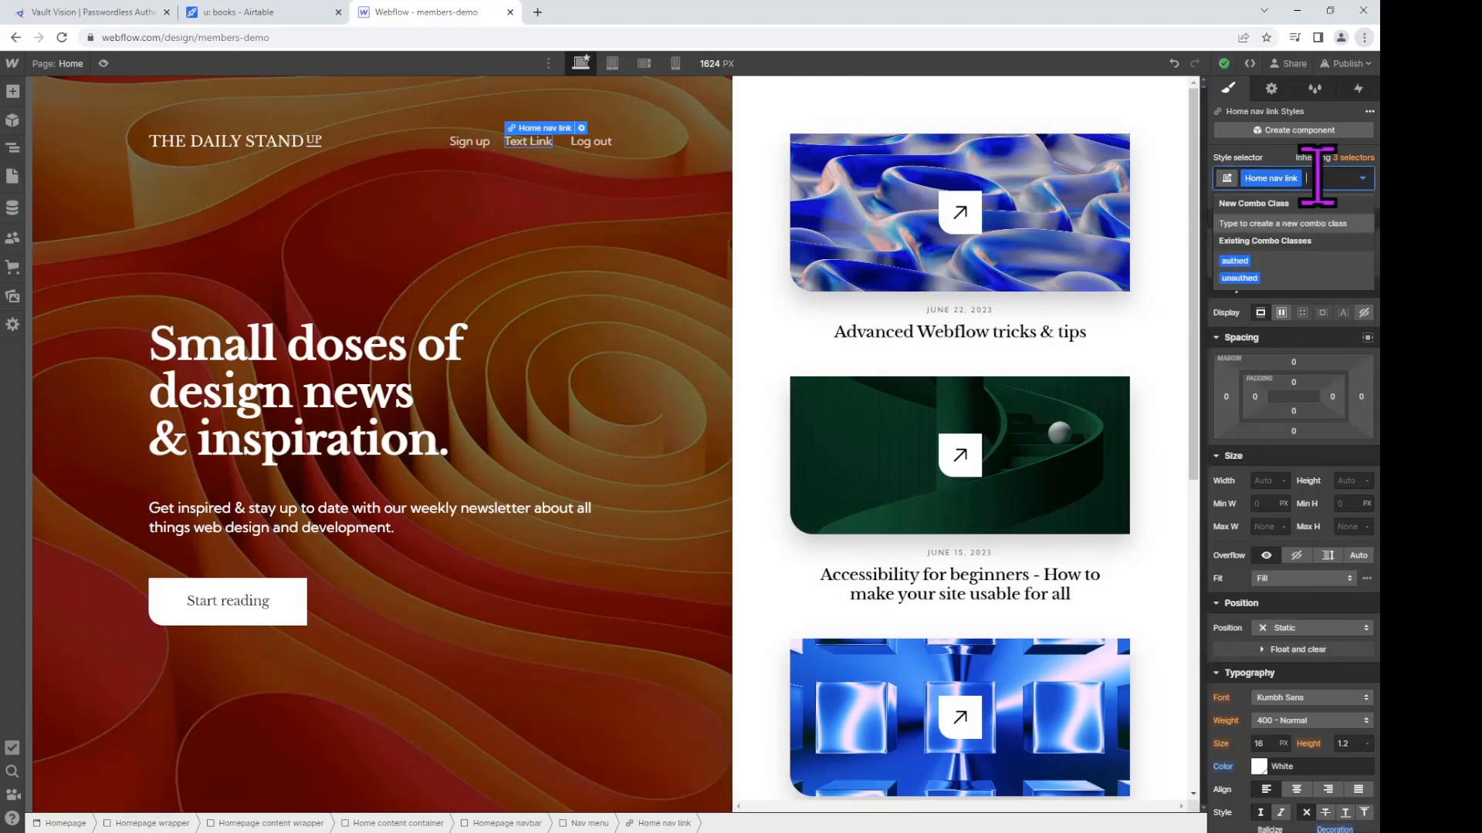
type("unauthed")
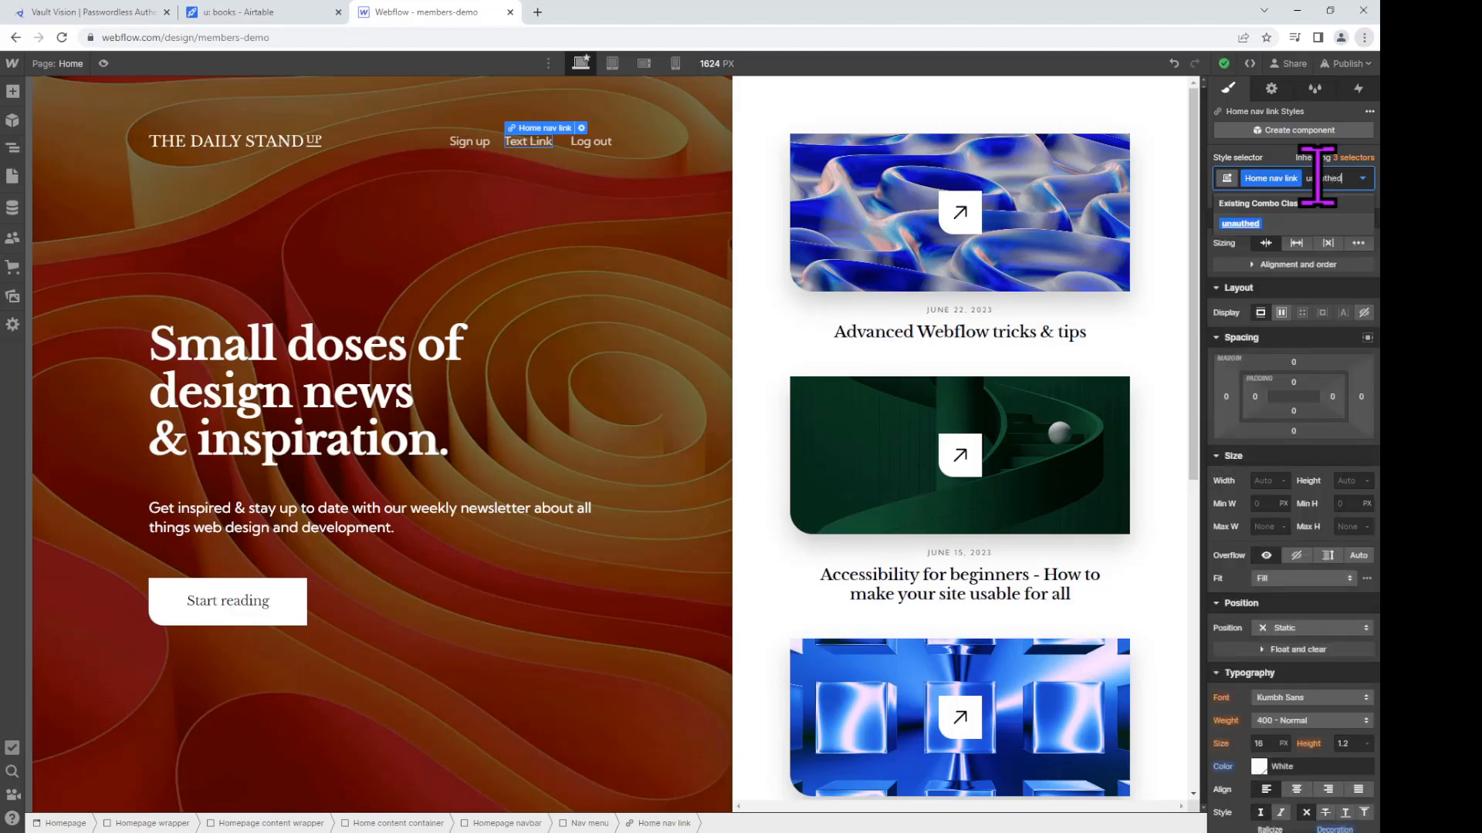
key("Return")
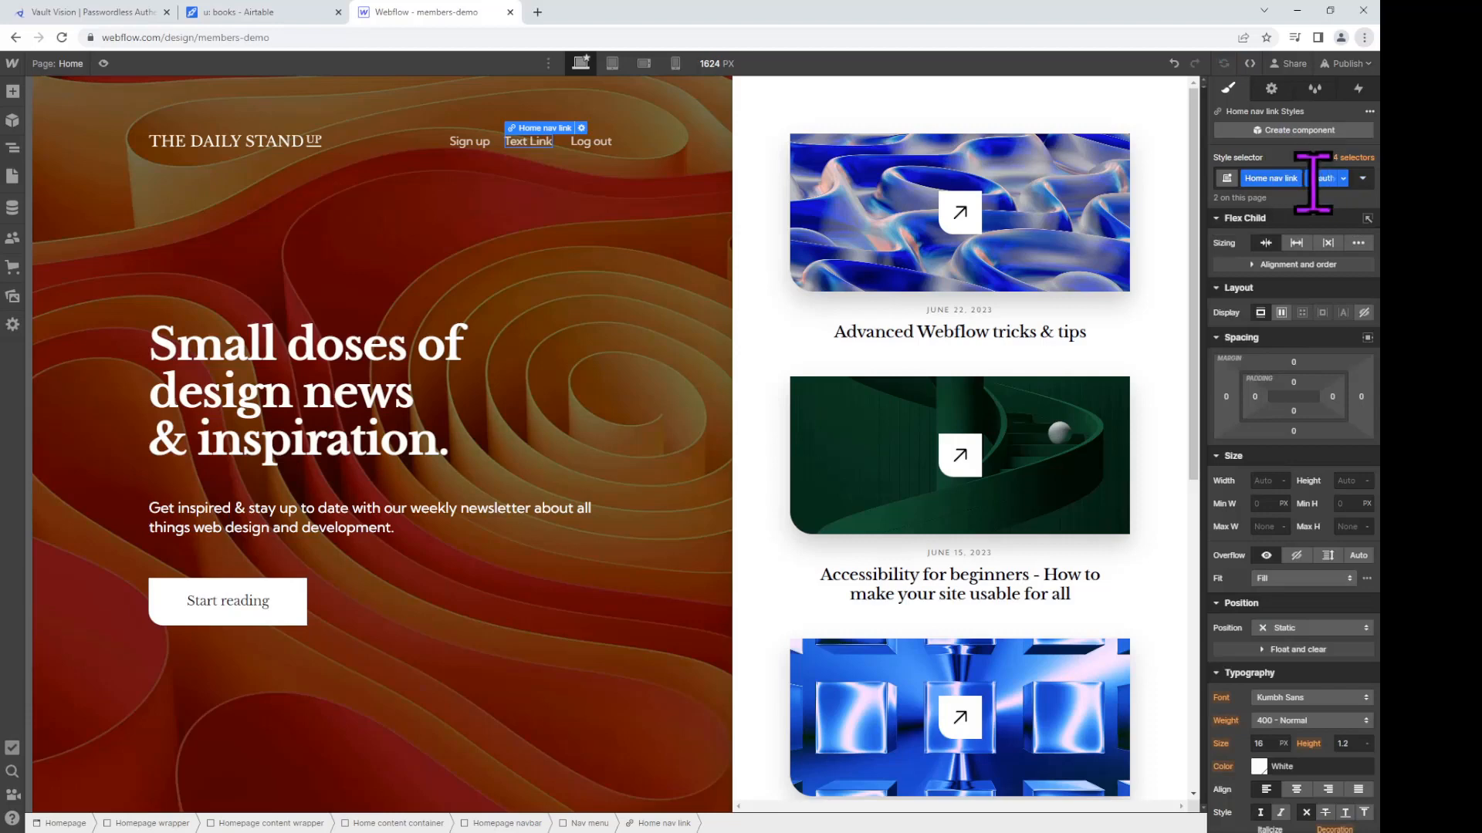
left_click(1355, 193)
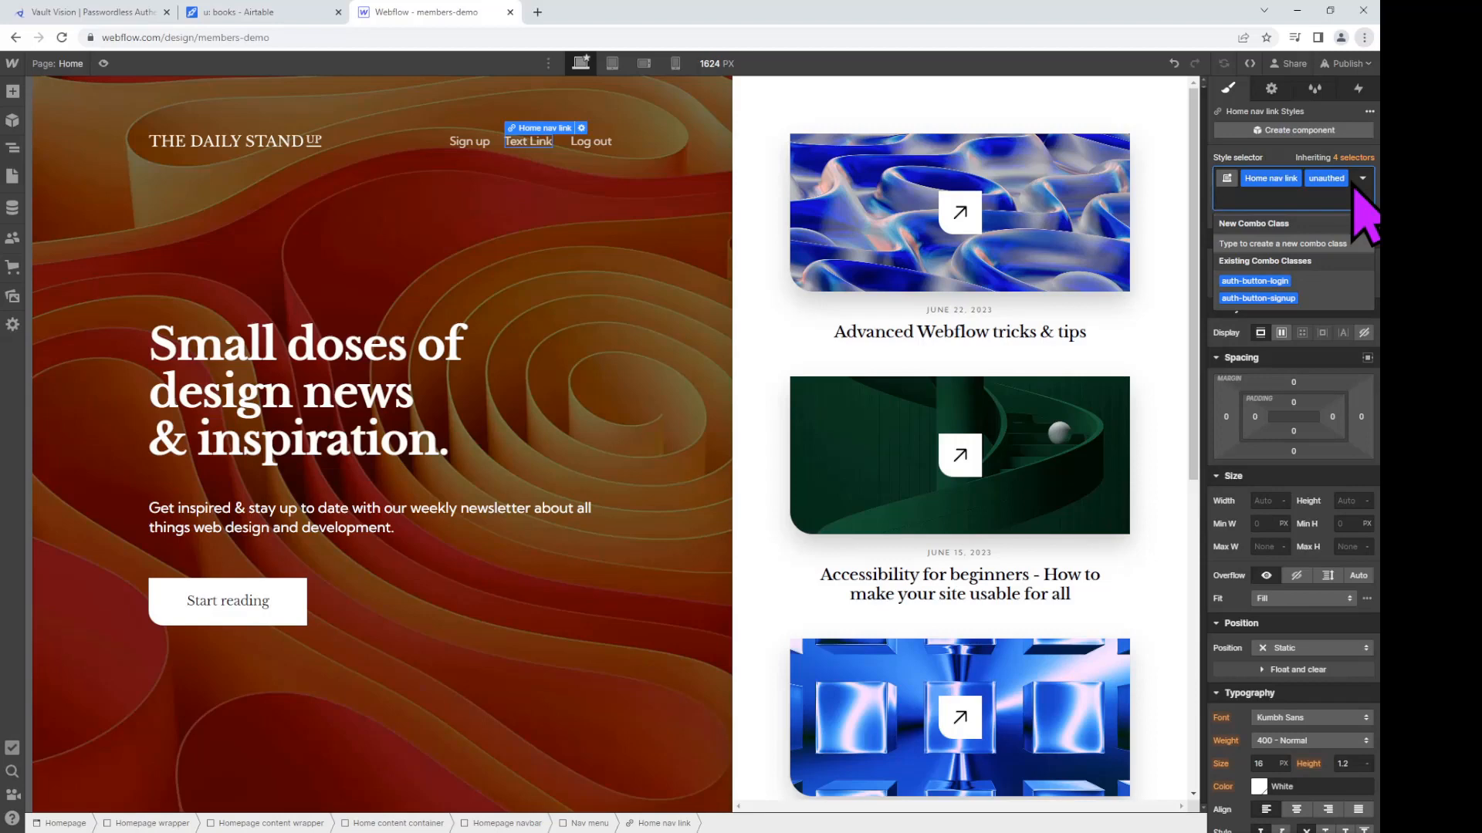
type("auth-butto")
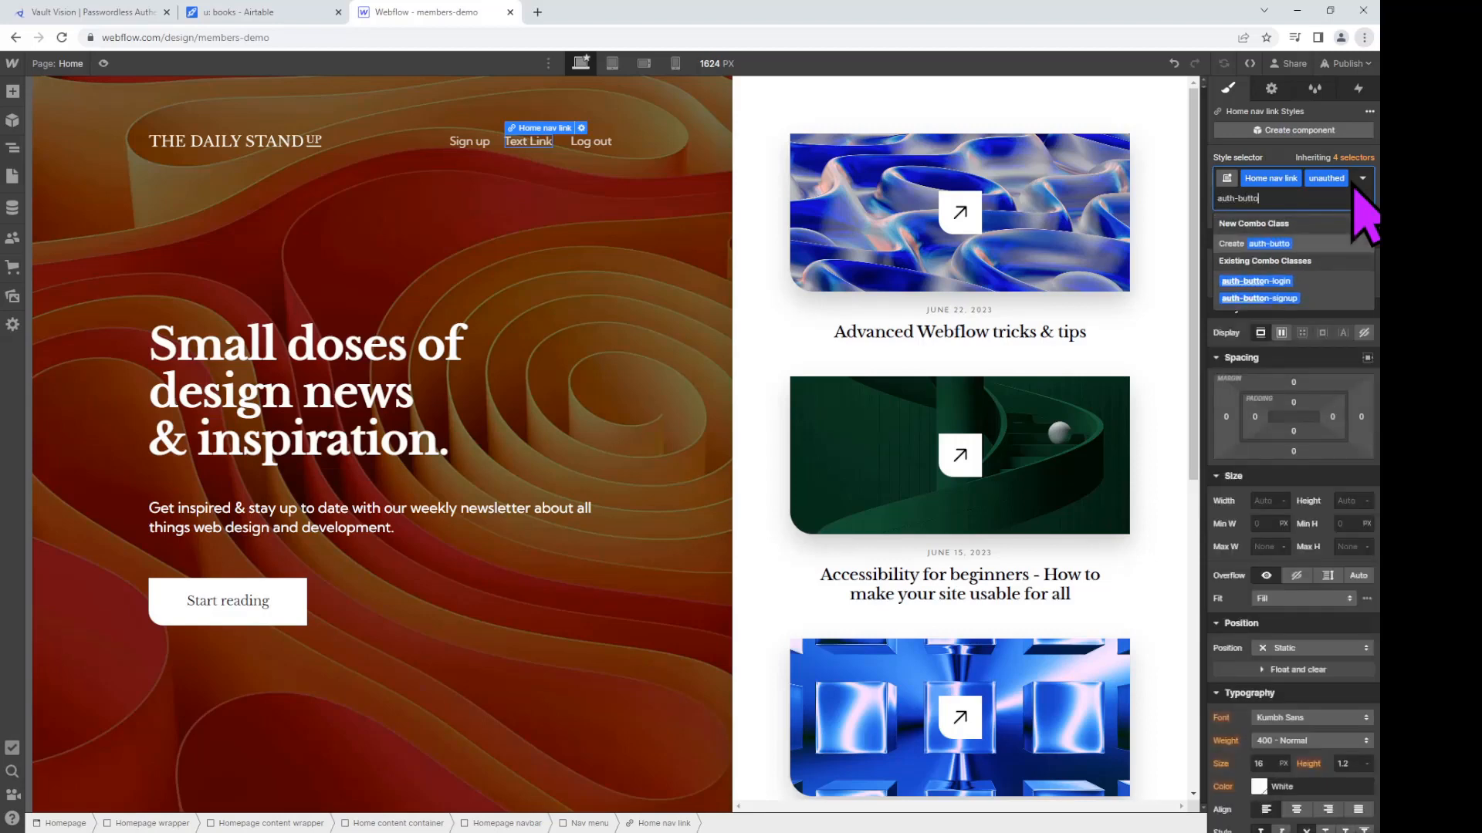
type("n-logi")
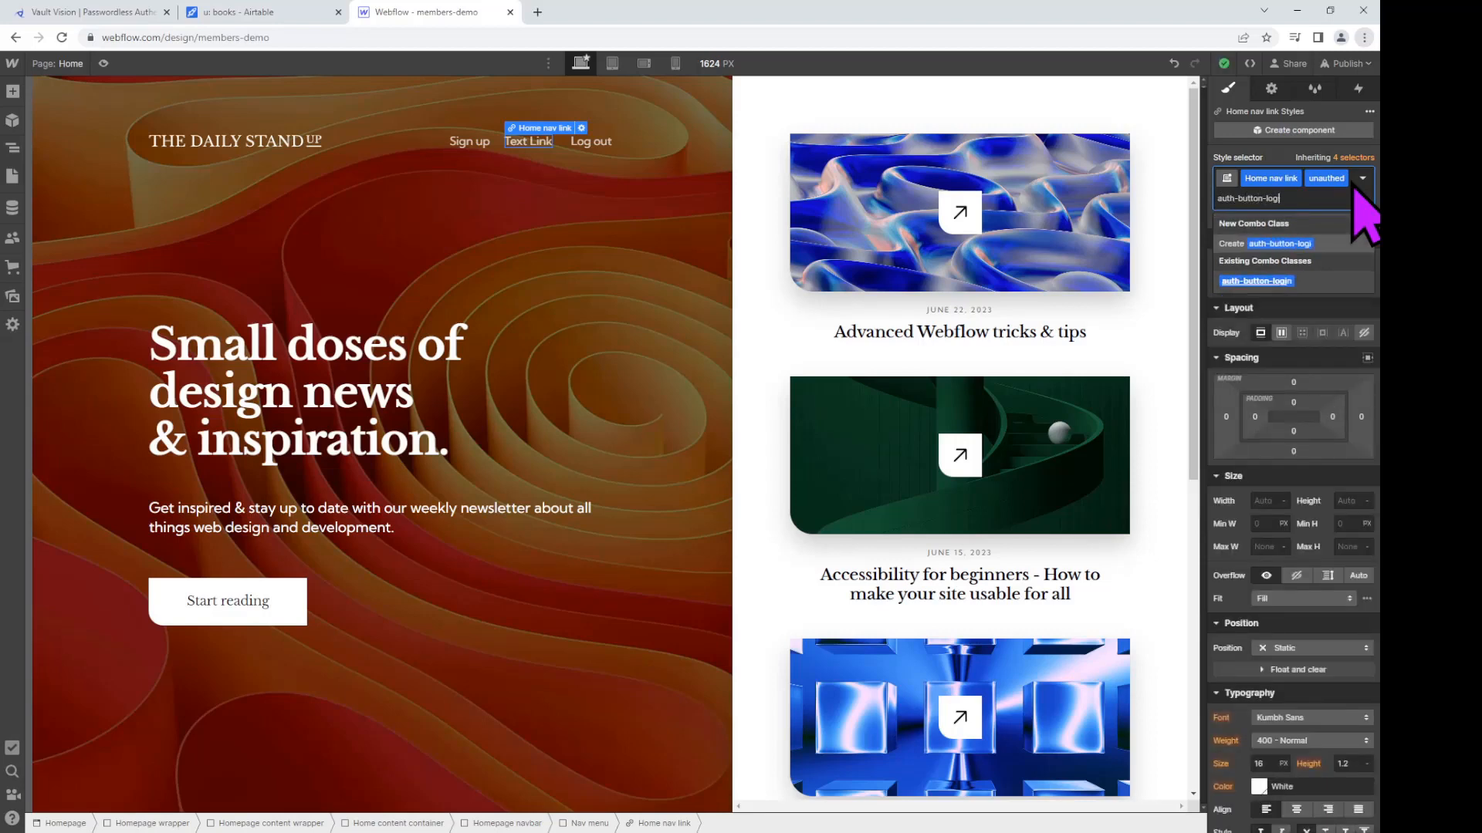
type("n")
key("Return")
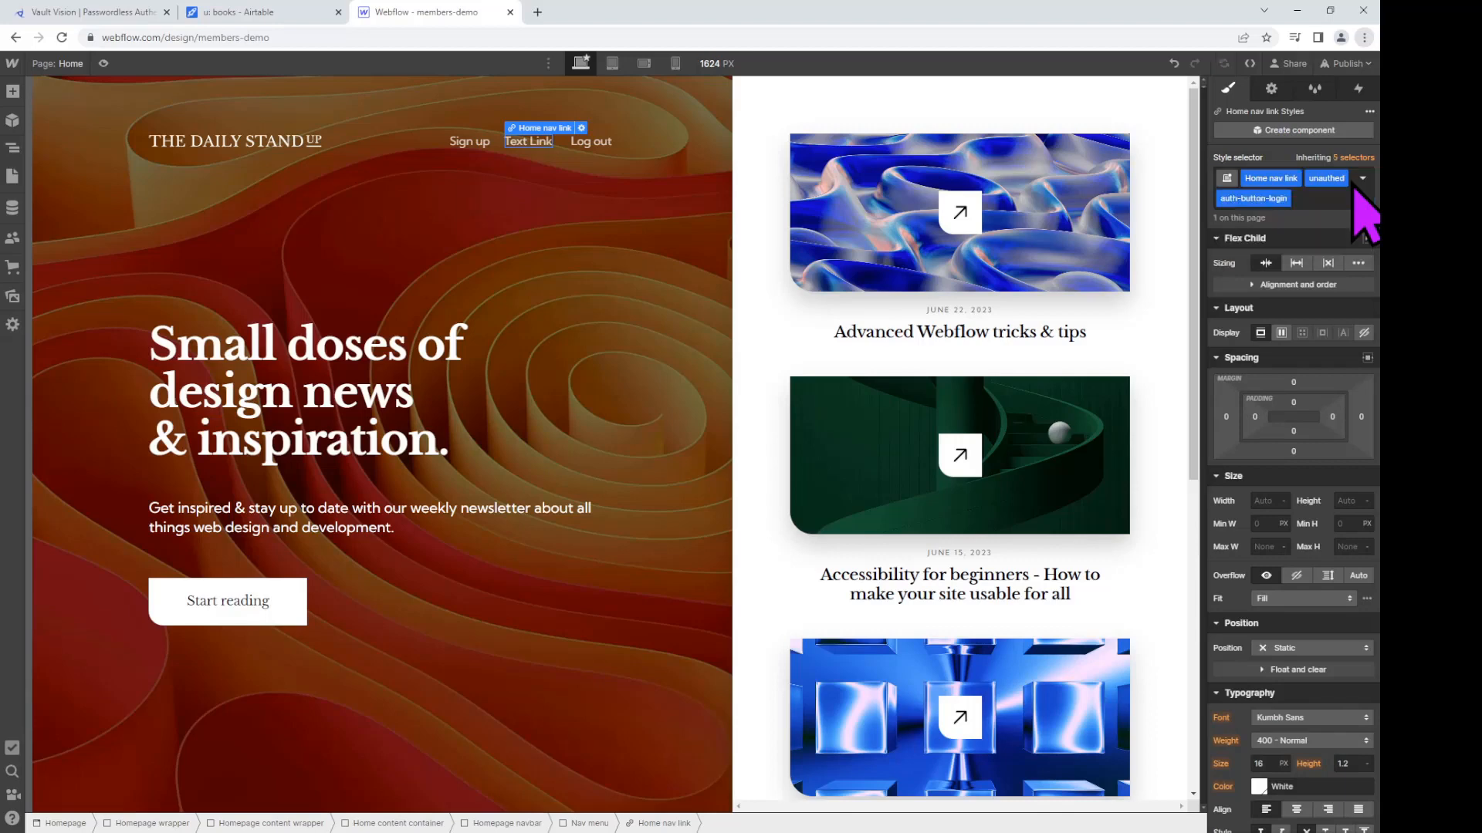
left_click(1346, 198)
type("d-none")
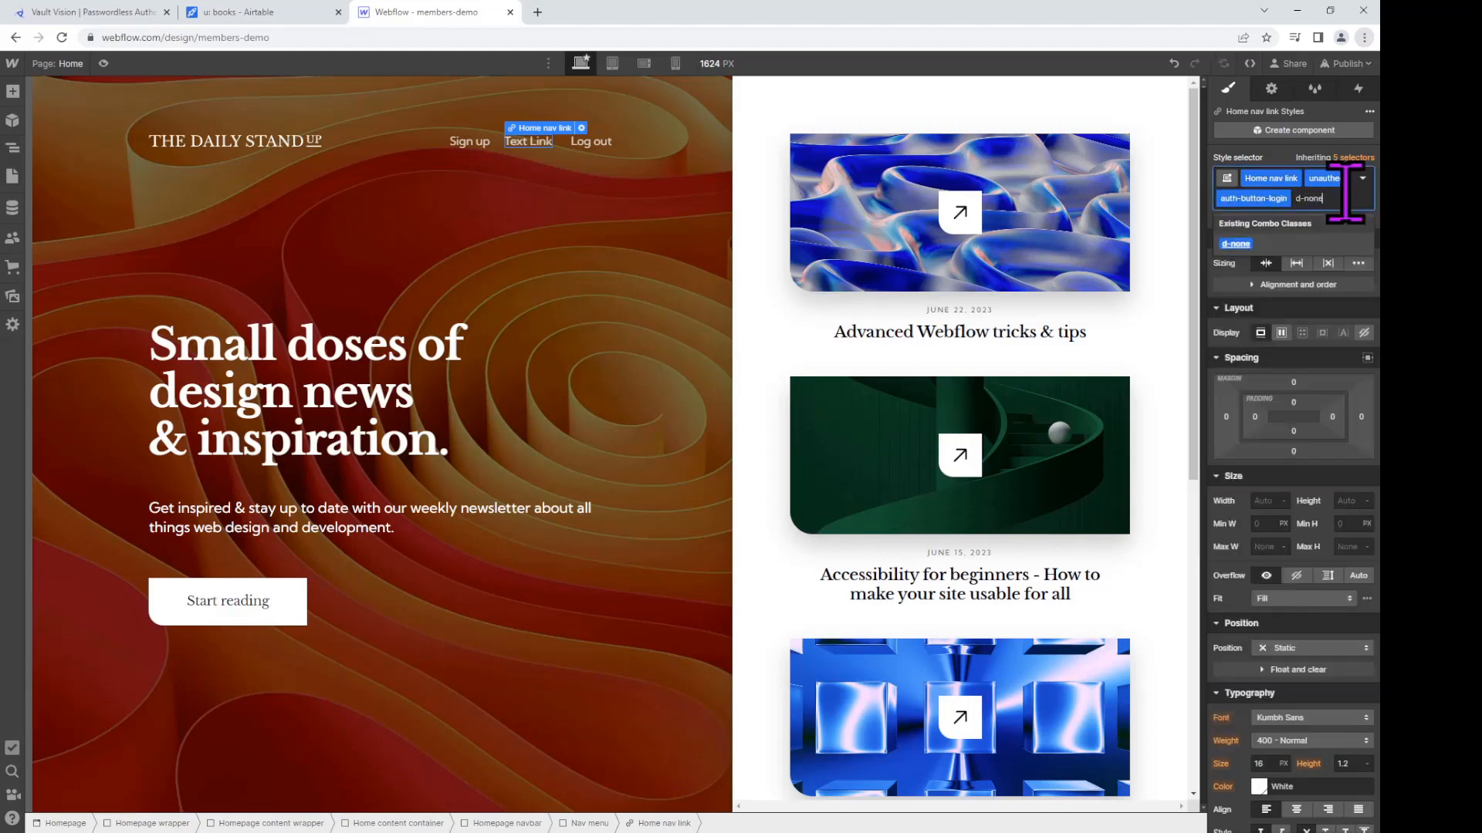
key("Return")
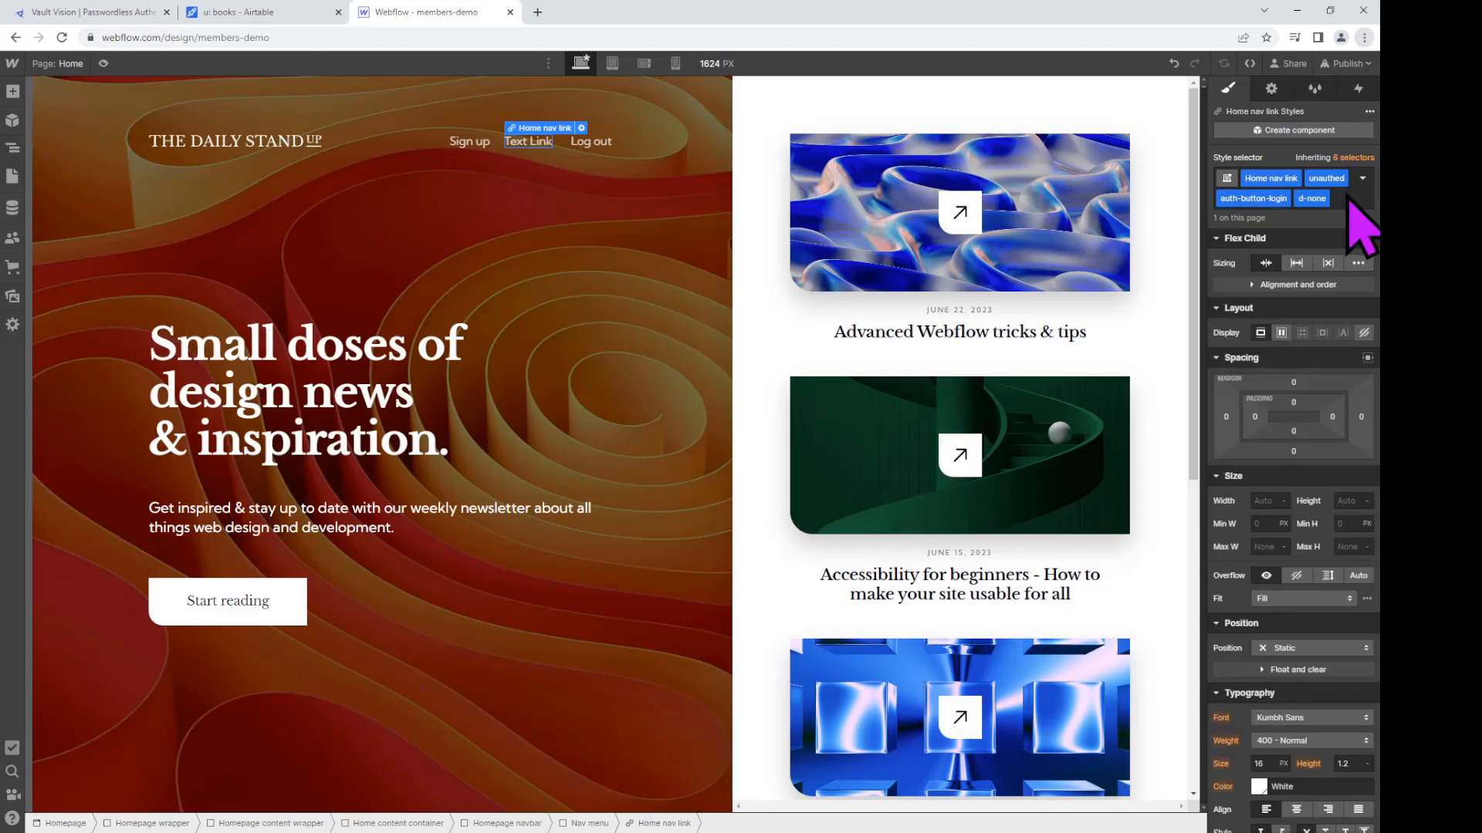
double_click(538, 139)
key("BackSpace")
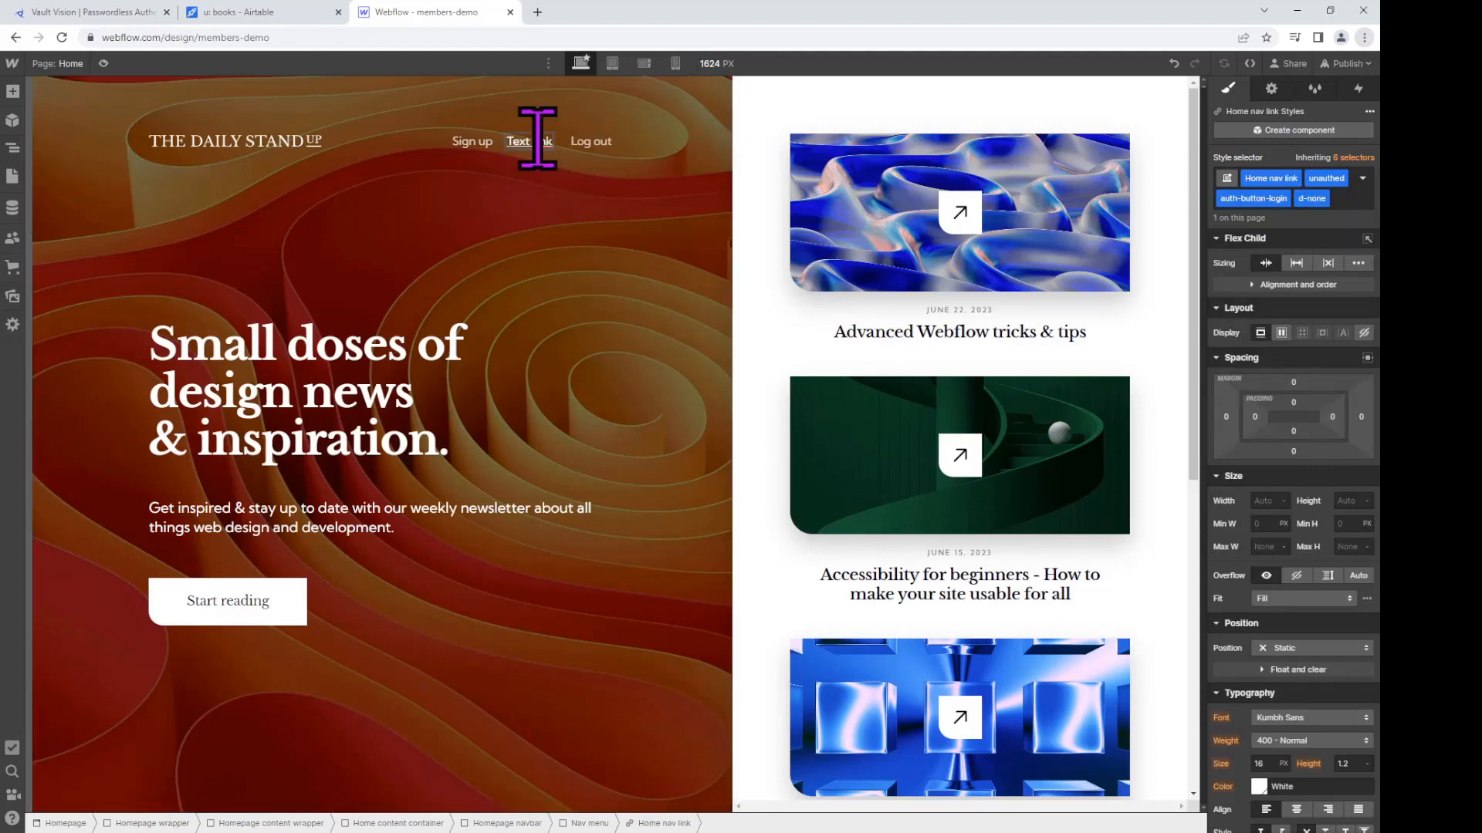
Step: Change the new link's label to 'Login'
key("Delete")
key("Delete")
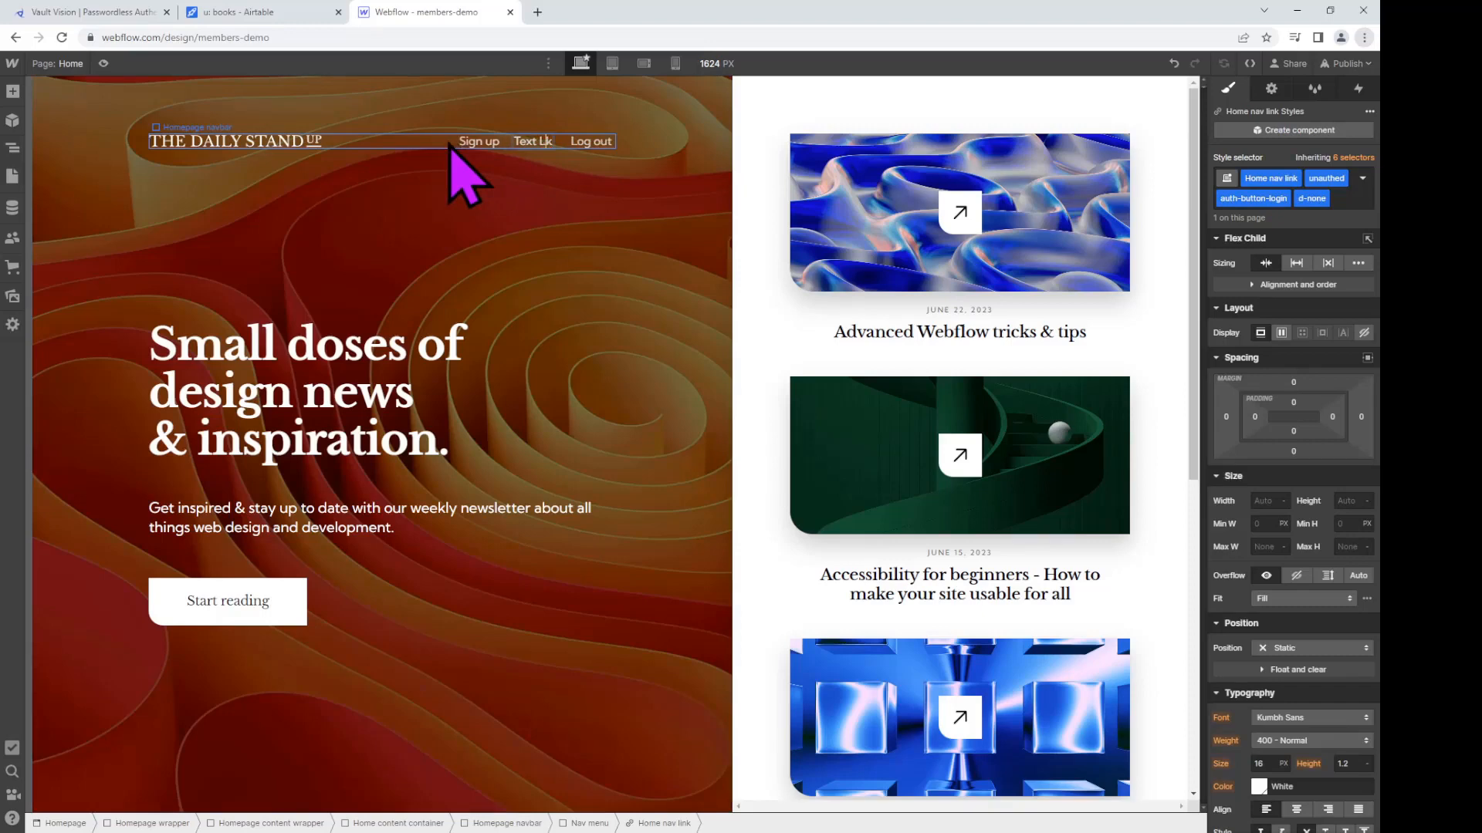
key("BackSpace")
key("BackSpace")
key("BackSpace")
key("BackSpace")
key("BackSpace")
type("ogin")
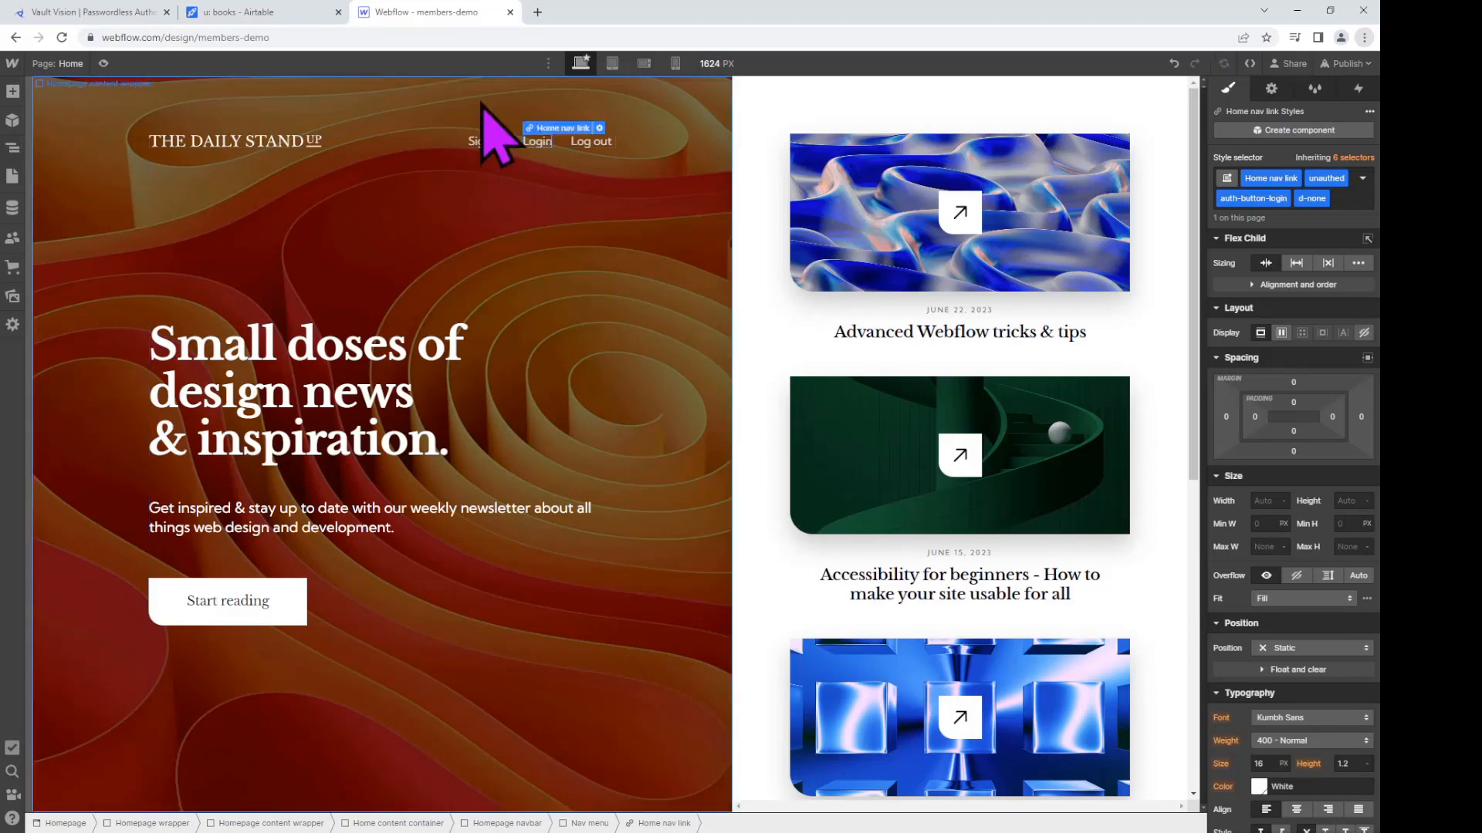
left_click(484, 125)
Step: Check the Sign up and Login links' classes, then delete the Log out link
left_click(486, 145)
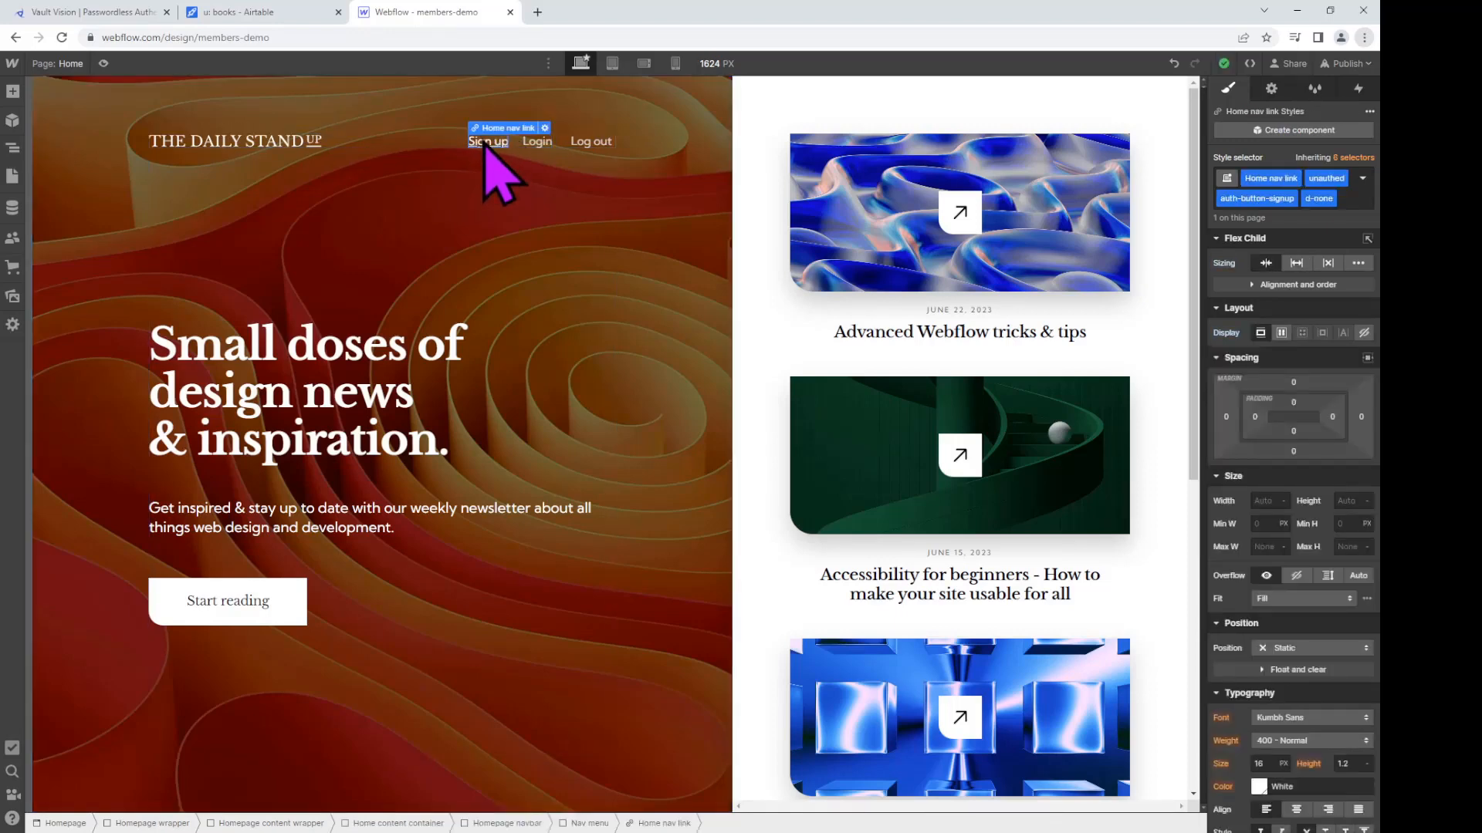
left_click(537, 143)
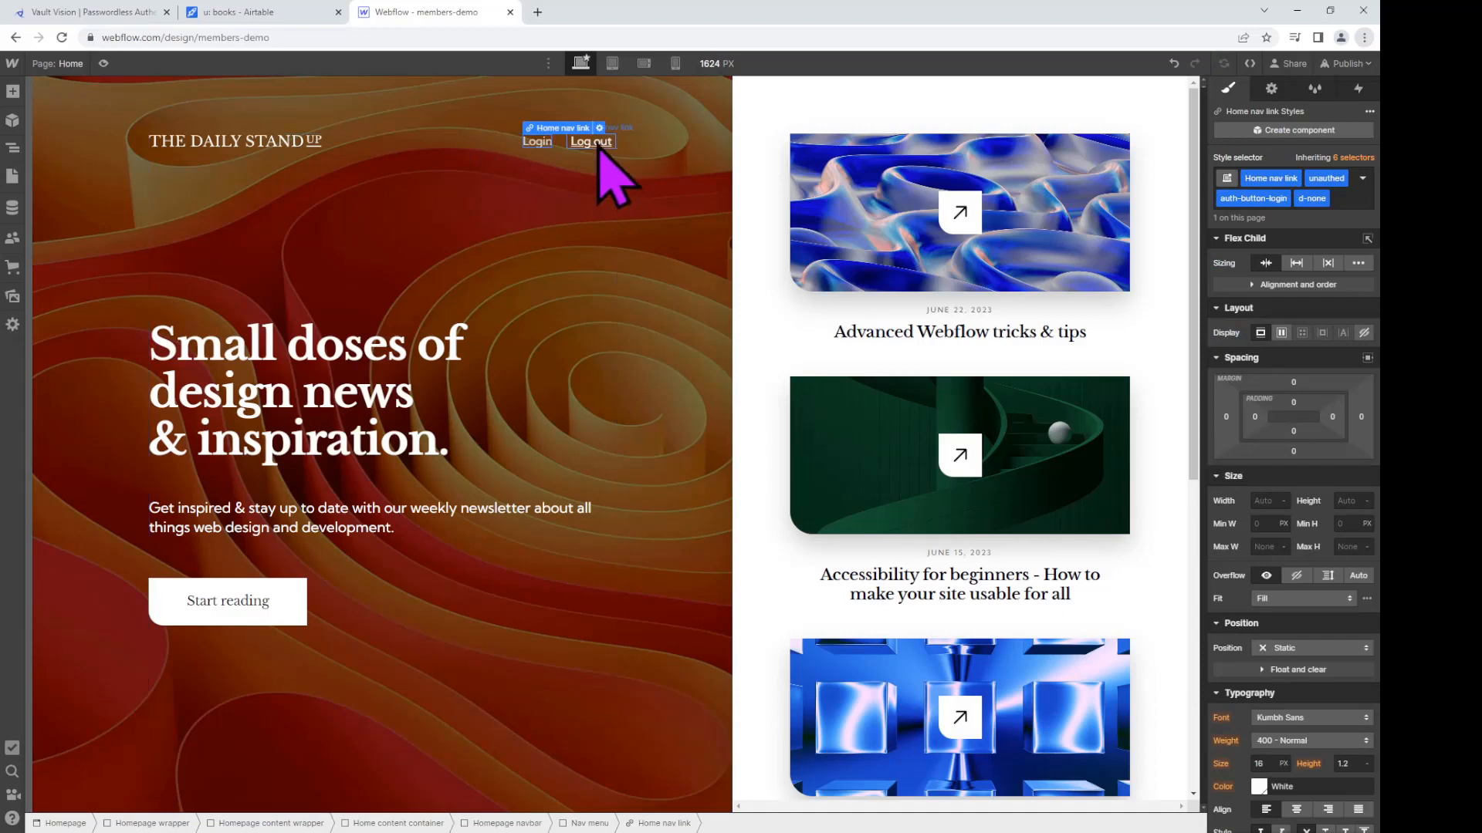
left_click(598, 146)
key("Delete")
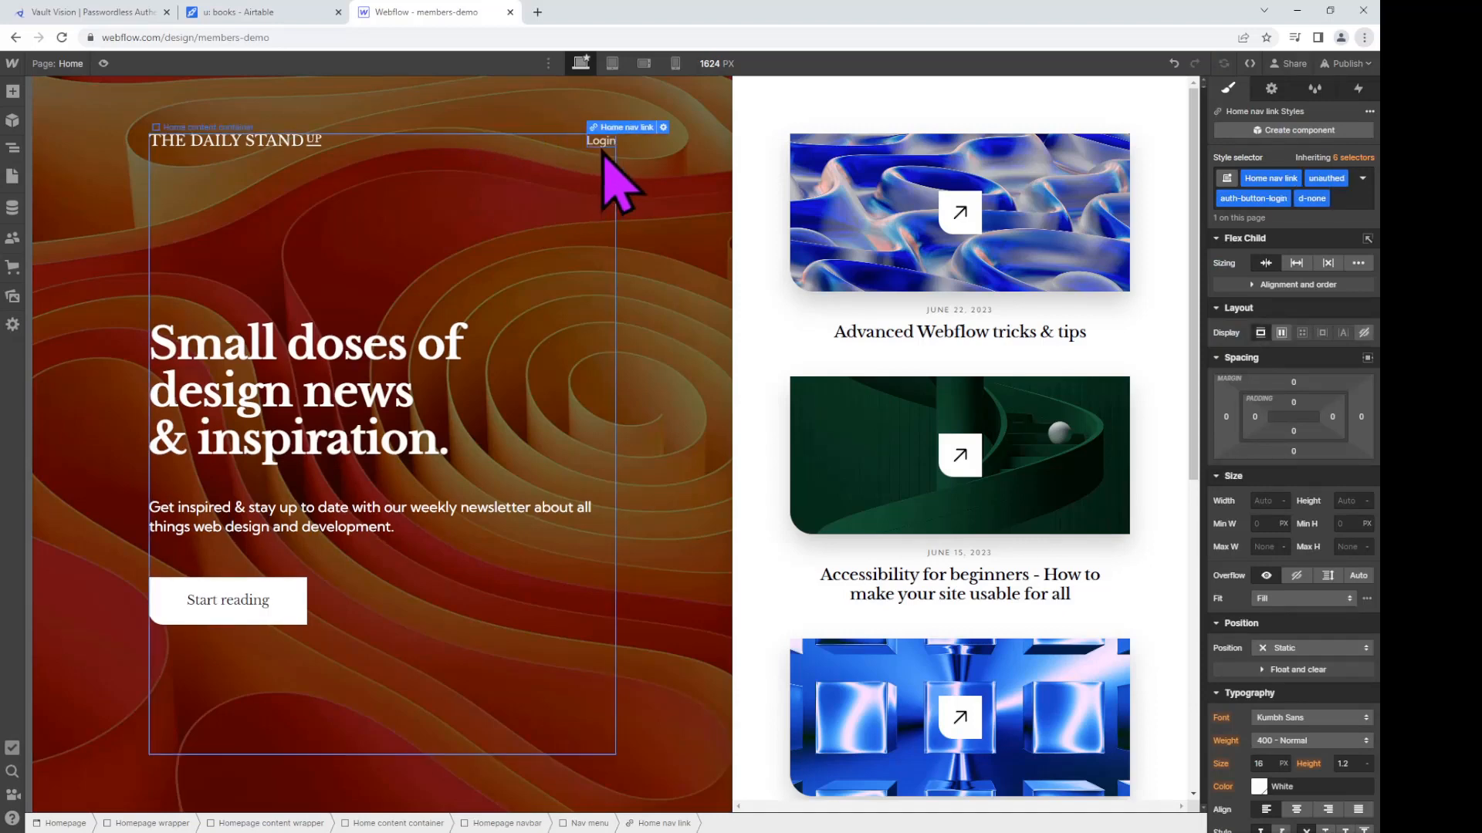
Step: Duplicate the Login link twice to add more nav links
right_click(603, 147)
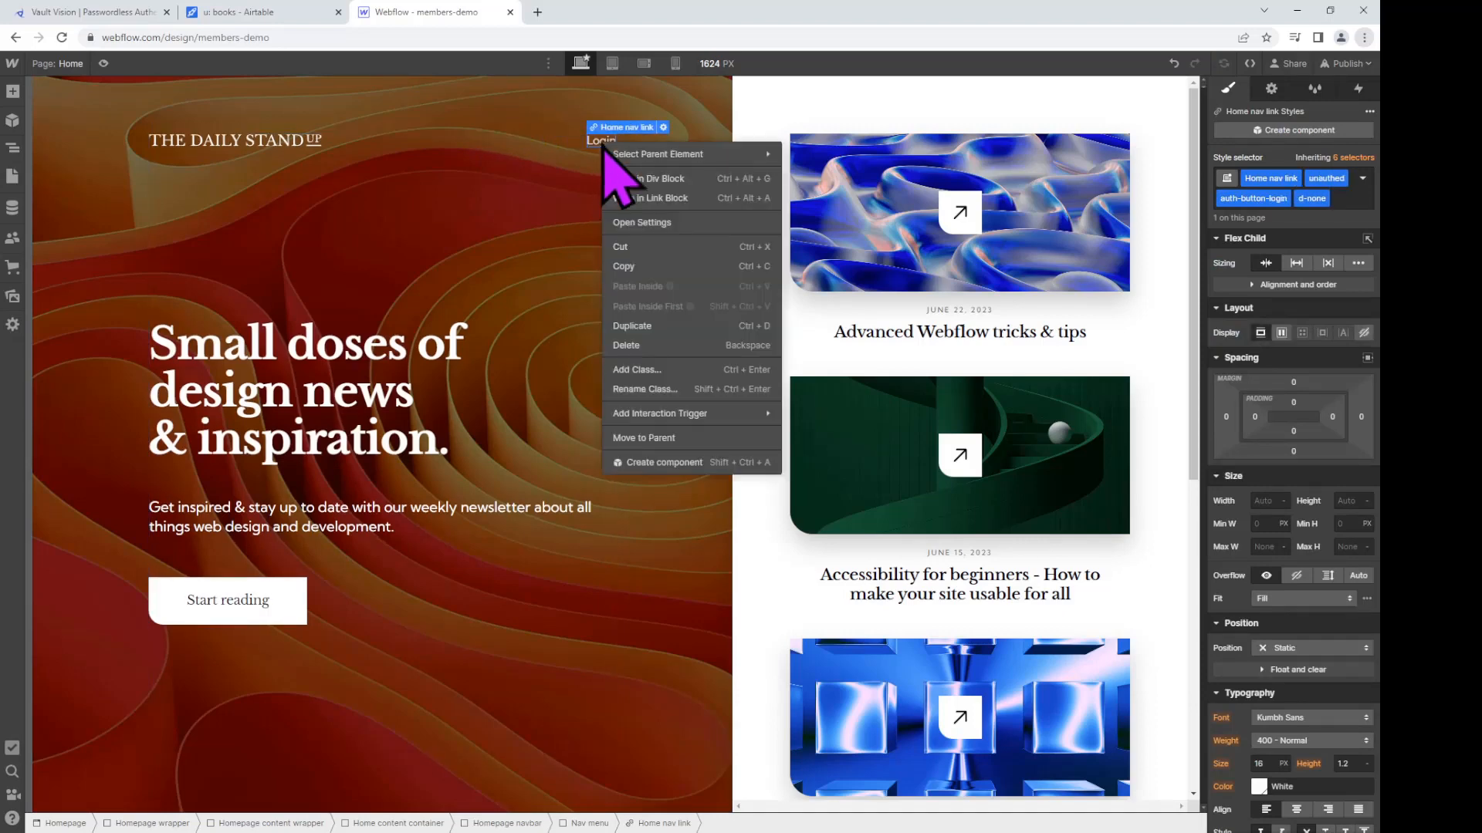
left_click(642, 327)
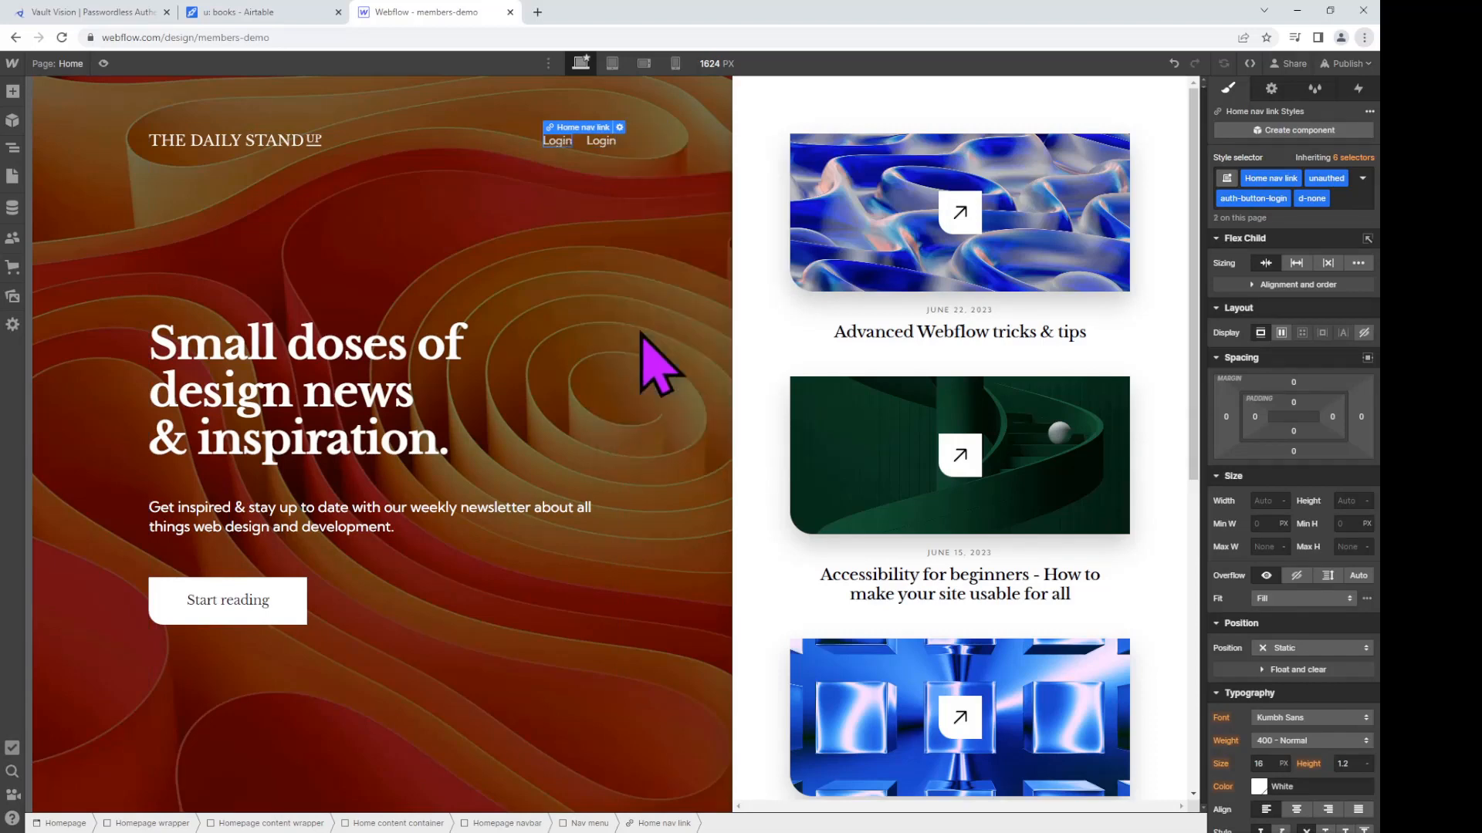
right_click(554, 142)
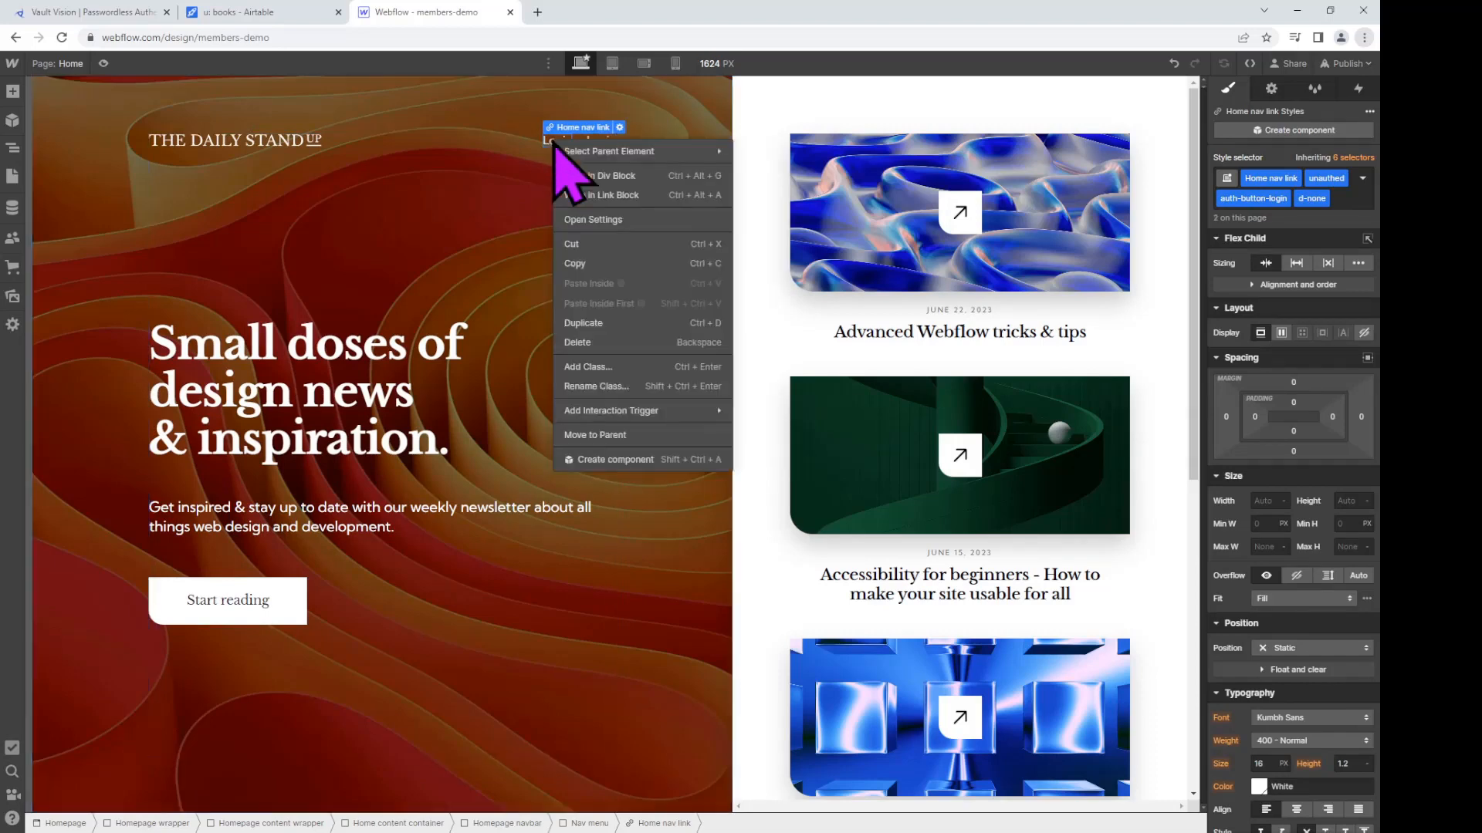
left_click(616, 324)
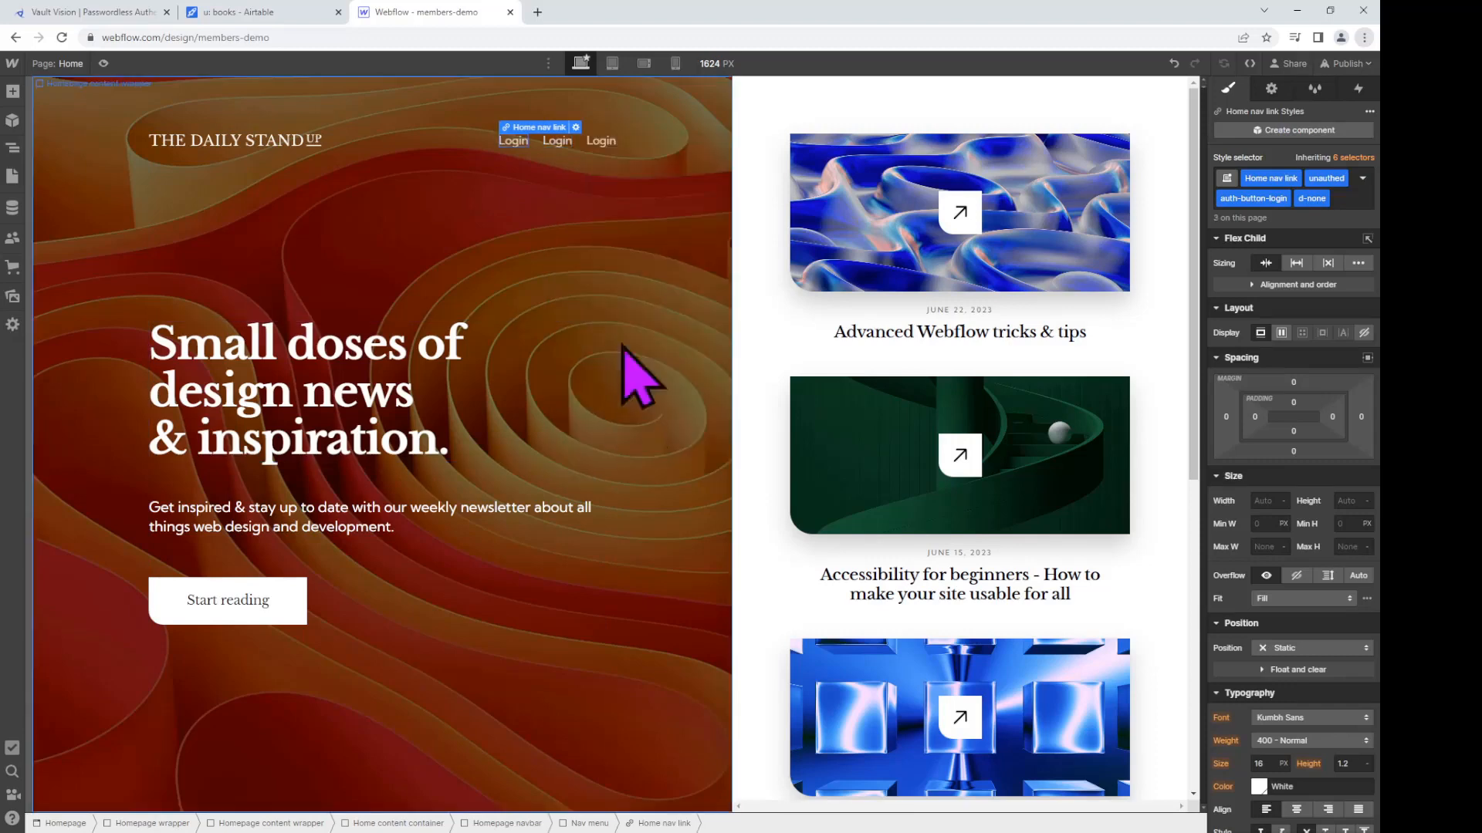
Step: Relabel the third link as 'Logout'
left_click(603, 145)
double_click(602, 144)
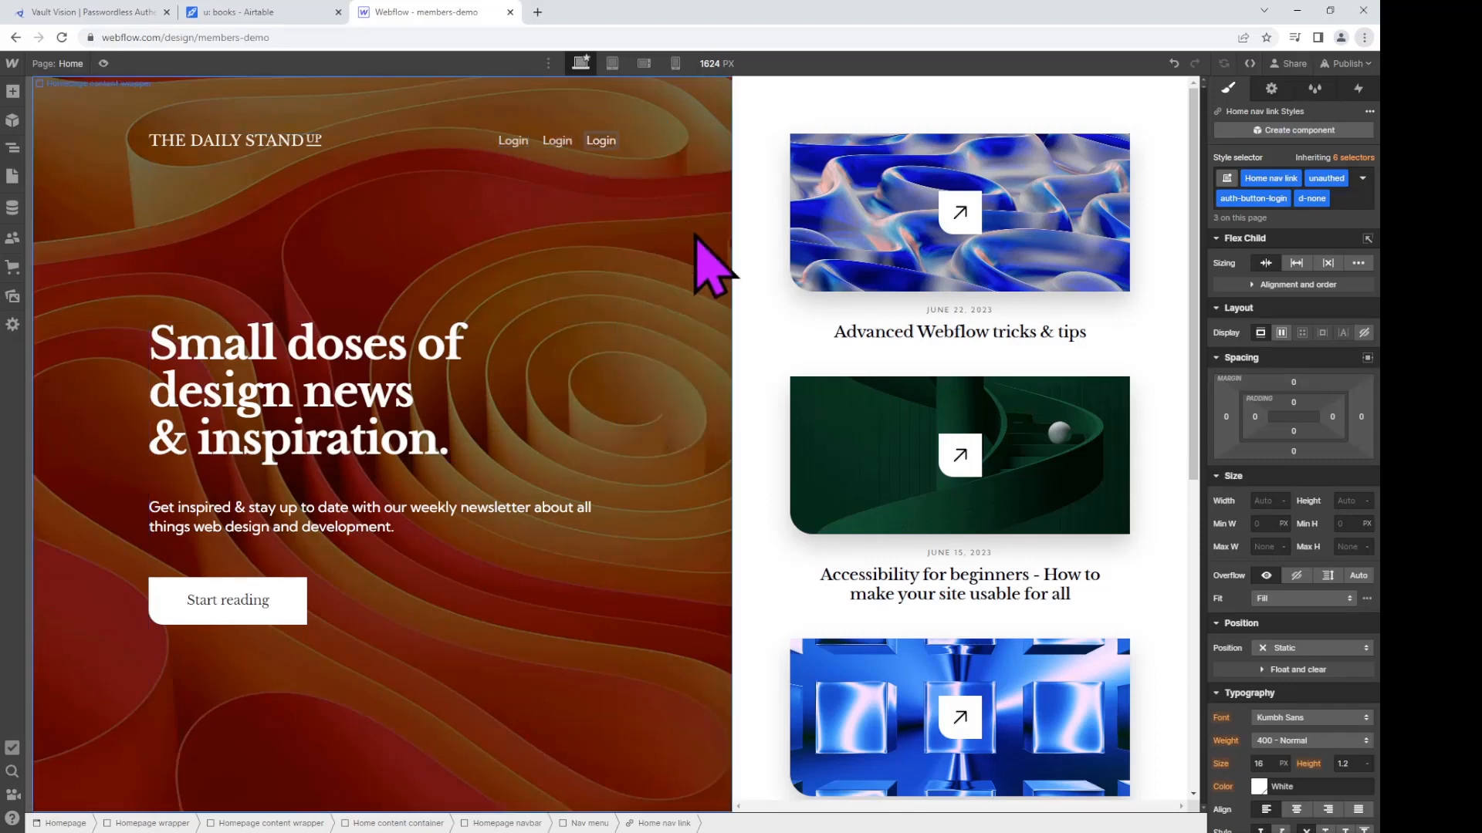
key("BackSpace")
key("BackSpace")
type("out")
key("Return")
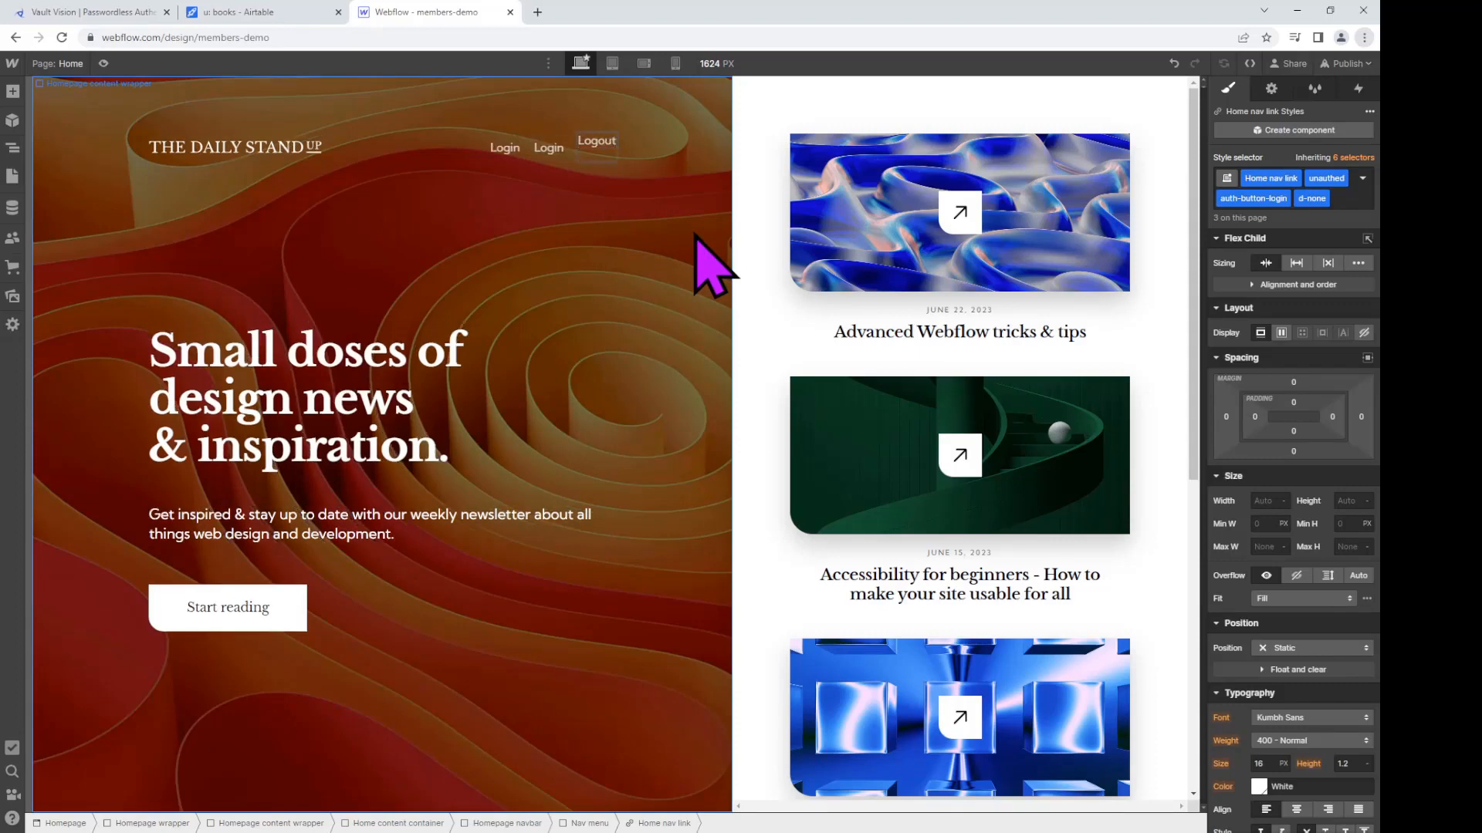
key("BackSpace")
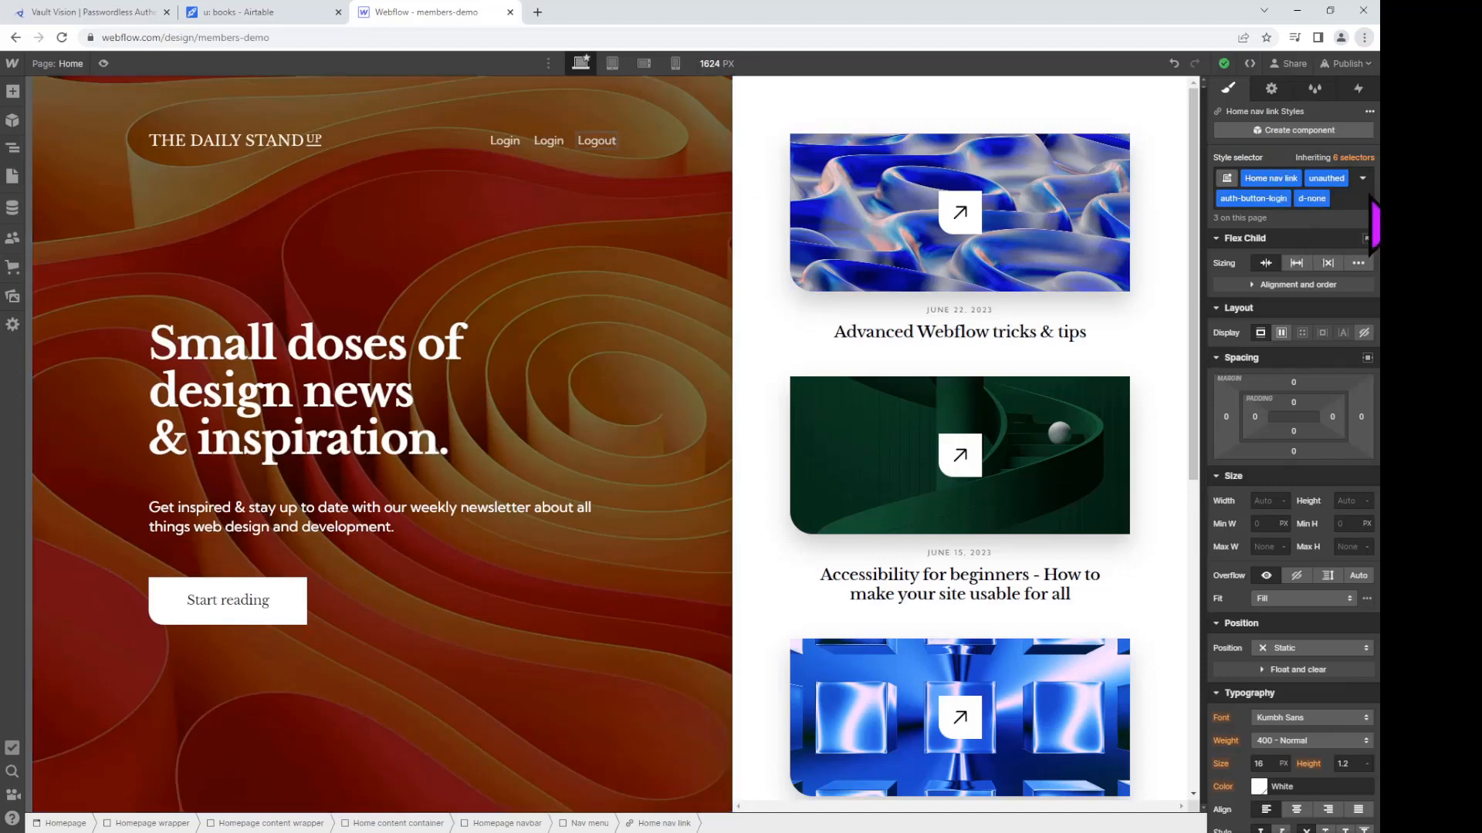
Step: Swap the Logout link's auth-button-login class for auth-button-logout, re-adding d-none
key("Escape")
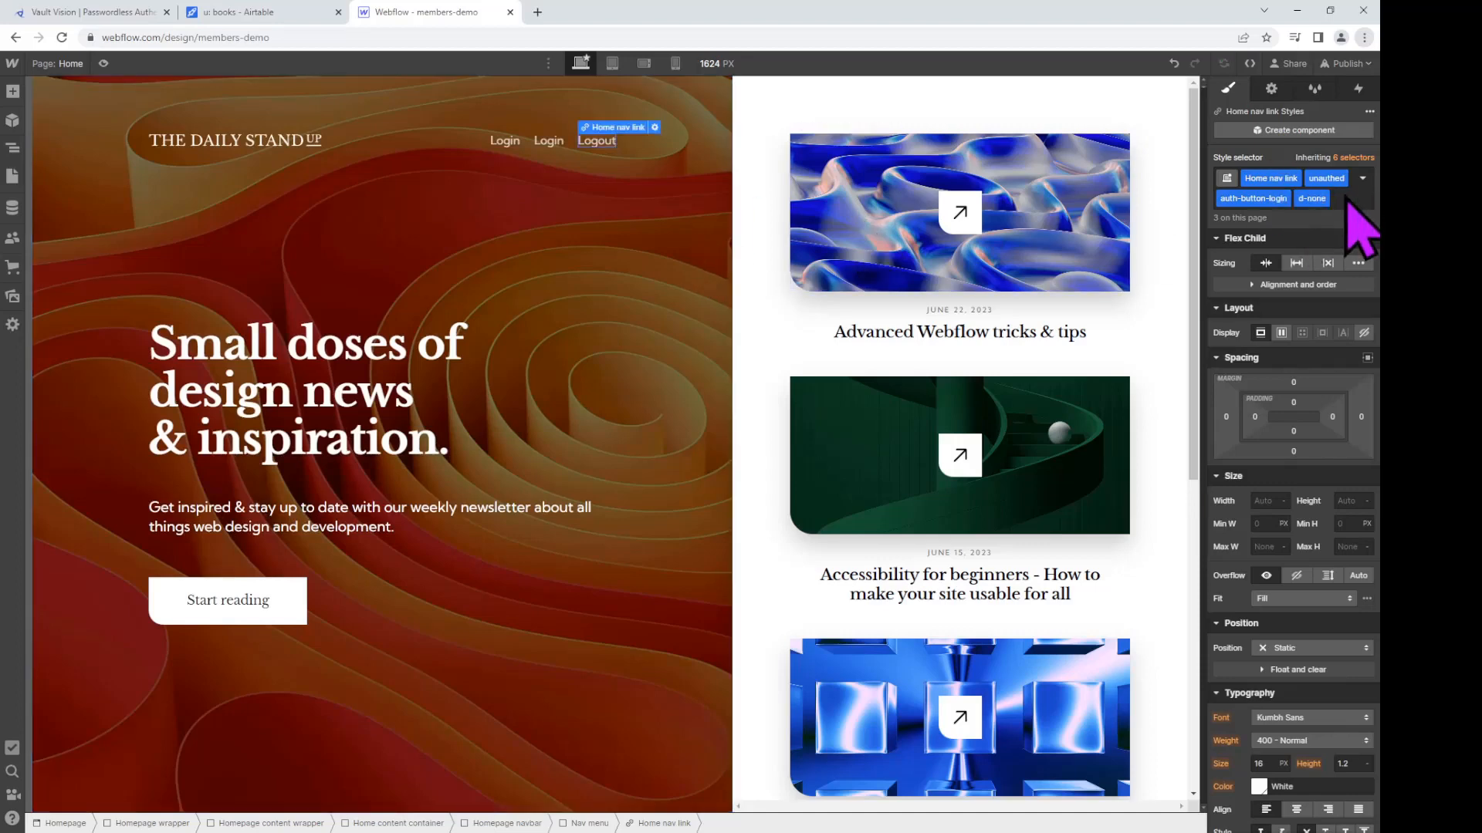
left_click(1360, 202)
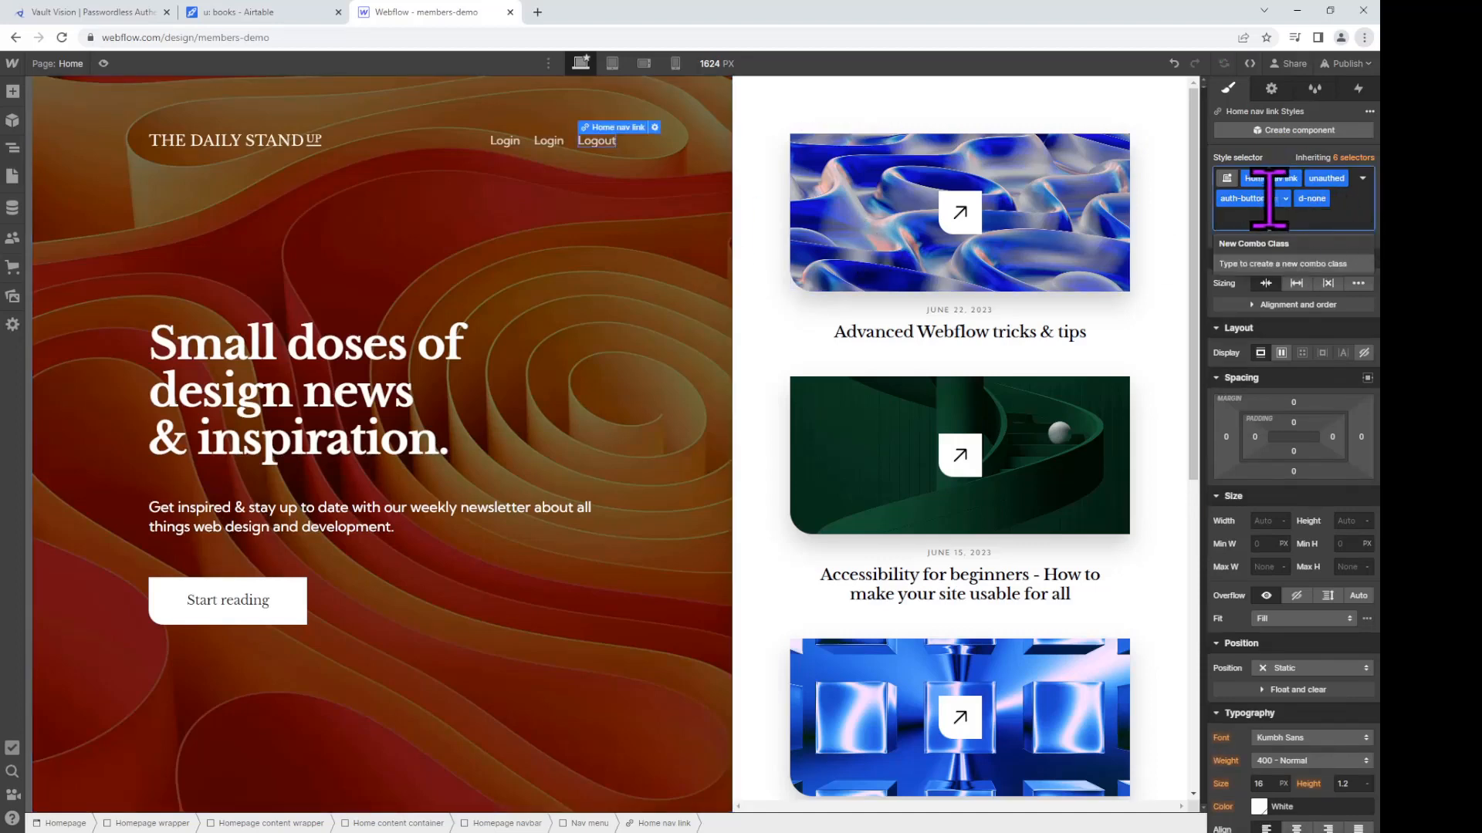
key("BackSpace")
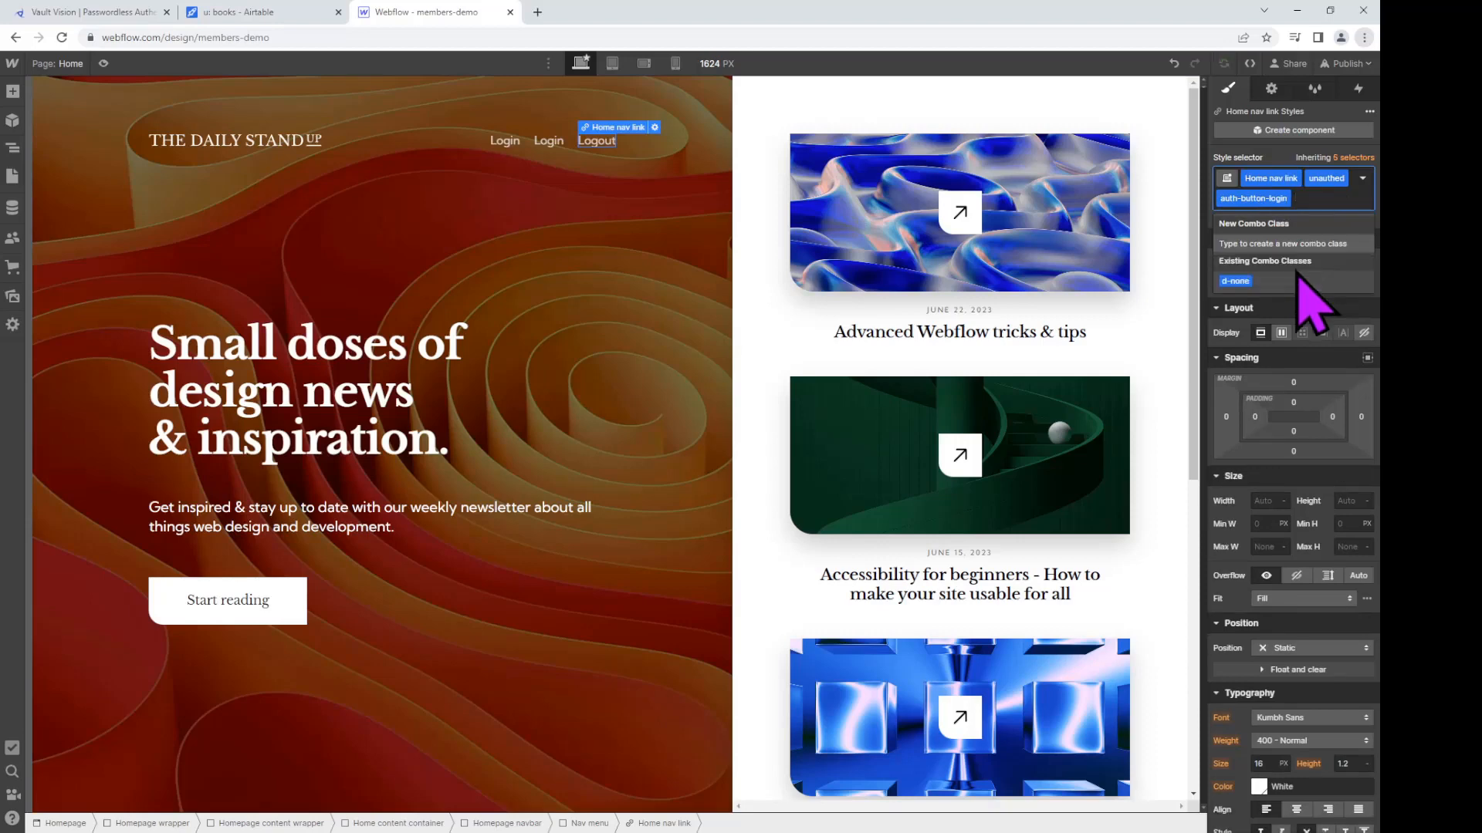
key("BackSpace")
type("auth")
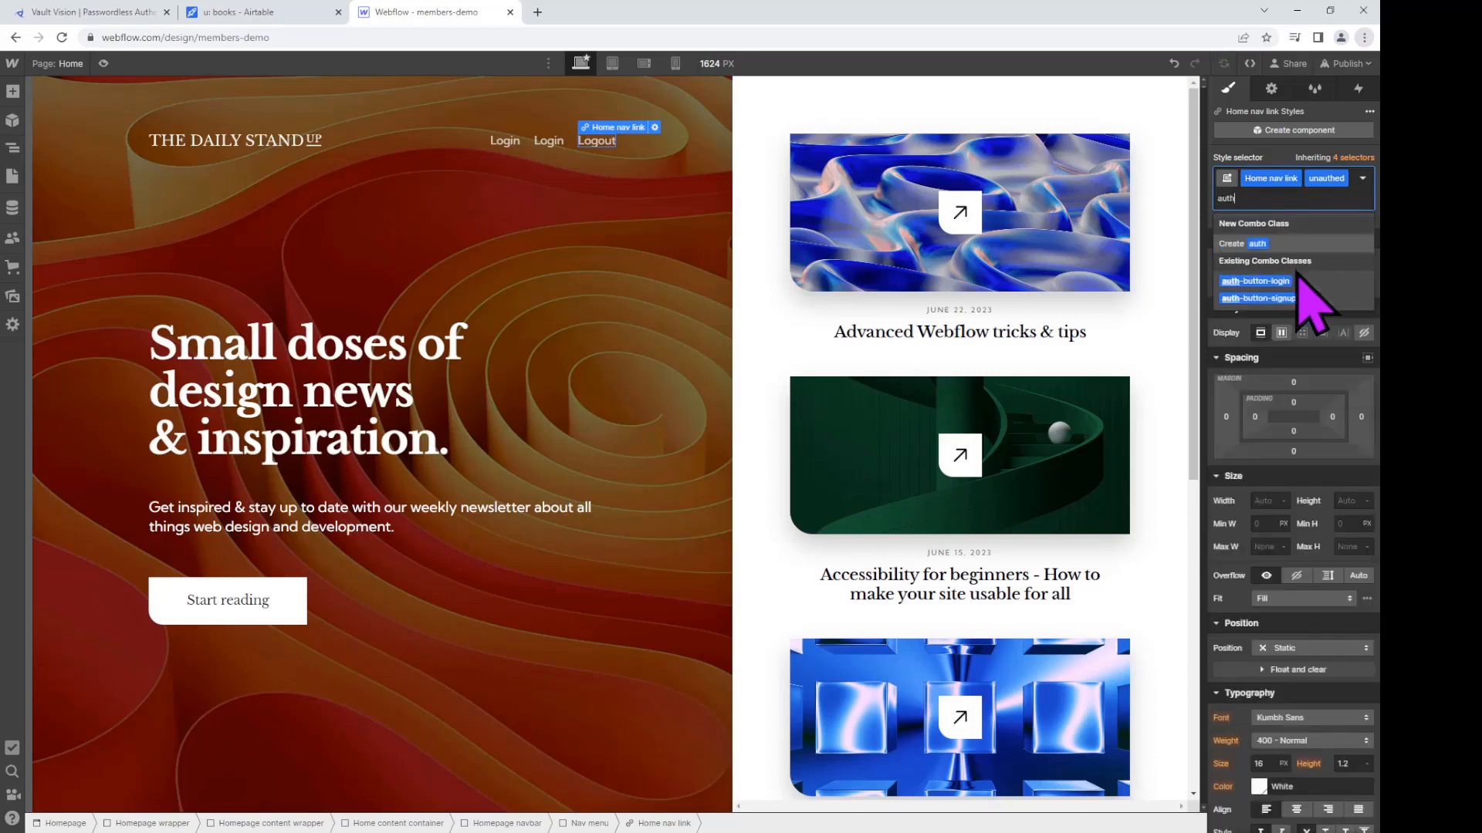
type("-button-logout")
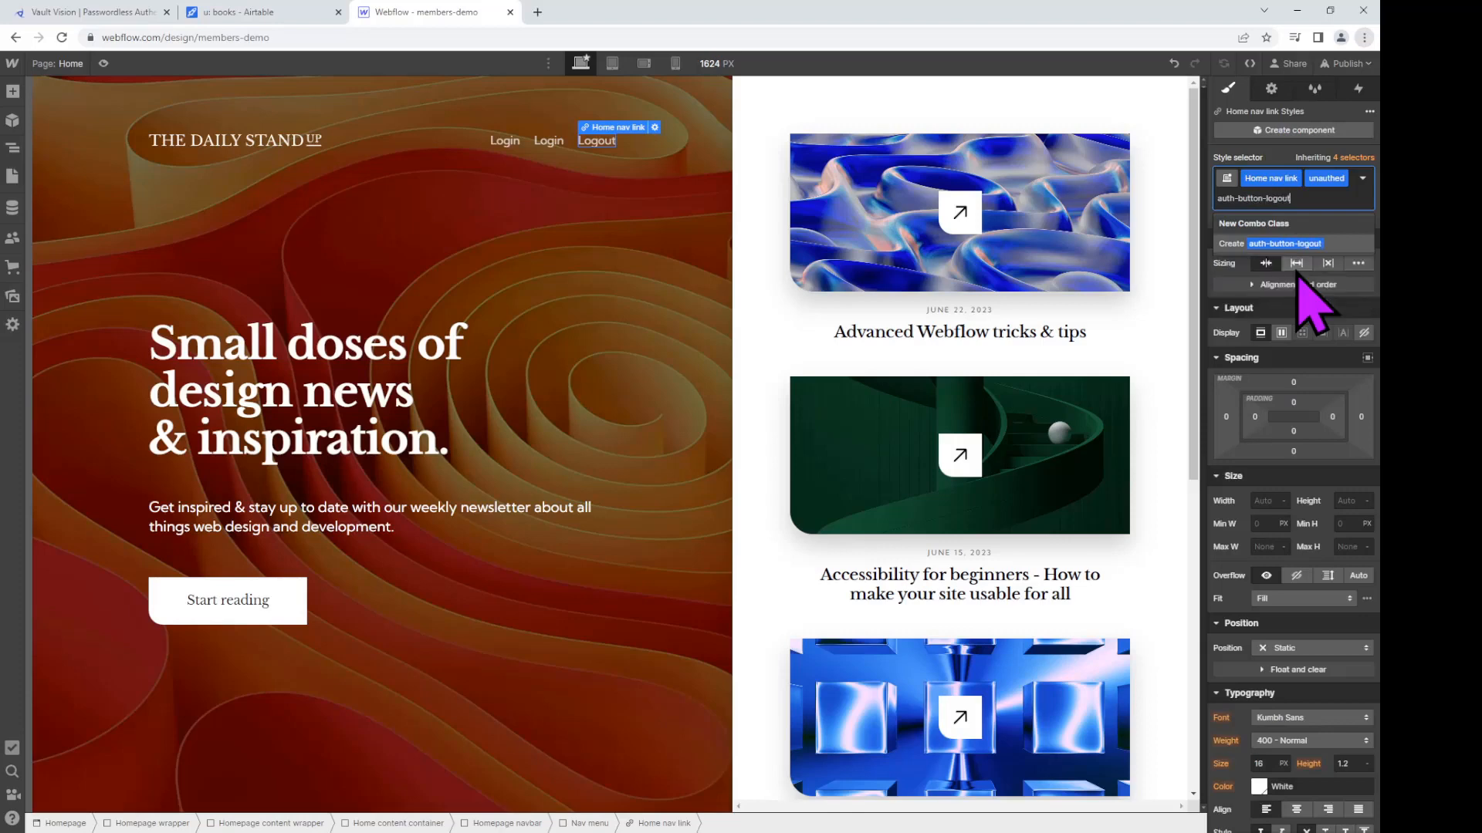
key("Return")
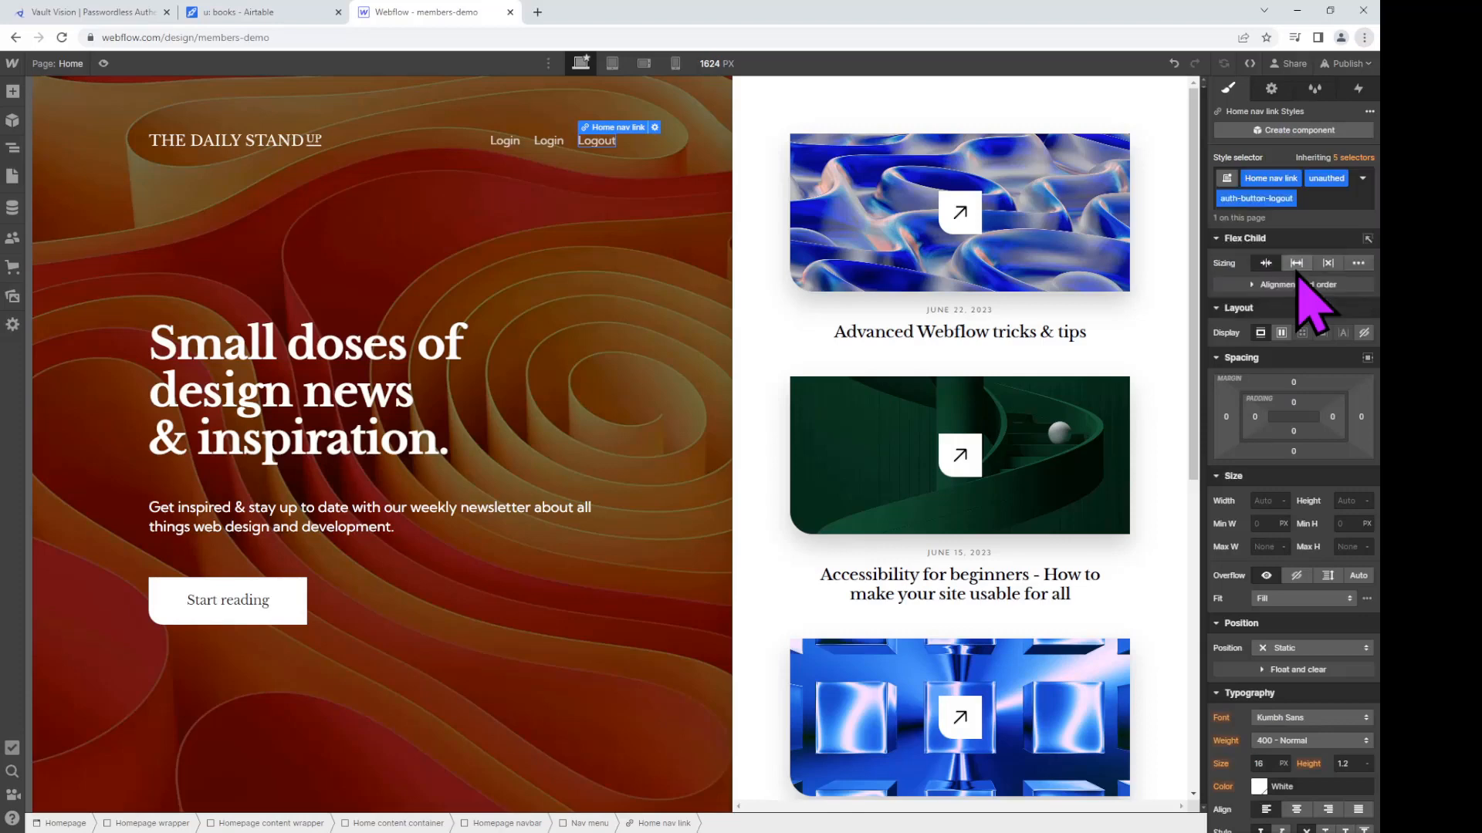
left_click(1308, 198)
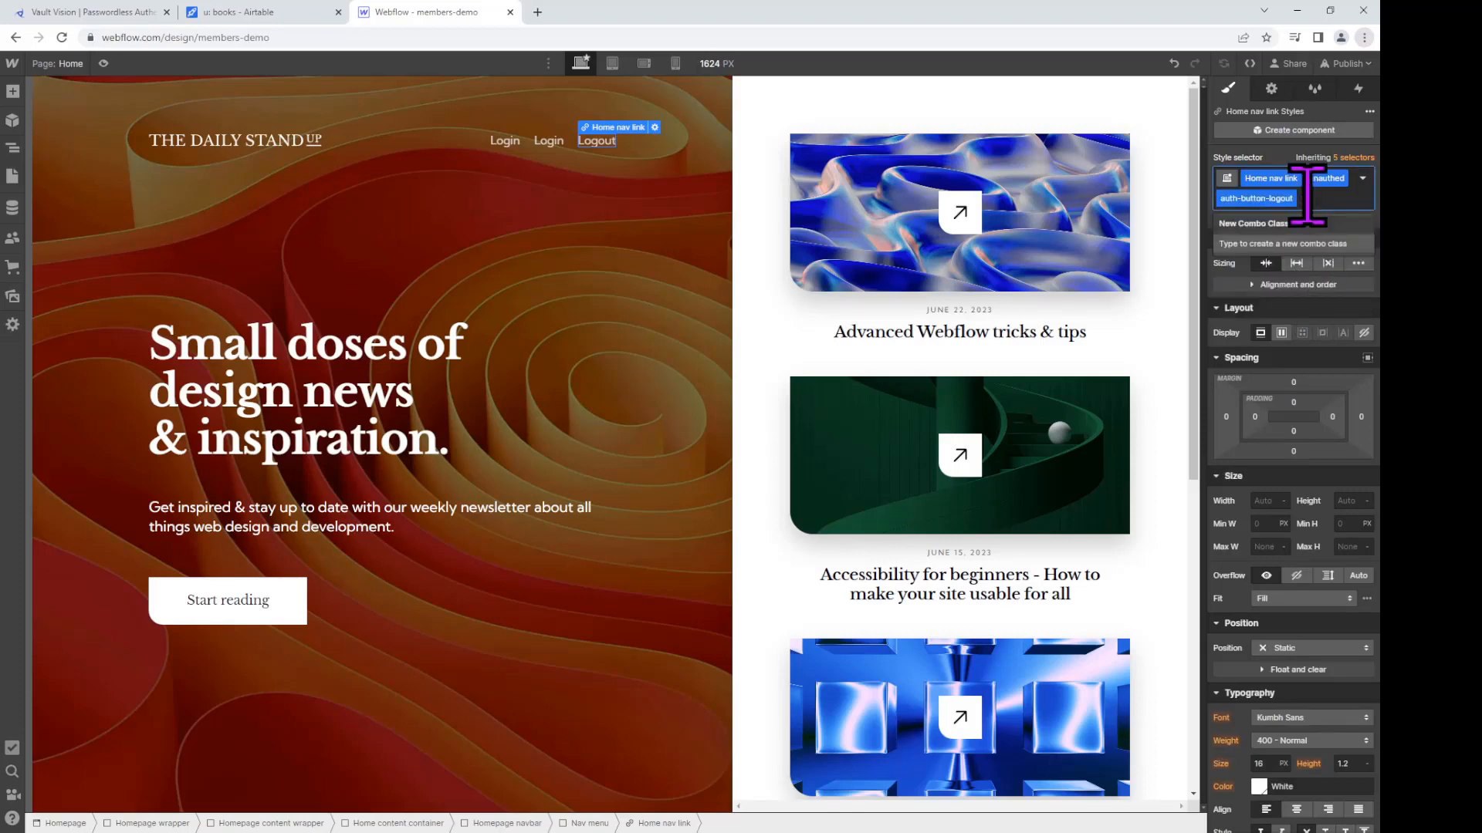
type("d-none")
key("Return")
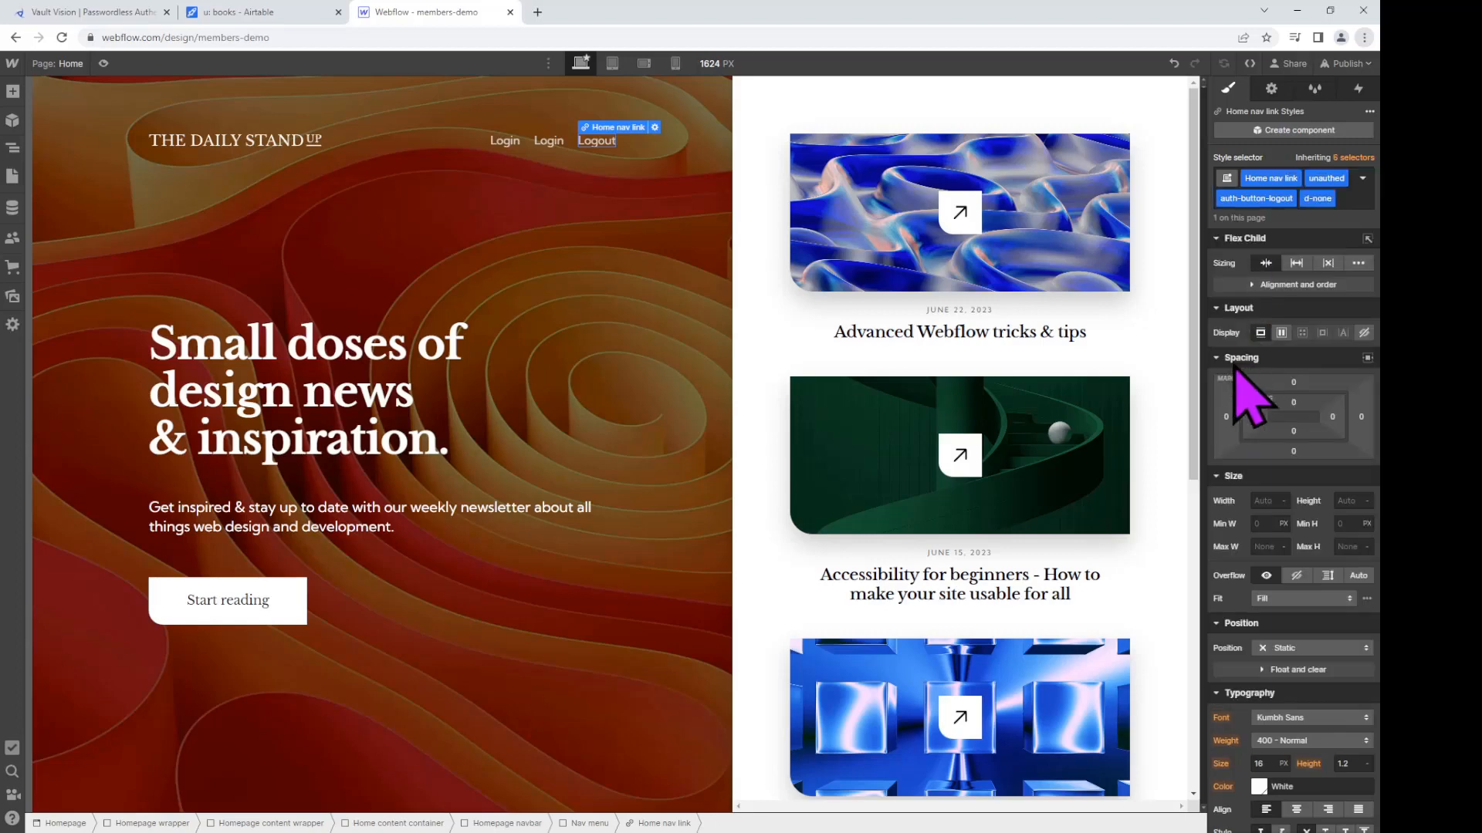
left_click(553, 149)
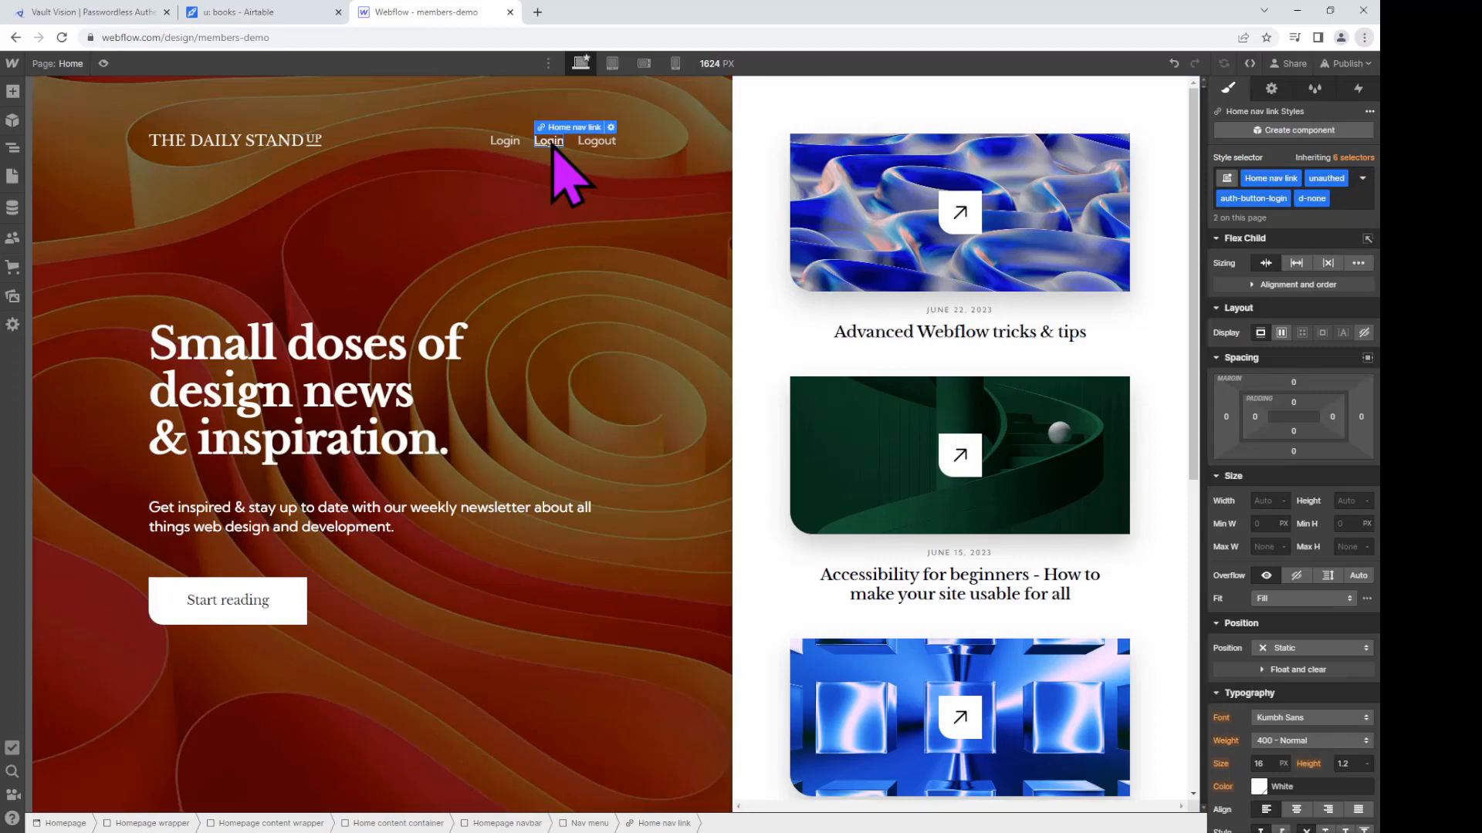
Step: Rebuild the Logout link's combo classes as authed, auth-button-logout and d-none
left_click(590, 145)
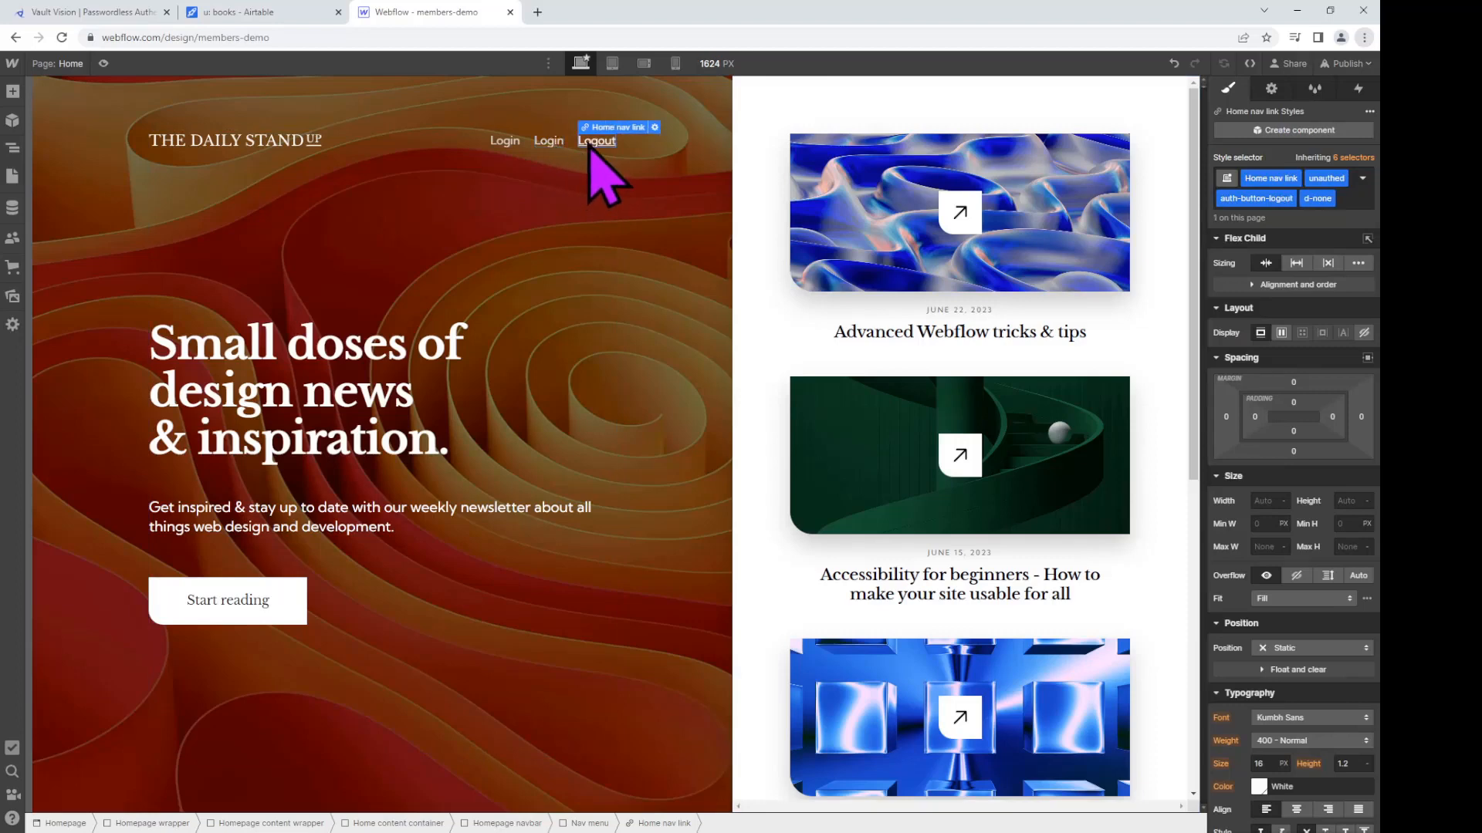
left_click(1343, 197)
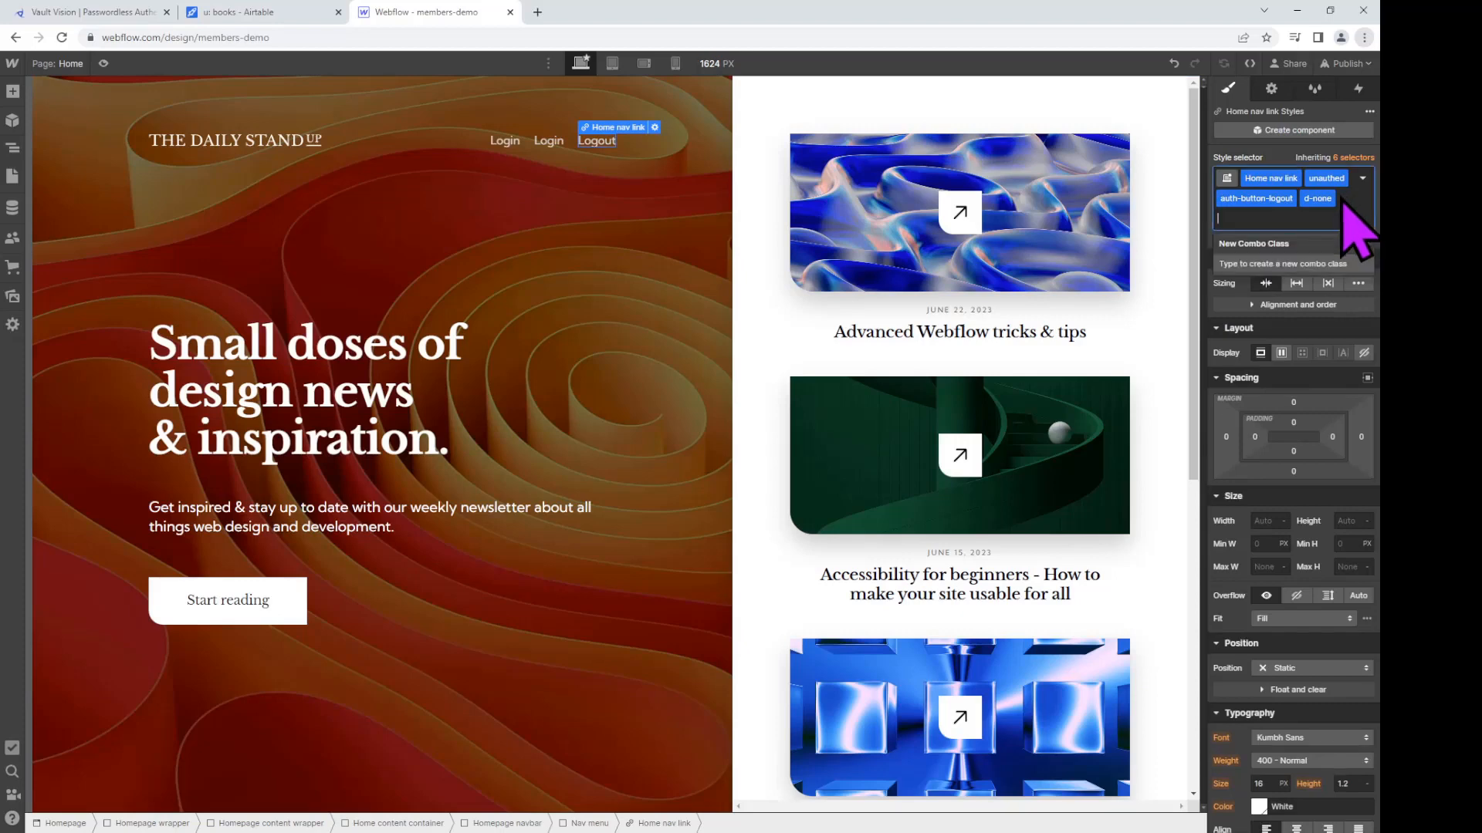
key("BackSpace")
key("BackSpace")
key("BackSpace")
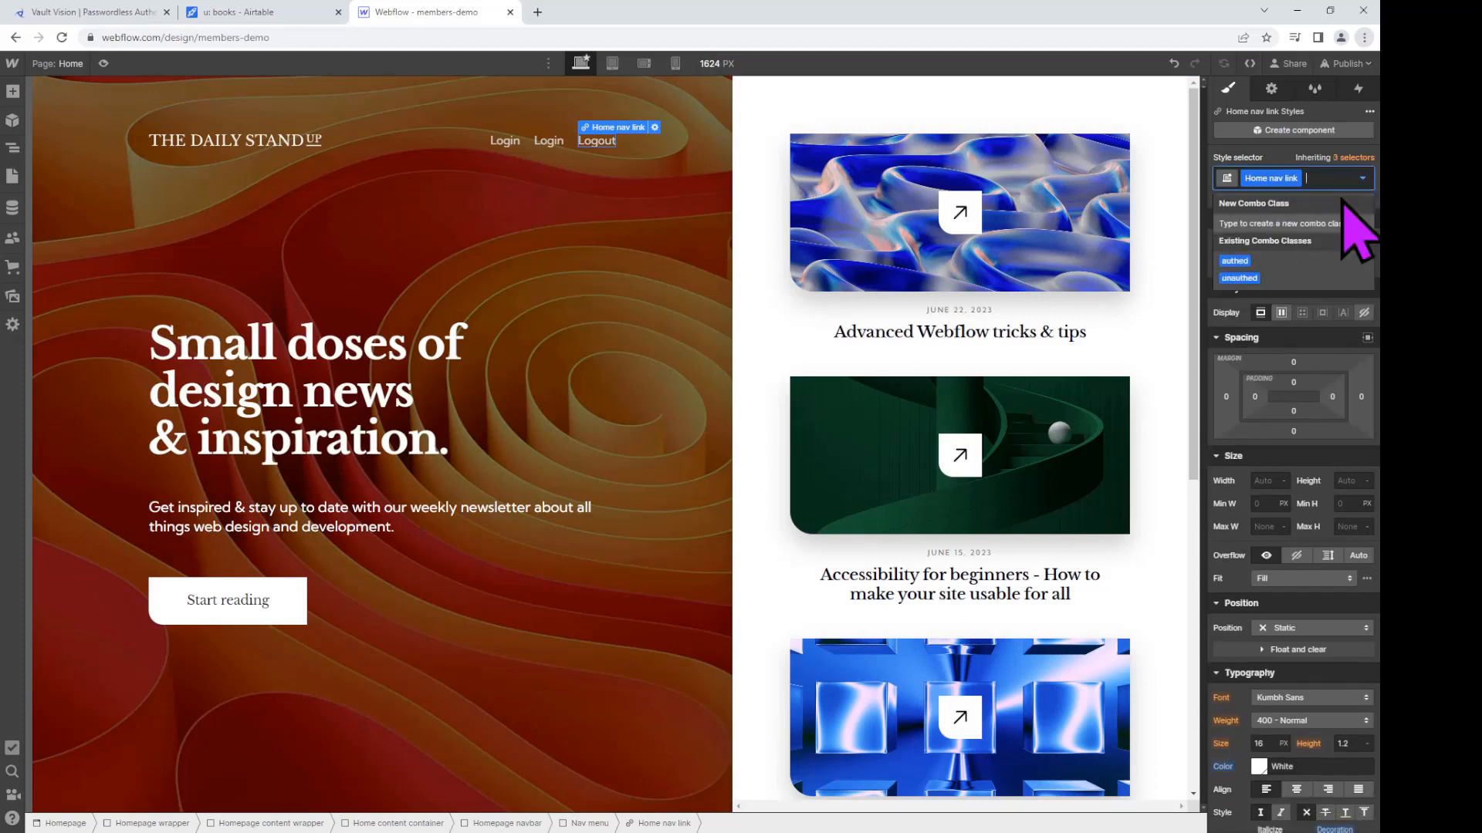
type("authed")
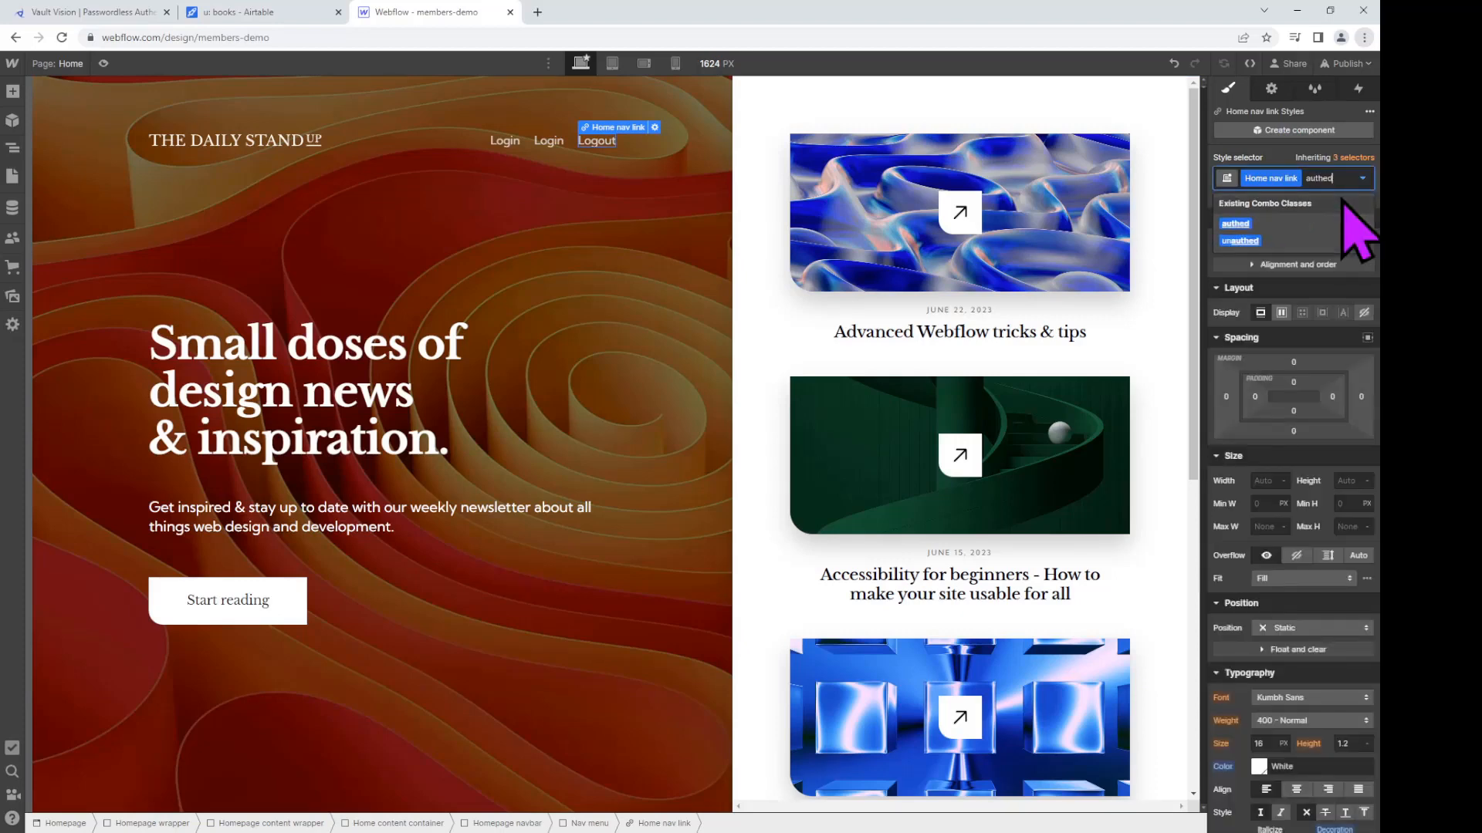
key("Return")
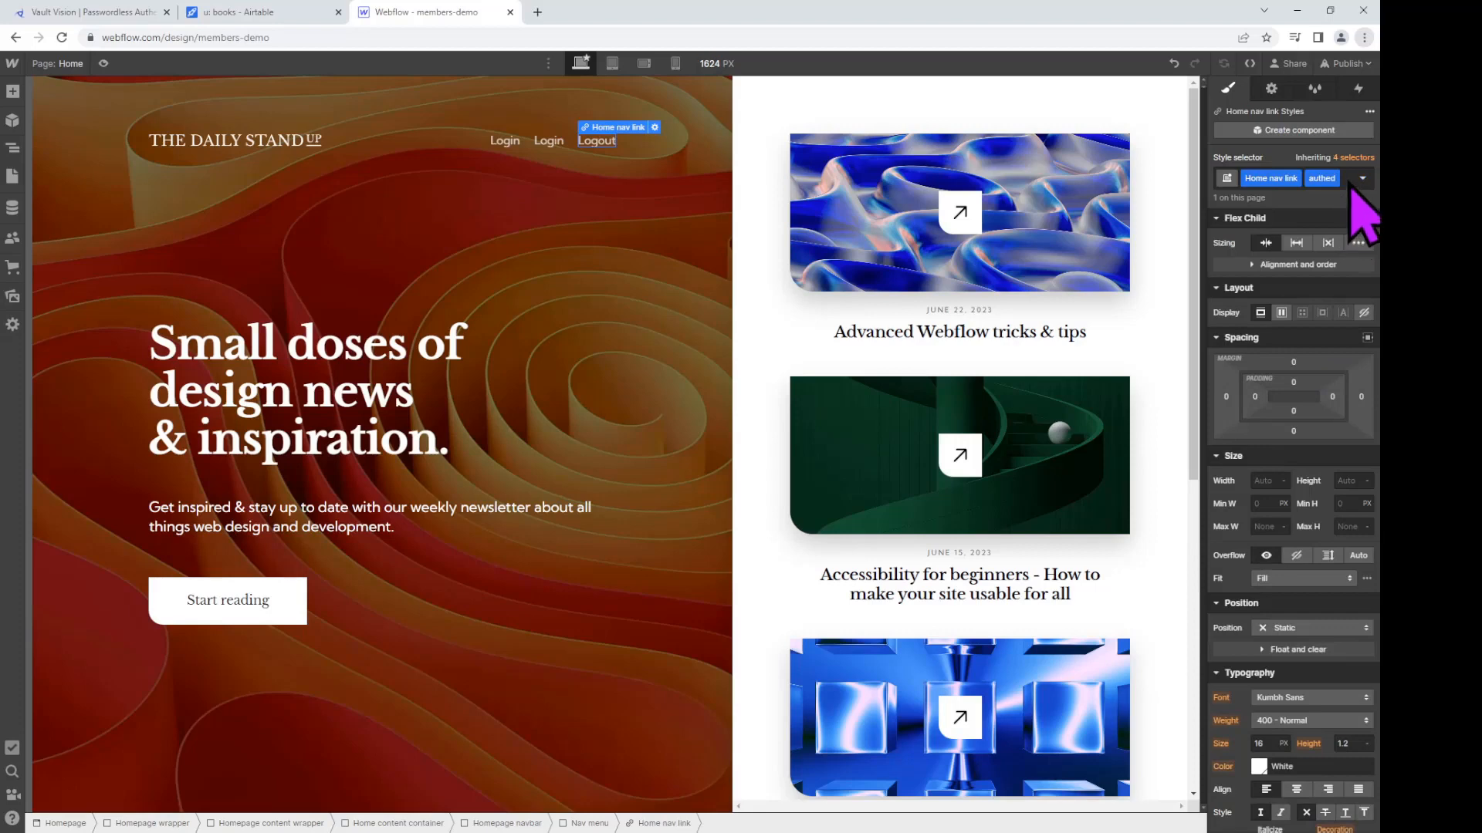
left_click(1356, 191)
type("auth-")
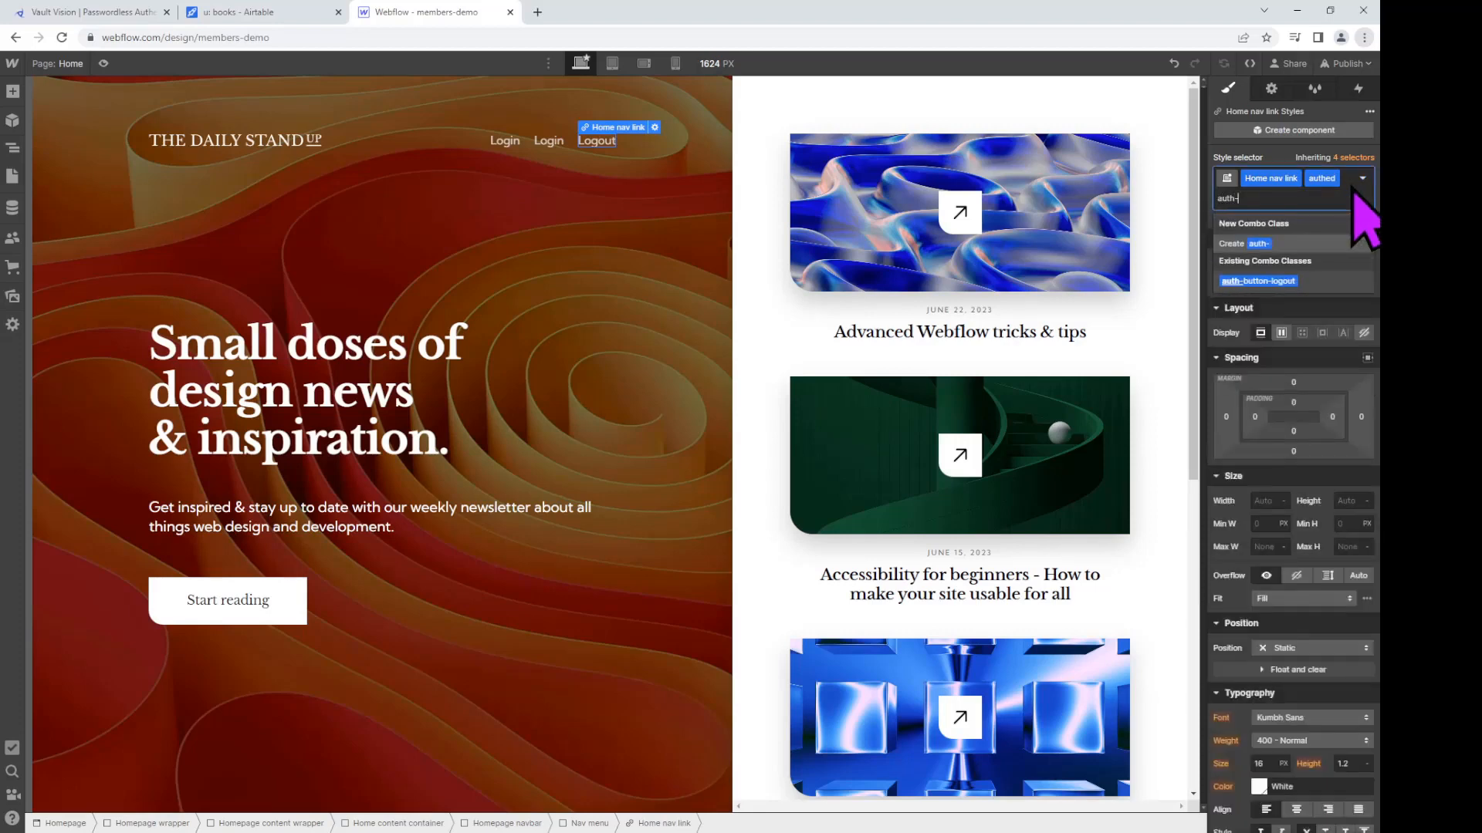
type("button-logout")
key("Return")
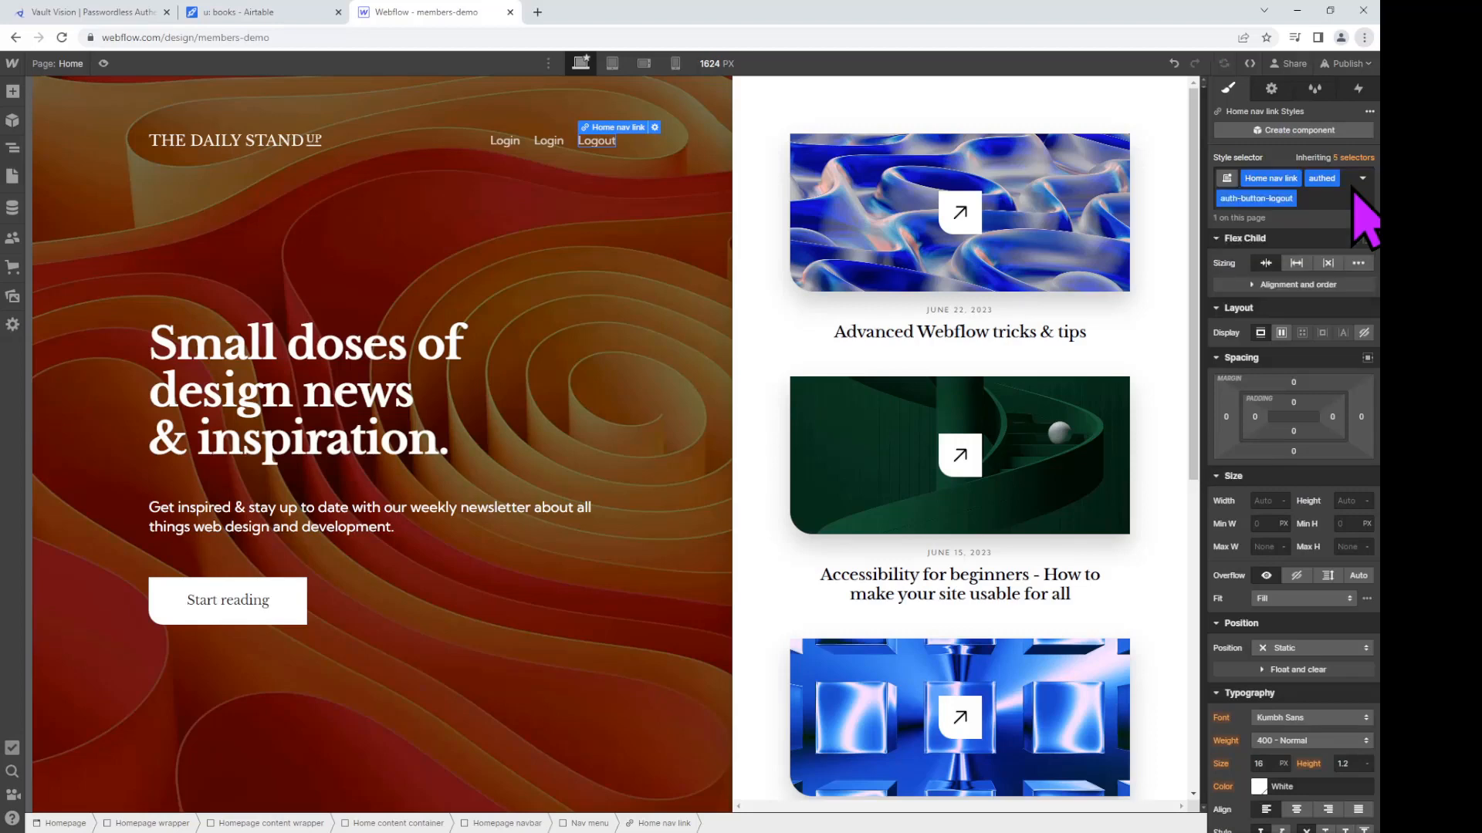
left_click(1338, 197)
type("d-none")
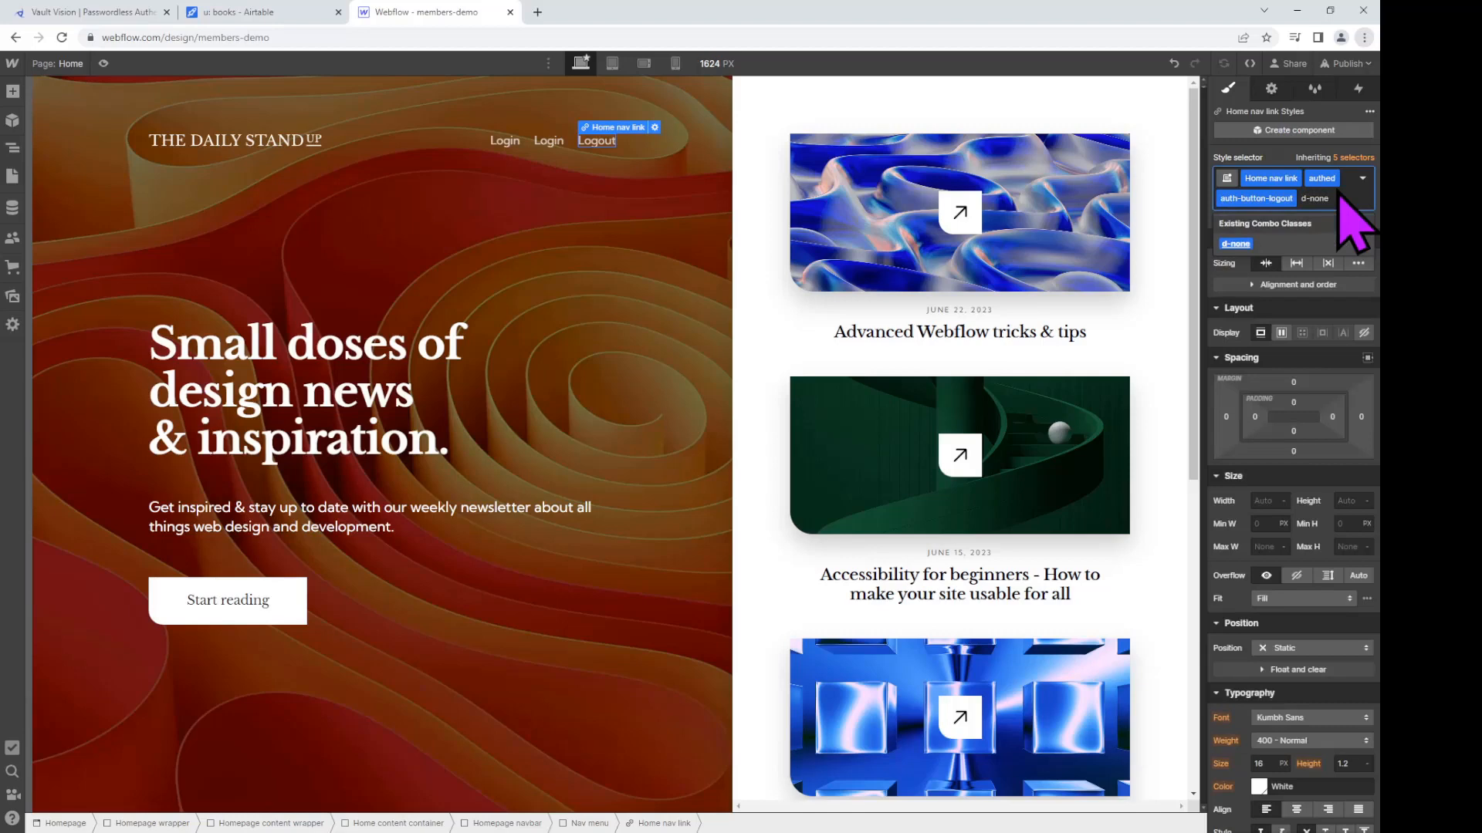
key("Return")
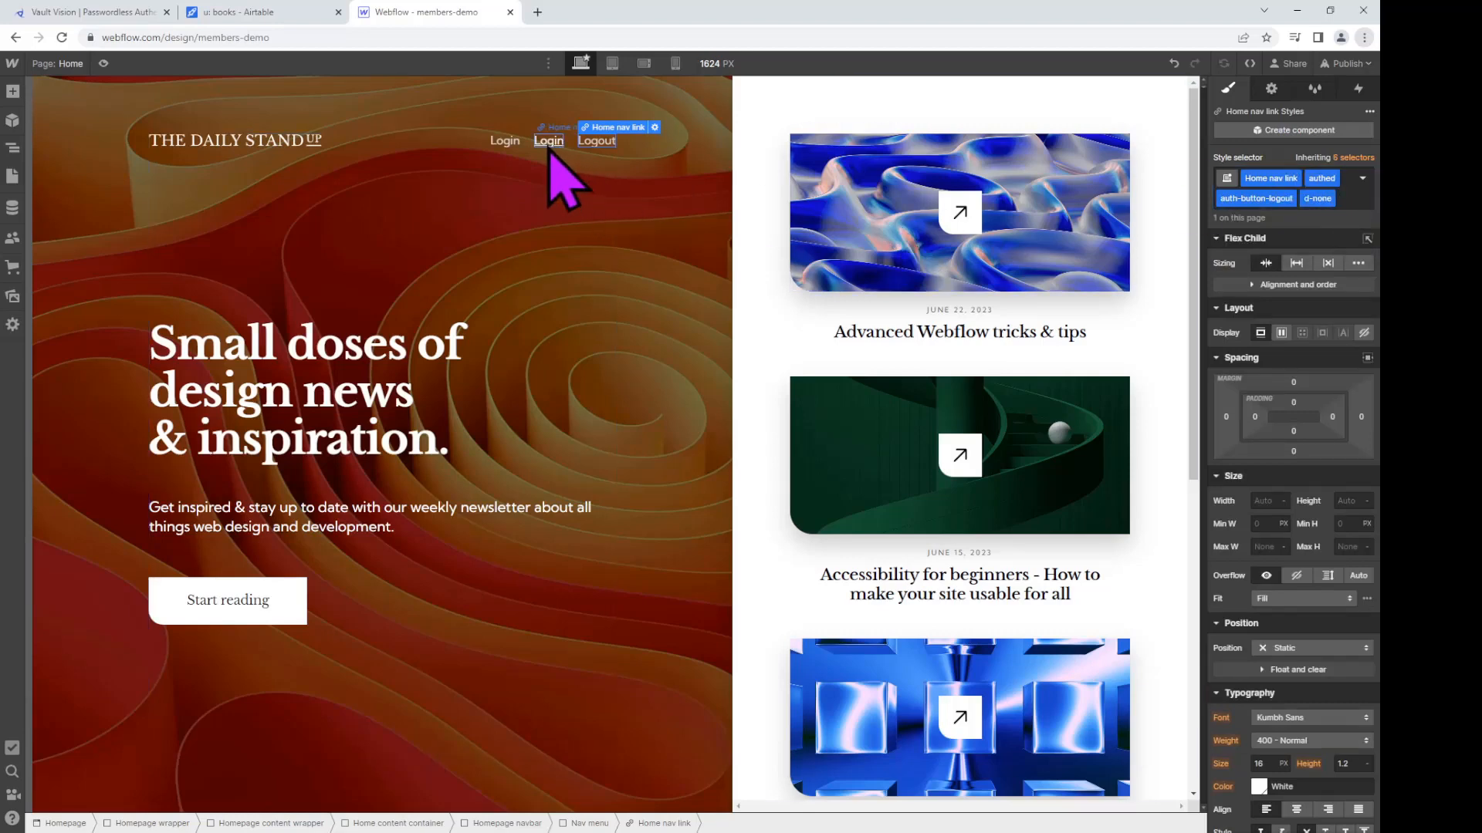
Step: Rename the second Login link to 'Signup'
left_click(504, 147)
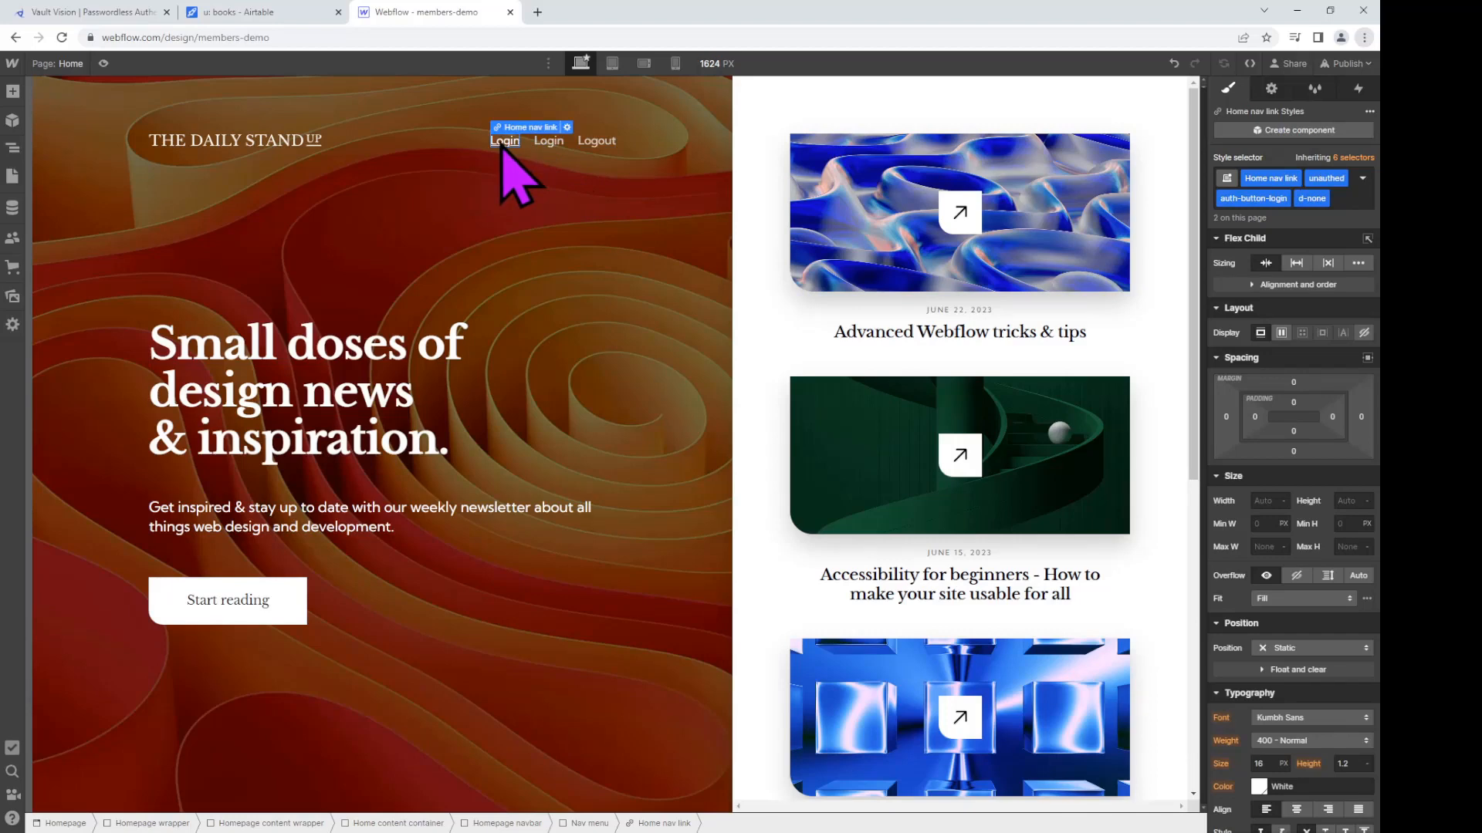
left_click(552, 148)
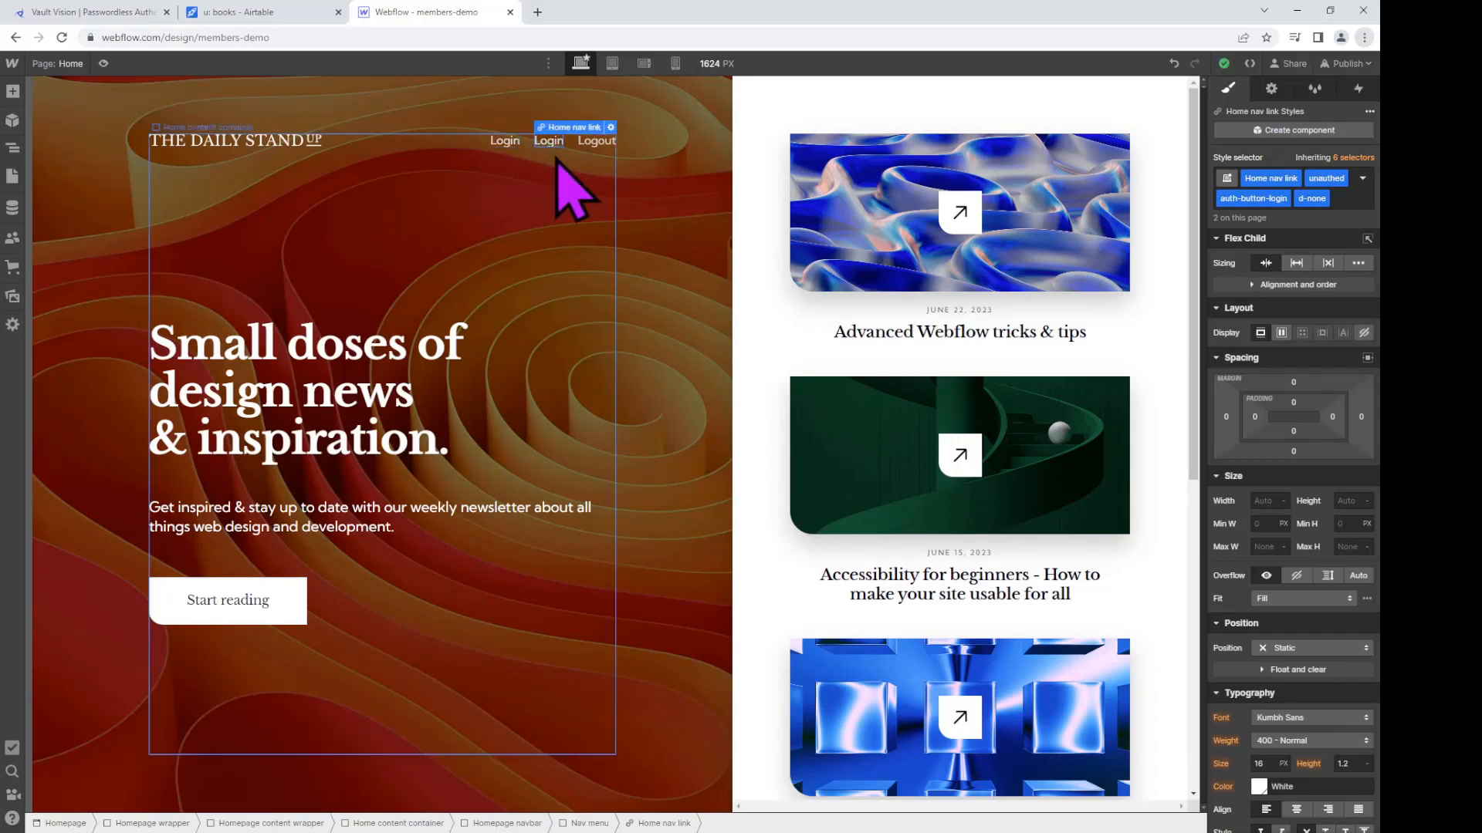
double_click(549, 141)
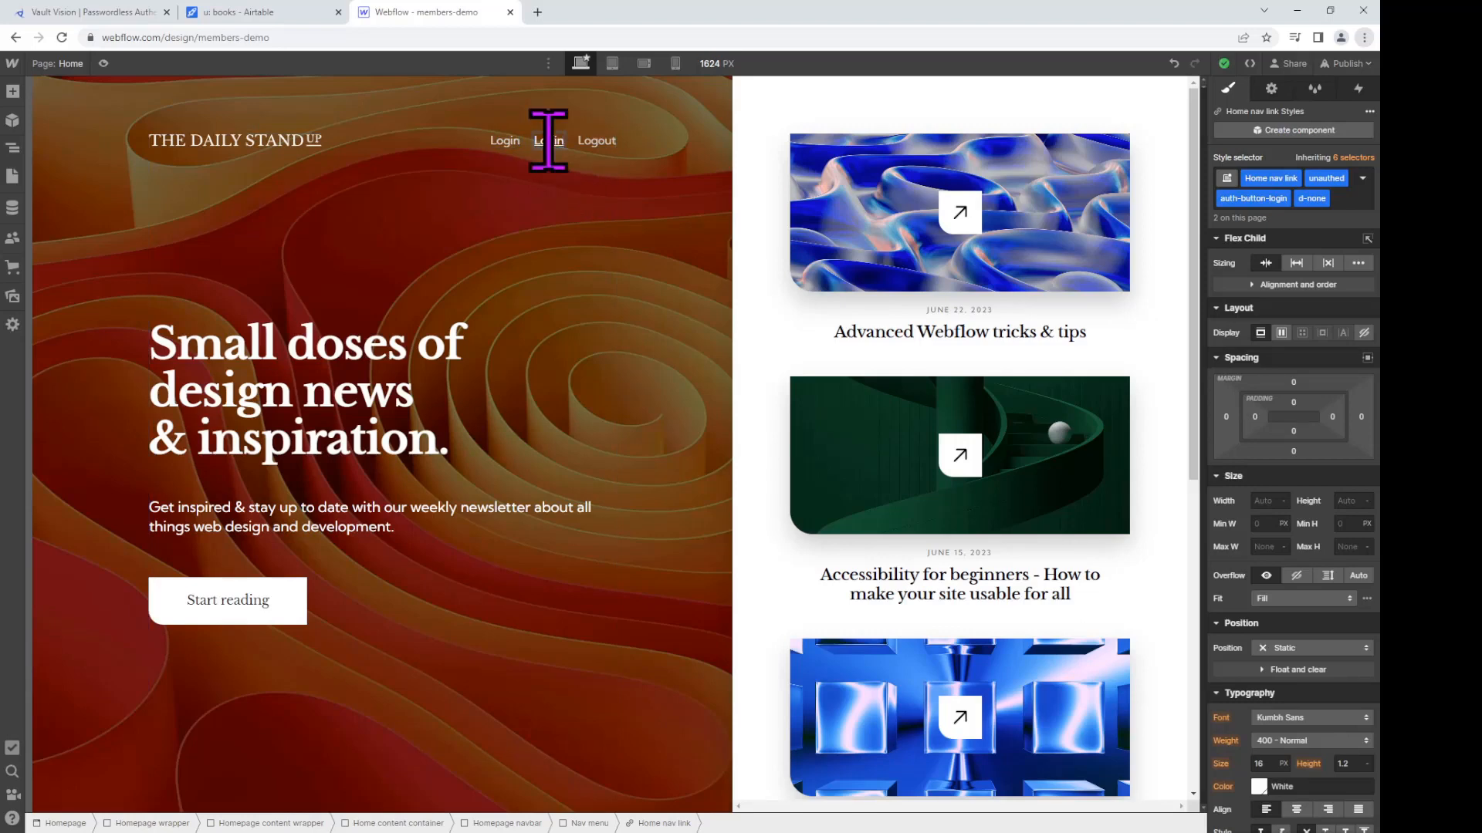
key("BackSpace")
key("BackSpace")
key("BackSpace")
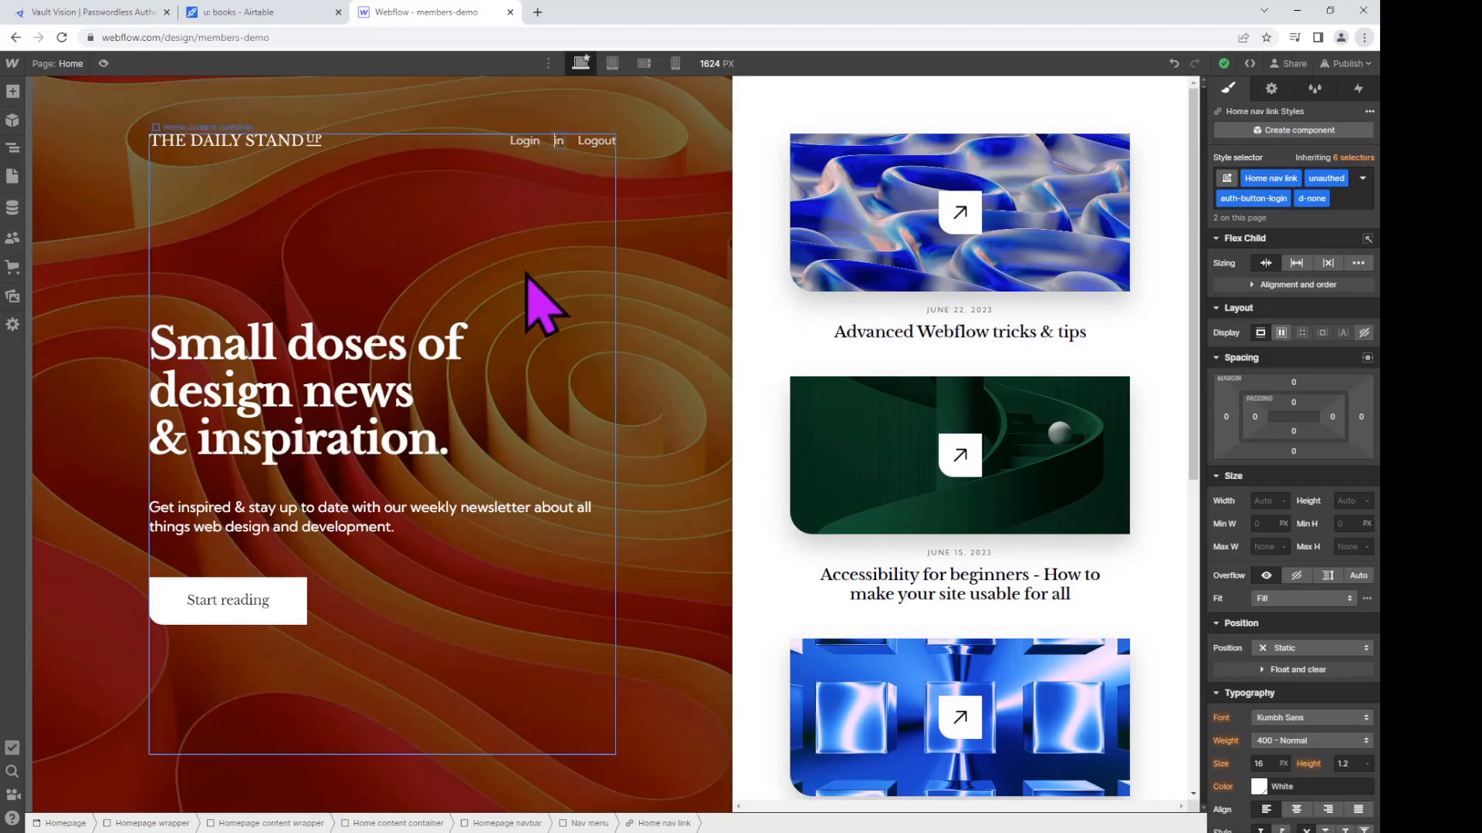
type("Signup")
key("Delete")
key("Delete")
Step: Replace the Signup link's login classes with auth-button-signup and d-none
left_click(1351, 200)
key("BackSpace")
key("BackSpace")
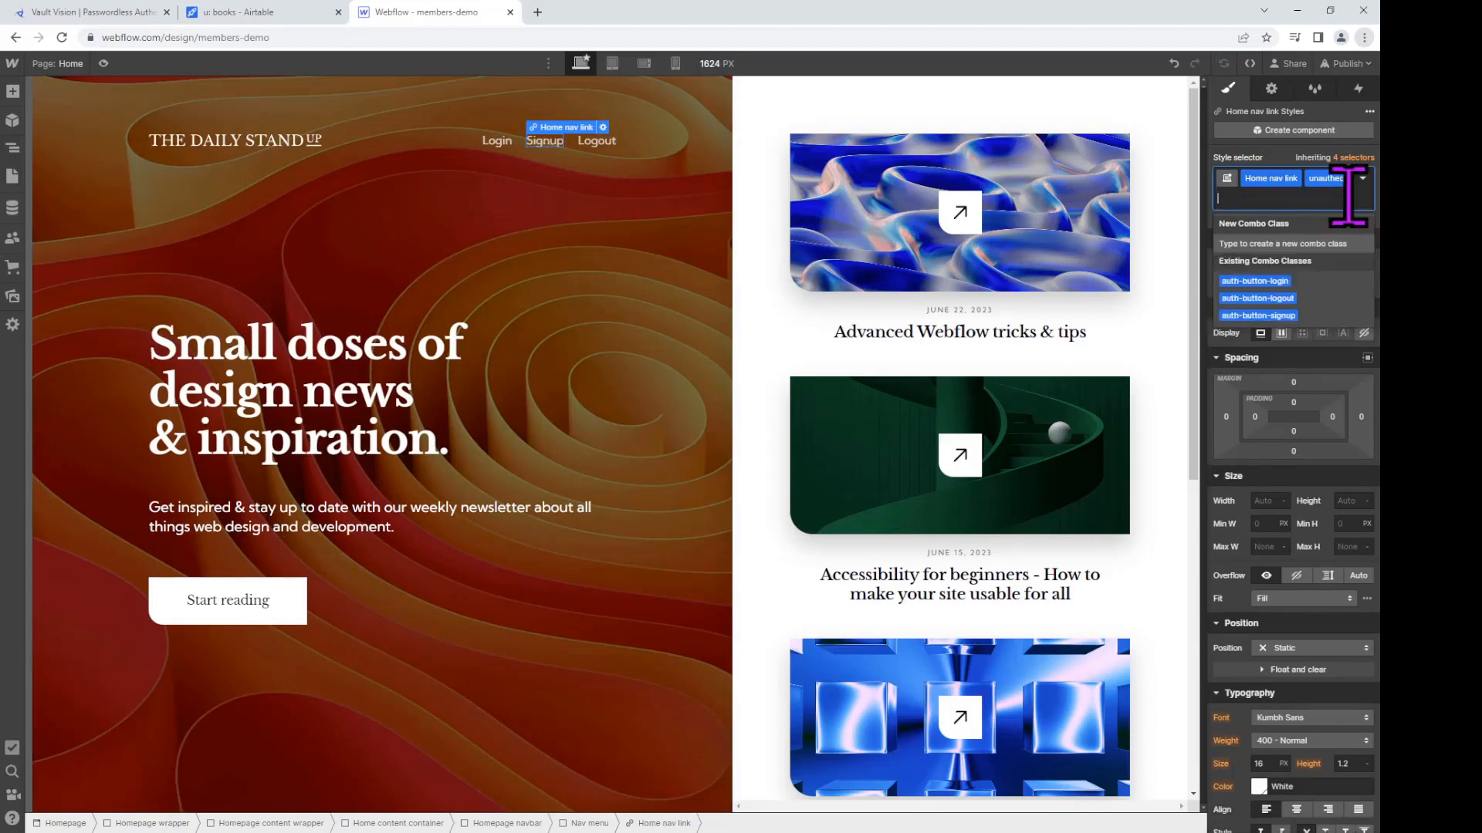
type("auth-button")
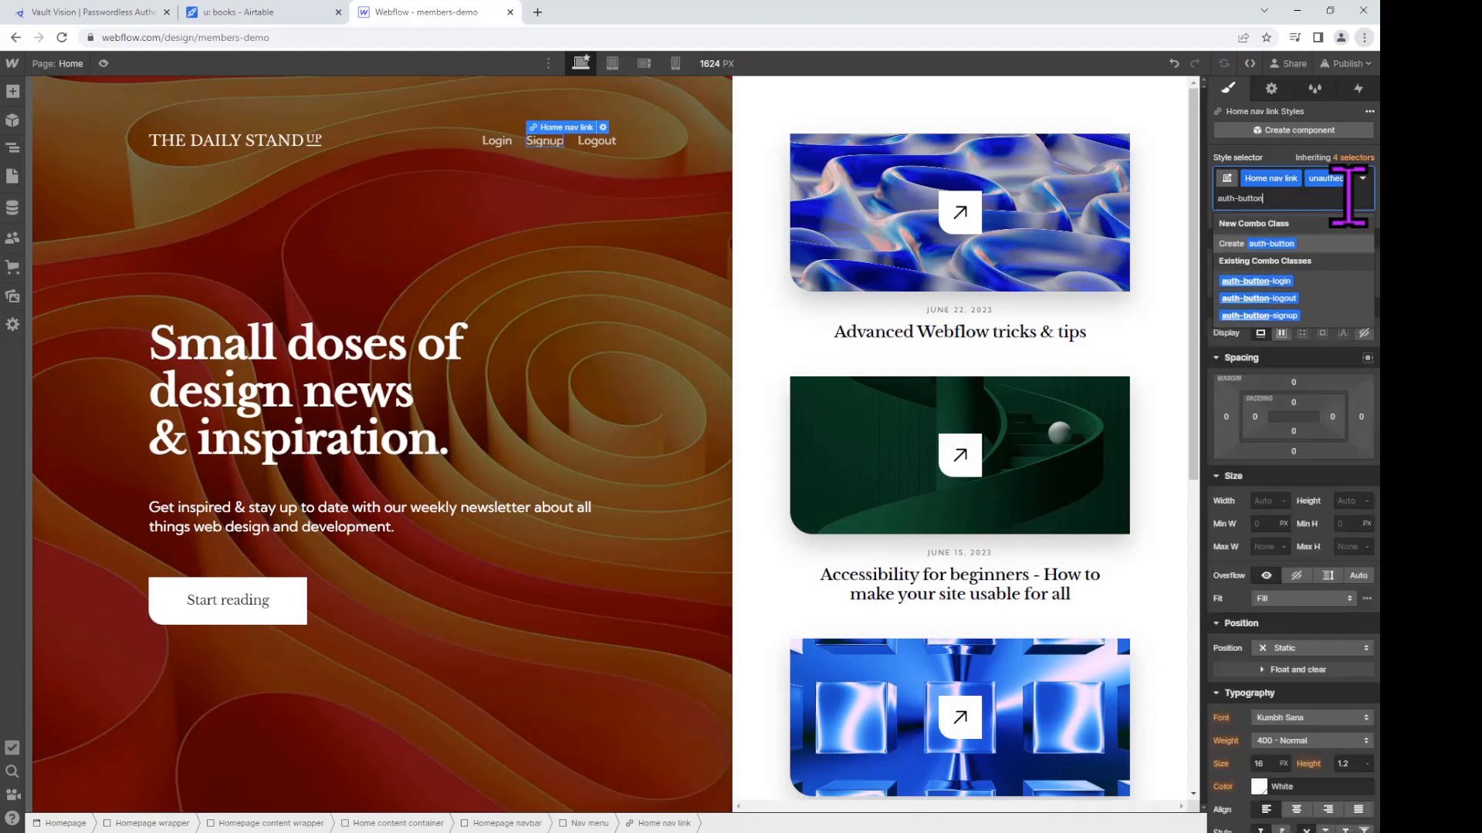
type("-")
type("signup")
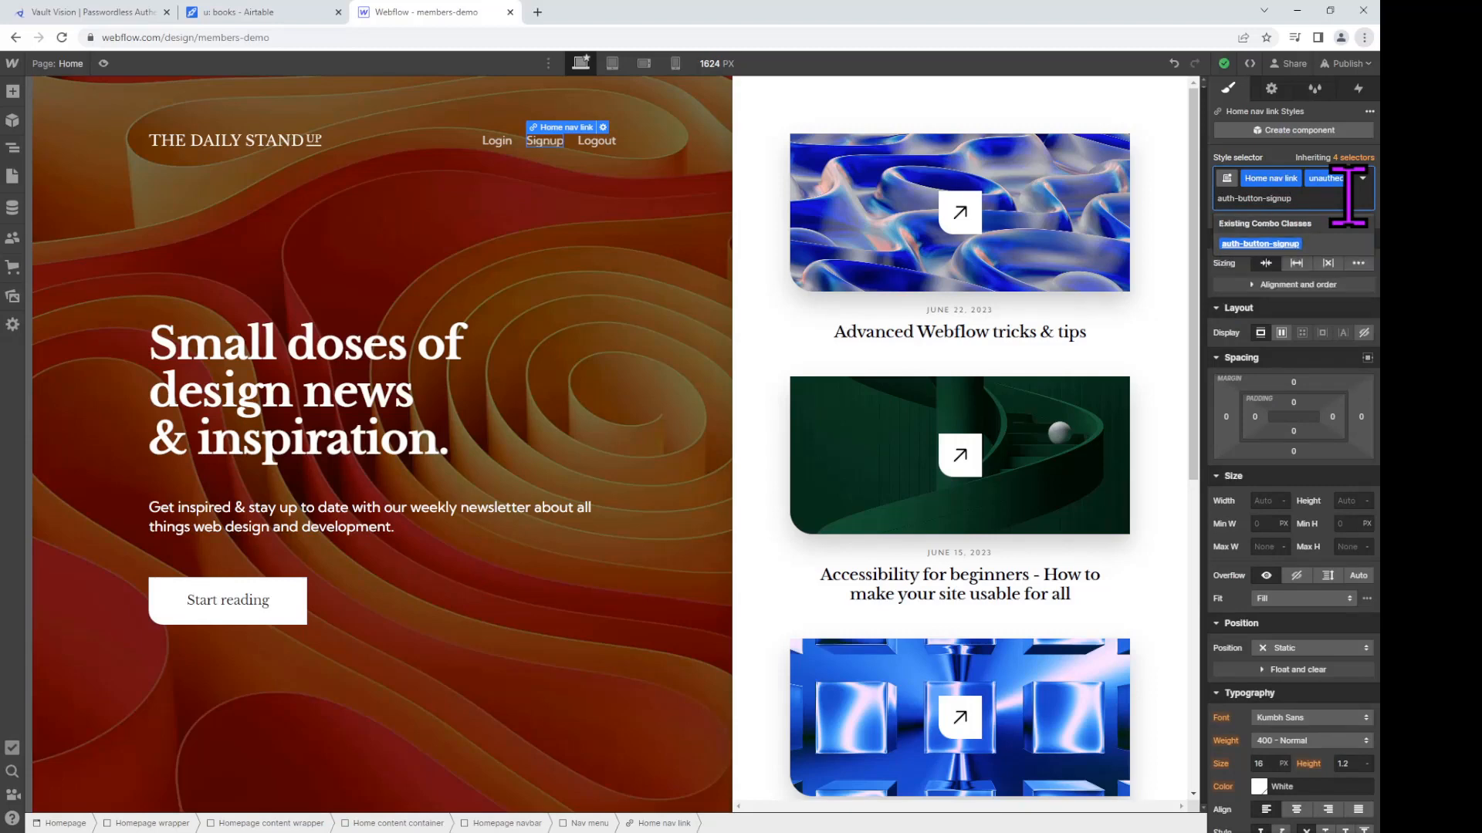
key("Return")
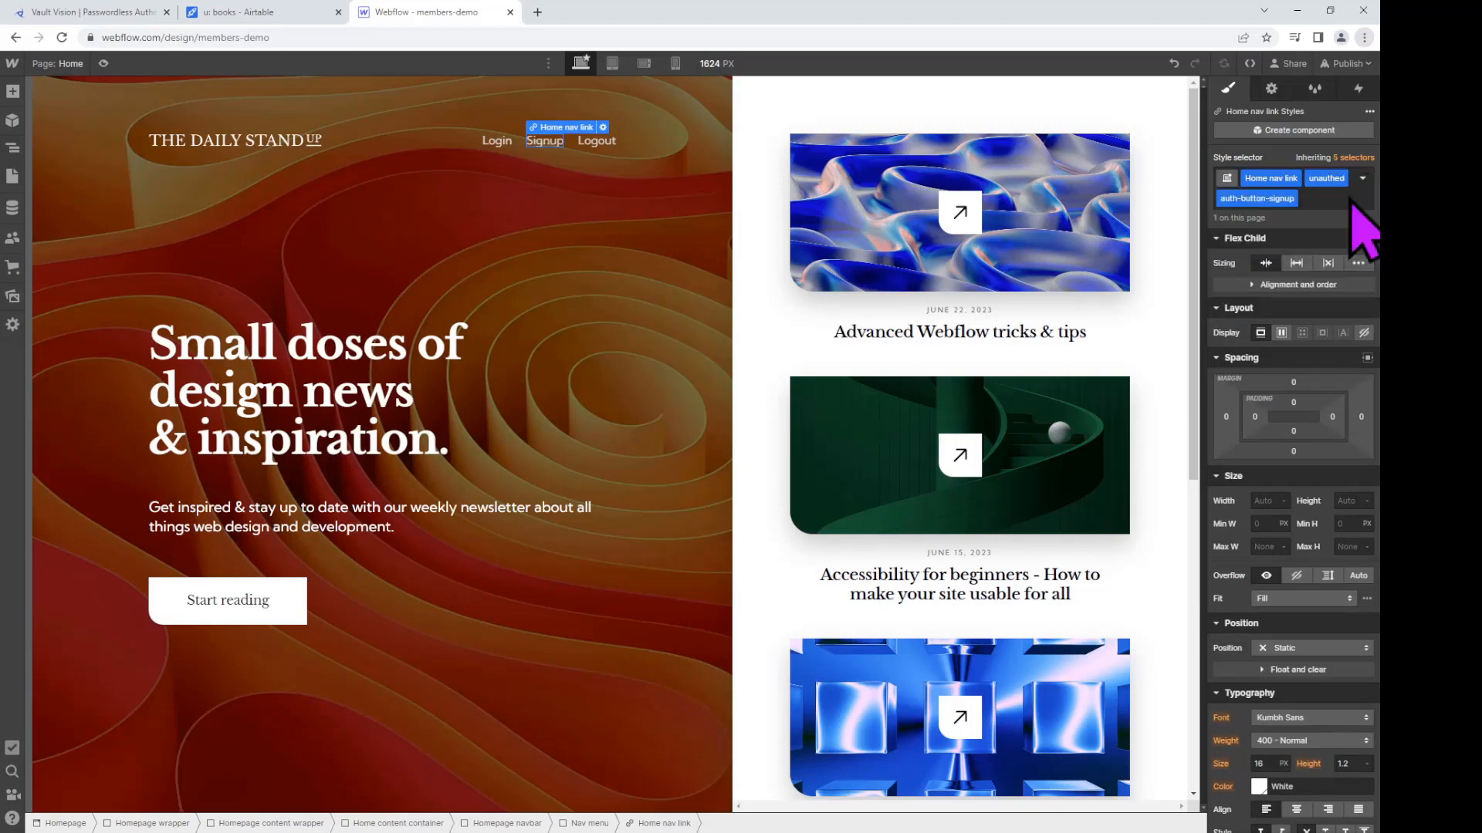
left_click(1348, 198)
type("d")
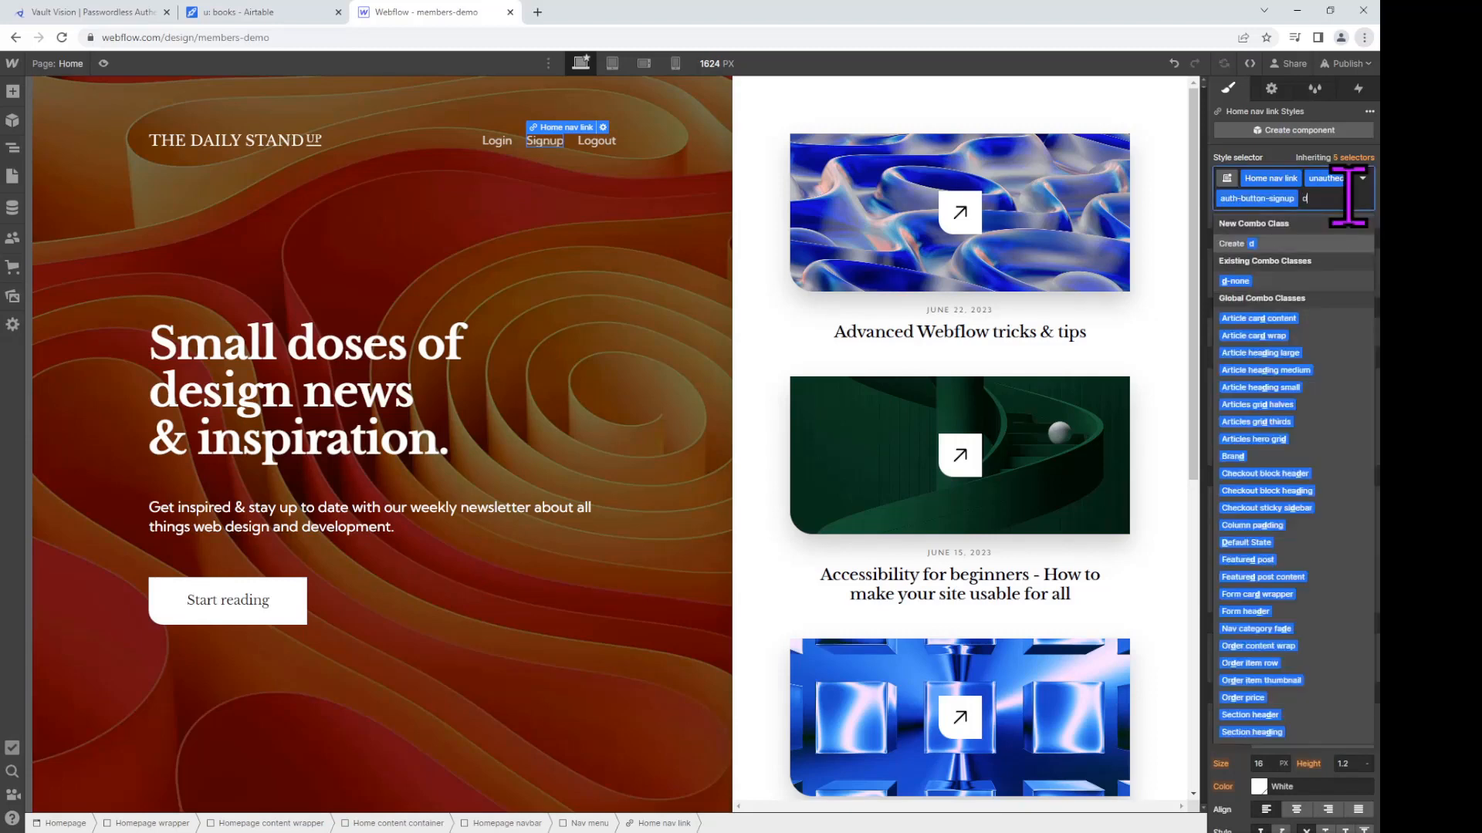
type("-none")
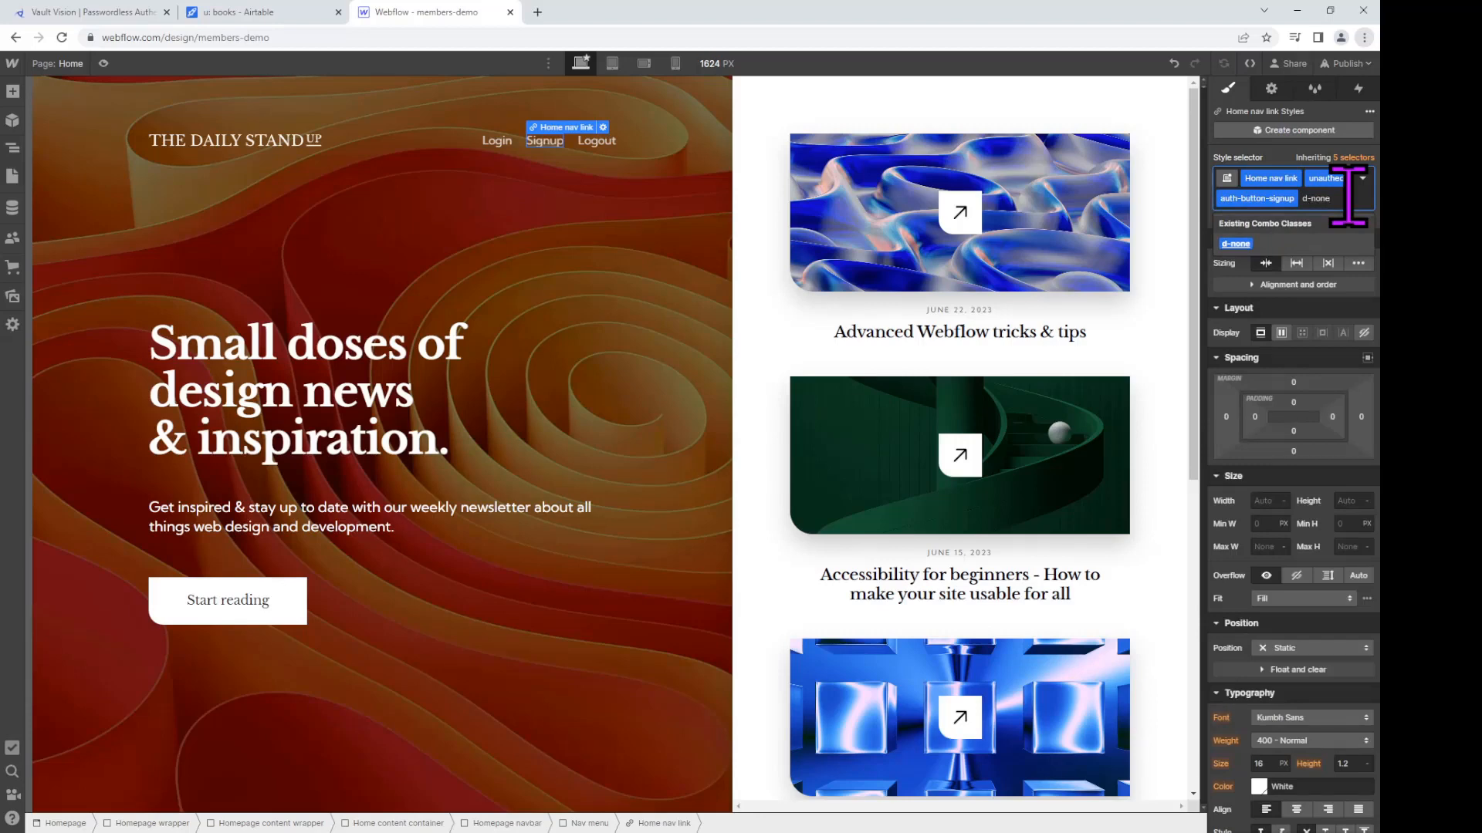
key("Return")
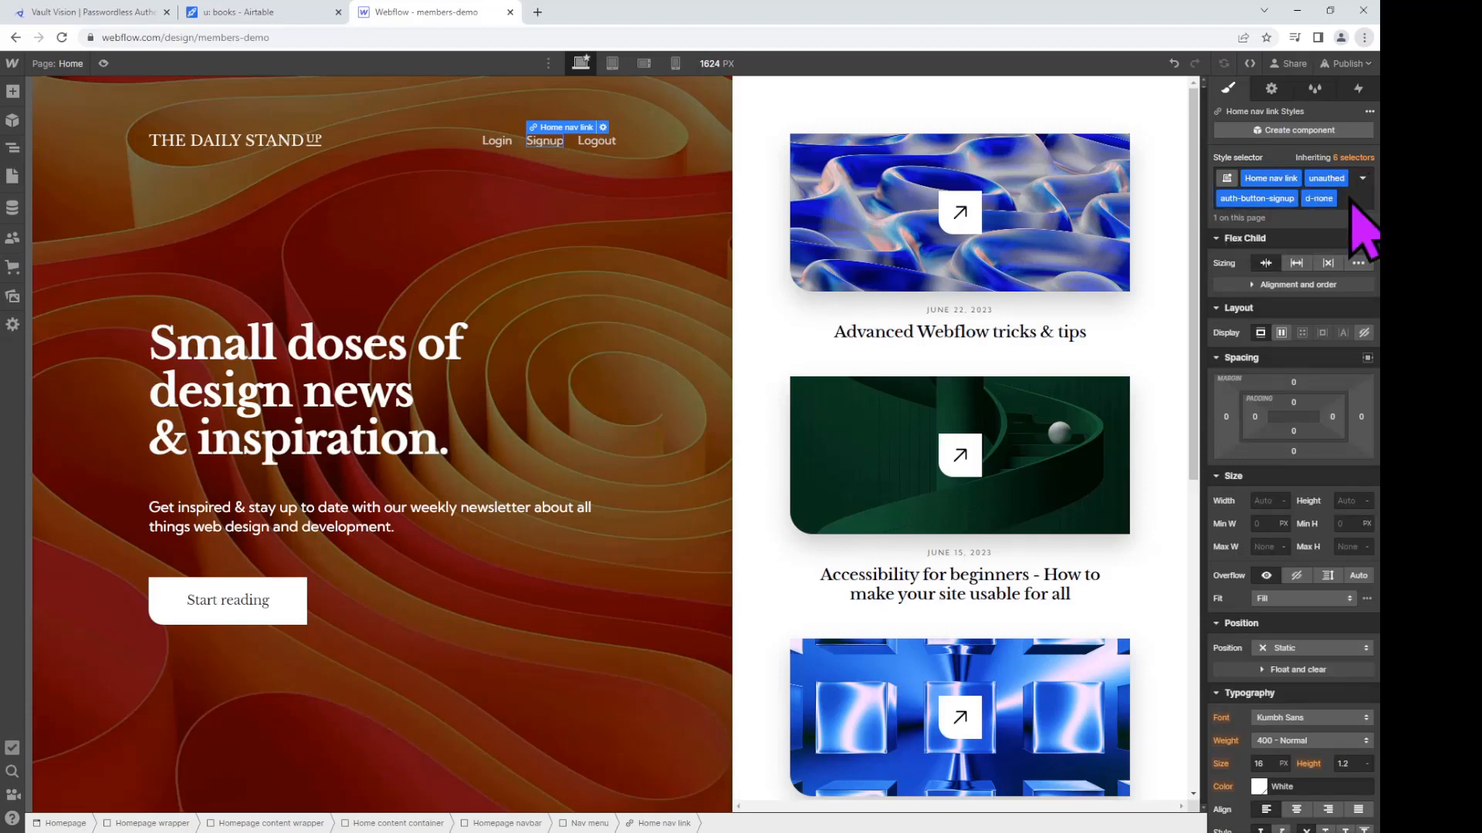
Step: Review the Login and Logout links' classes and bring up the publish destinations
left_click(502, 148)
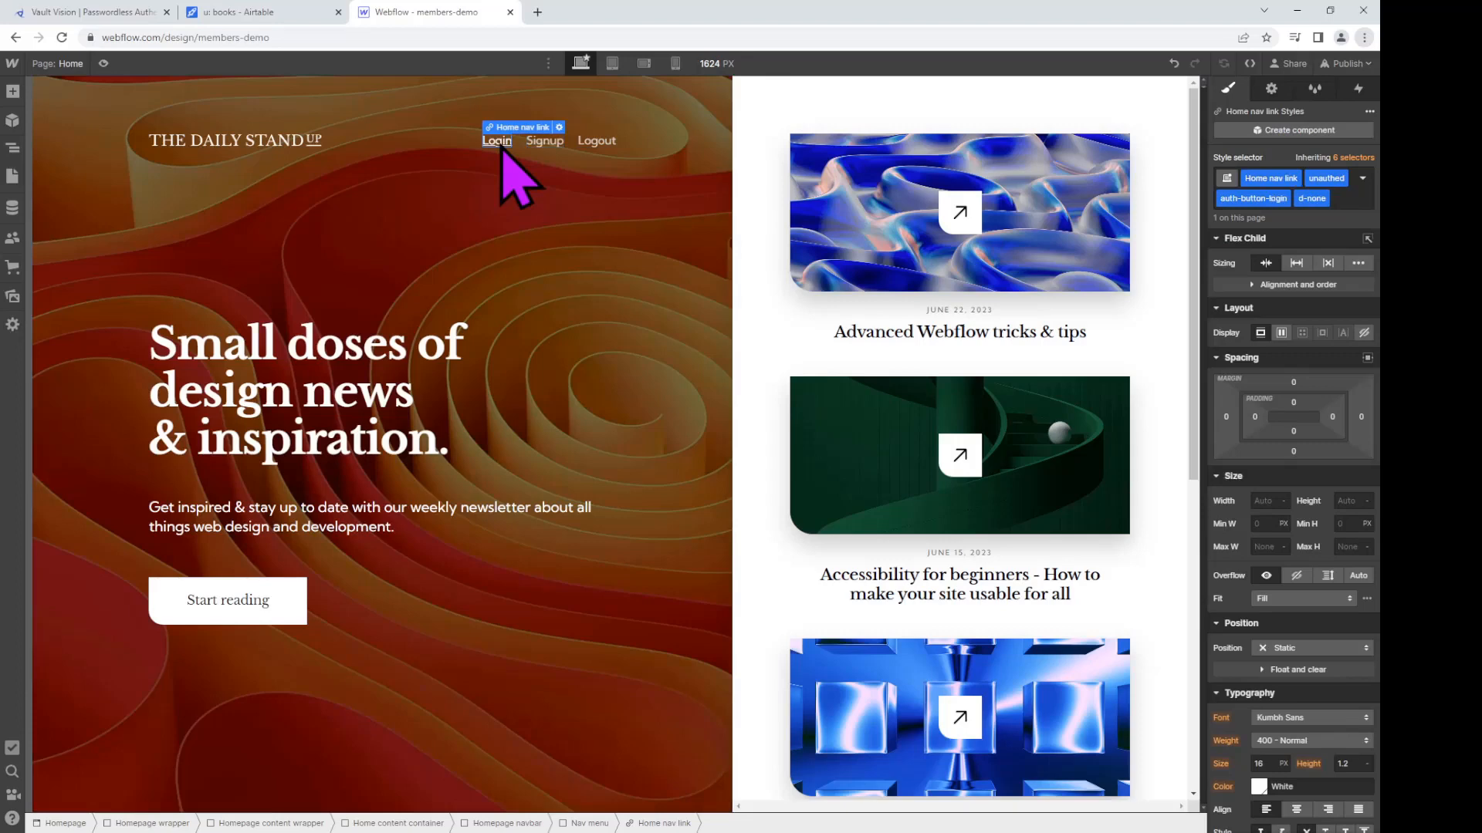
left_click(589, 144)
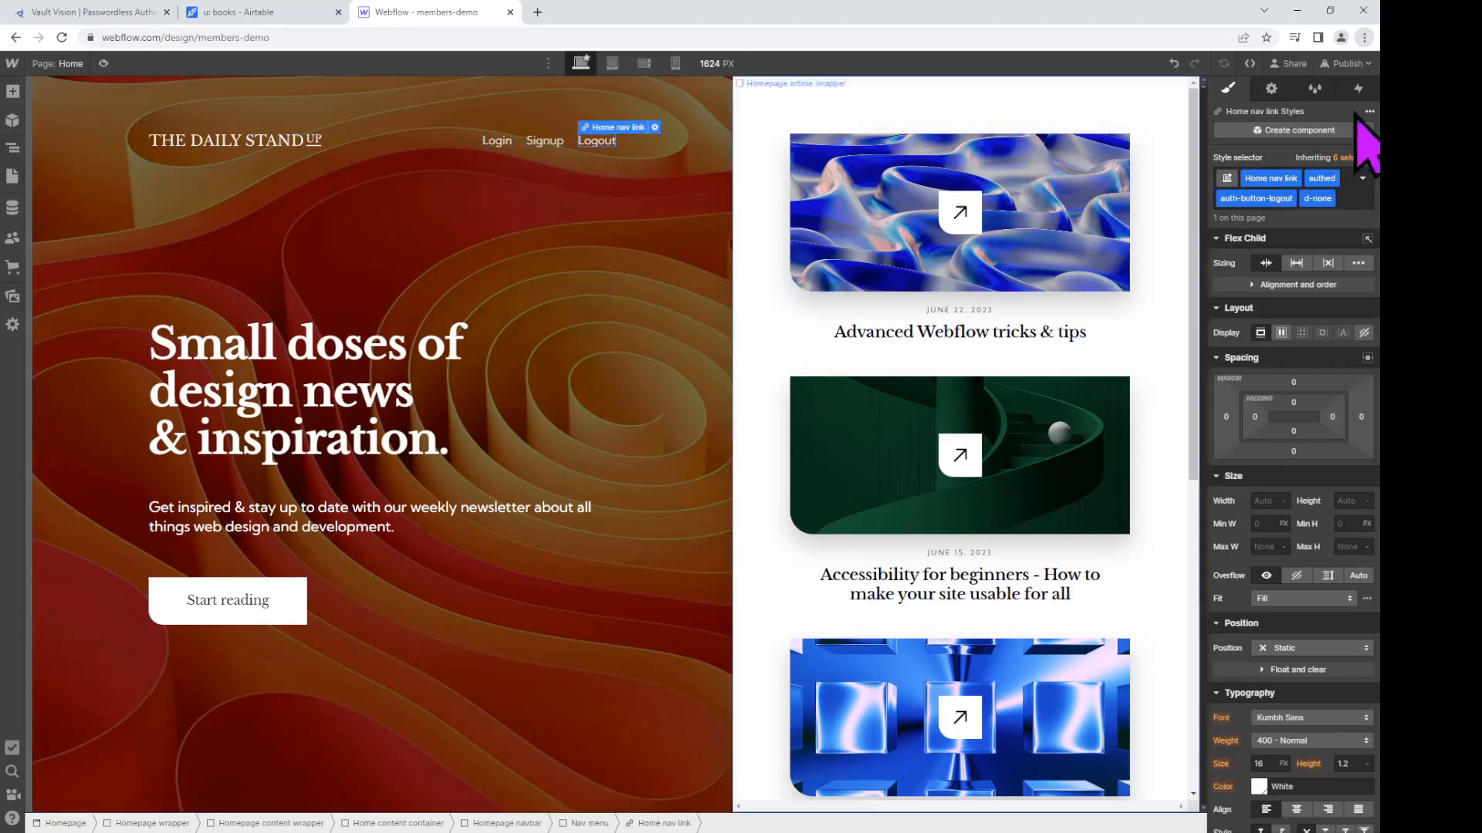
left_click(1351, 64)
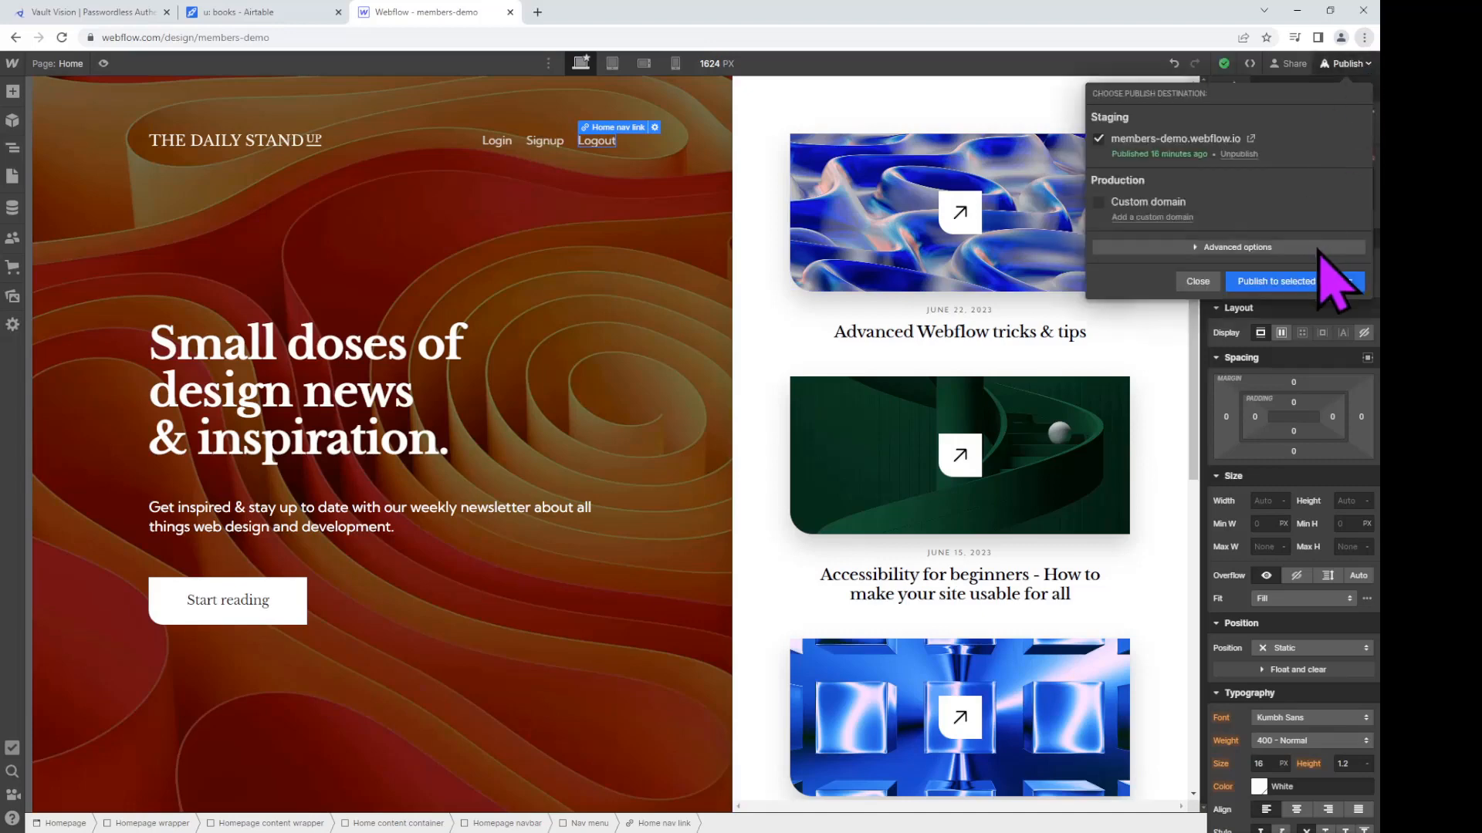
Step: Publish to the staging domain and open members-demo.webflow.io in a new tab
left_click(1320, 281)
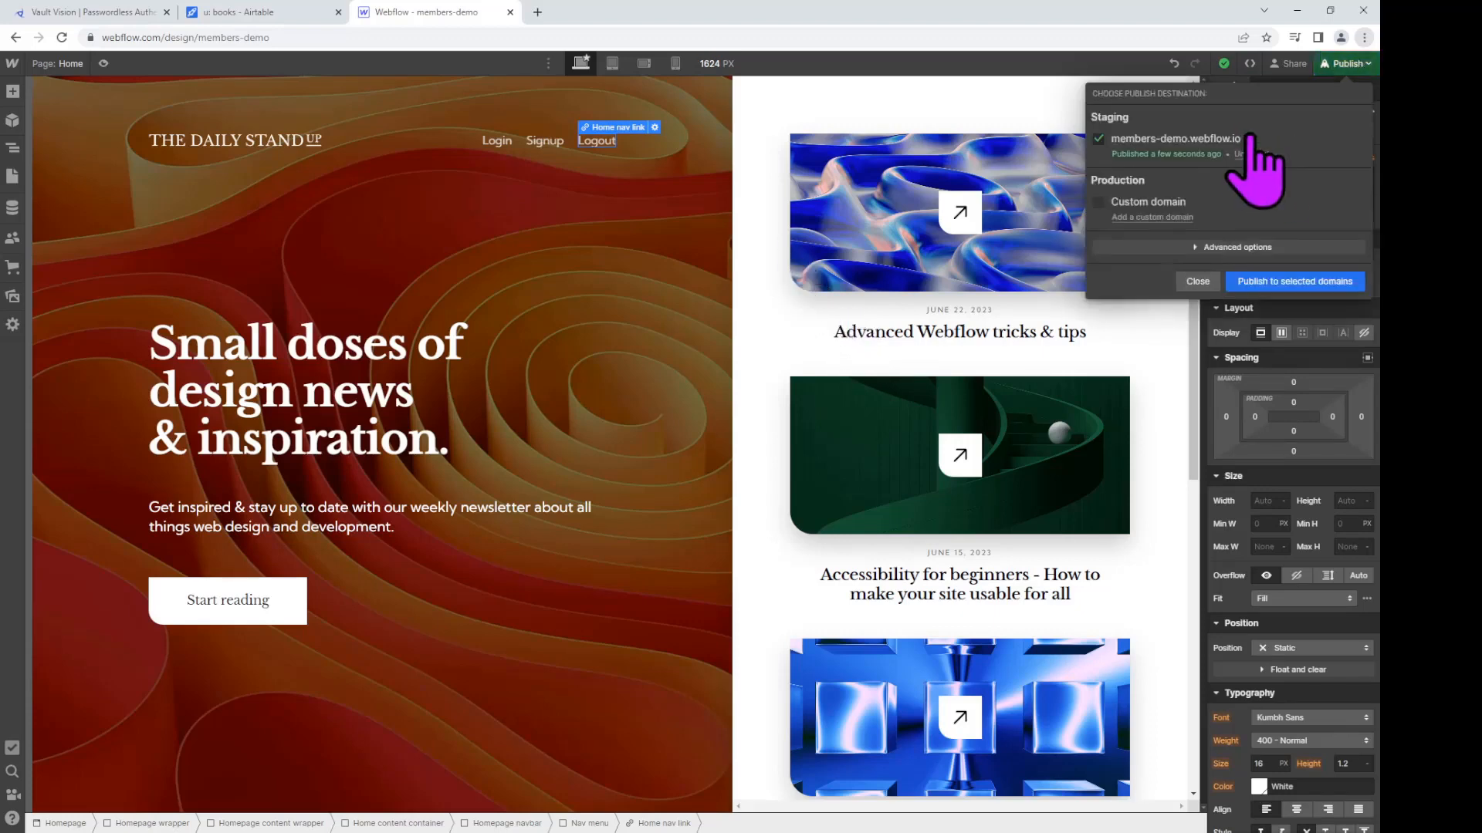
left_click(1244, 138)
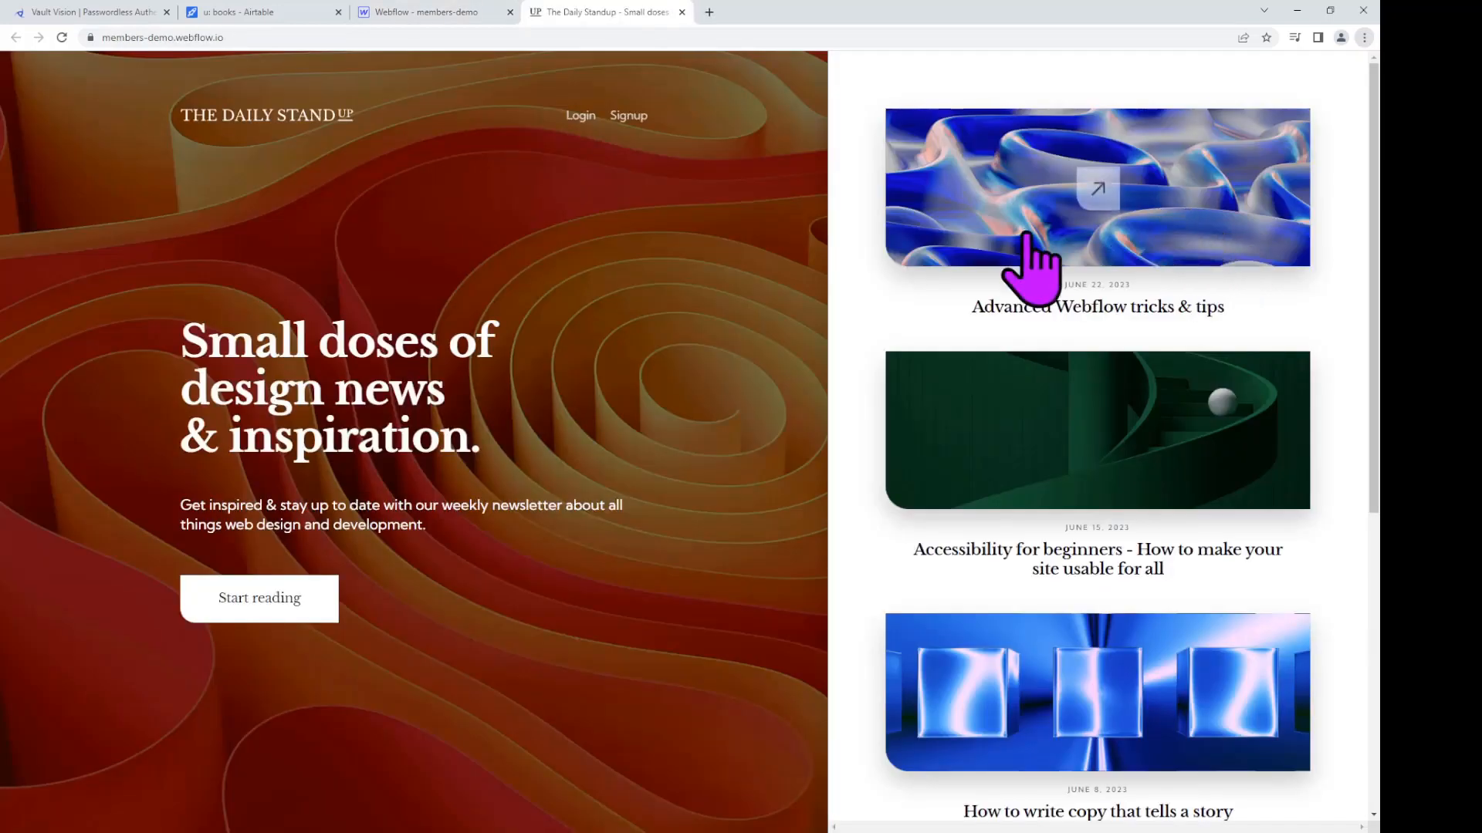
Step: Open the Signup page and start entering the member's email address
left_click(627, 117)
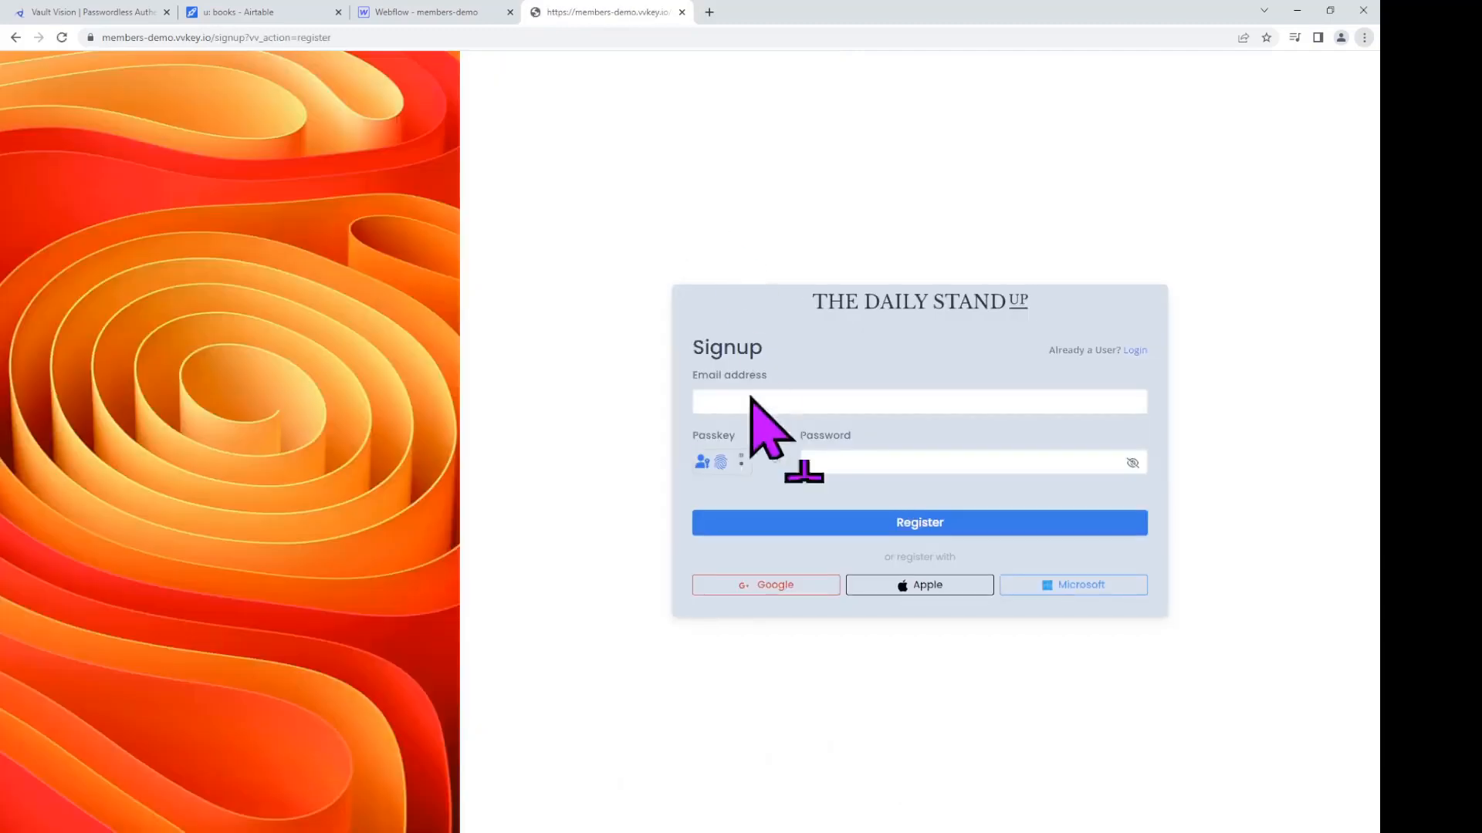
left_click(750, 402)
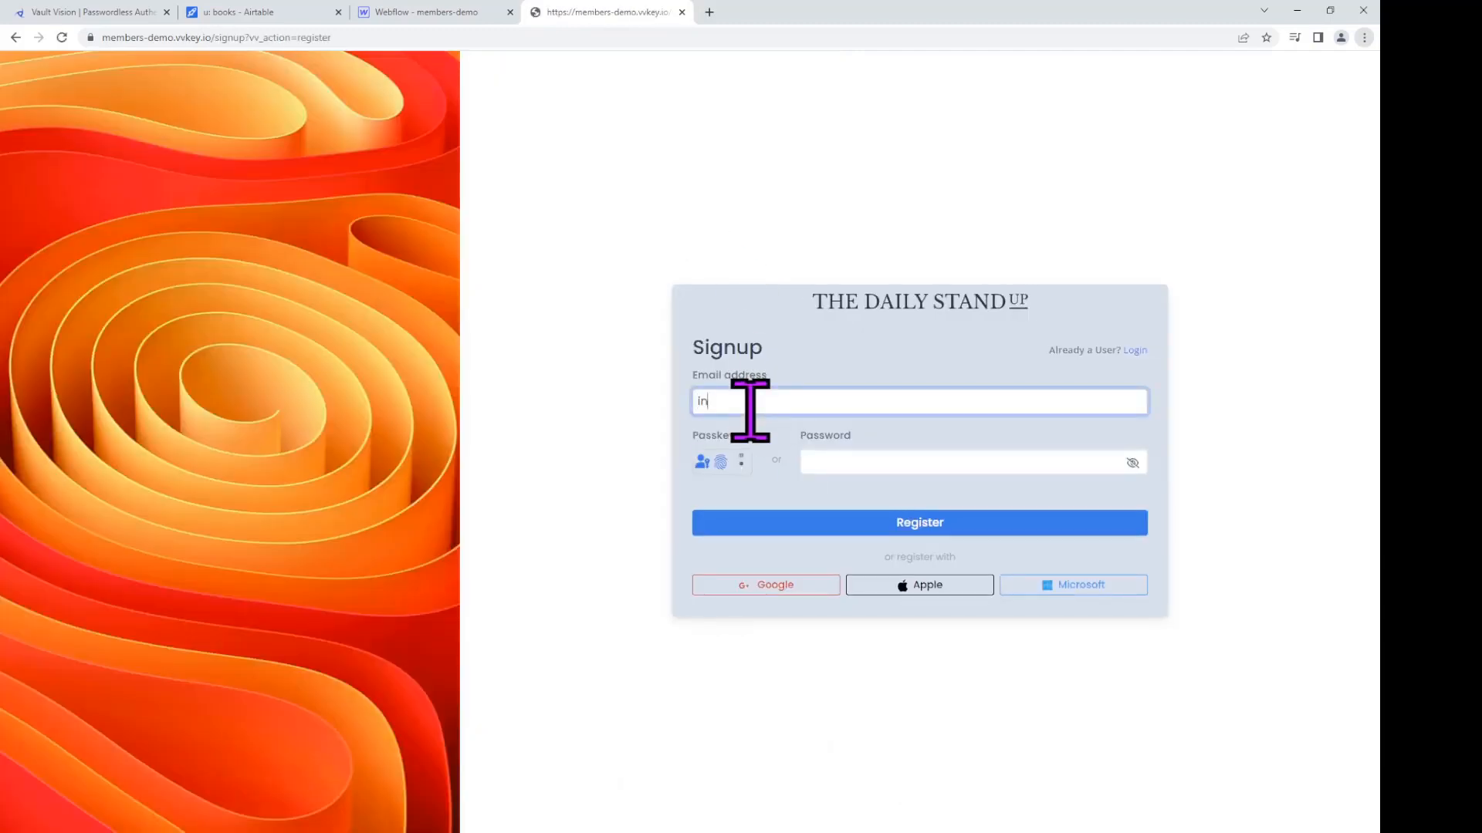
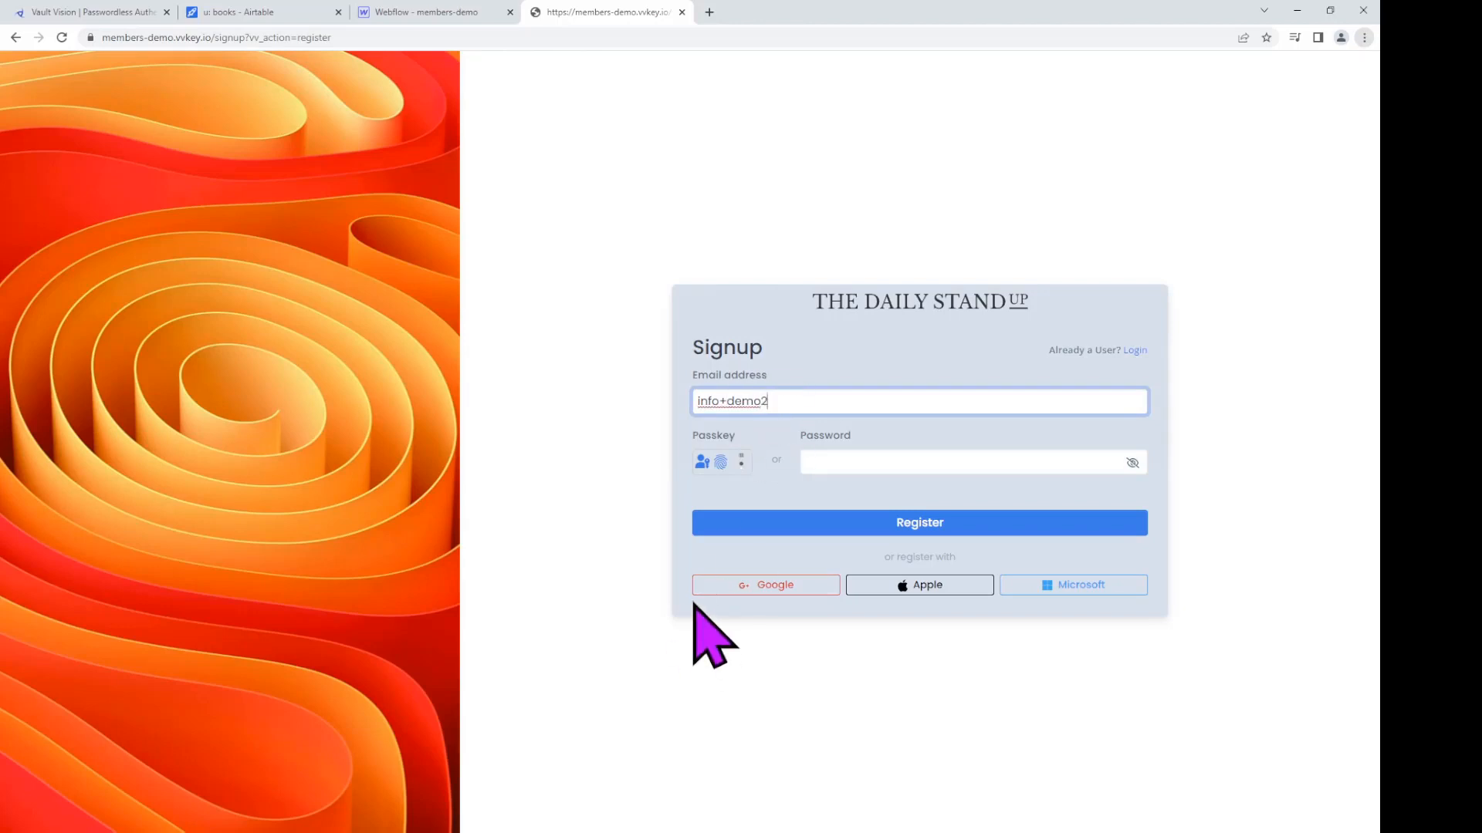
Step: Complete the email address and register the member with a passkey
left_click(726, 462)
left_click(820, 404)
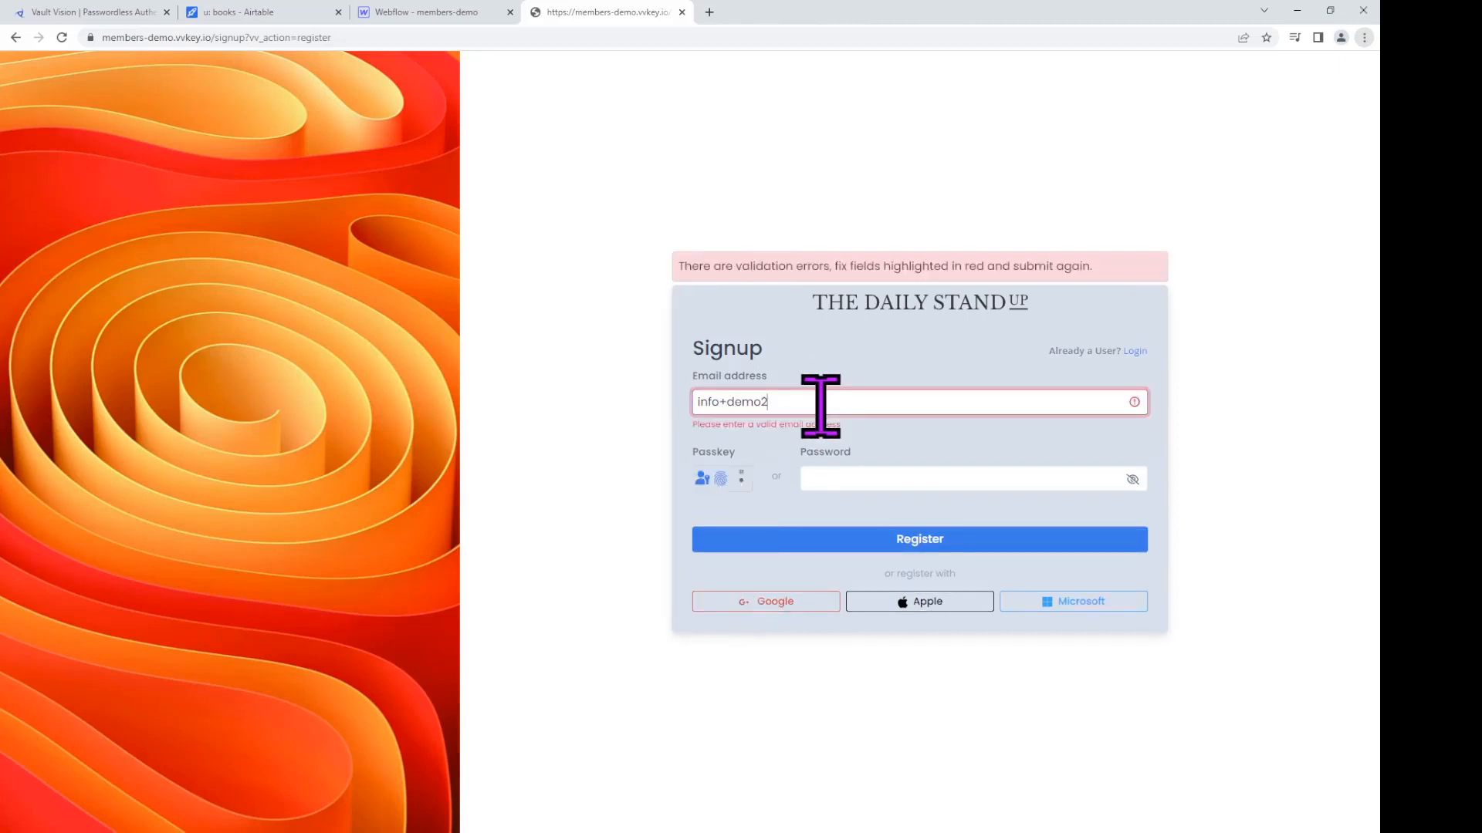
type("@vau")
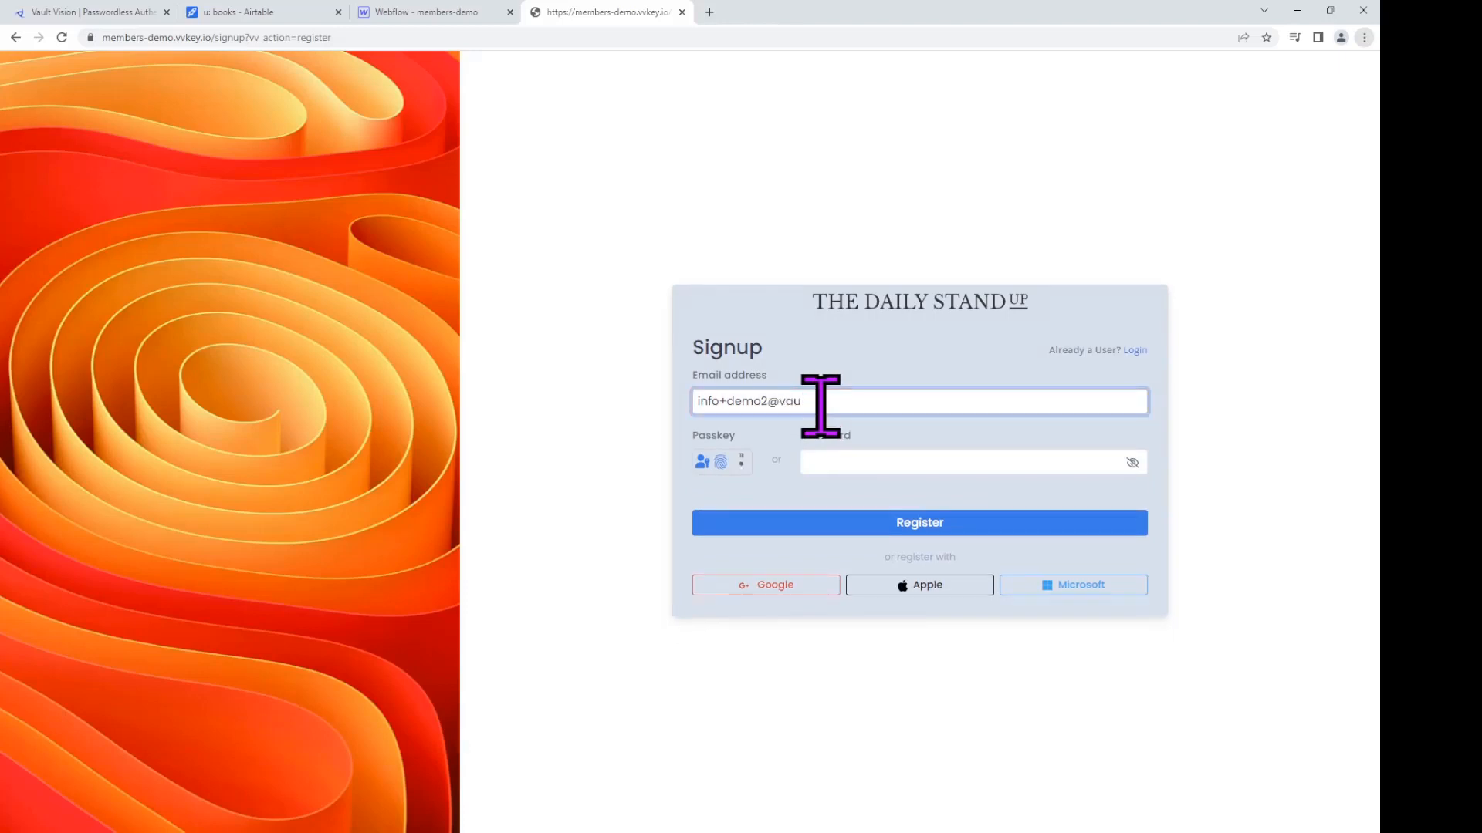
type("ltvision.com")
left_click(721, 463)
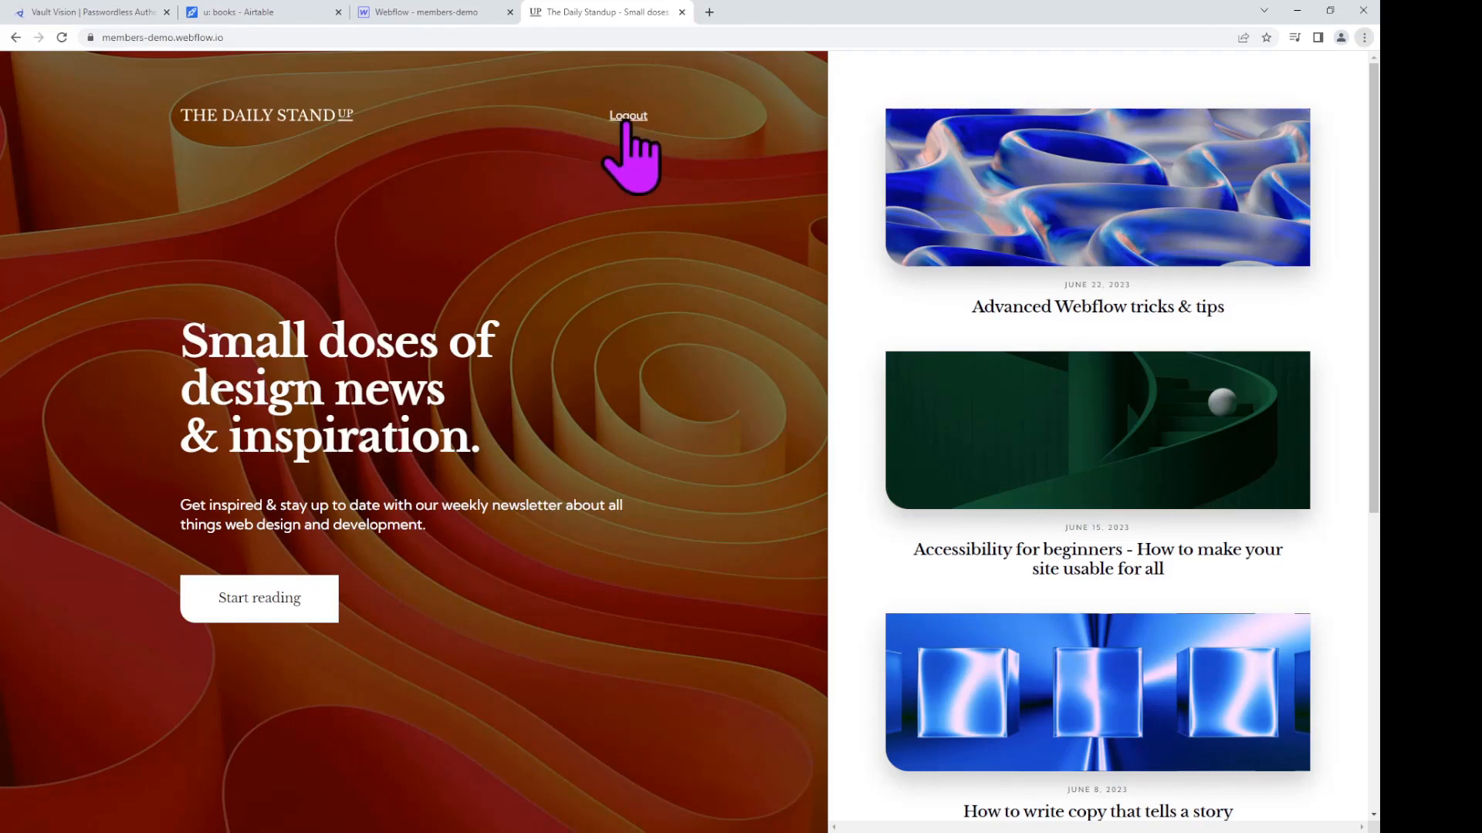
Step: Log out, log back in with the member's email and passkey, then return to Webflow
left_click(627, 117)
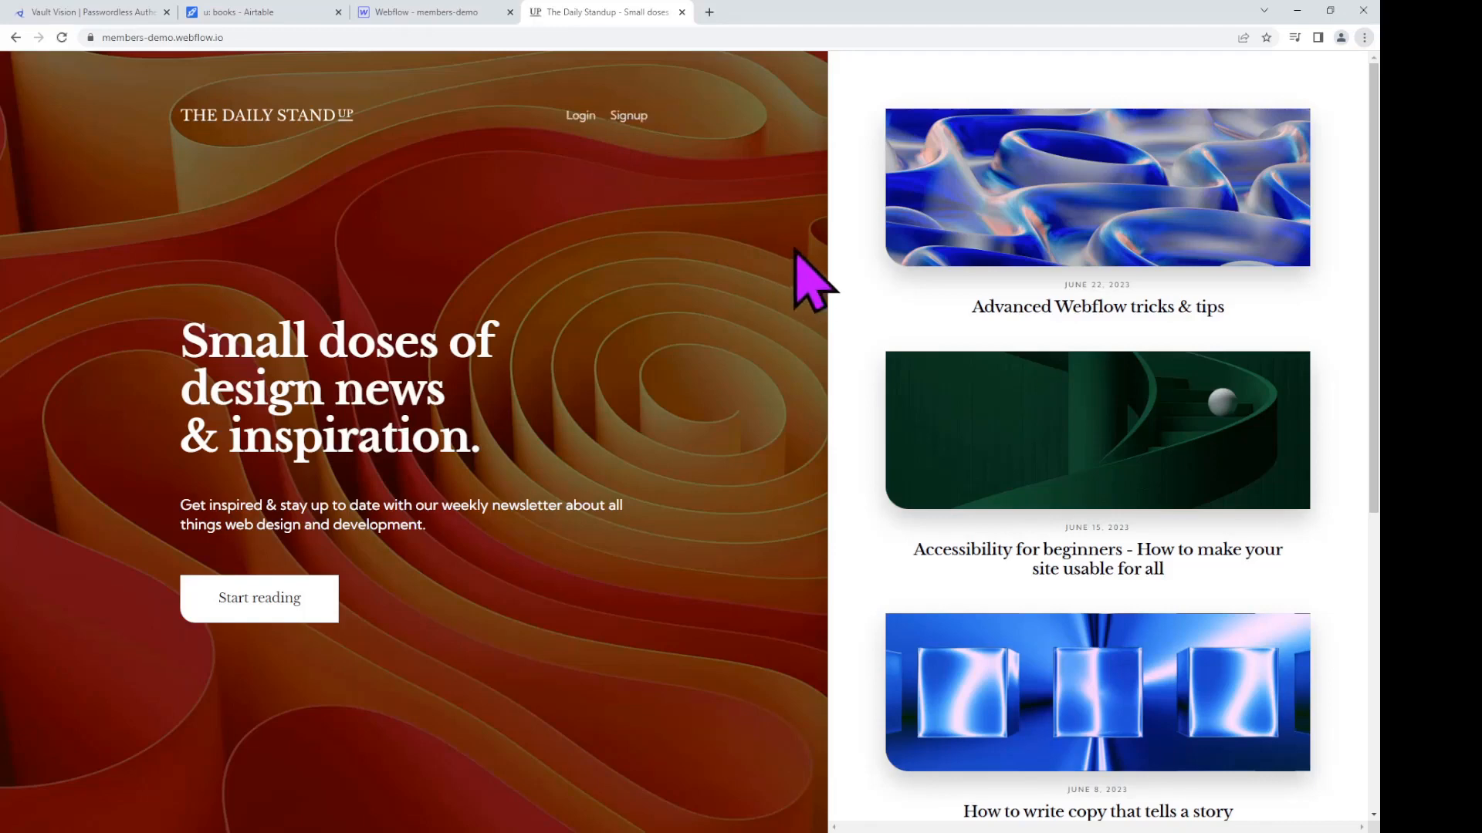
left_click(584, 116)
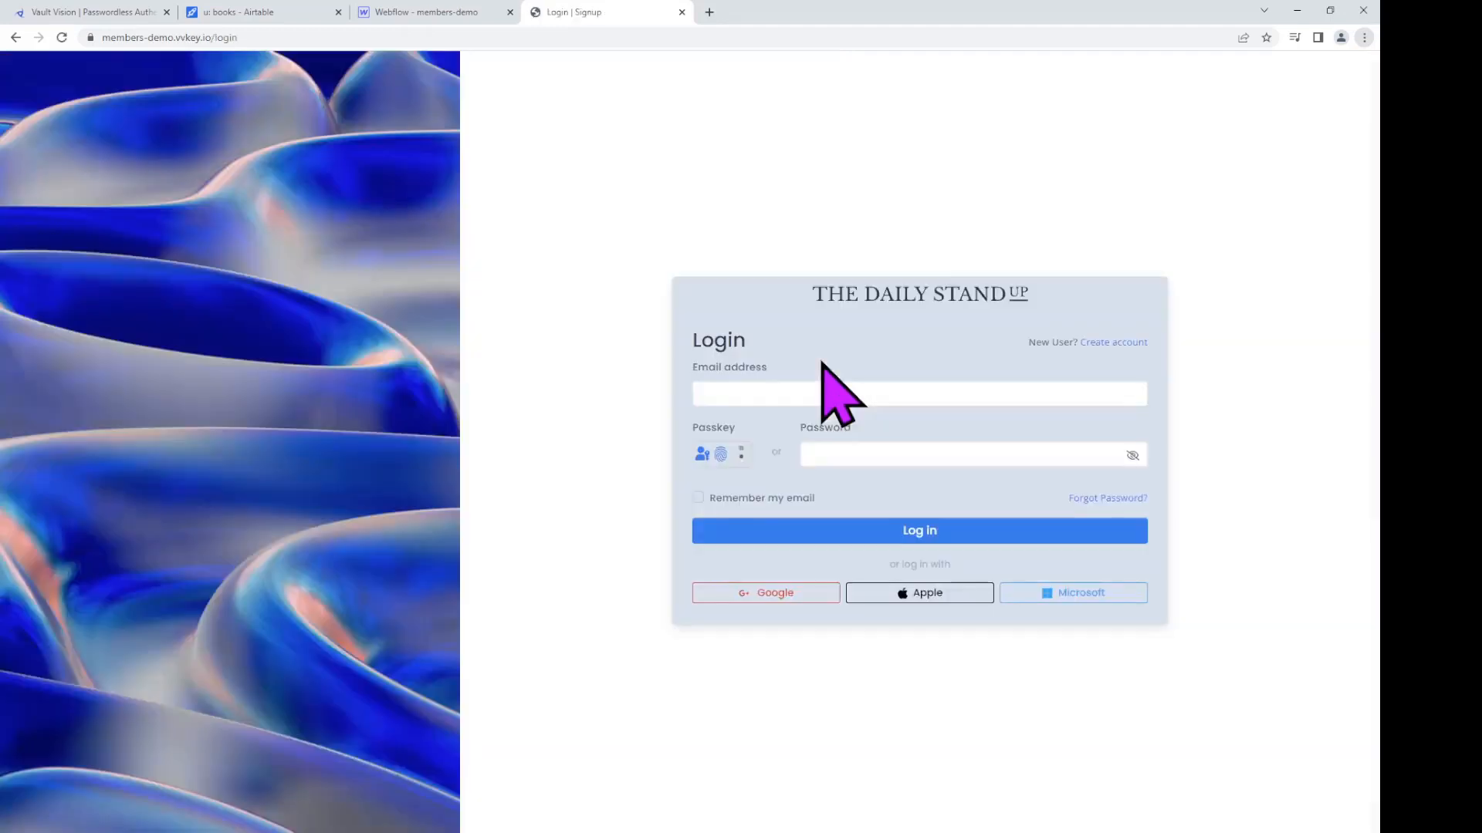
left_click(818, 392)
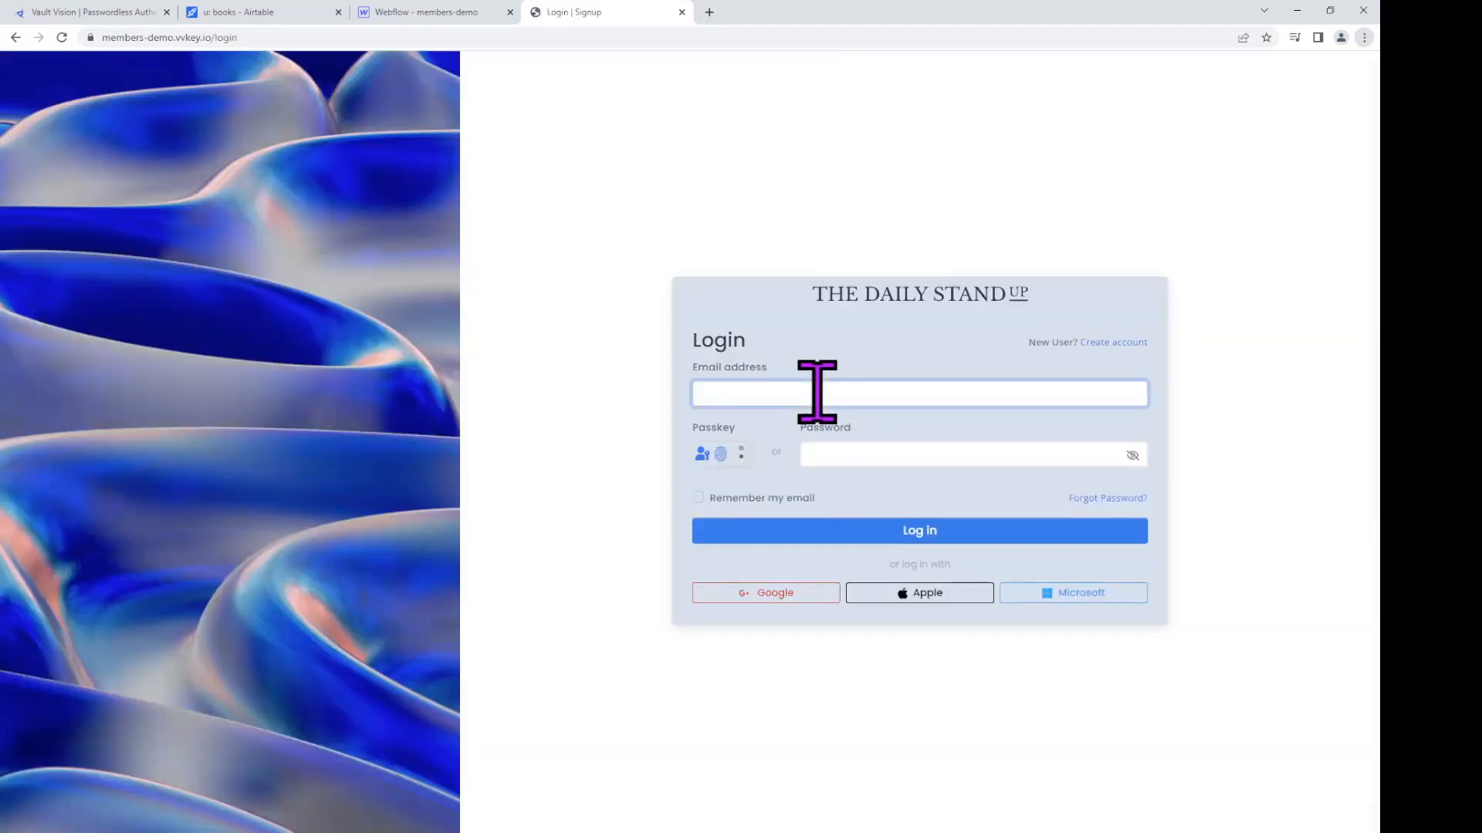
left_click(719, 457)
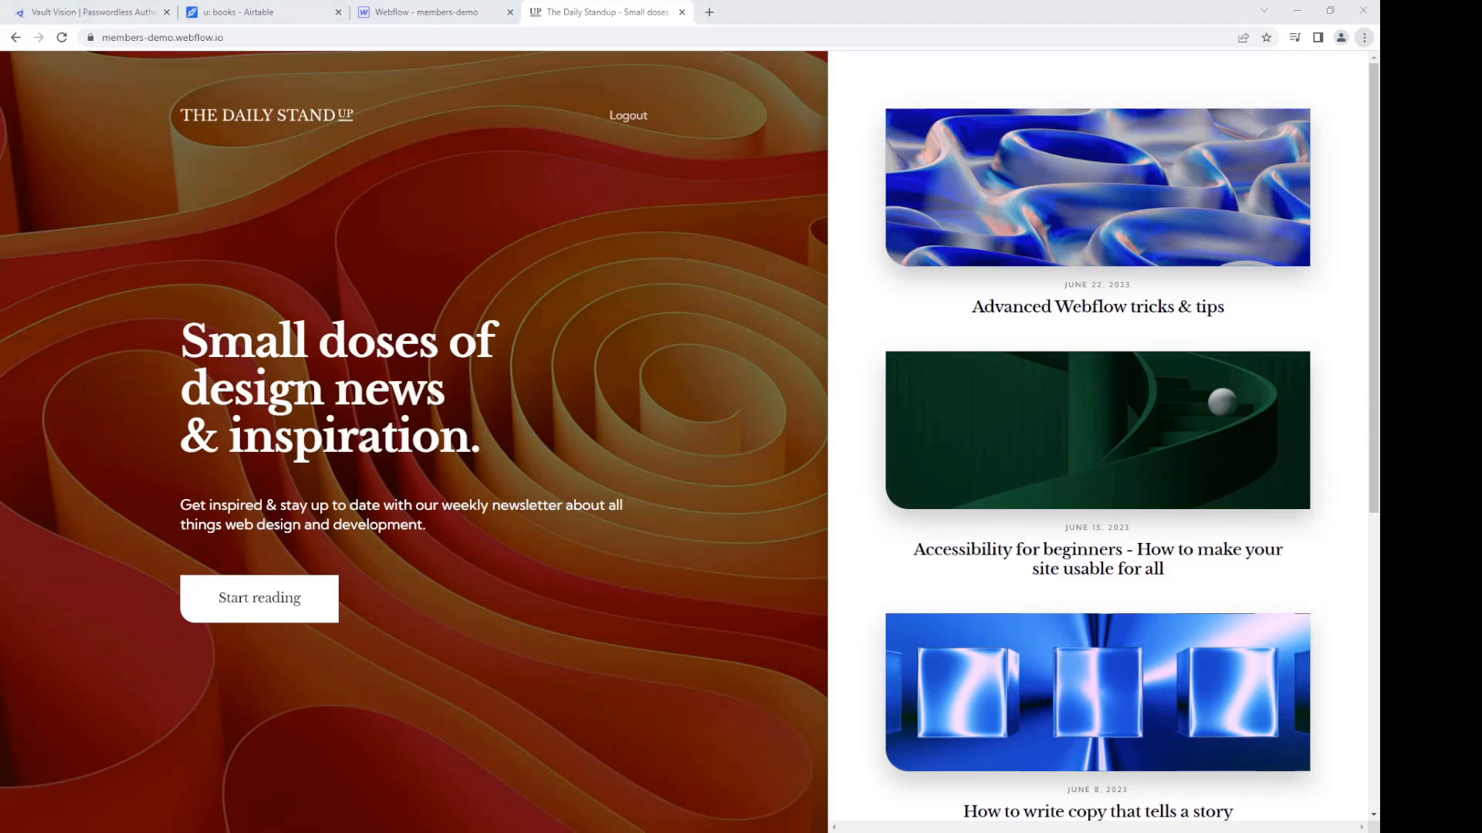
left_click(474, 18)
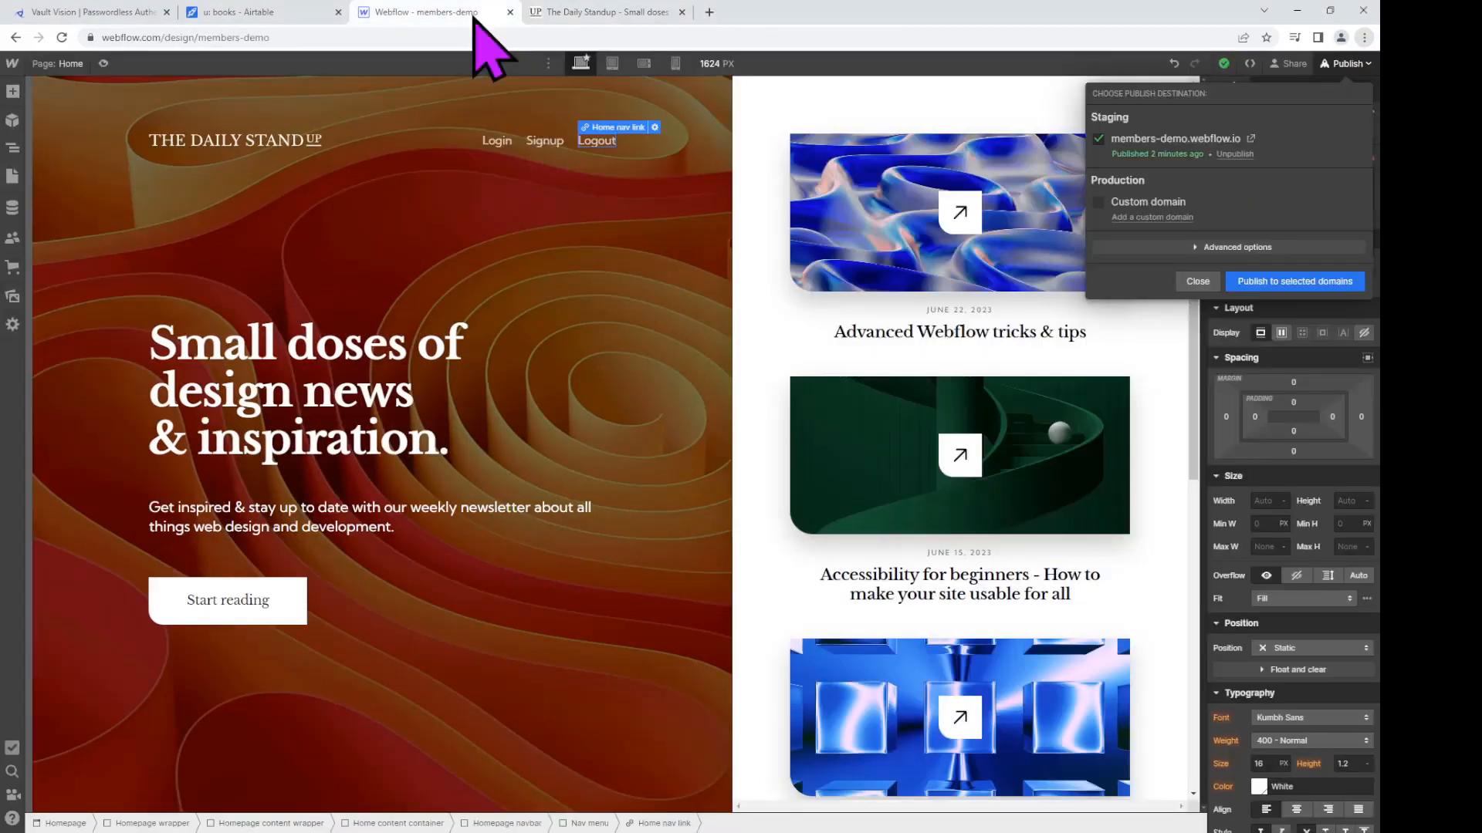
Step: Duplicate the Home page from the Pages panel and name the copy 'gated'
left_click(1192, 281)
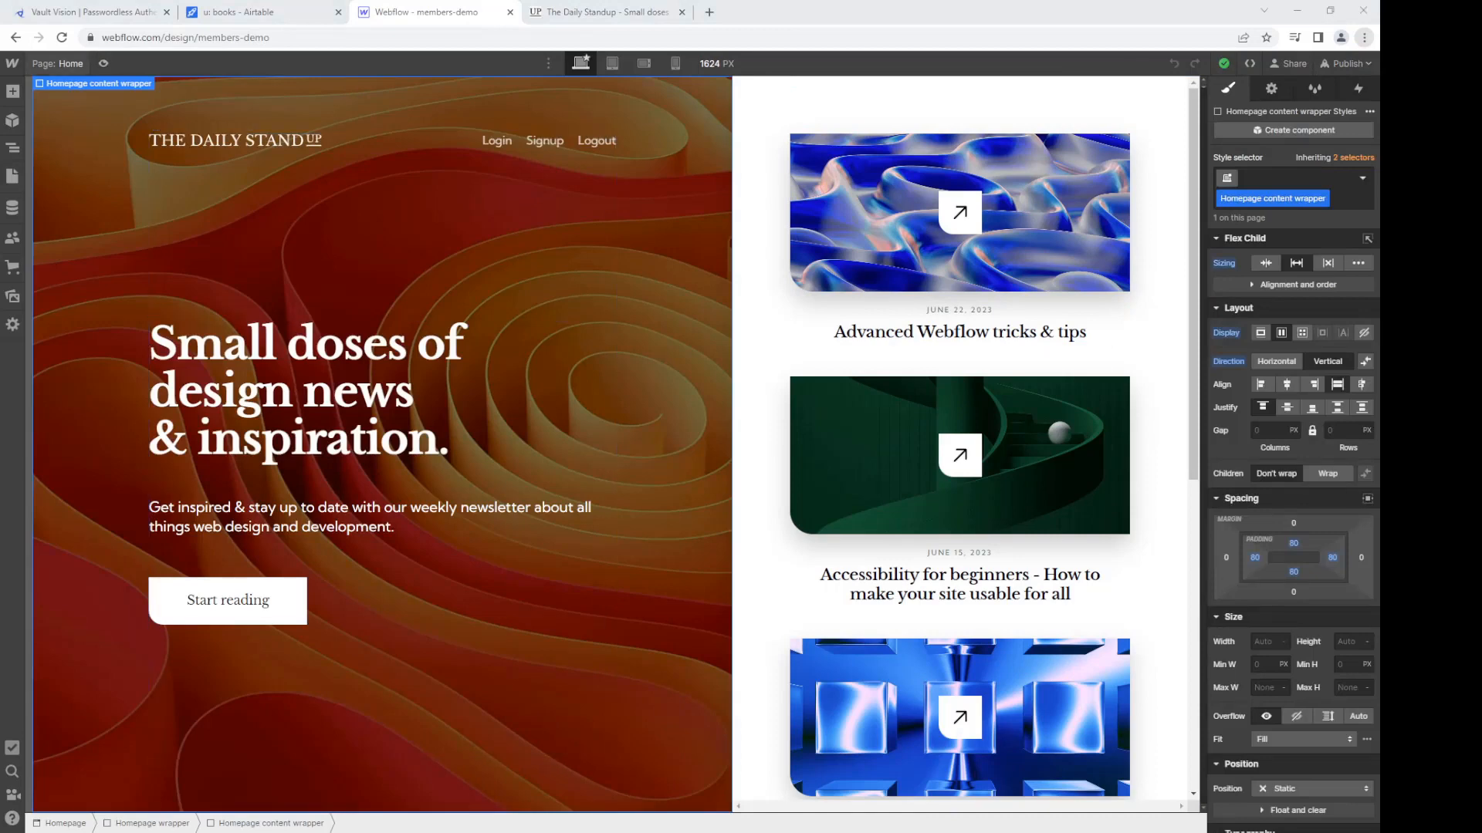
left_click(74, 64)
mouse_move(126, 170)
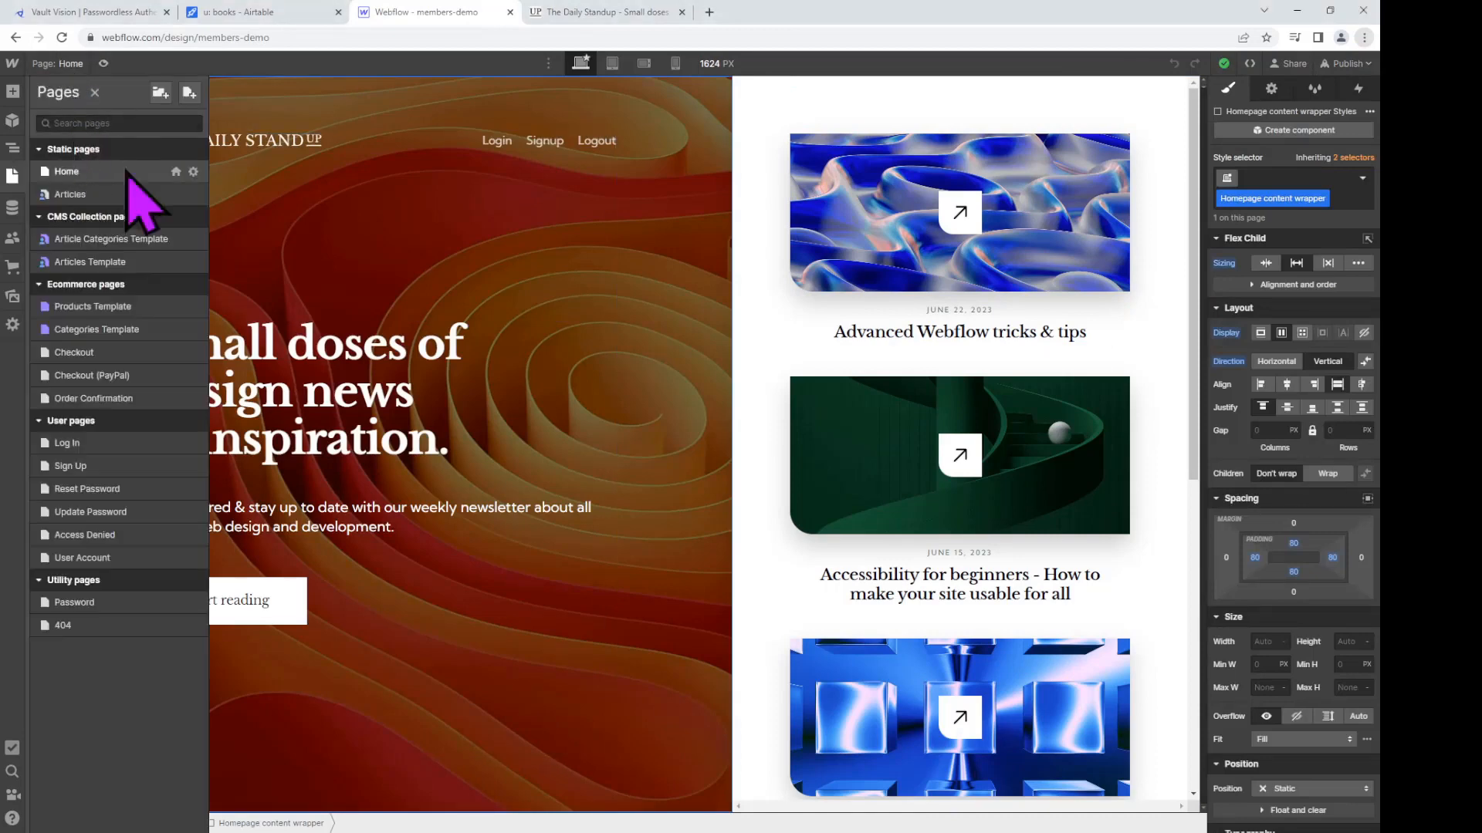
left_click(195, 172)
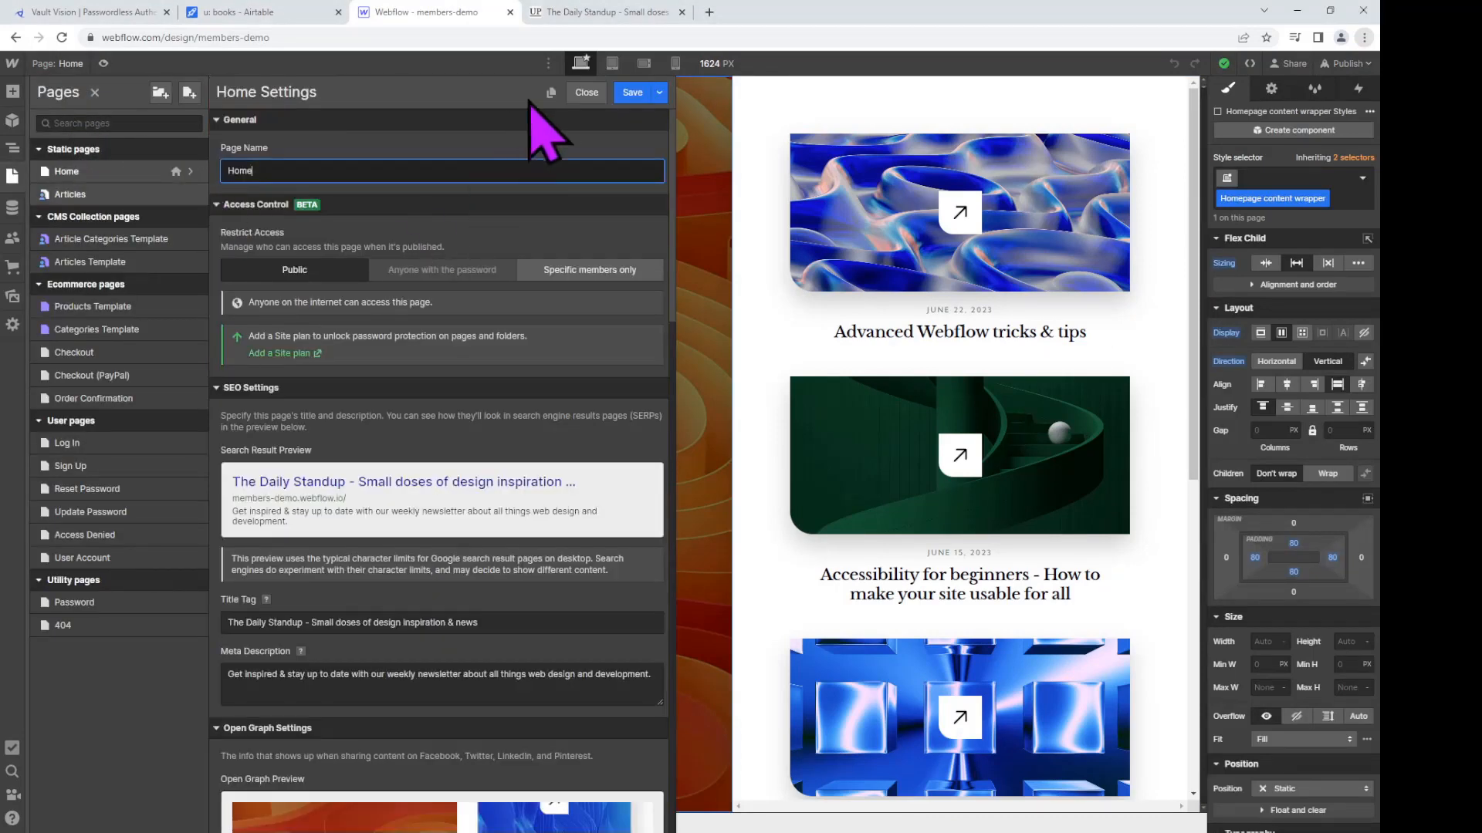
left_click(552, 94)
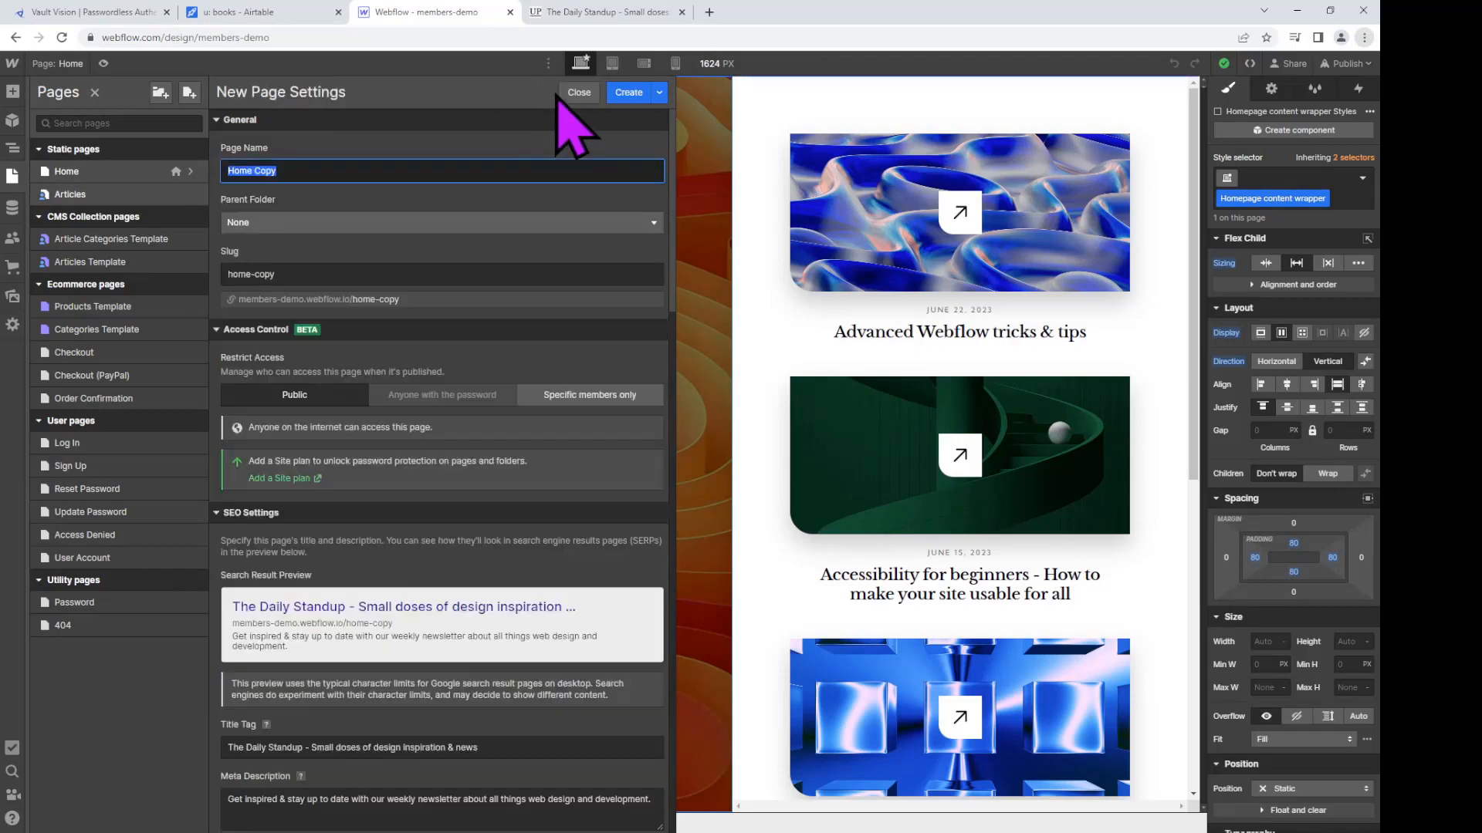
type("gated")
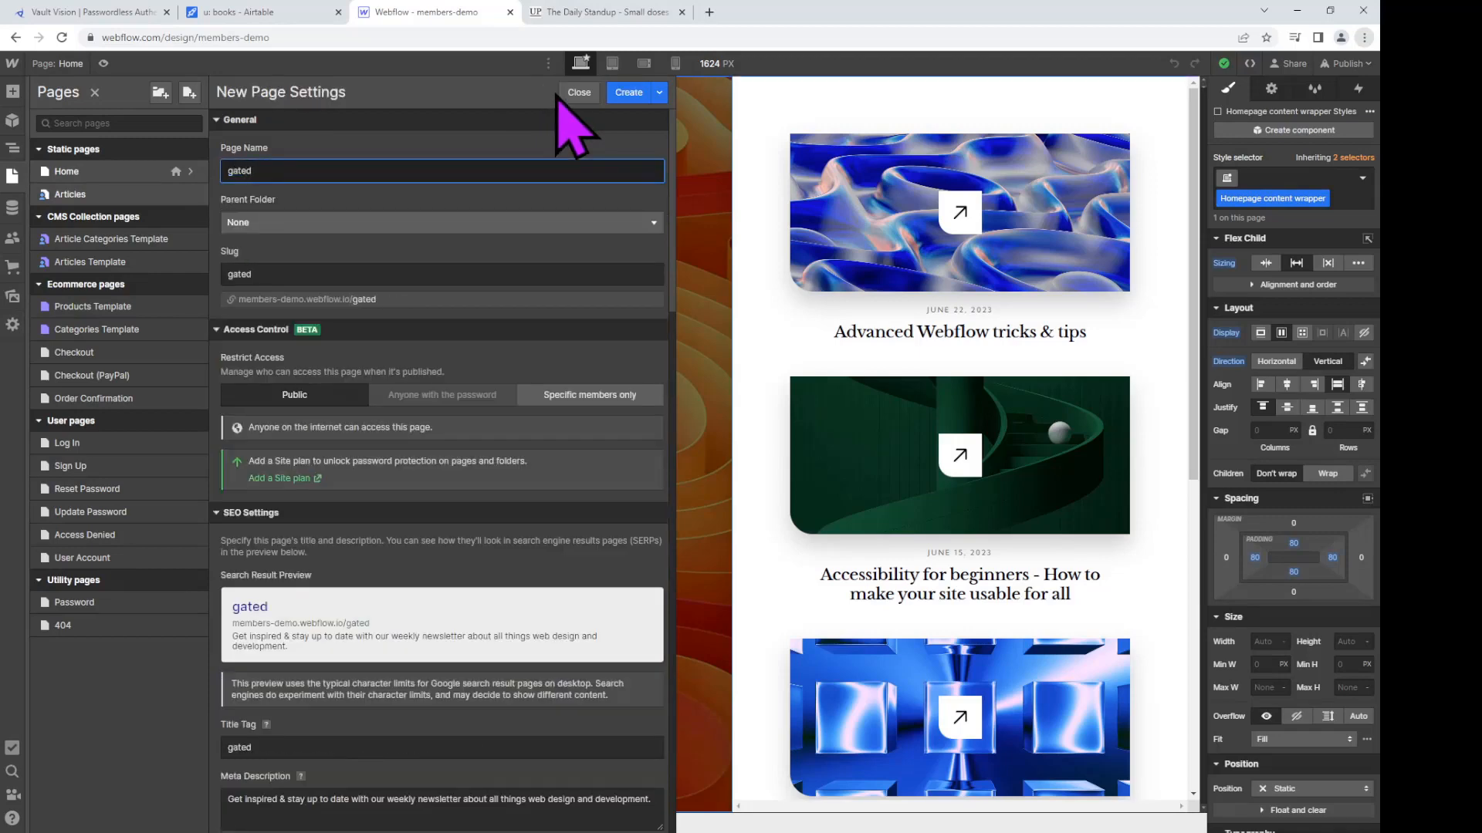
left_click(629, 93)
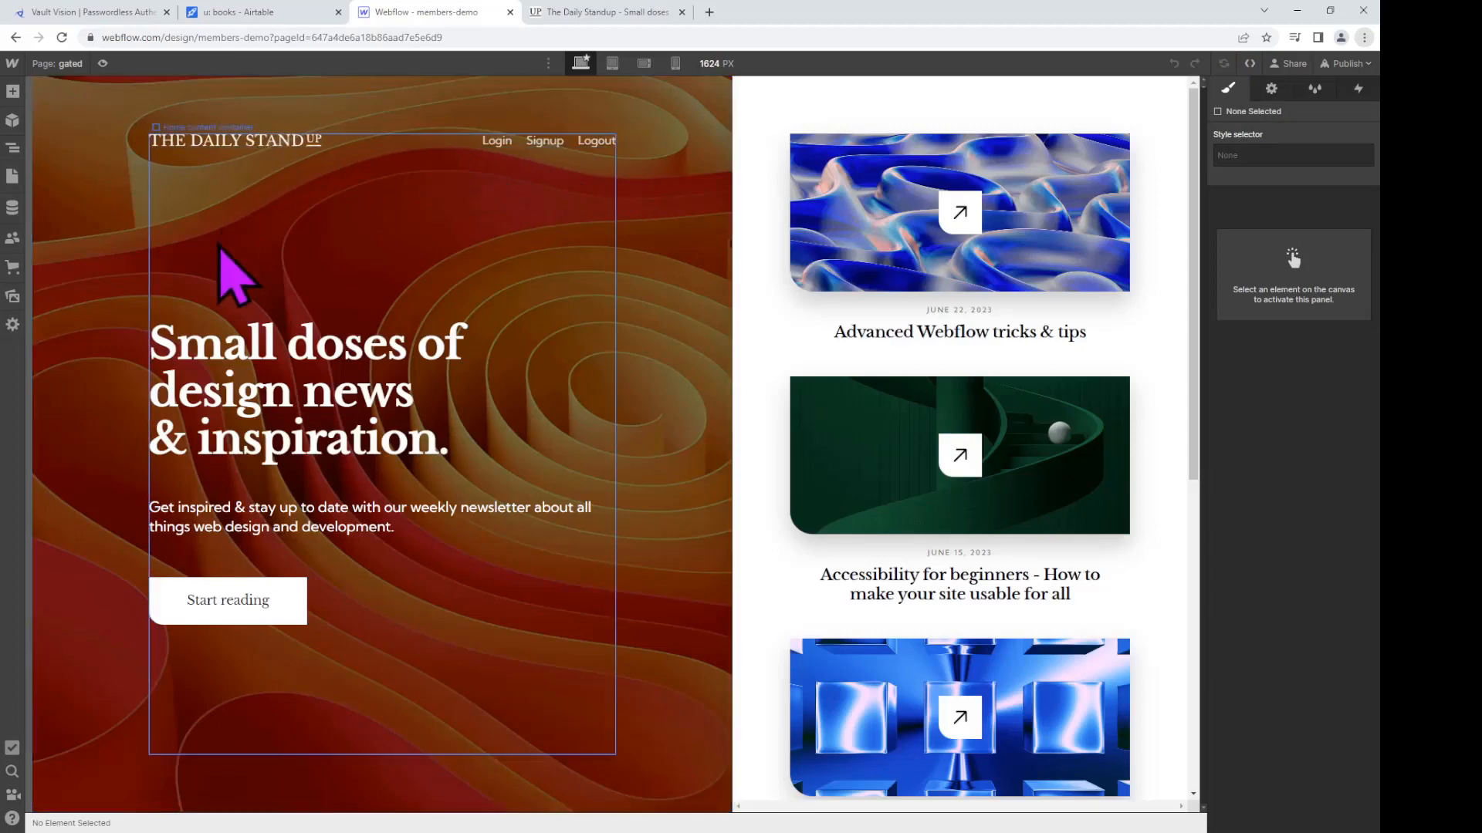
Step: Rewrite the 'Small doses of design news' hero heading as 'Gated Content to the Right... Login to See'
left_click(300, 403)
double_click(294, 390)
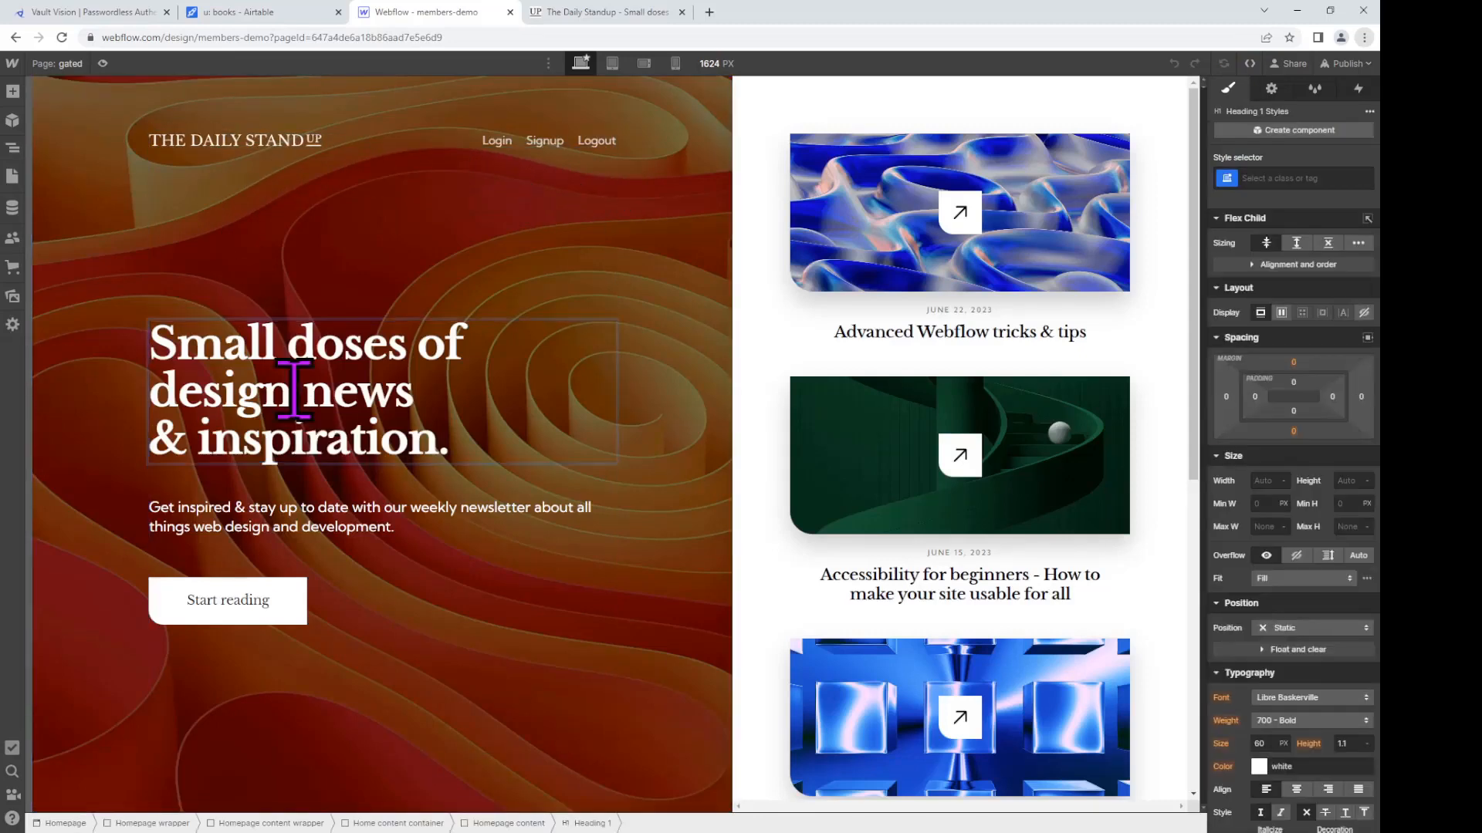
key("Delete")
key("Delete")
key("Delete")
key("Delete")
key("Delete")
type("s")
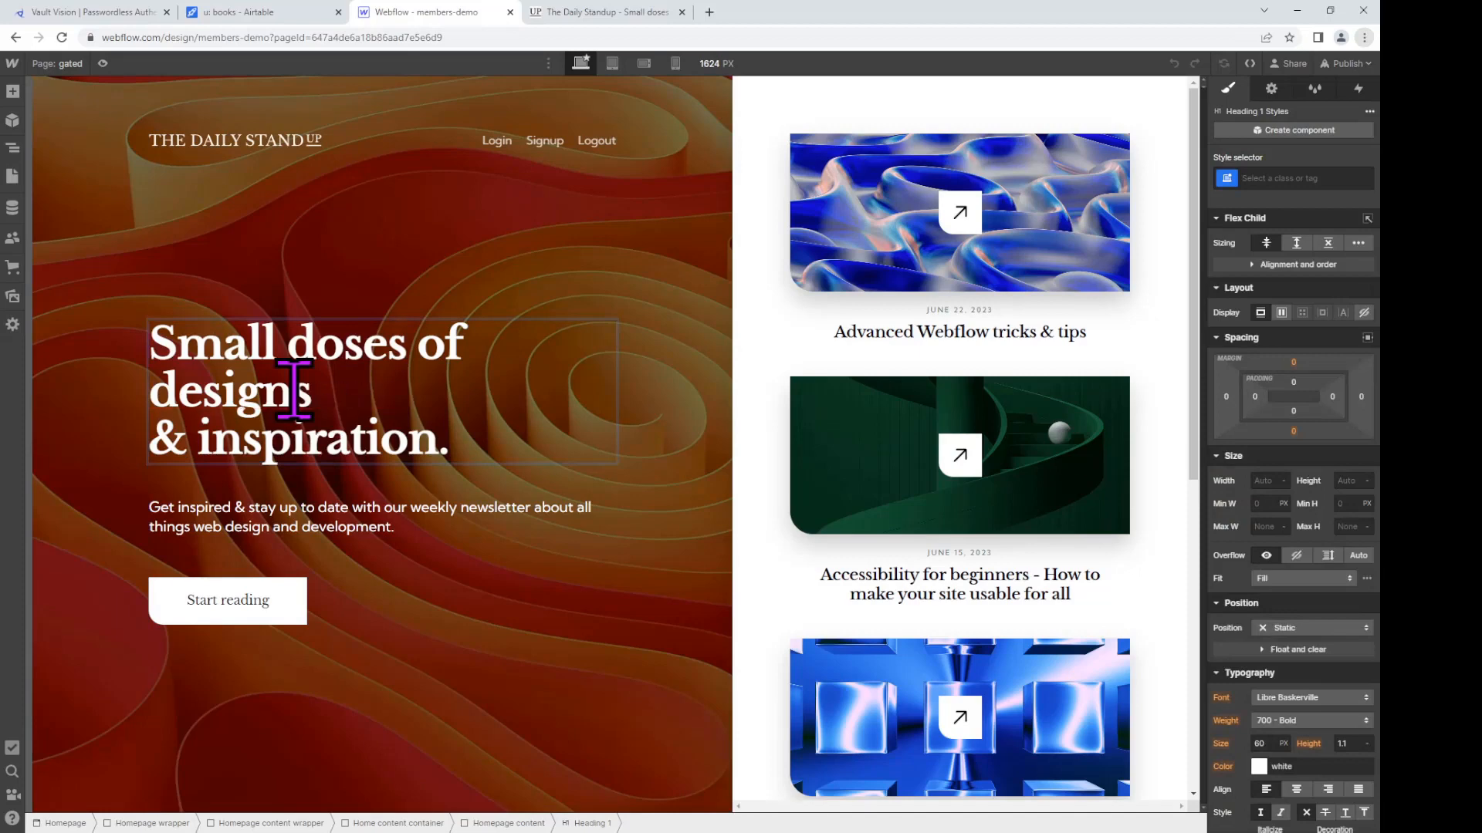
key("Delete")
key("Delete")
key("Delete")
key("Delete")
key("Delete")
key("Delete")
key("Delete")
key("Delete")
key("Delete")
key("Delete")
key("Delete")
key("Delete")
key("Delete")
key("Delete")
key("Delete")
key("Delete")
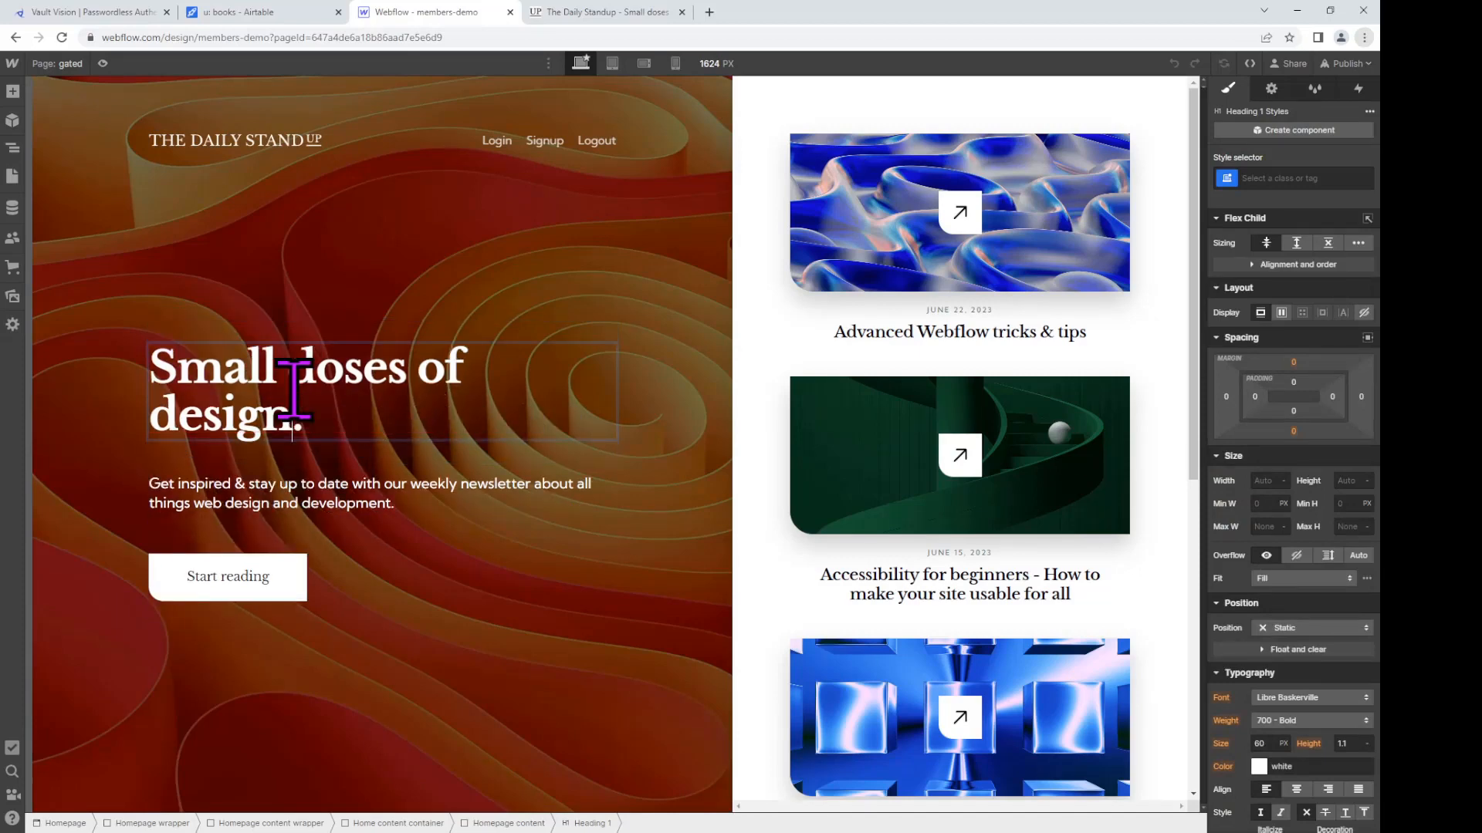
key("shift+Up")
key("shift+Up")
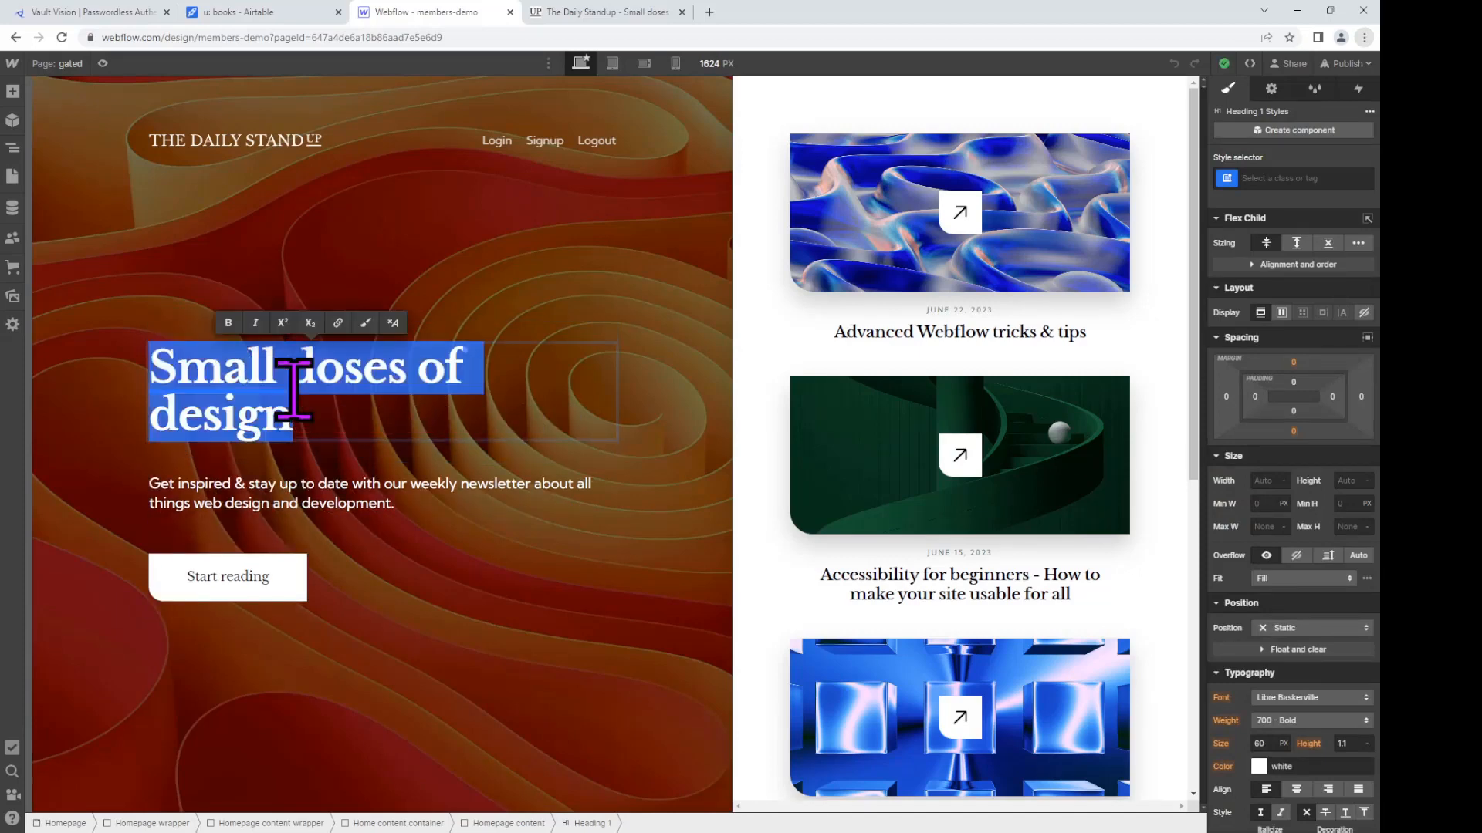
type("Gated ")
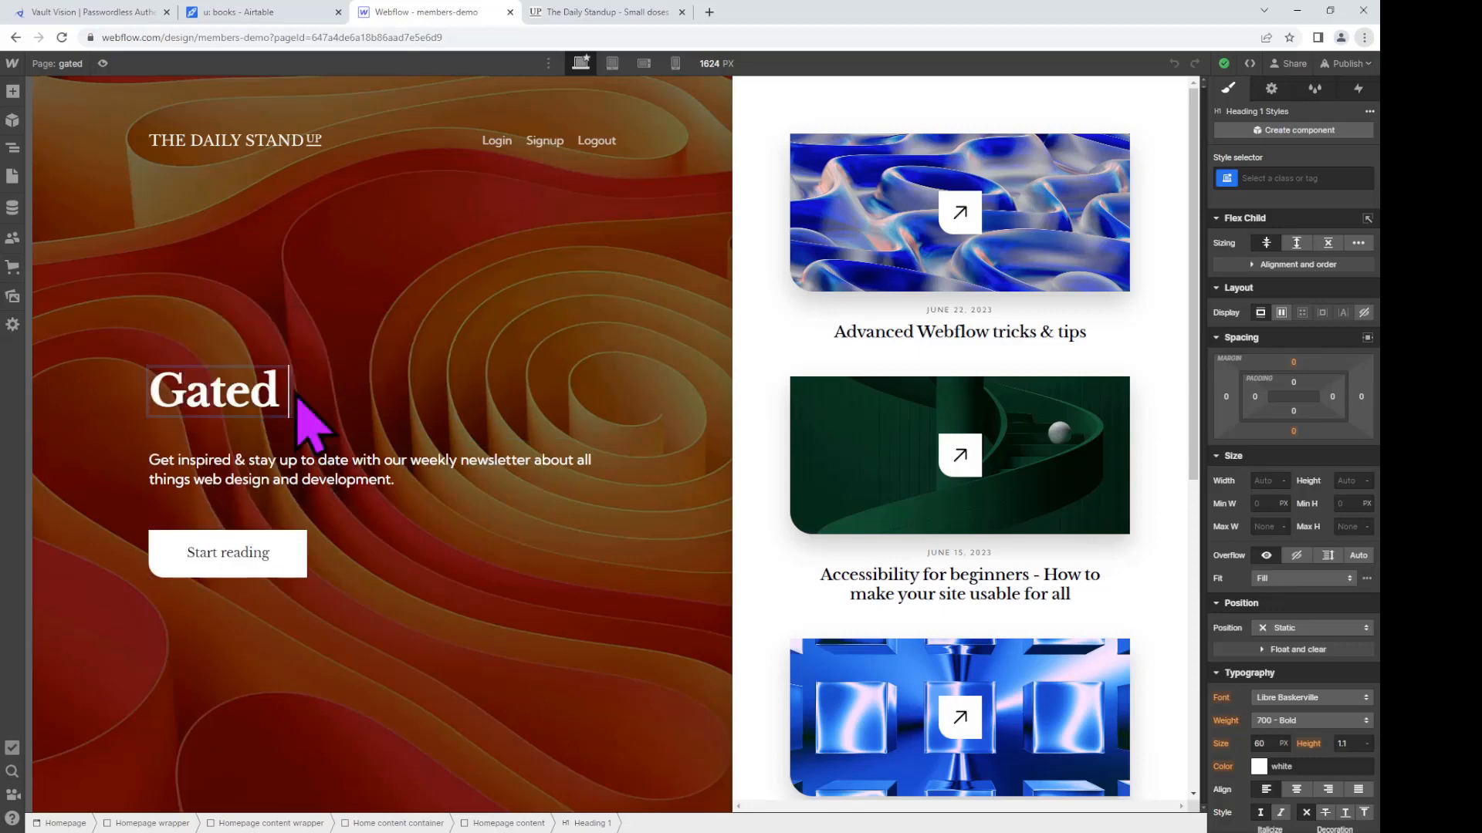
type("Content to ")
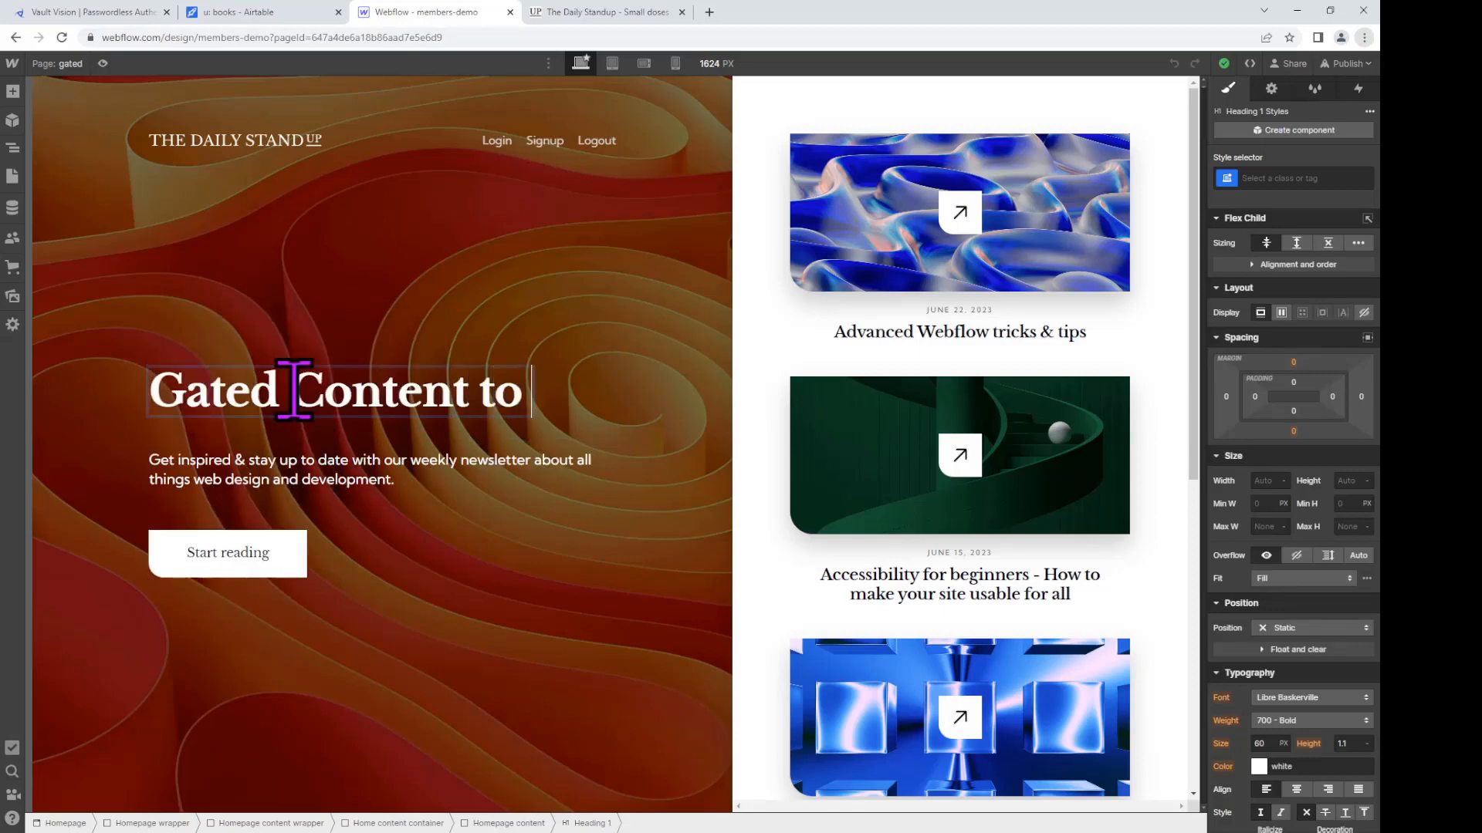
type("the Right")
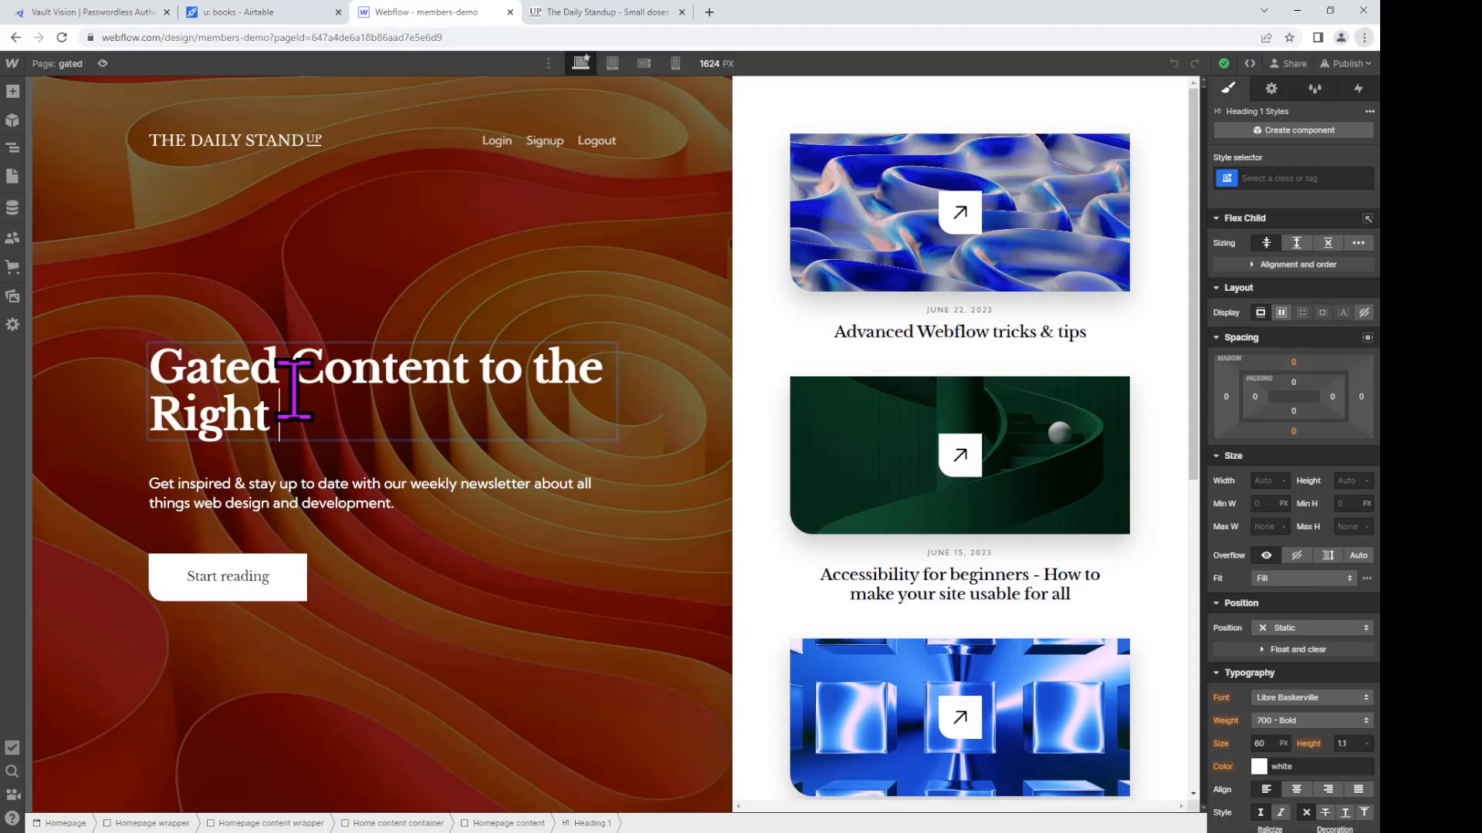
key("BackSpace")
type("... Login")
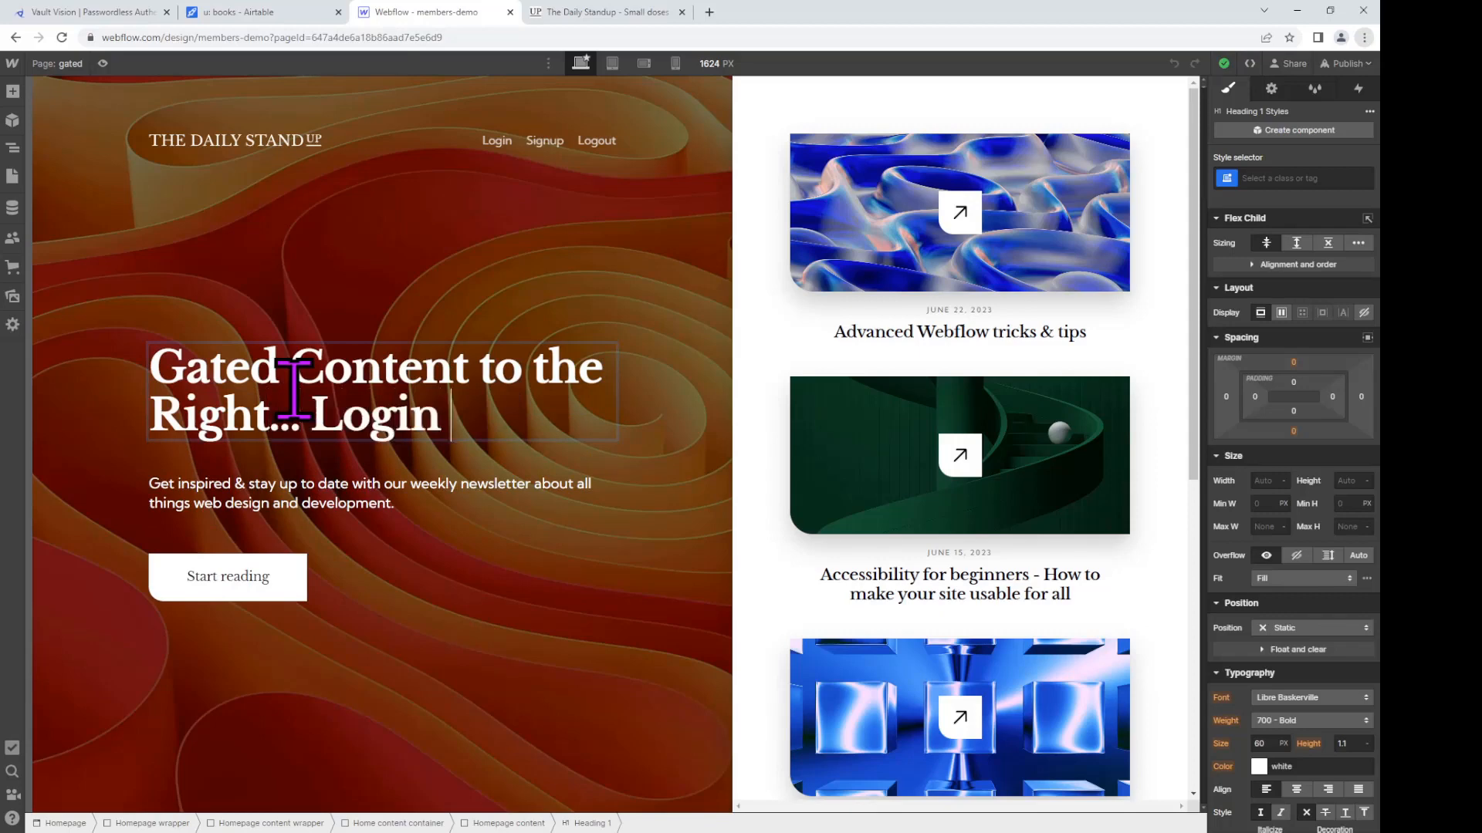
type(" to See")
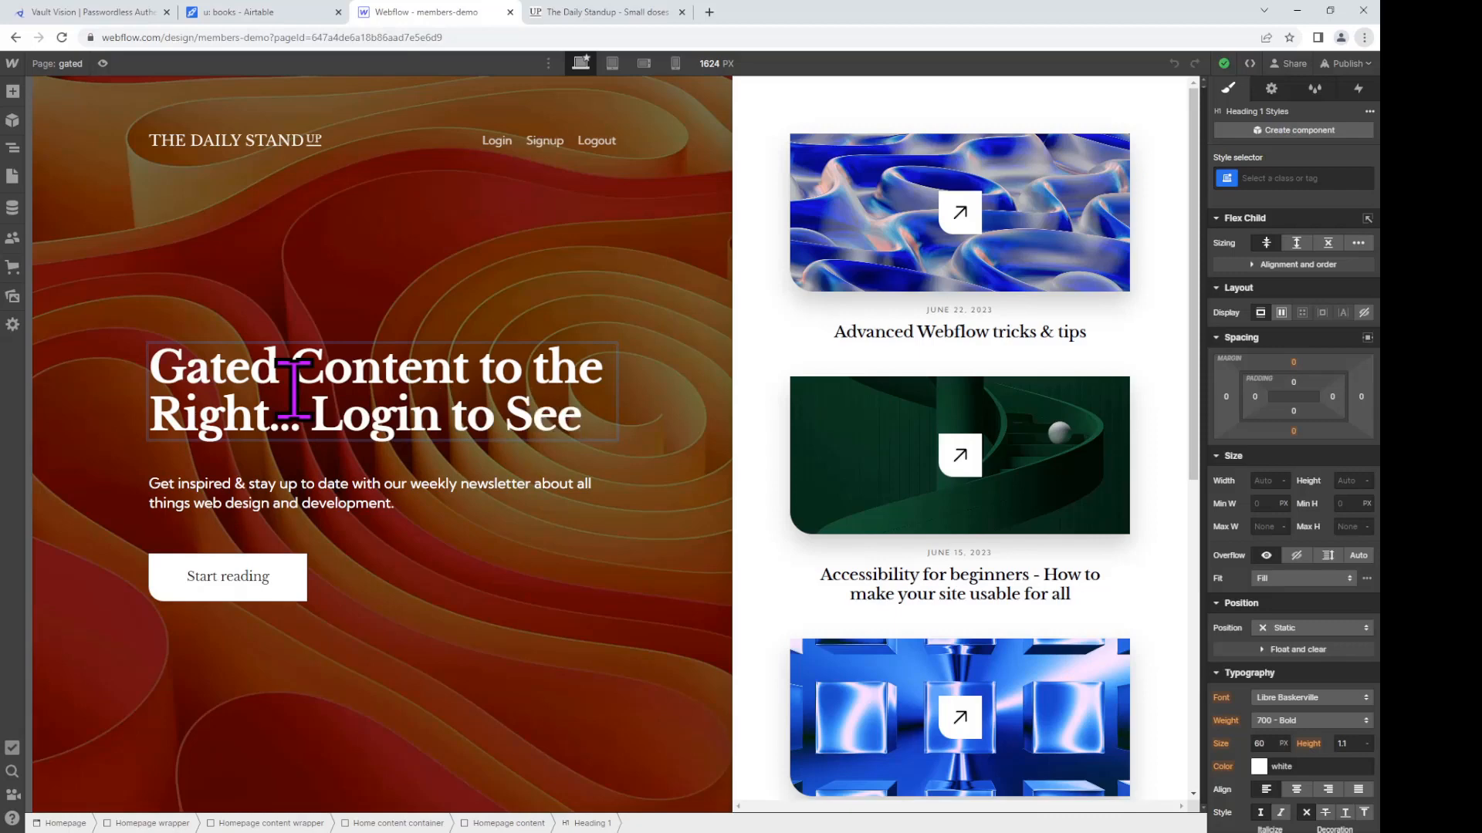
left_click(760, 123)
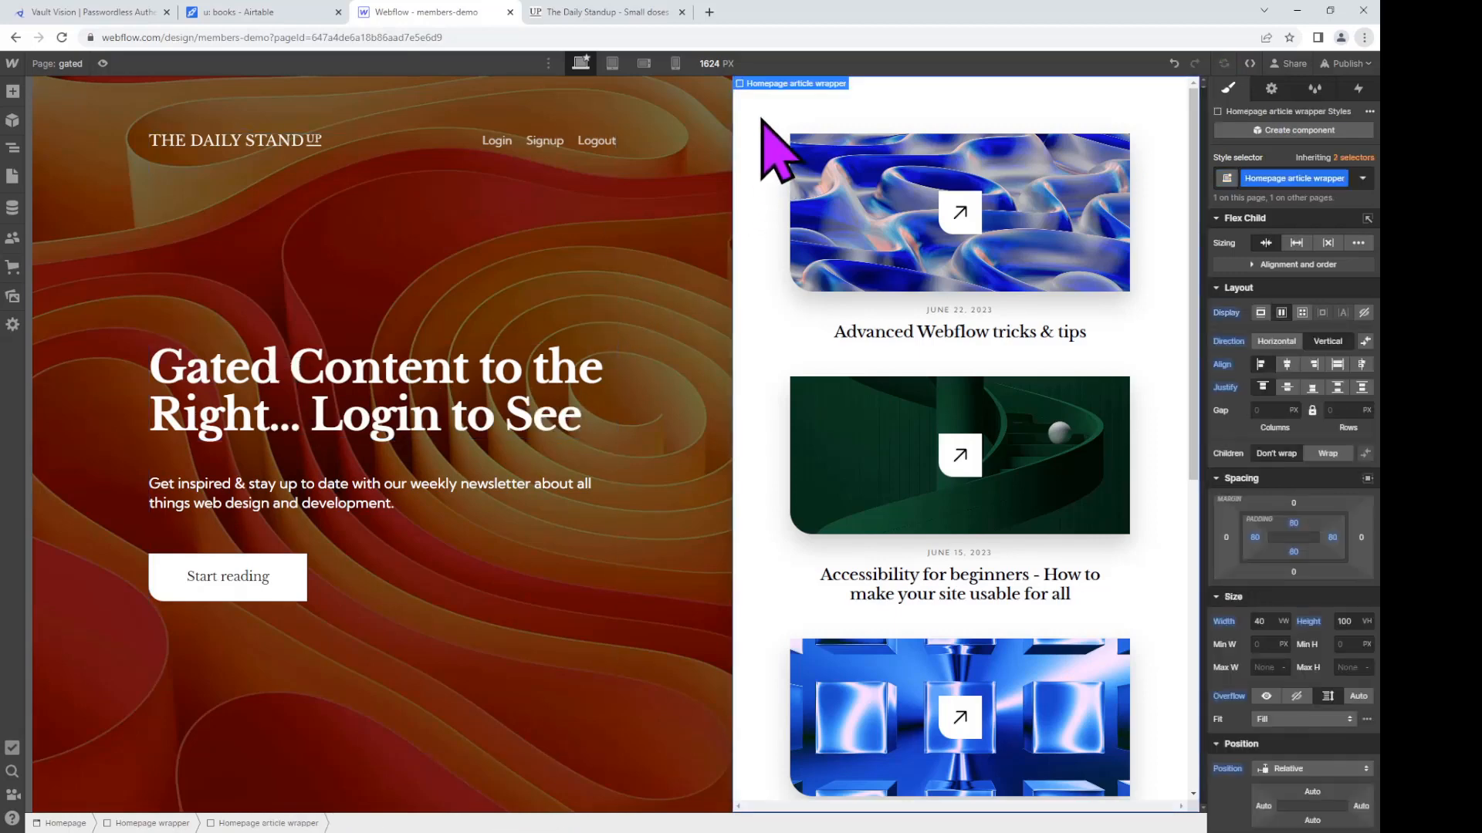
Step: Give the right-hand article wrapper an 'authed' combo class and delete its article list
left_click(1360, 180)
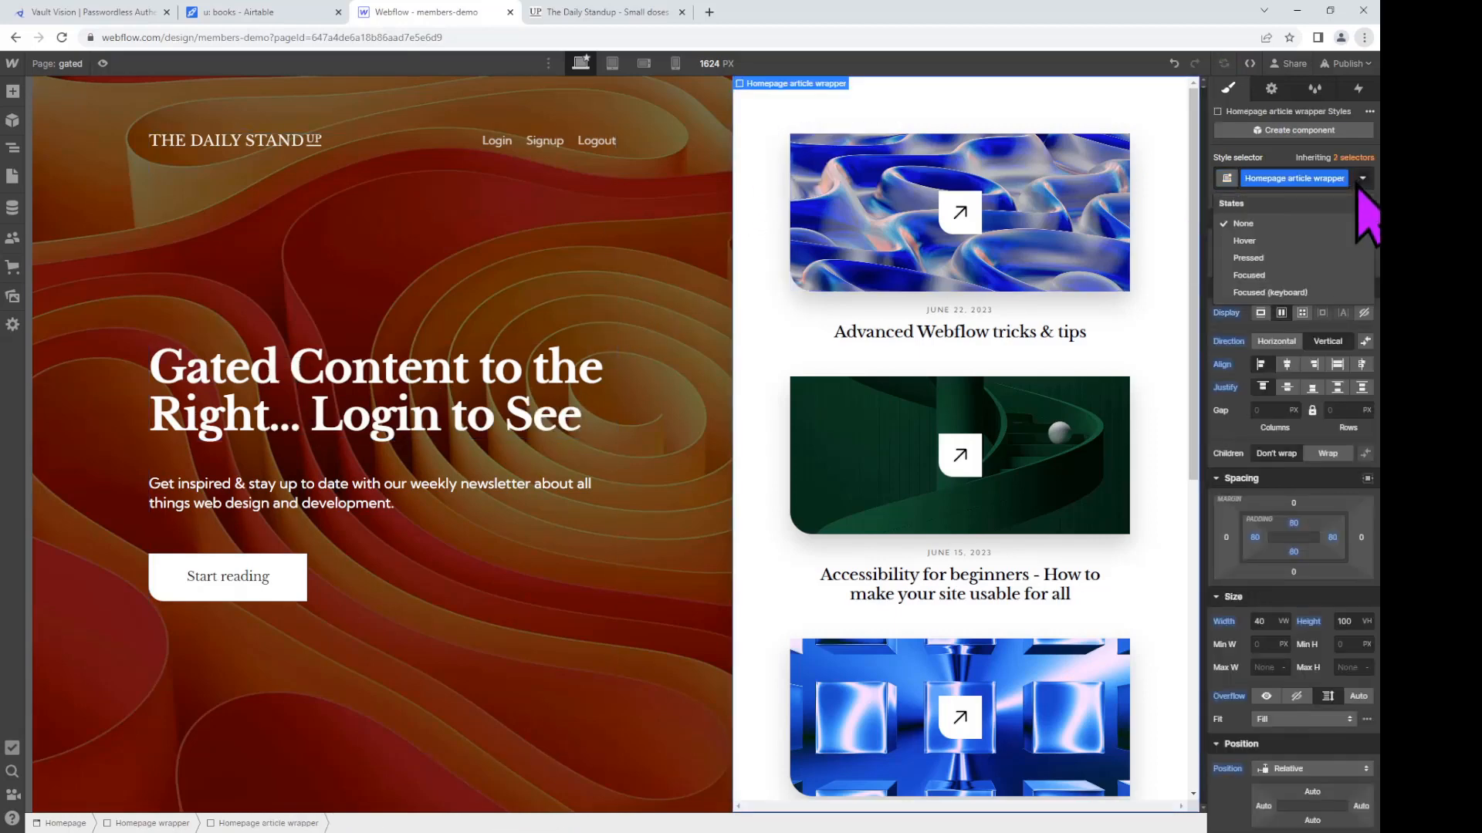
left_click(1360, 180)
left_click(1356, 192)
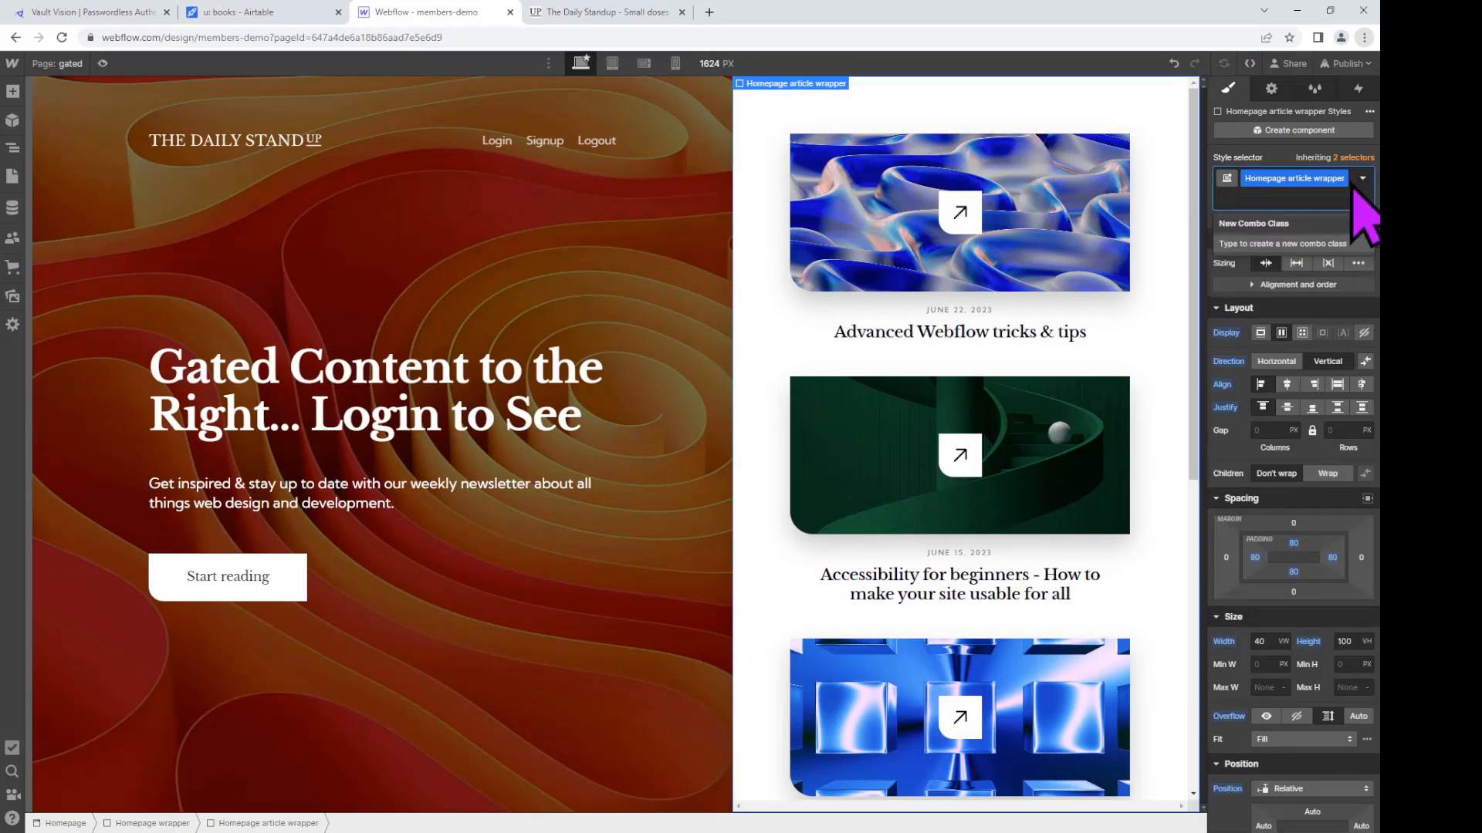
type("authed")
key("Return")
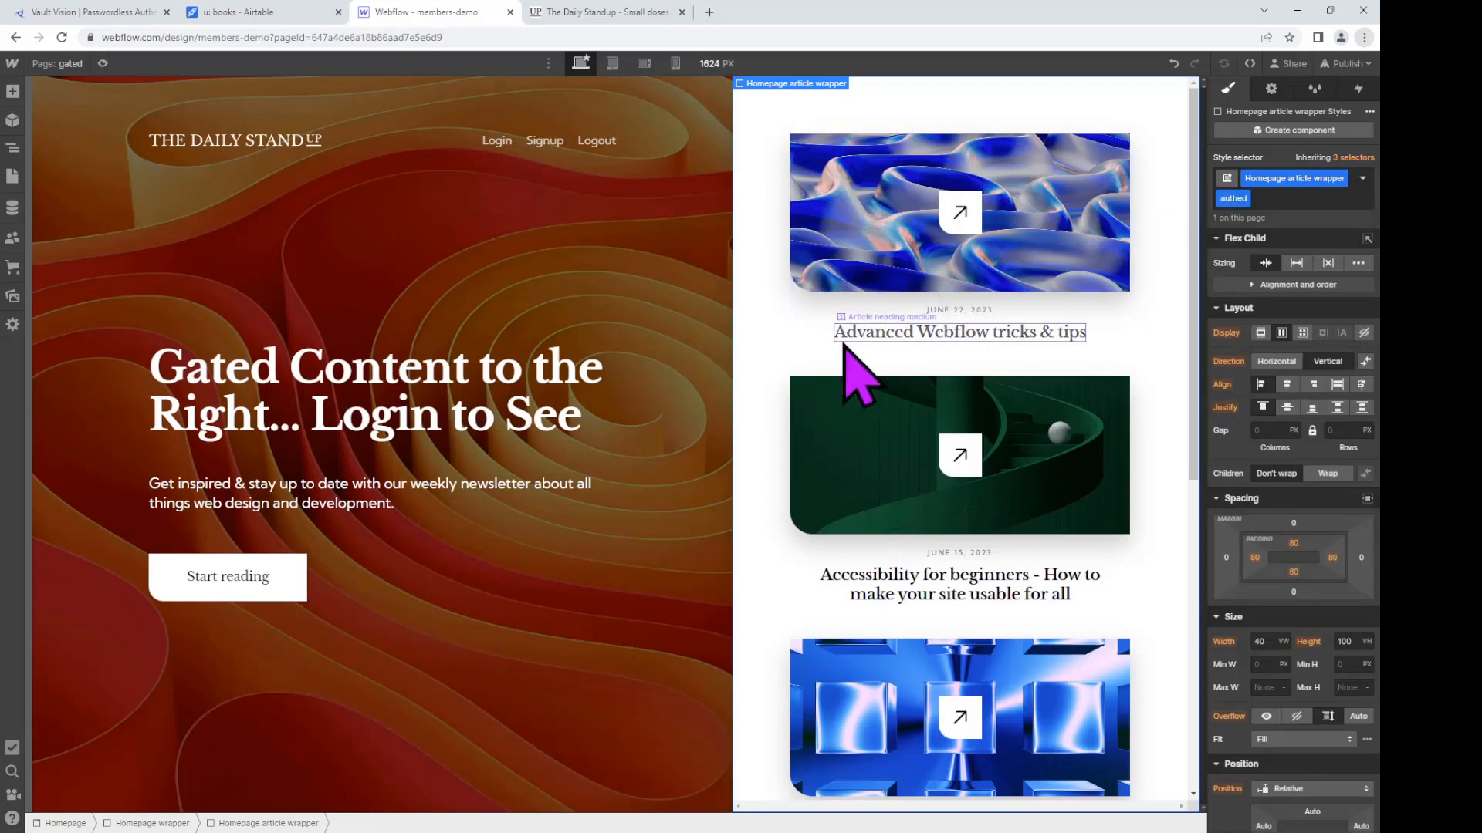
left_click(876, 274)
key("Delete")
key("Delete")
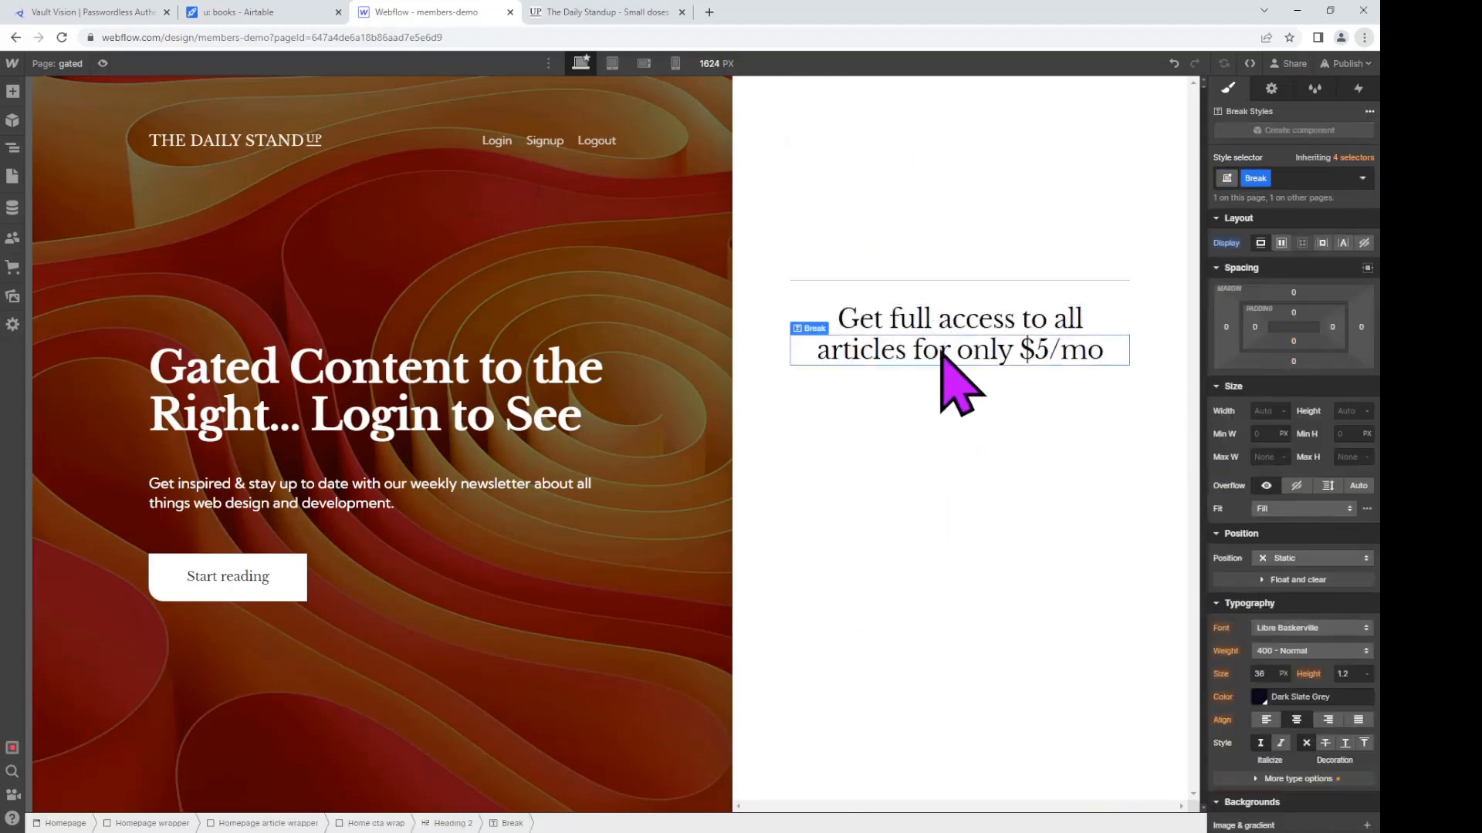
Step: Replace the subscription message with 'Really Great Content You Only See When Logged In'
double_click(937, 322)
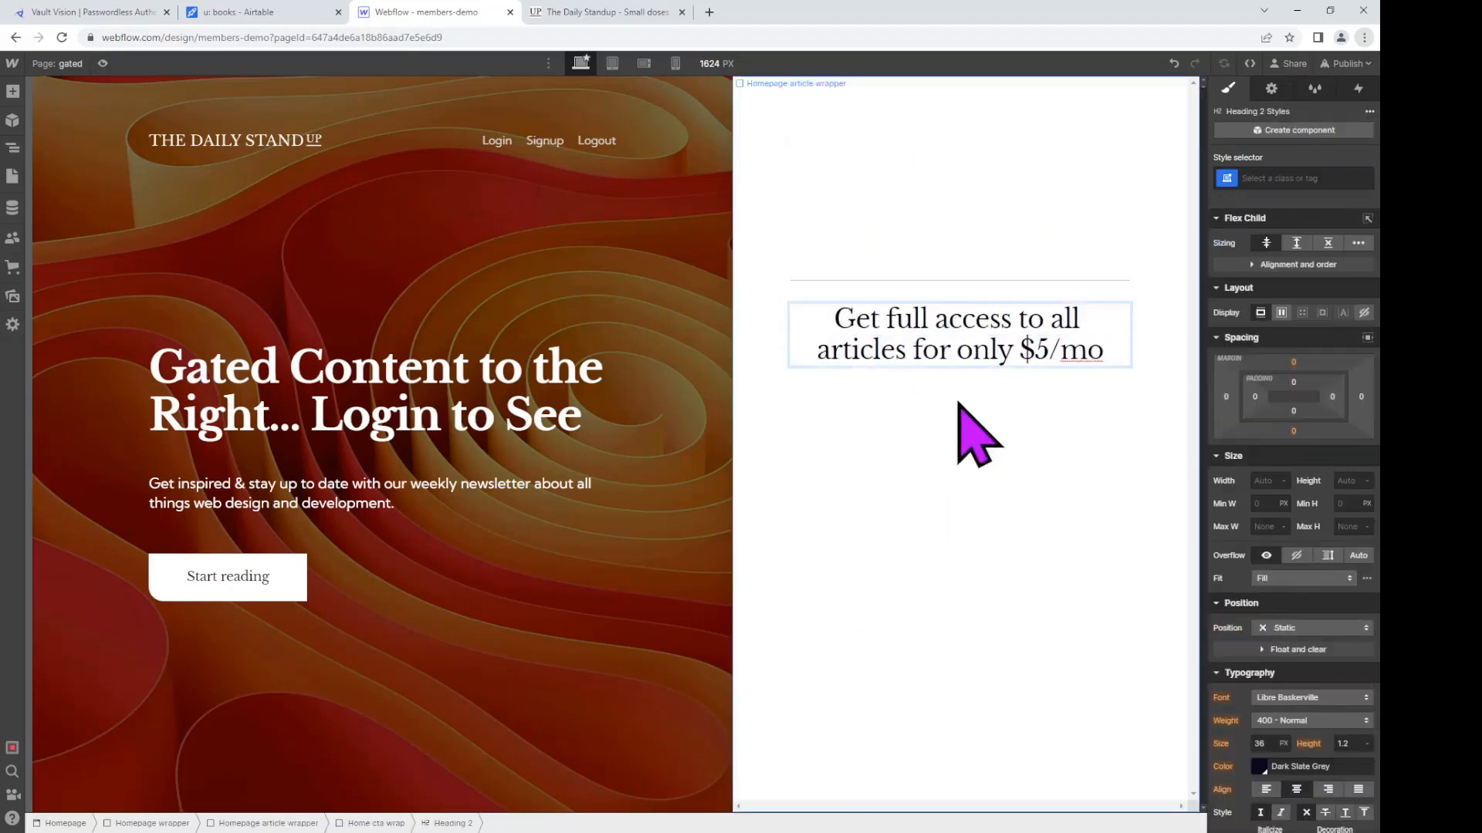
key("ctrl+a")
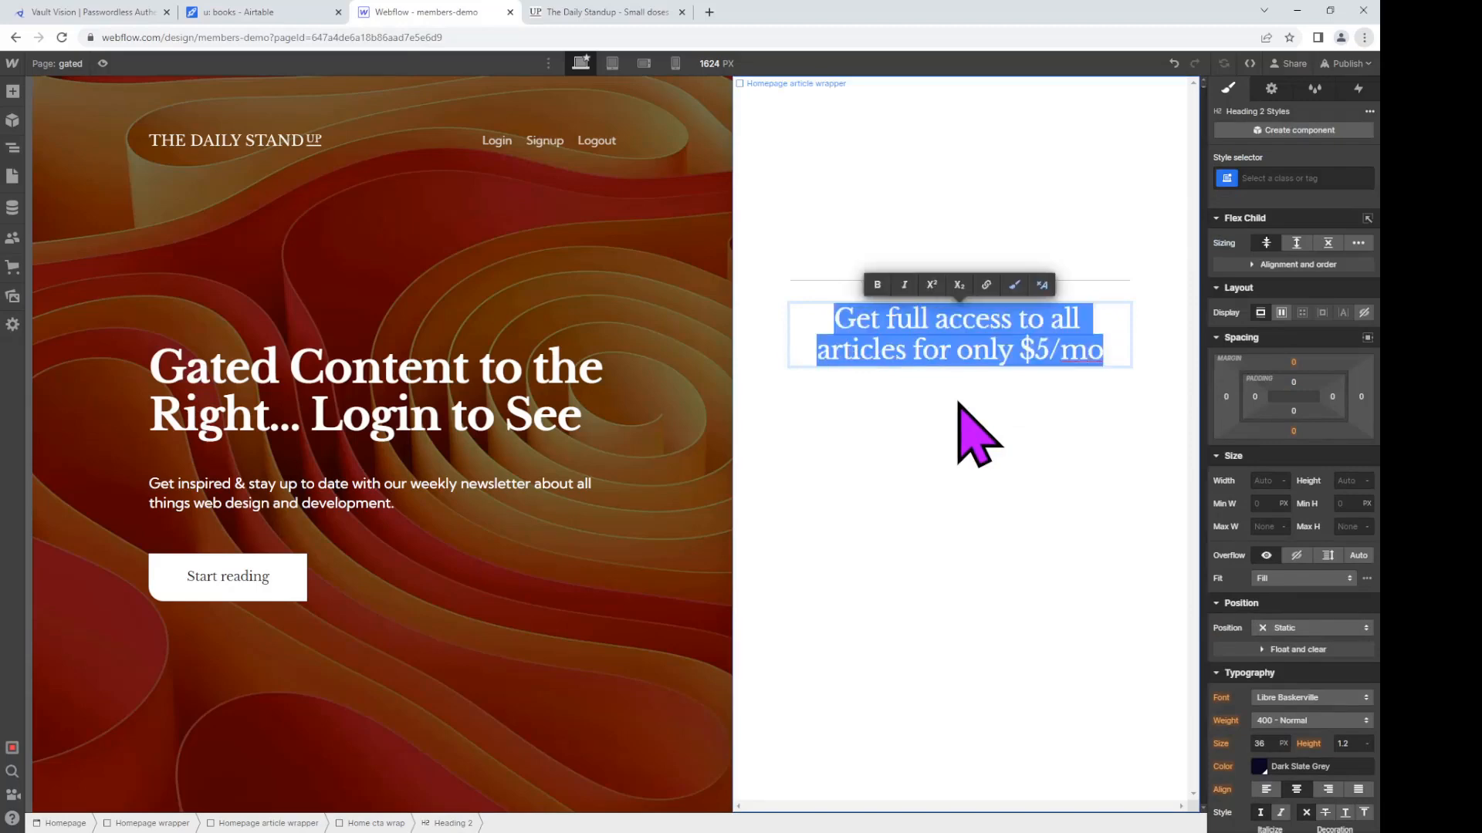
type("Really ")
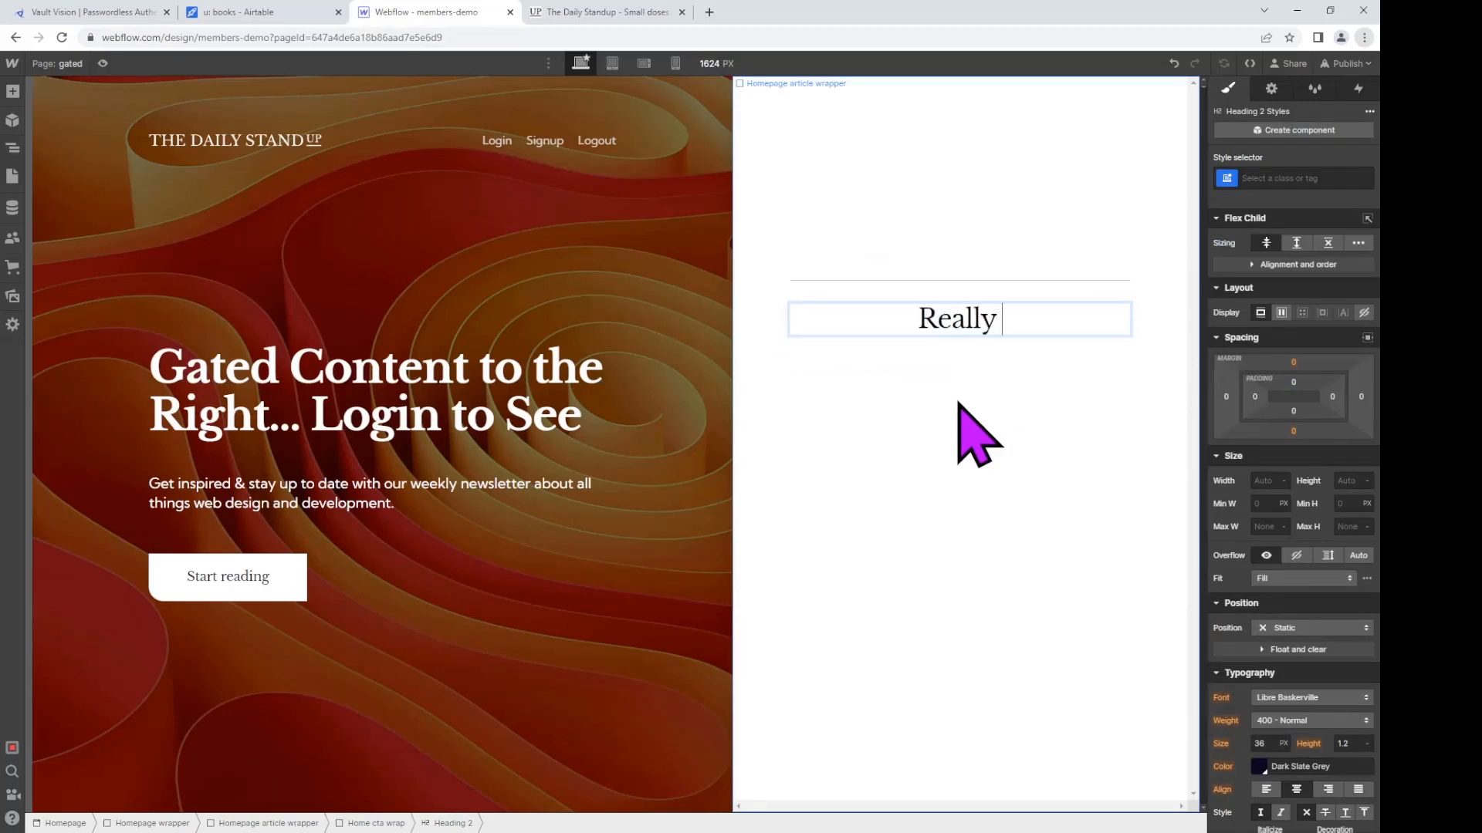
type("Great Cont")
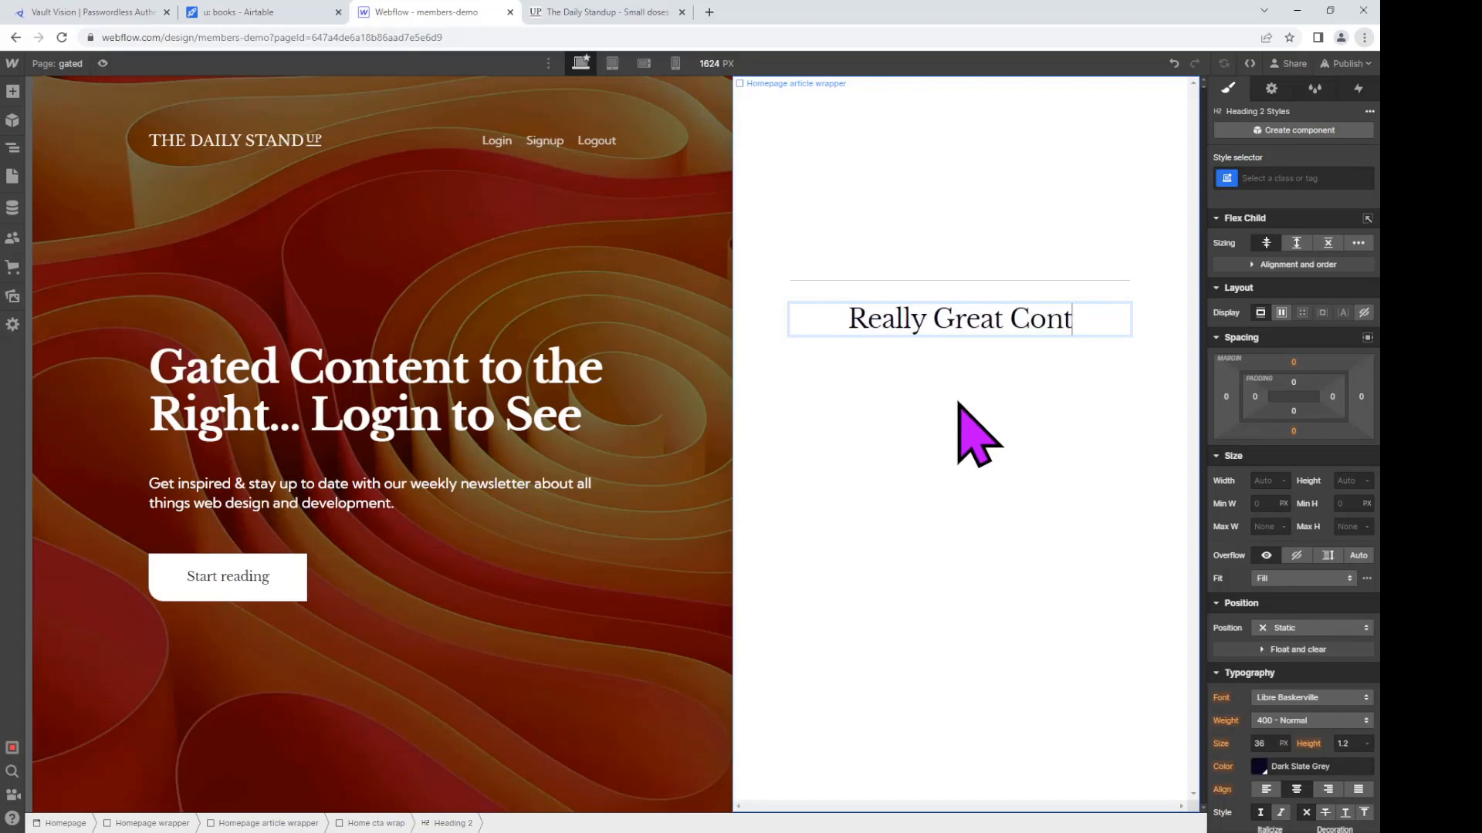
type("ent You")
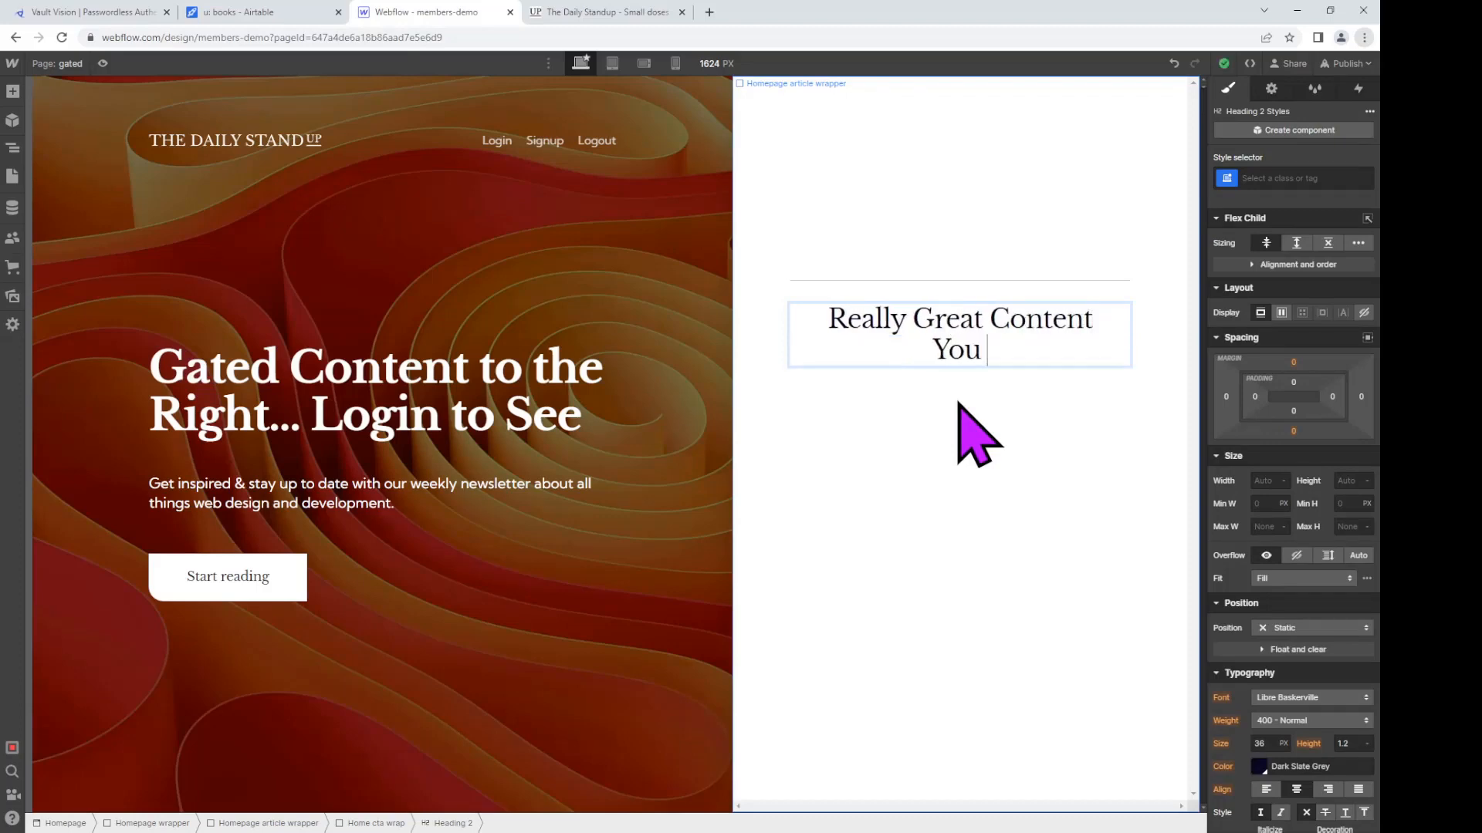
type(" Only see w")
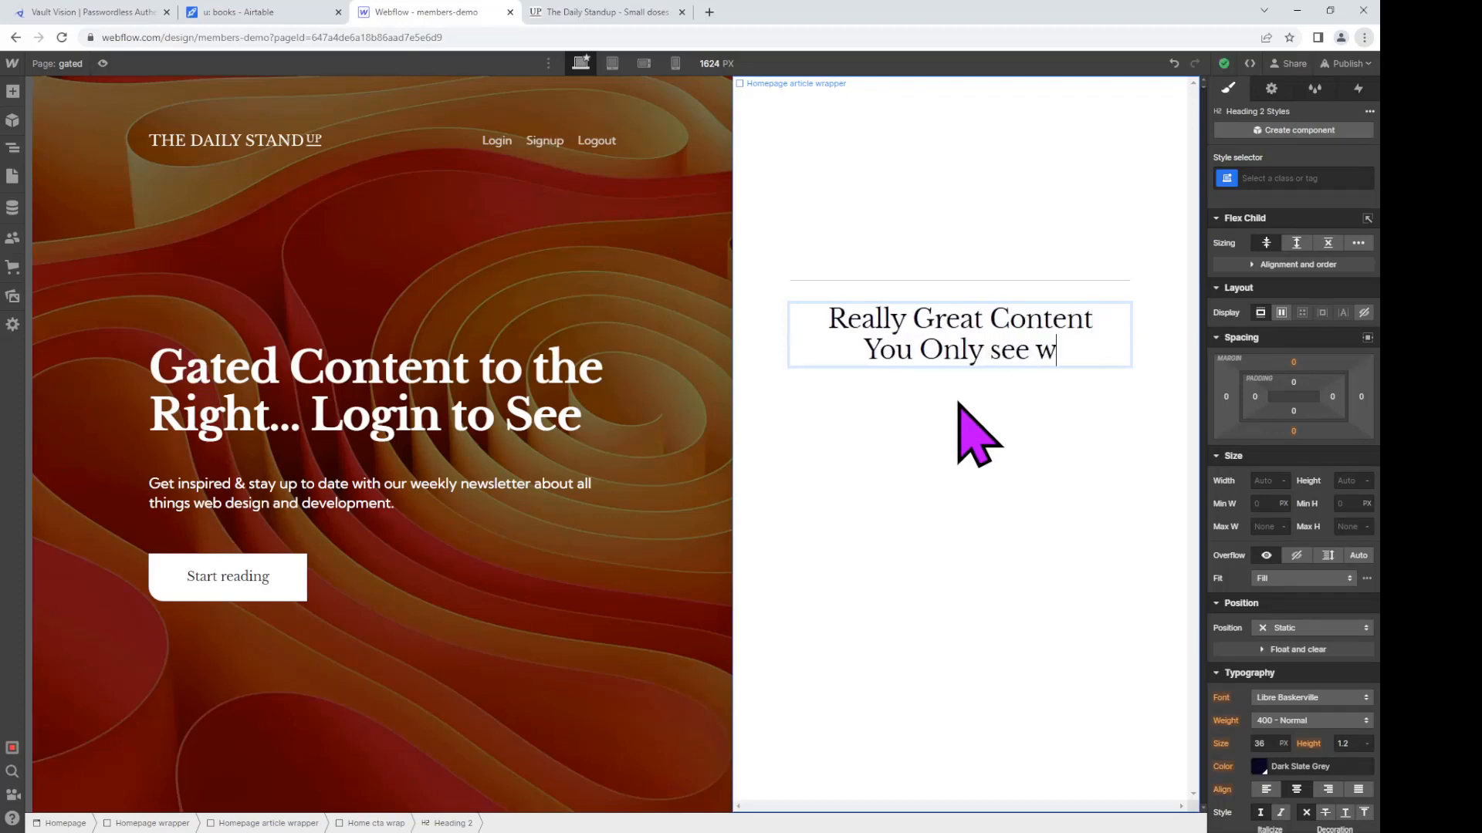
key("BackSpace")
key("BackSpace")
key("BackSpace")
key("BackSpace")
key("BackSpace")
key("BackSpace")
type("S")
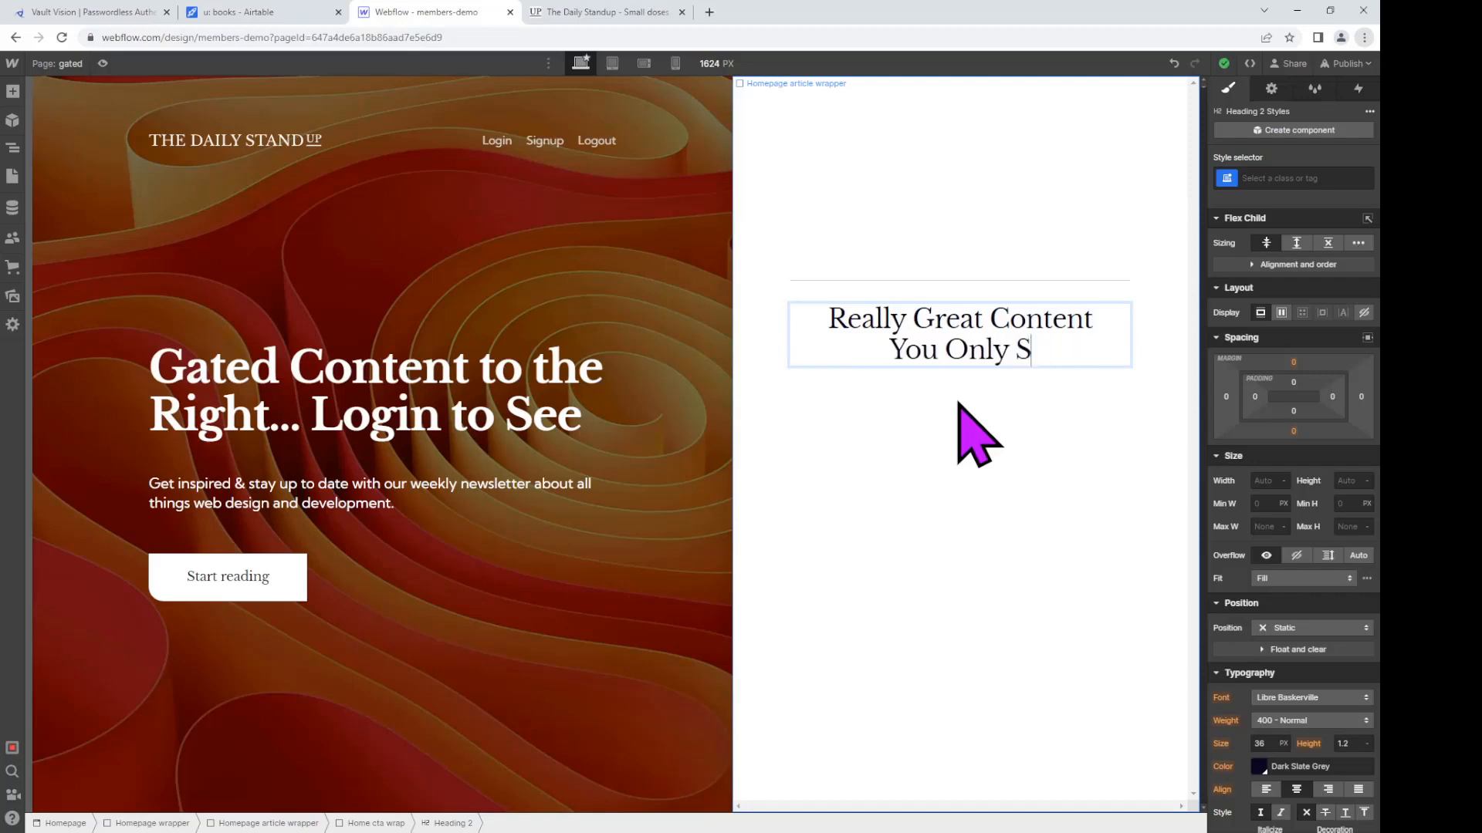
type("ee When L")
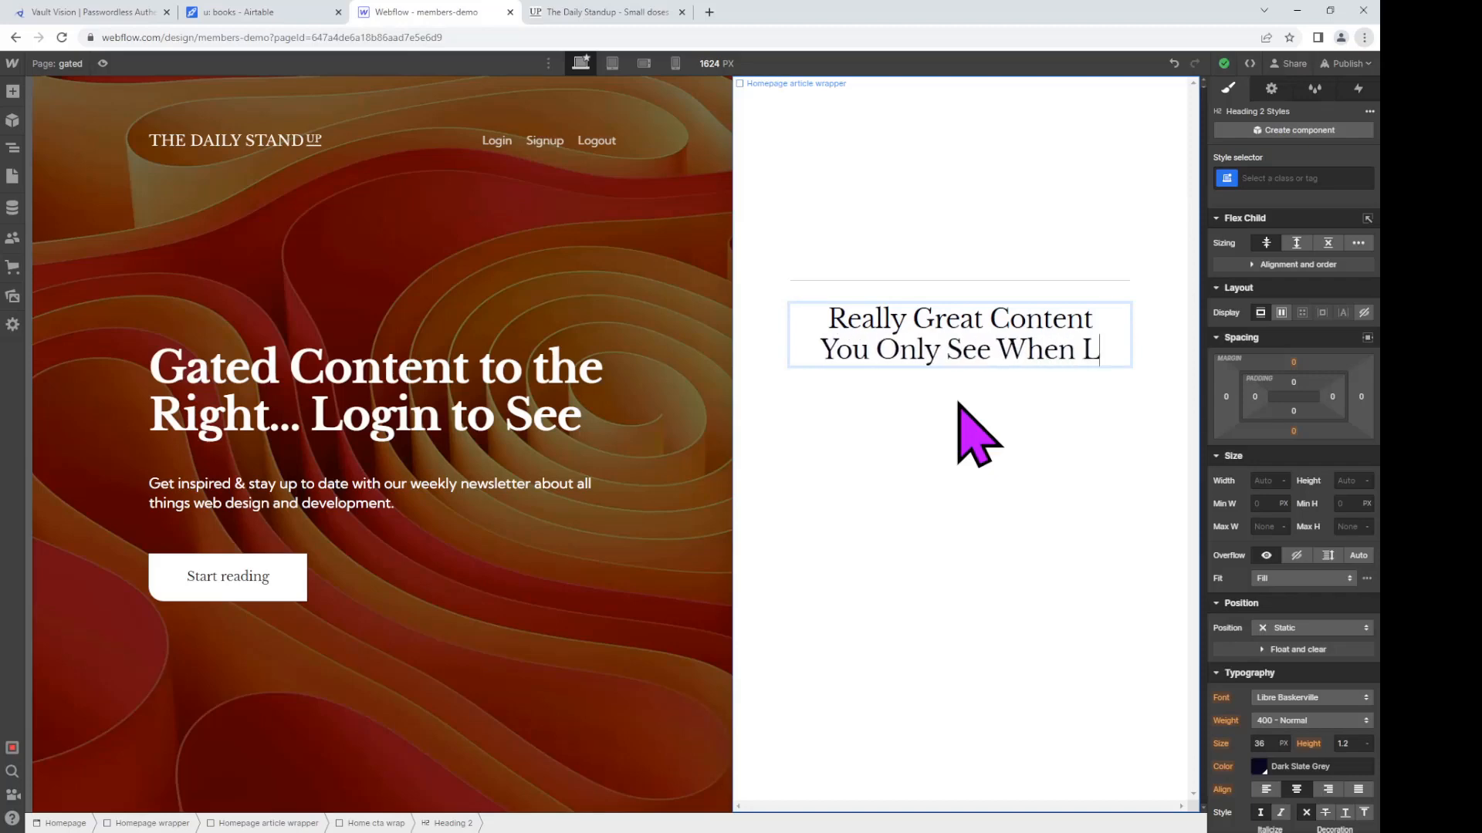
type("ogged IN")
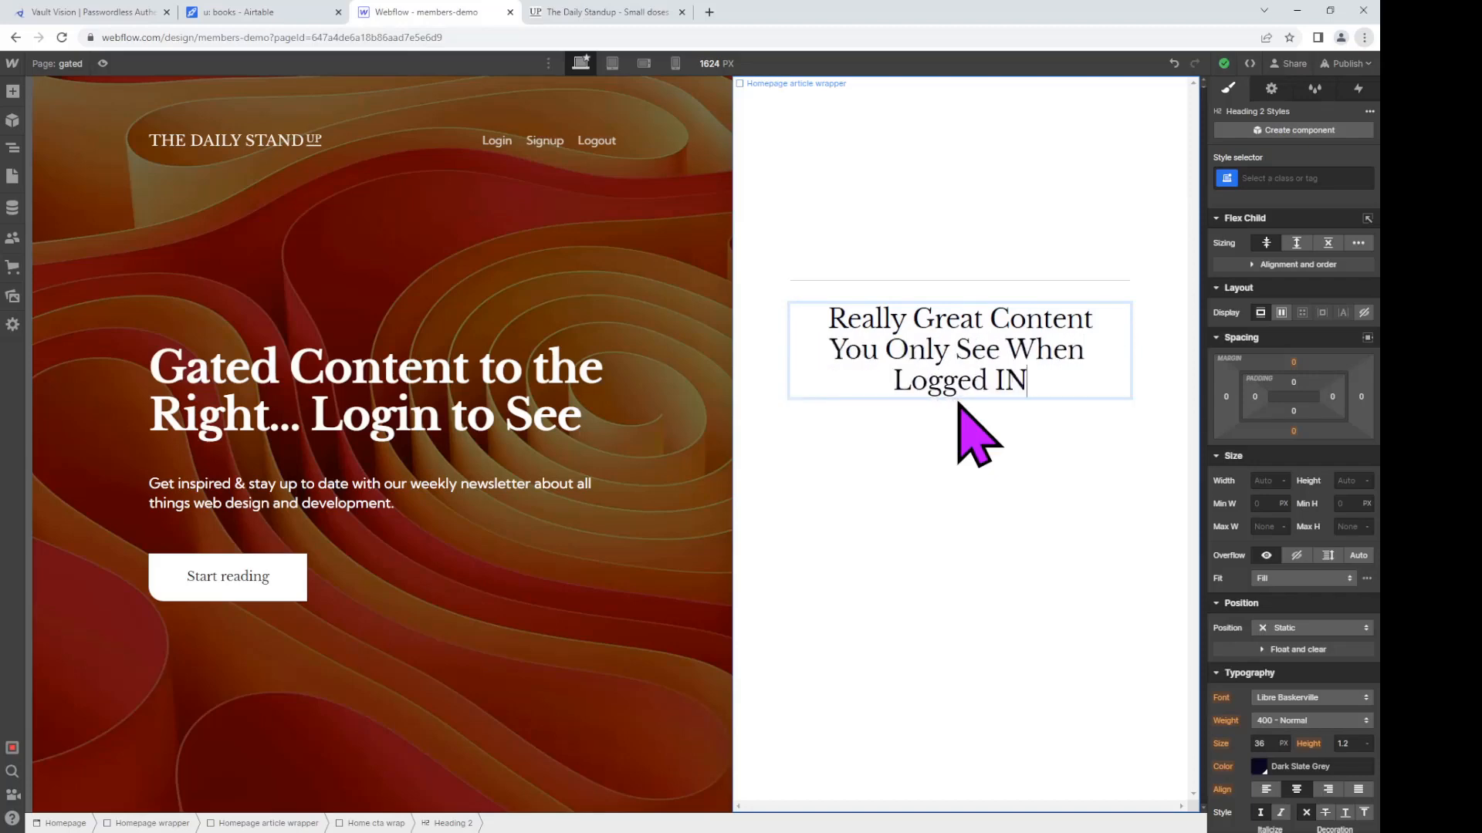
key("BackSpace")
type("n")
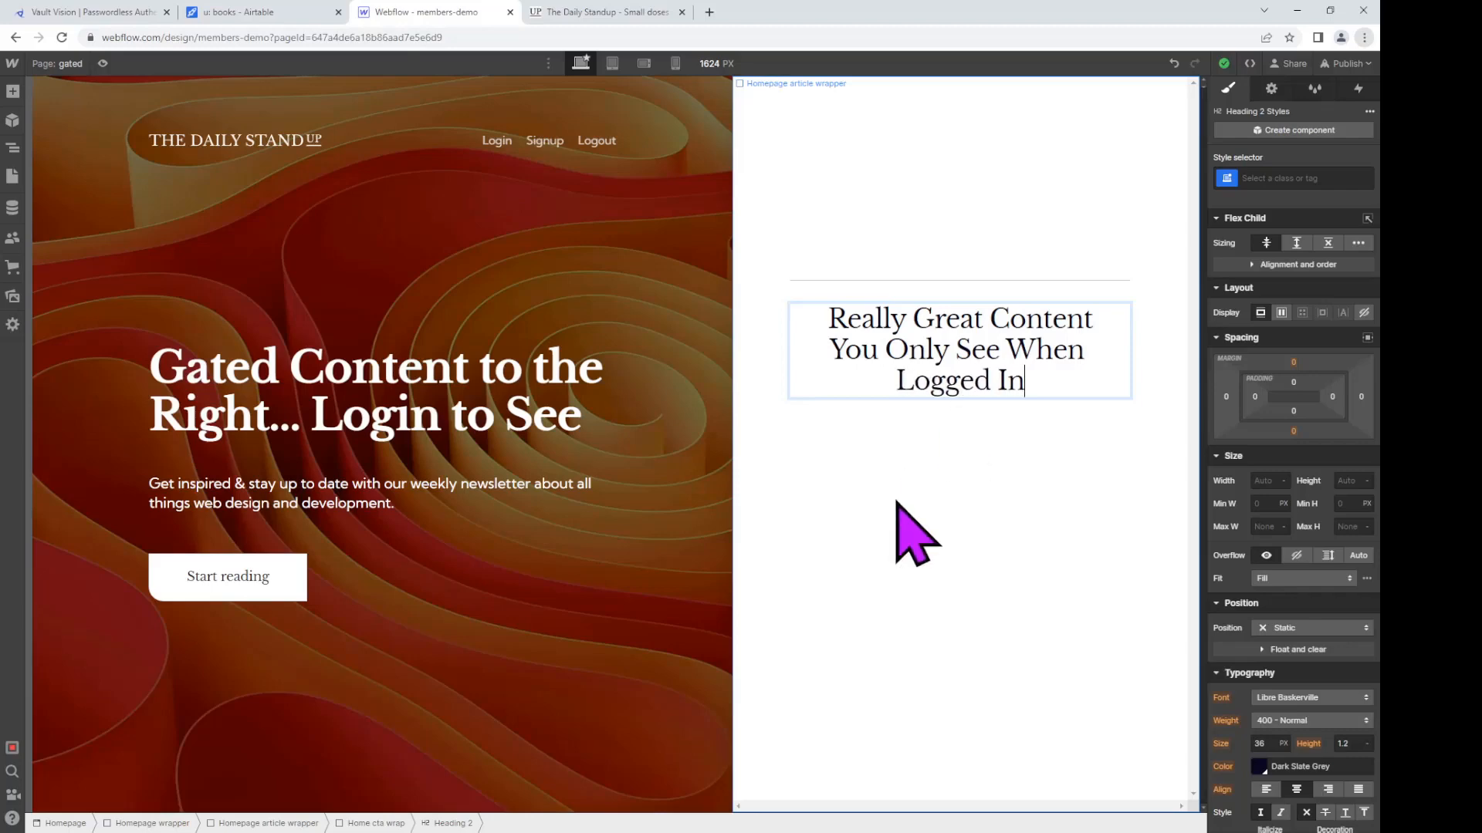
left_click(895, 501)
Step: Add the 'd-none' combo class to the authed wrapper so it starts hidden
left_click(1329, 199)
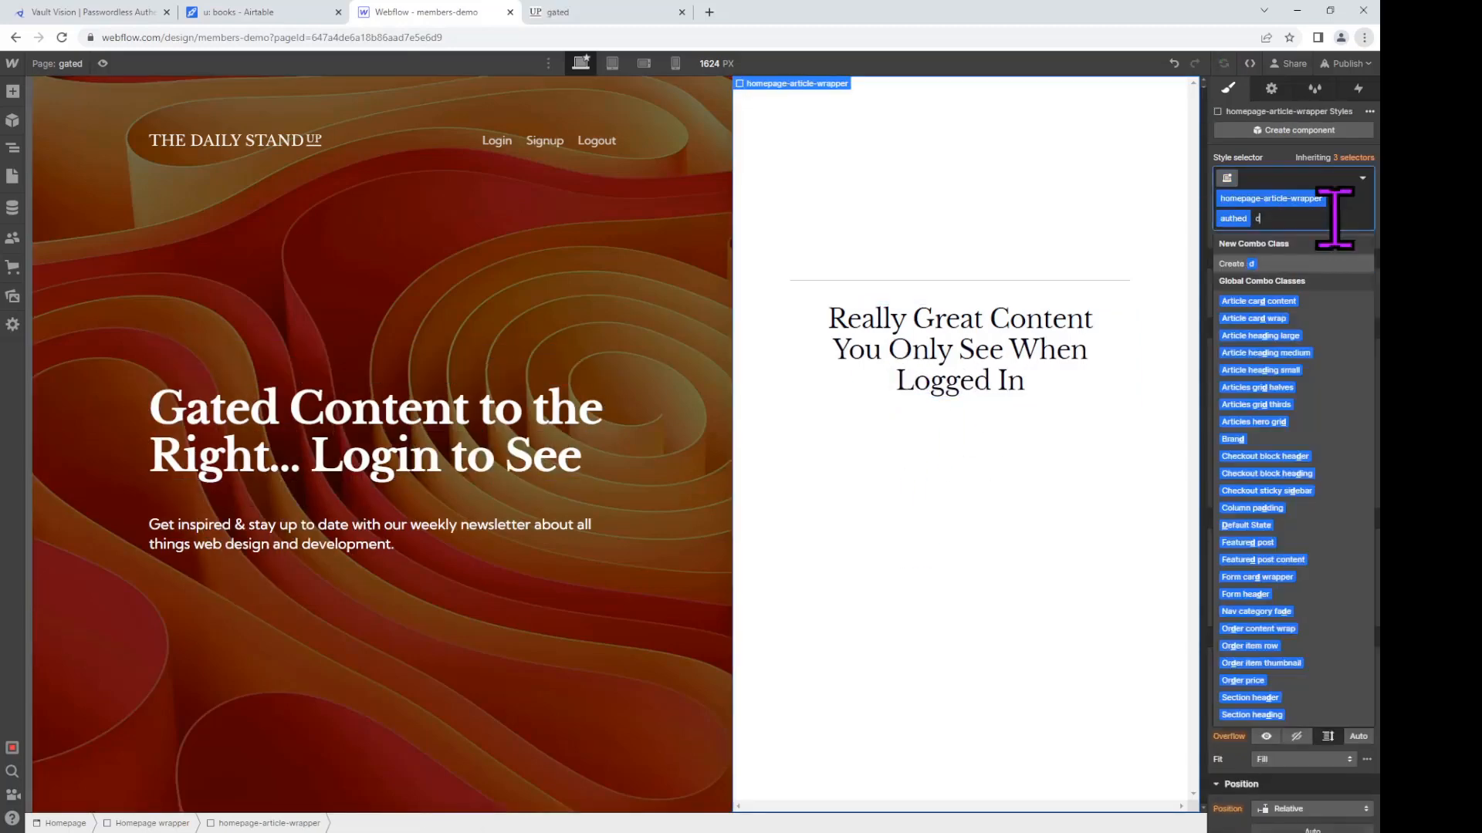
type("d-none")
key("Return")
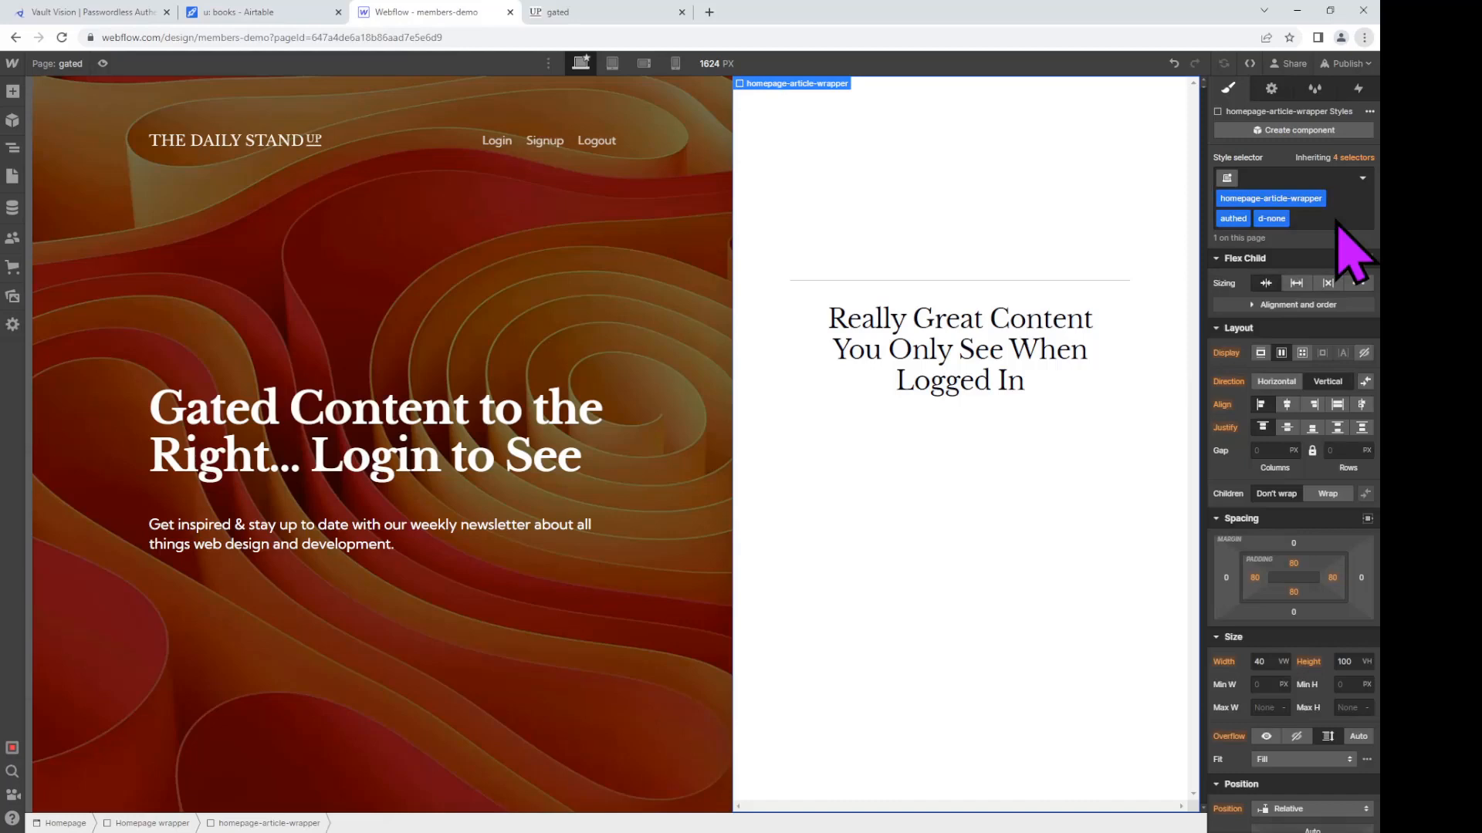
Step: Publish the site to the staging domain and open the live site in a new tab
left_click(1346, 66)
left_click(1279, 308)
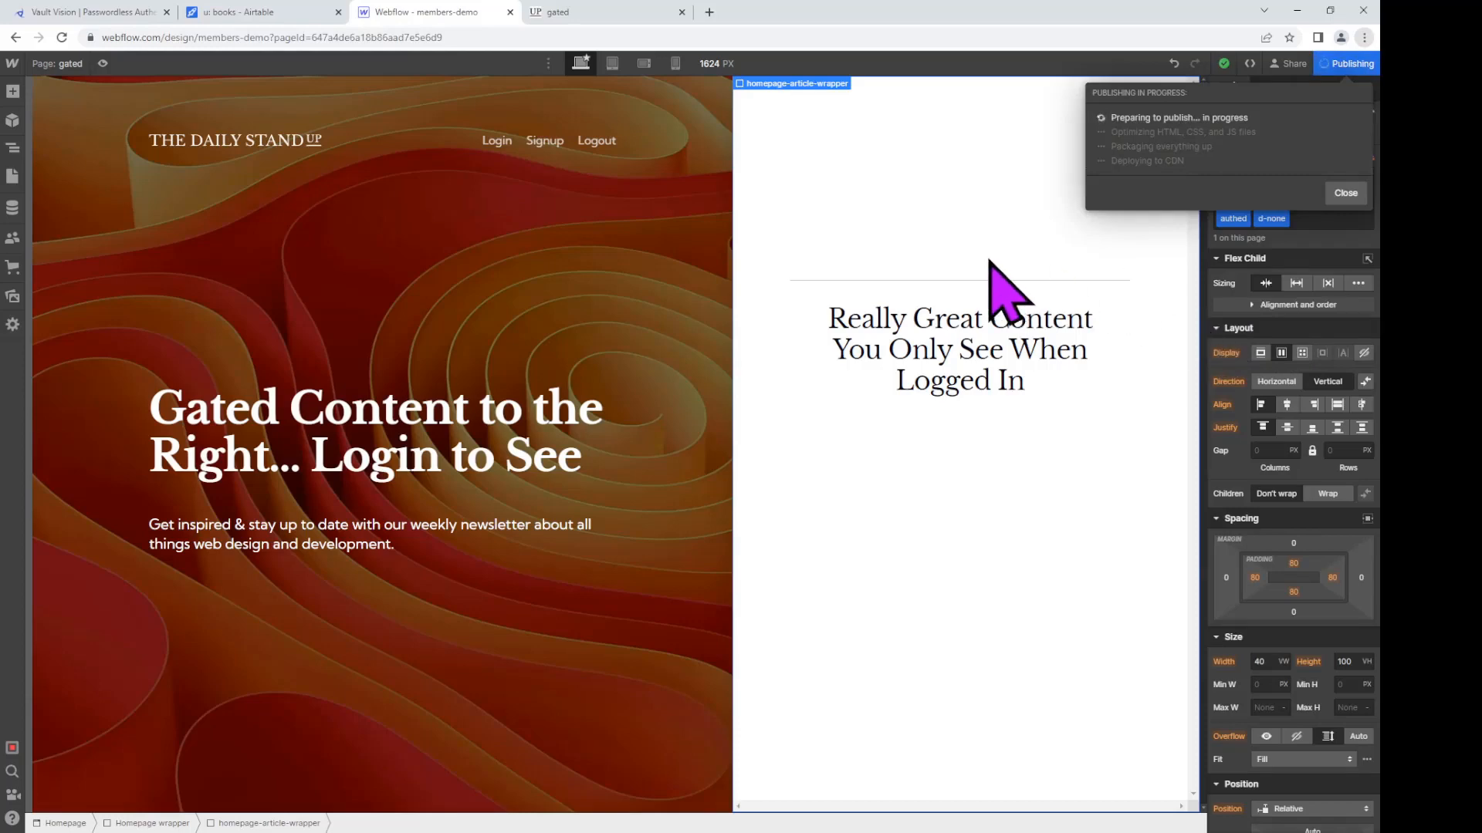
left_click(1345, 193)
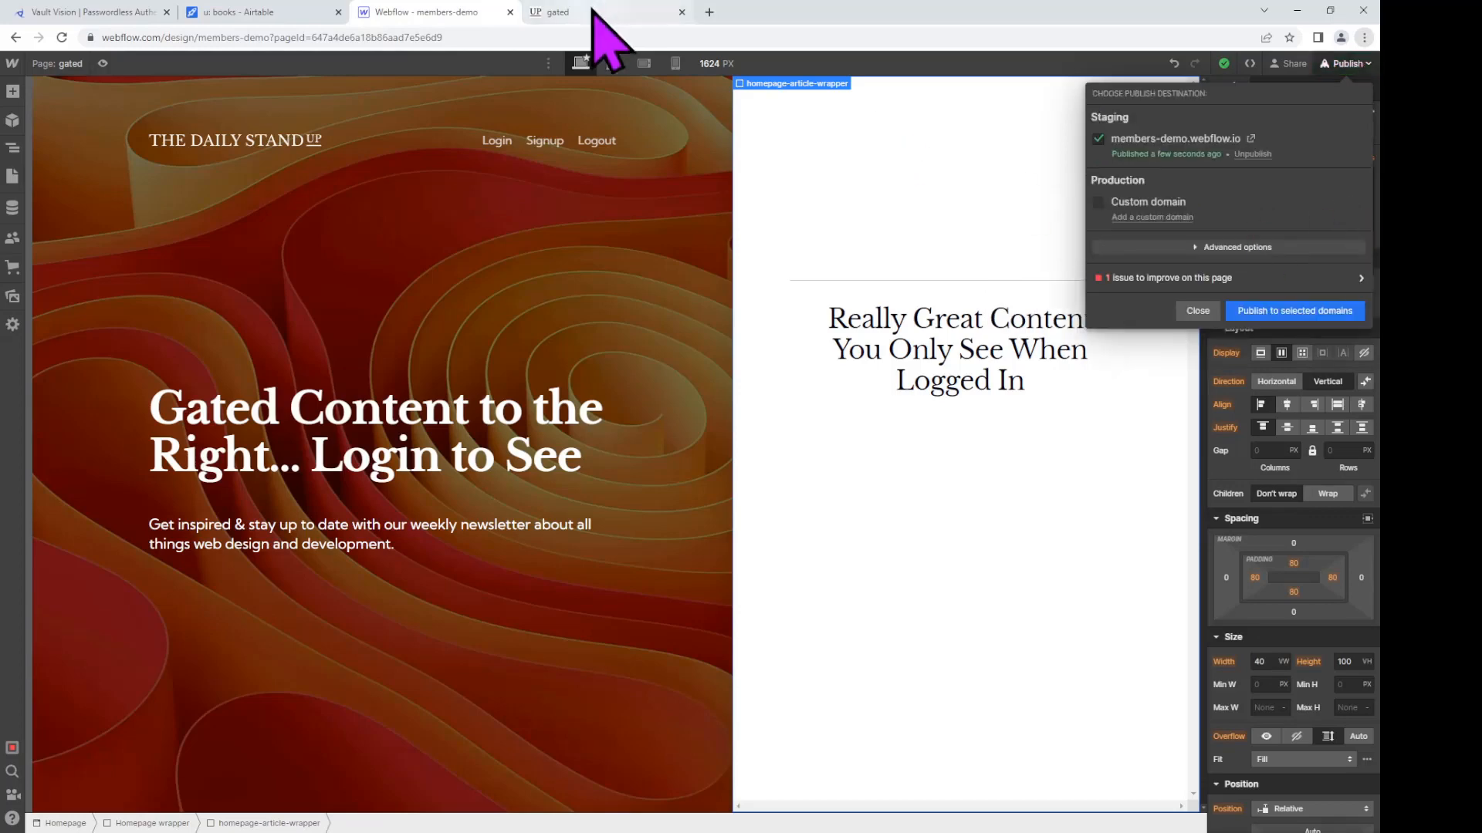
left_click(592, 9)
left_click(486, 11)
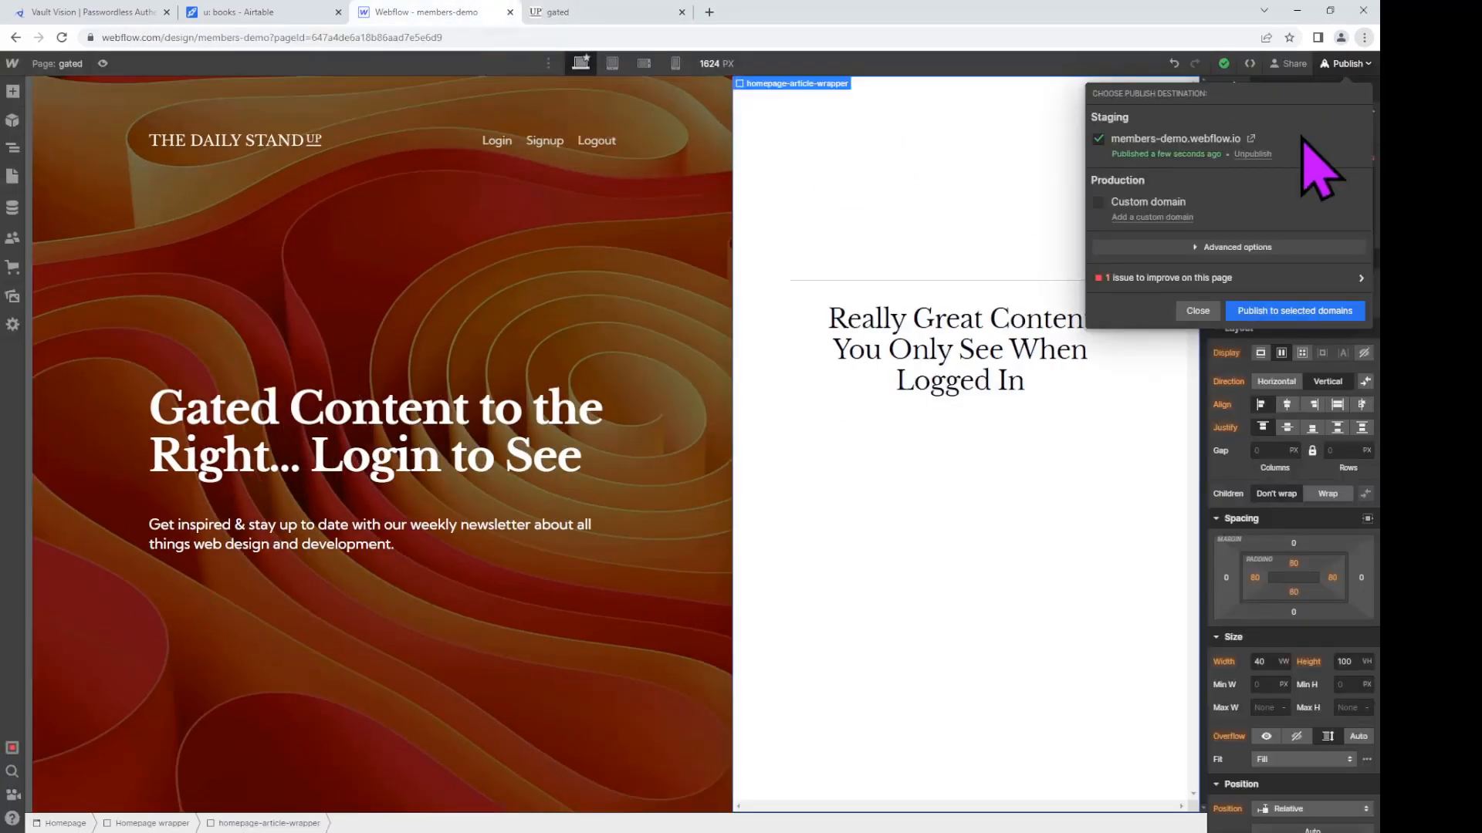
left_click(681, 12)
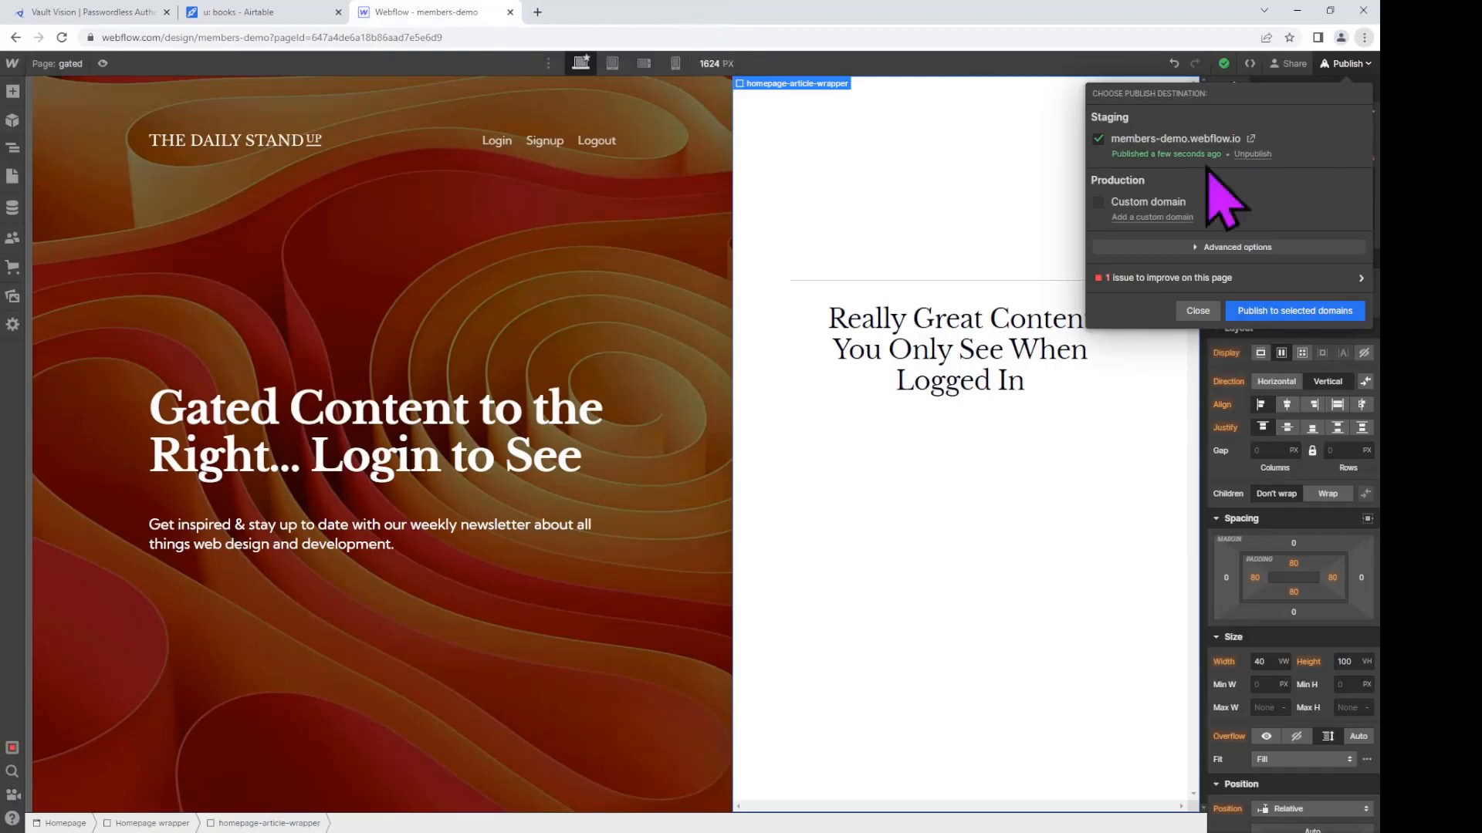
left_click(1169, 139)
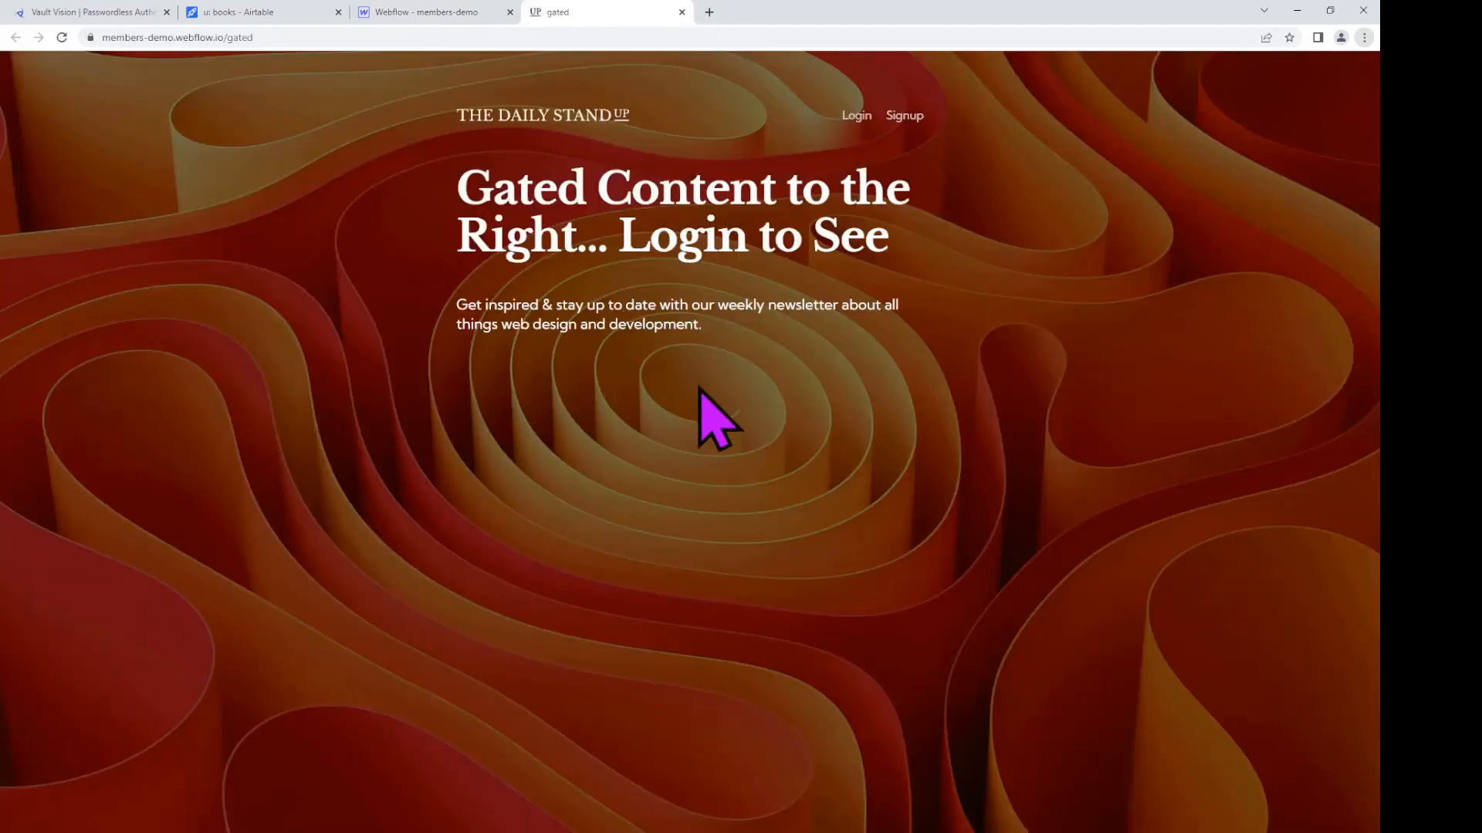
Step: Log in to the live site with the demo account's email address using a passkey
left_click(857, 116)
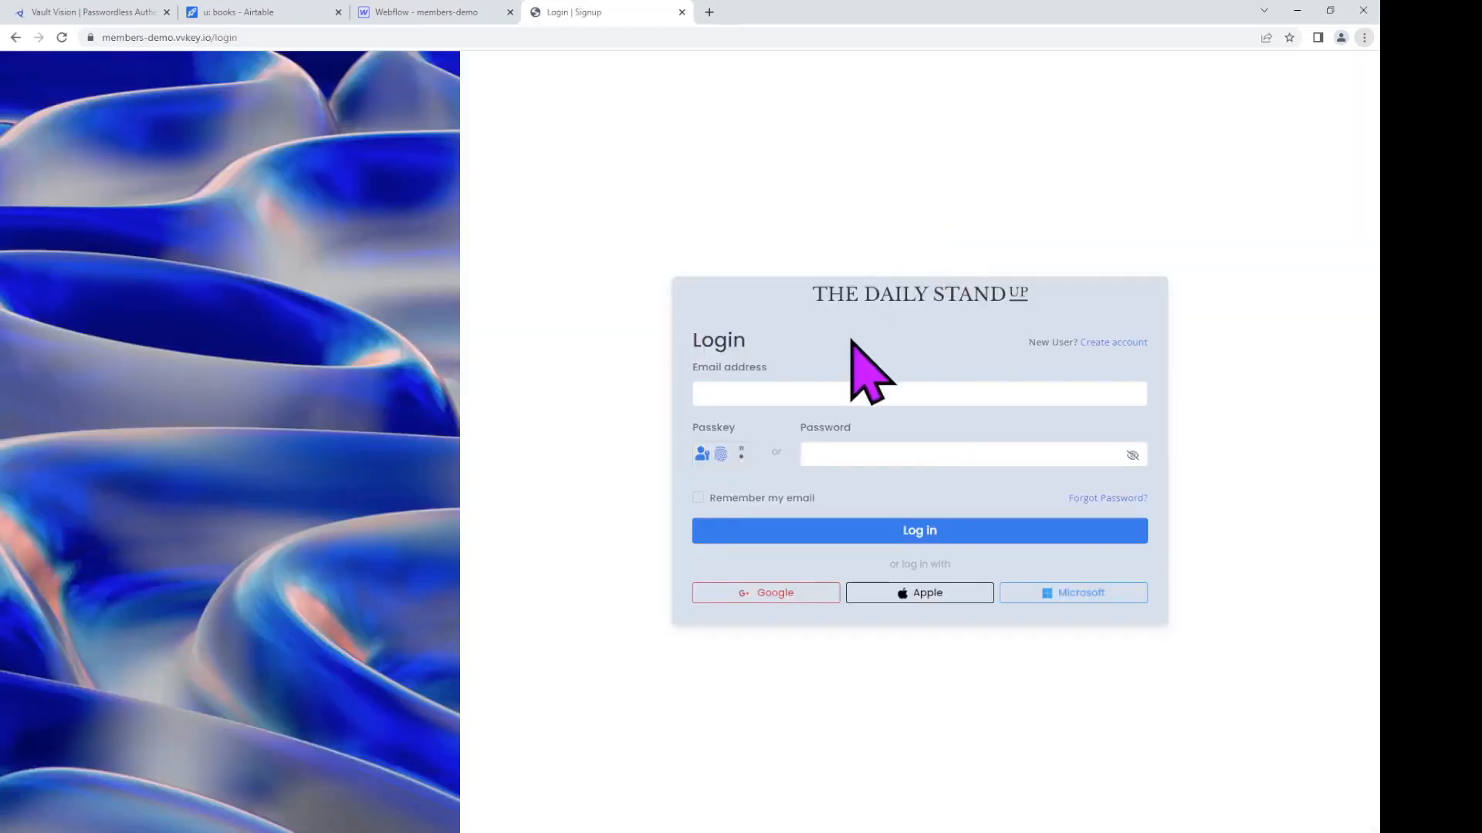
left_click(849, 388)
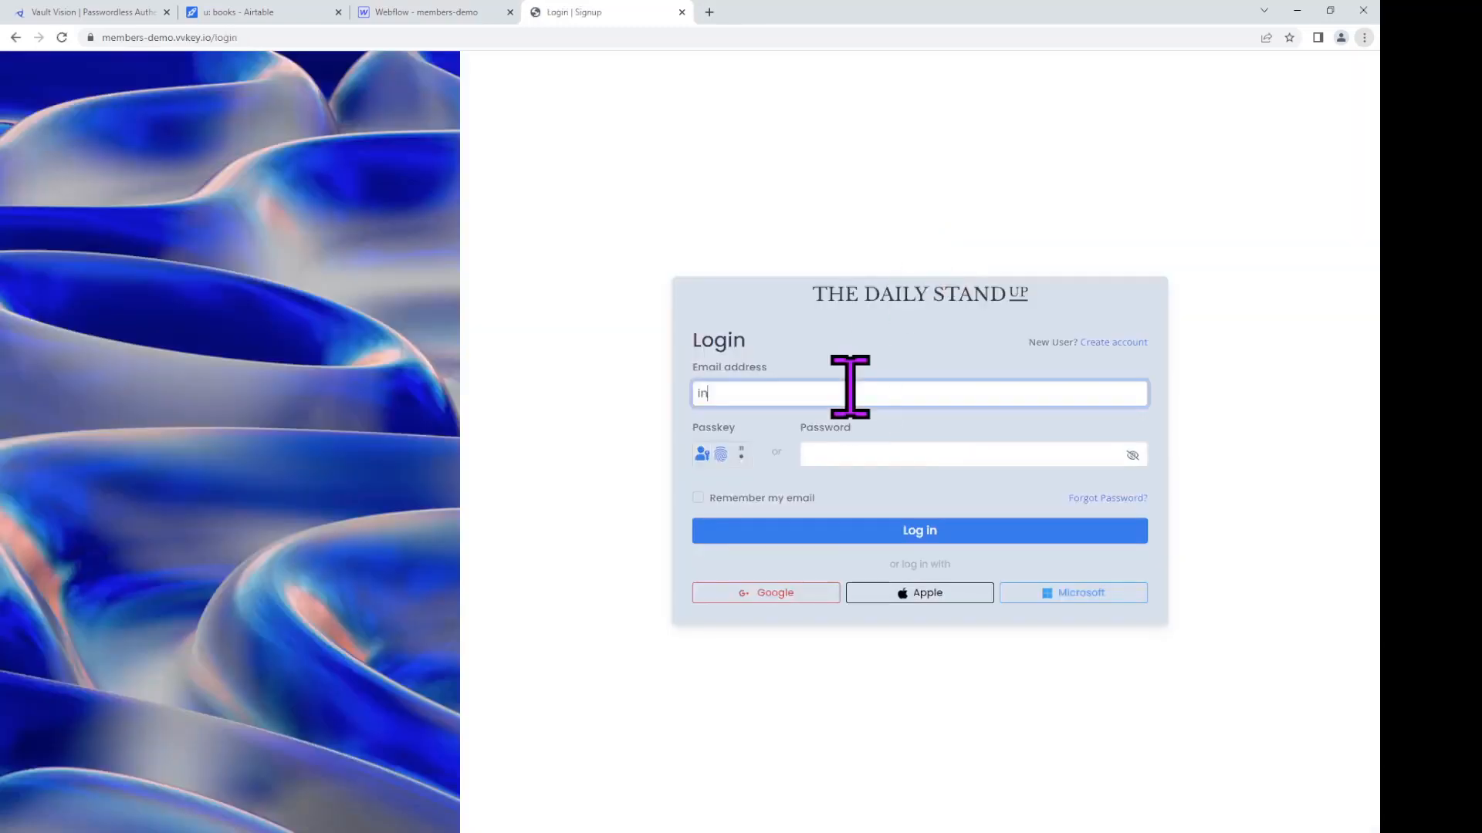
left_click(729, 457)
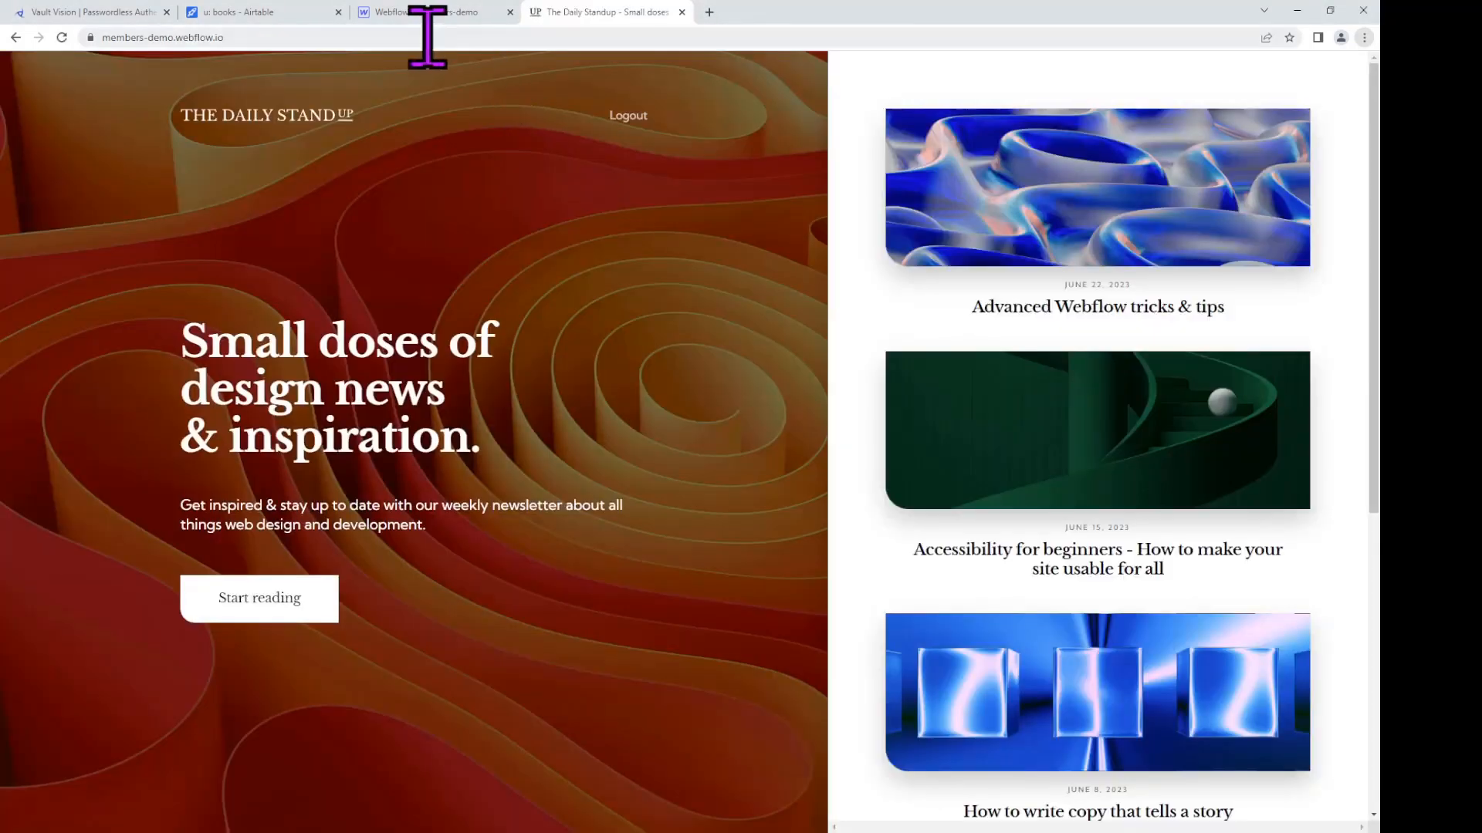
Step: Load the live /gated page to view the members-only content
left_click(428, 37)
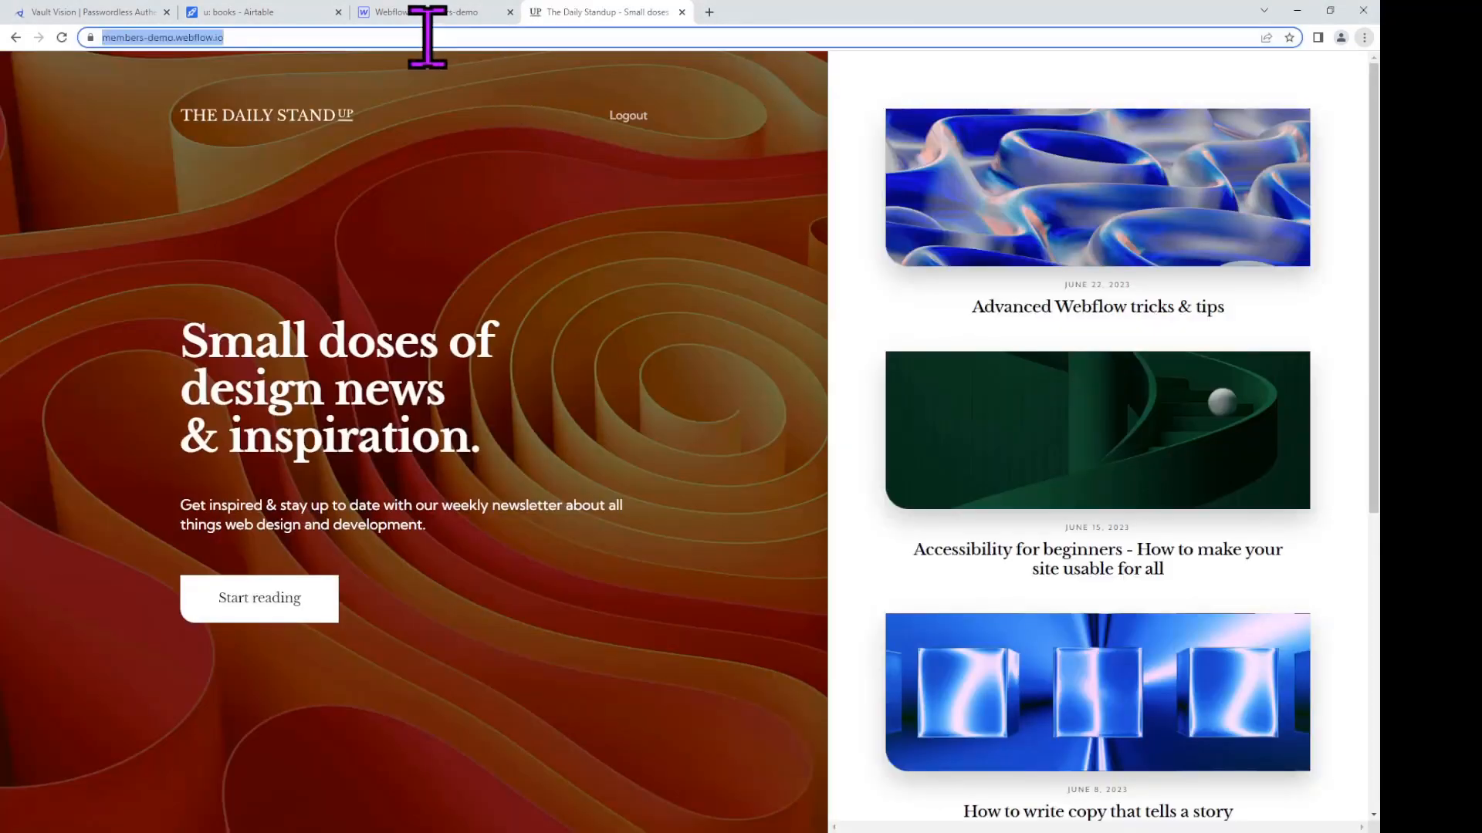
type("https://members-demo.webflow.io/gated")
key("Return")
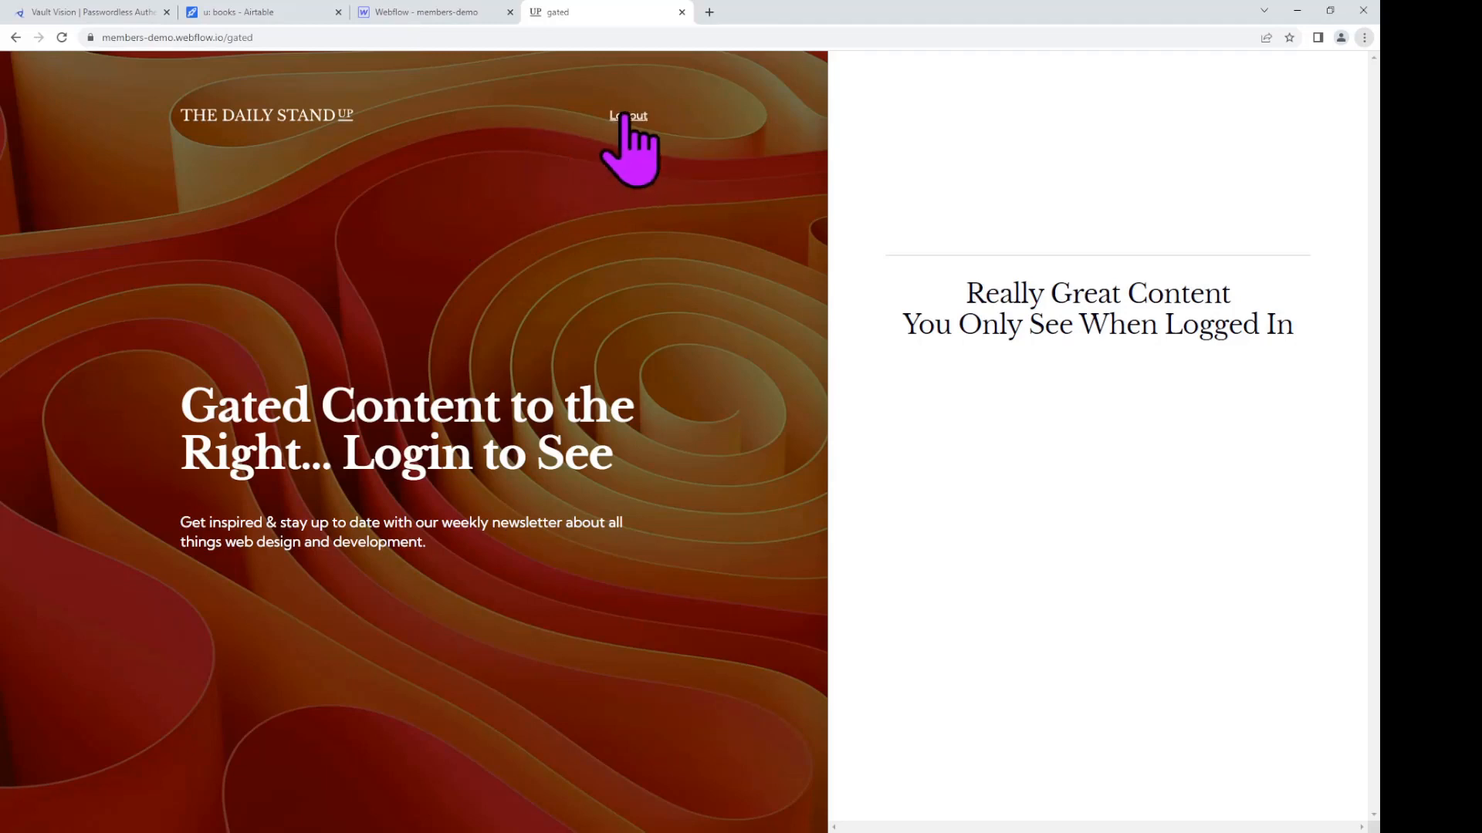
Step: Log out and load /gated to confirm the members-only content is hidden
left_click(353, 38)
key("ctrl+c")
left_click(617, 117)
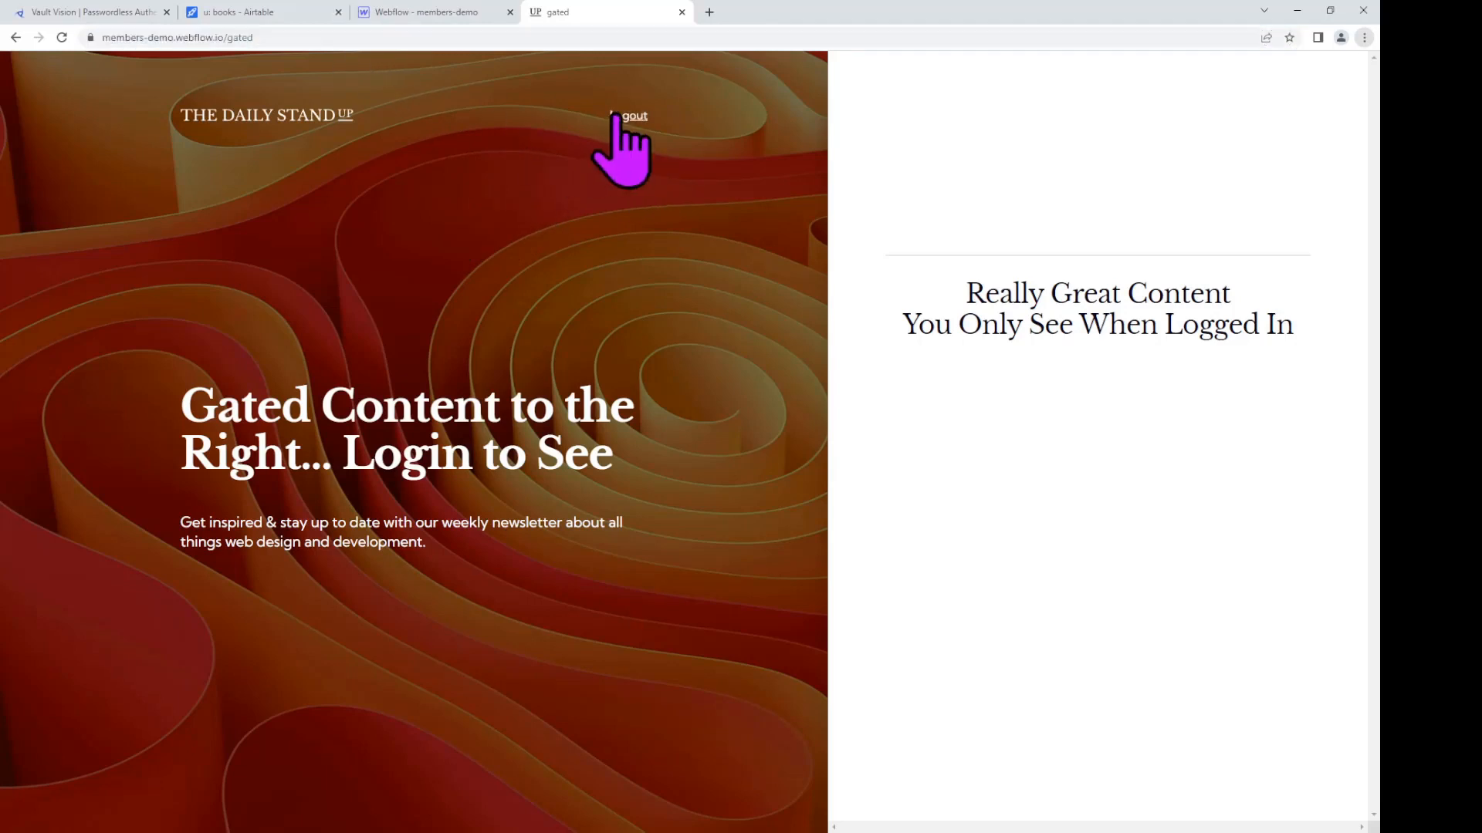
left_click(563, 39)
key("ctrl+v")
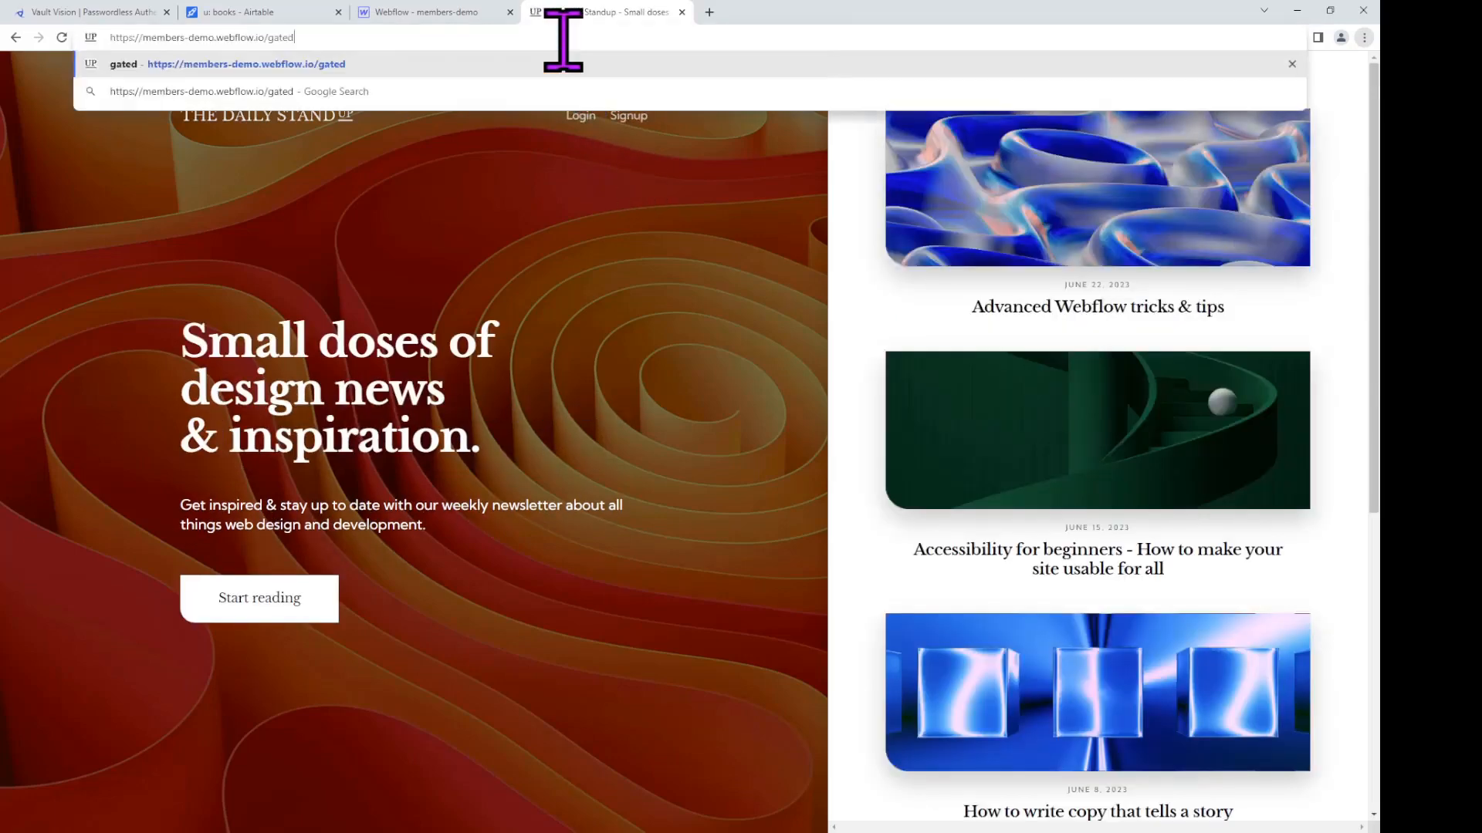
key("Return")
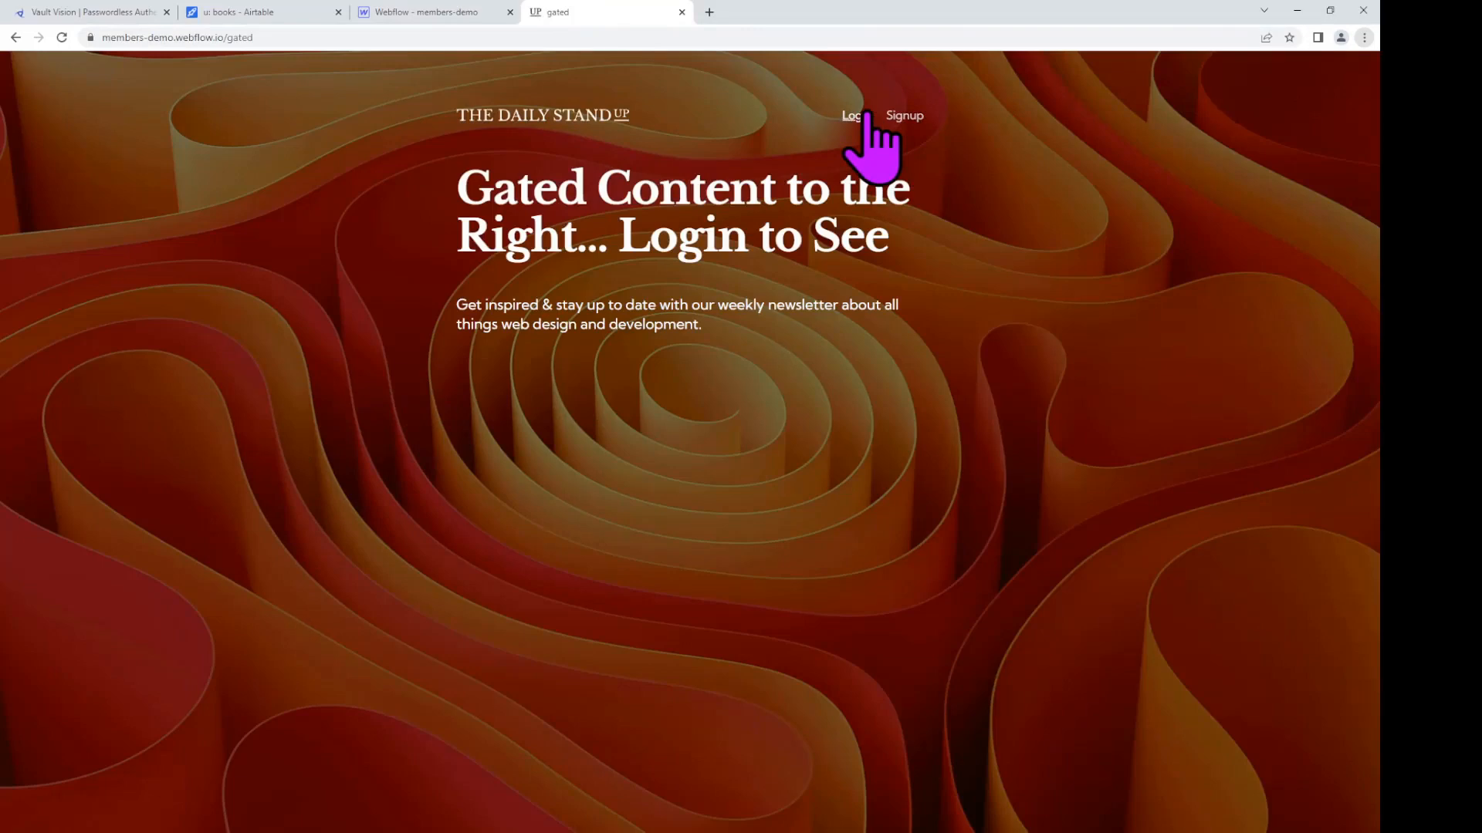
left_click(15, 37)
Step: Log back in with the demo account's email address using a passkey
left_click(580, 115)
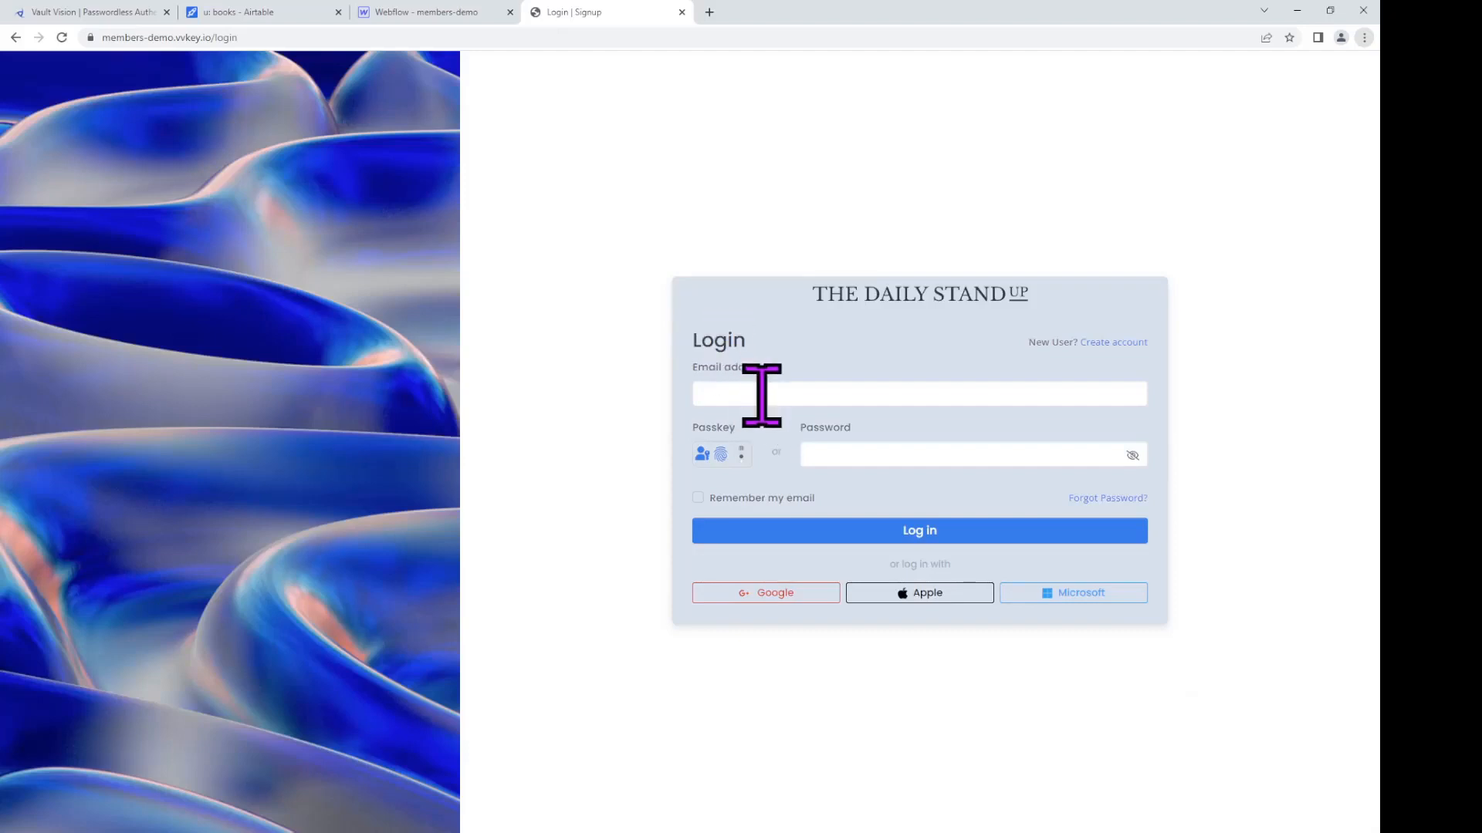
left_click(763, 395)
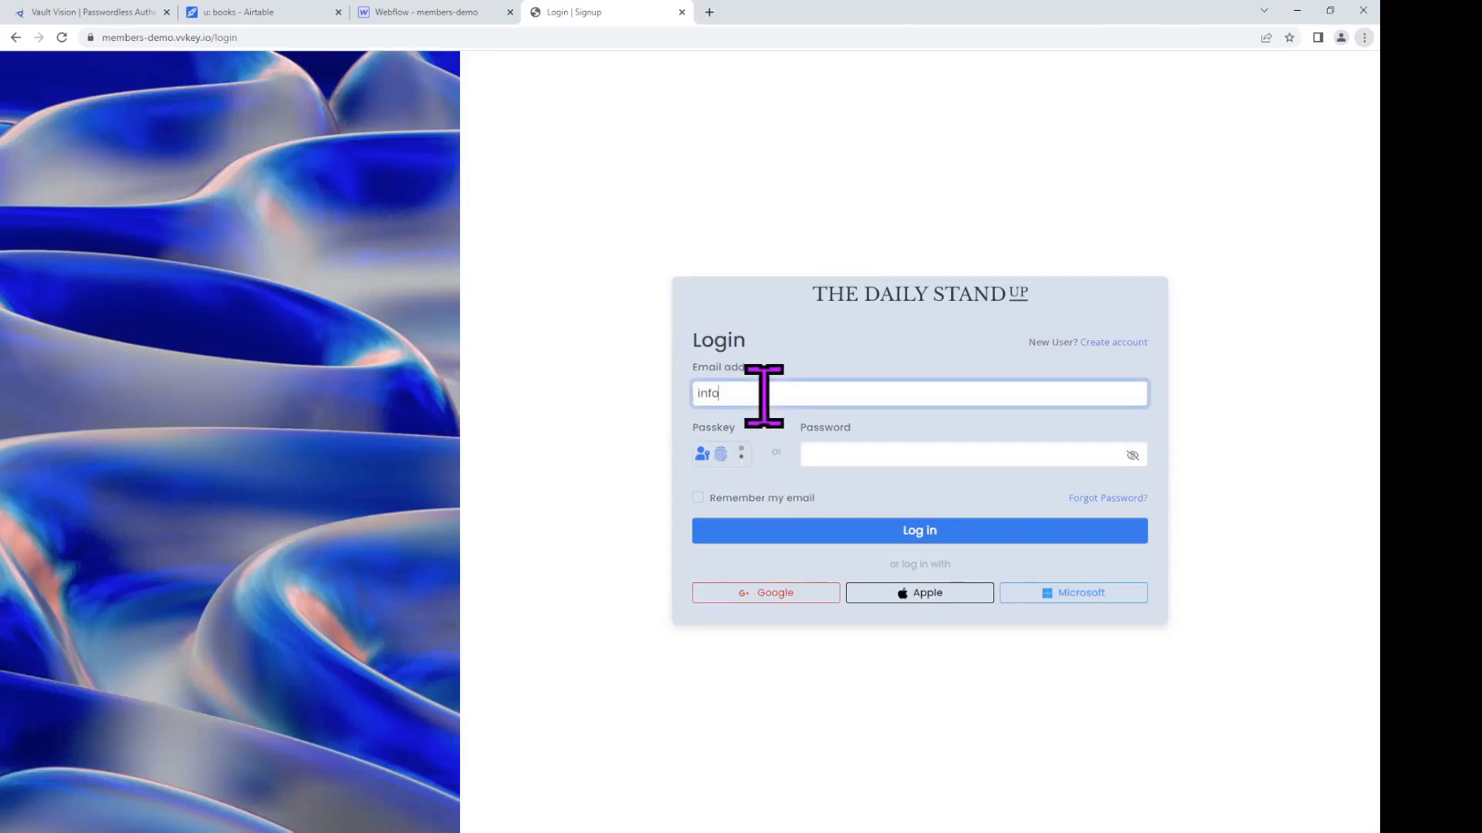
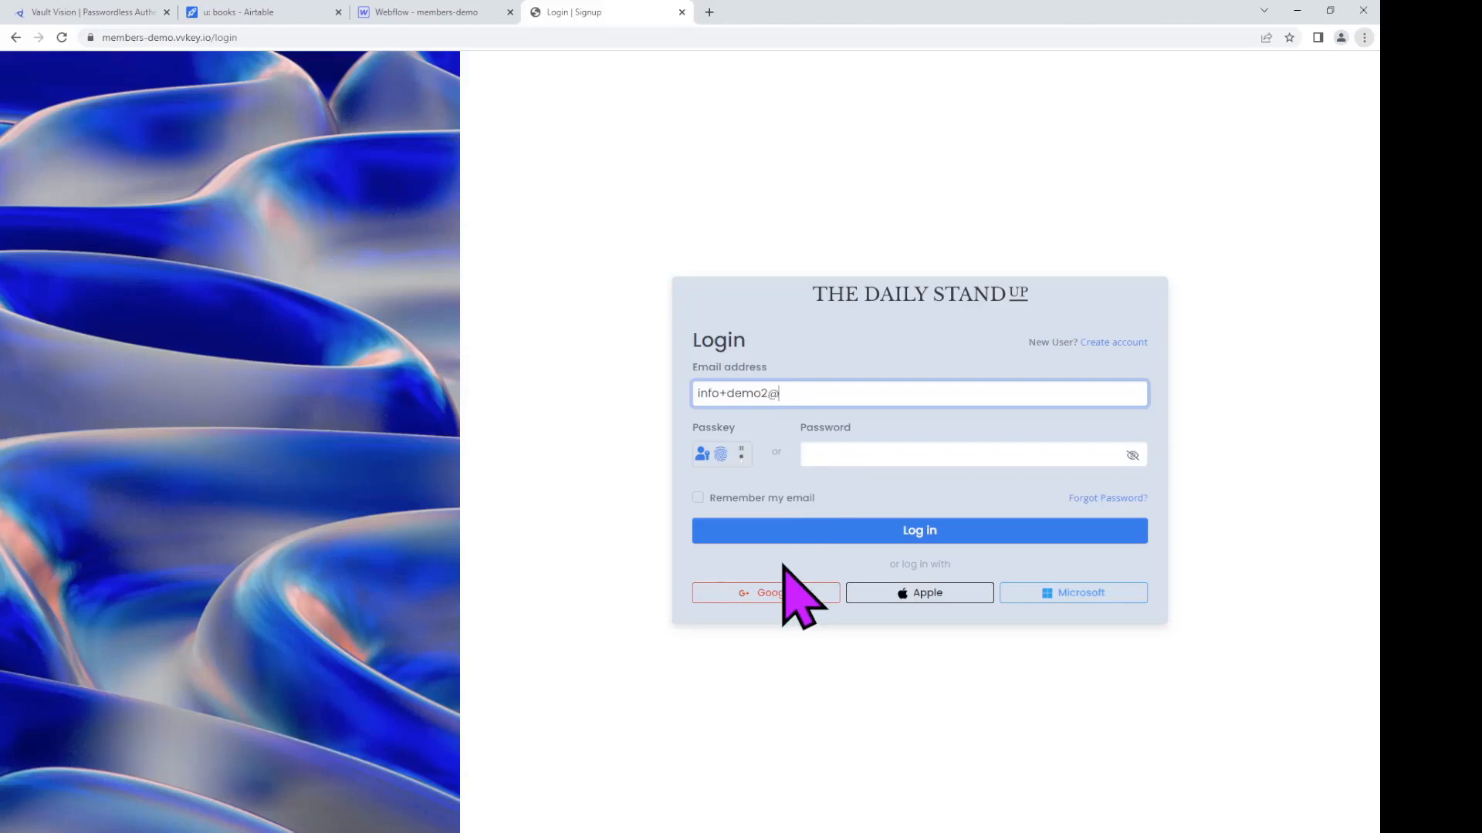
left_click(729, 457)
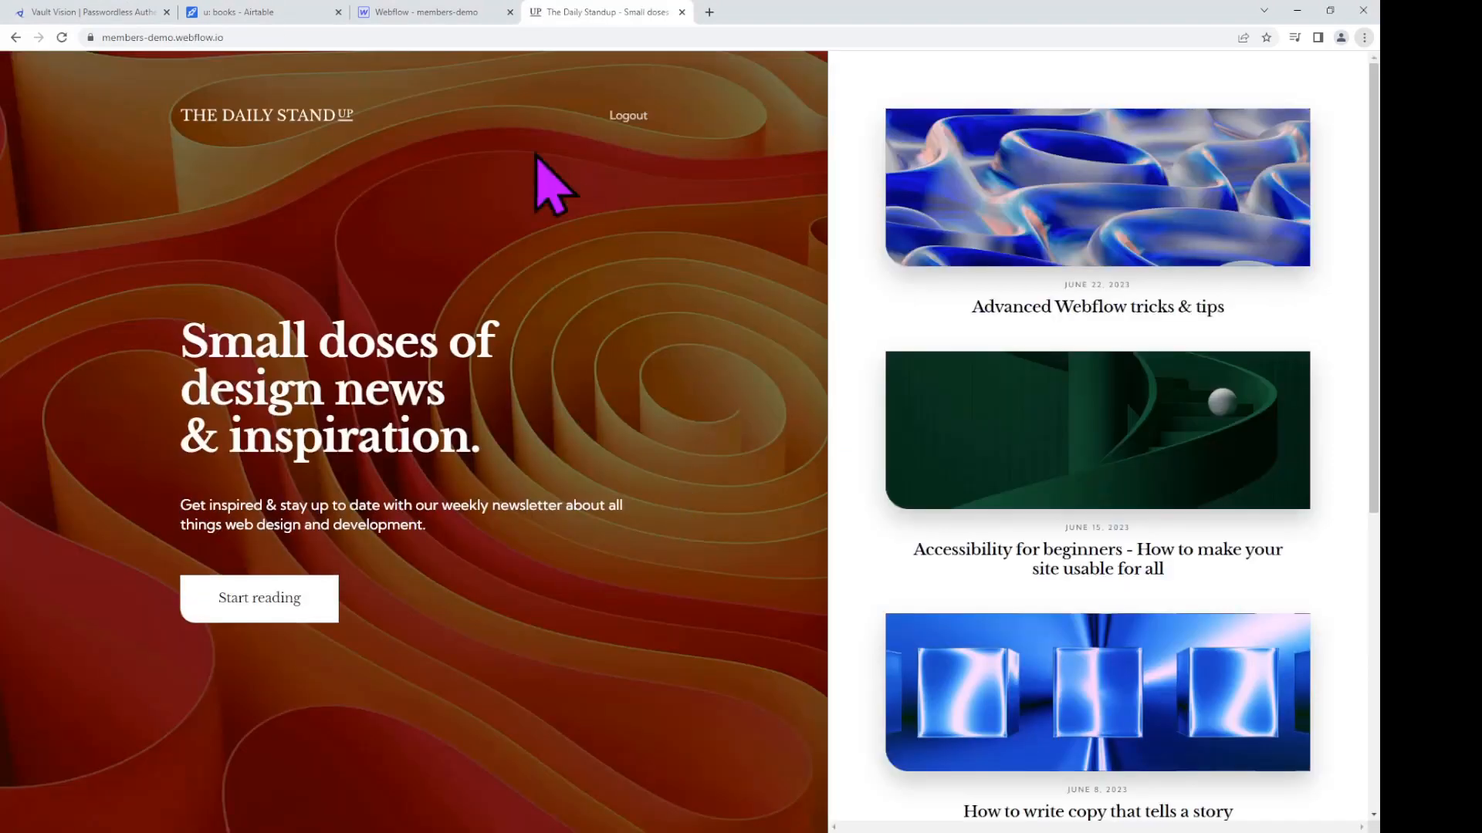
Step: Load /gated to see the content reappear, then return to the home page
left_click(340, 36)
key("End")
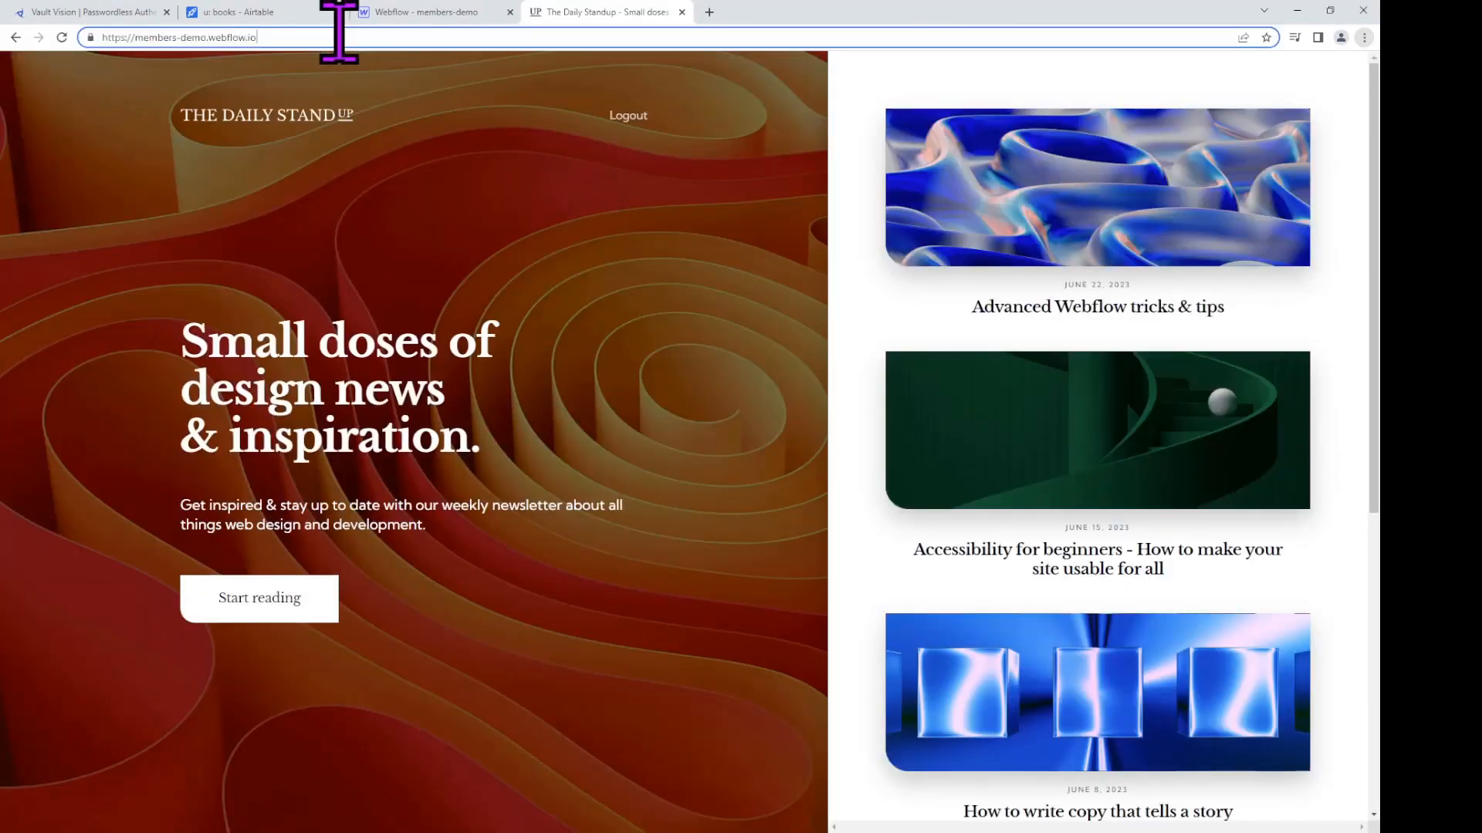
type("gated")
key("Return")
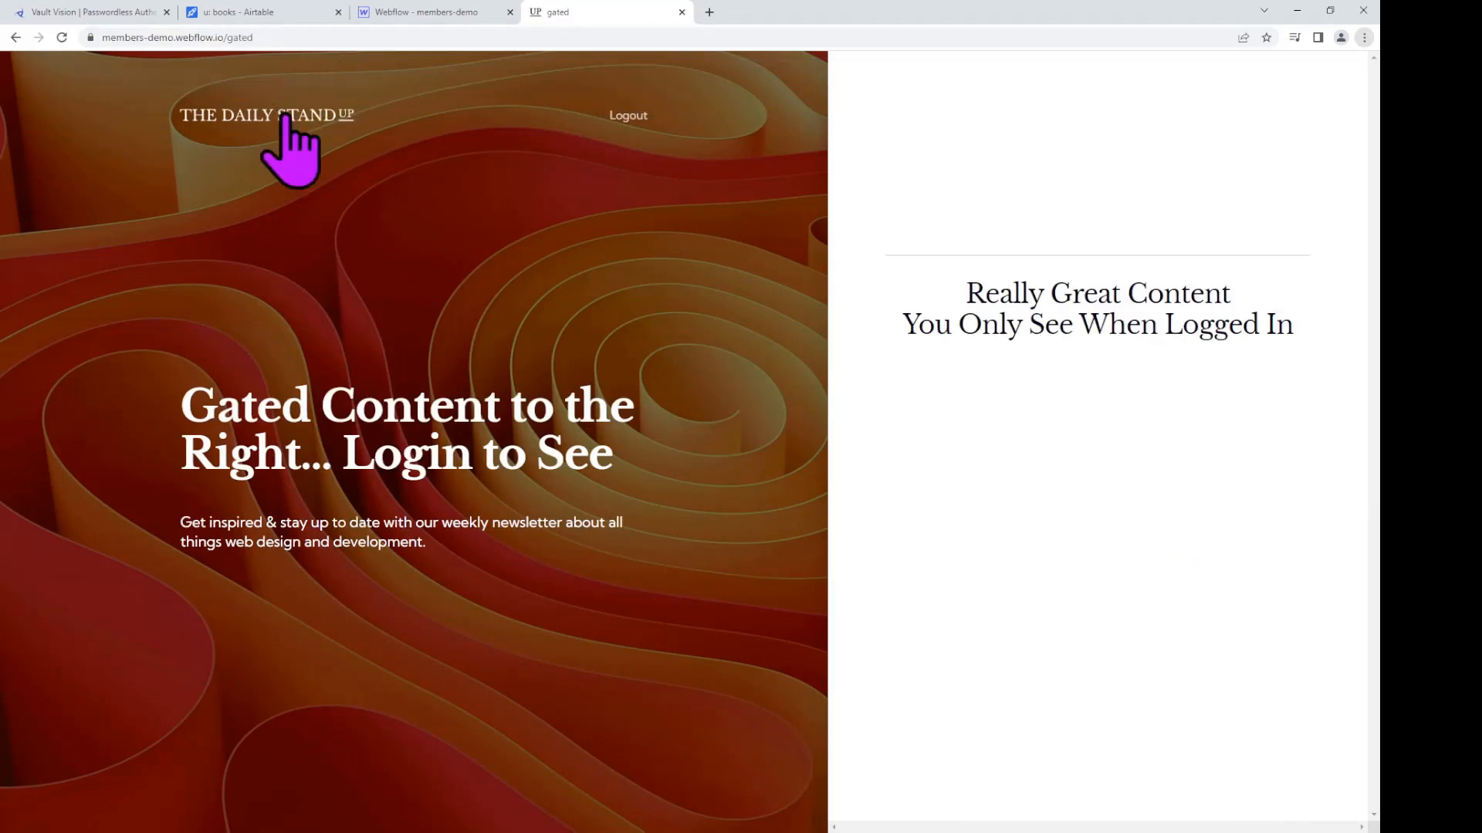
double_click(232, 37)
key("BackSpace")
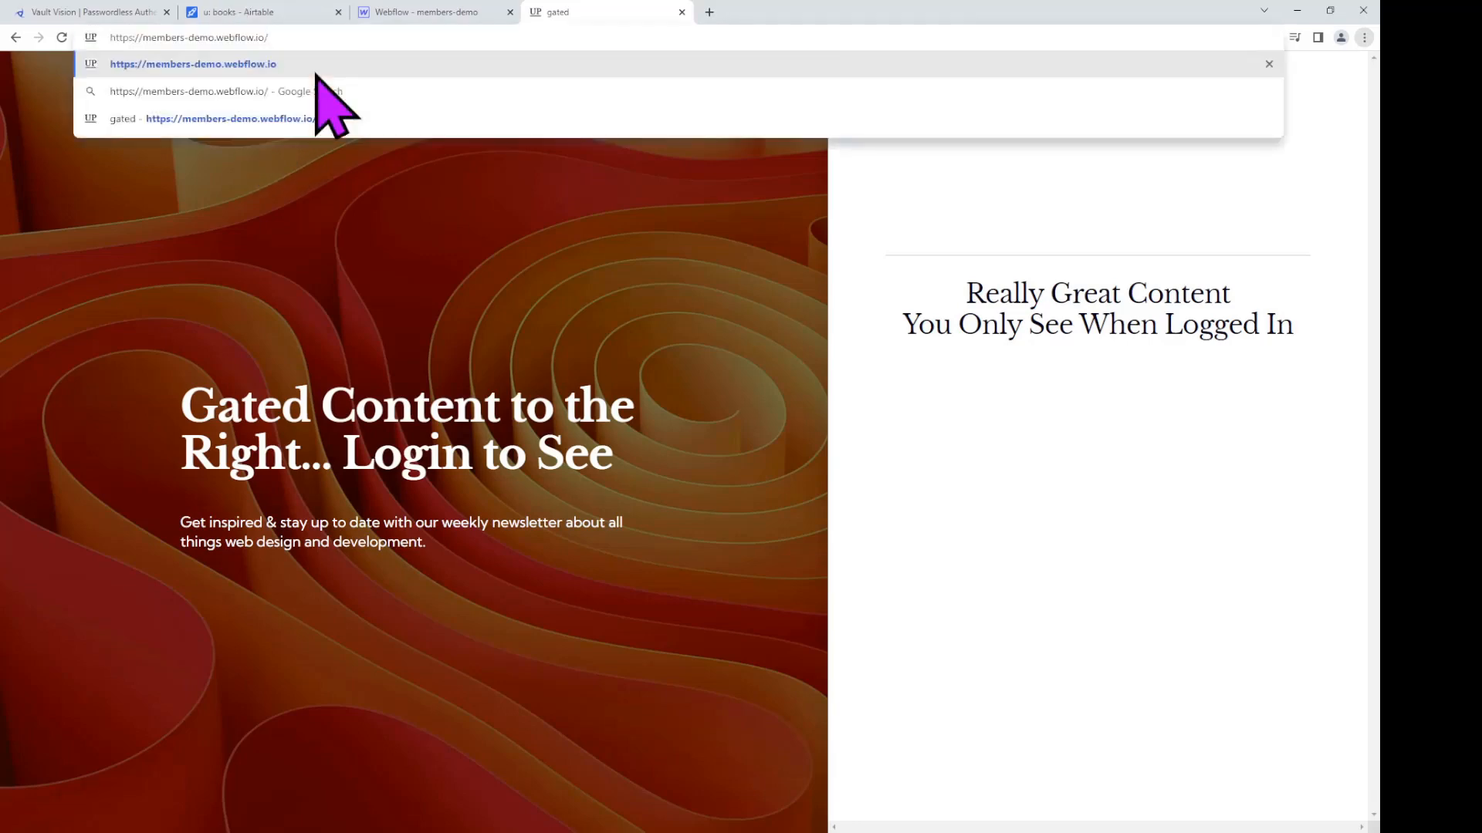
key("Return")
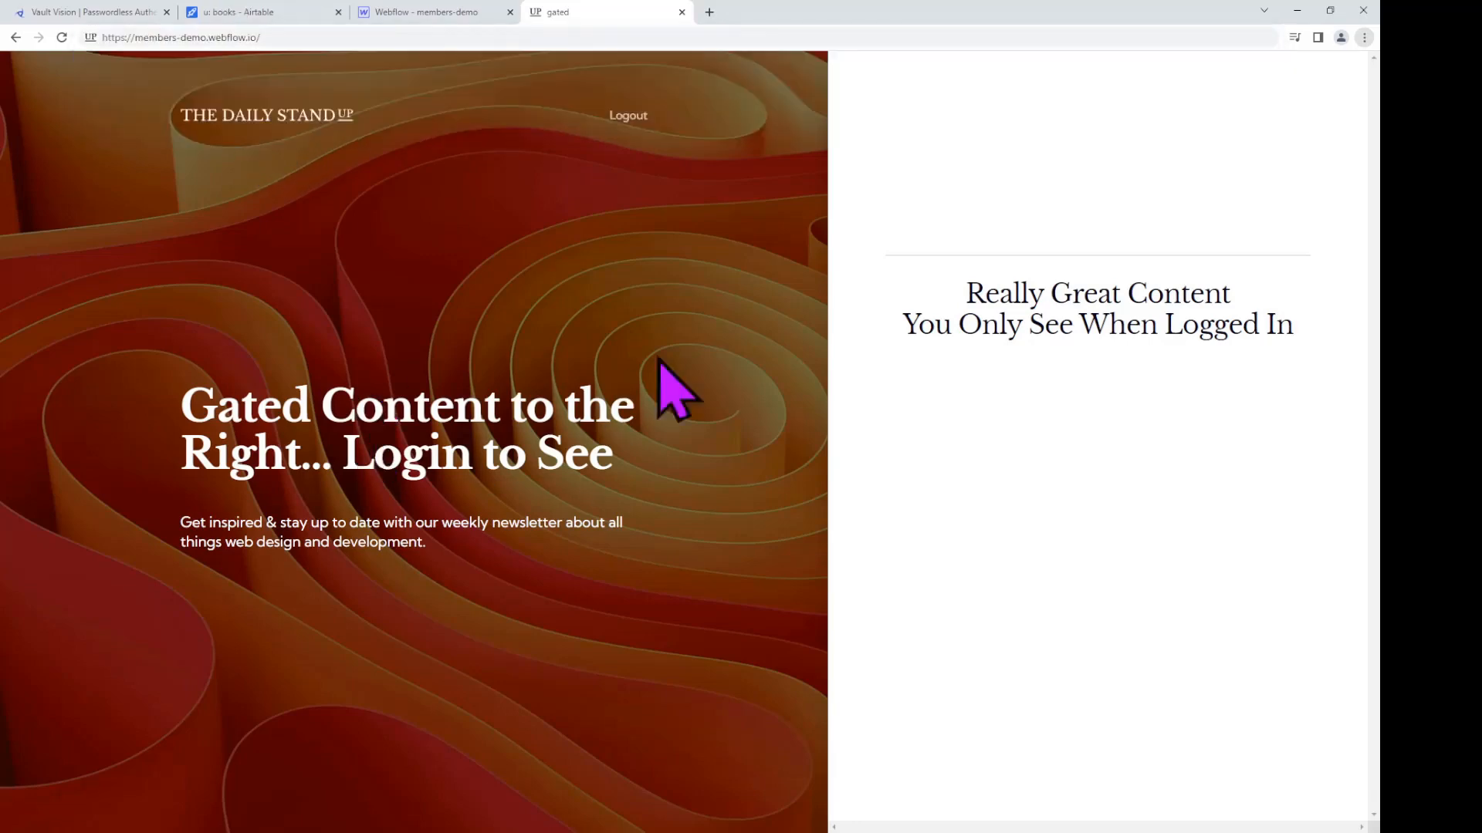
Step: Close Webflow's publish destination settings and switch to the Airtable books table
left_click(472, 13)
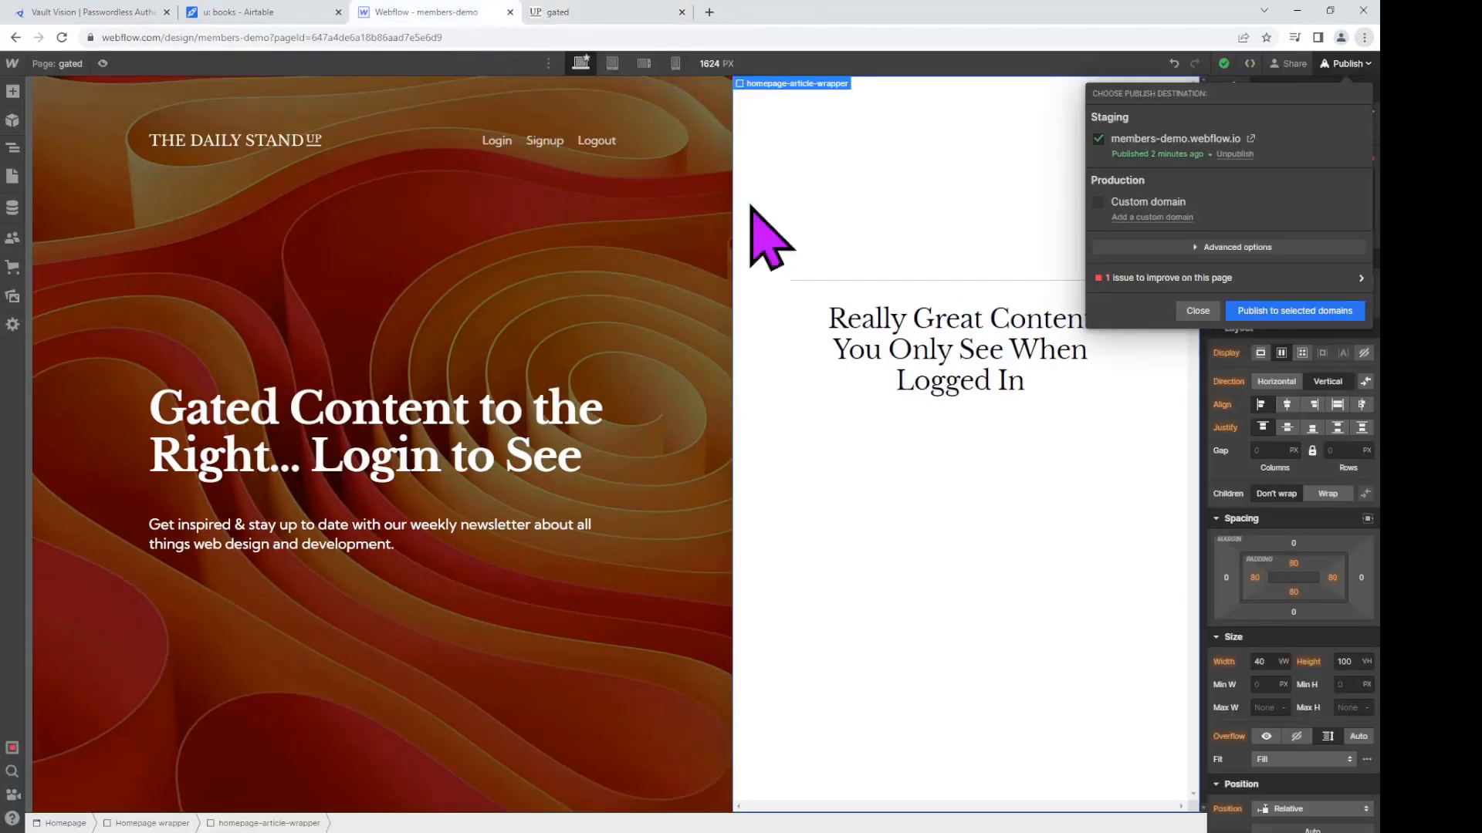
left_click(1200, 311)
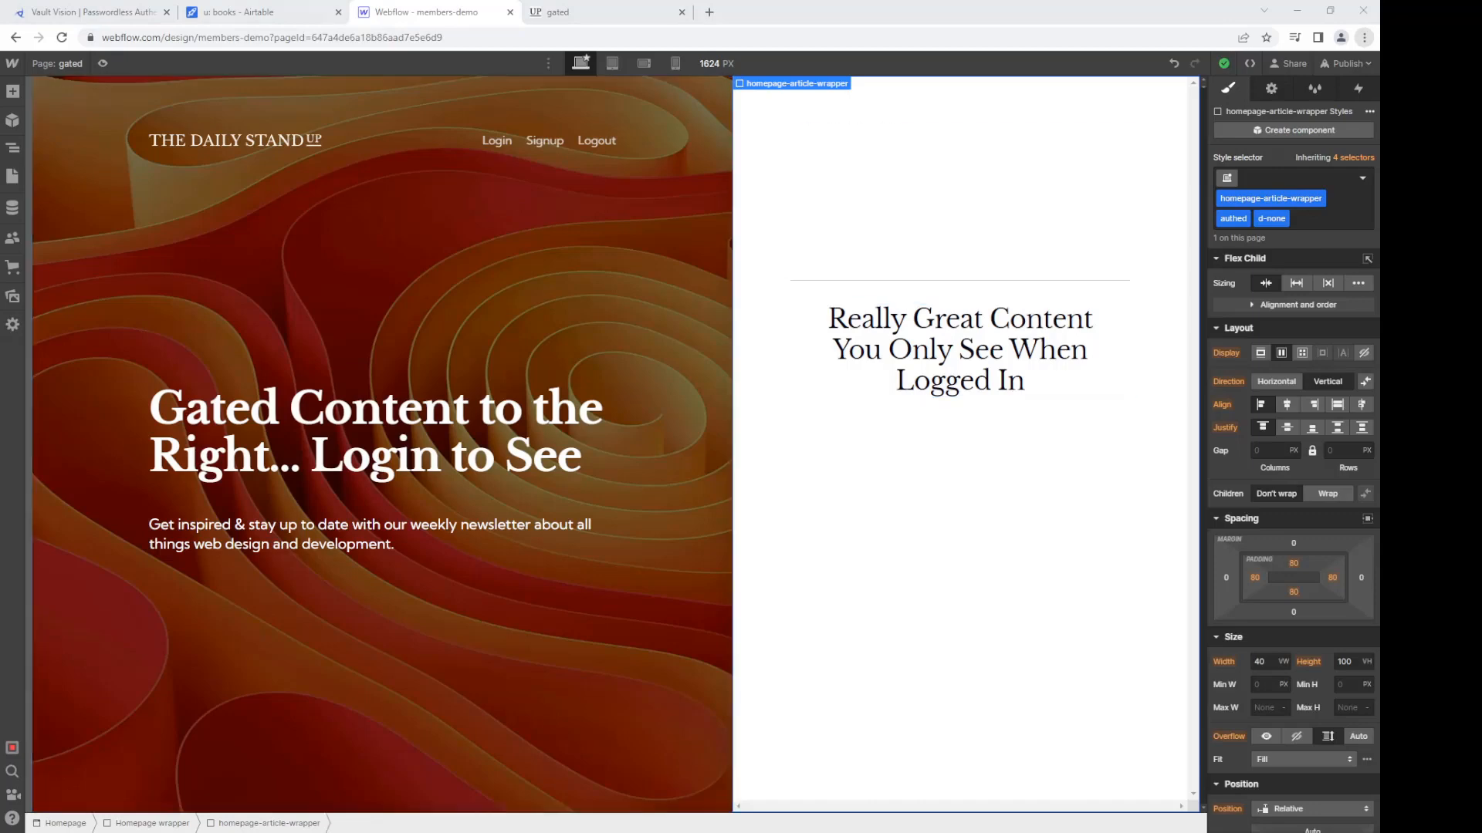
left_click(286, 11)
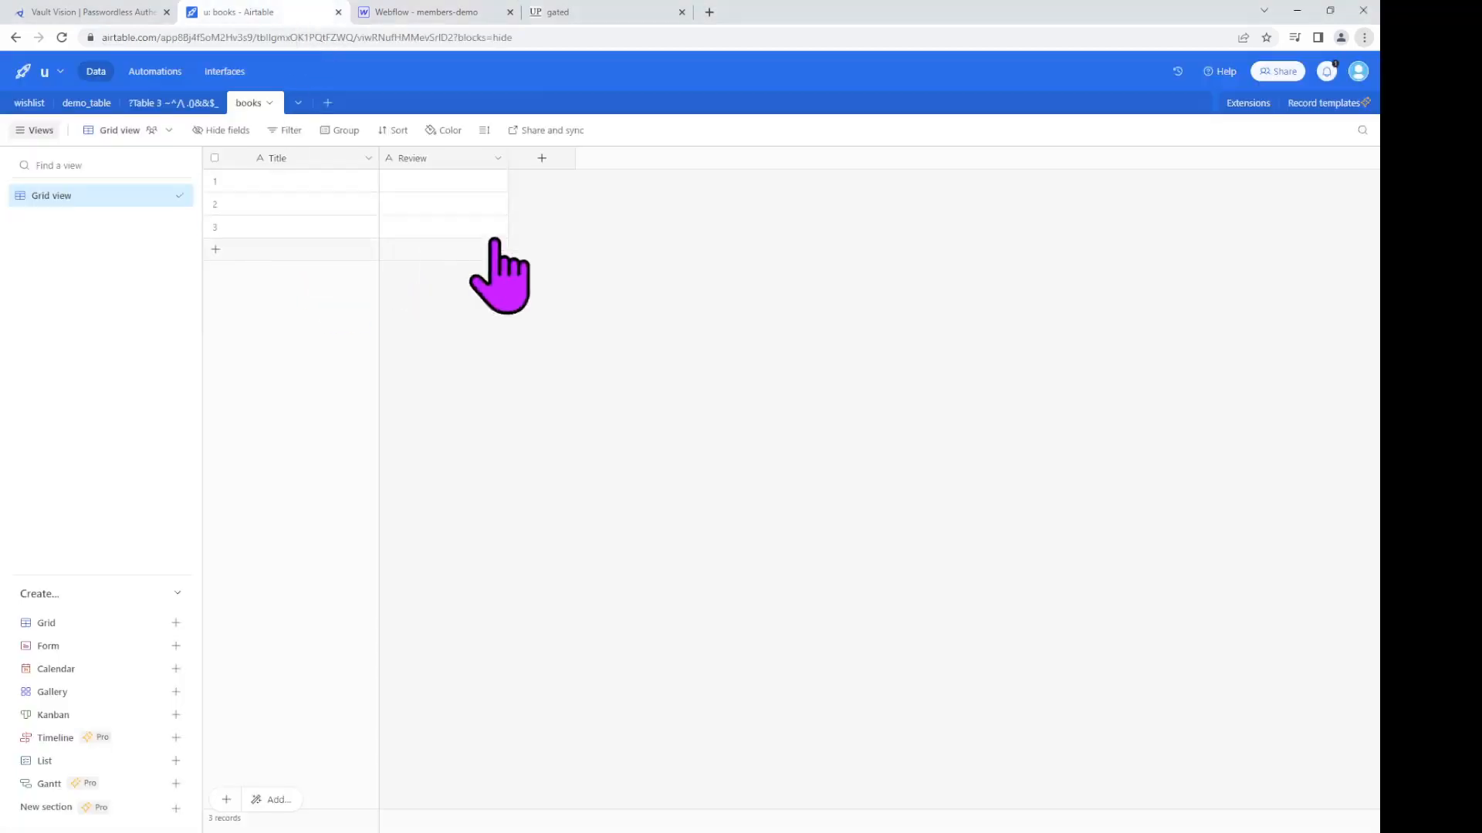
Step: Create a 'vv_id' field in the Airtable books table, then return to Webflow
left_click(544, 158)
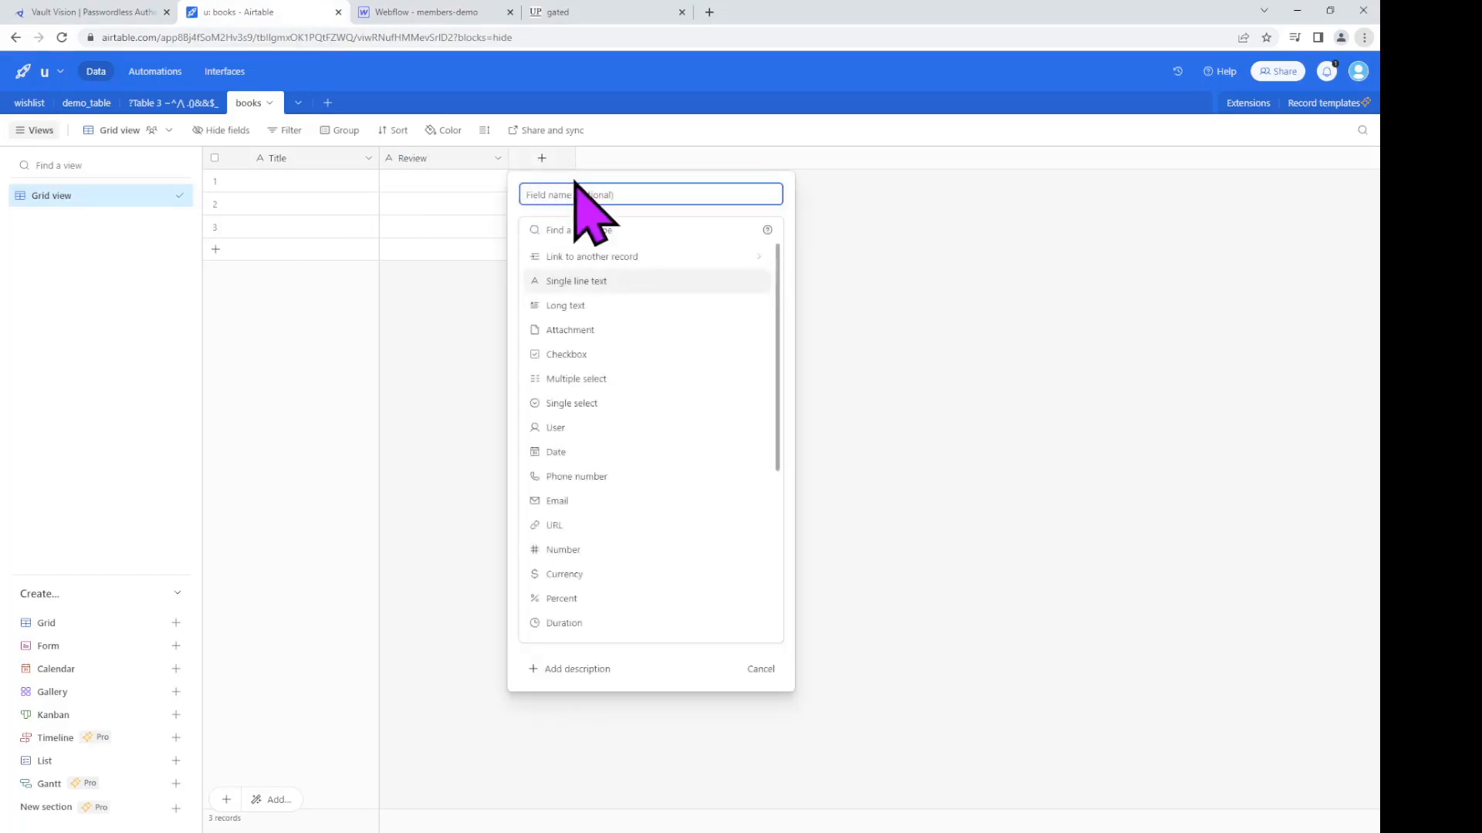
type("vv_id")
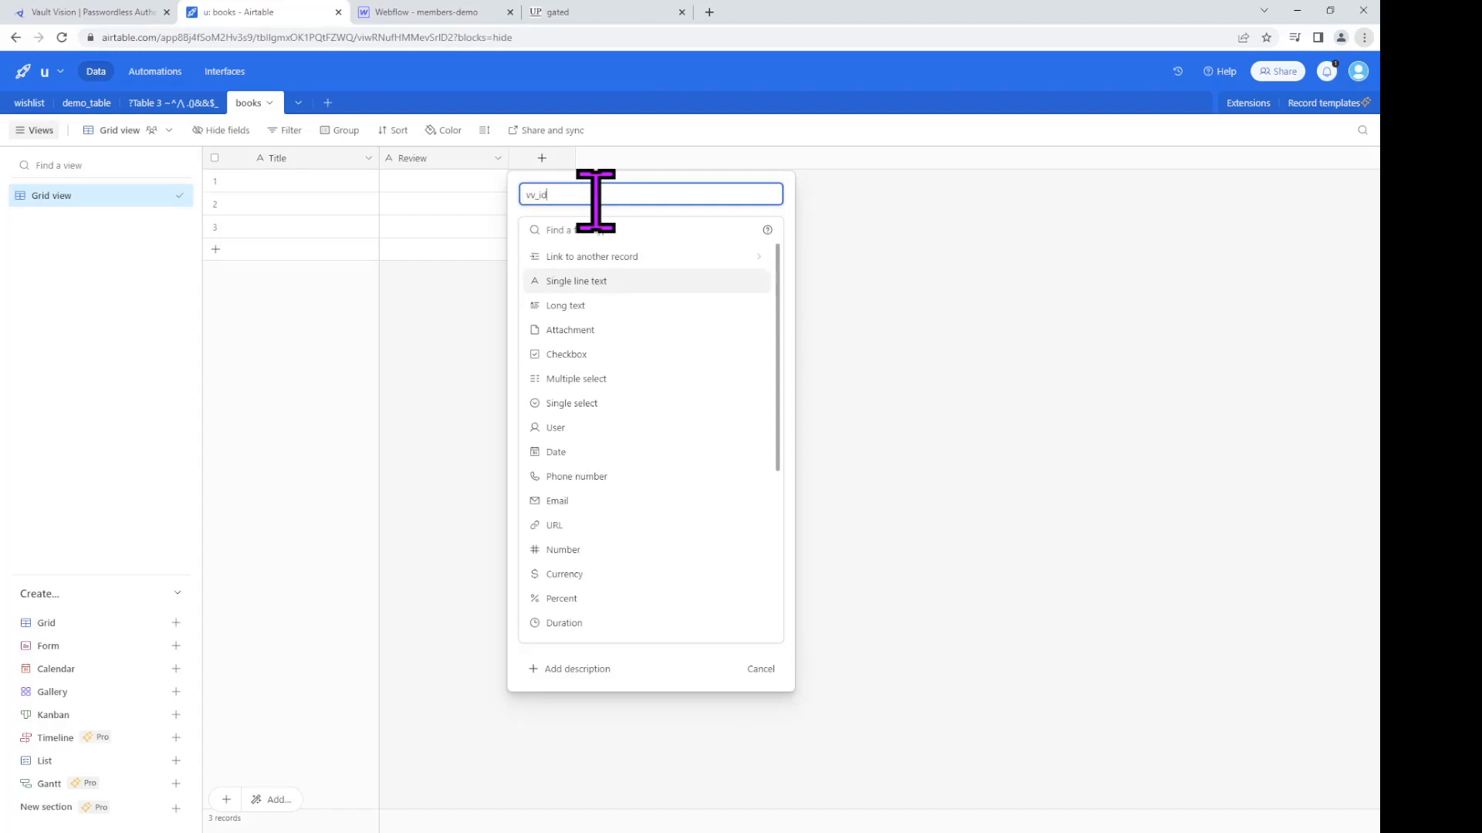
key("Return")
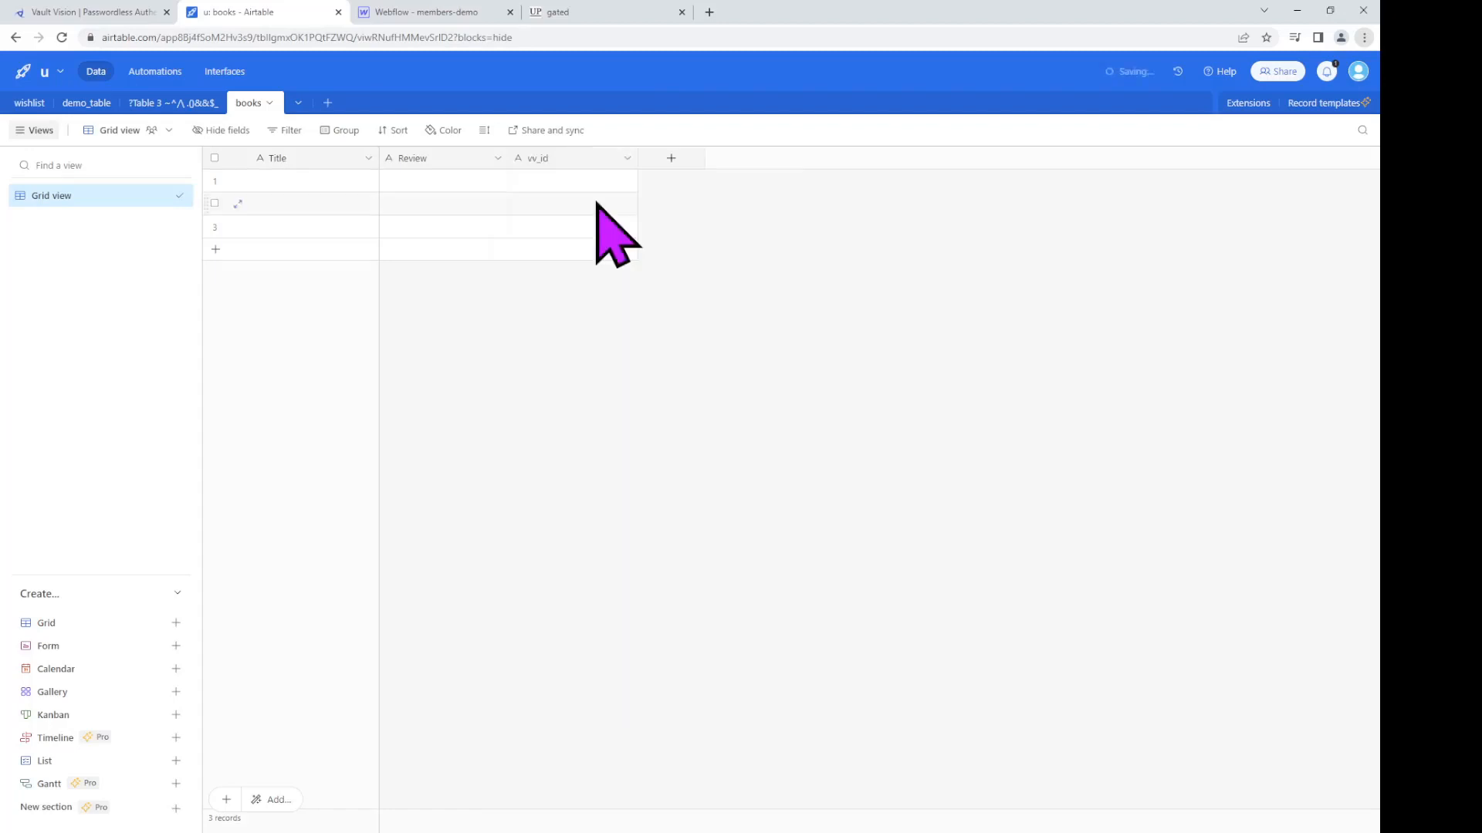
left_click(456, 14)
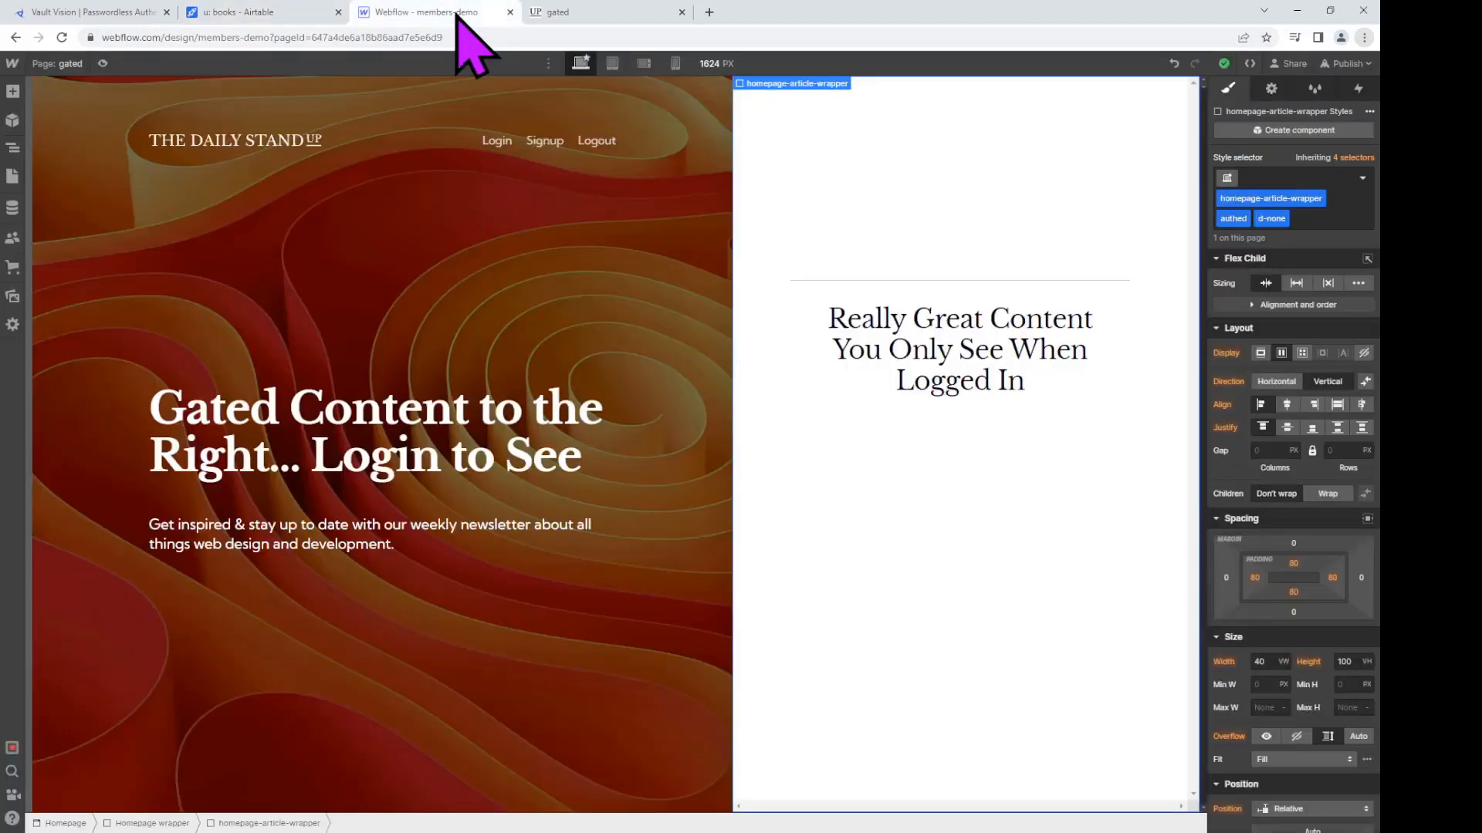
Step: Replace the hero subtitle paragraph's text with 'Add a Book Review'
left_click(366, 550)
double_click(366, 546)
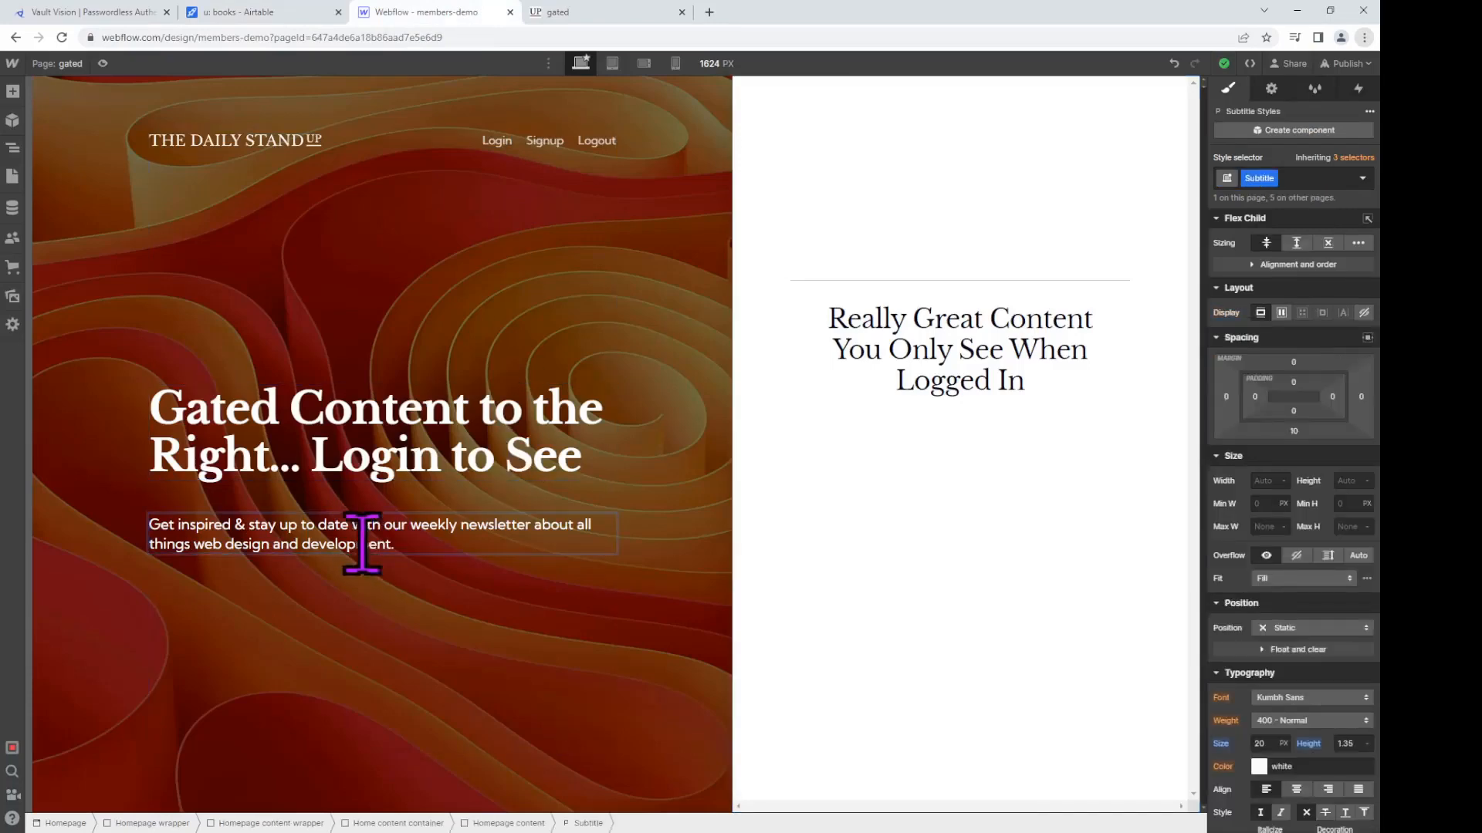
left_click(415, 524, "shift")
key("shift+Up")
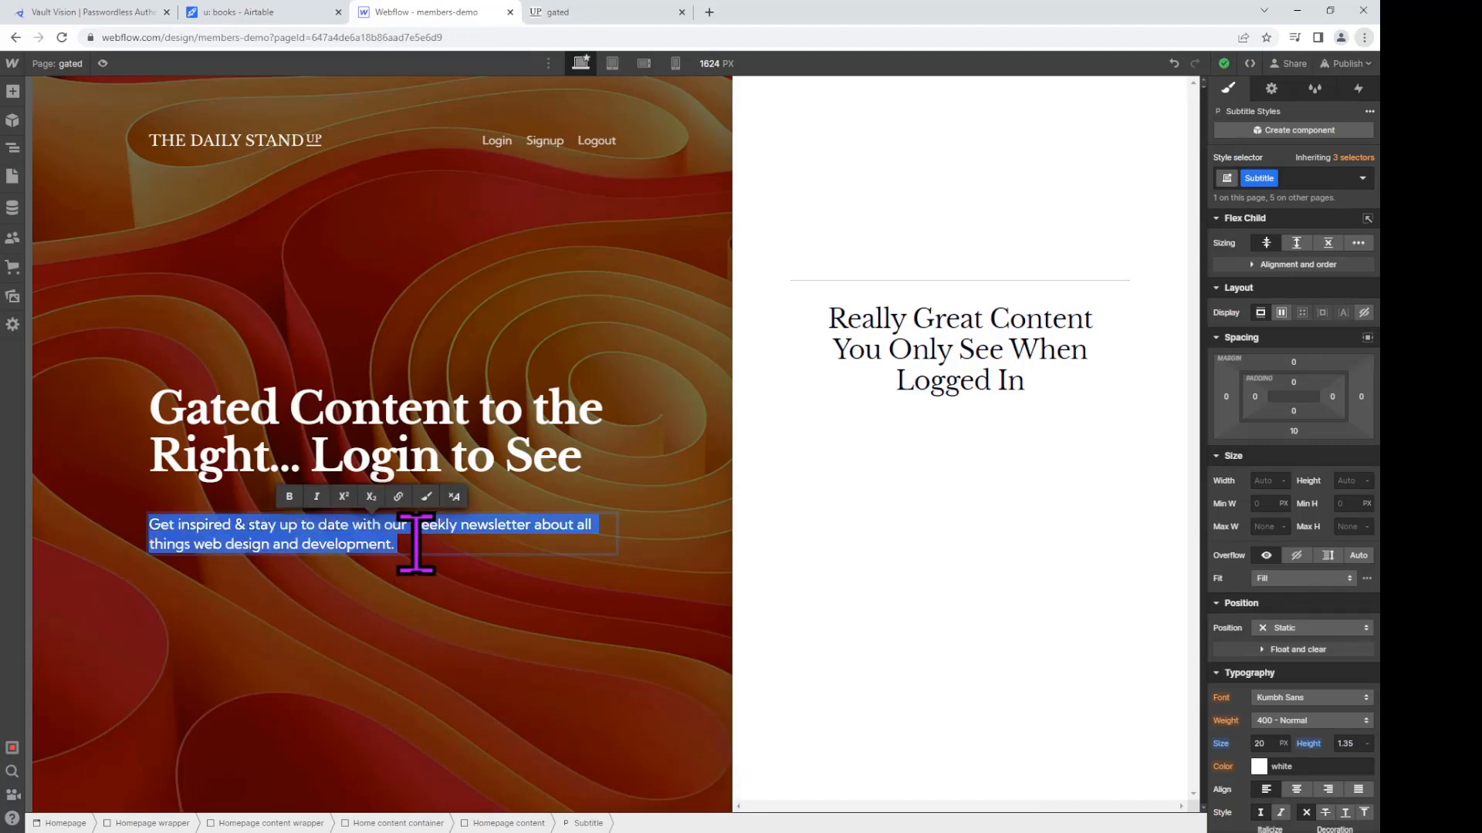
type("Add a")
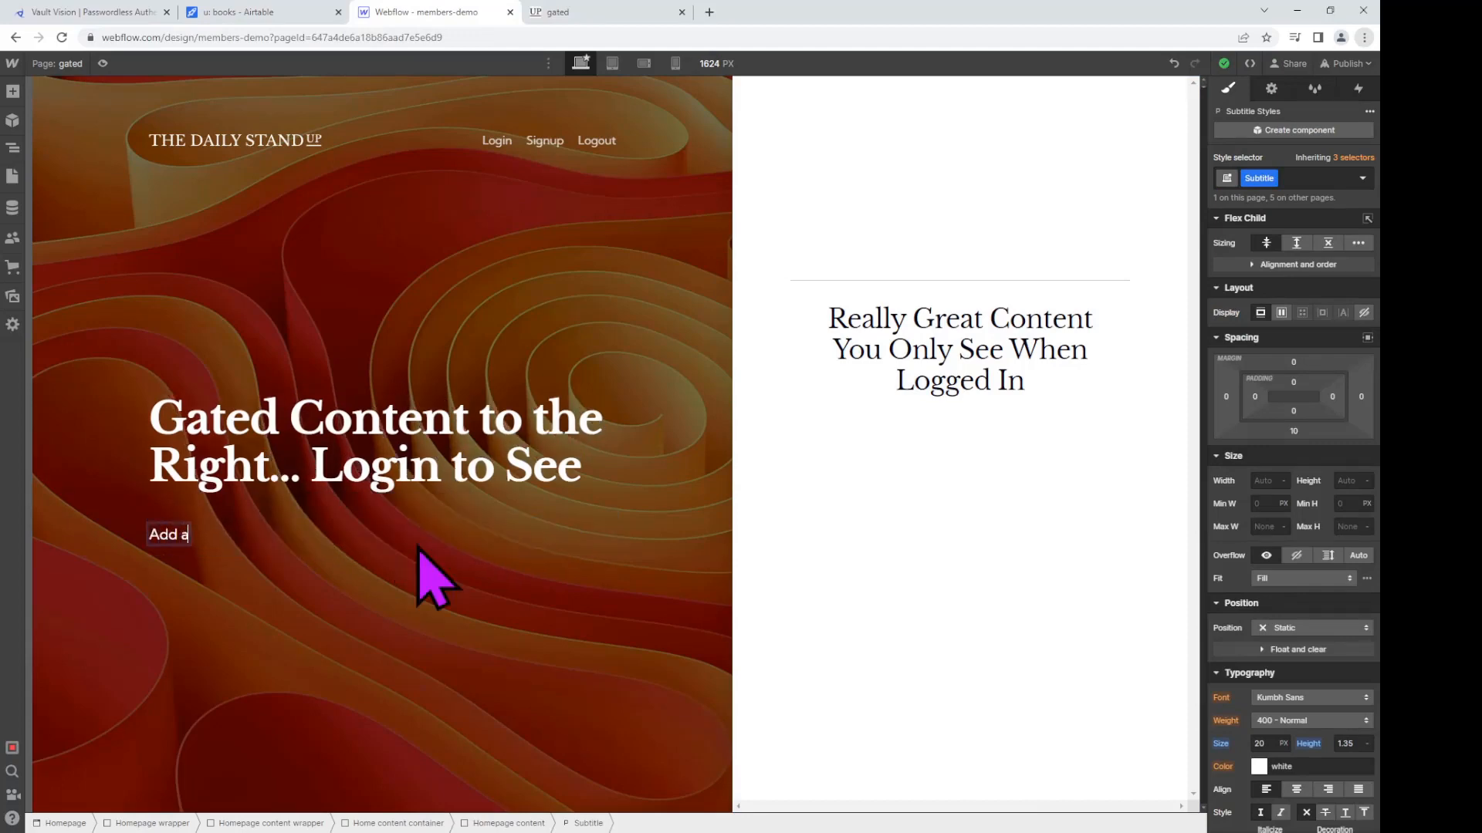
type(" Book Review")
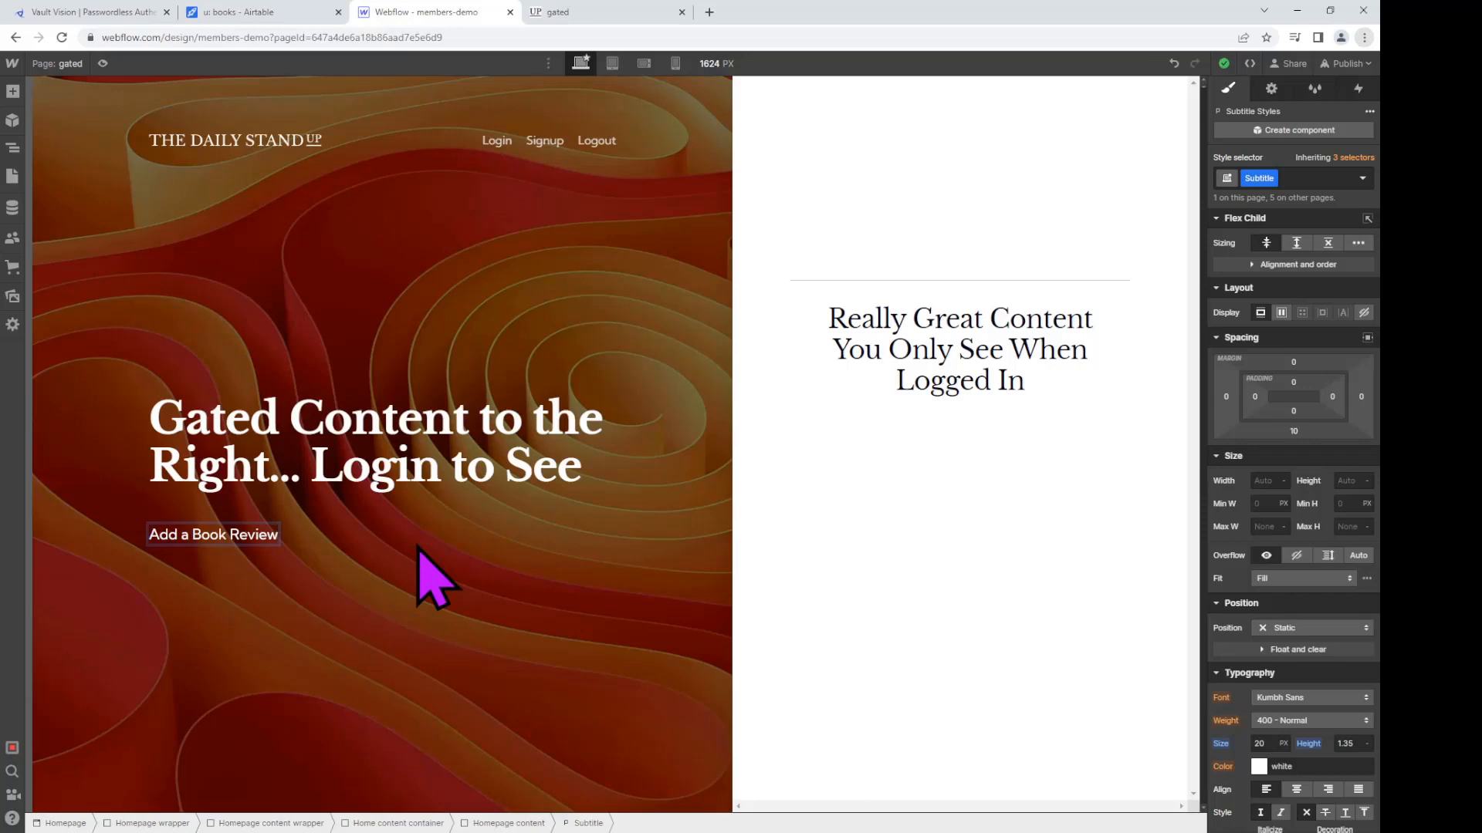
Step: Clear the hero subtitle and retype it as 'Add a Book Review'
key("shift+Return")
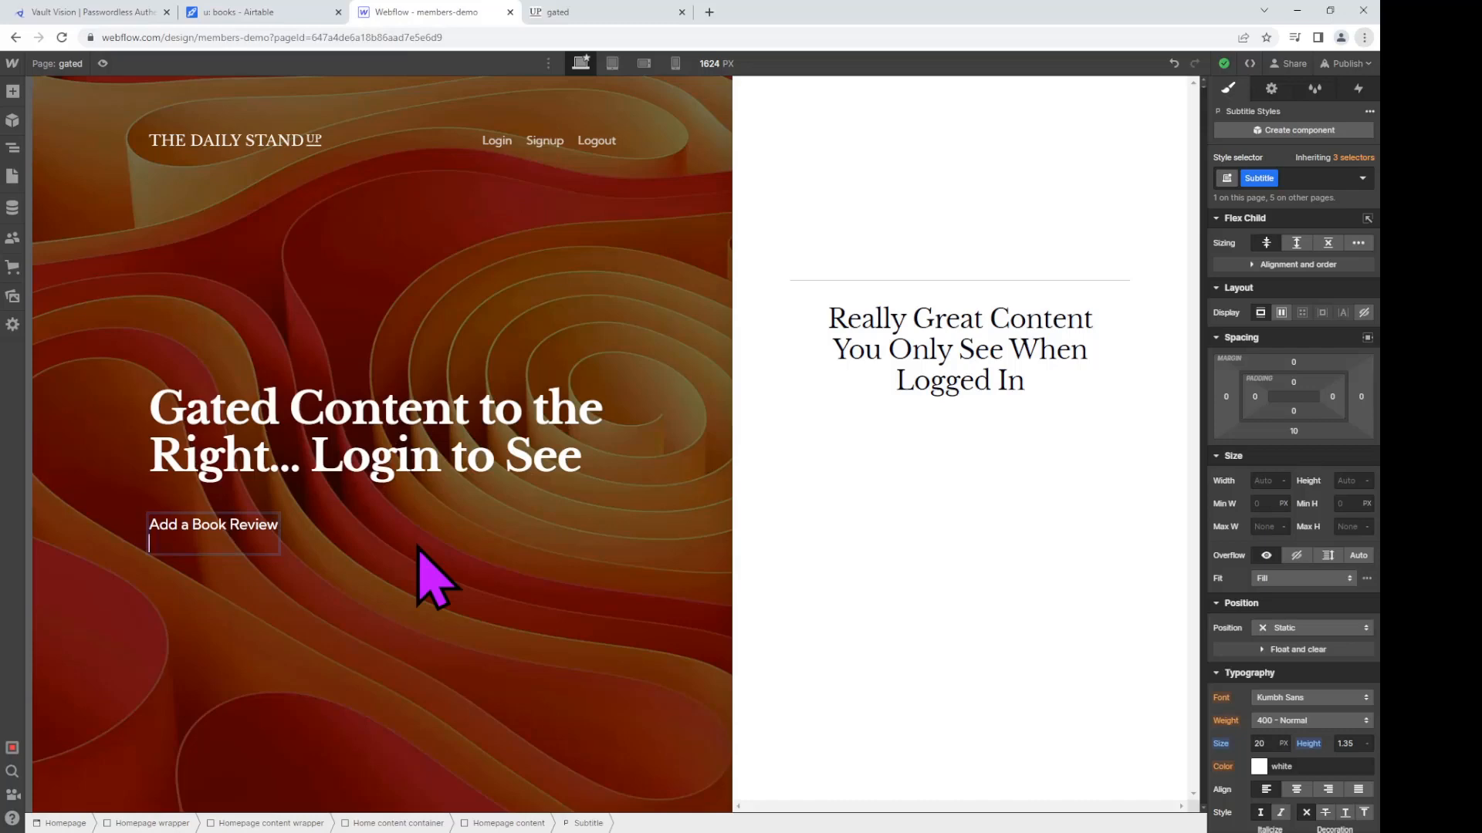
key("BackSpace")
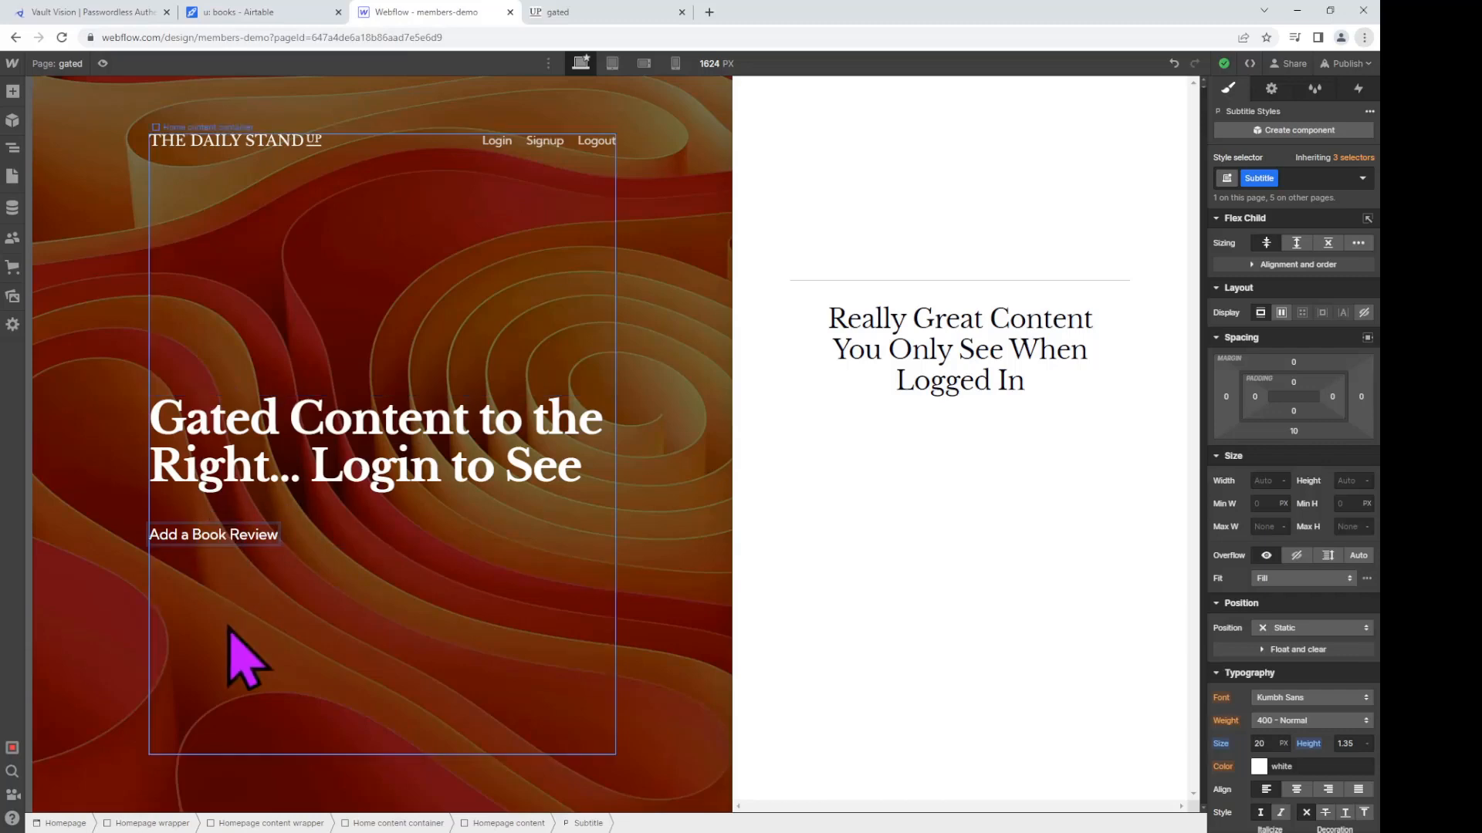
double_click(234, 540)
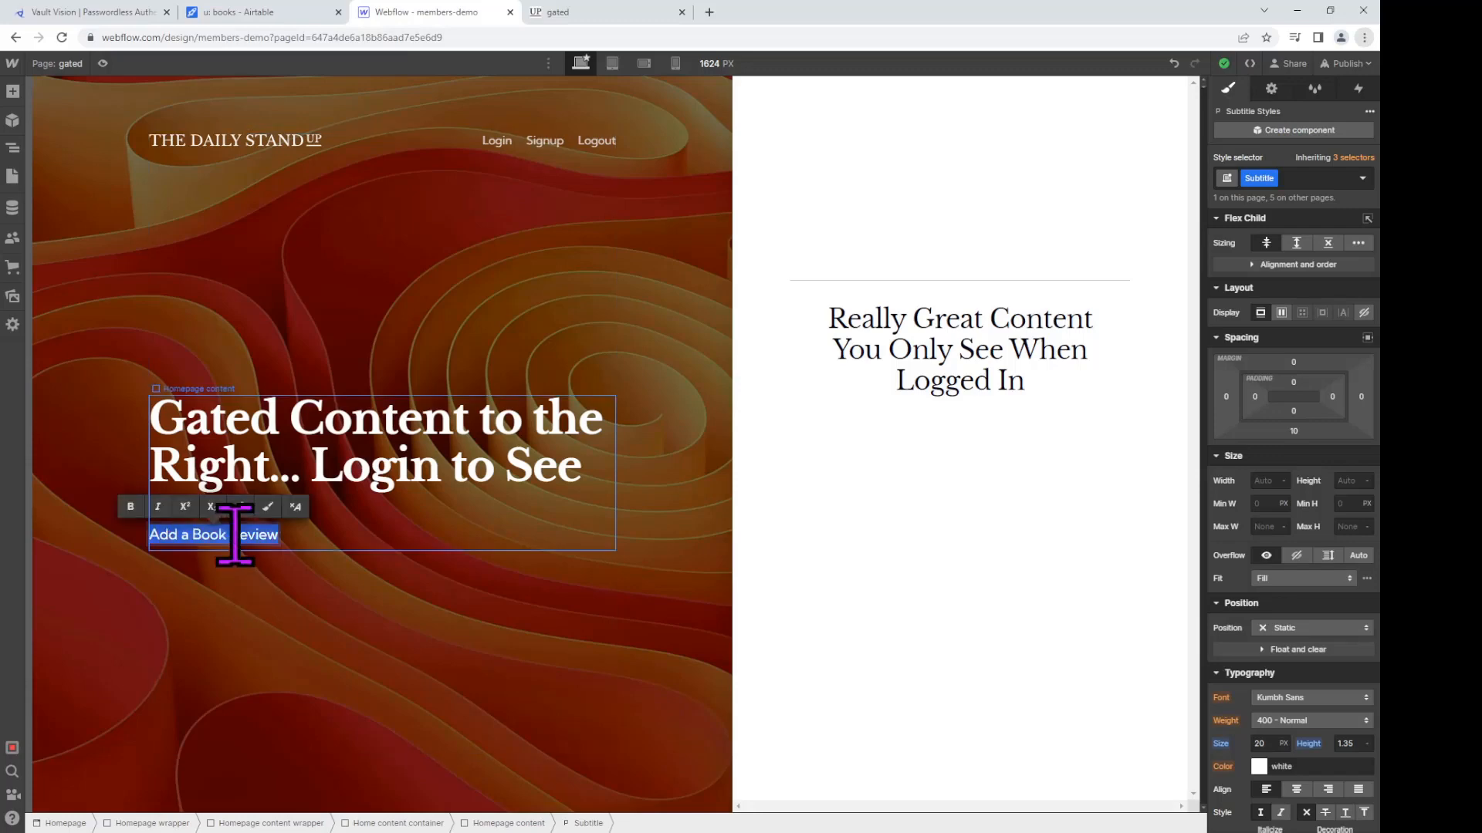
left_click(230, 534)
key("ctrl+shift+Left")
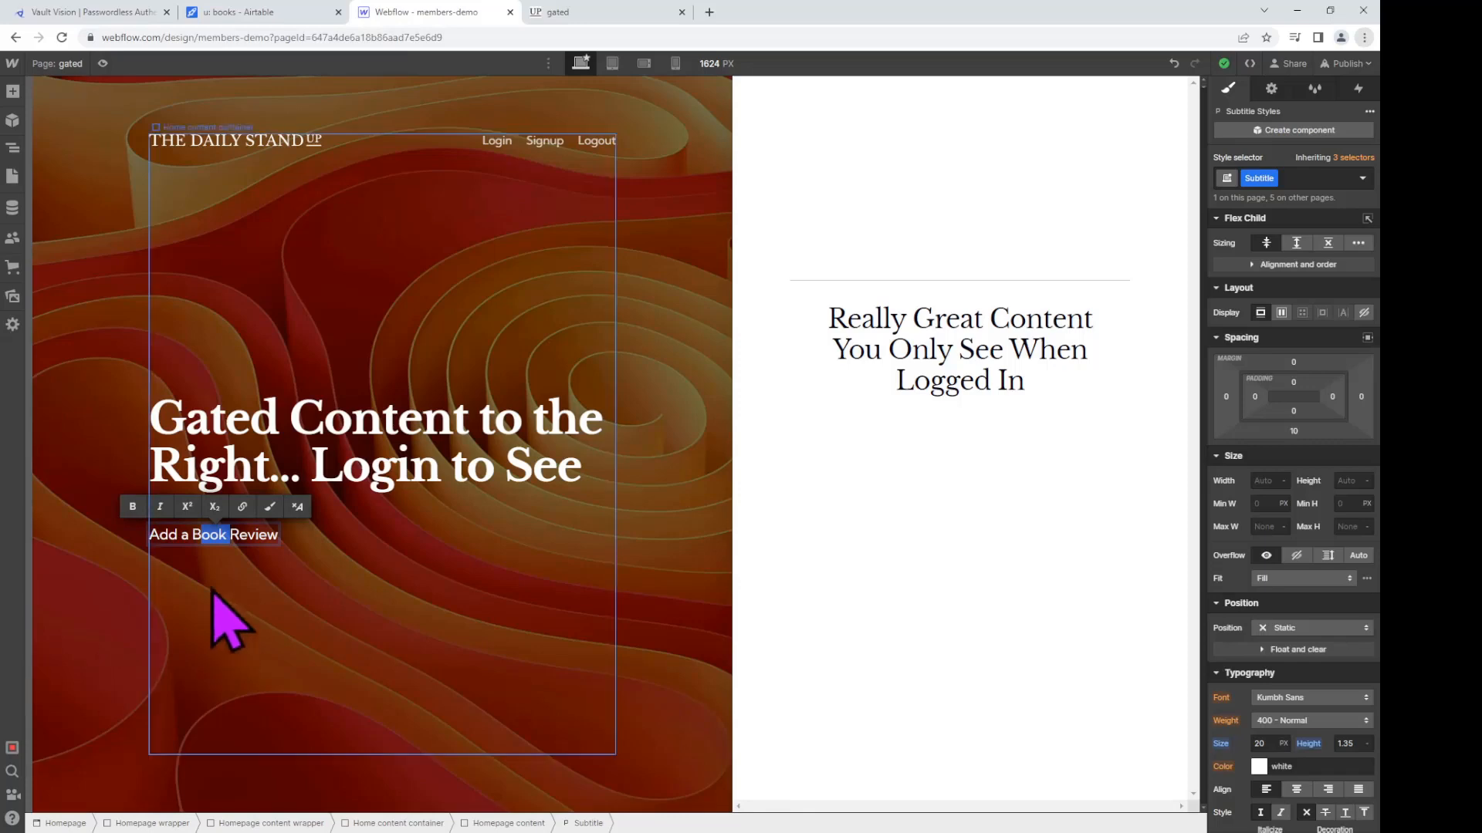
left_click(251, 540)
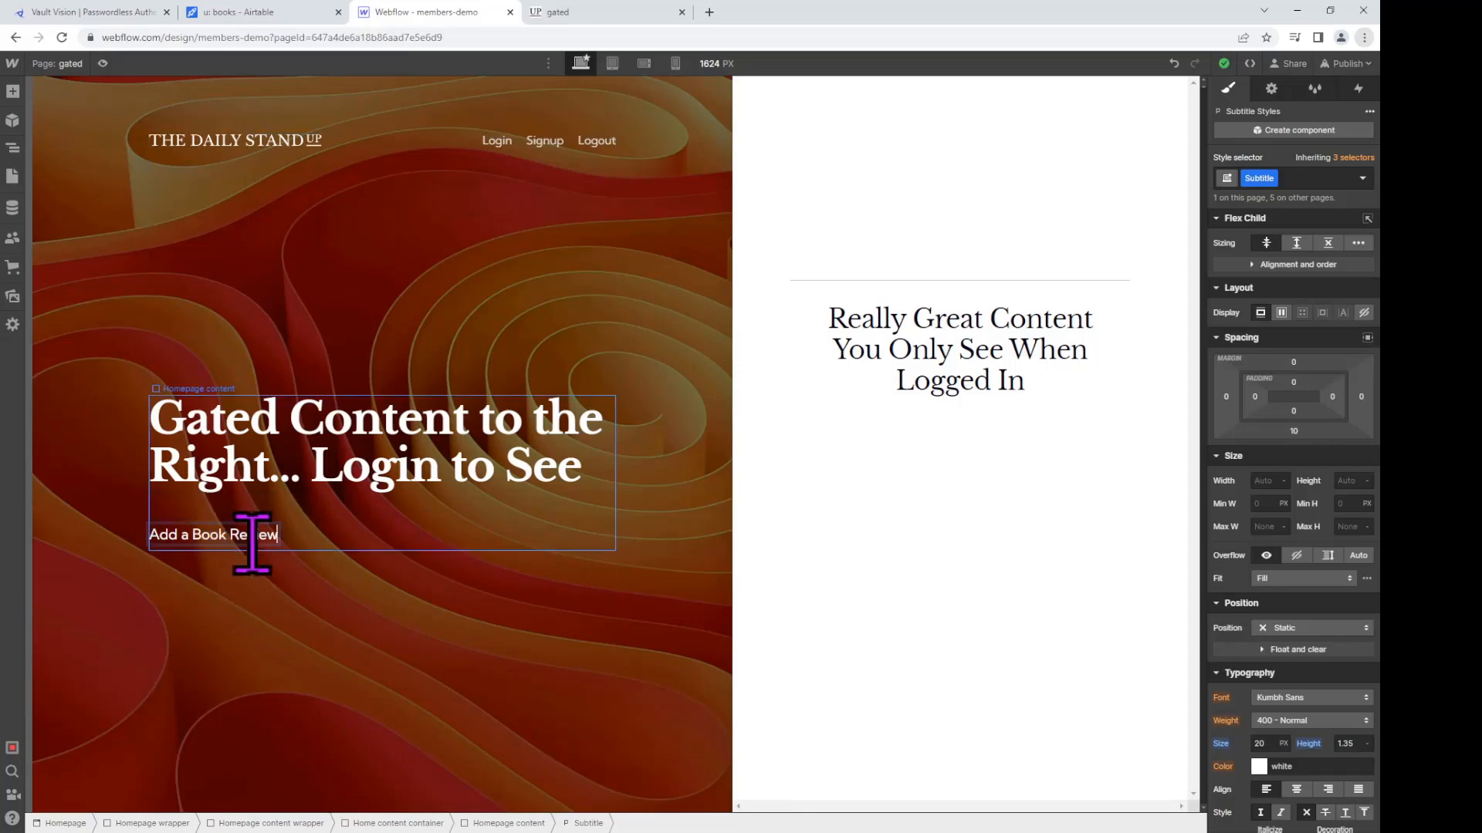
key("ctrl+a")
key("BackSpace")
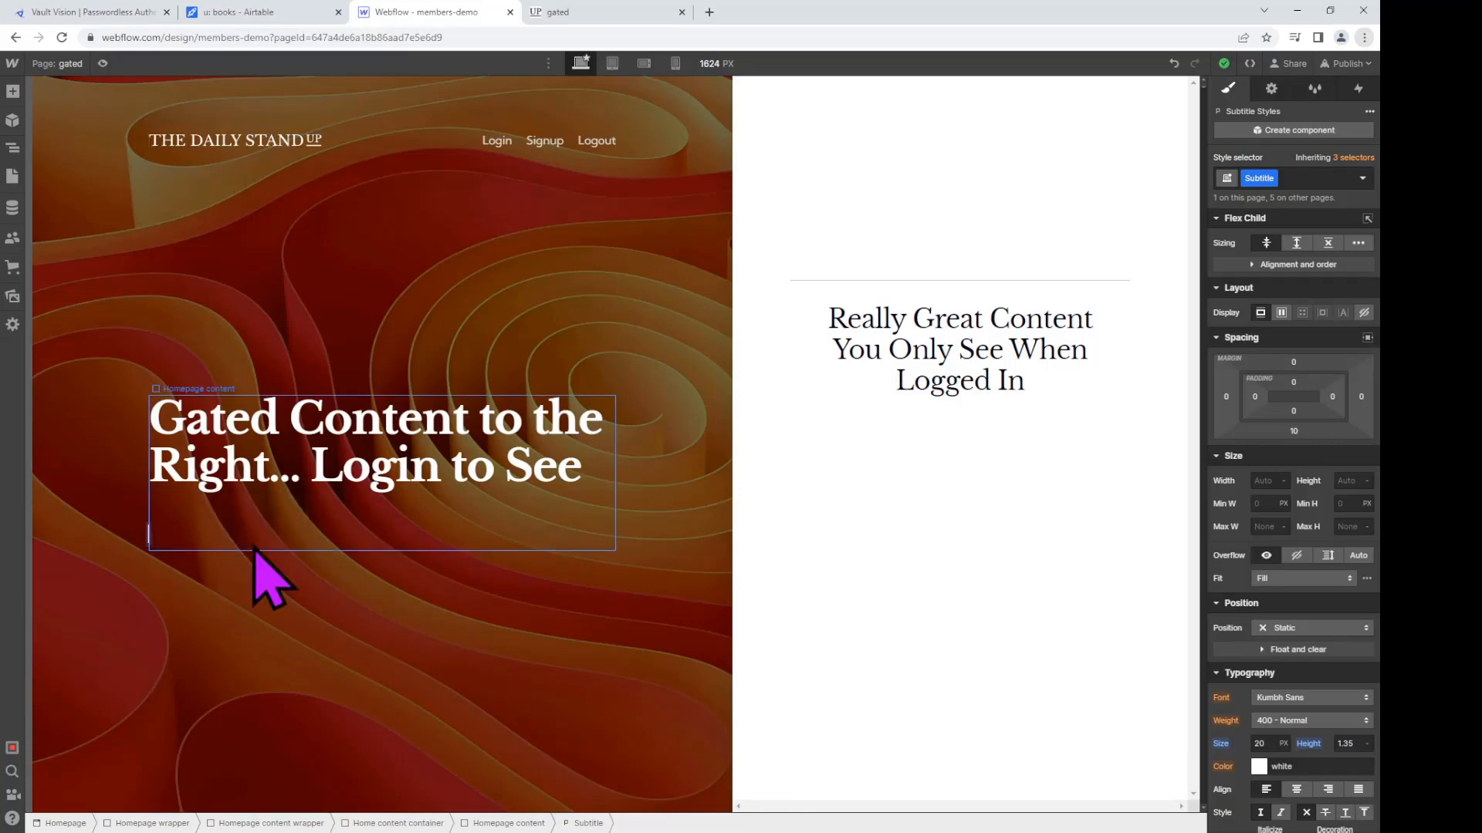
left_click(292, 615)
left_click(182, 540)
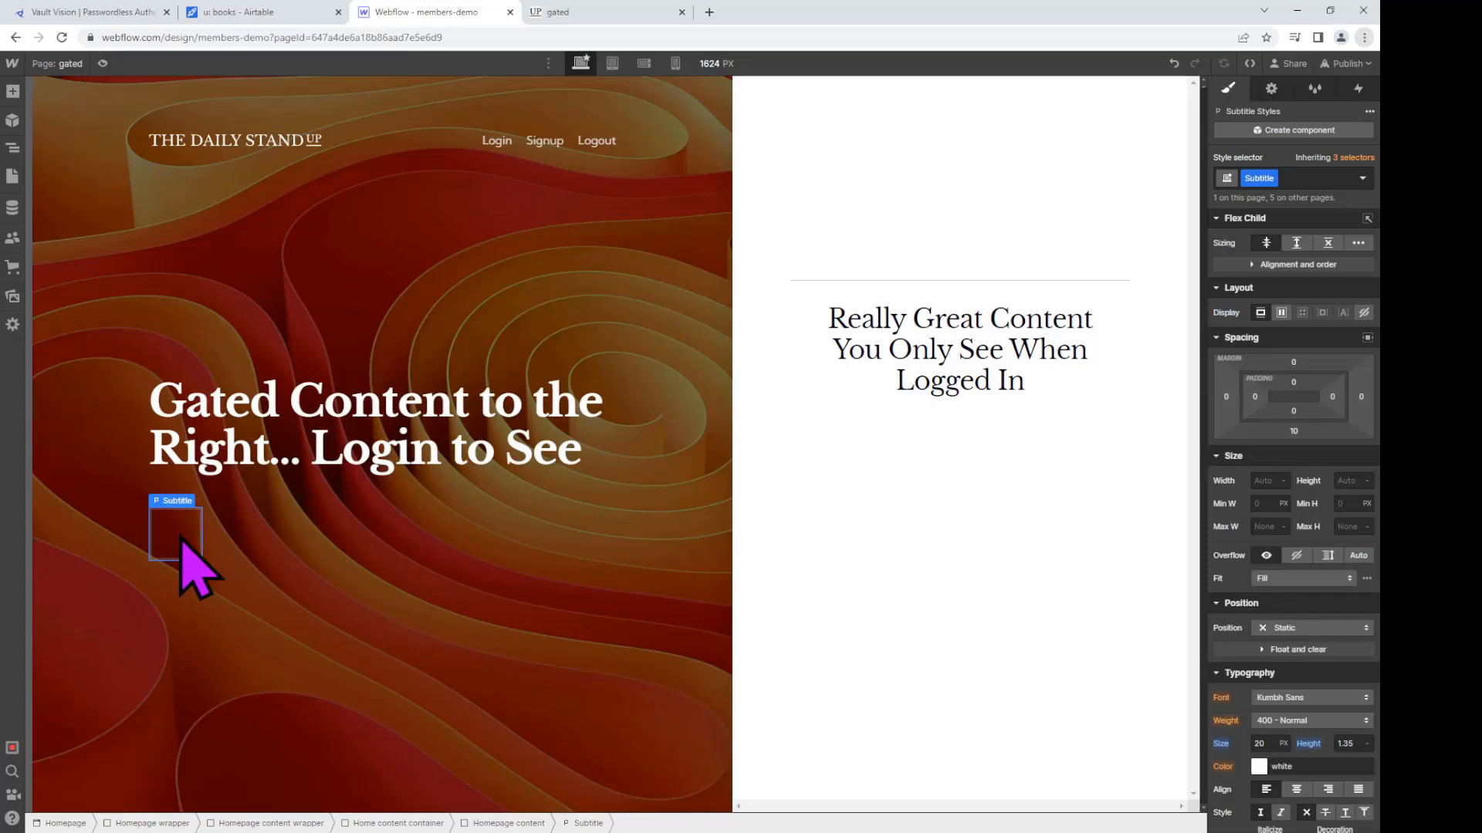
double_click(181, 540)
type("Add")
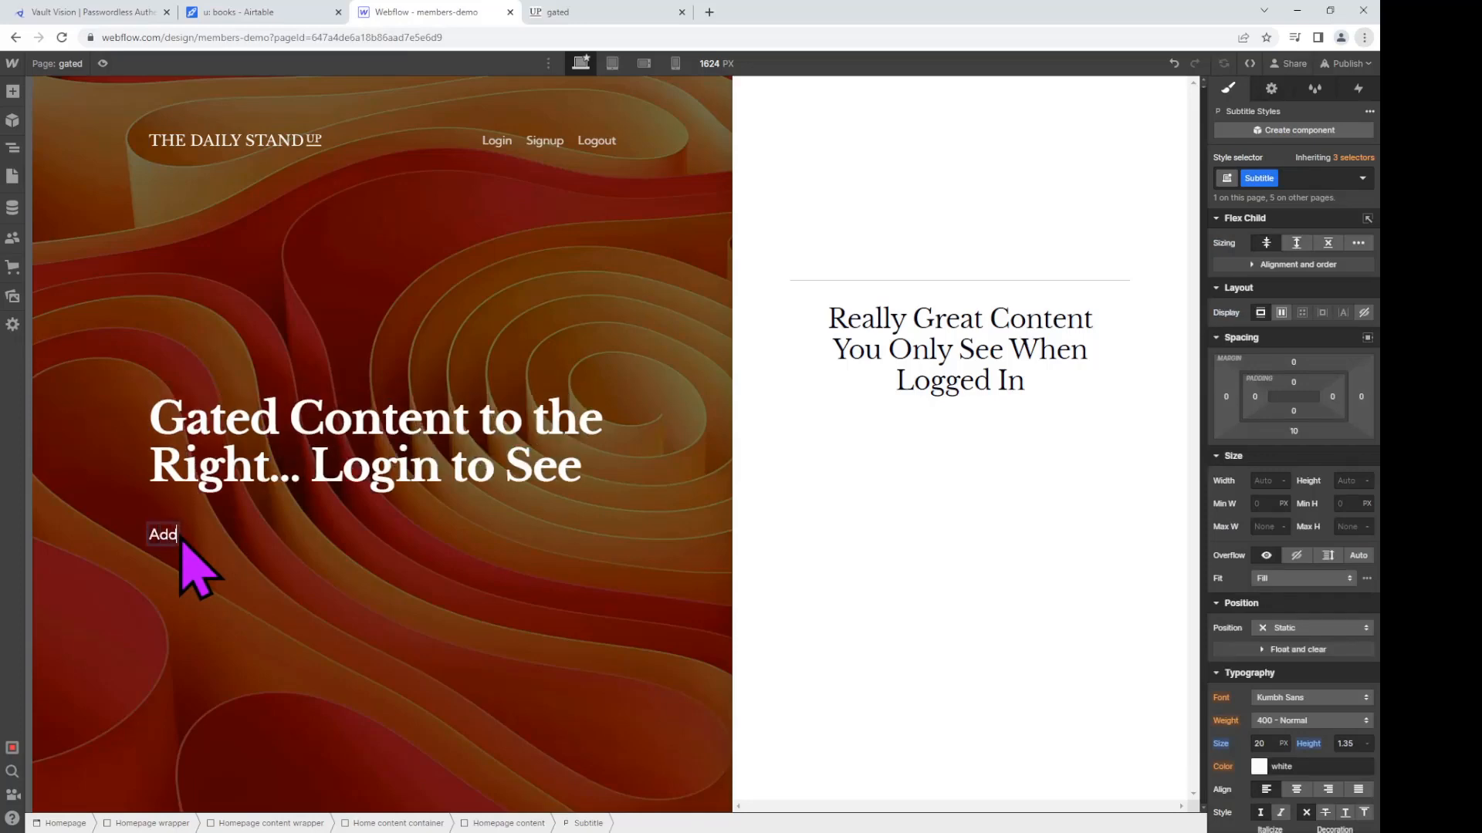
type(" a Book Review")
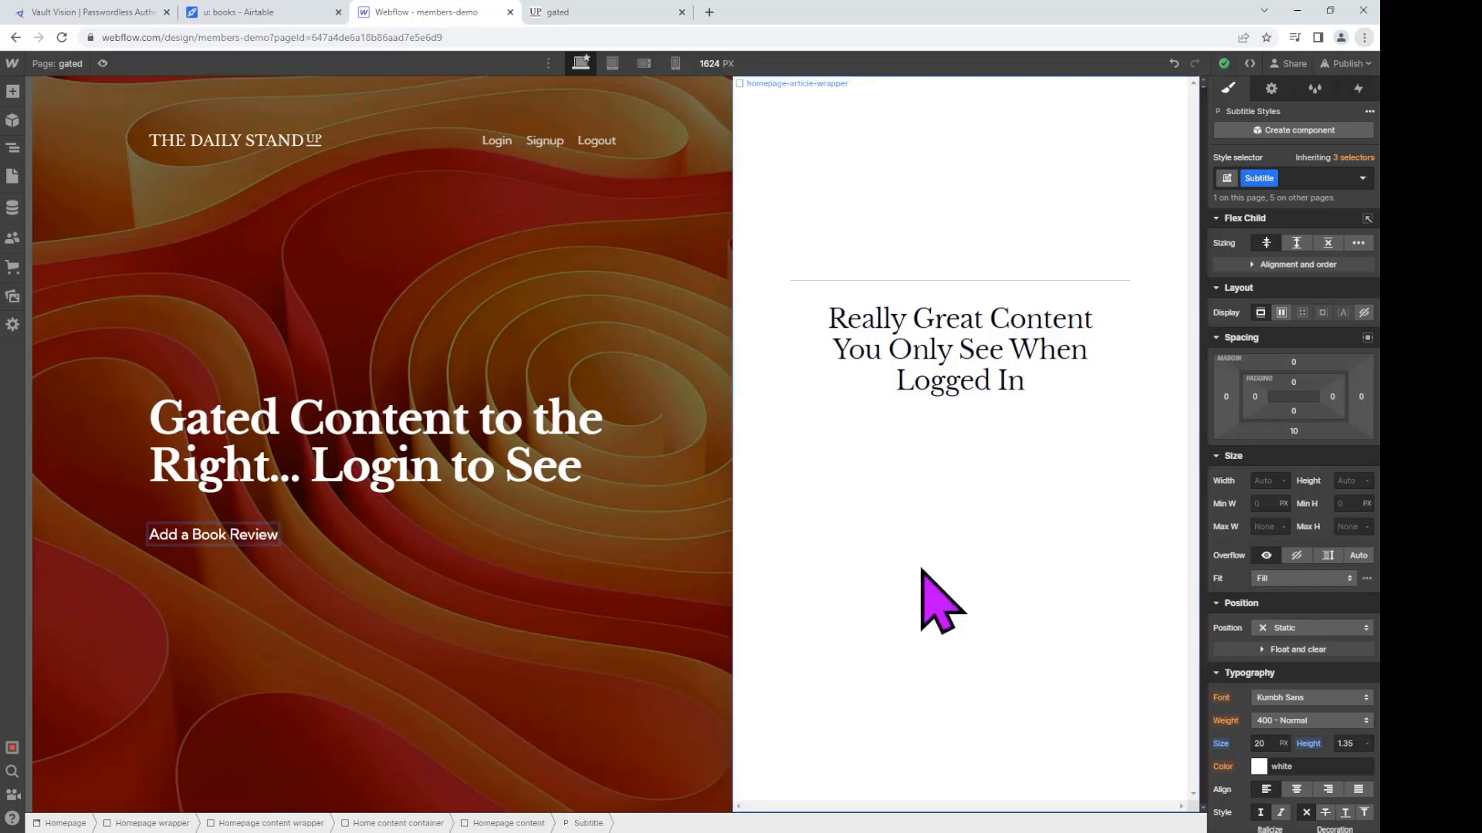
Step: Add the authed and d-none combo classes to the subtitle
left_click(1327, 181)
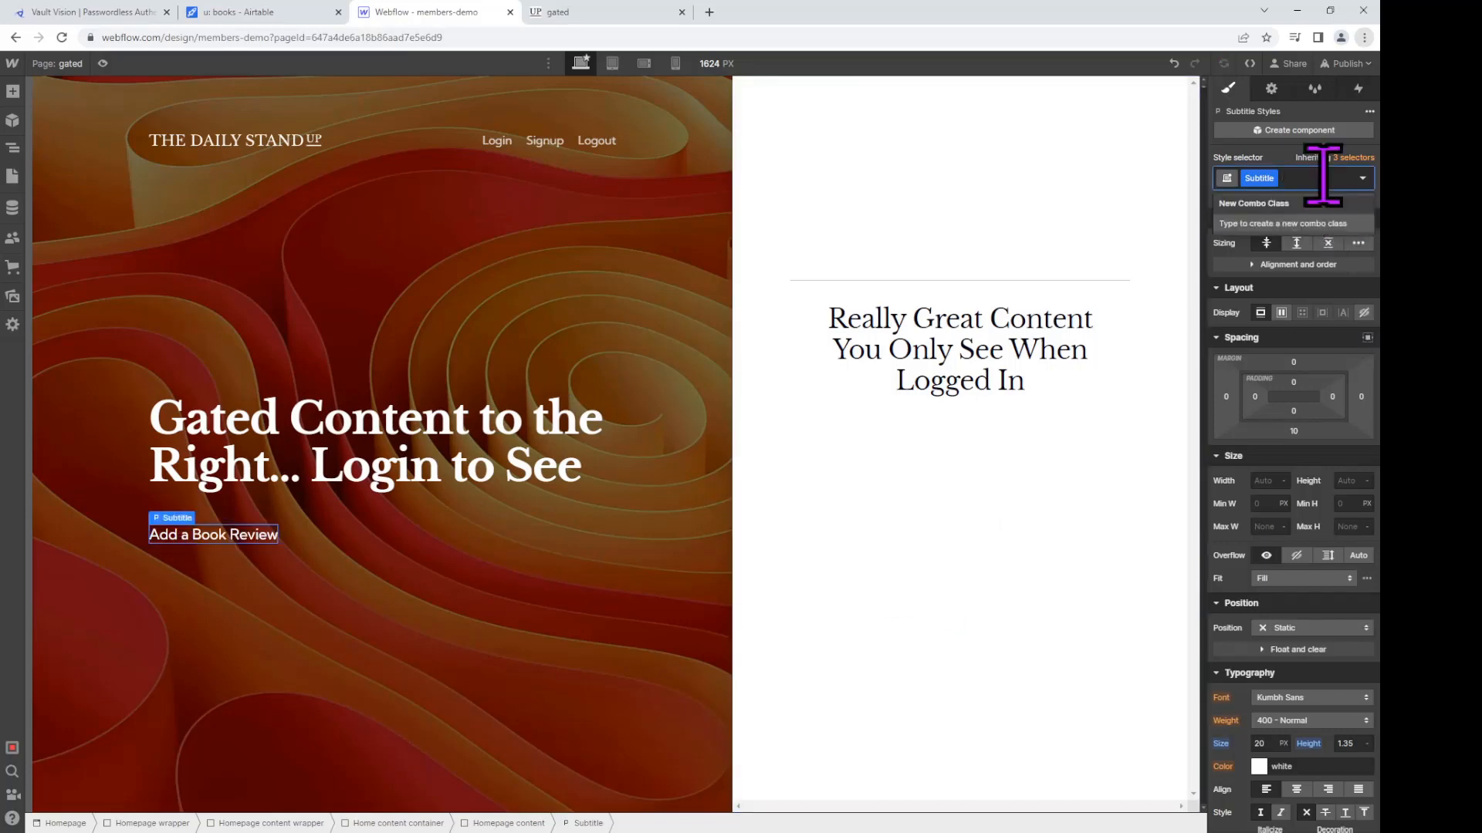
type("authed")
key("Return")
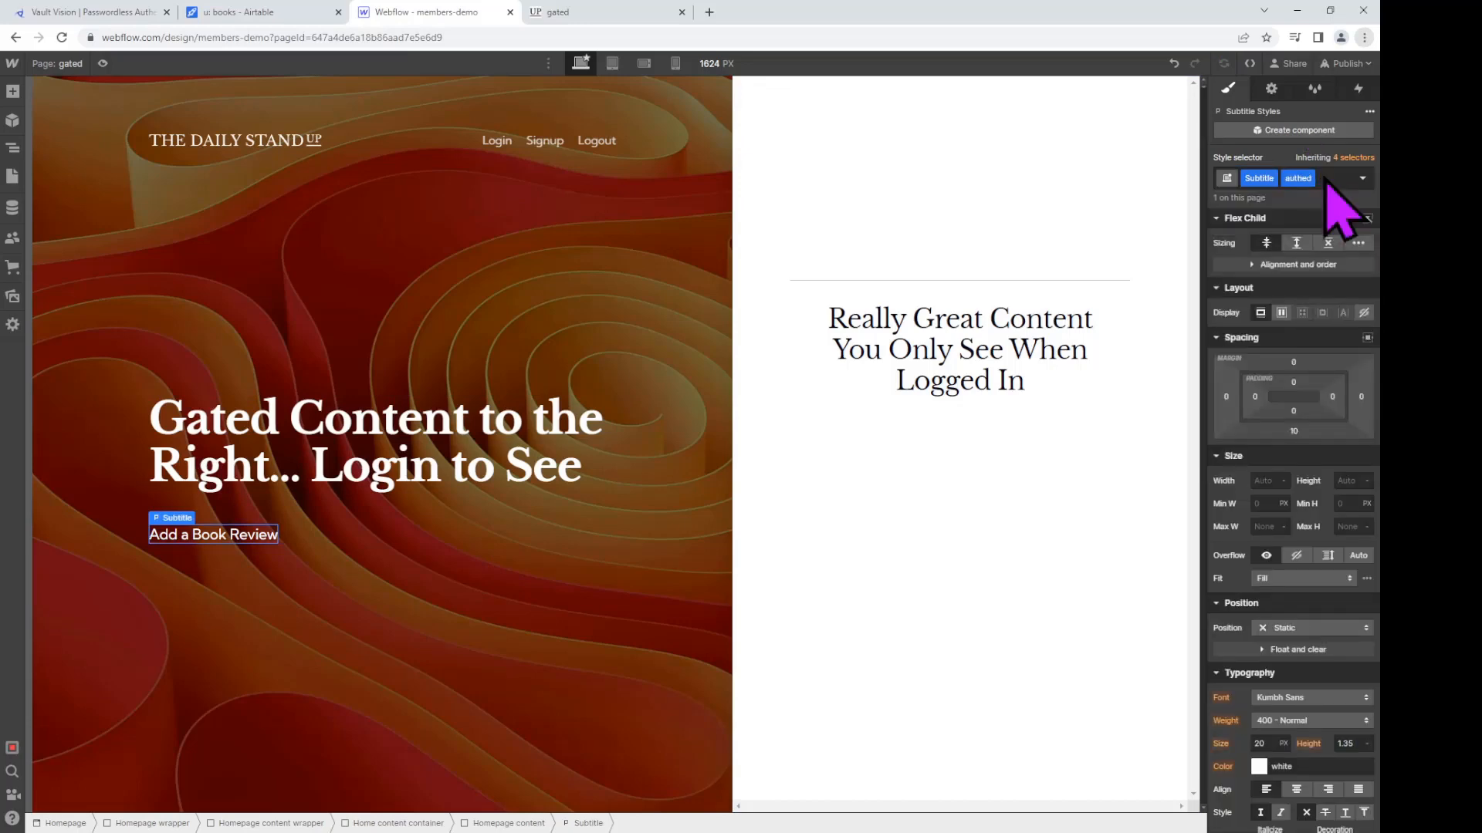
left_click(1326, 180)
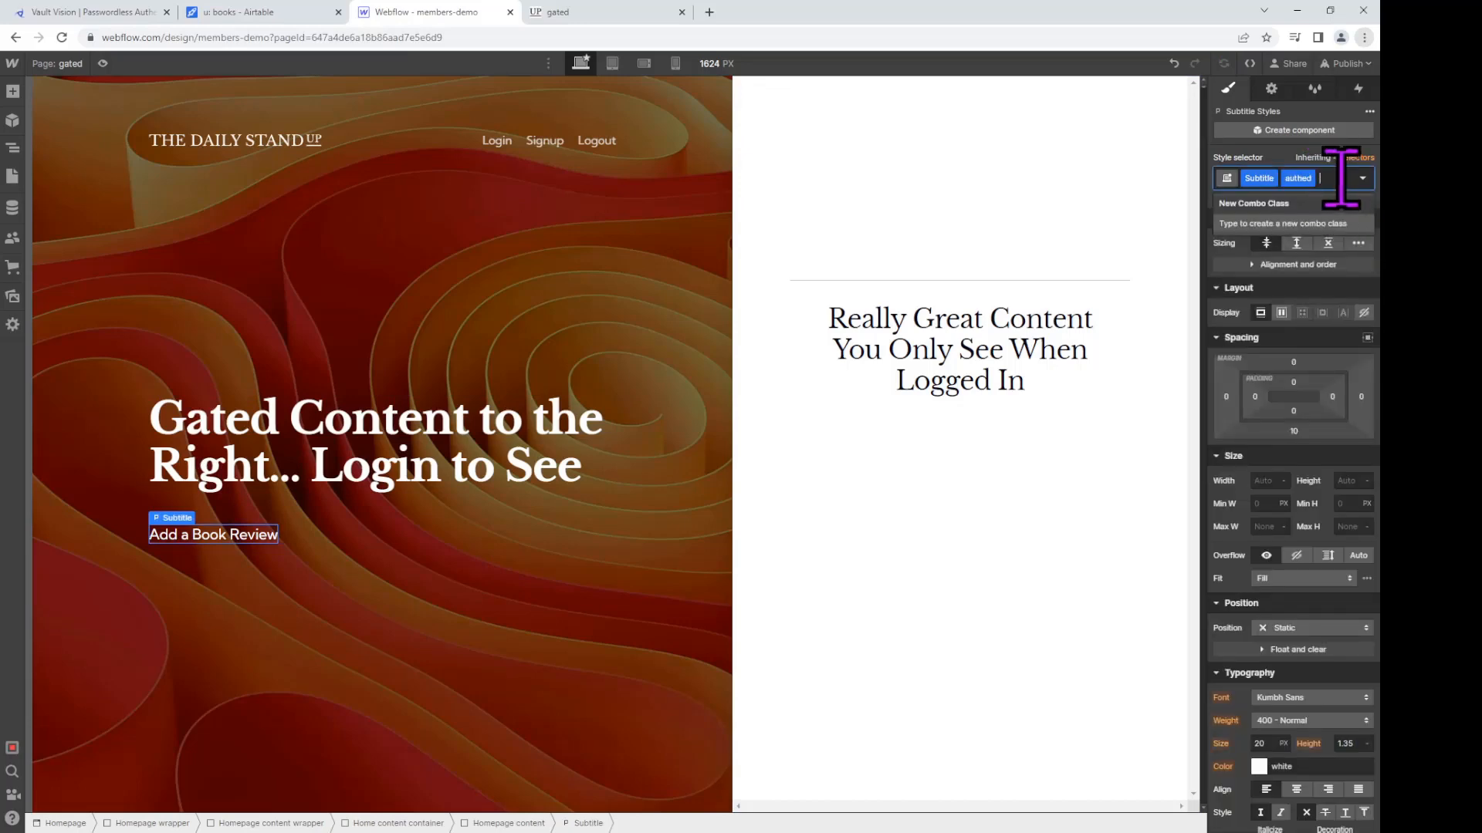
type("d-none")
key("Return")
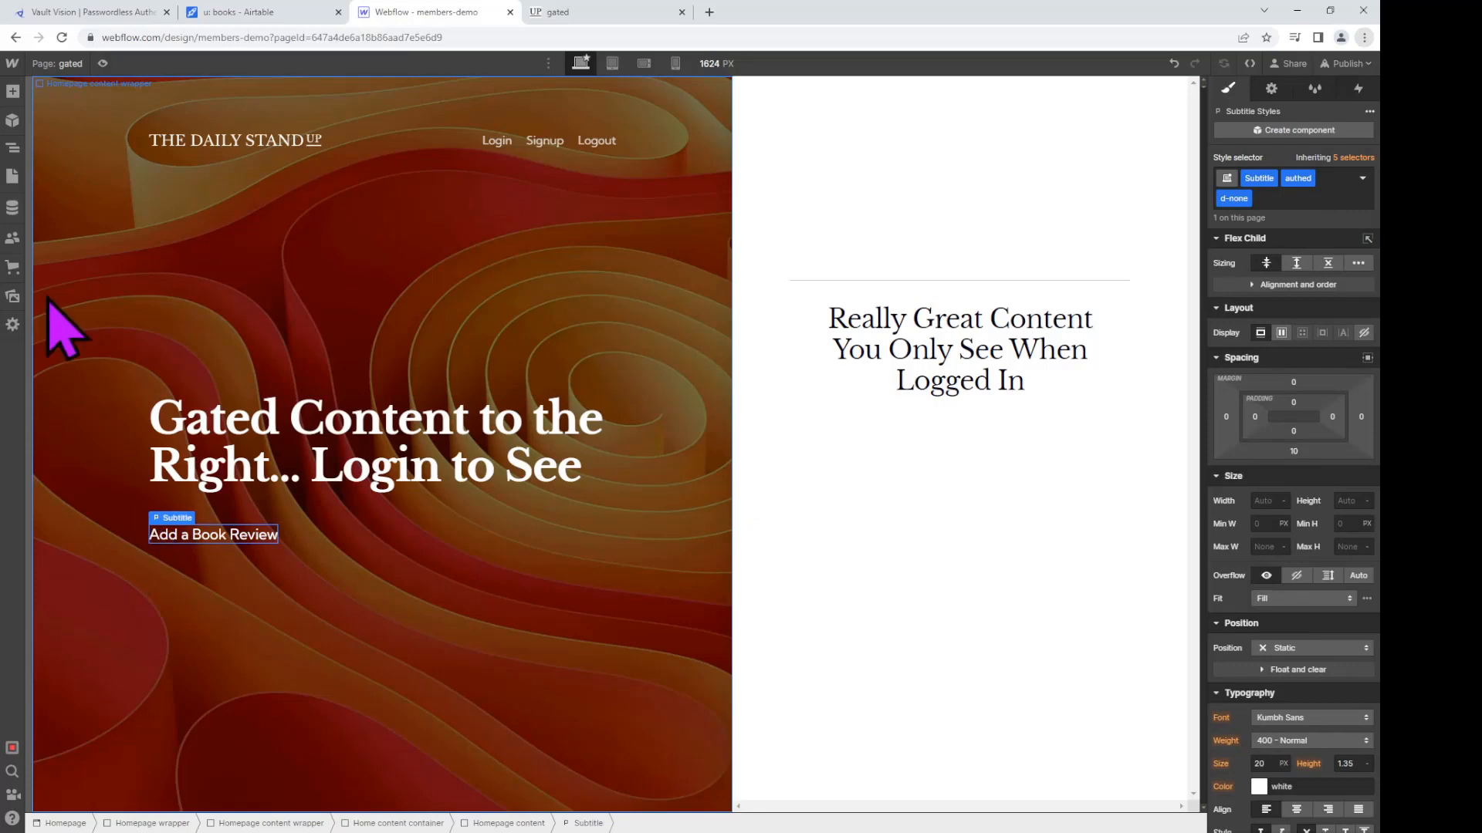
left_click(12, 92)
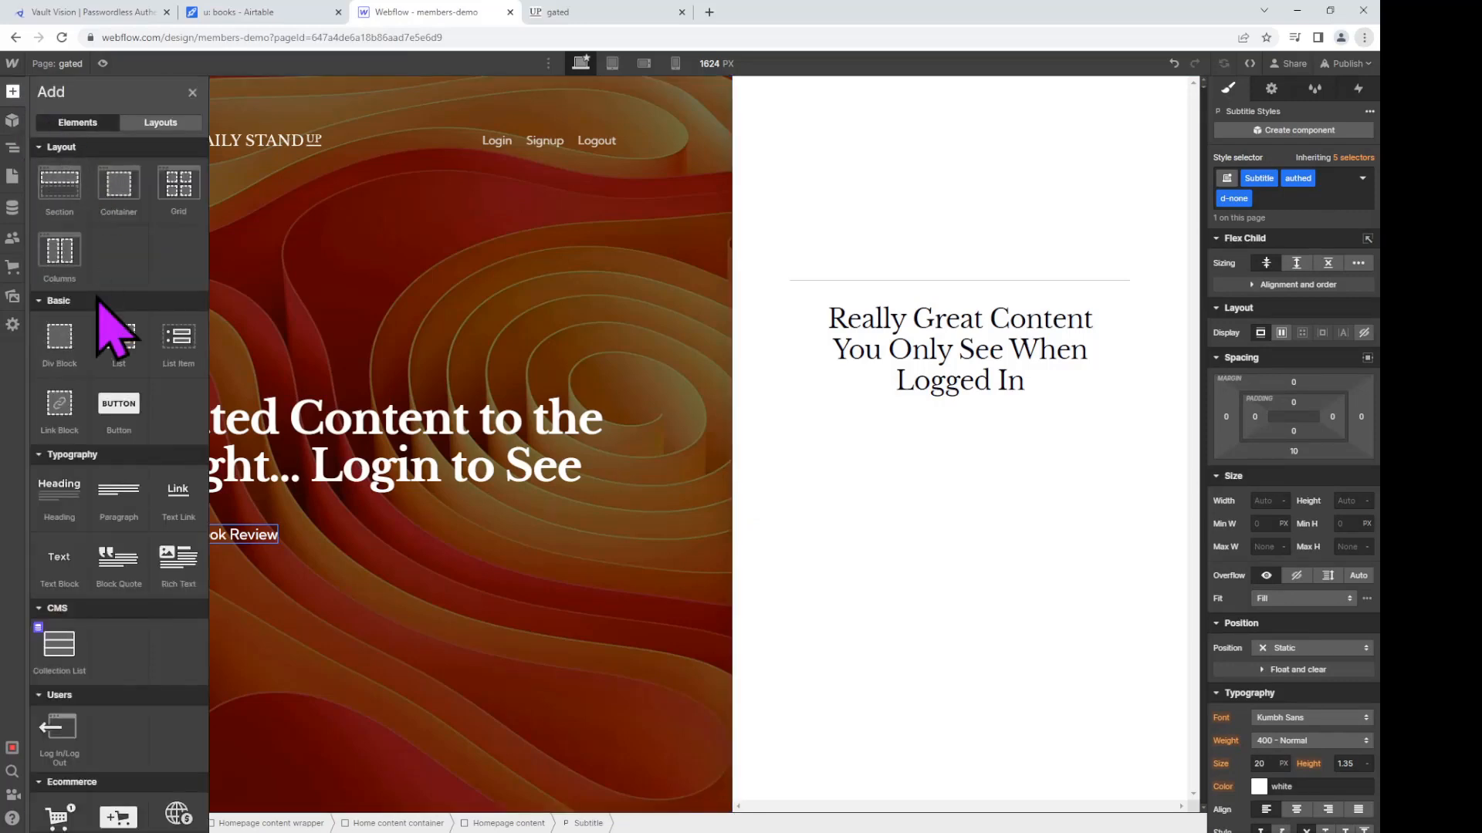
Step: Place a Form Block below the Add a Book Review subtitle and select its form
scroll(147, 494, "down", 3)
scroll(172, 539, "down", 3)
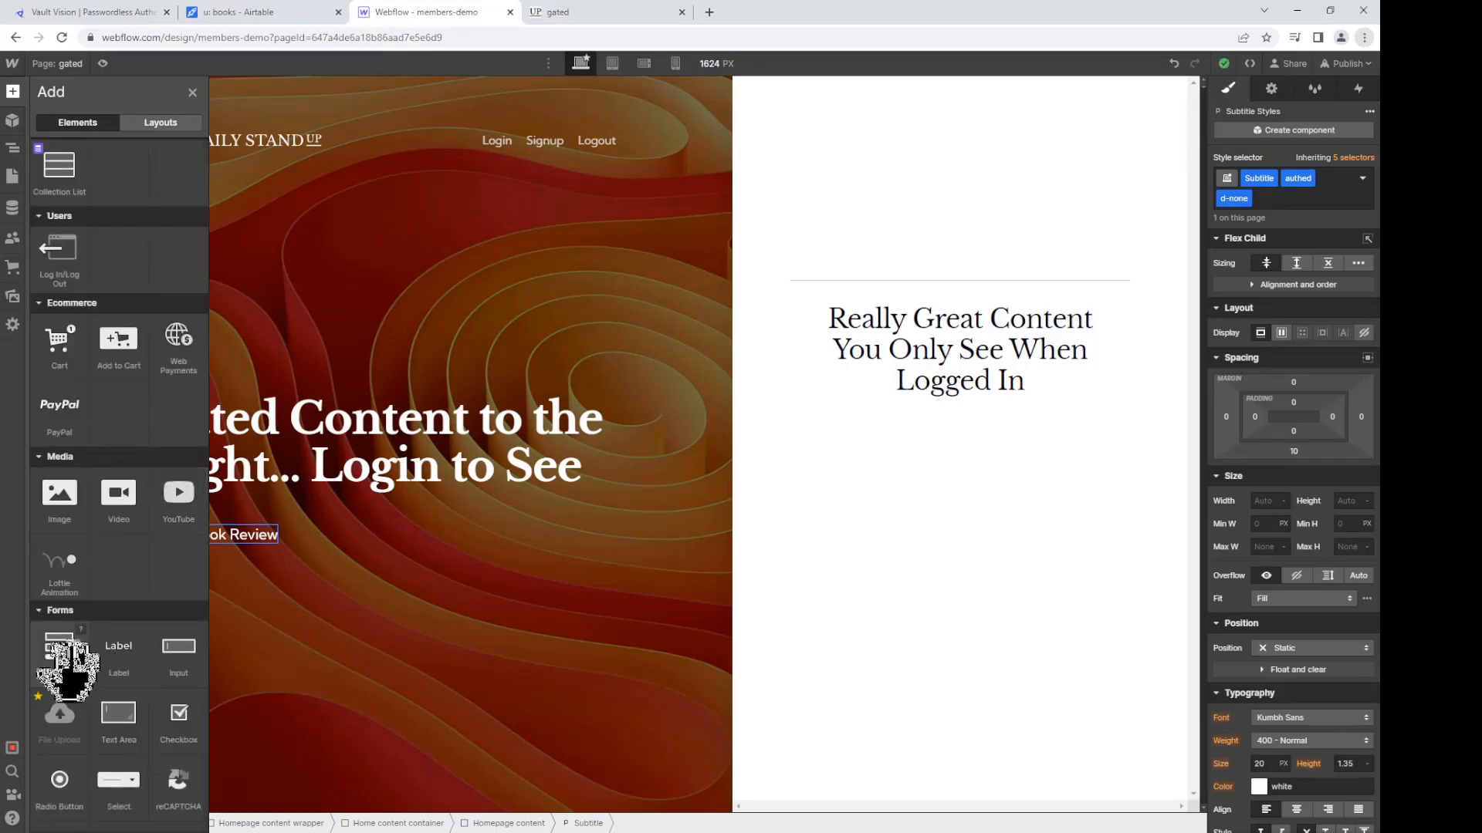
left_click_drag(69, 672, 324, 671)
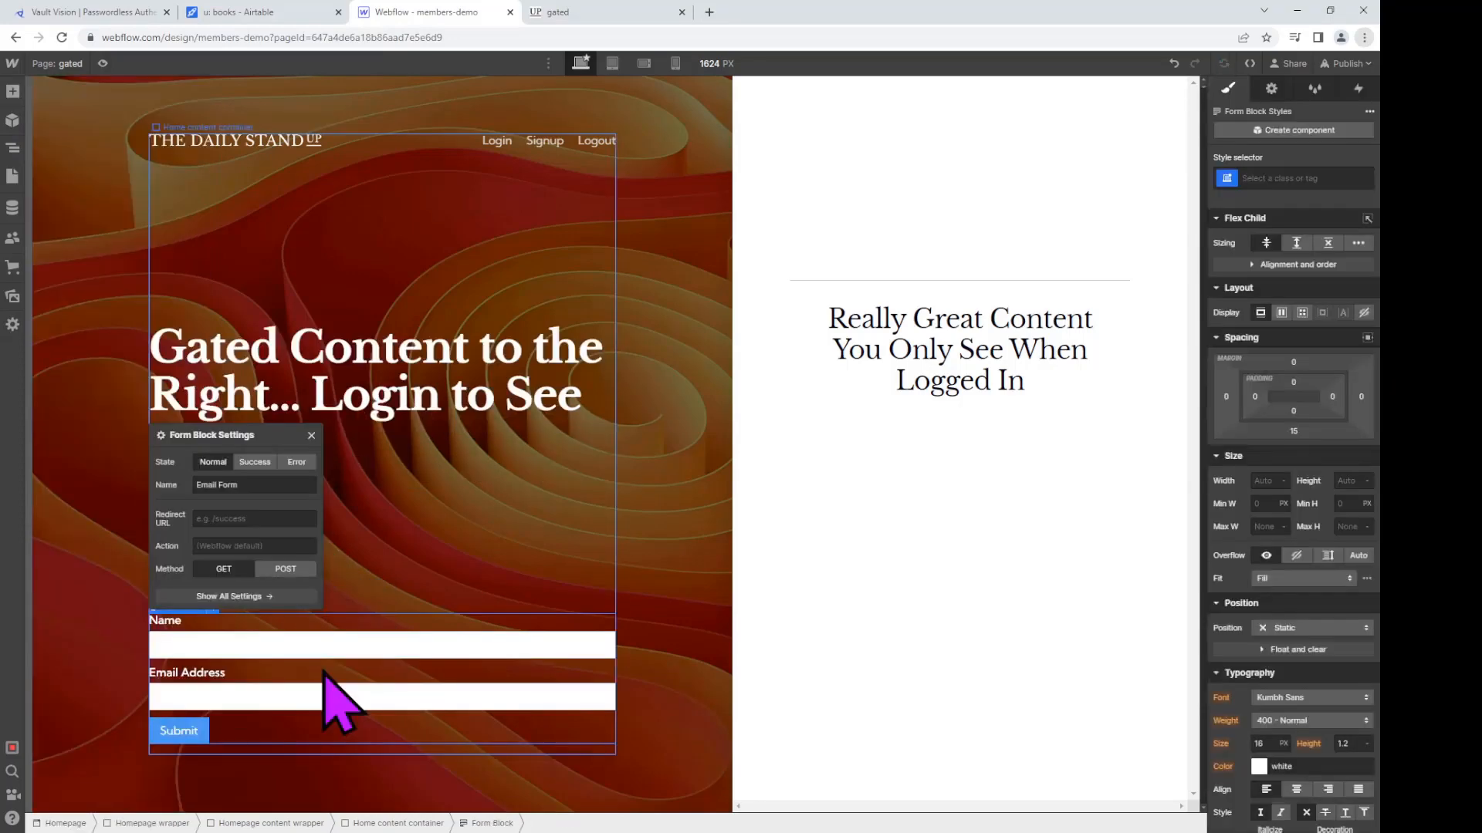
left_click(378, 502)
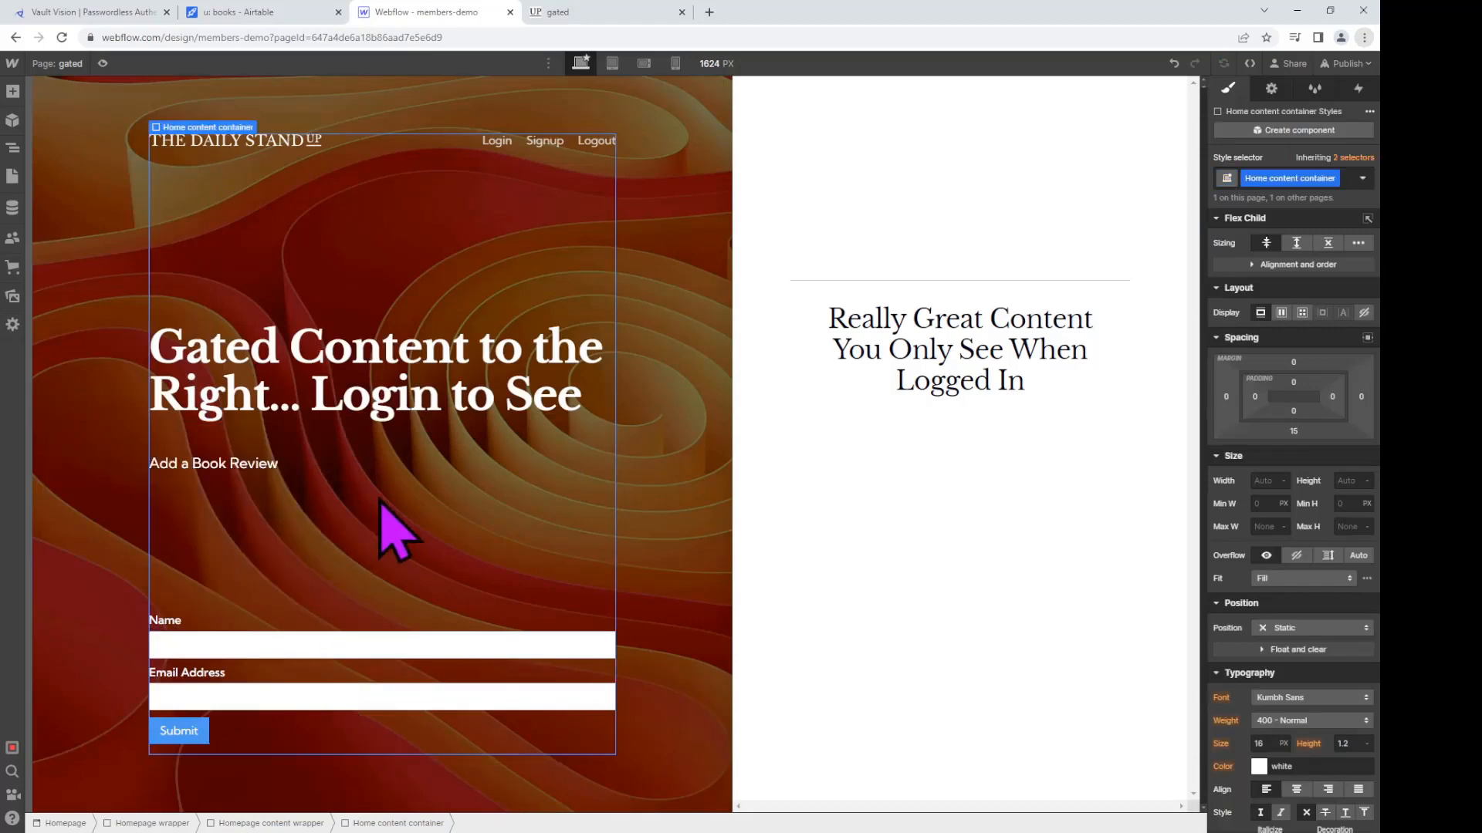
left_click(370, 678)
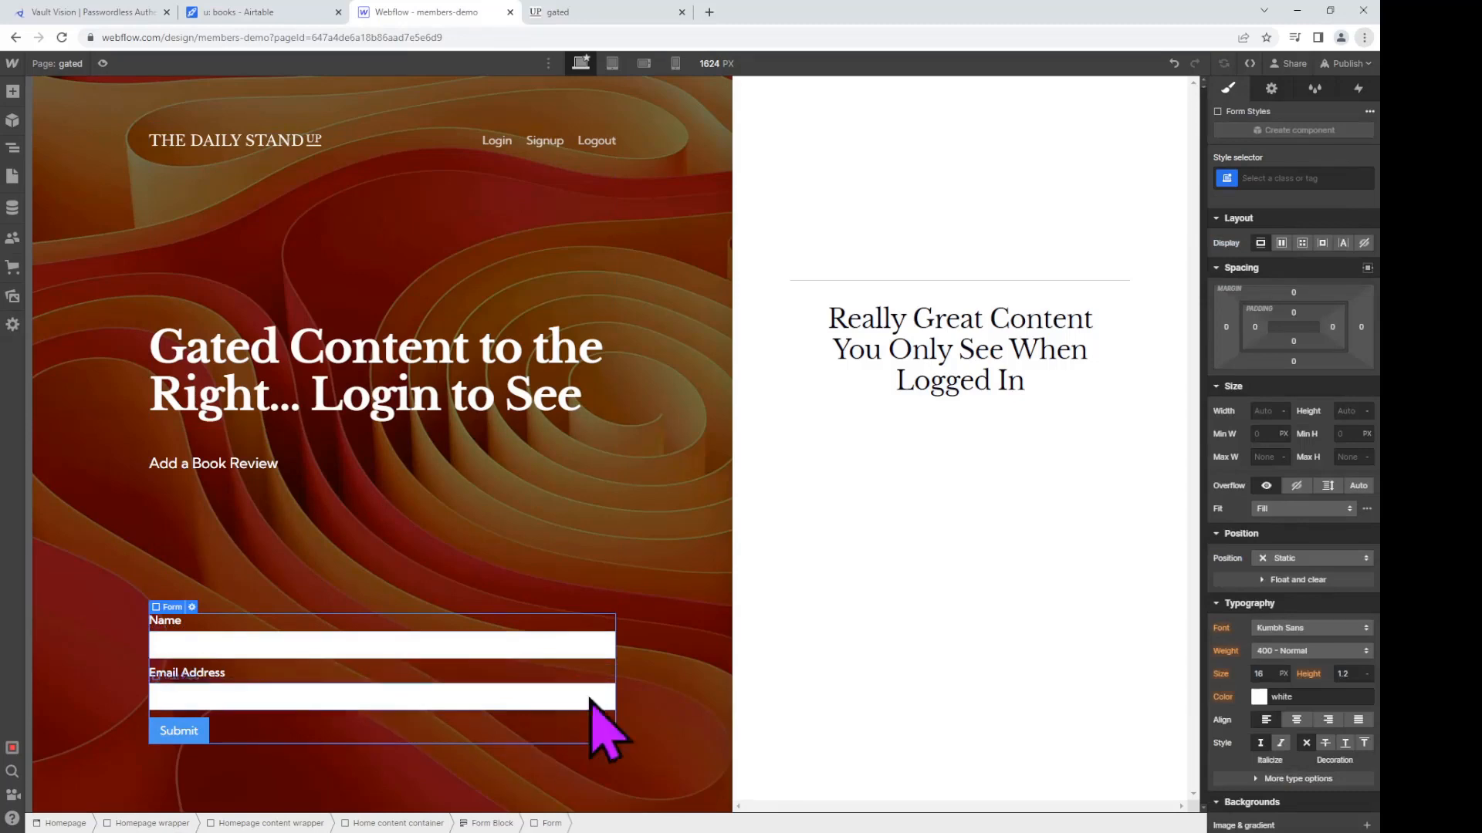
Step: Class the form auth-form with authed and d-none combo classes
left_click(1294, 177)
type("auth")
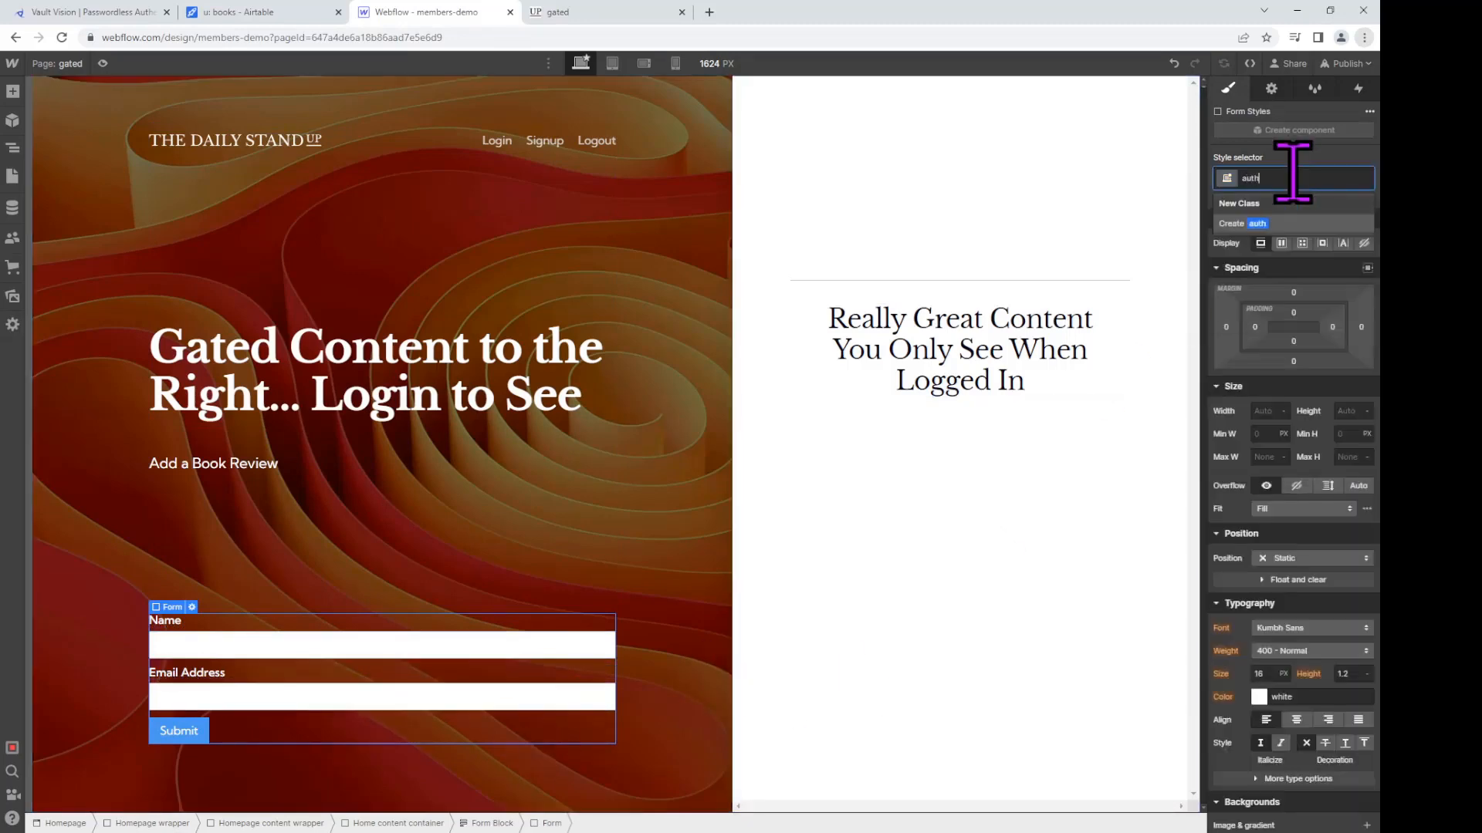
type("-form")
key("Return")
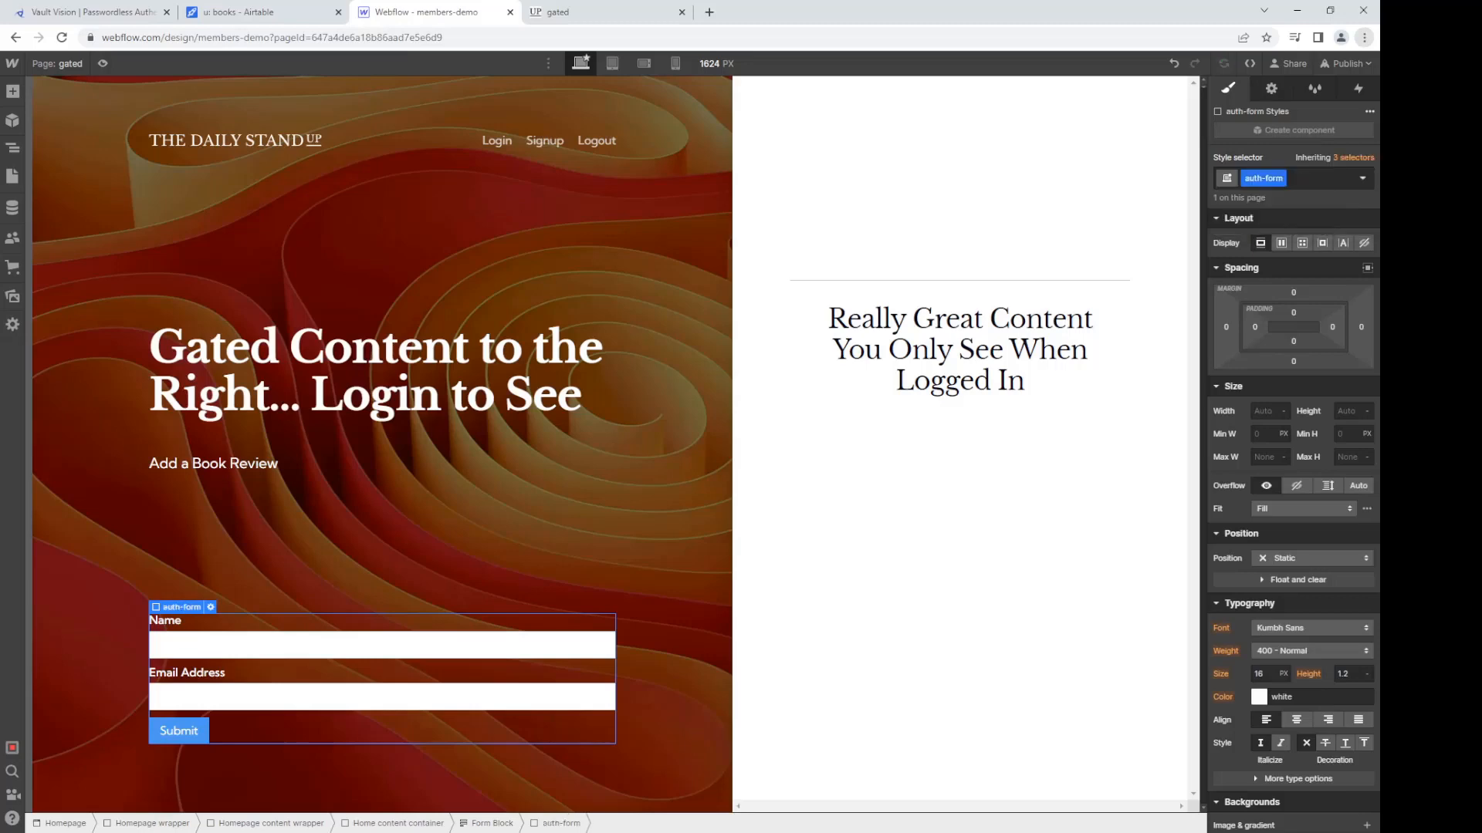
left_click(1316, 178)
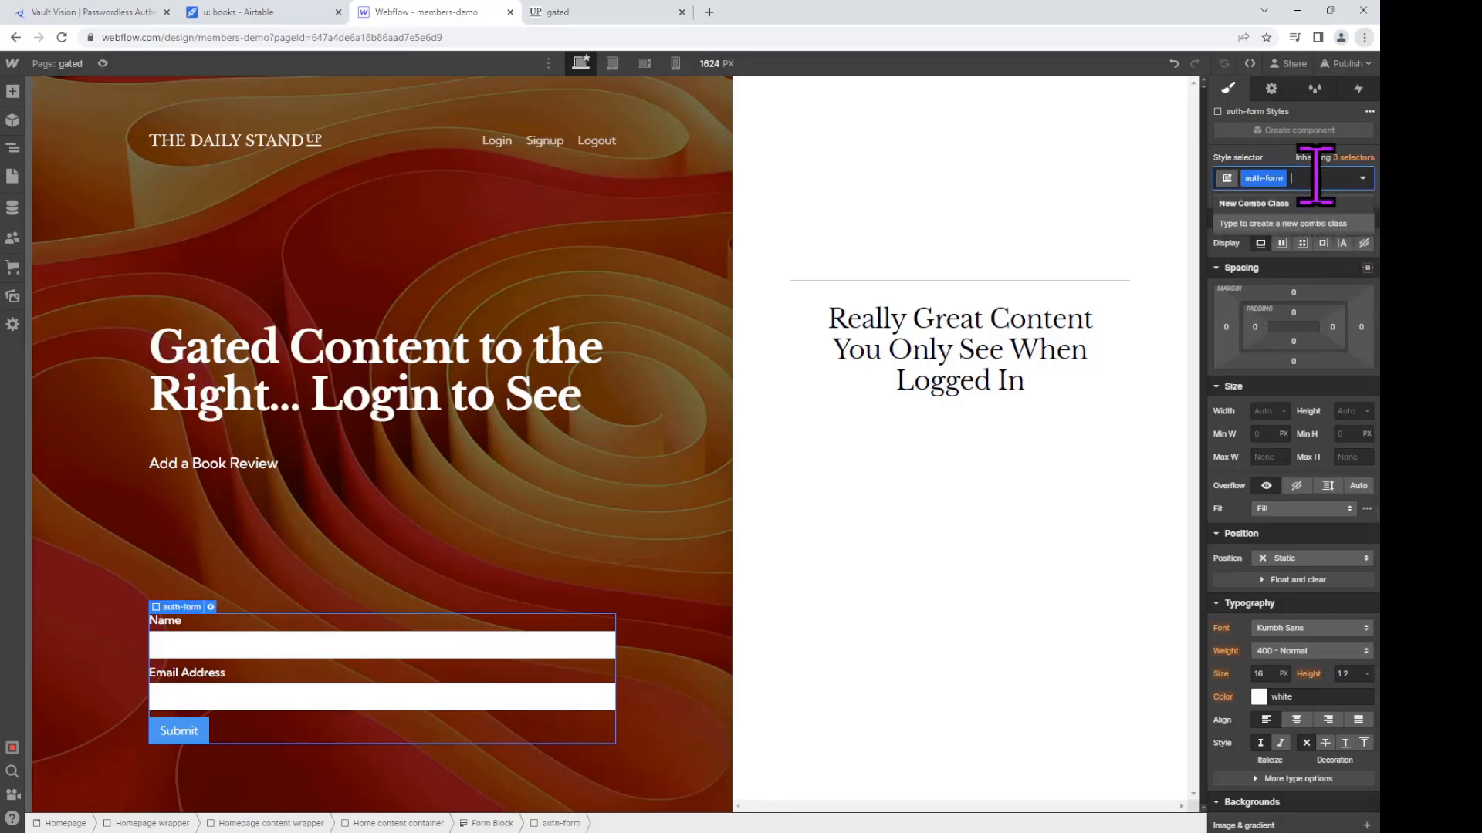
type("d")
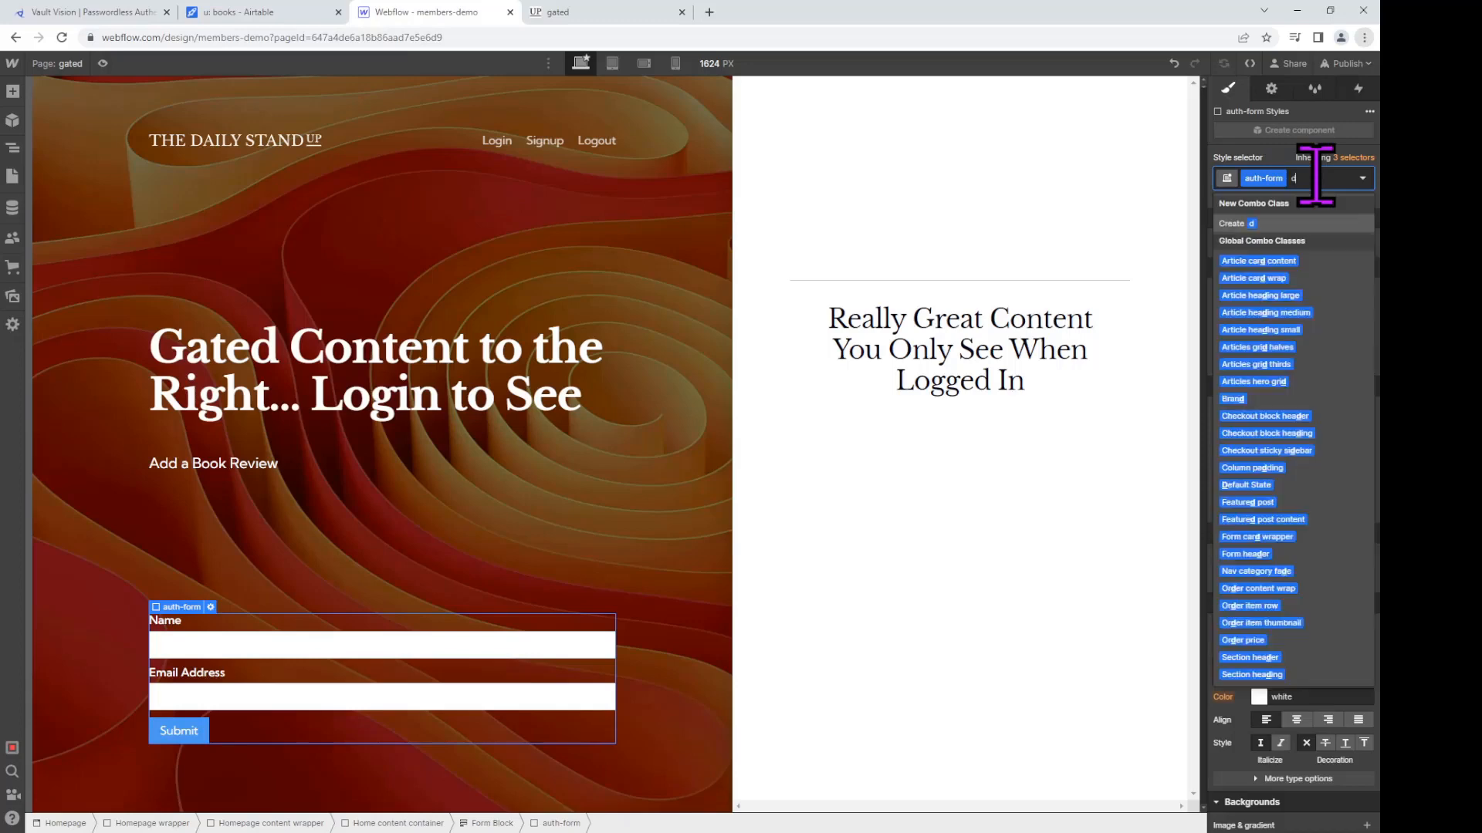
key("BackSpace")
type("auth")
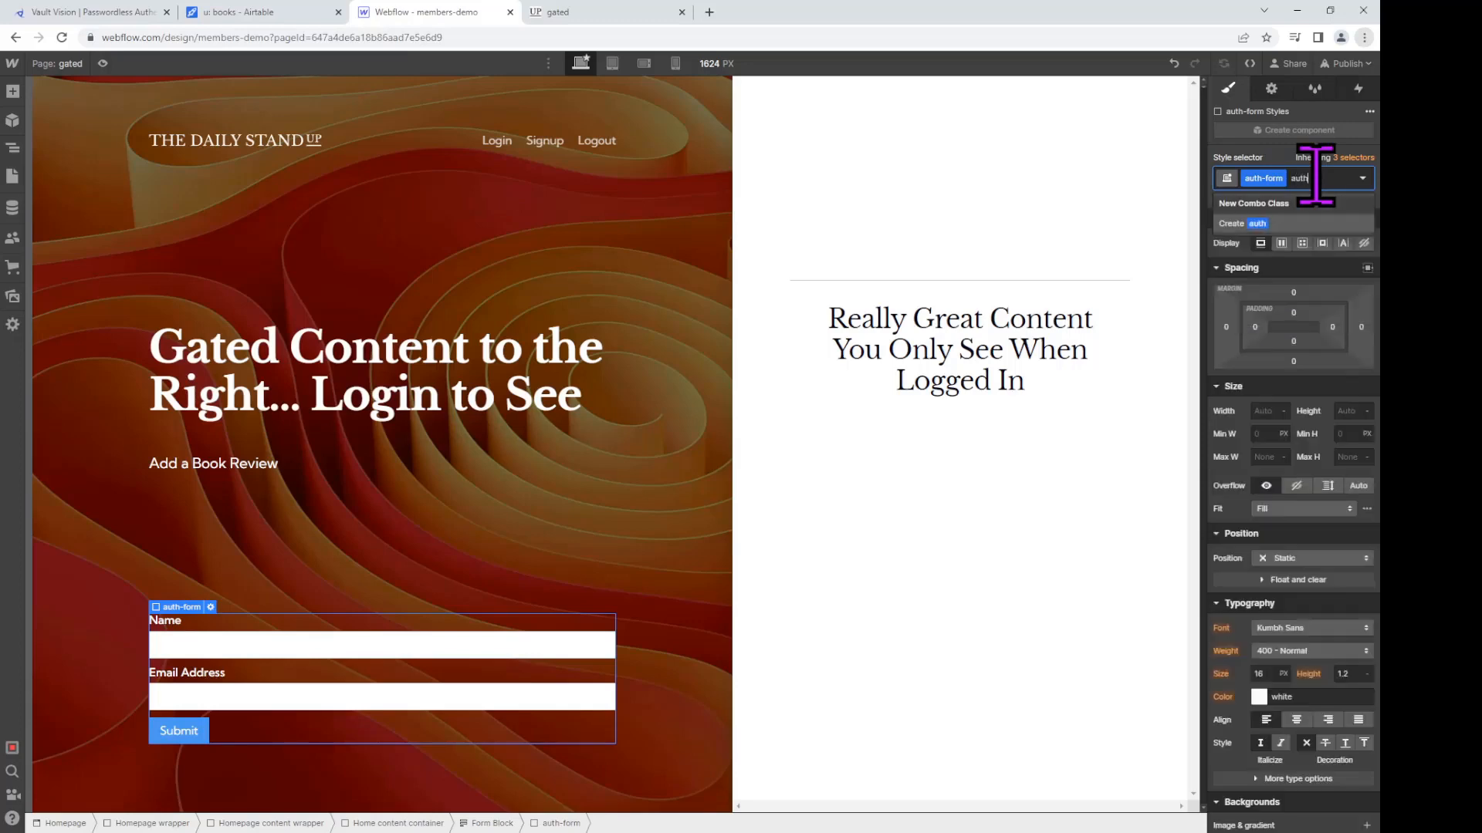
type("ed")
key("Return")
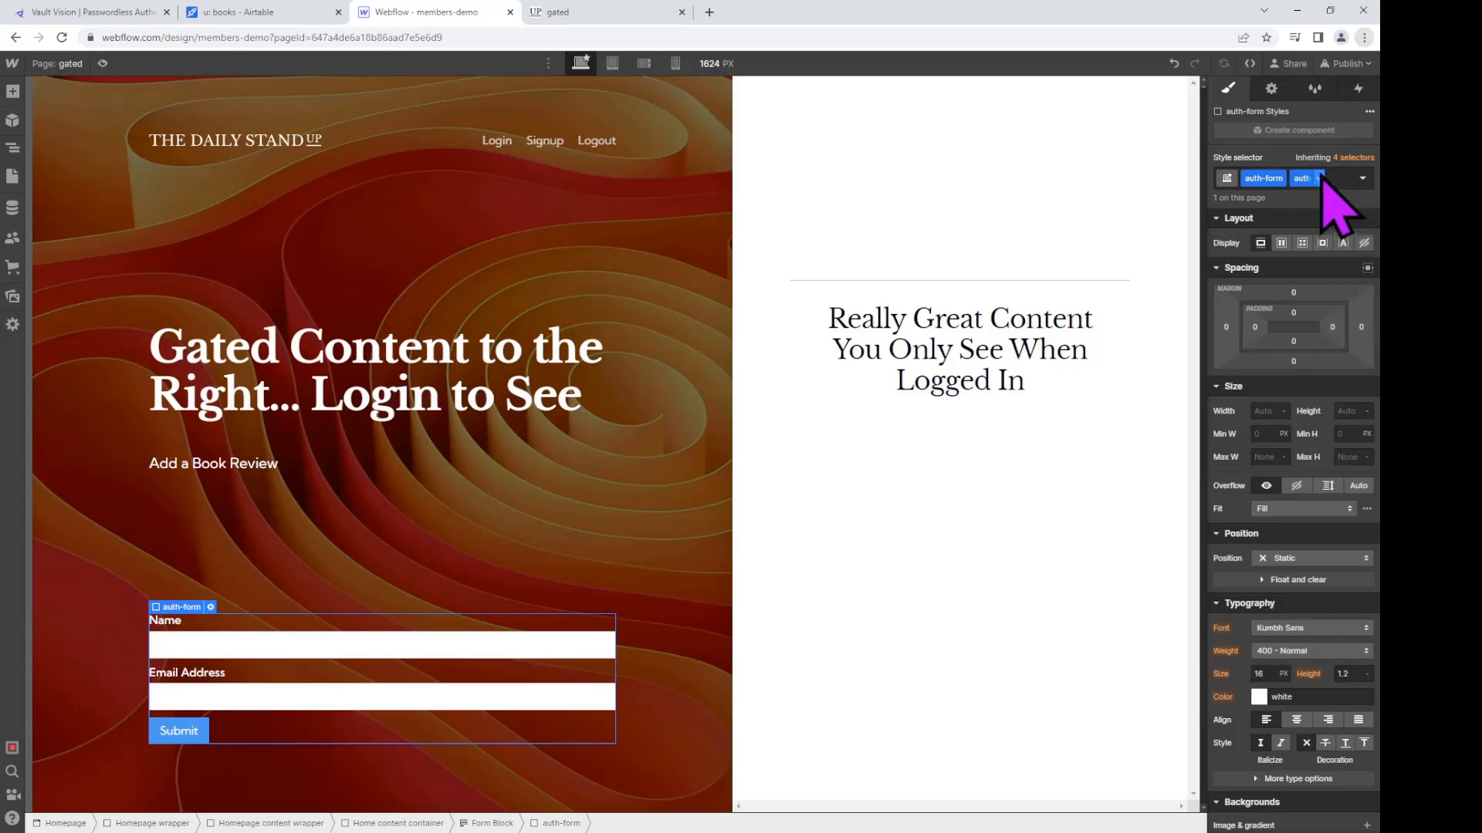
type("d")
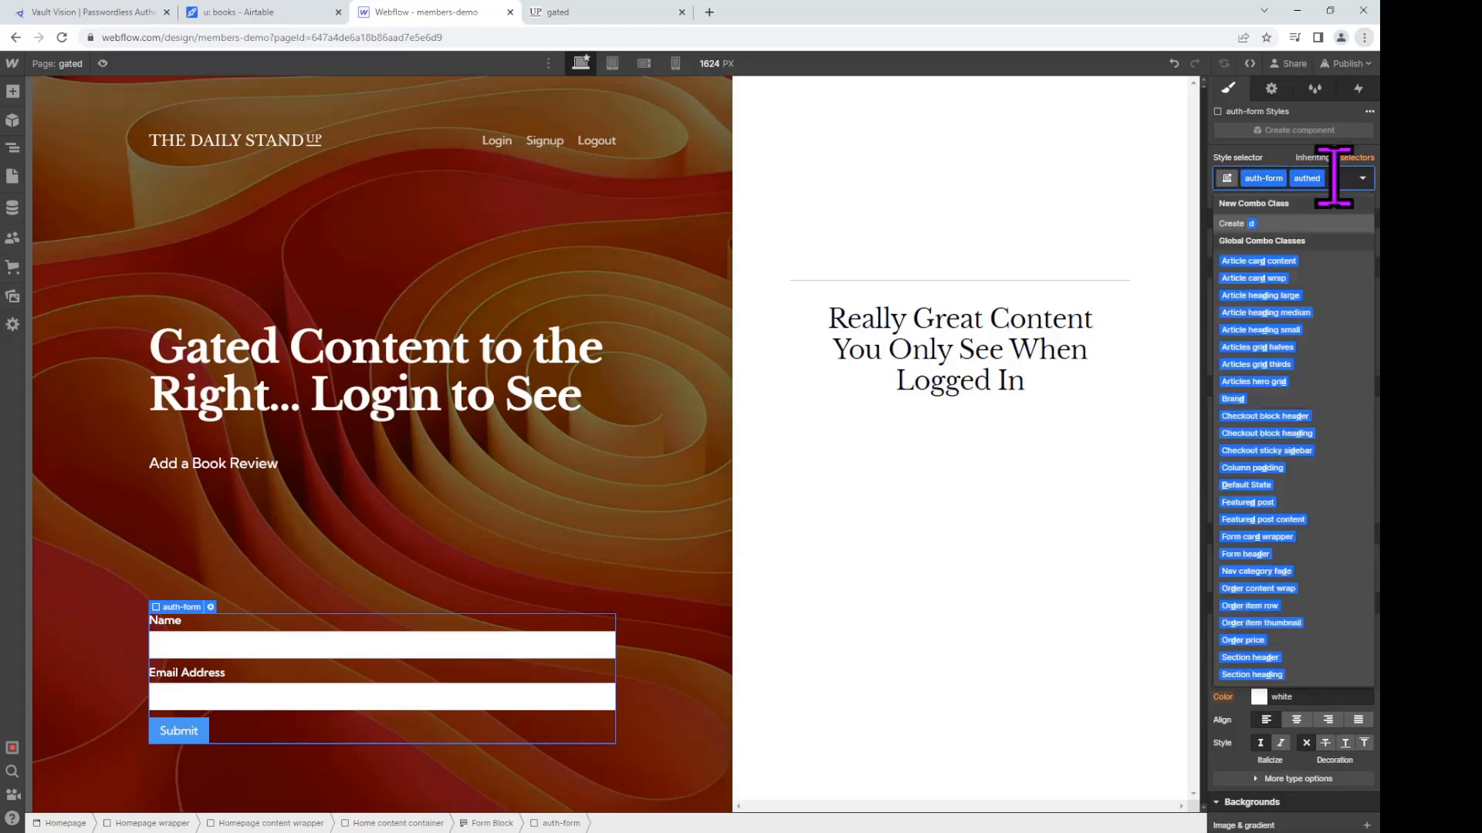
type("-none")
key("Return")
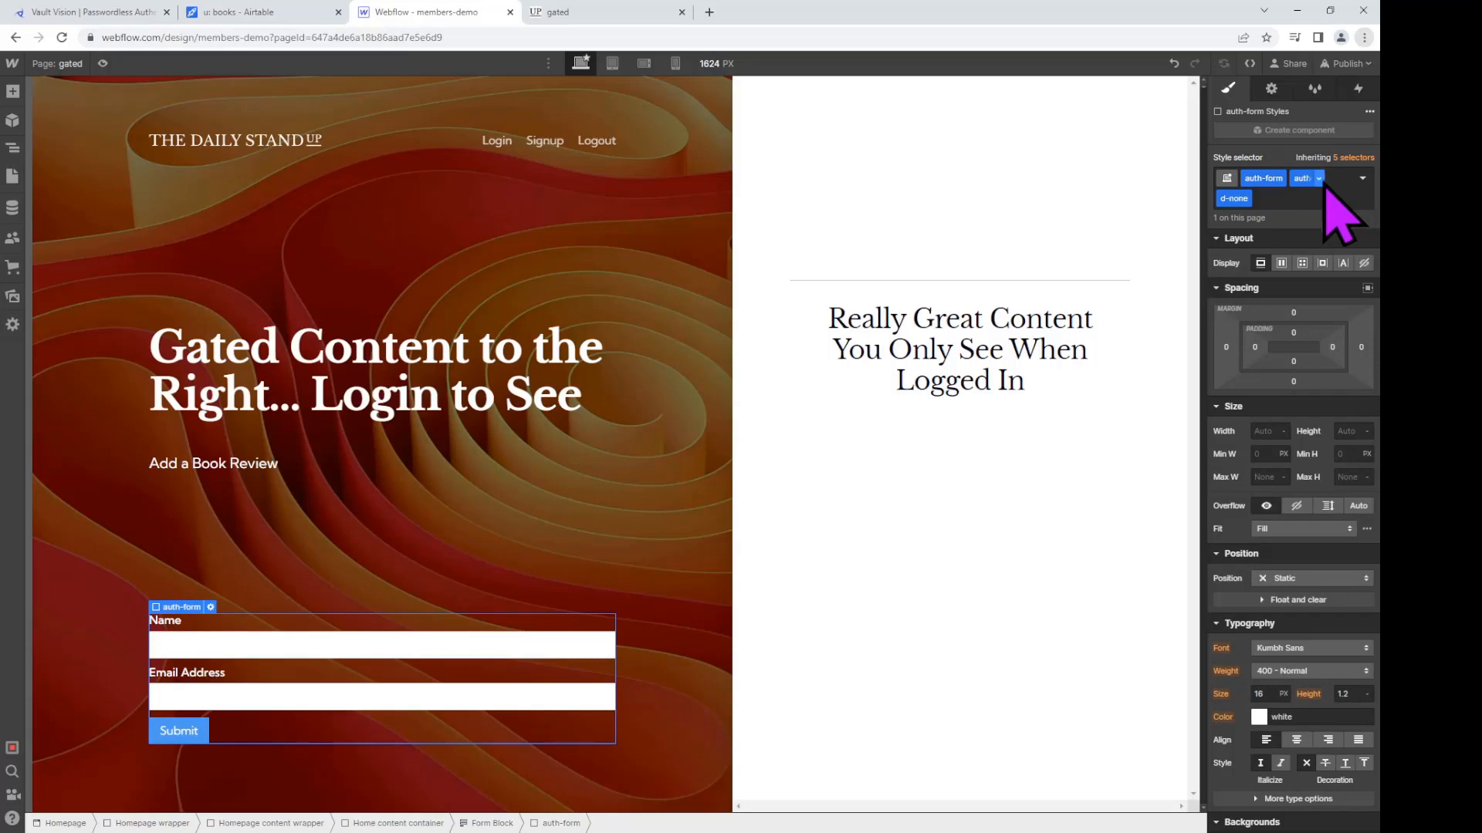
left_click(222, 463)
mouse_move(222, 463)
left_mouse_down()
mouse_move(235, 486)
mouse_move(242, 439)
mouse_move(245, 464)
left_mouse_up()
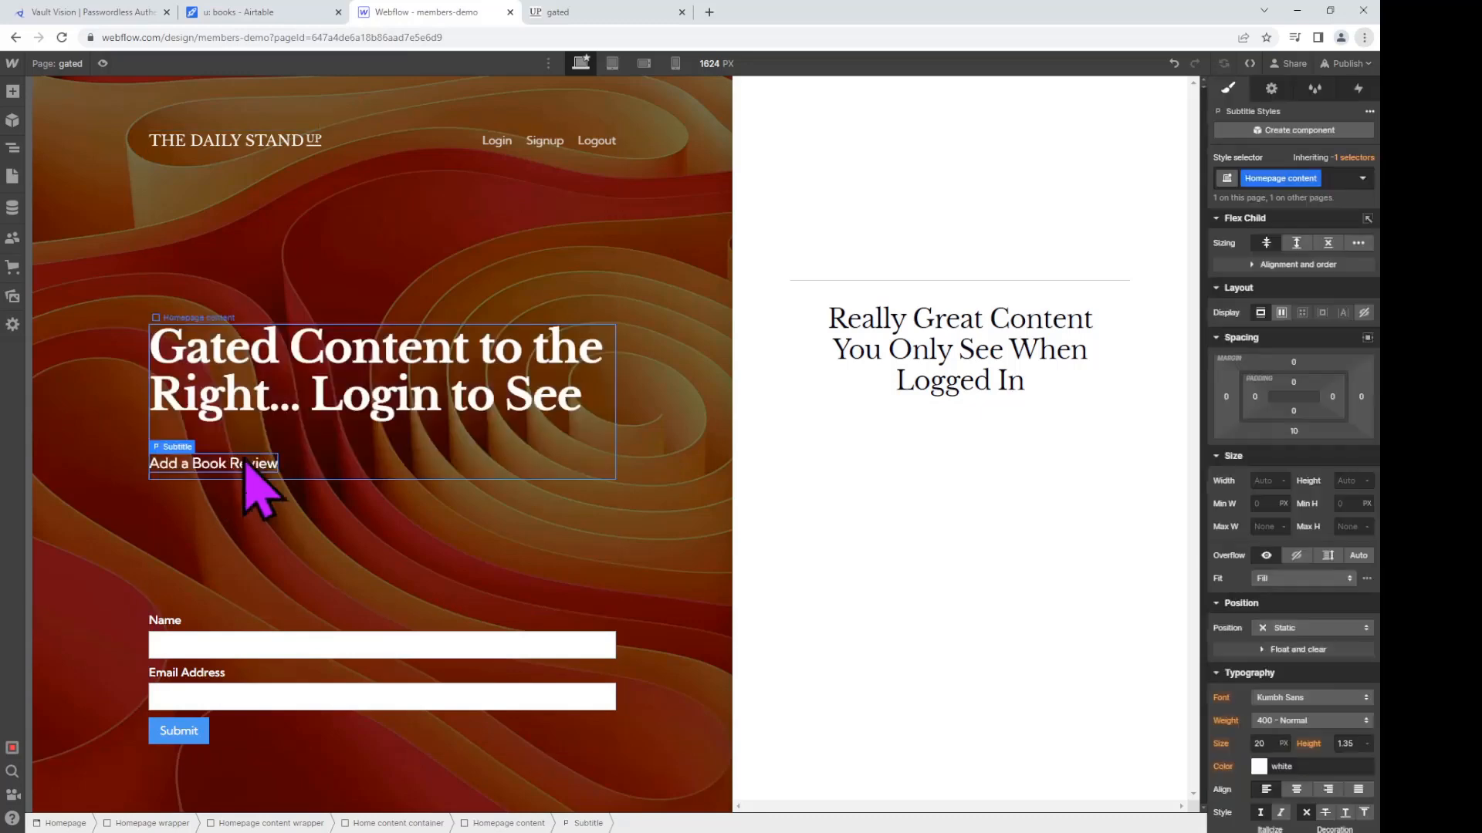
Step: In the Navigator, drag the Subtitle out of Homepage content to just above the Form Block
left_click(13, 91)
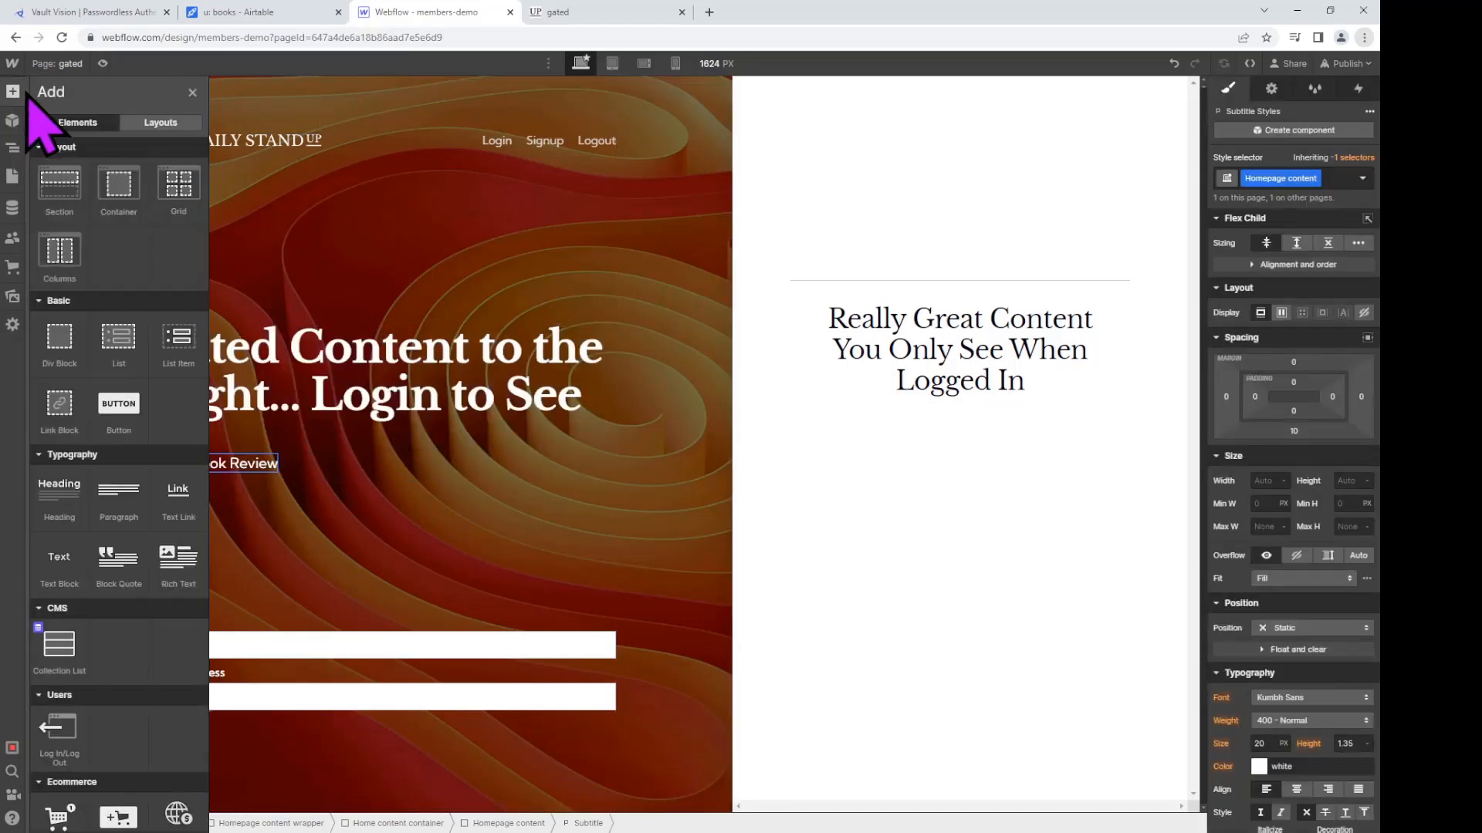
left_click(14, 121)
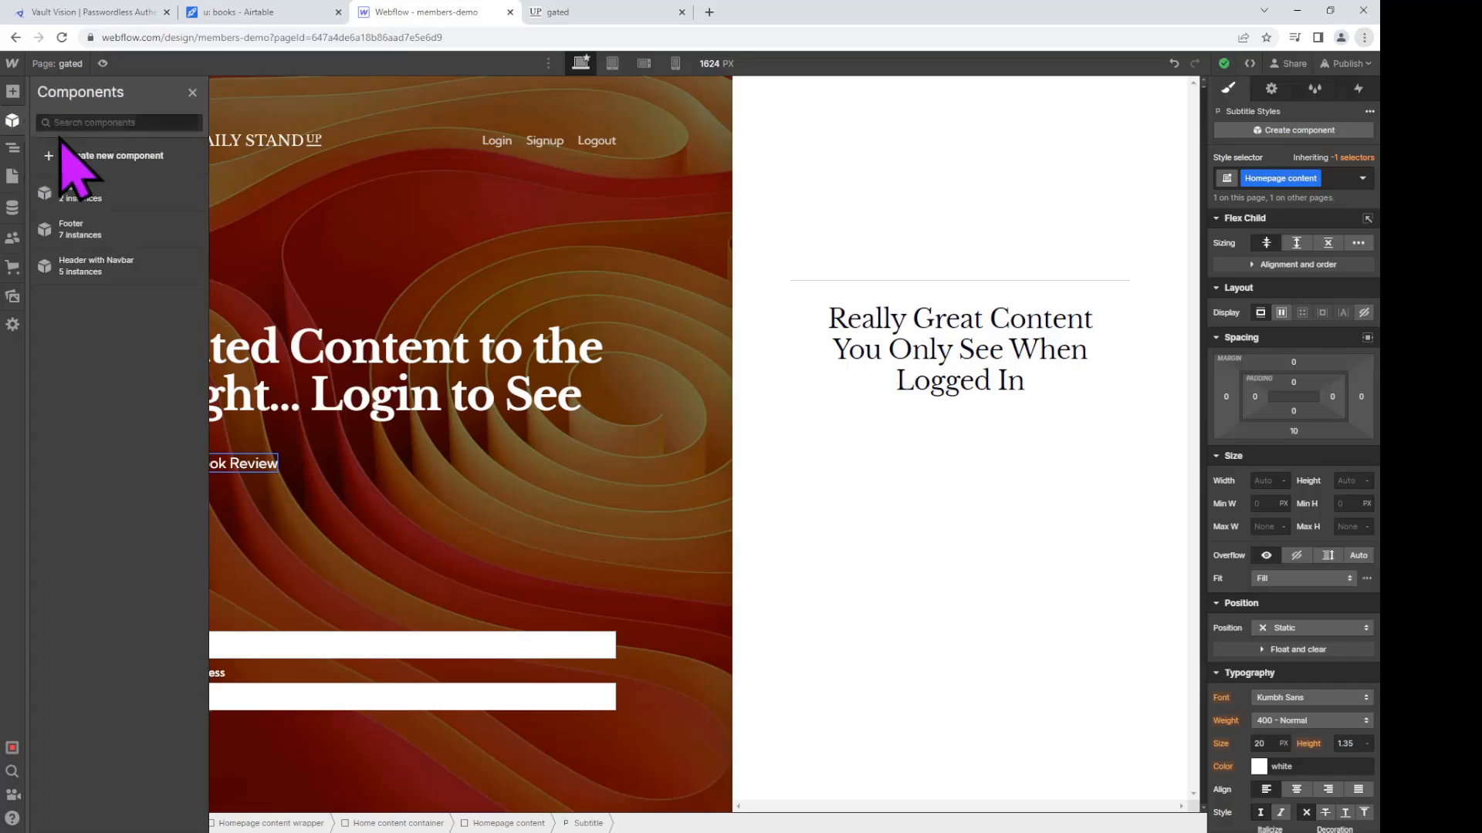
left_click(192, 93)
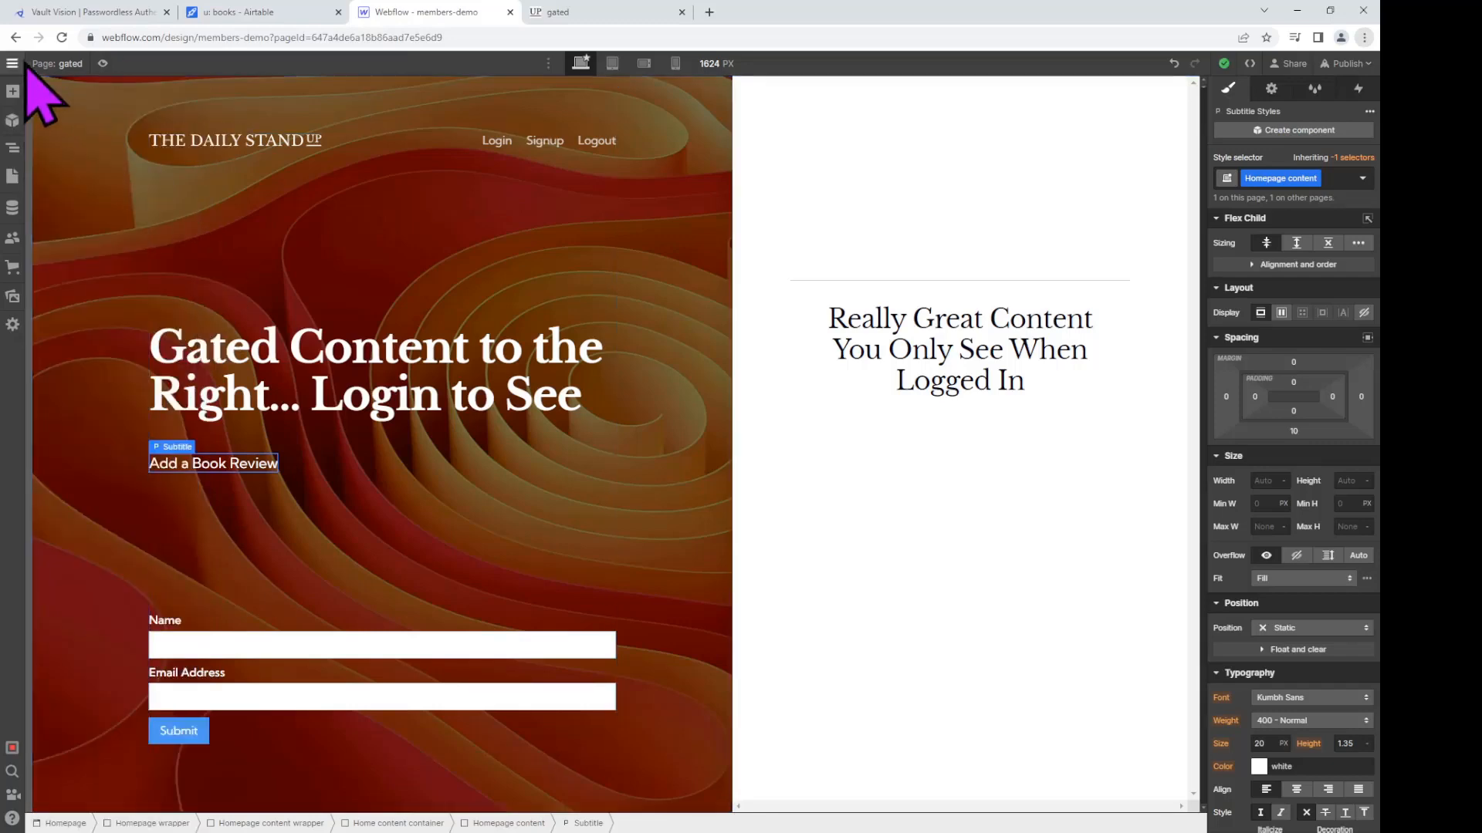
left_click(13, 146)
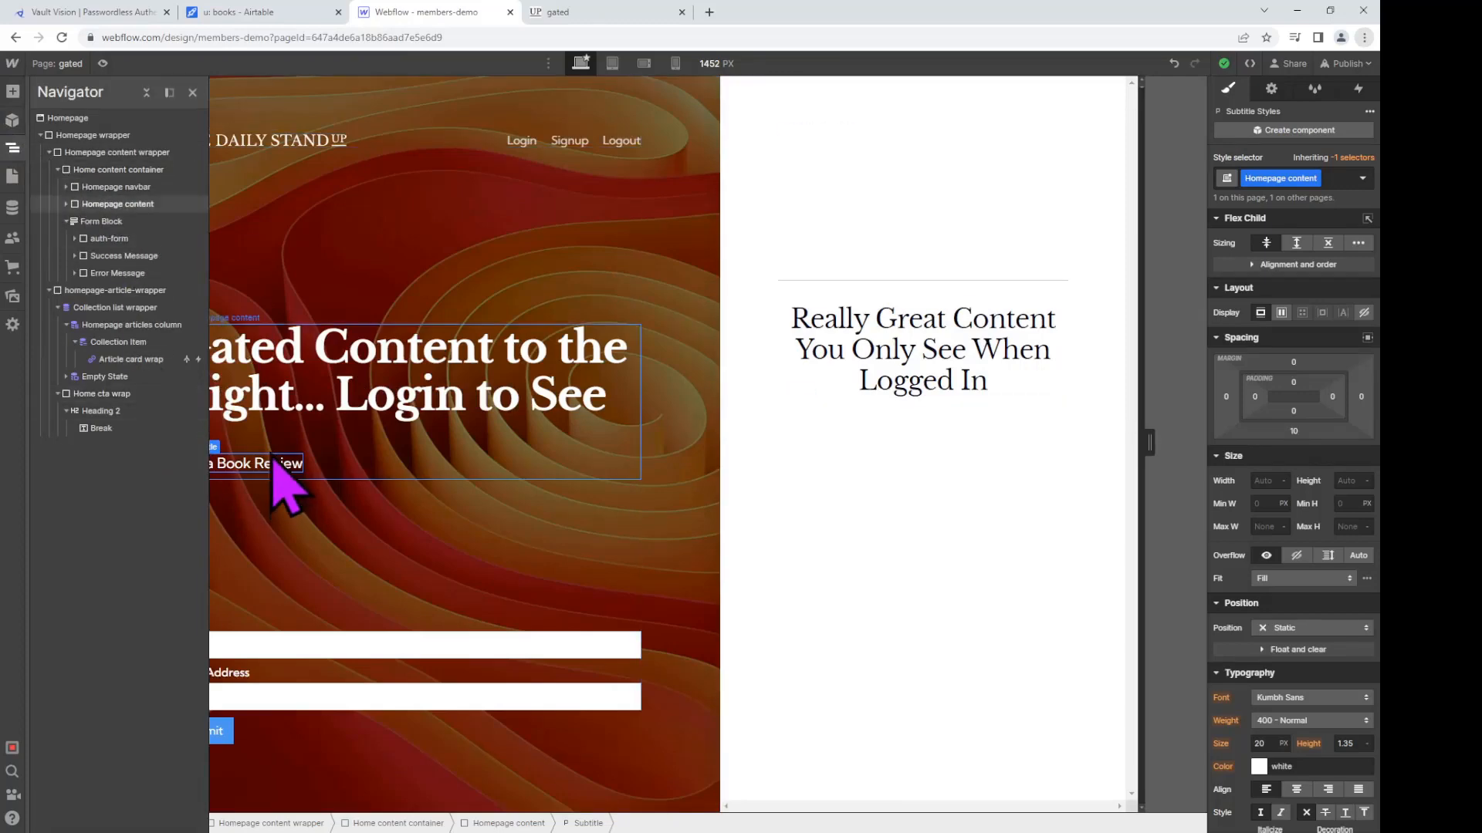
left_click(139, 203)
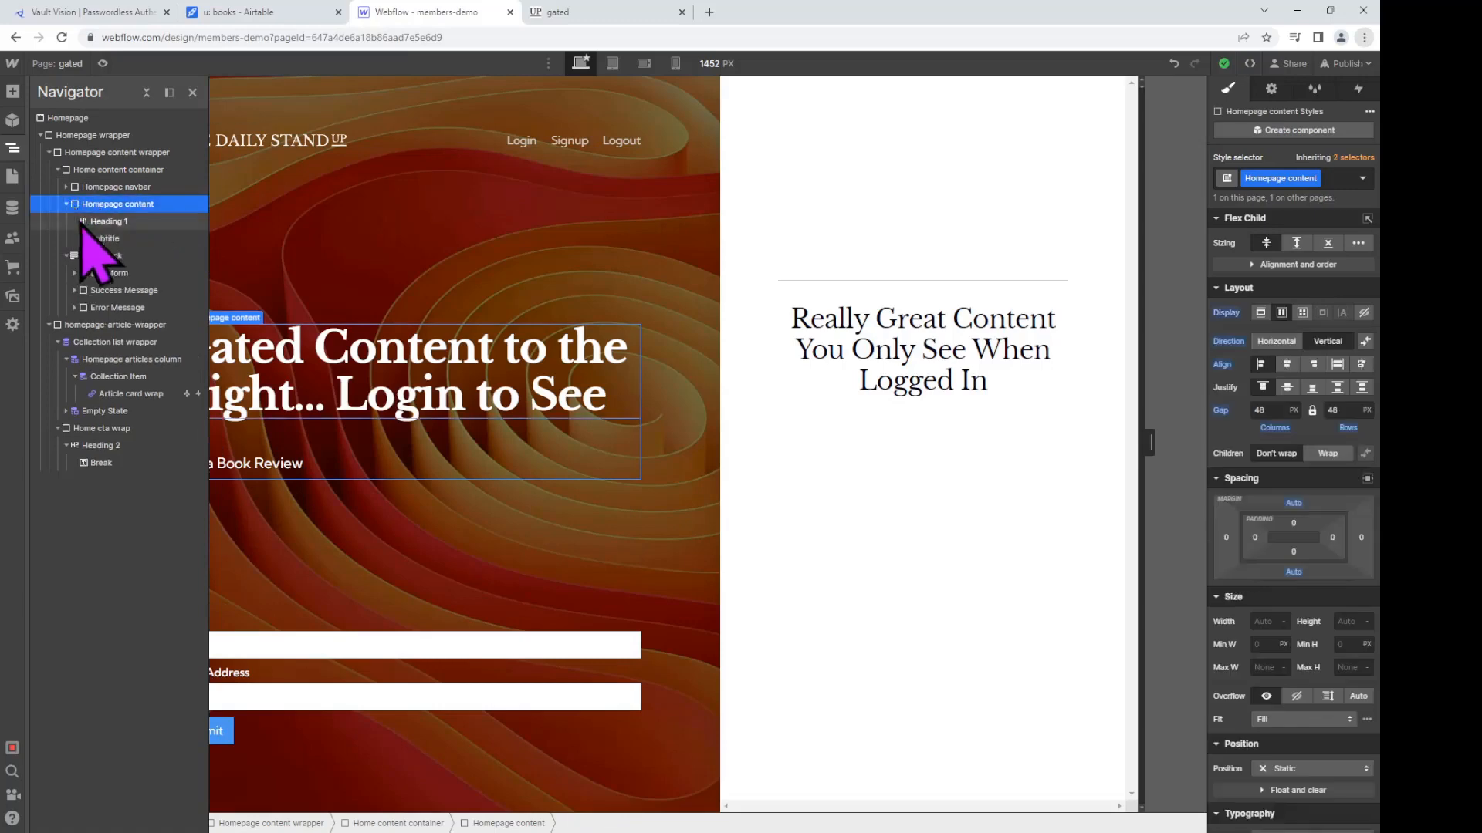
left_click(108, 239)
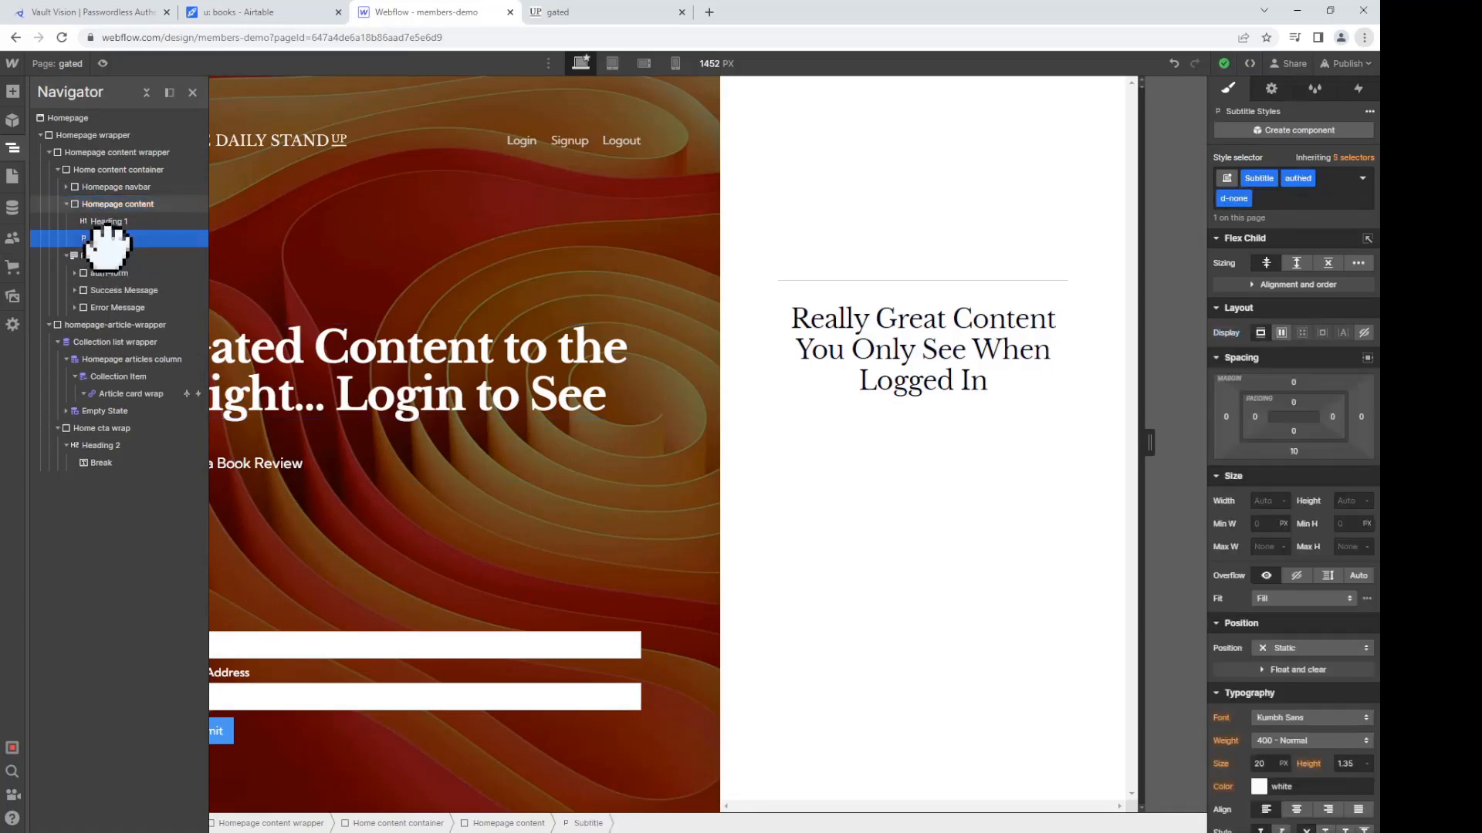
left_click_drag(108, 246, 85, 202)
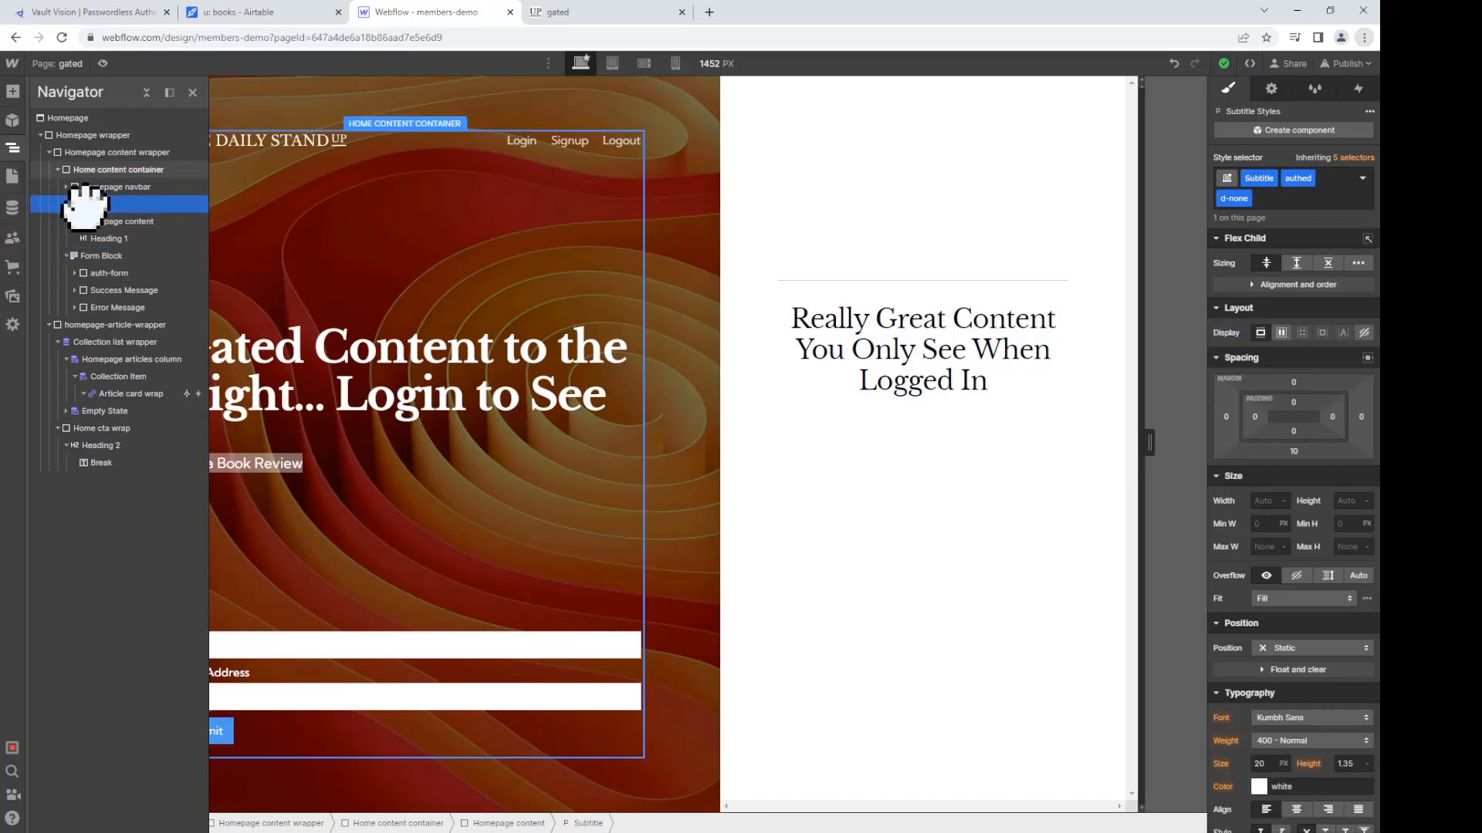
left_click_drag(85, 202, 136, 249)
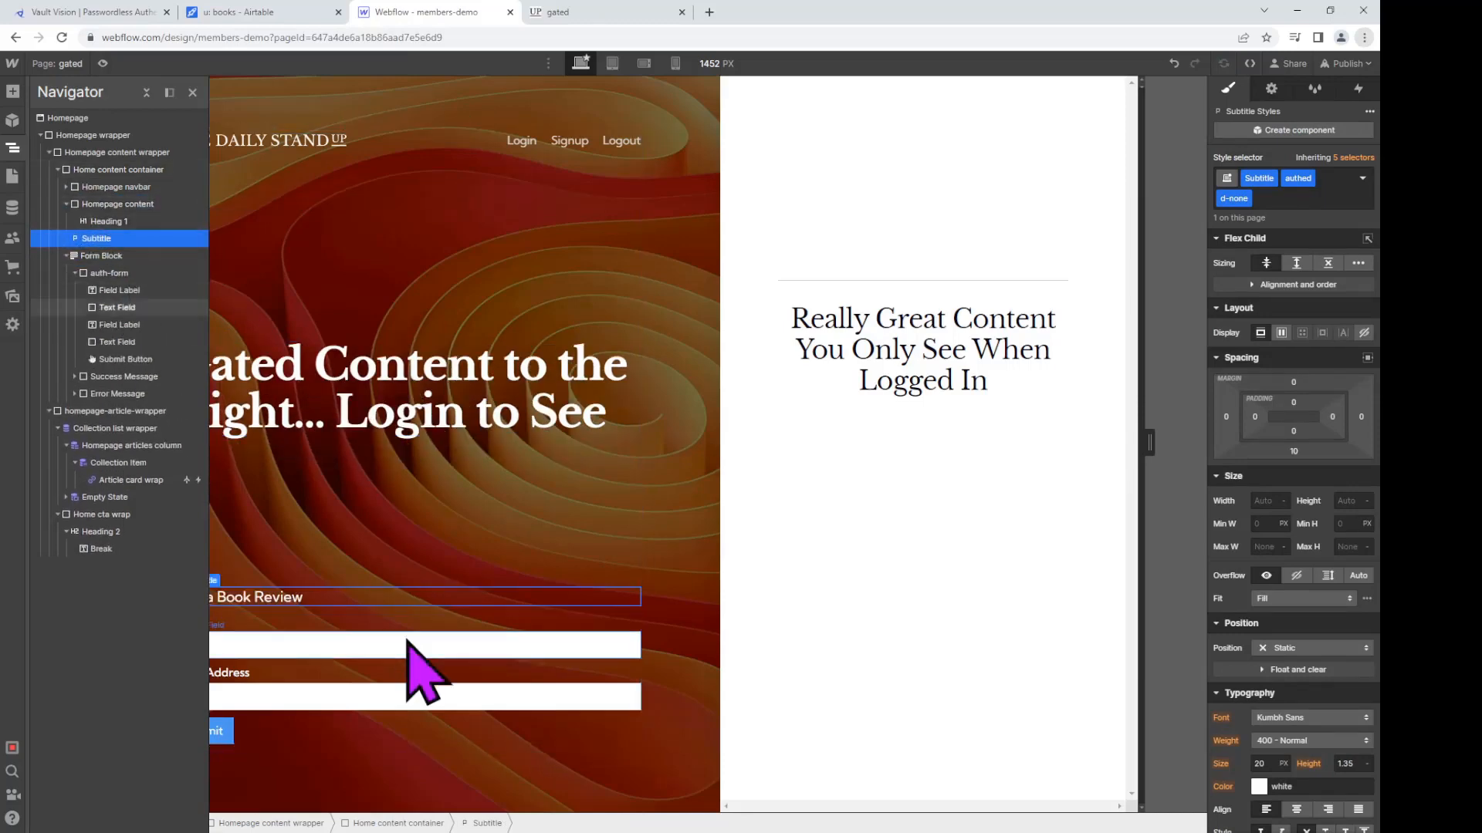
Step: Relabel the first field Title, set its field name to Title, and rename the form auth-form
left_click(400, 694)
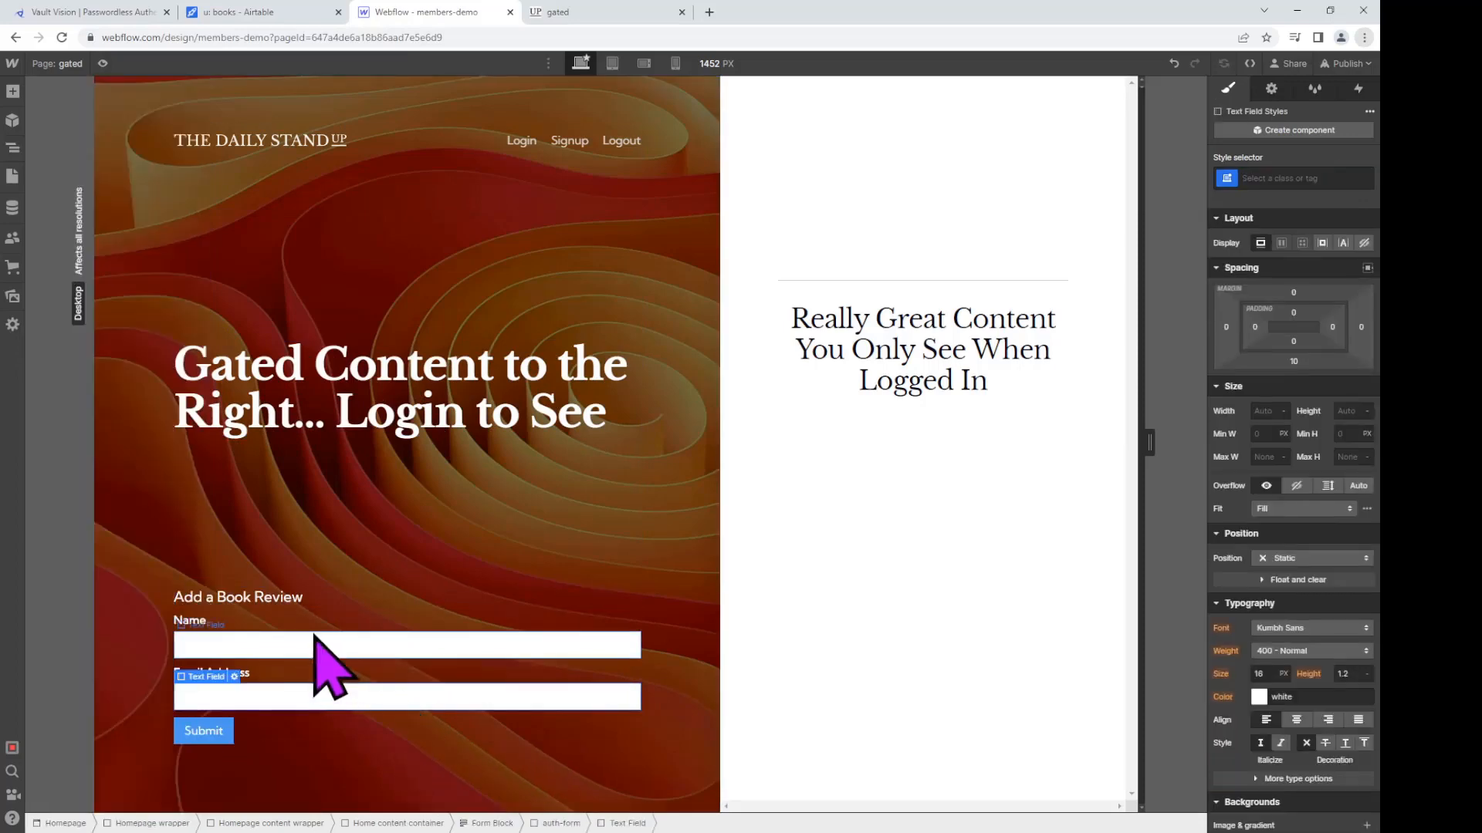
left_click(193, 623)
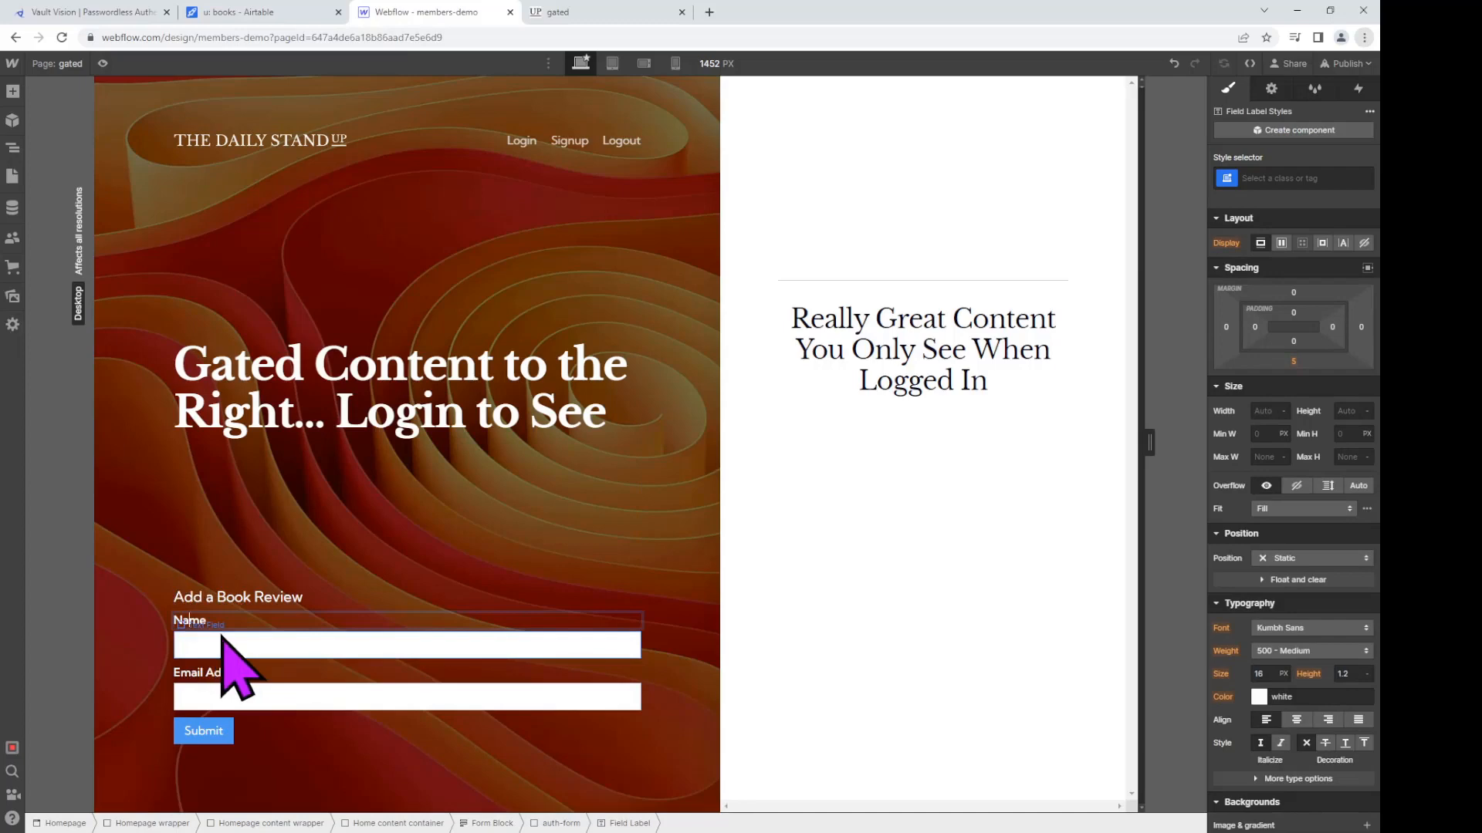
key("BackSpace")
key("BackSpace")
key("BackSpace")
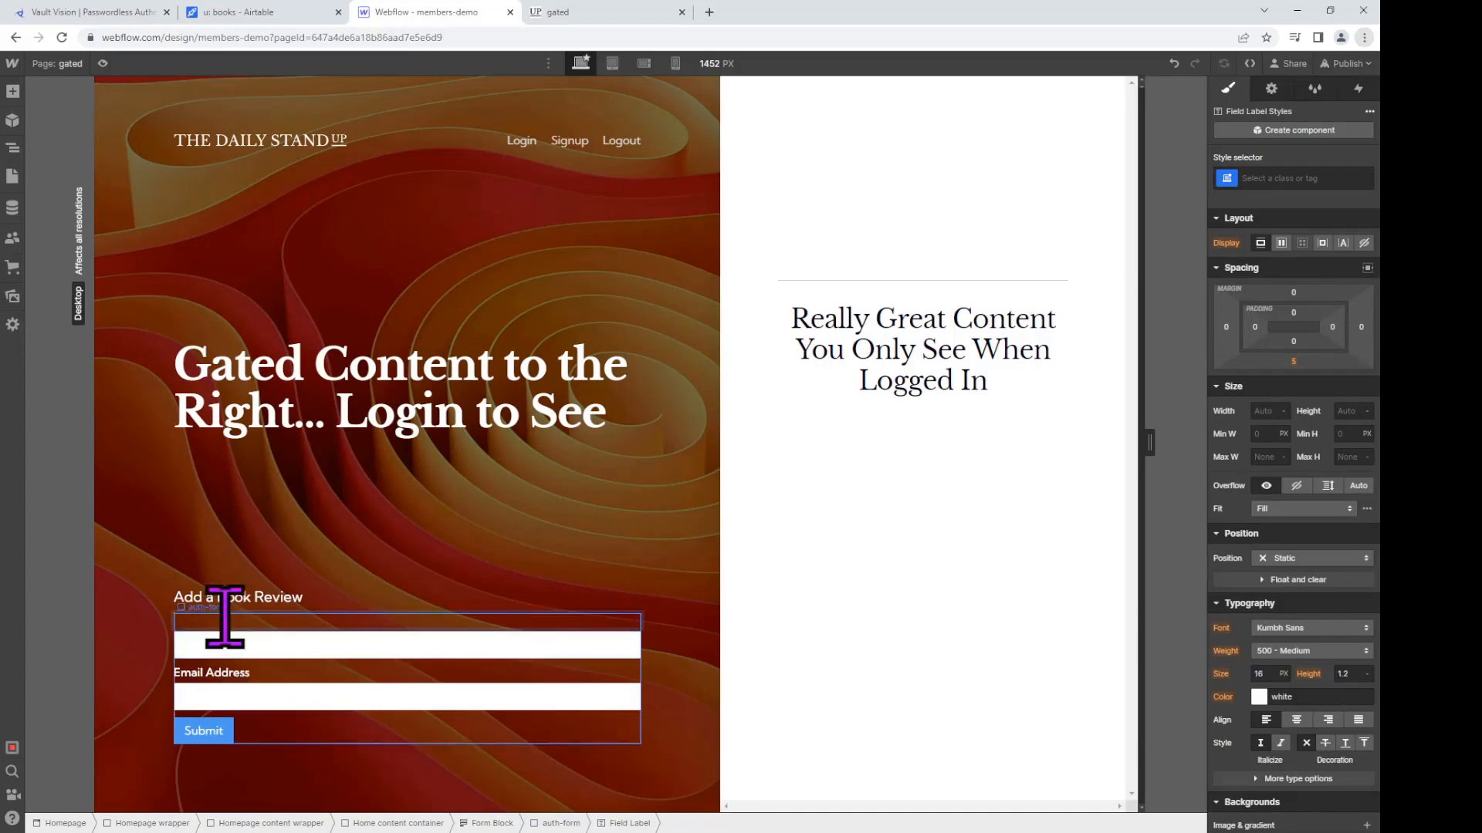
type("Title")
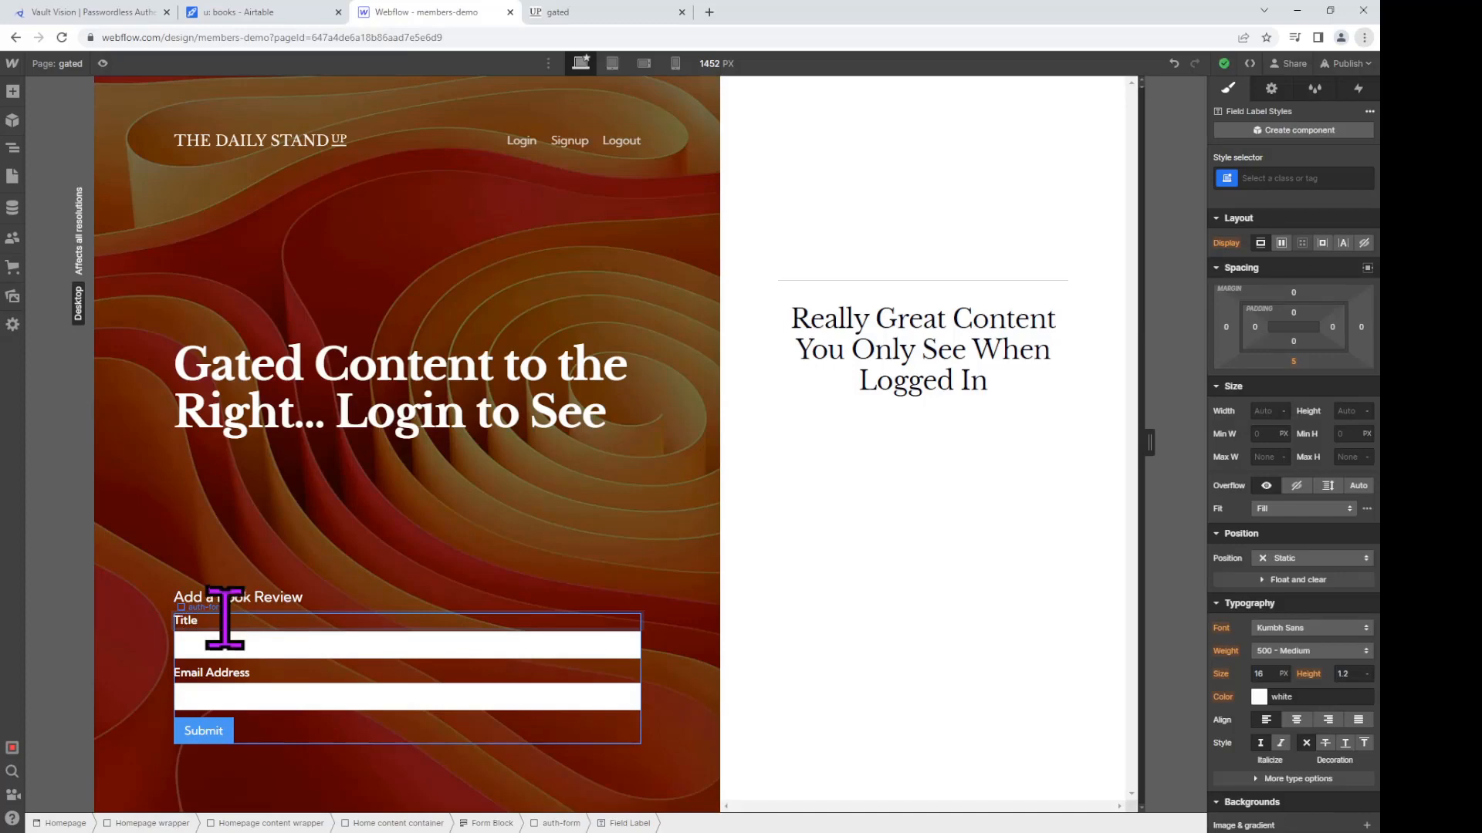
left_click(260, 644)
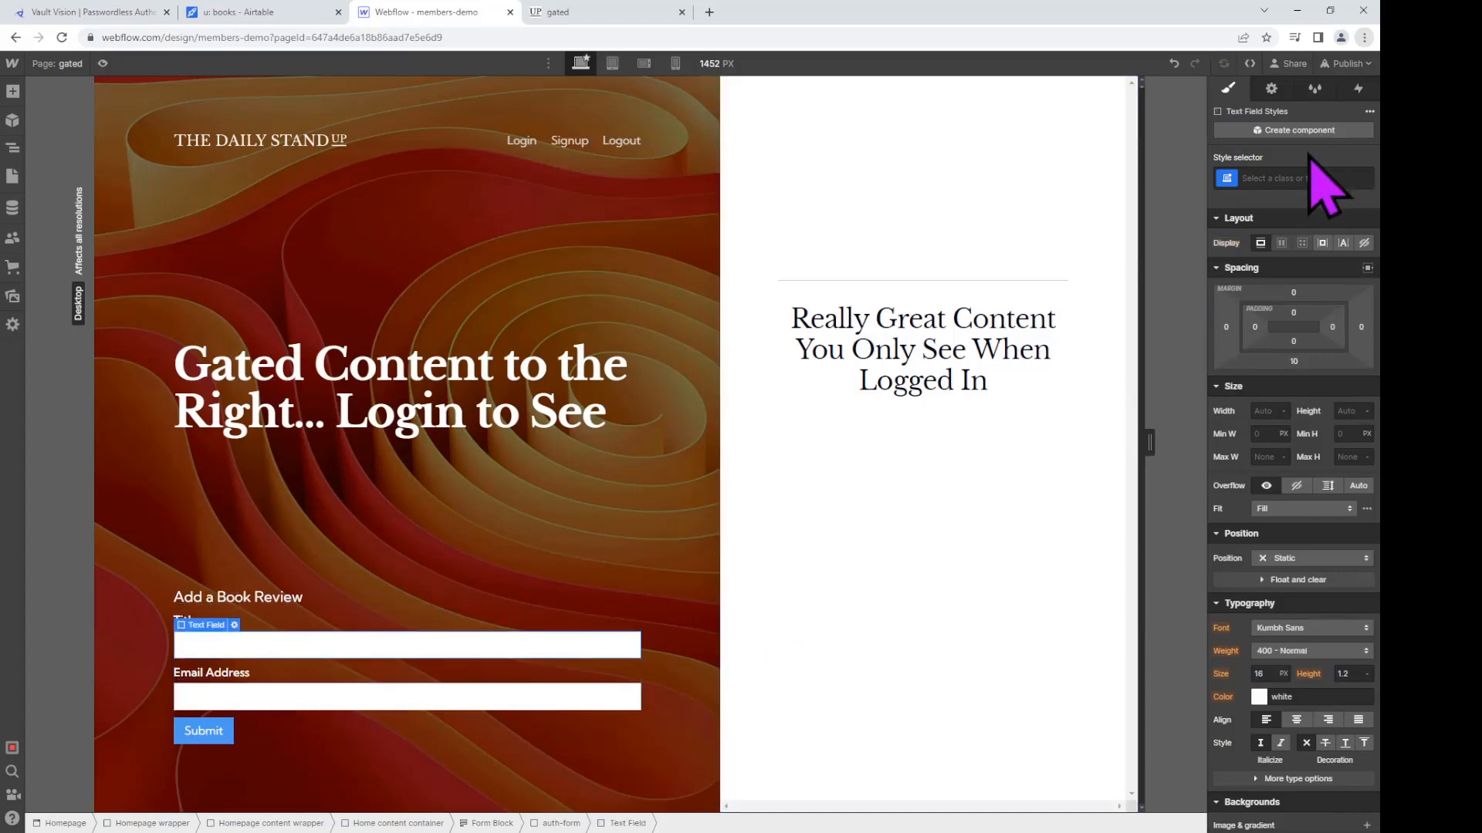
left_click(1271, 88)
left_click(1318, 311)
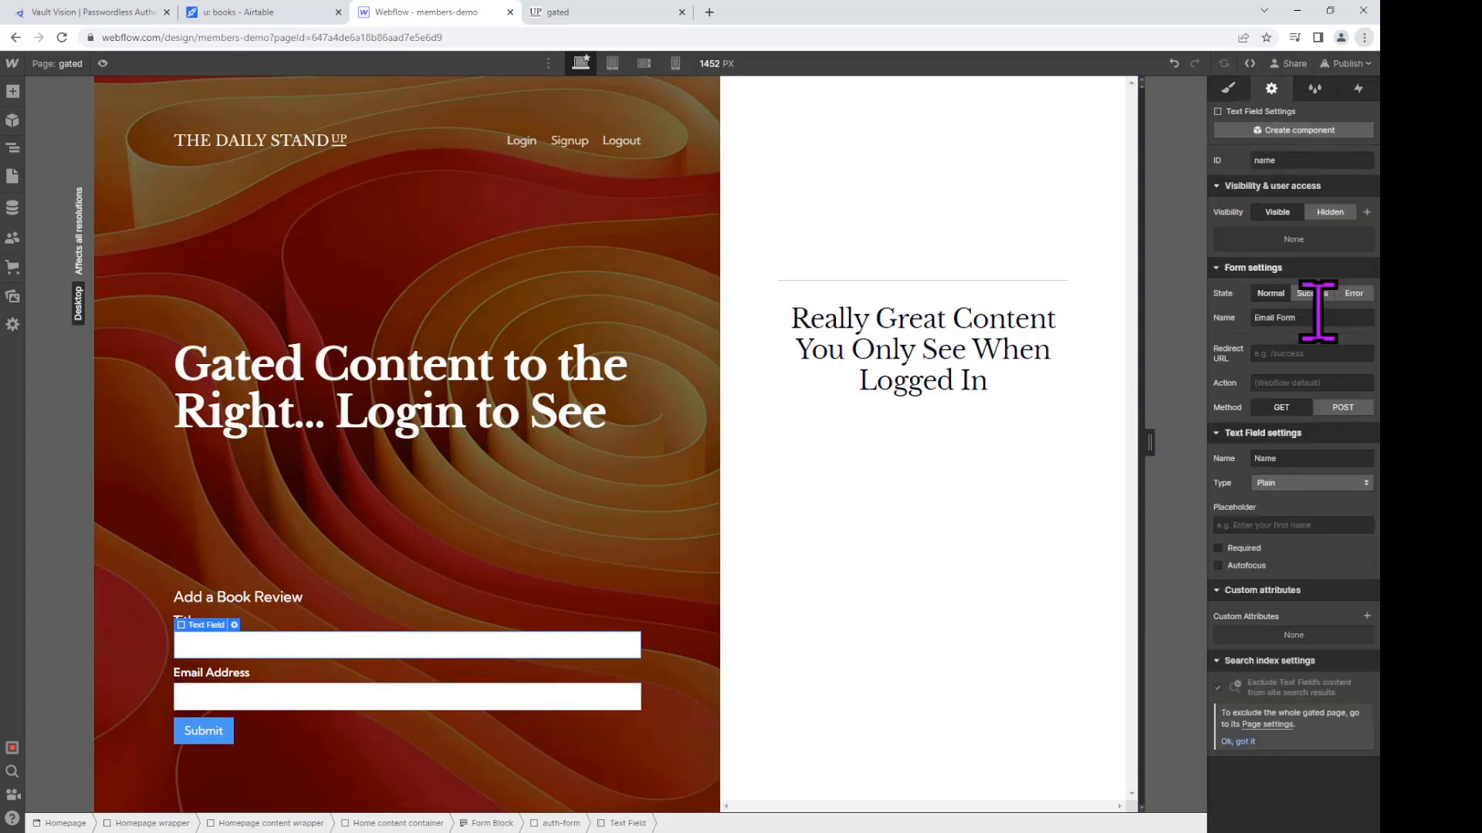
key("ctrl+a")
type("au")
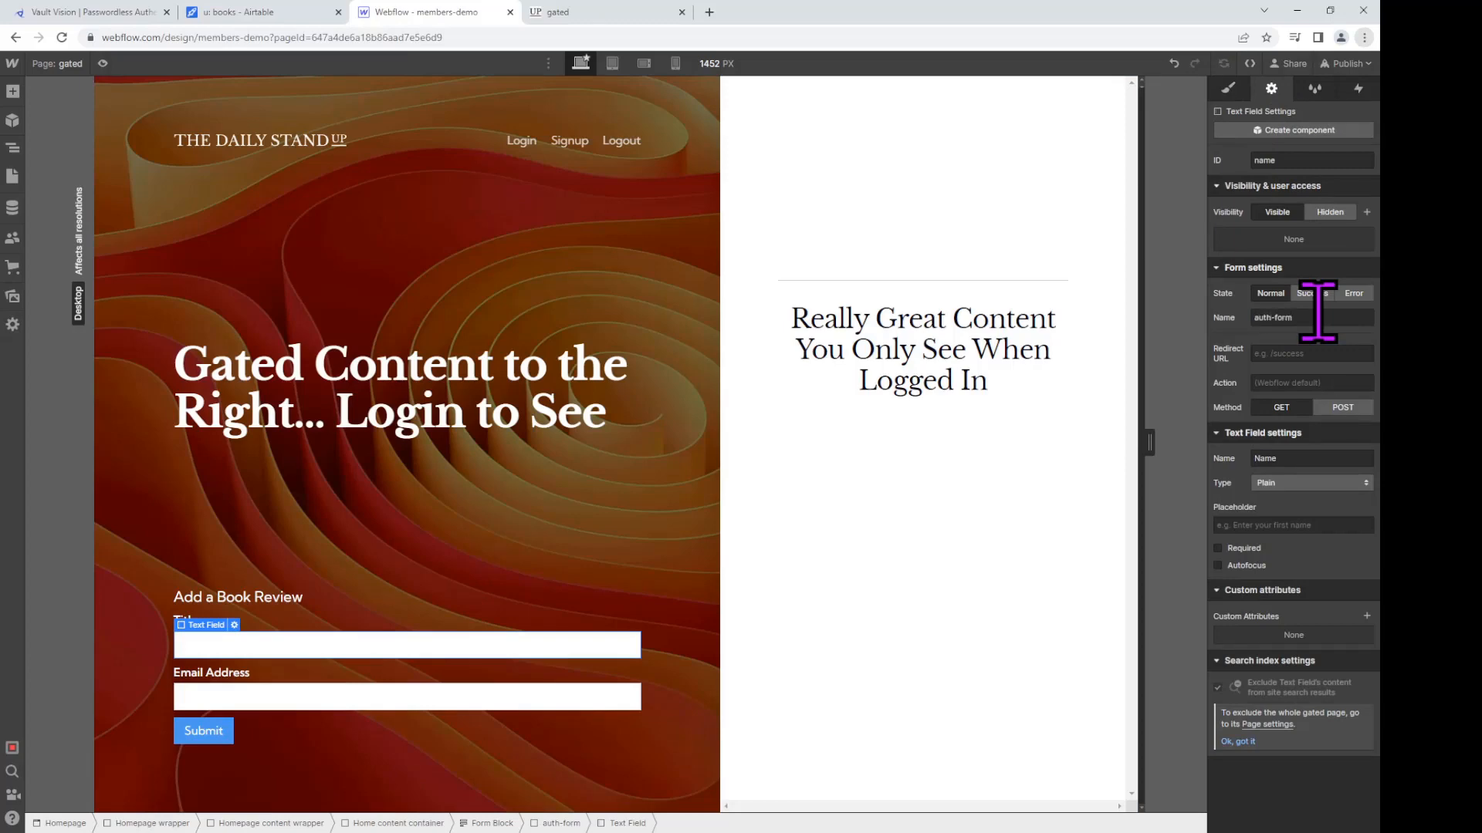
double_click(1325, 461)
type("Title")
Step: Relabel the Email Address field Review and set its field name to Review
left_click(226, 673)
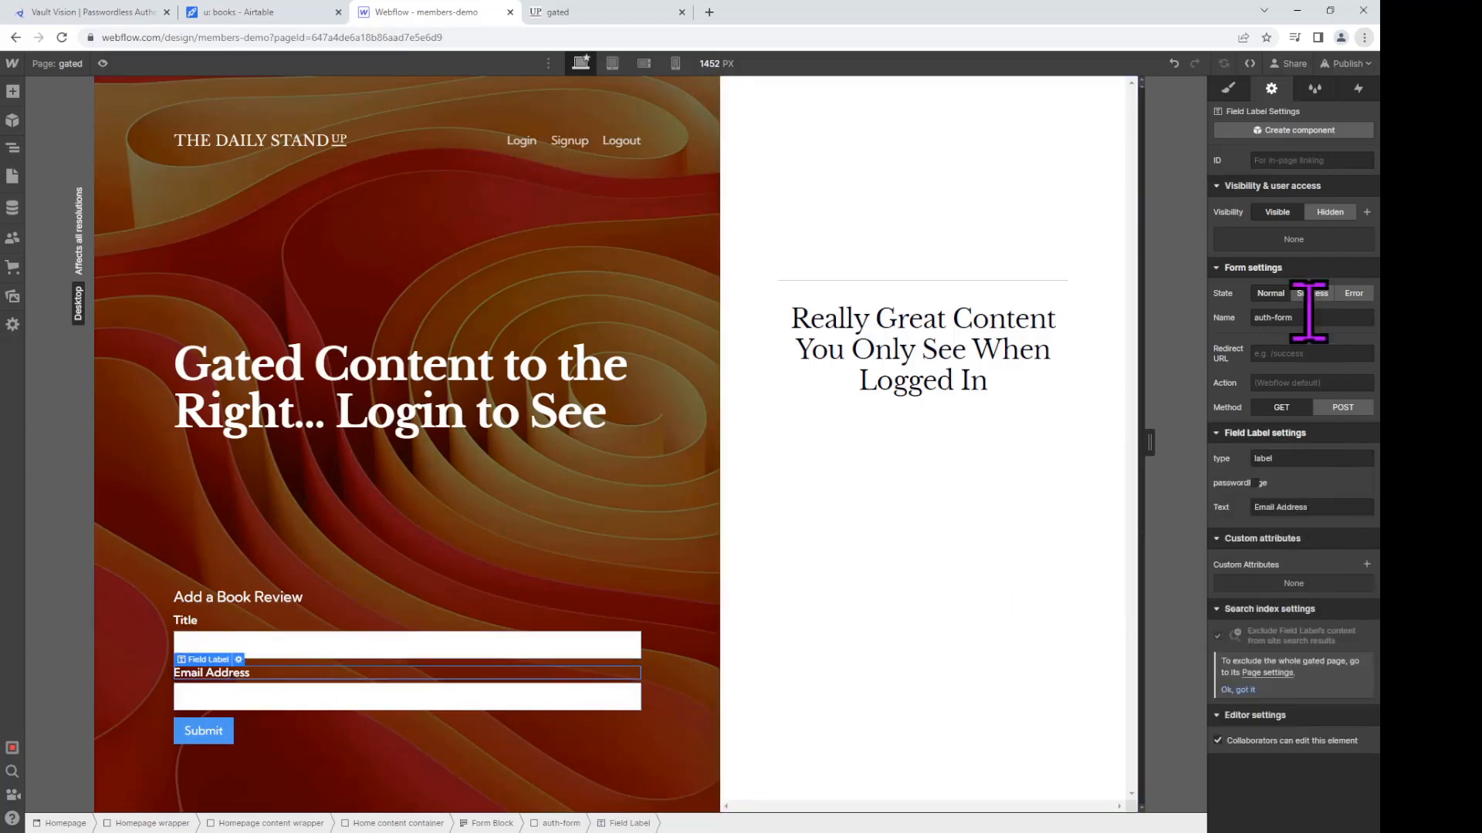
left_click(1303, 457)
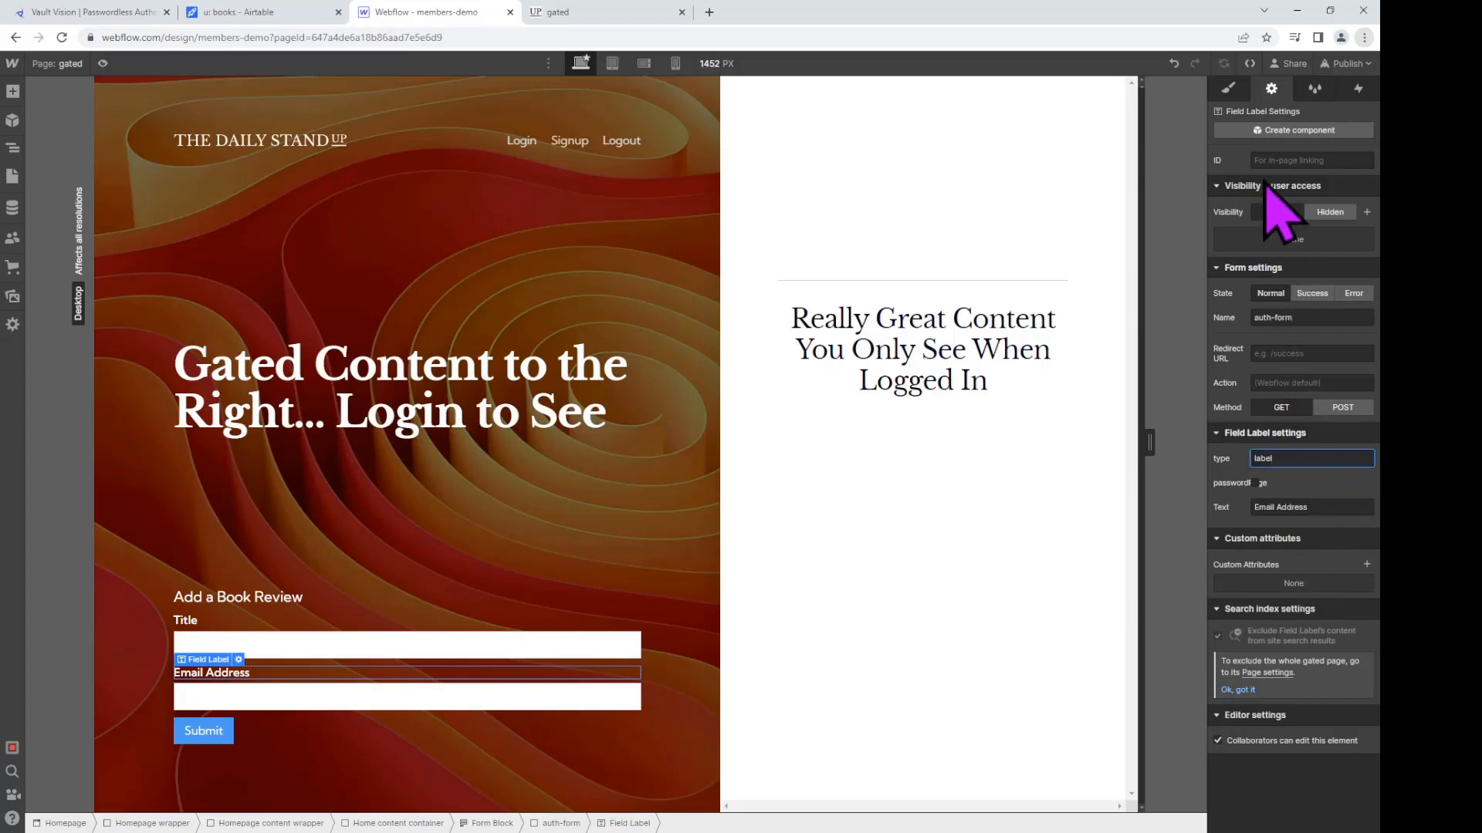
double_click(276, 673)
triple_click(276, 672)
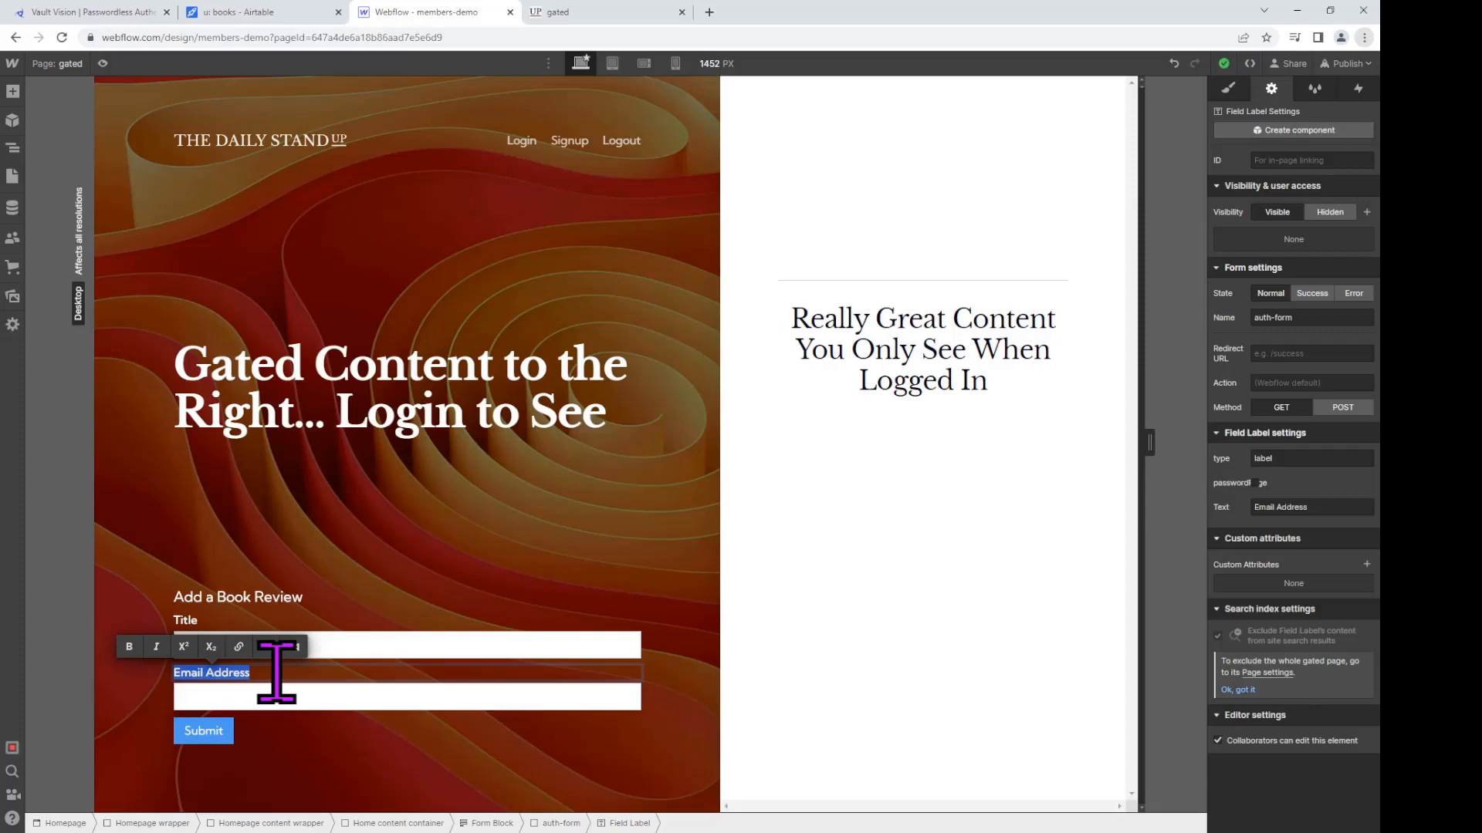
type("Review")
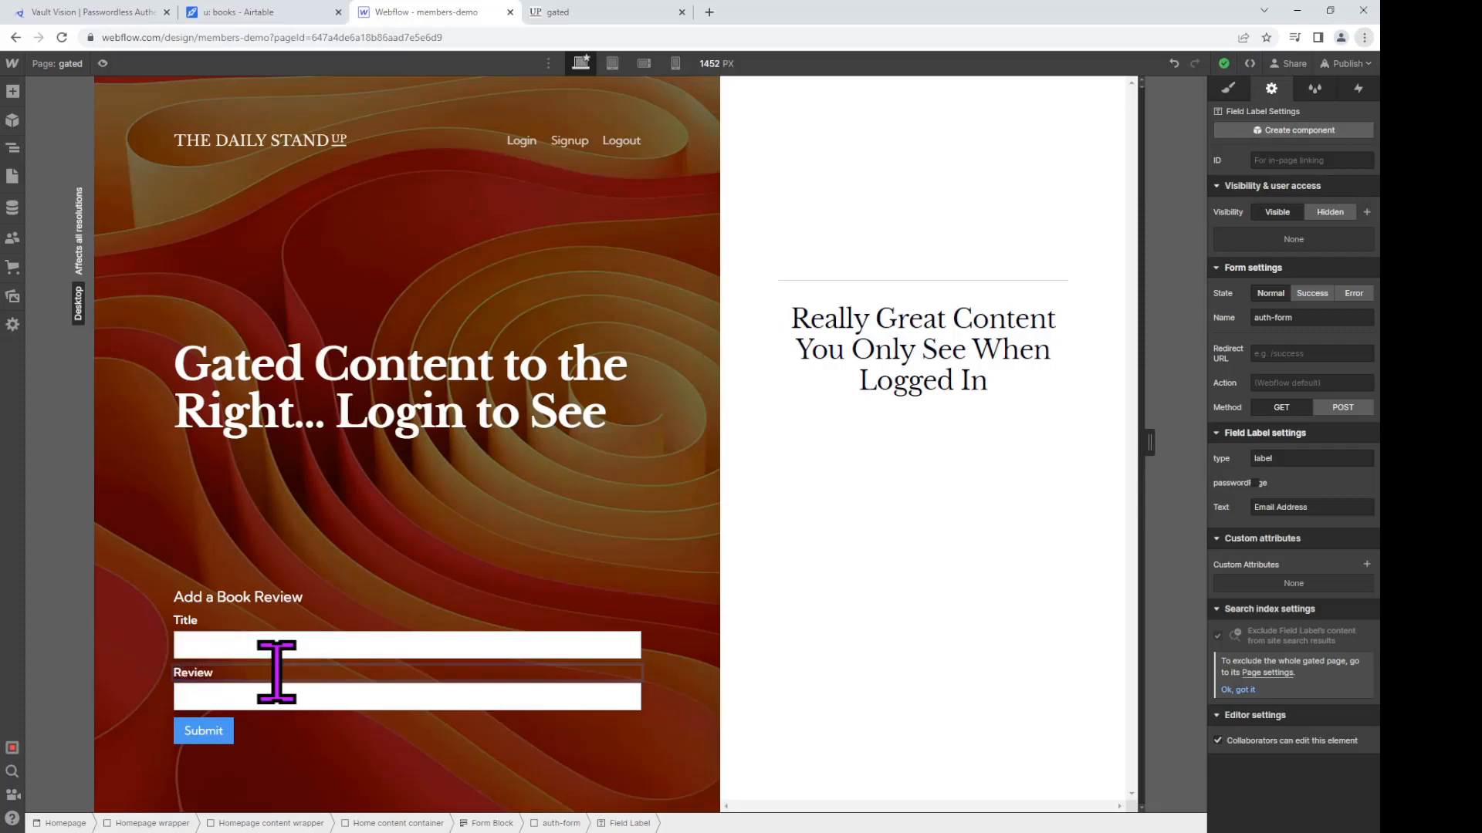
left_click(278, 697)
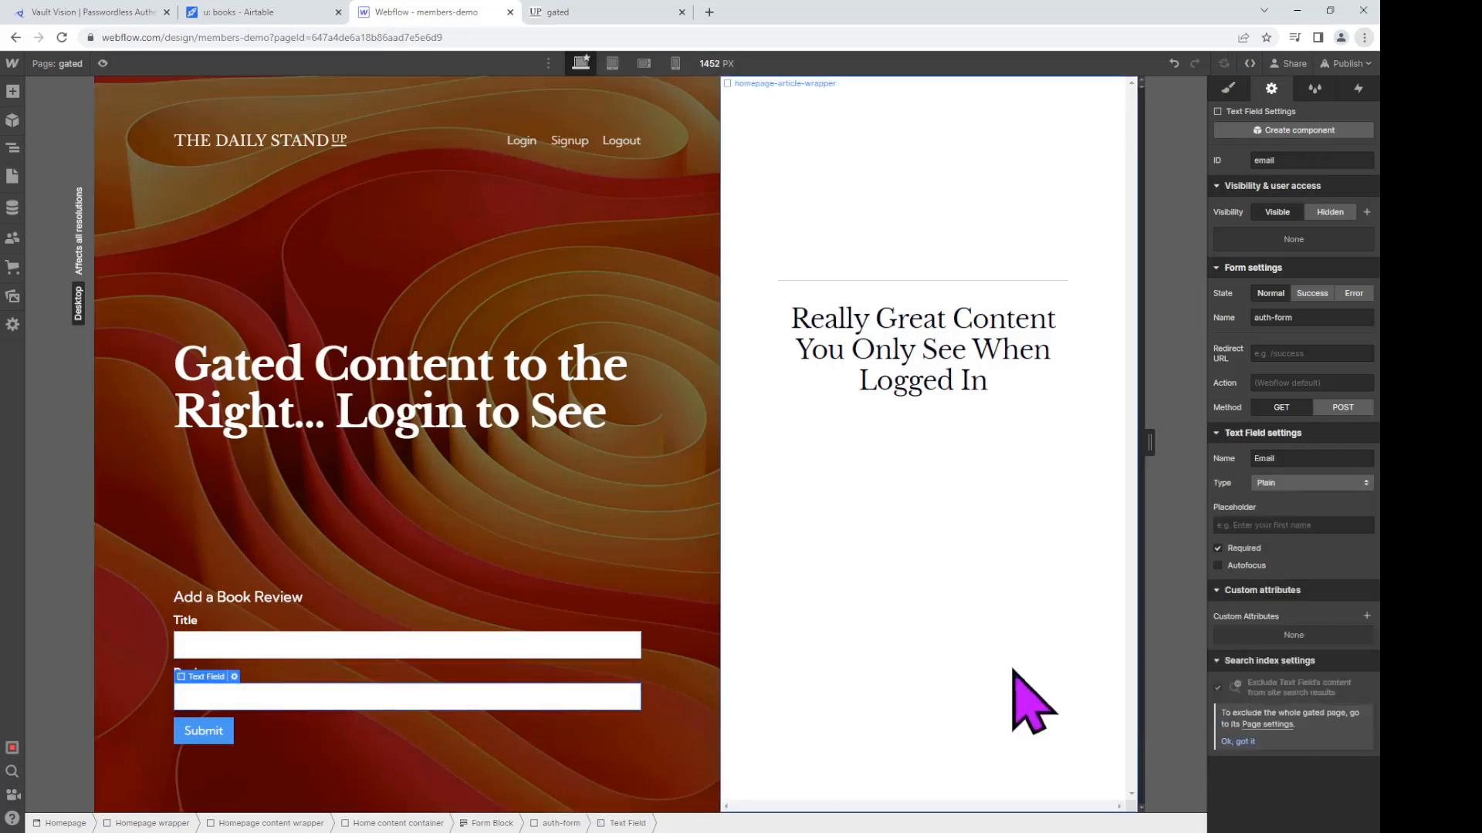
double_click(1302, 454)
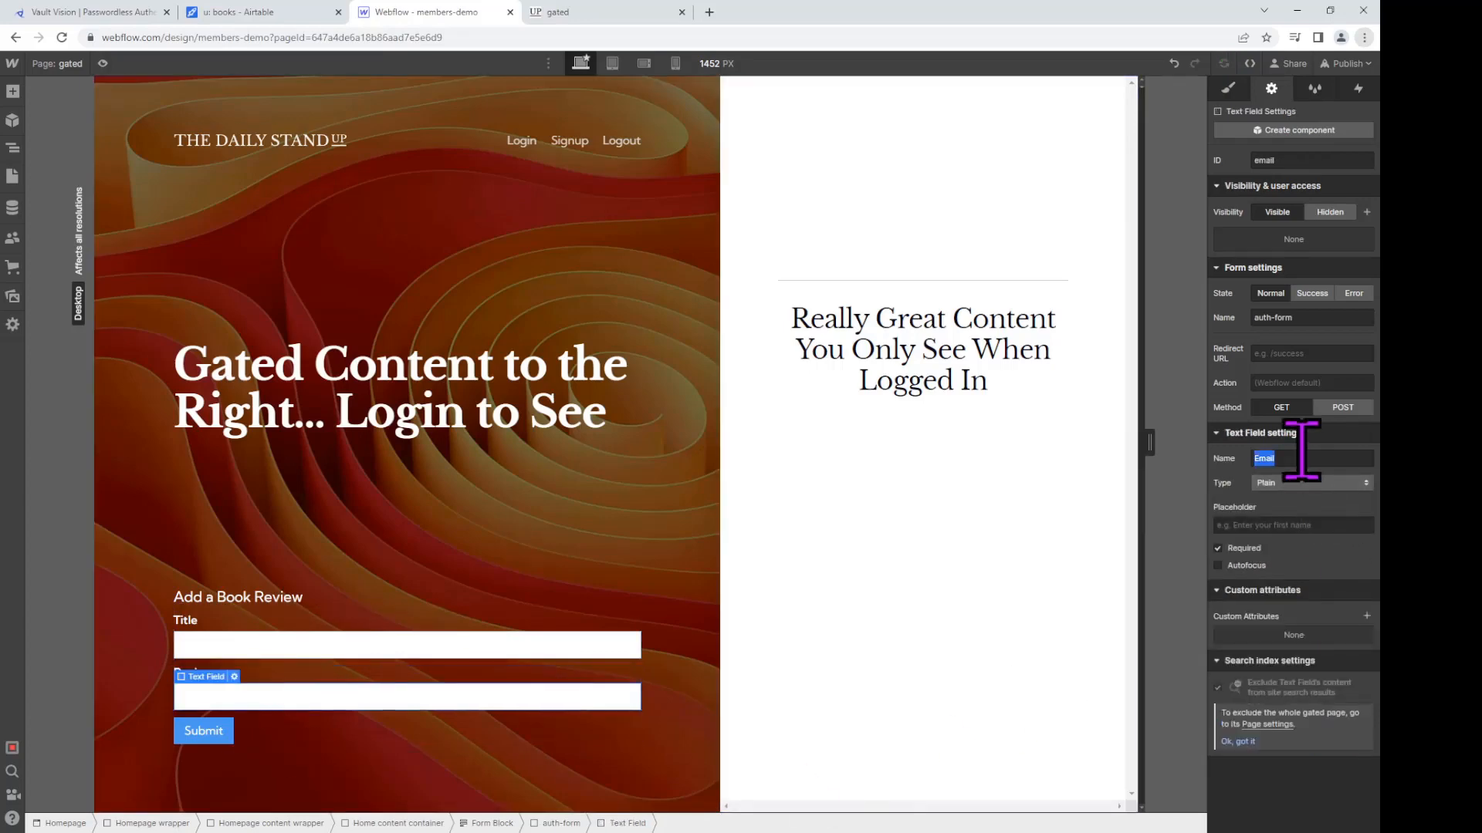
type("Review")
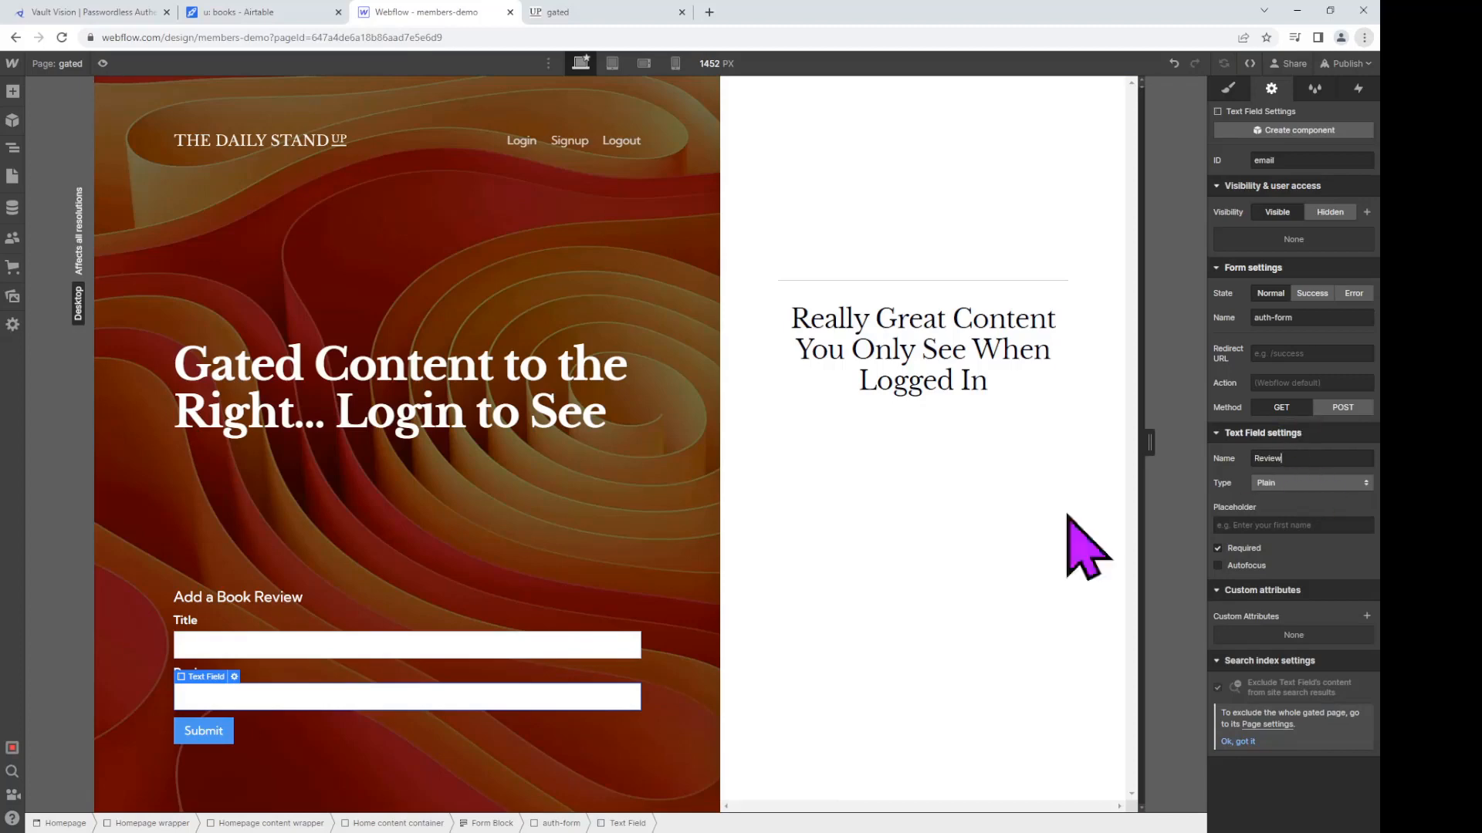
left_click(309, 673)
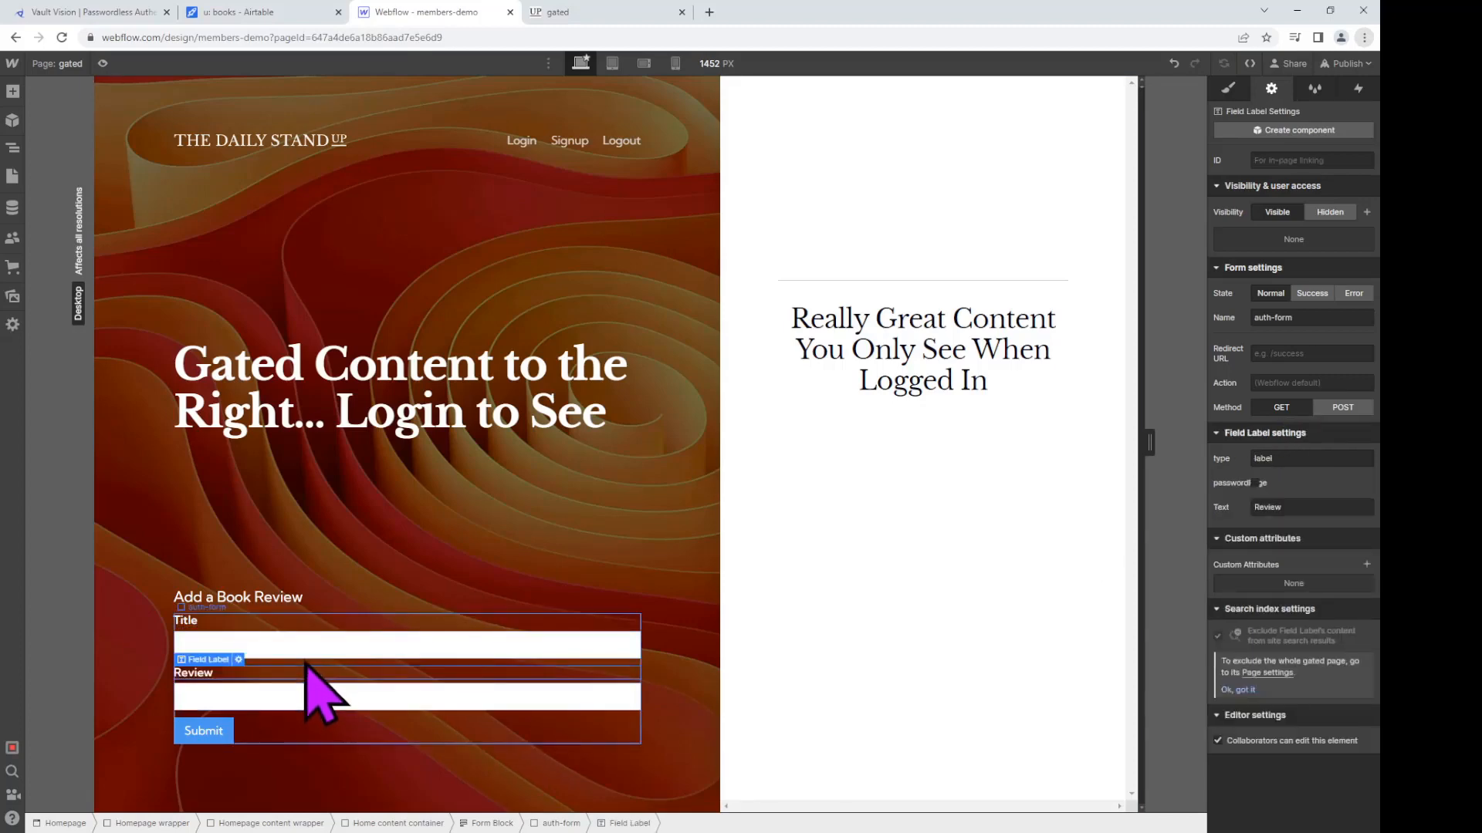
left_click(305, 662)
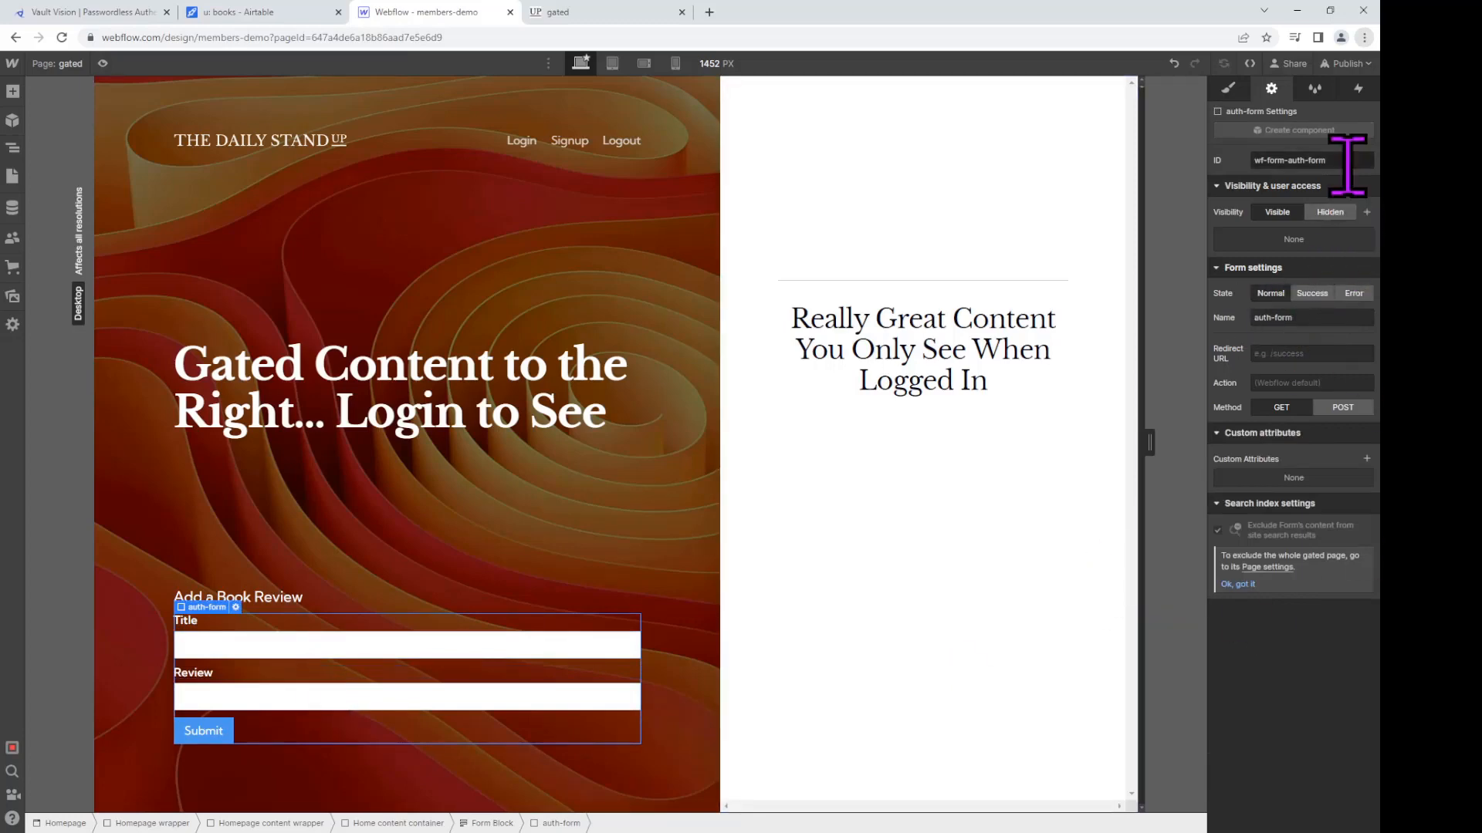
Step: Add a data-auth-table custom attribute with value books to the auth-form
left_click(1230, 93)
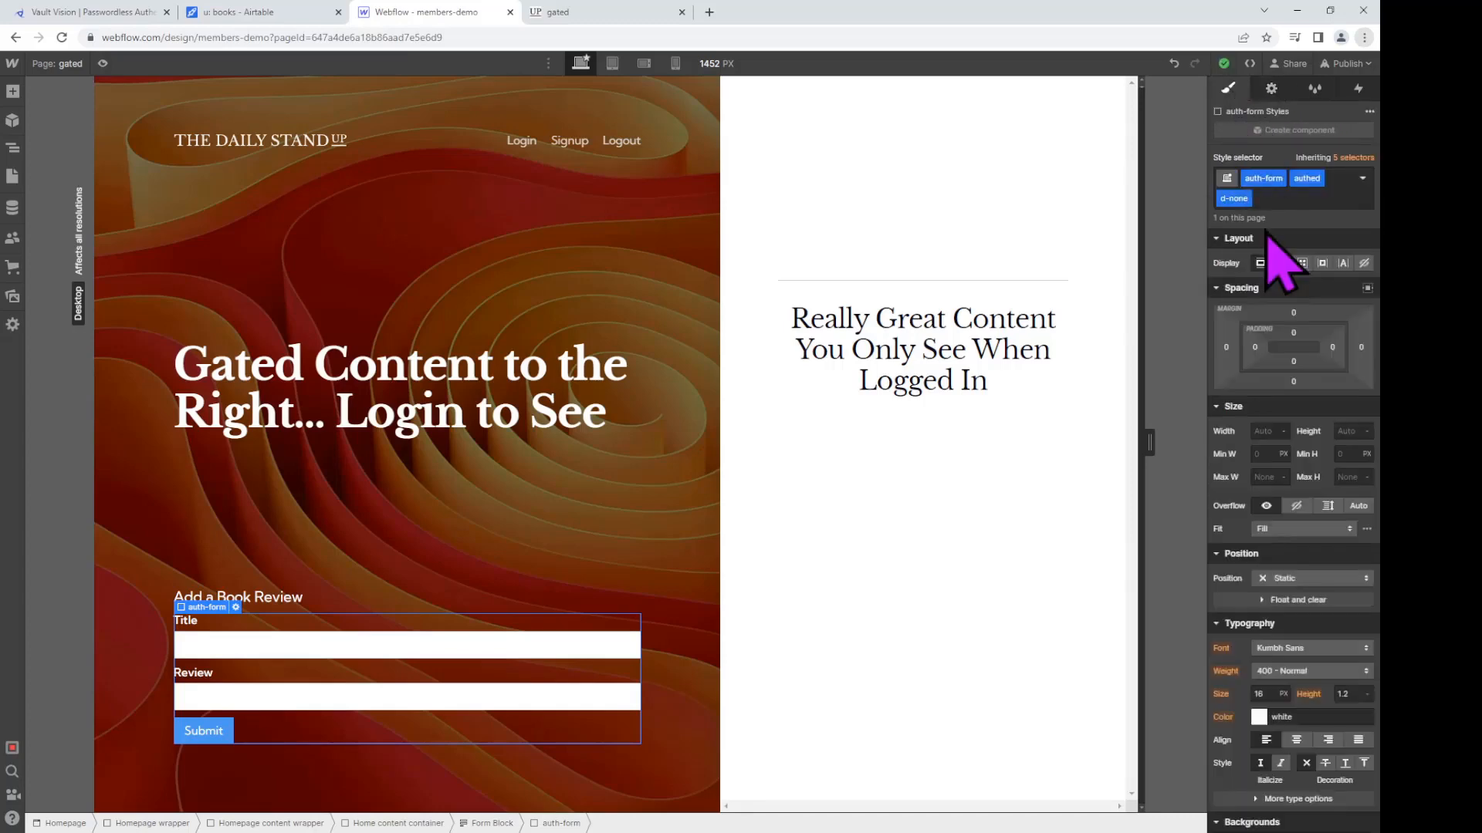
left_click(1271, 88)
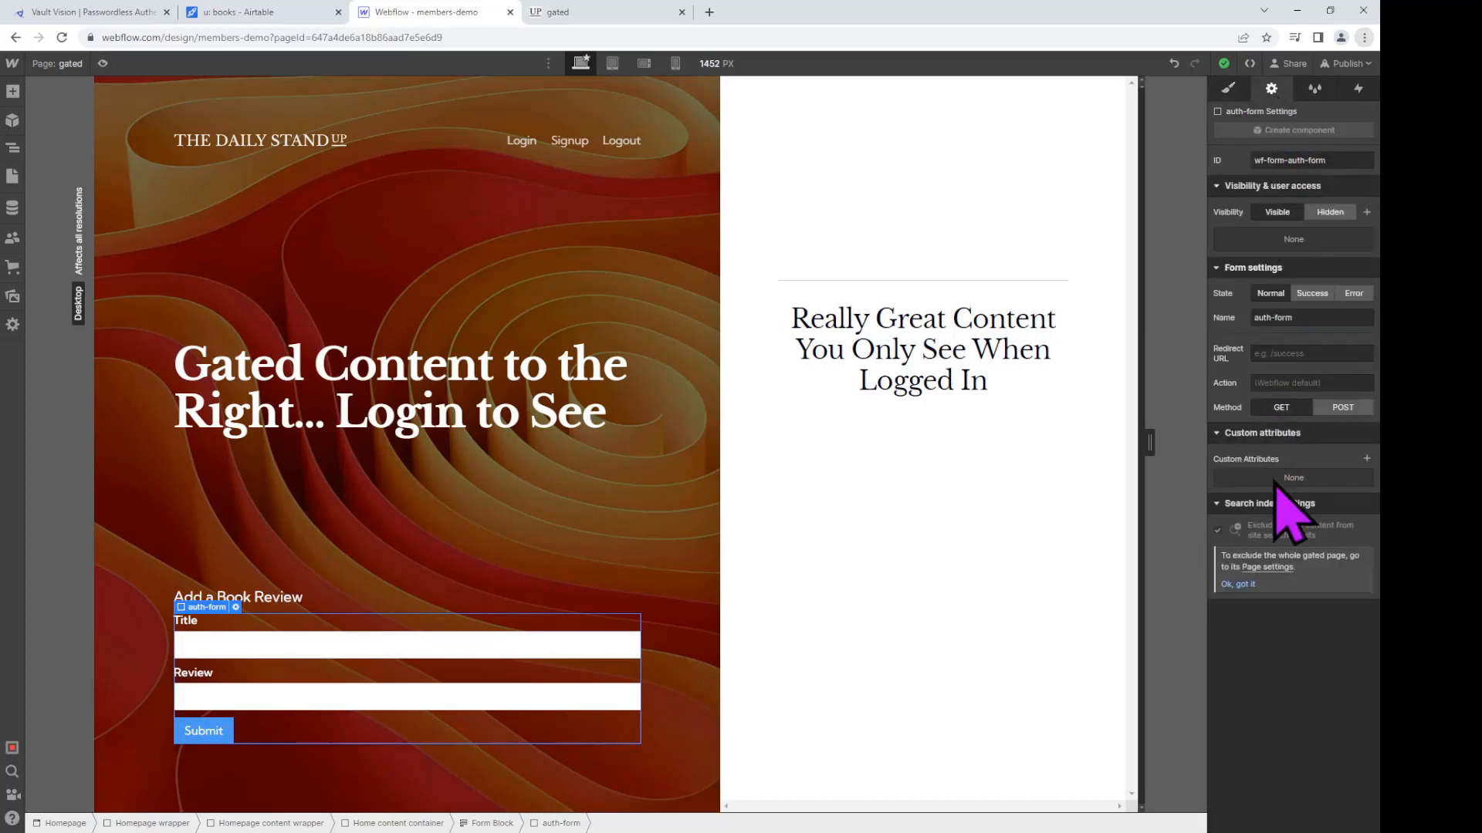
left_click(1367, 458)
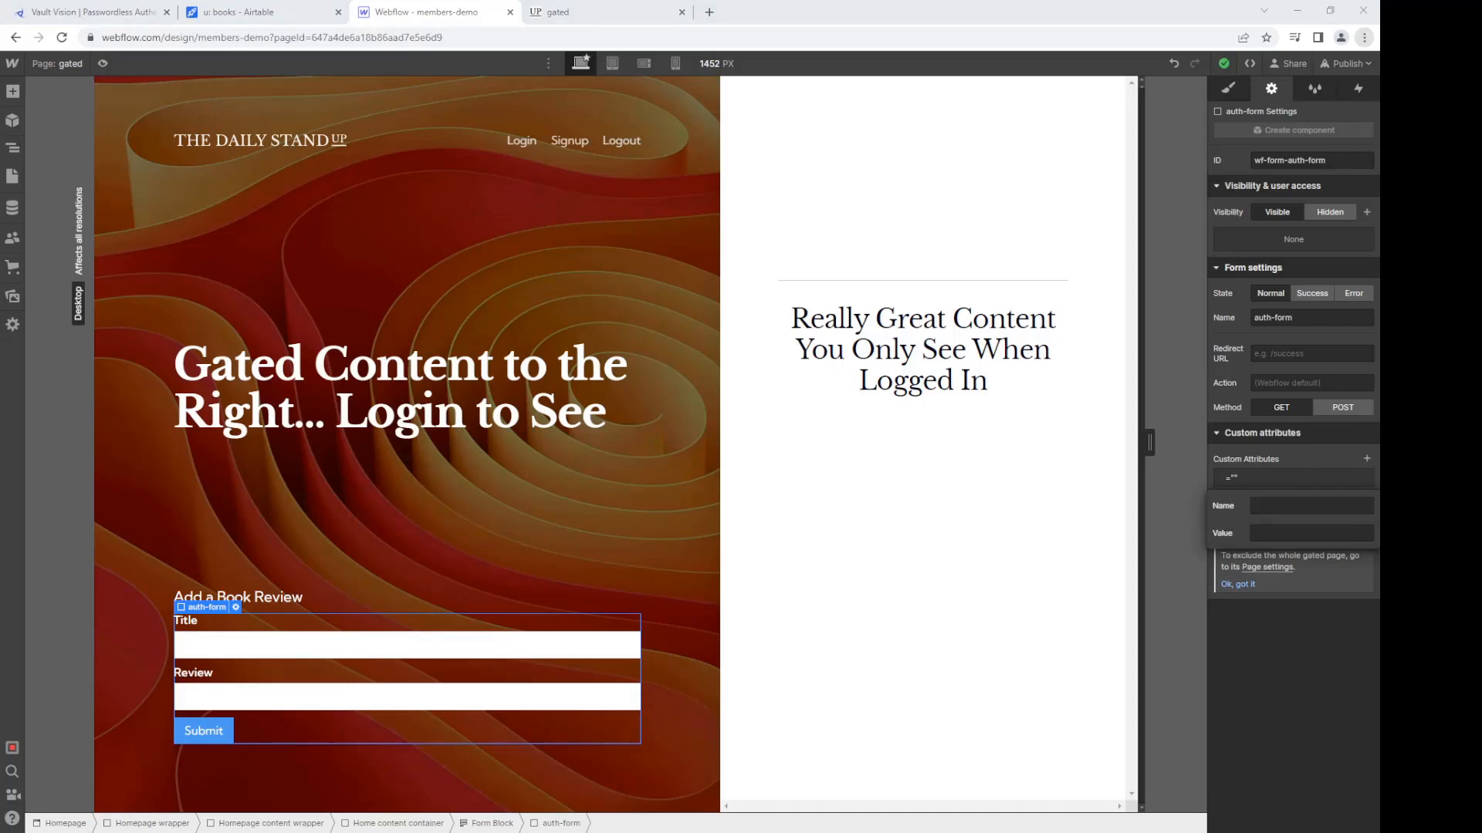
left_click(1283, 506)
type("data-auth-table")
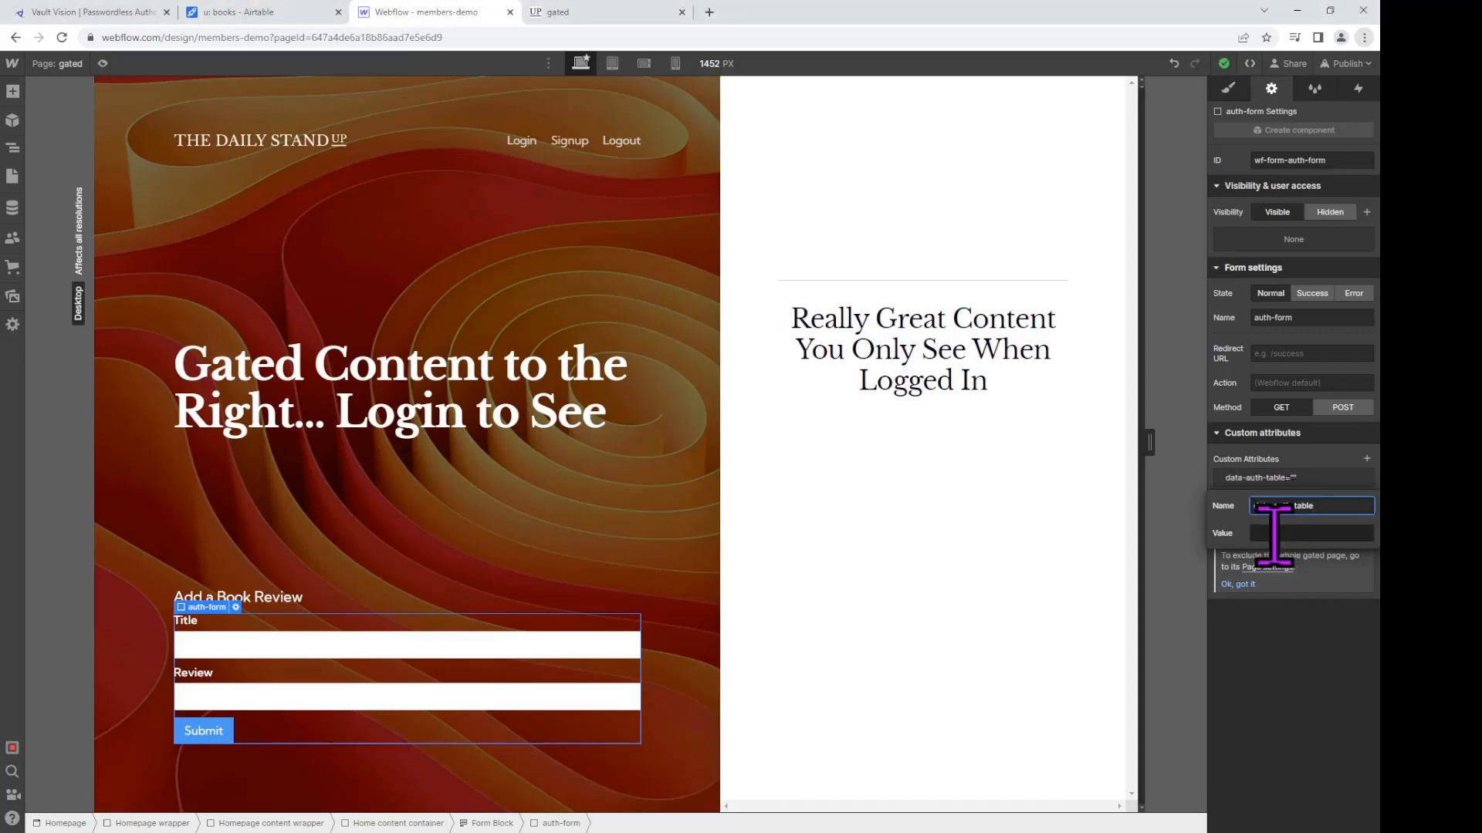
left_click(220, 15)
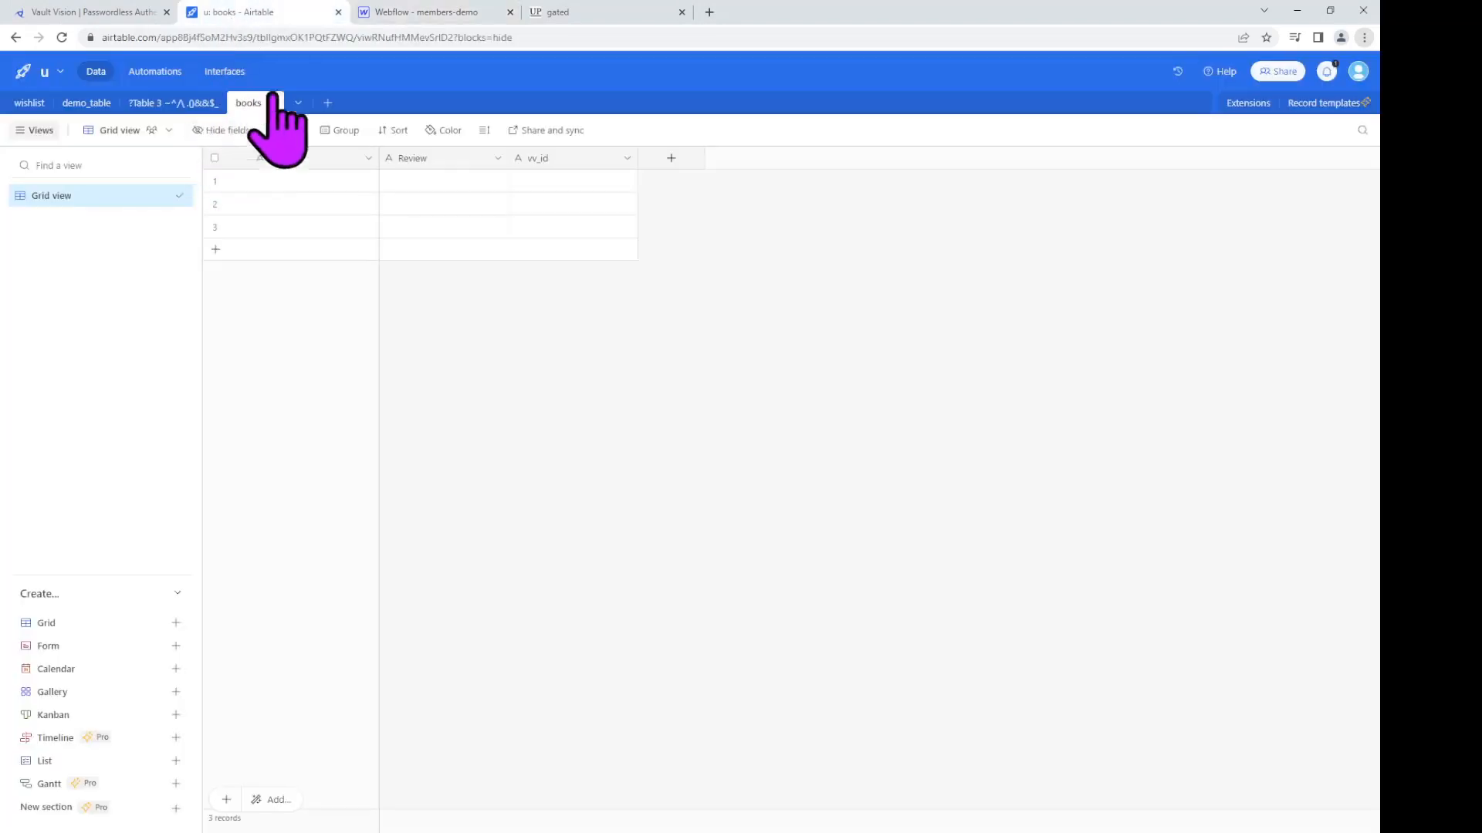
left_click(463, 12)
left_click(1285, 533)
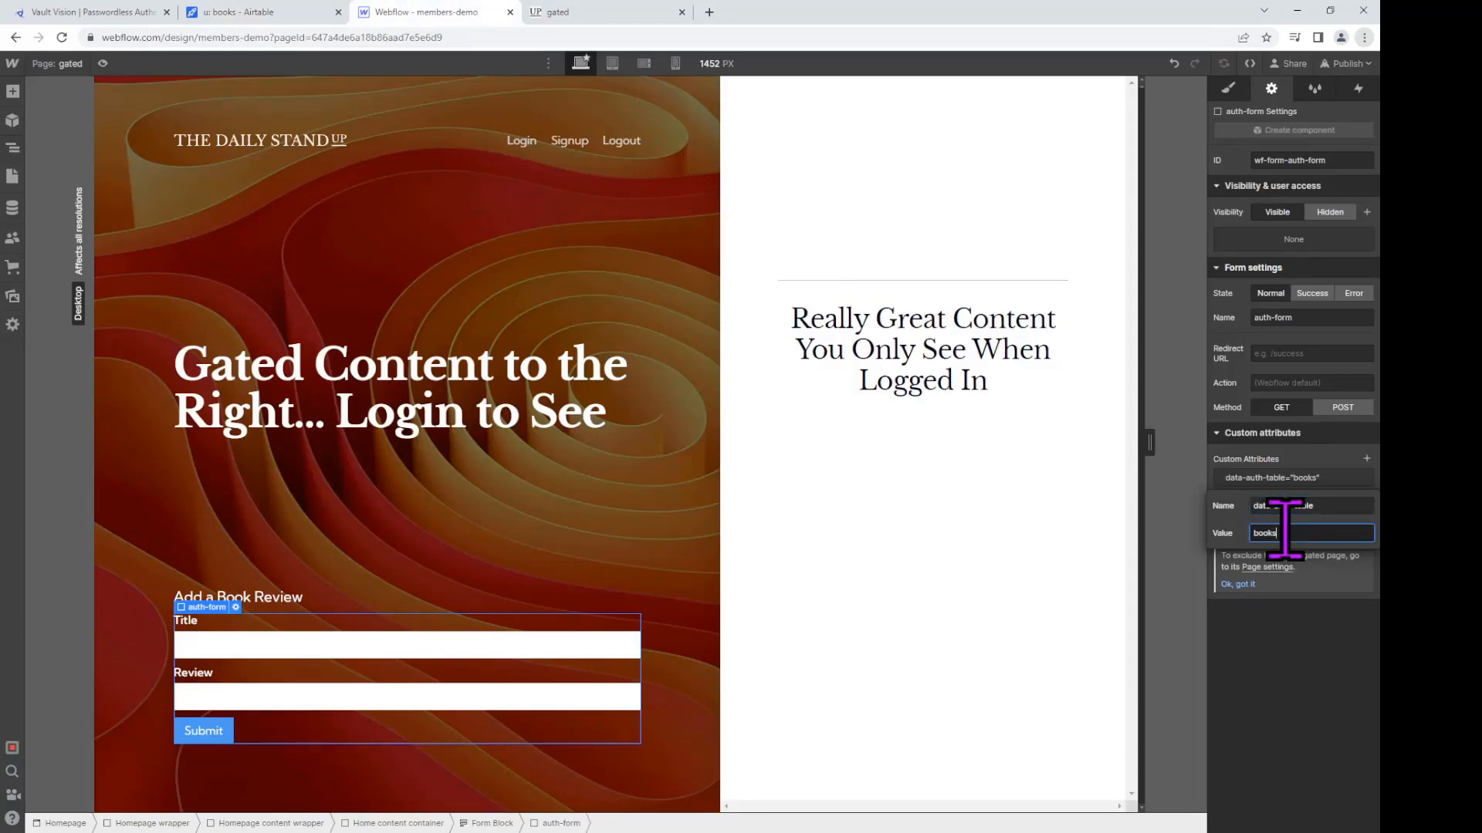
left_click(1369, 457)
Step: Add a data-auth-baseid attribute to the form, pasting the Airtable base ID from its address as the value
left_click(1366, 458)
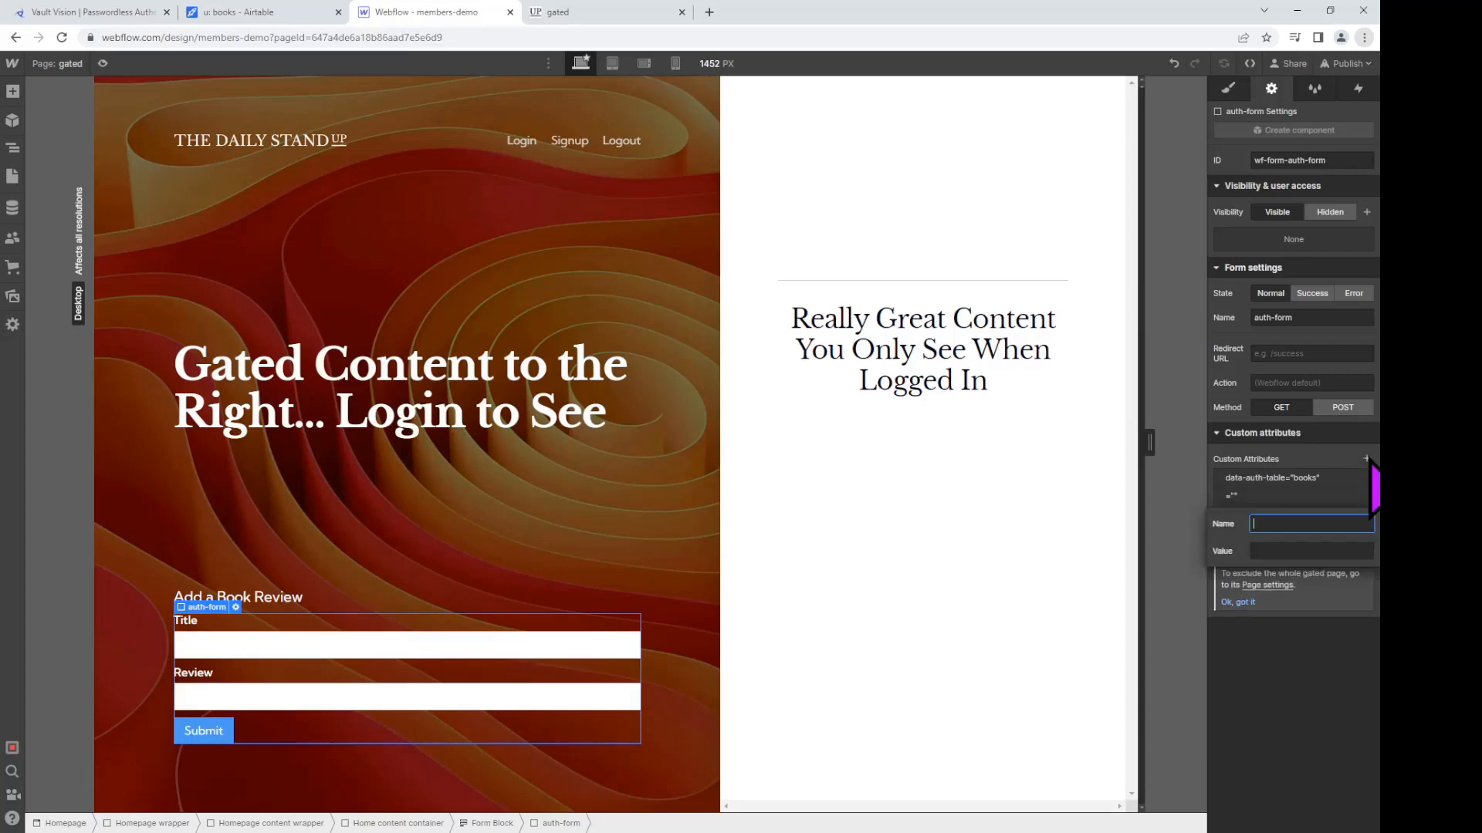
key("alt+Tab")
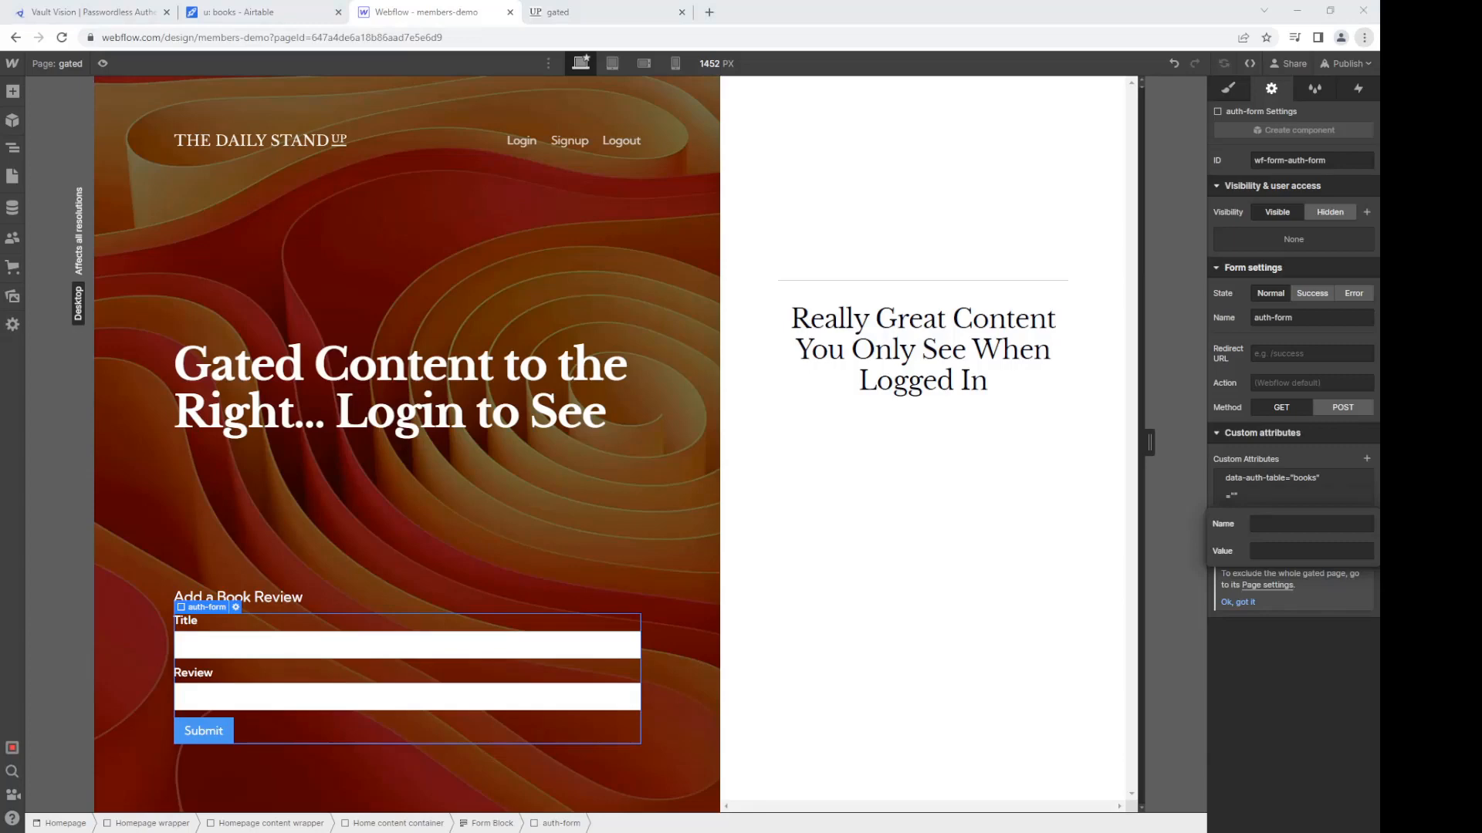
left_click(1283, 523)
type("data-auth-baseid")
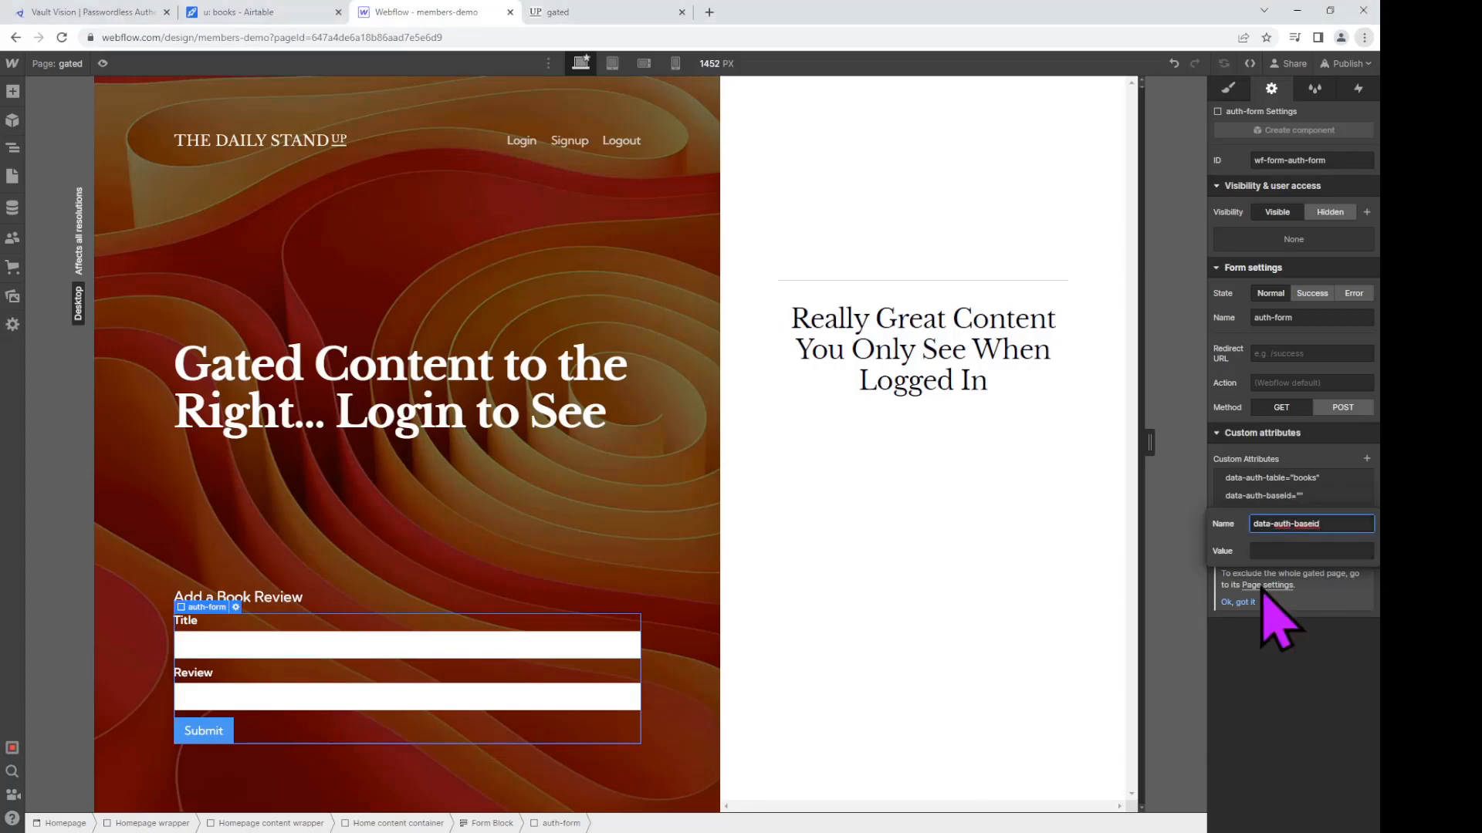
left_click(1266, 550)
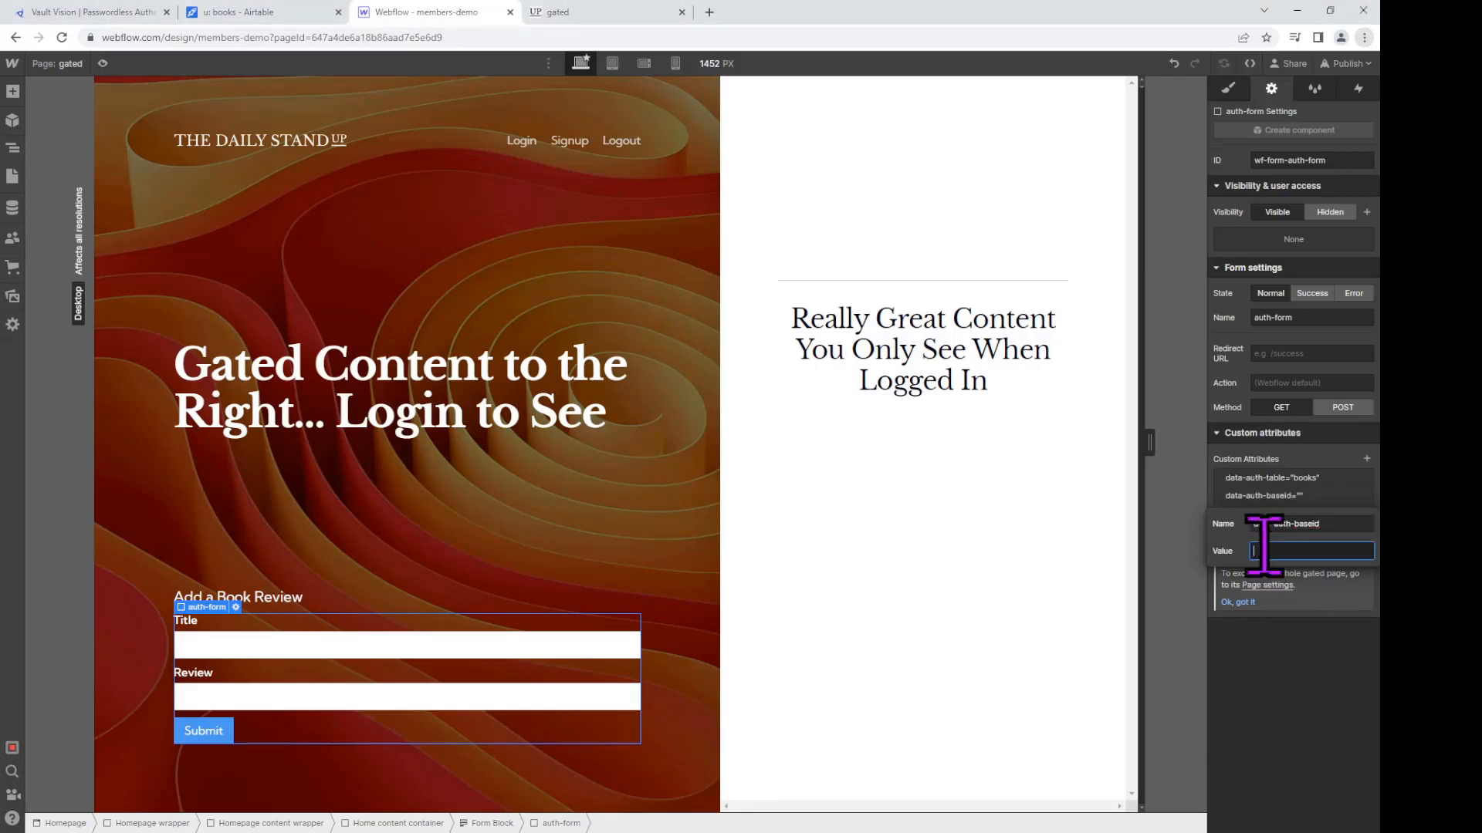
left_click(273, 19)
double_click(208, 37)
key("ctrl+c")
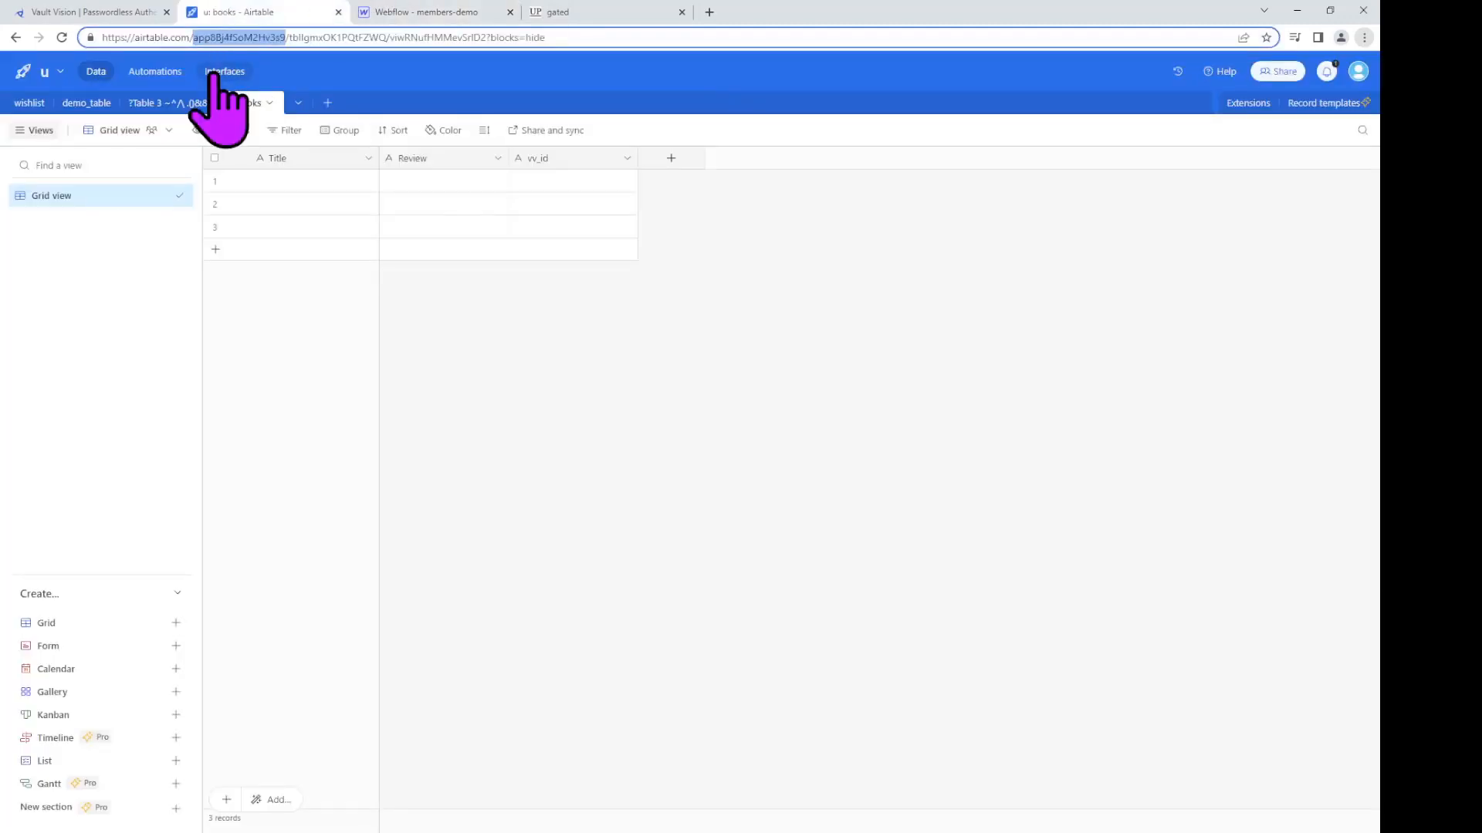
left_click(444, 14)
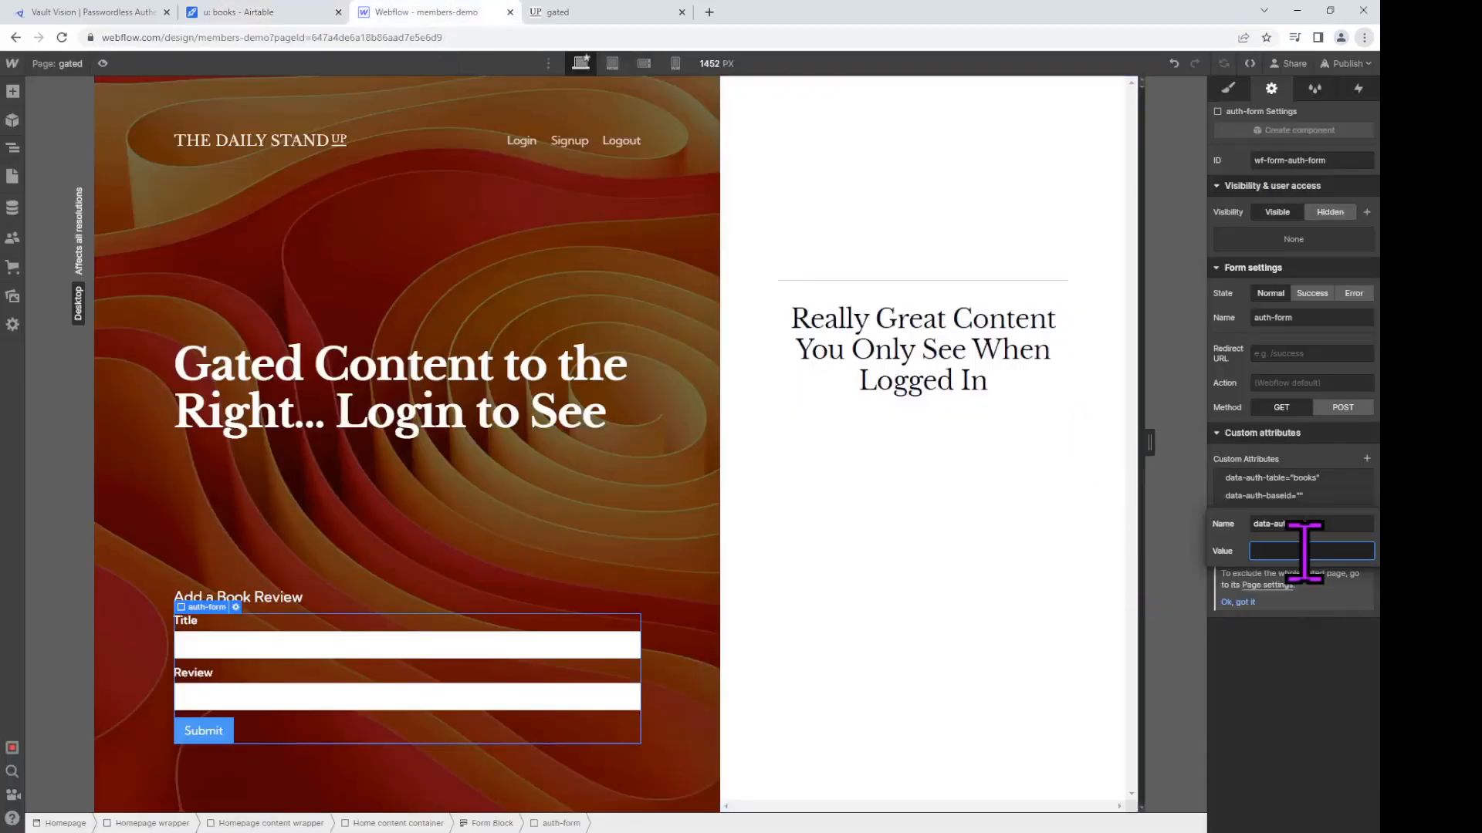
key("ctrl+v")
left_click(1303, 642)
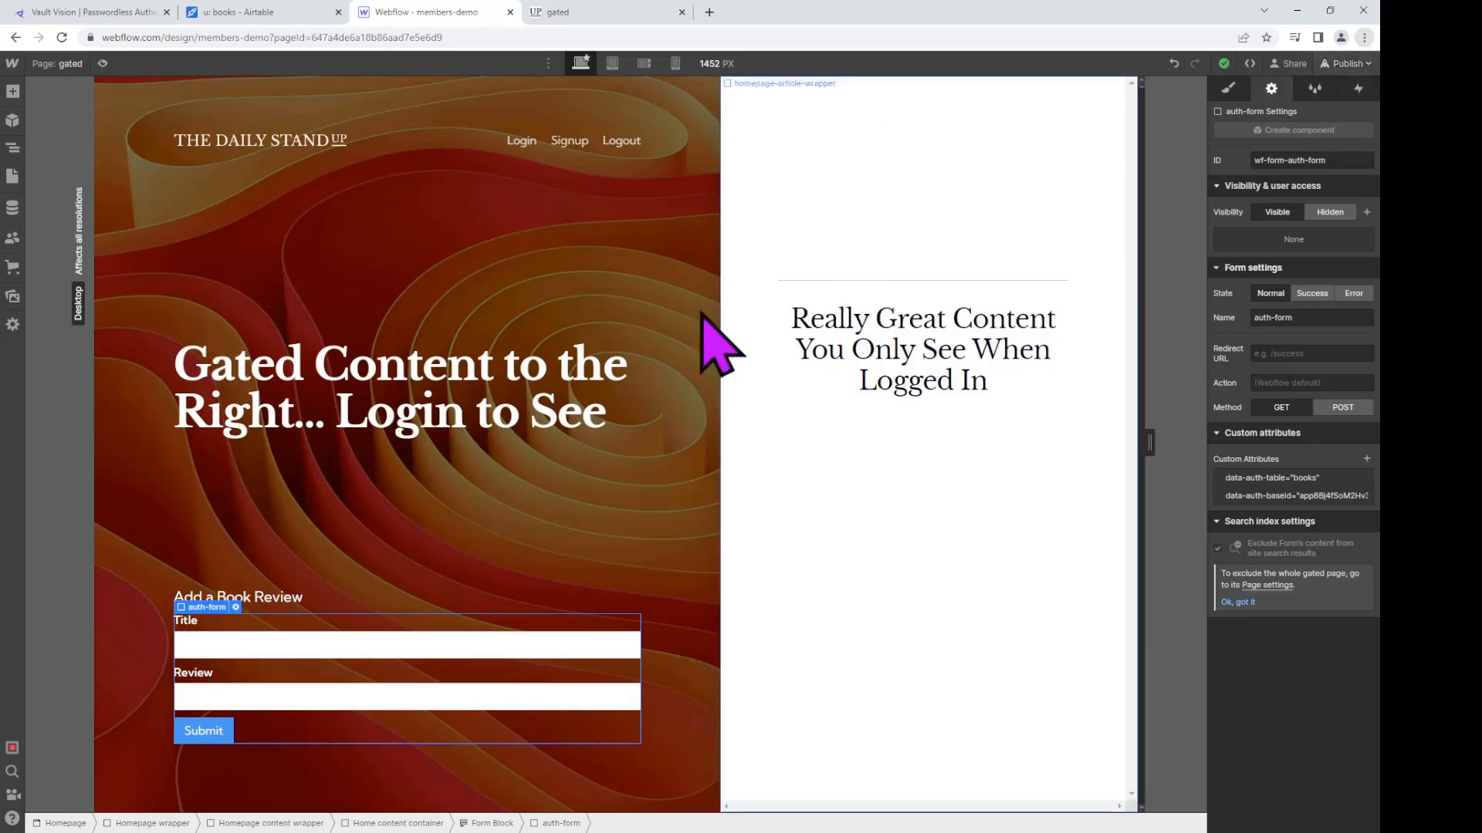
Step: Publish the site to members-demo.webflow.io and switch to the live site tab
left_click(1346, 64)
left_click(1304, 311)
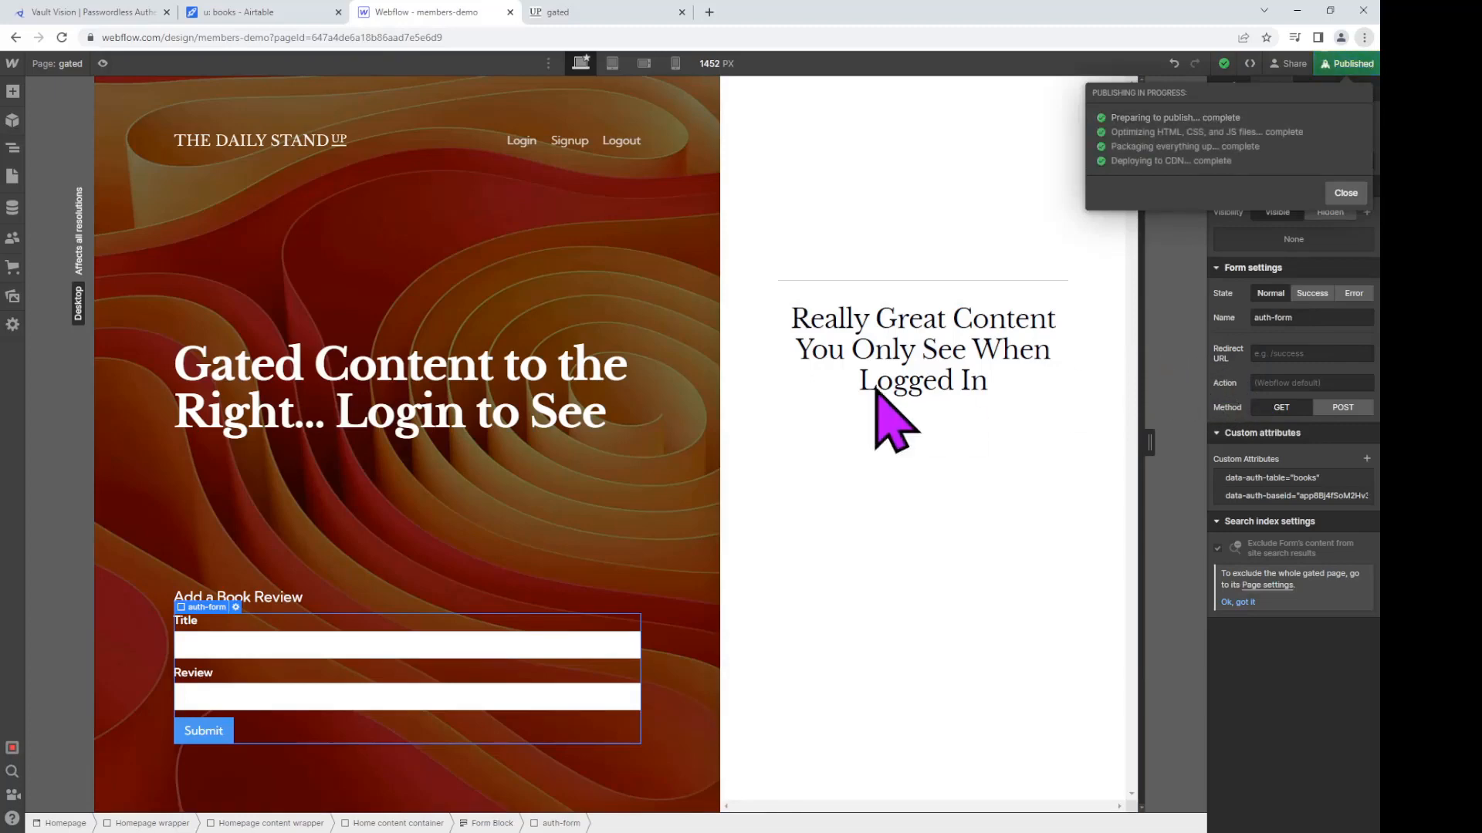
left_click(587, 13)
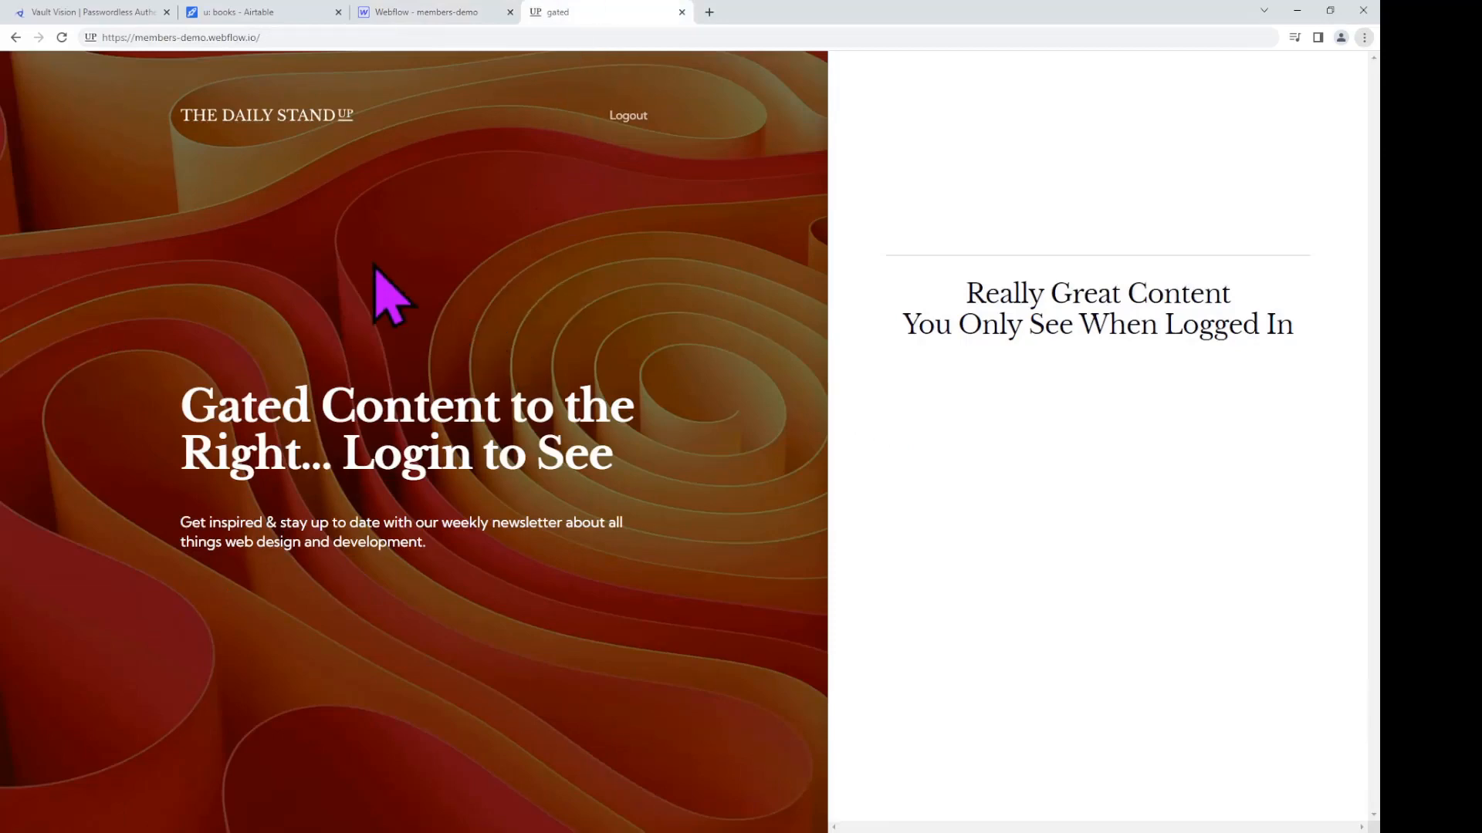
Step: Load the live site's /gated page
left_click(332, 37)
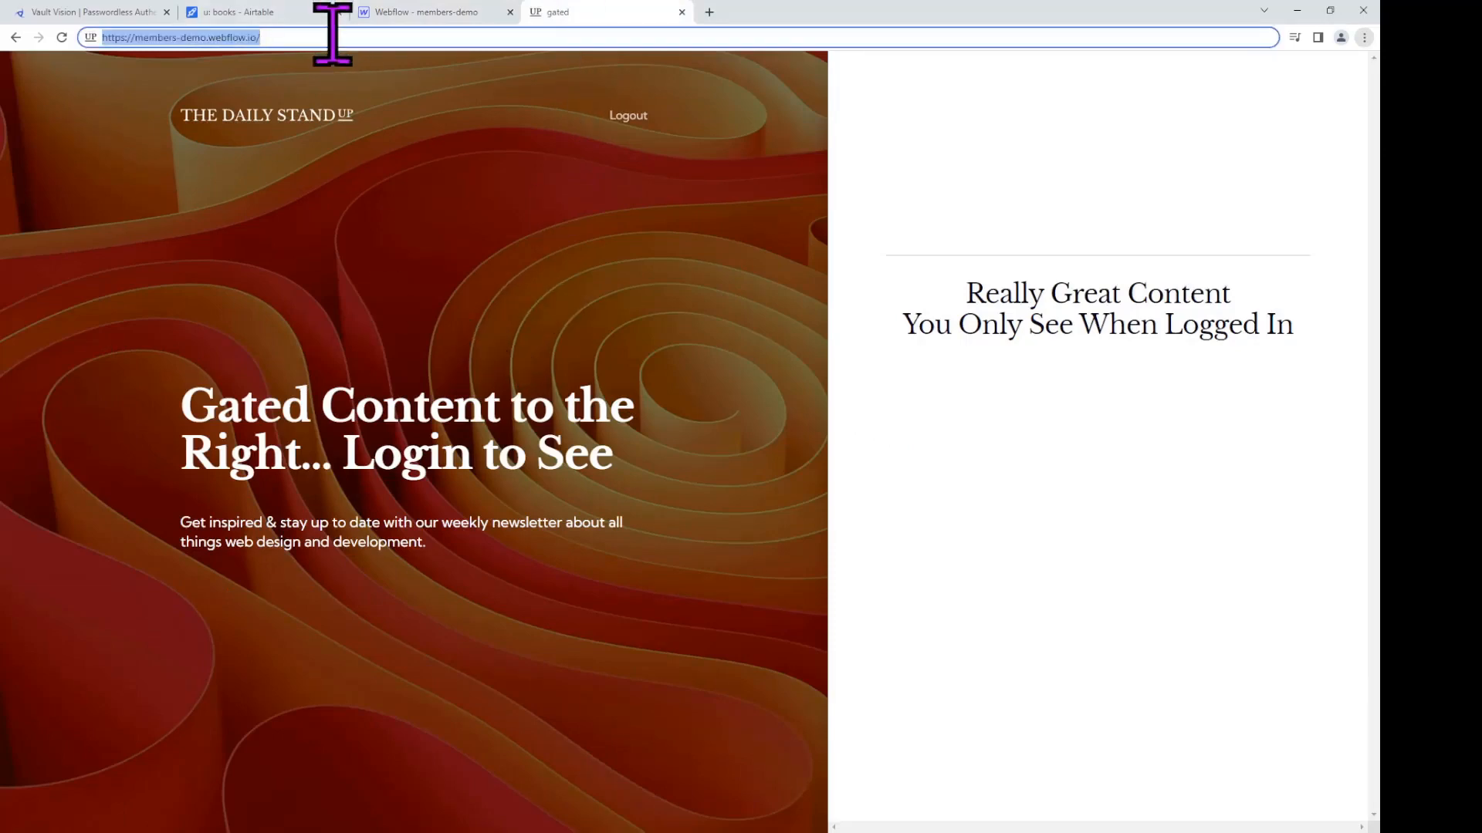
left_click(333, 37)
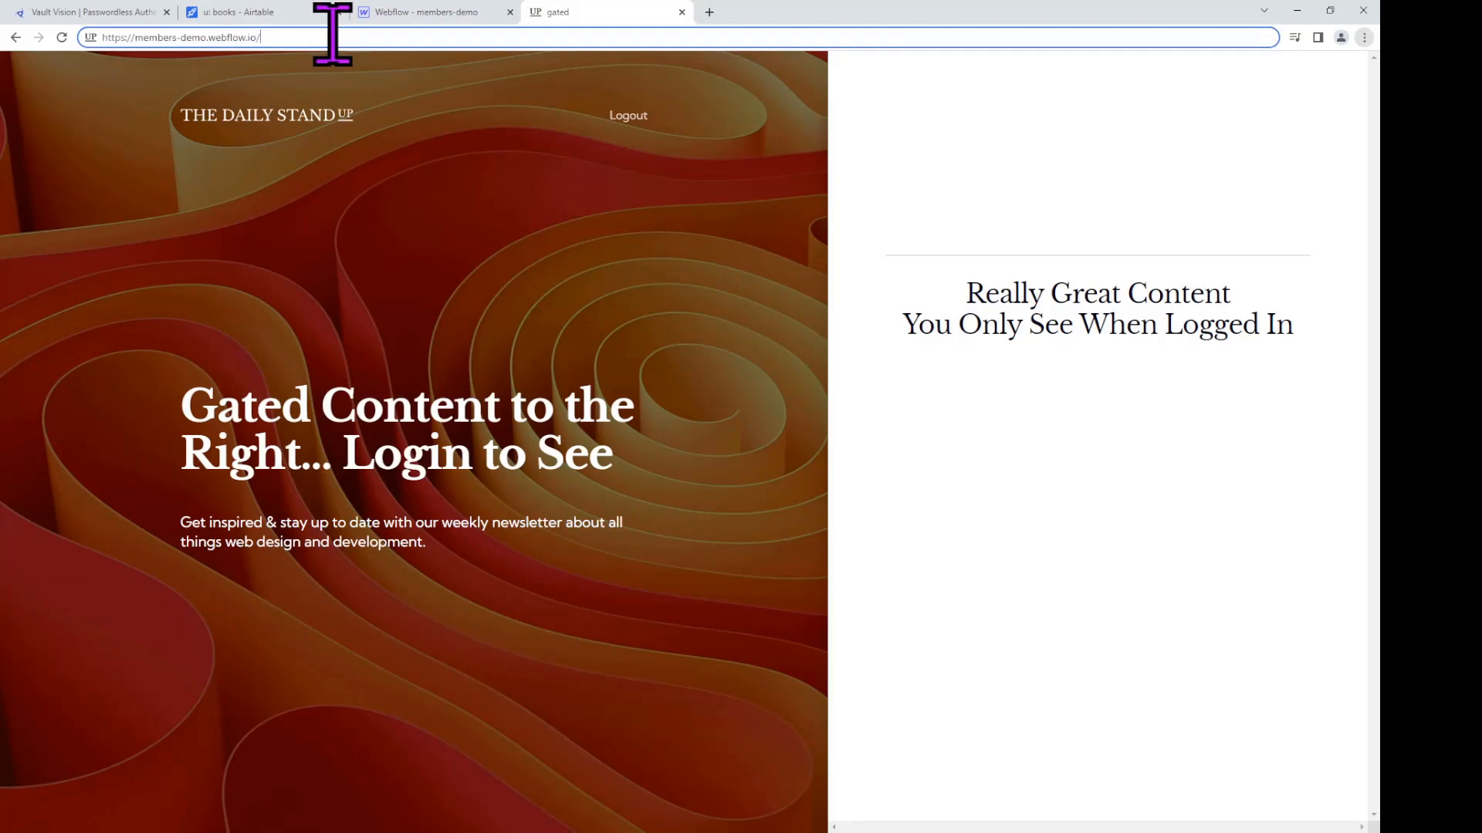
type("gated")
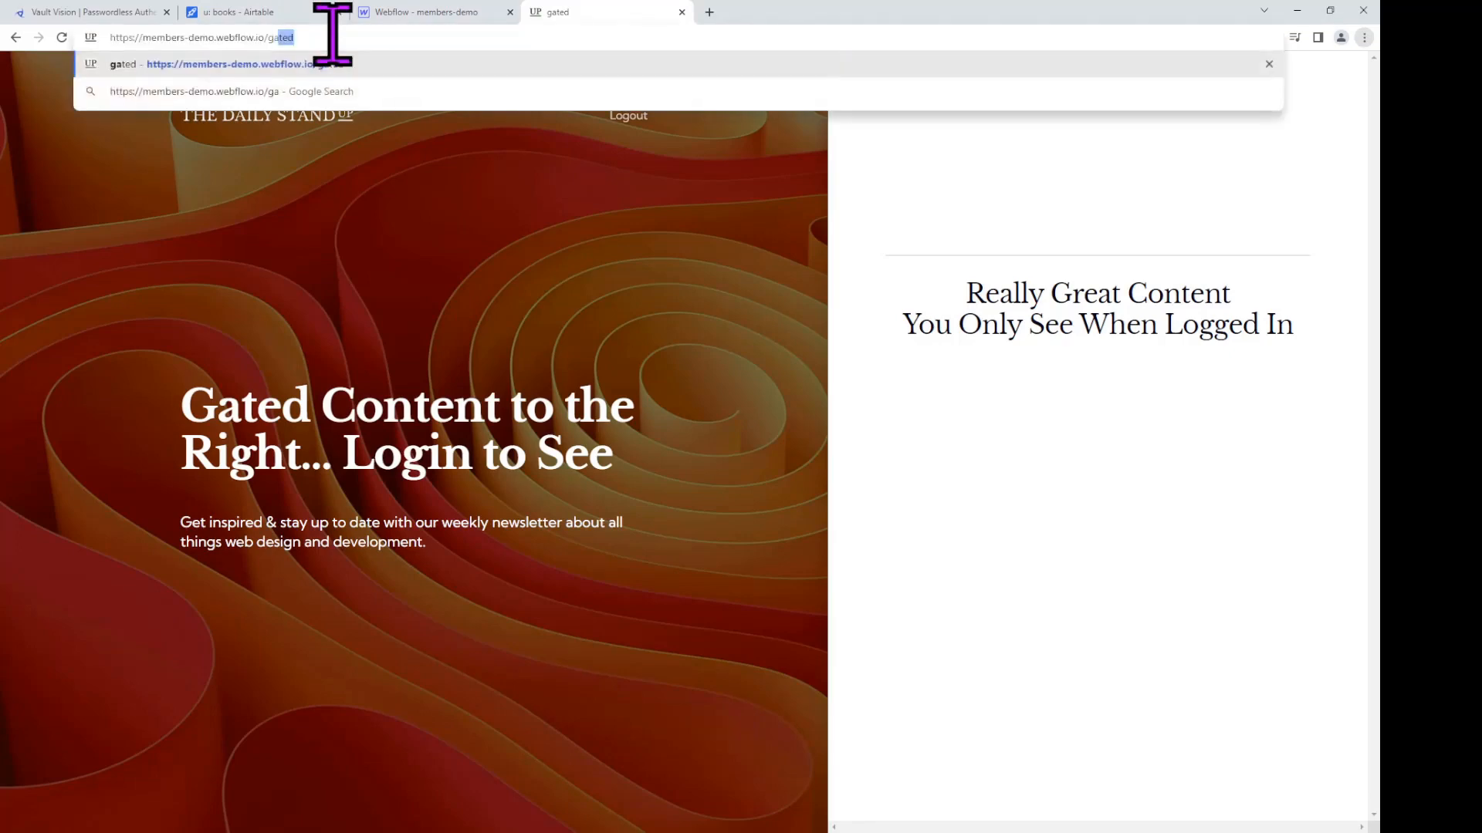
key("Return")
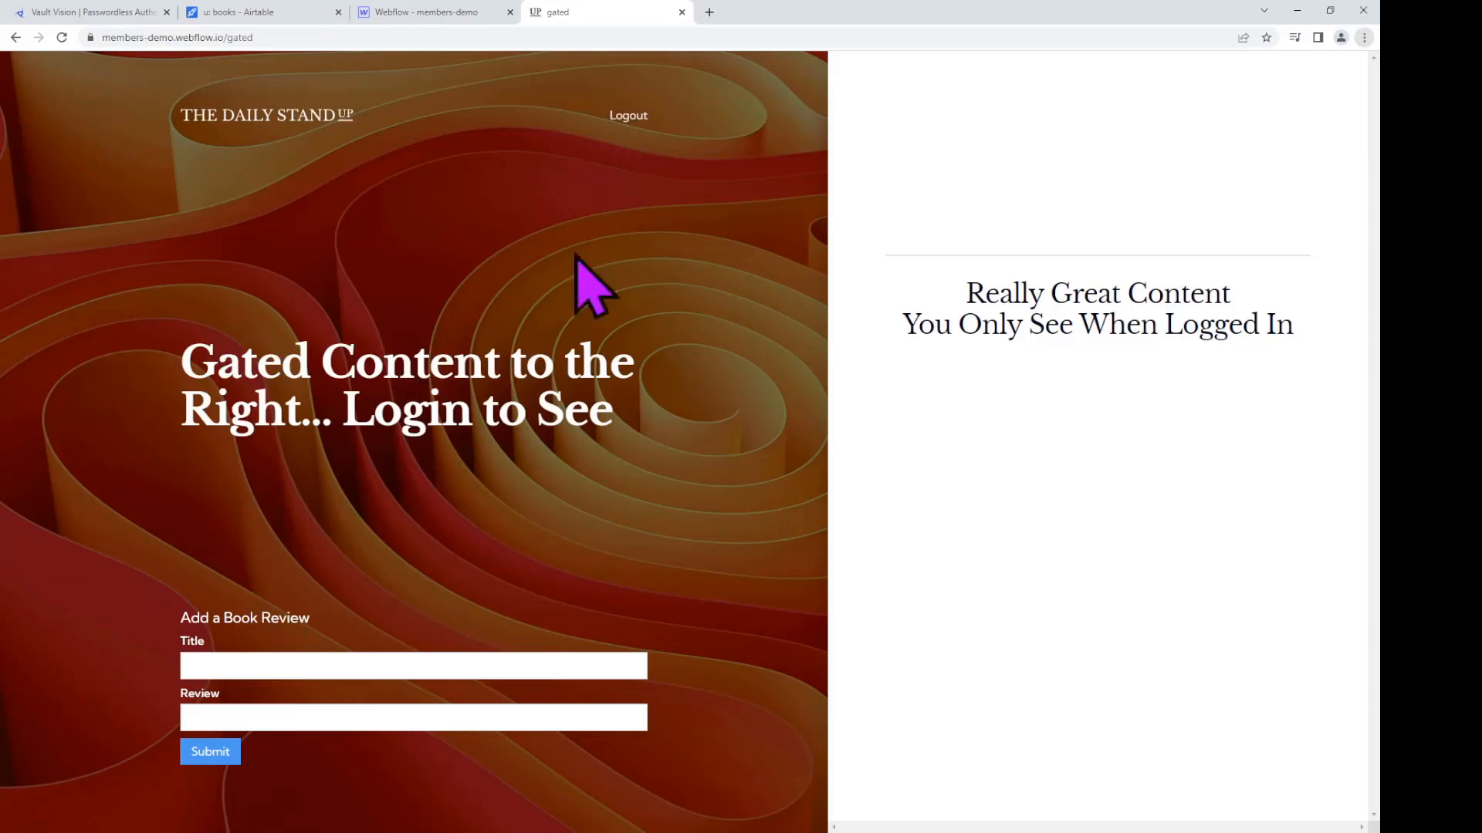
Step: Submit a 'Great Fun!' review of The Great Gatsby through the Title and Review form
left_click(338, 670)
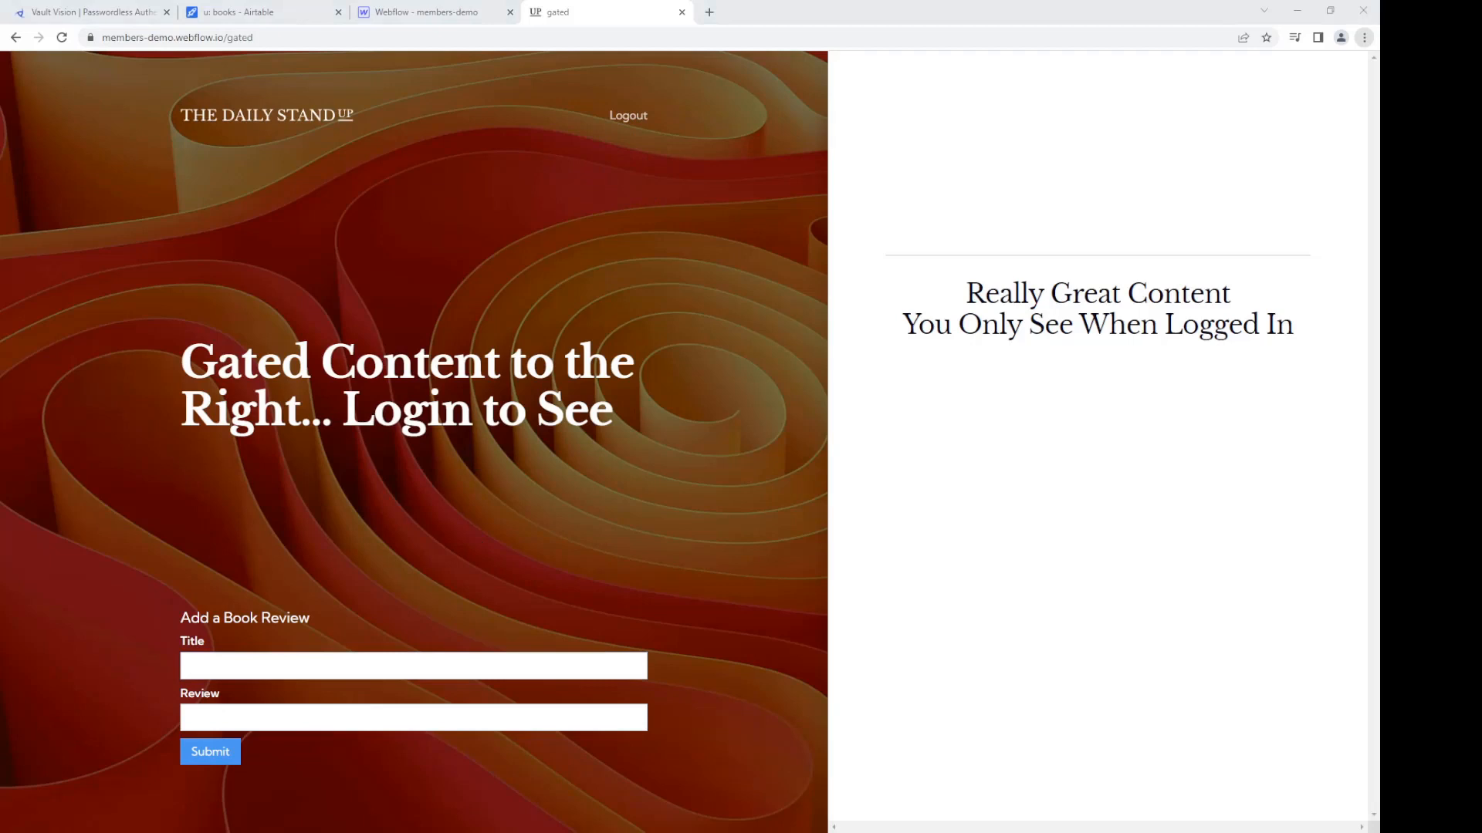
left_click(281, 668)
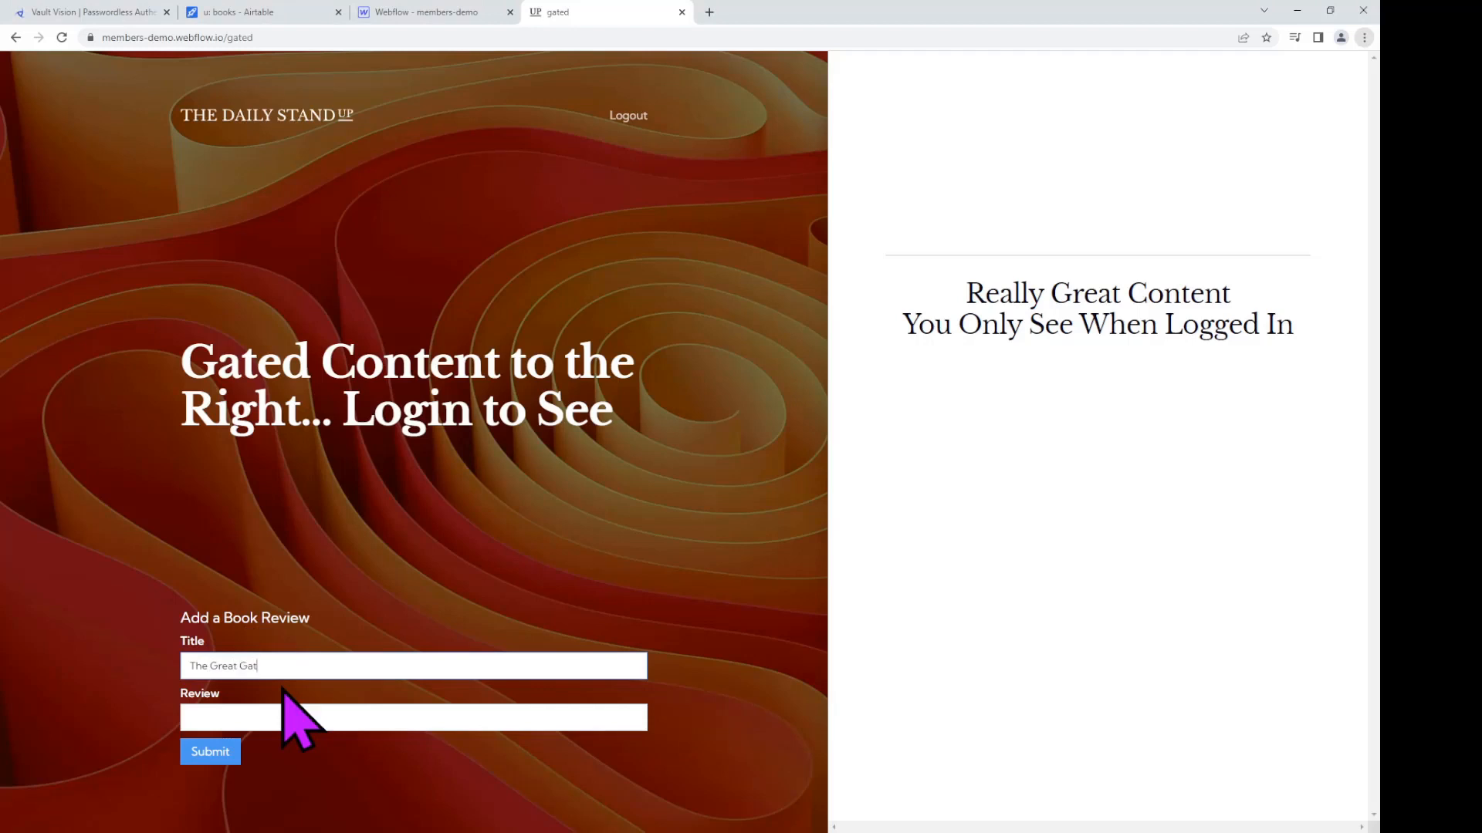
left_click(283, 717)
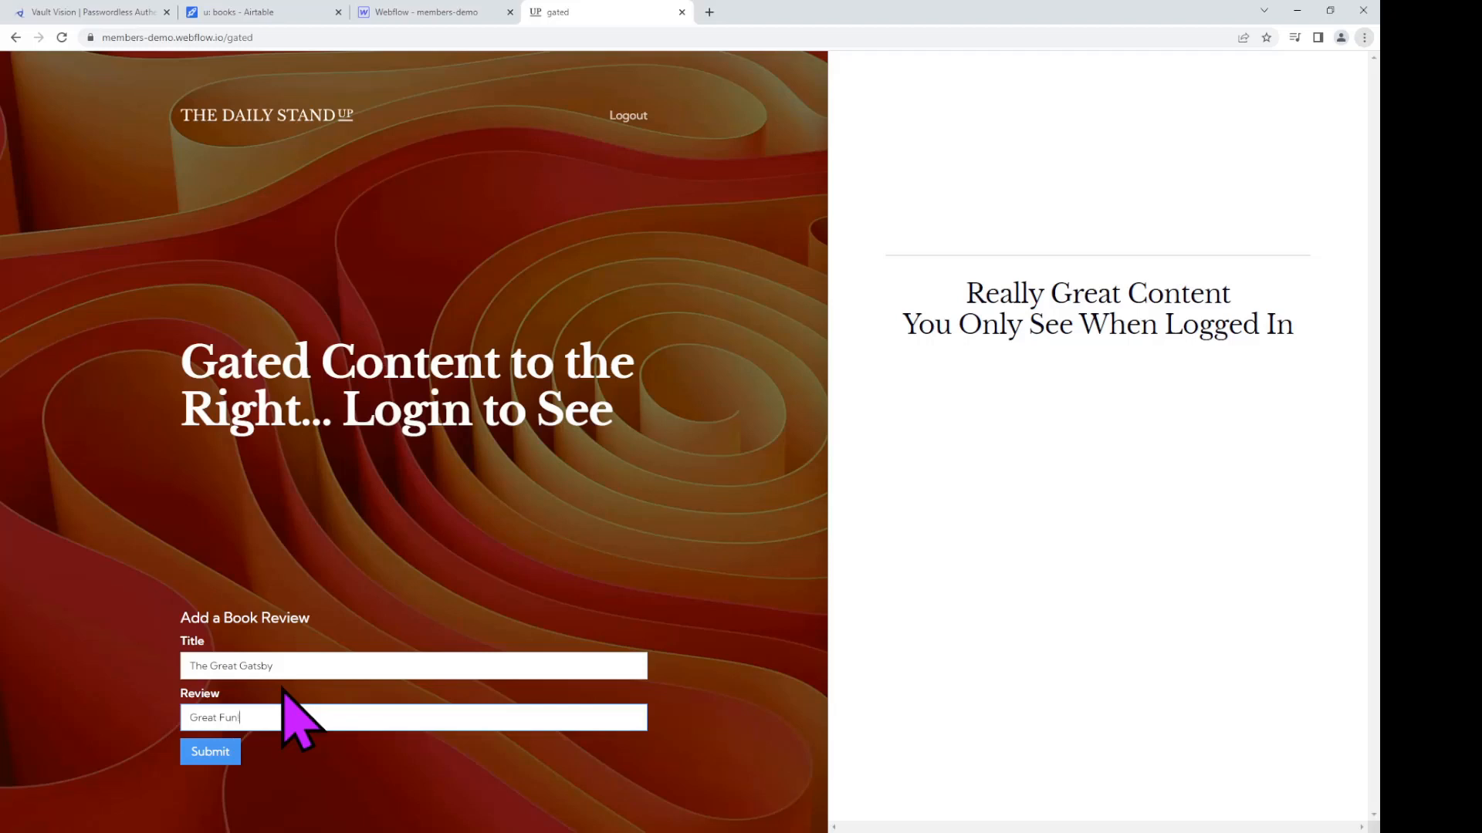
type("!")
left_click(219, 750)
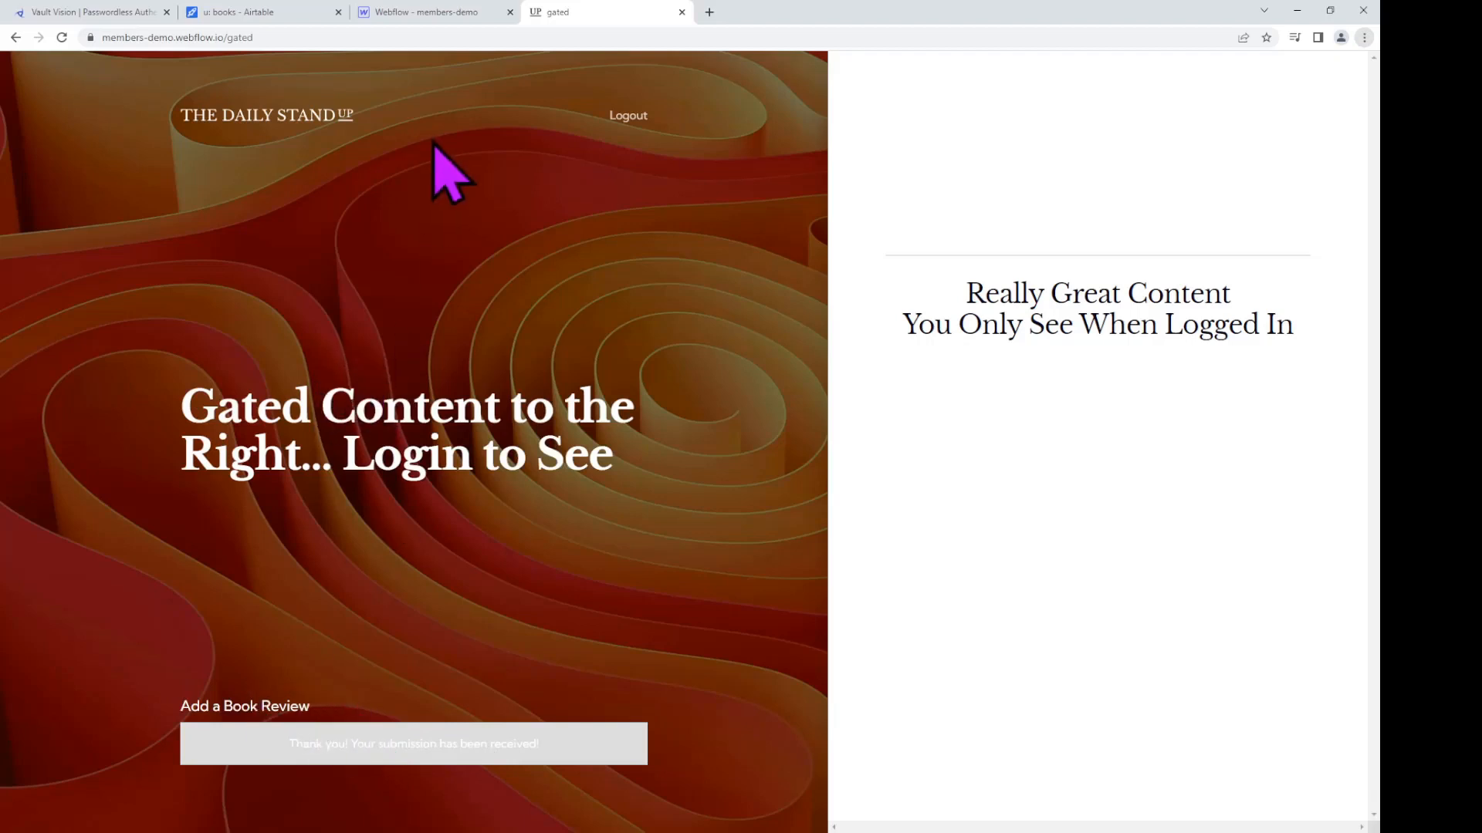
left_click(296, 12)
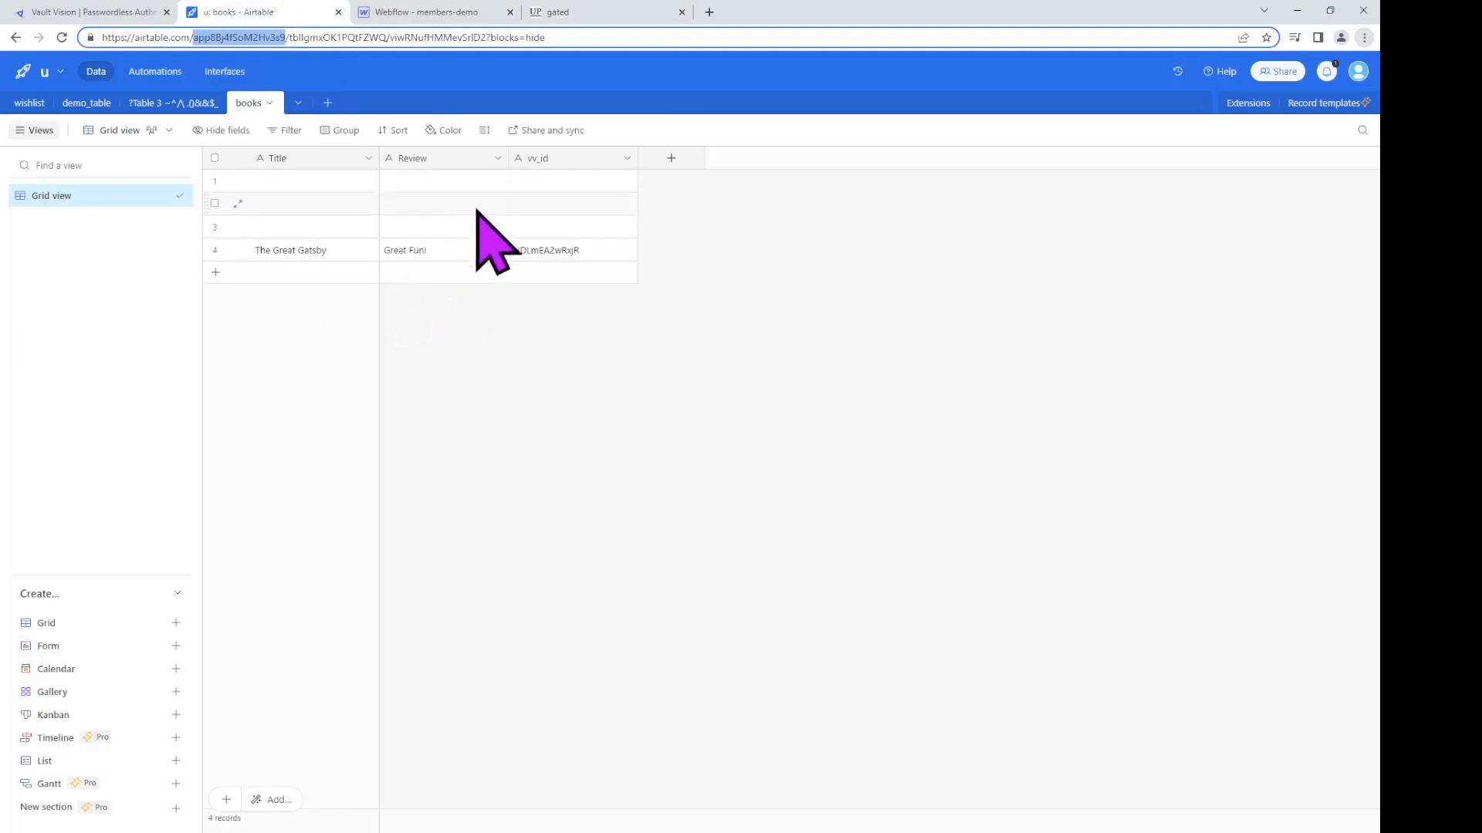
Step: Delete the three blank records from the books table, leaving only The Great Gatsby
right_click(601, 185)
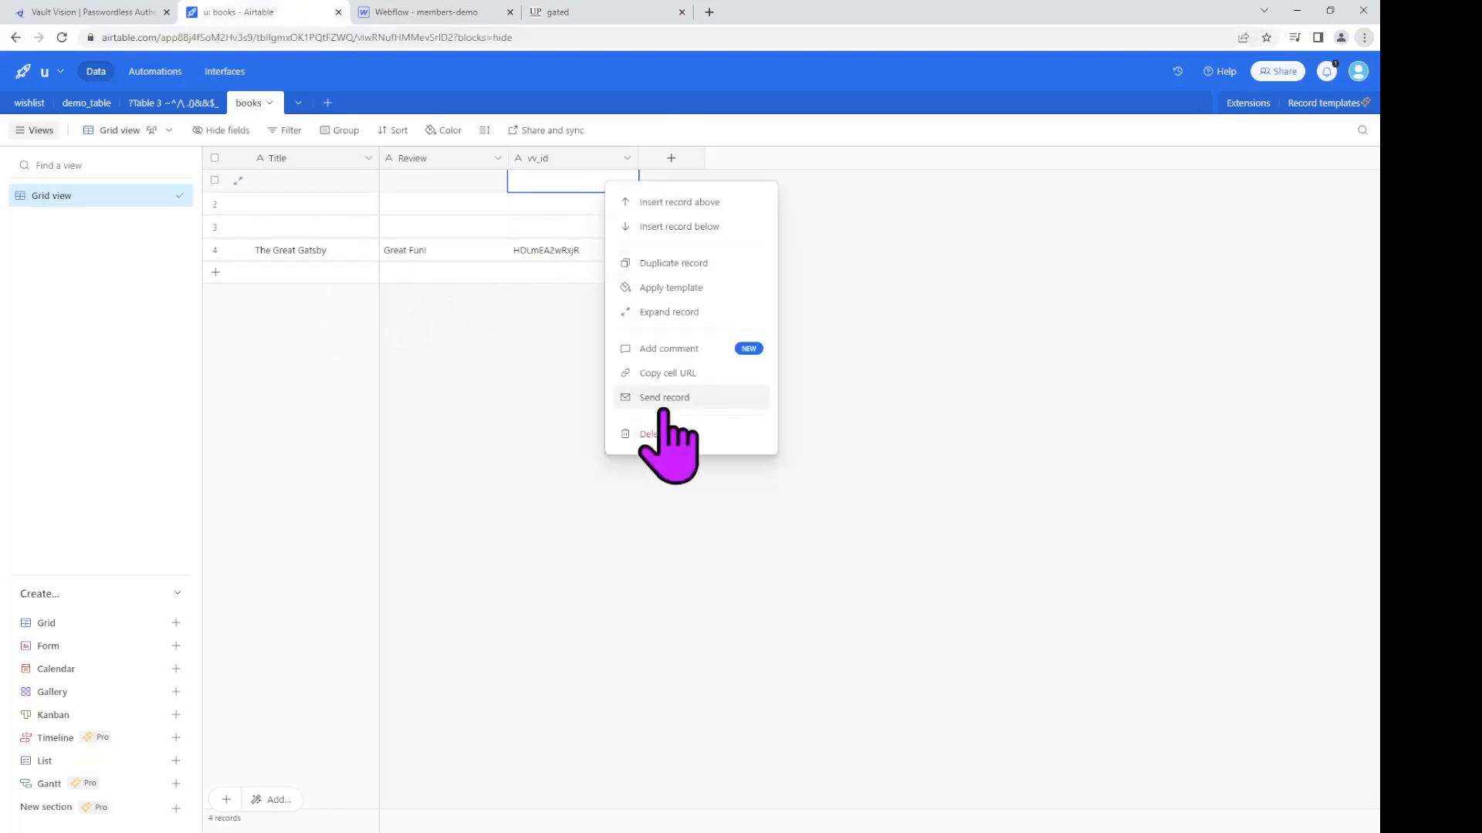
left_click(668, 434)
right_click(567, 184)
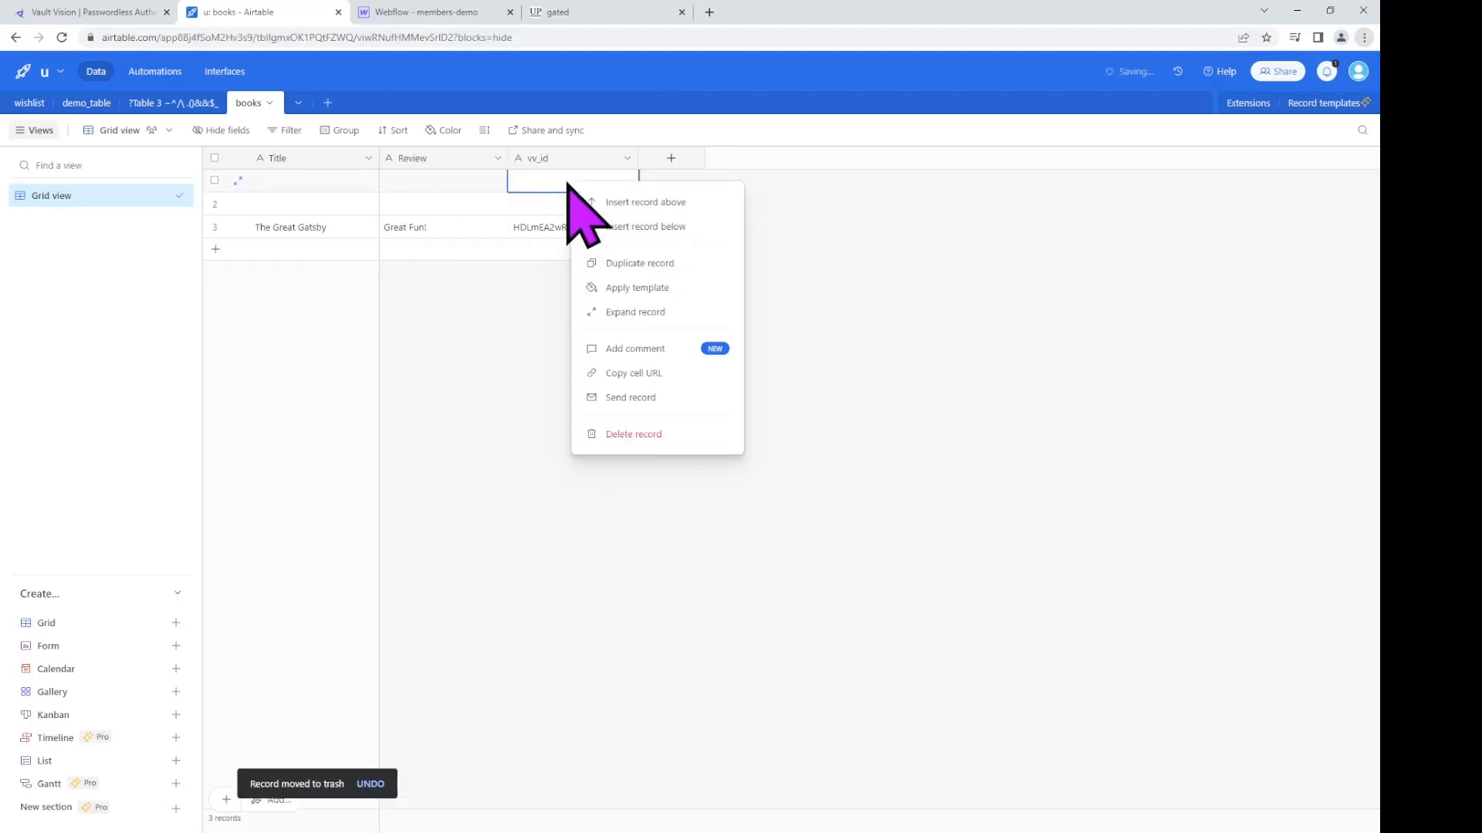
left_click(628, 436)
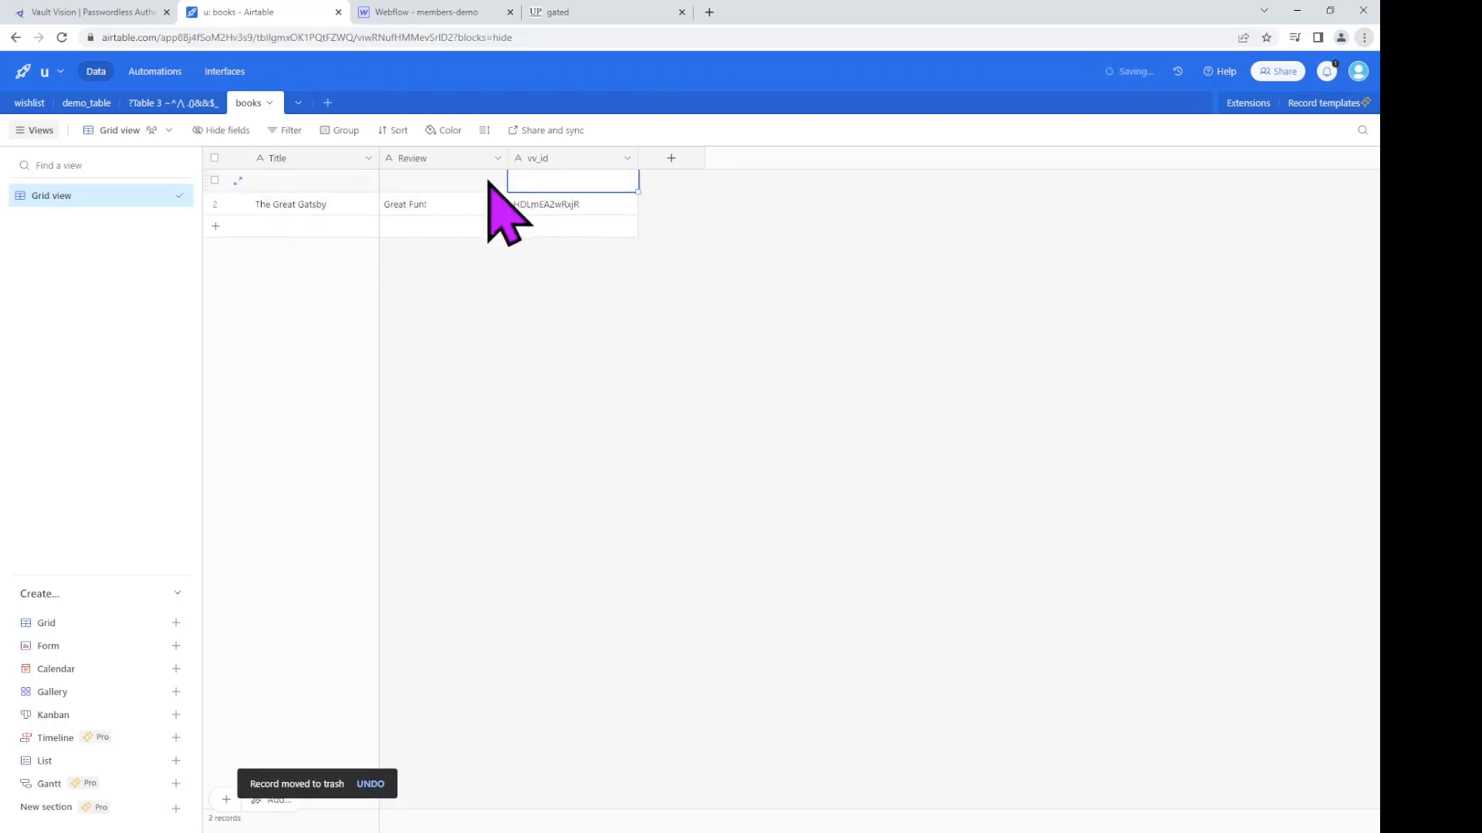
right_click(472, 184)
left_click(534, 434)
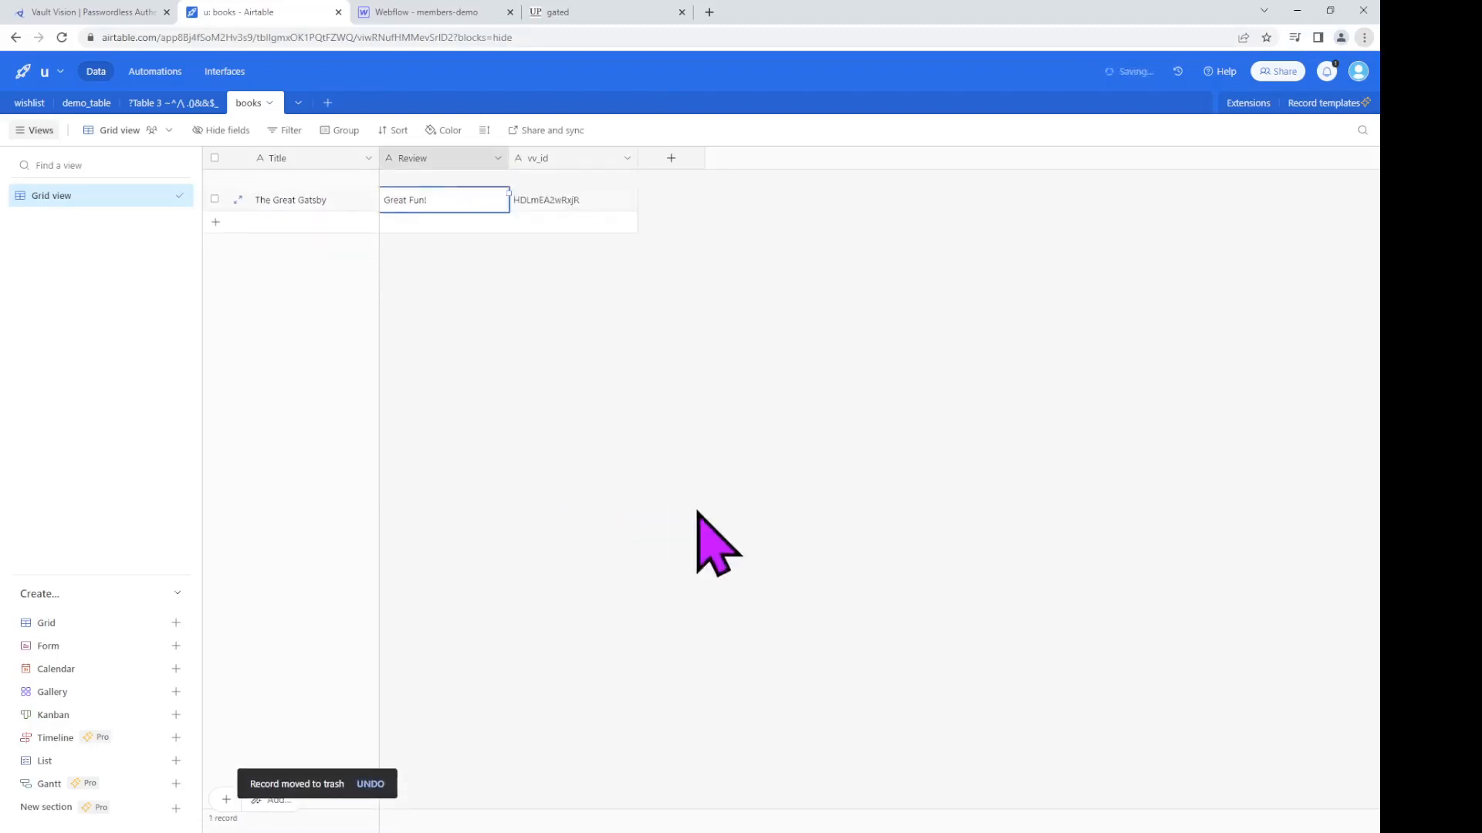
left_click(571, 13)
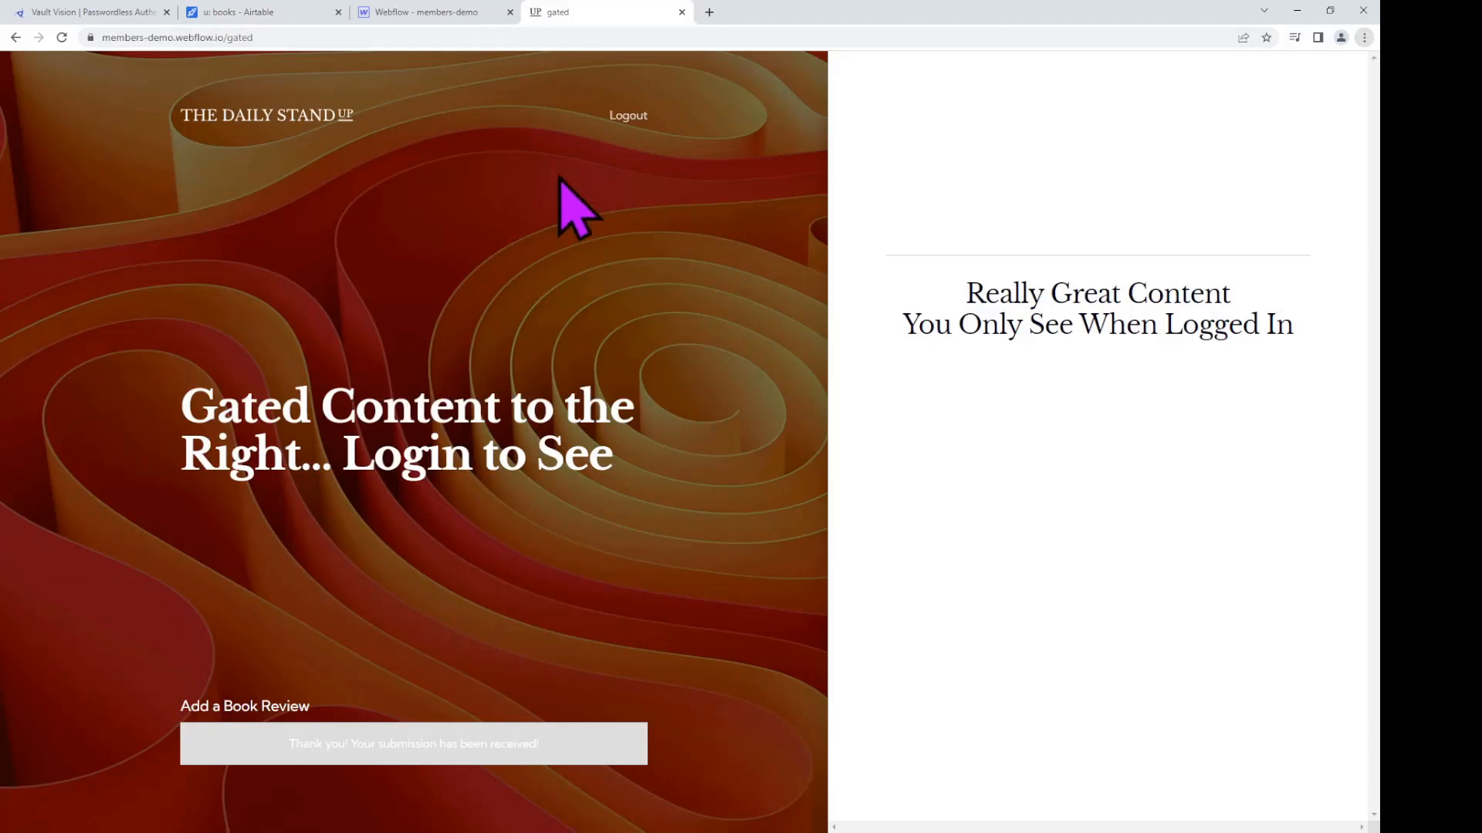
Step: Remove 'gated' from the address to view the home page, then return to the Webflow designer
double_click(231, 37)
key("BackSpace")
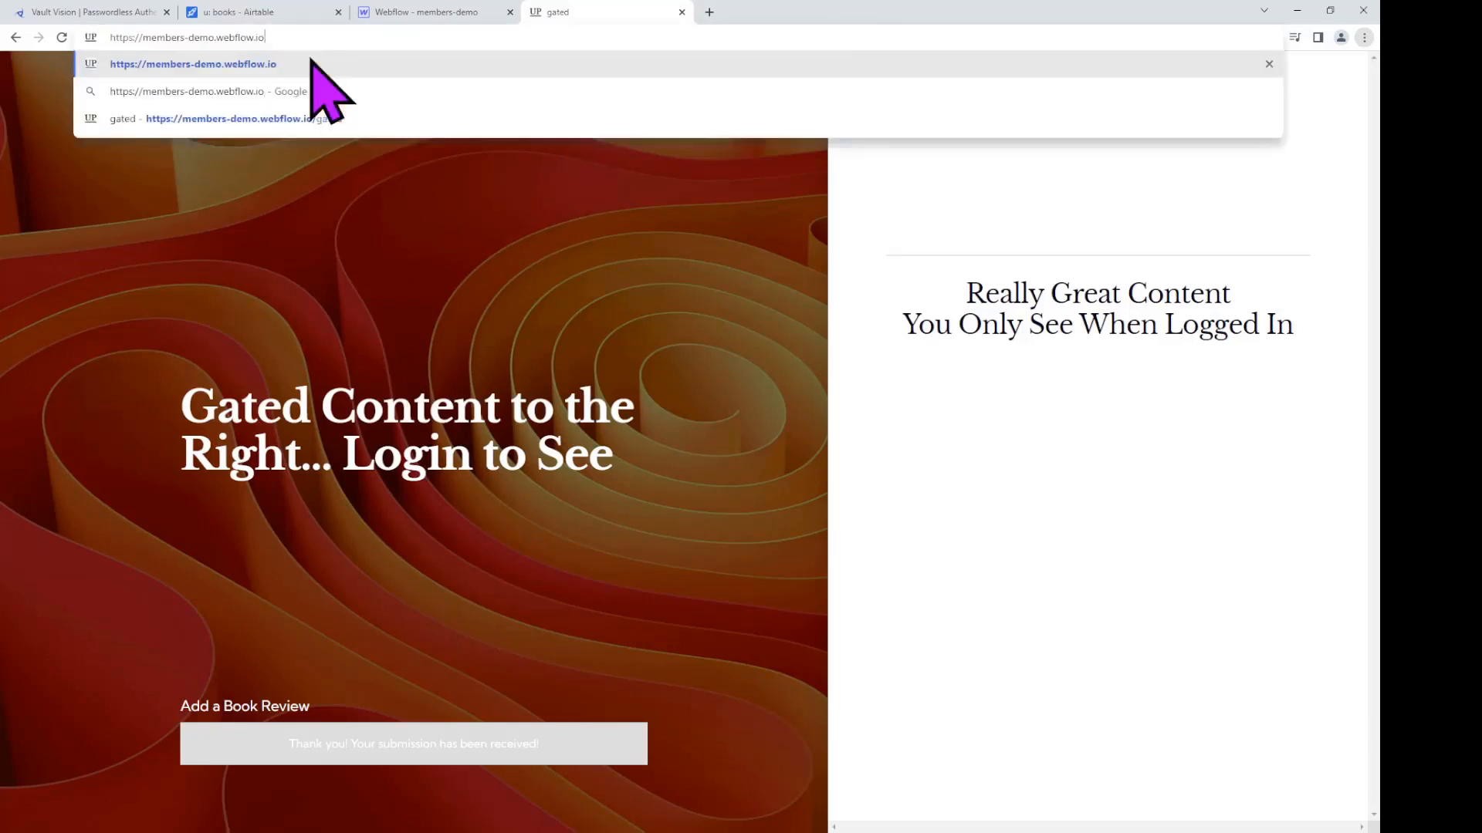
key("Return")
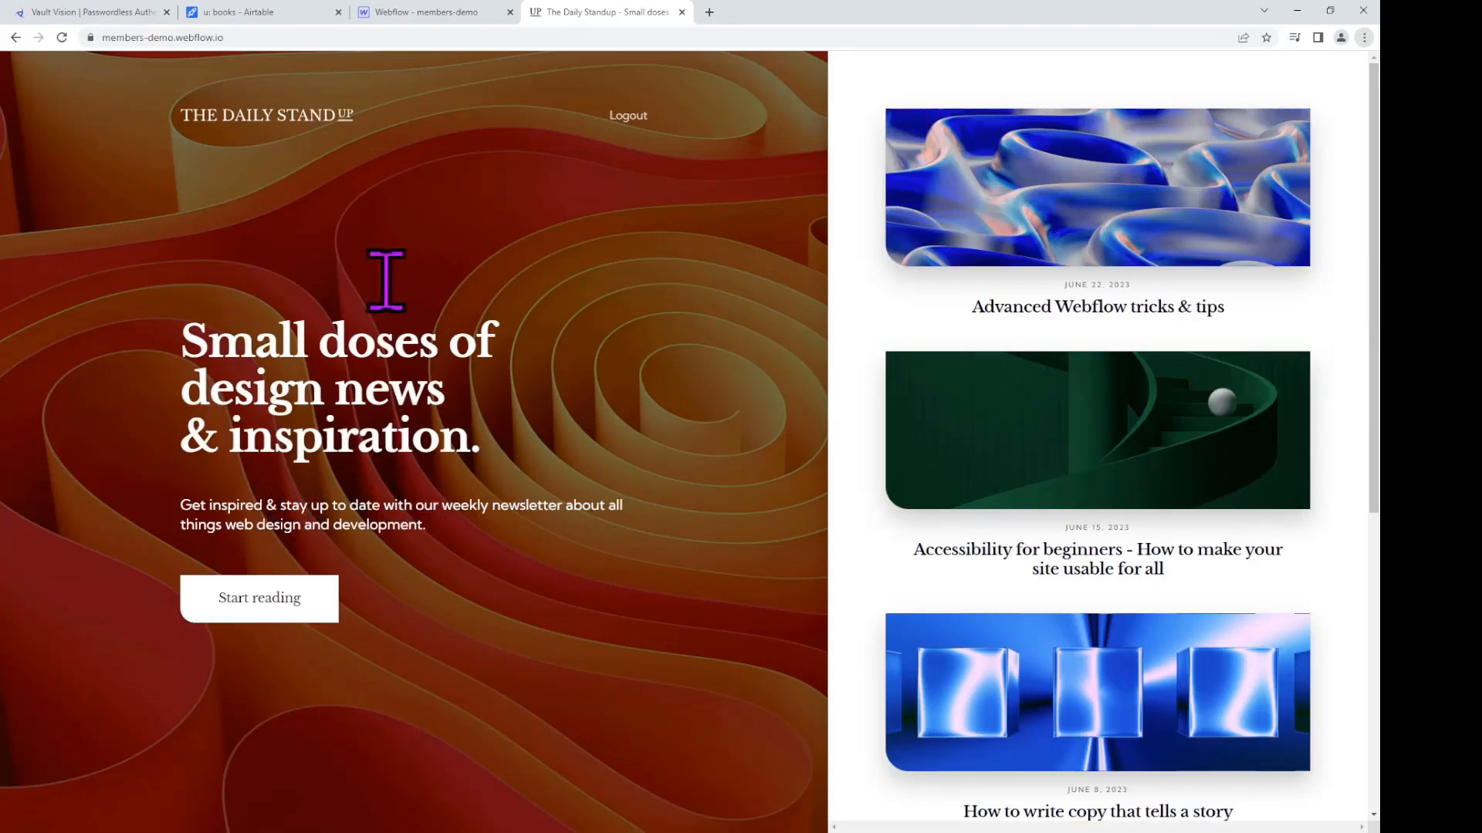
left_click(422, 12)
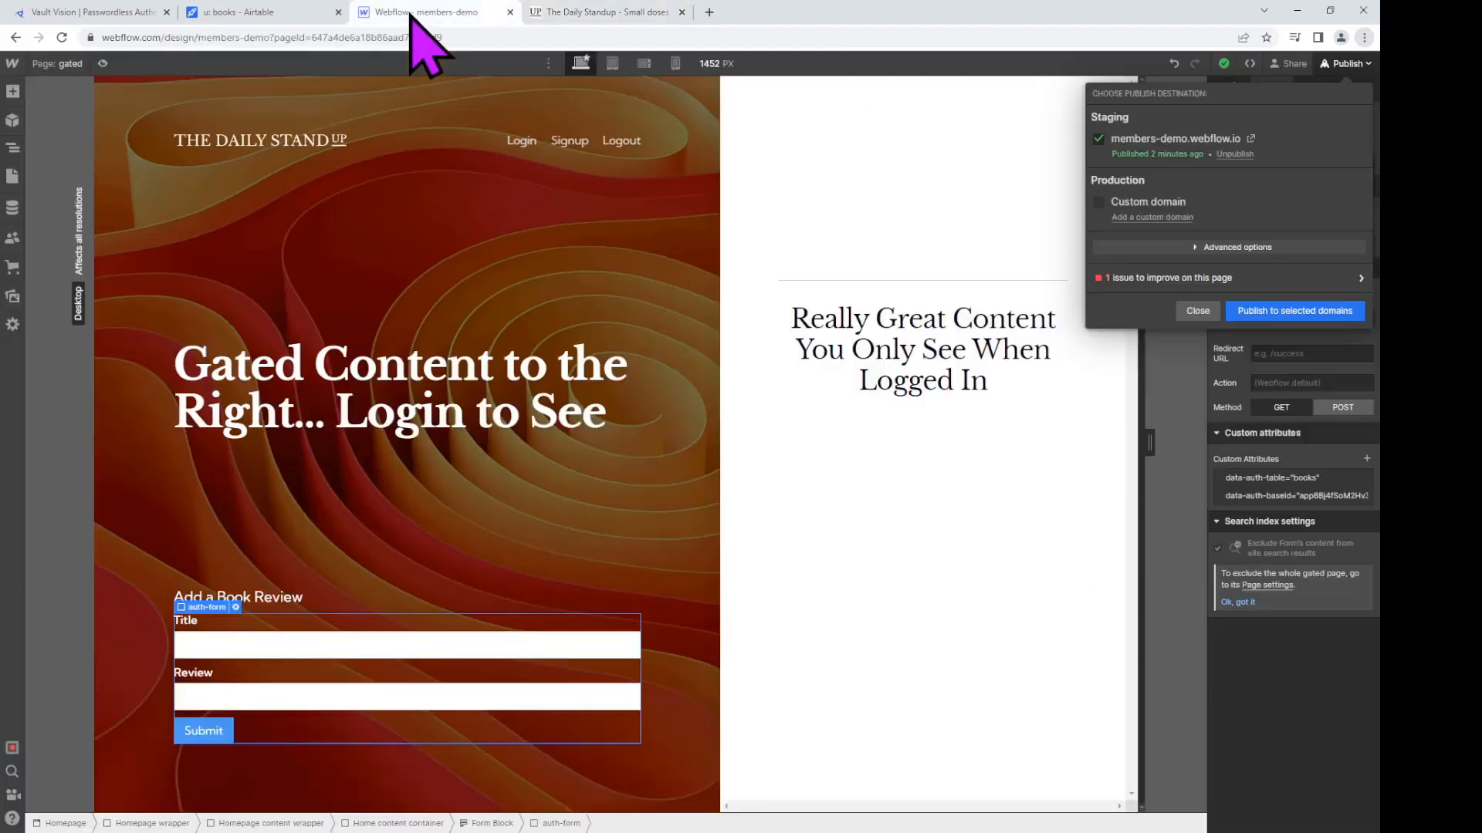
Step: On the Home page, change the subtitle to 'Books I've Reviewed' and delete the Start reading button
left_click(53, 65)
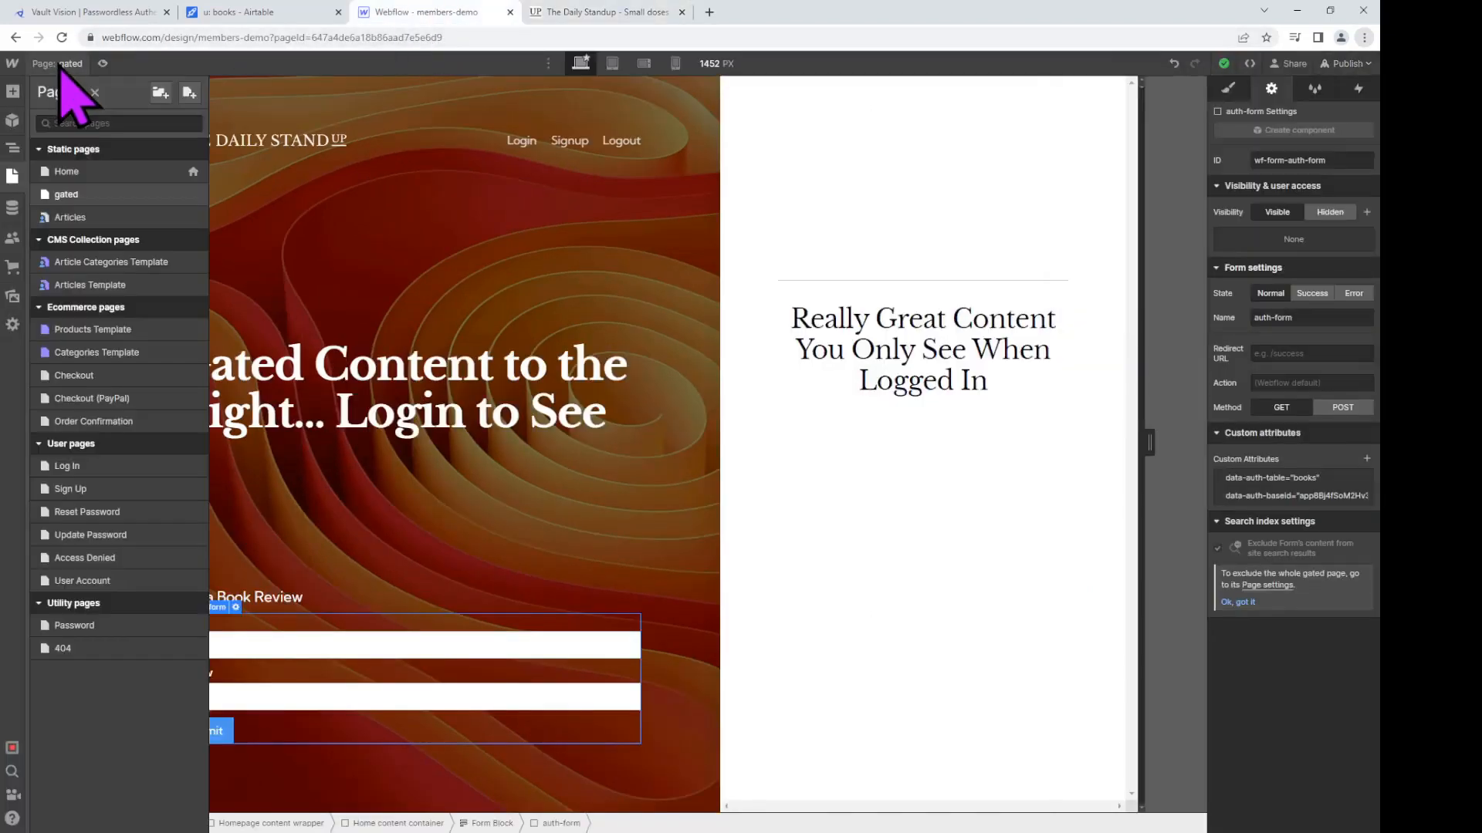
left_click(96, 171)
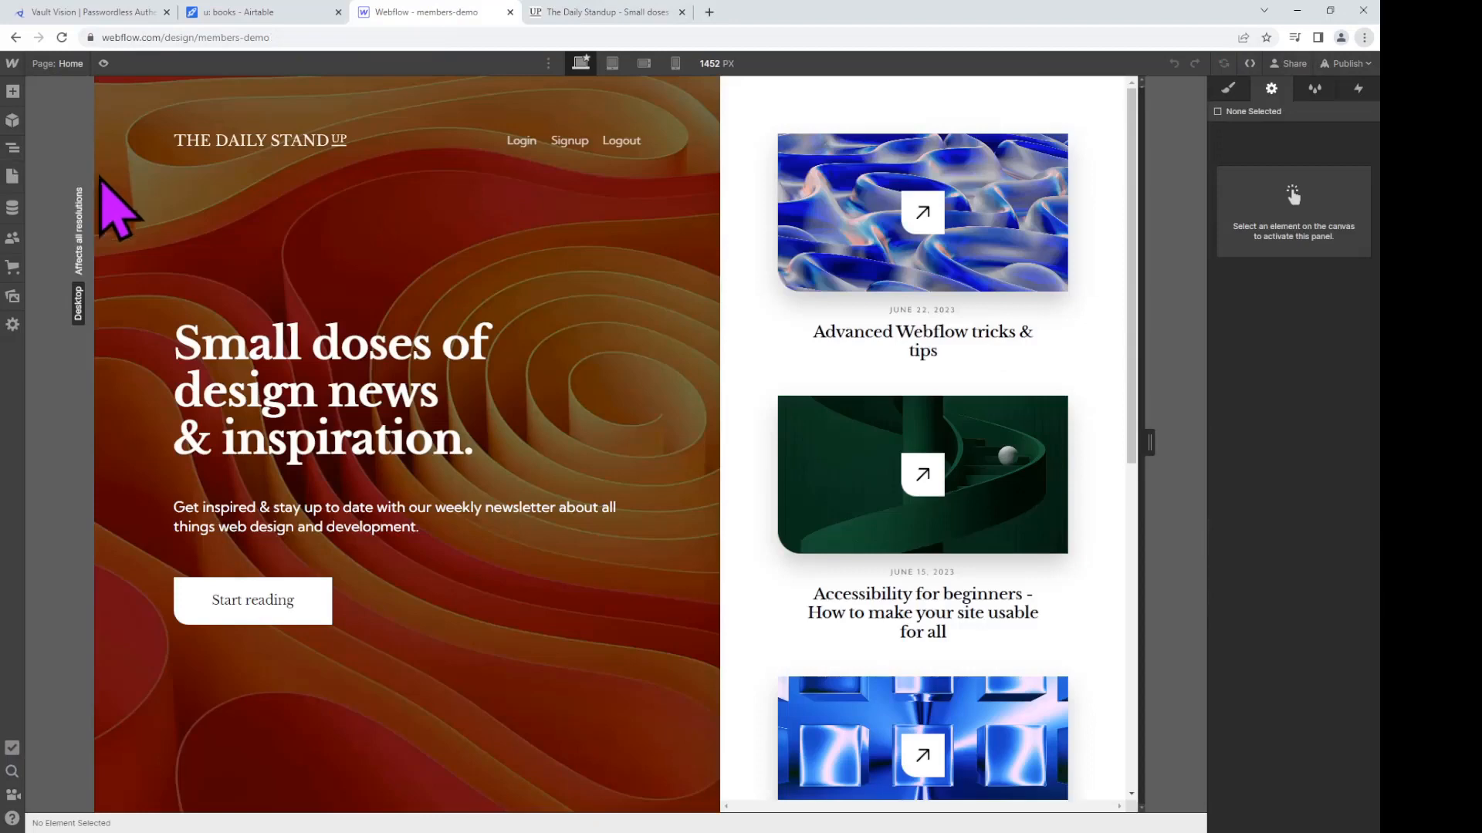
left_click(324, 516)
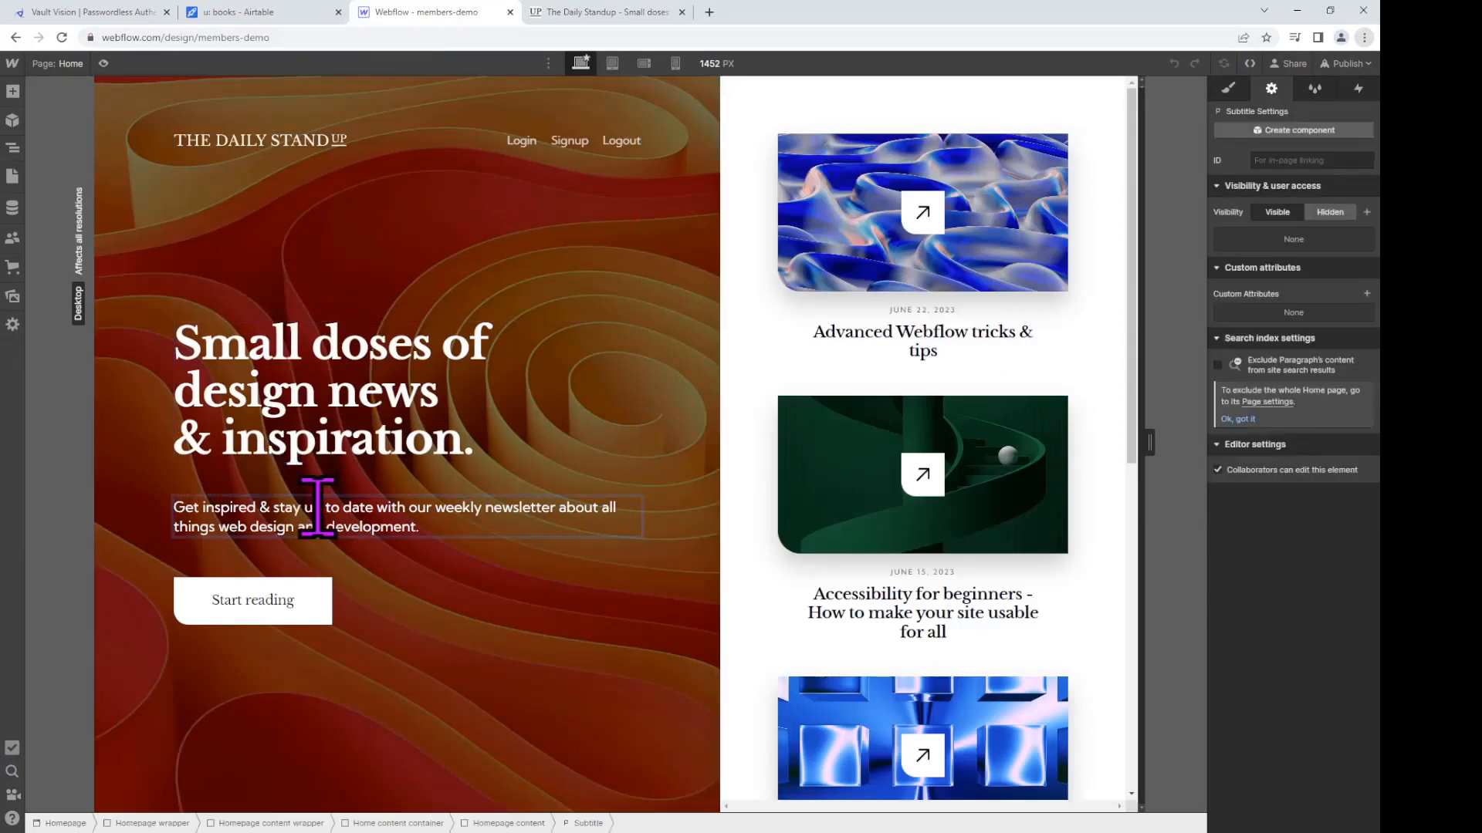
triple_click(446, 531)
type("Bo")
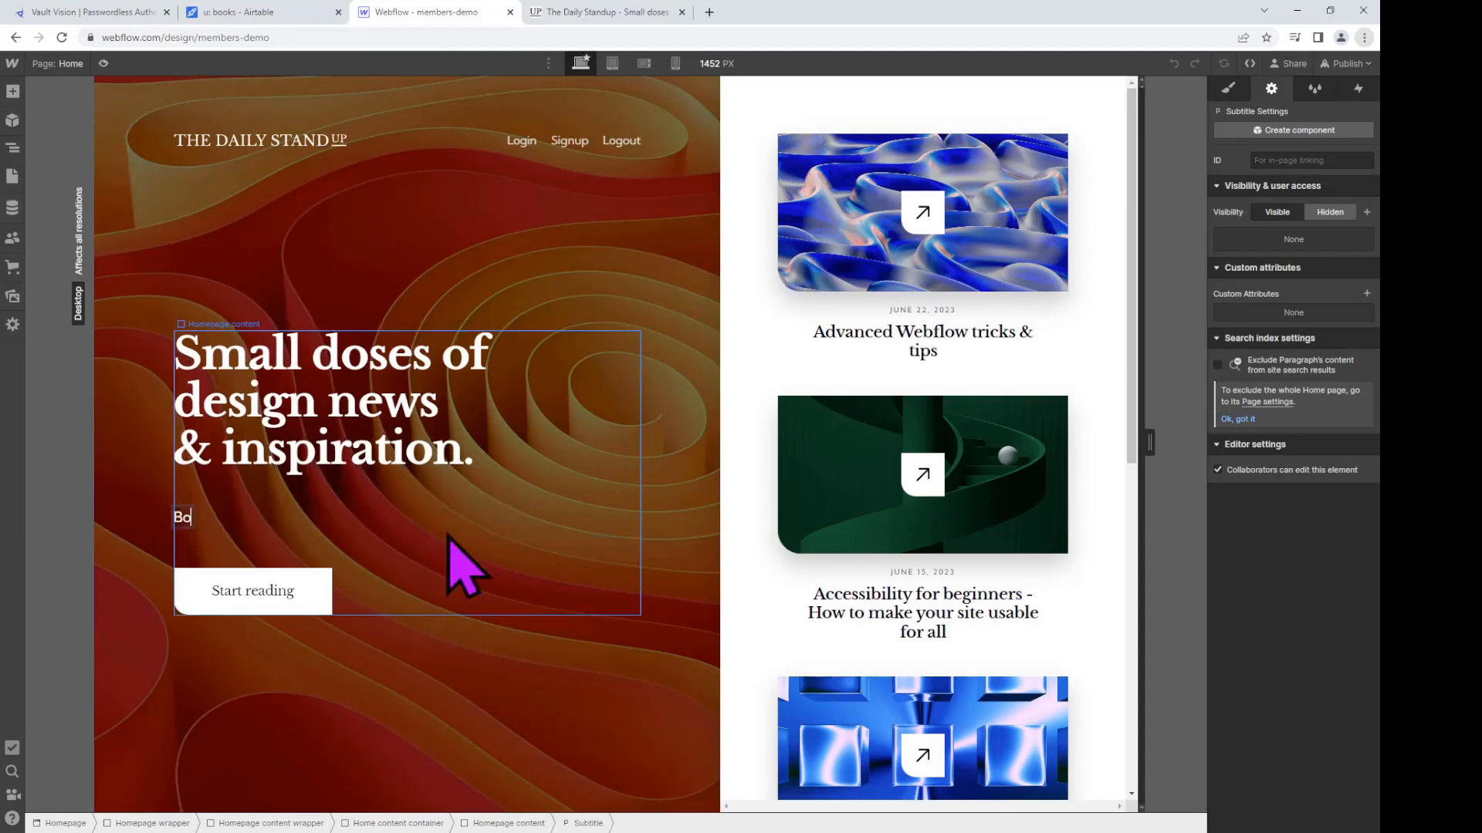
type("oks I've Reviewed")
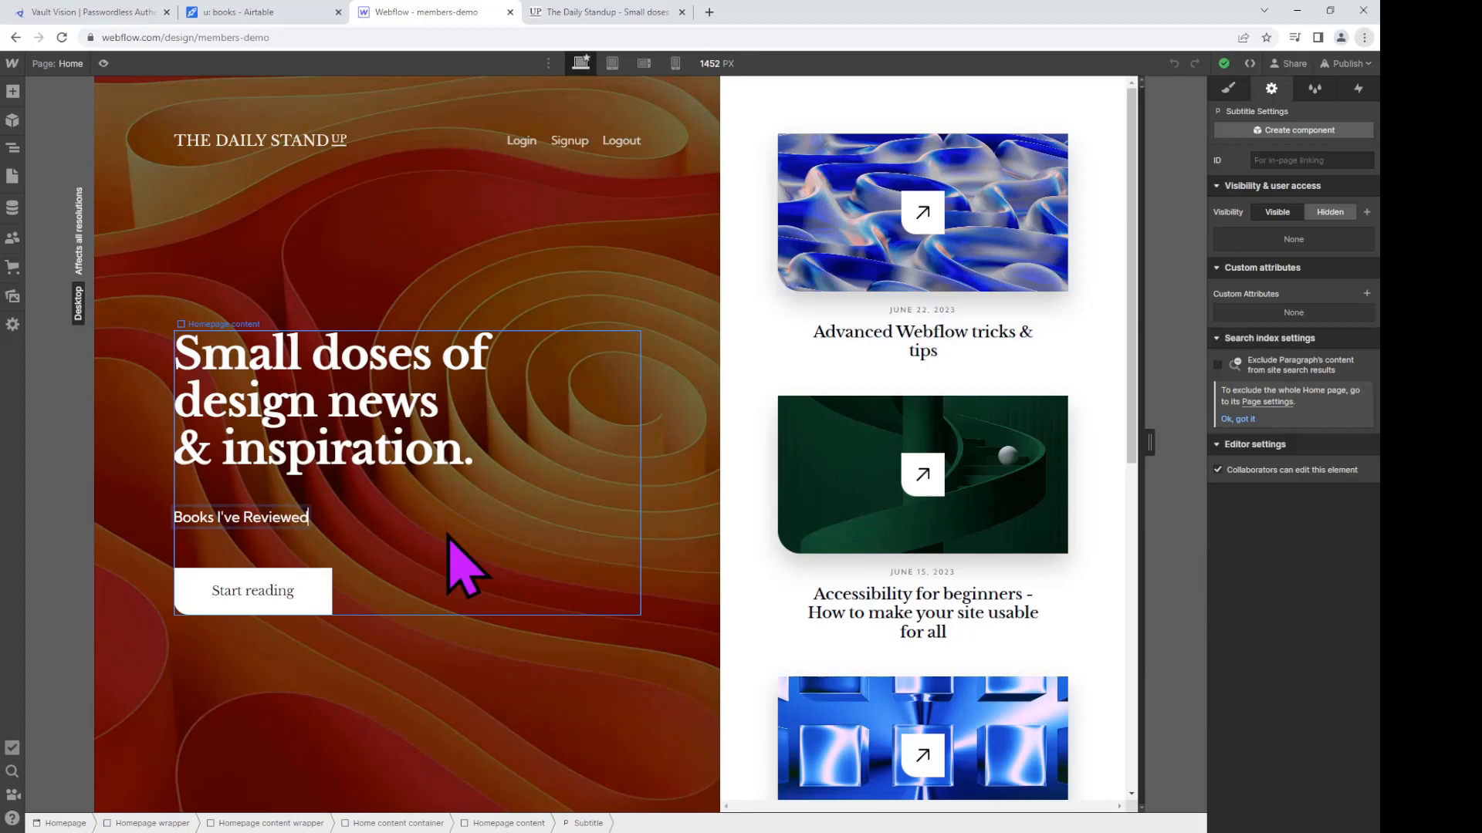
left_click(307, 601)
key("Delete")
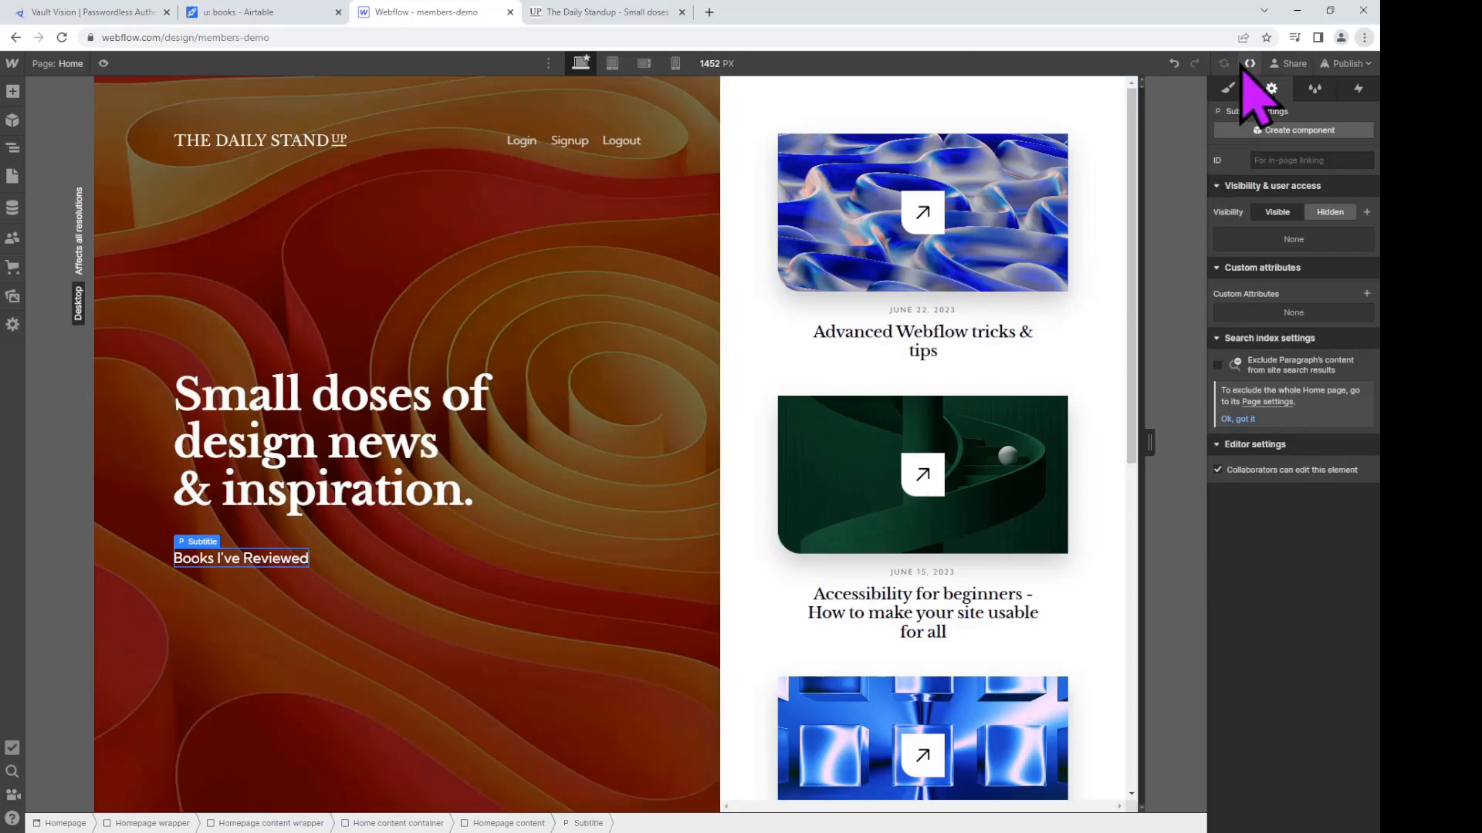
Step: Add the authed and d-none combo classes to the subtitle's style selector
left_click(1228, 88)
left_click(1311, 178)
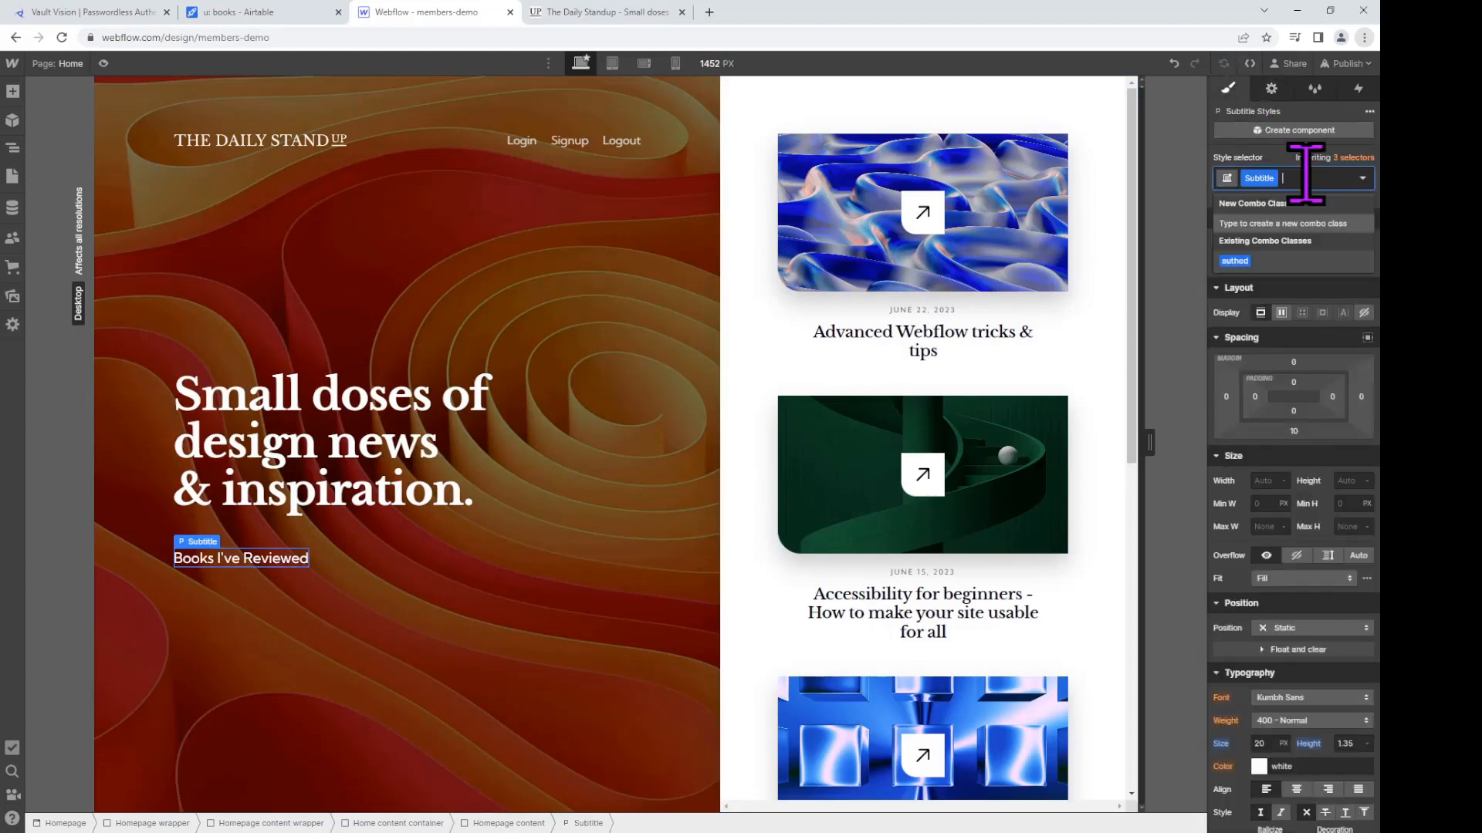
type("au")
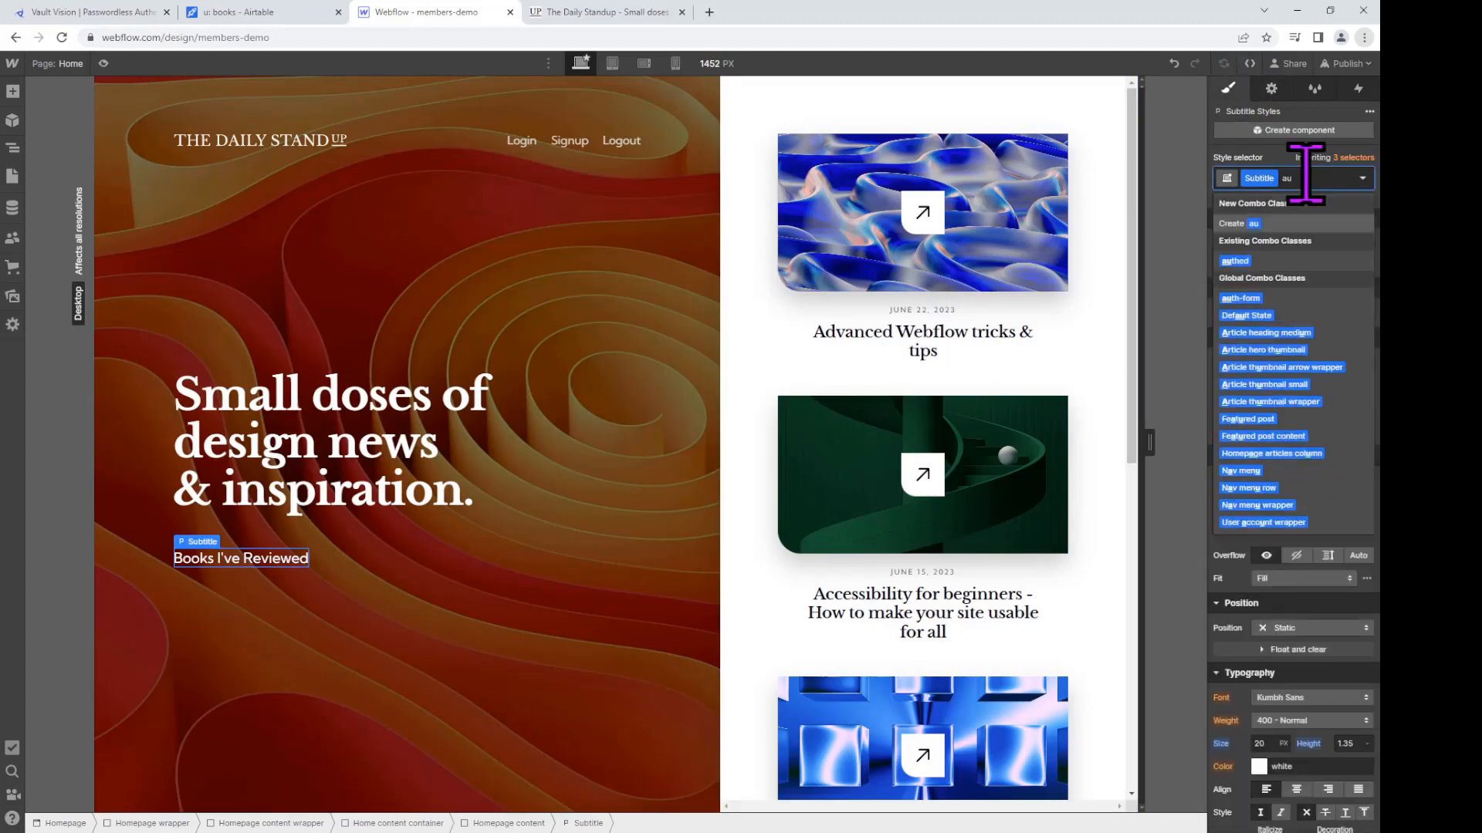
type("th")
key("Return")
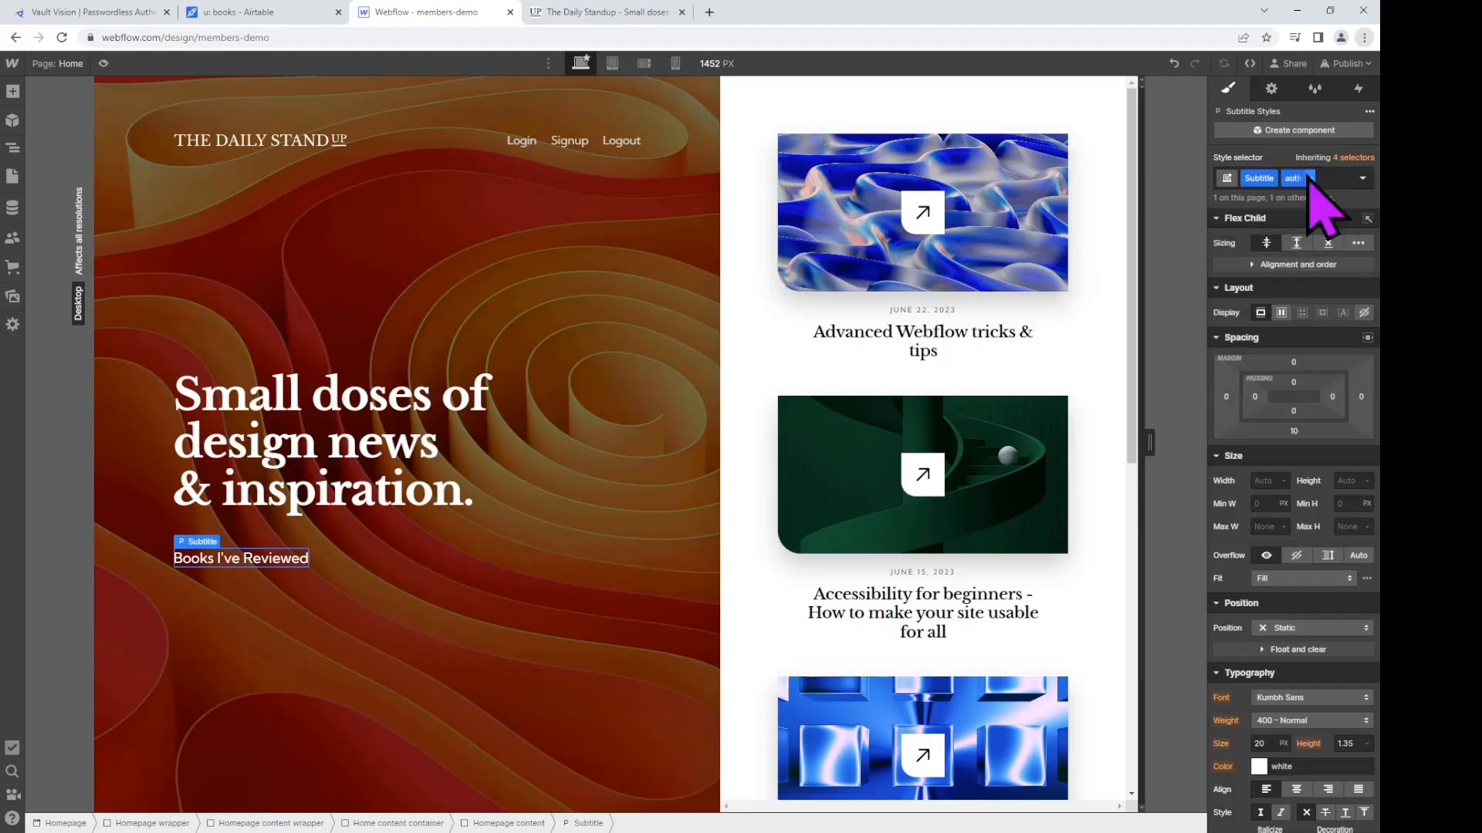
left_click(1326, 178)
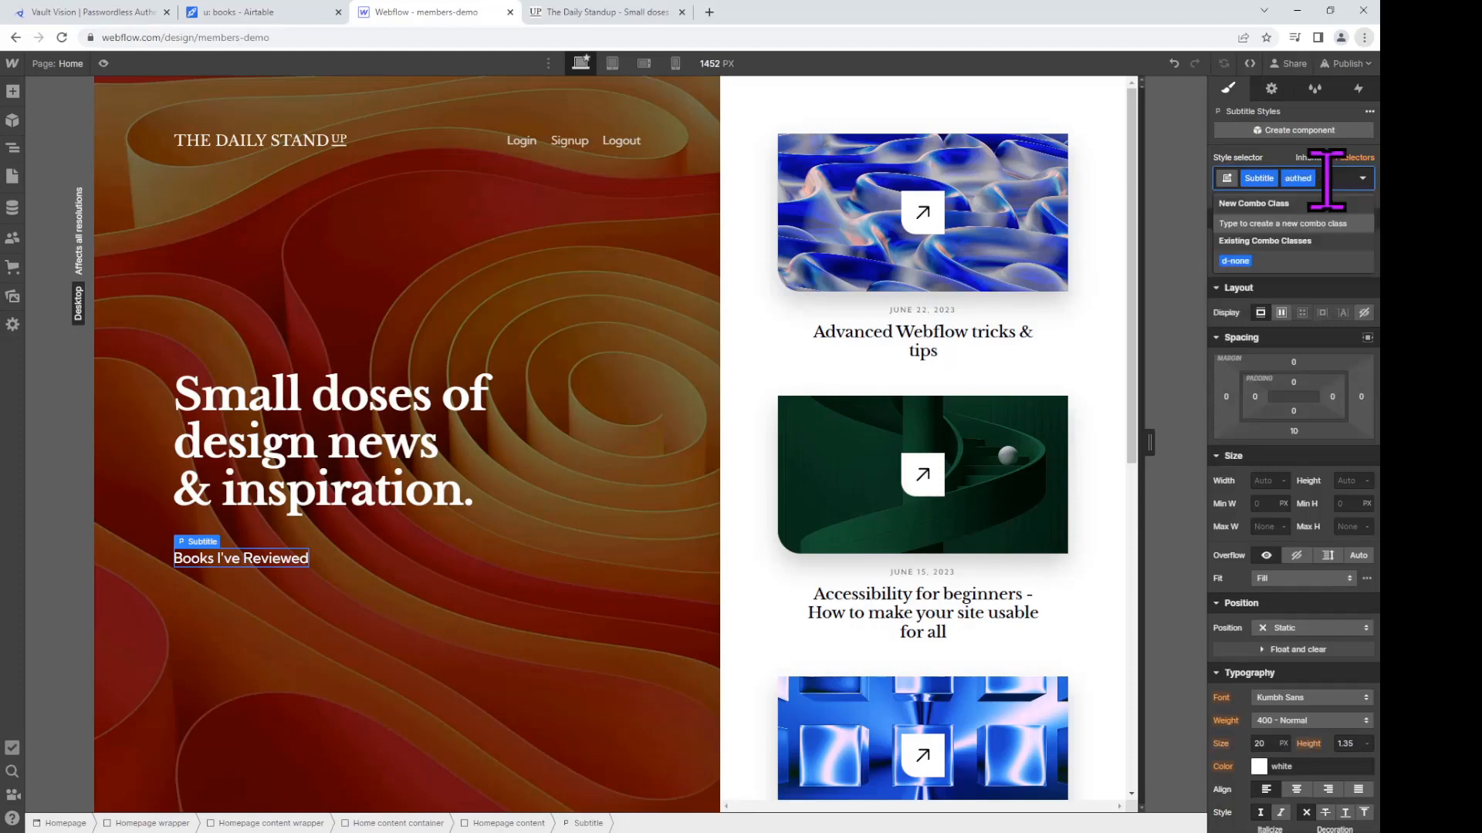
type("d-none")
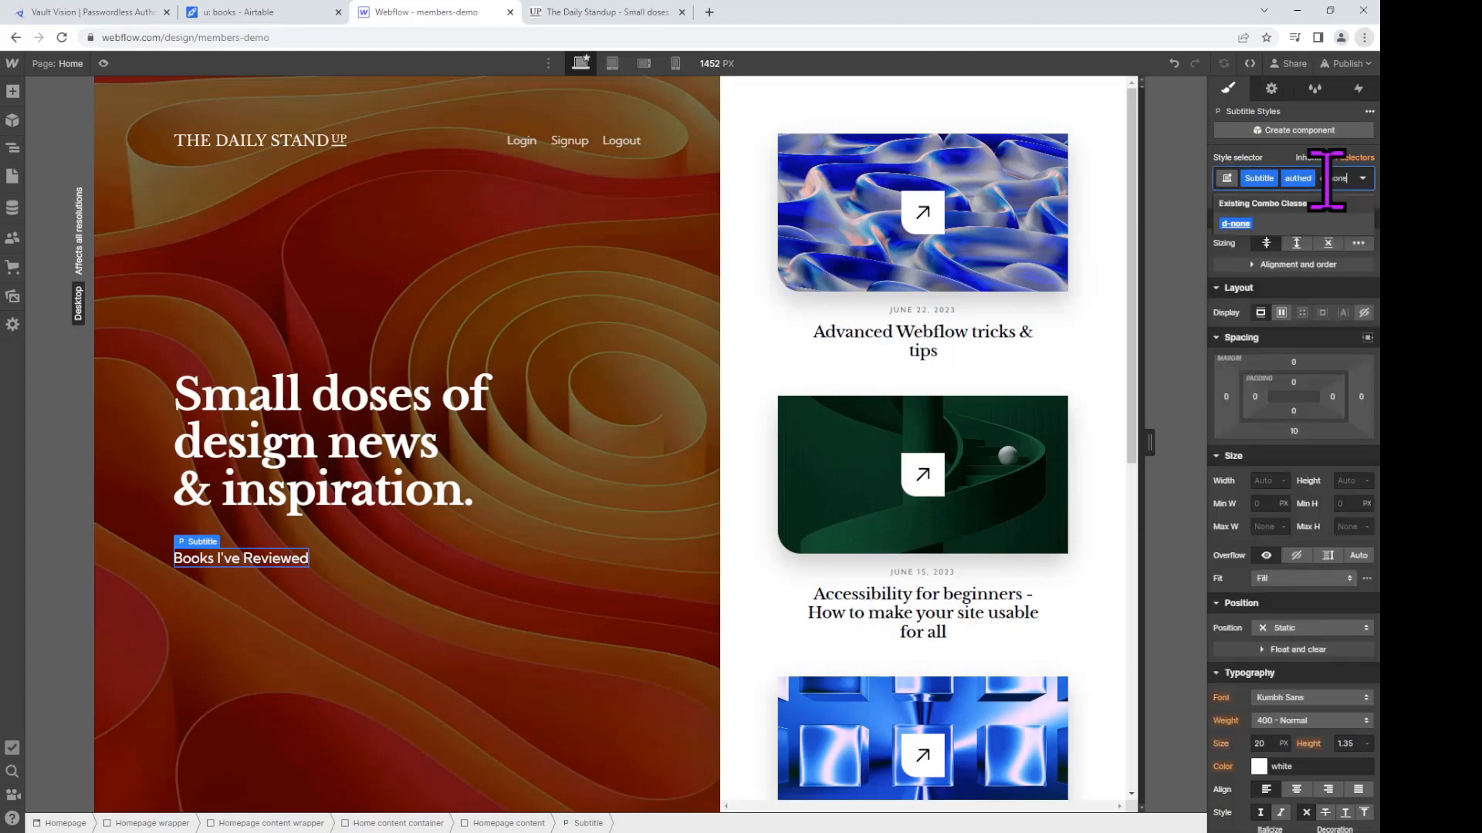
key("Return")
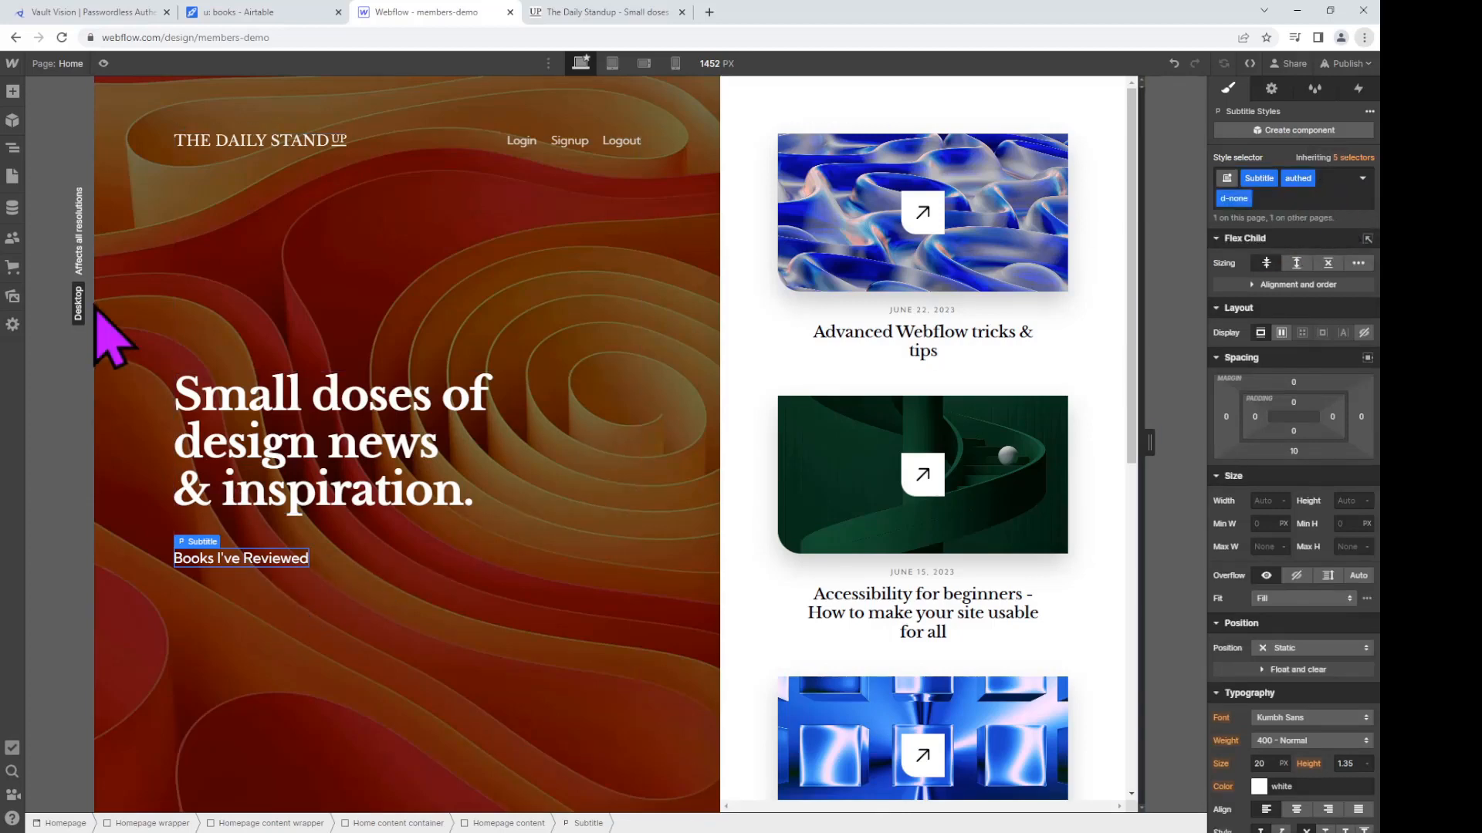
Step: Add a Div Block and nest it in Homepage content directly under Subtitle
left_click(13, 91)
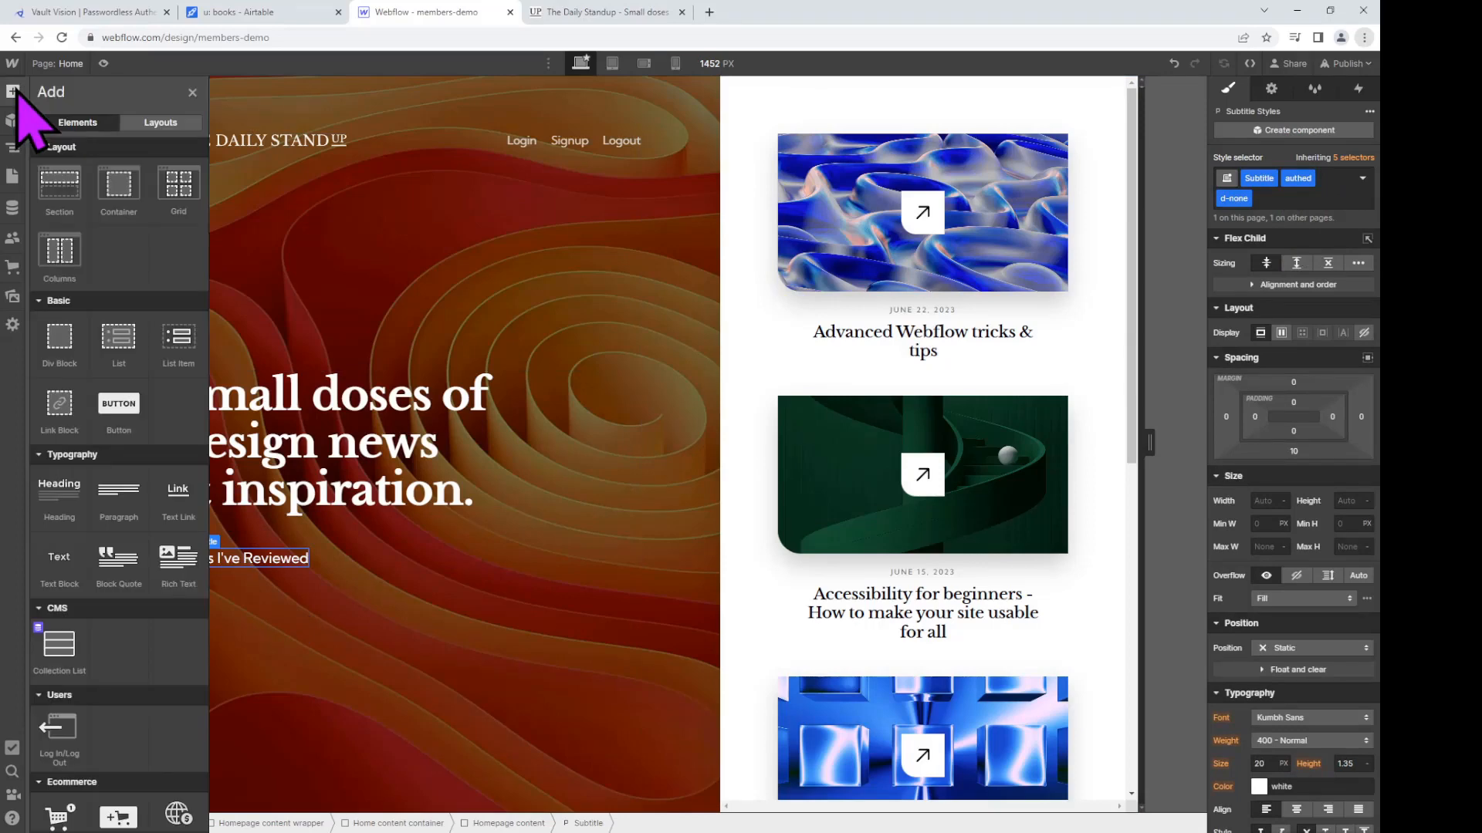
left_click_drag(48, 343, 324, 622)
left_click_drag(239, 731, 236, 544)
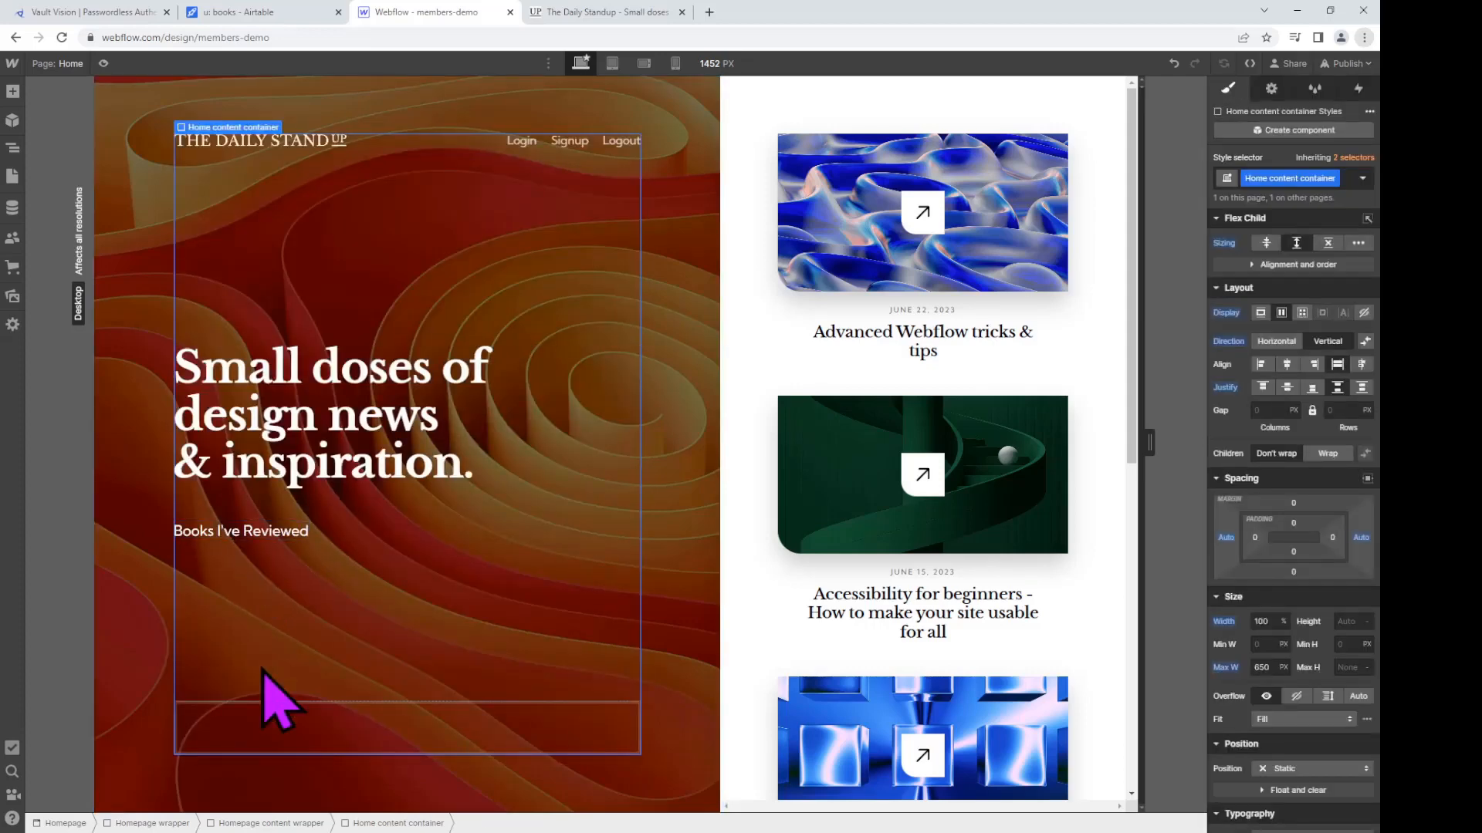
left_click(318, 721)
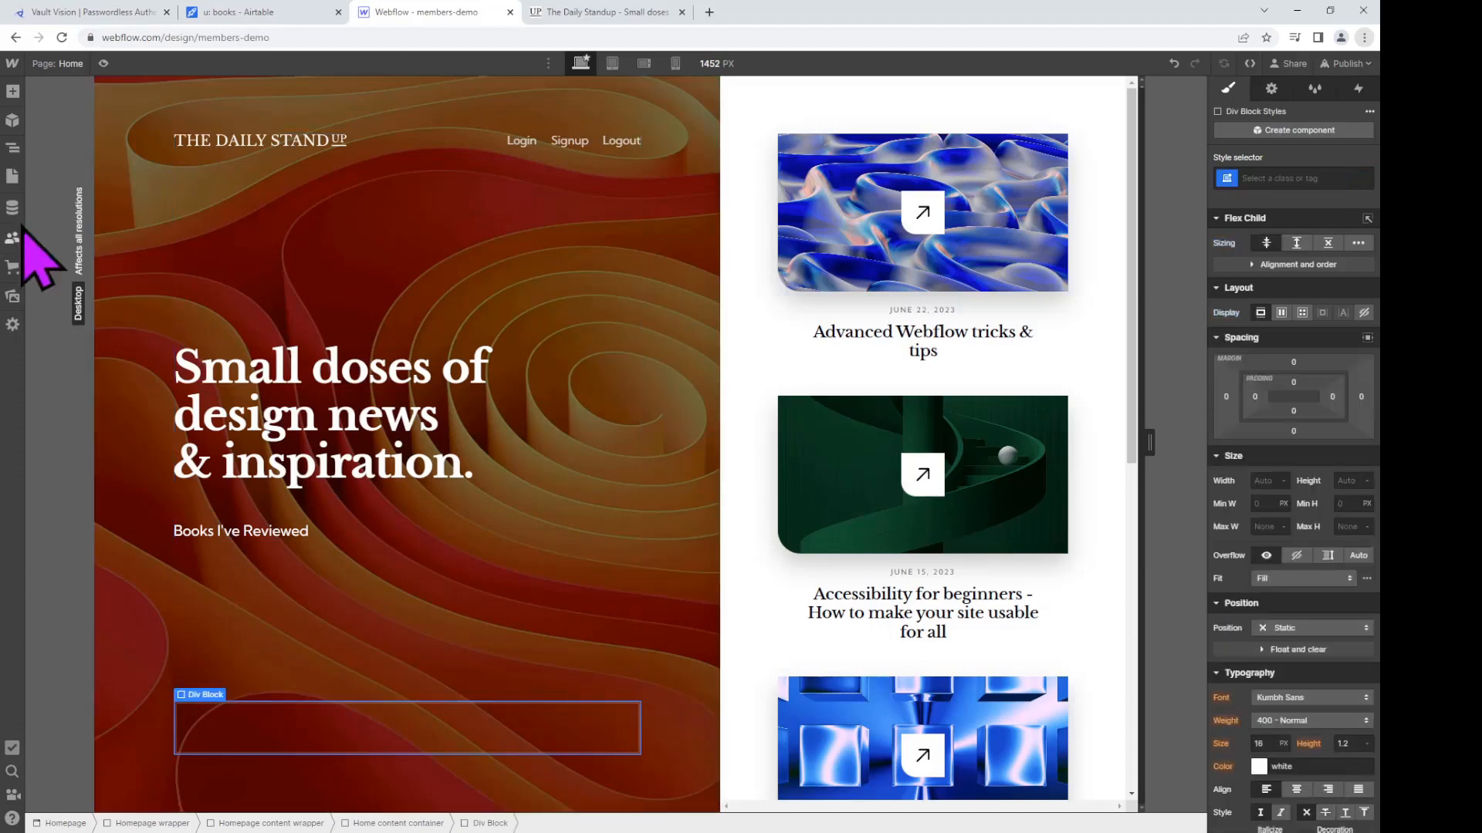
left_click(13, 148)
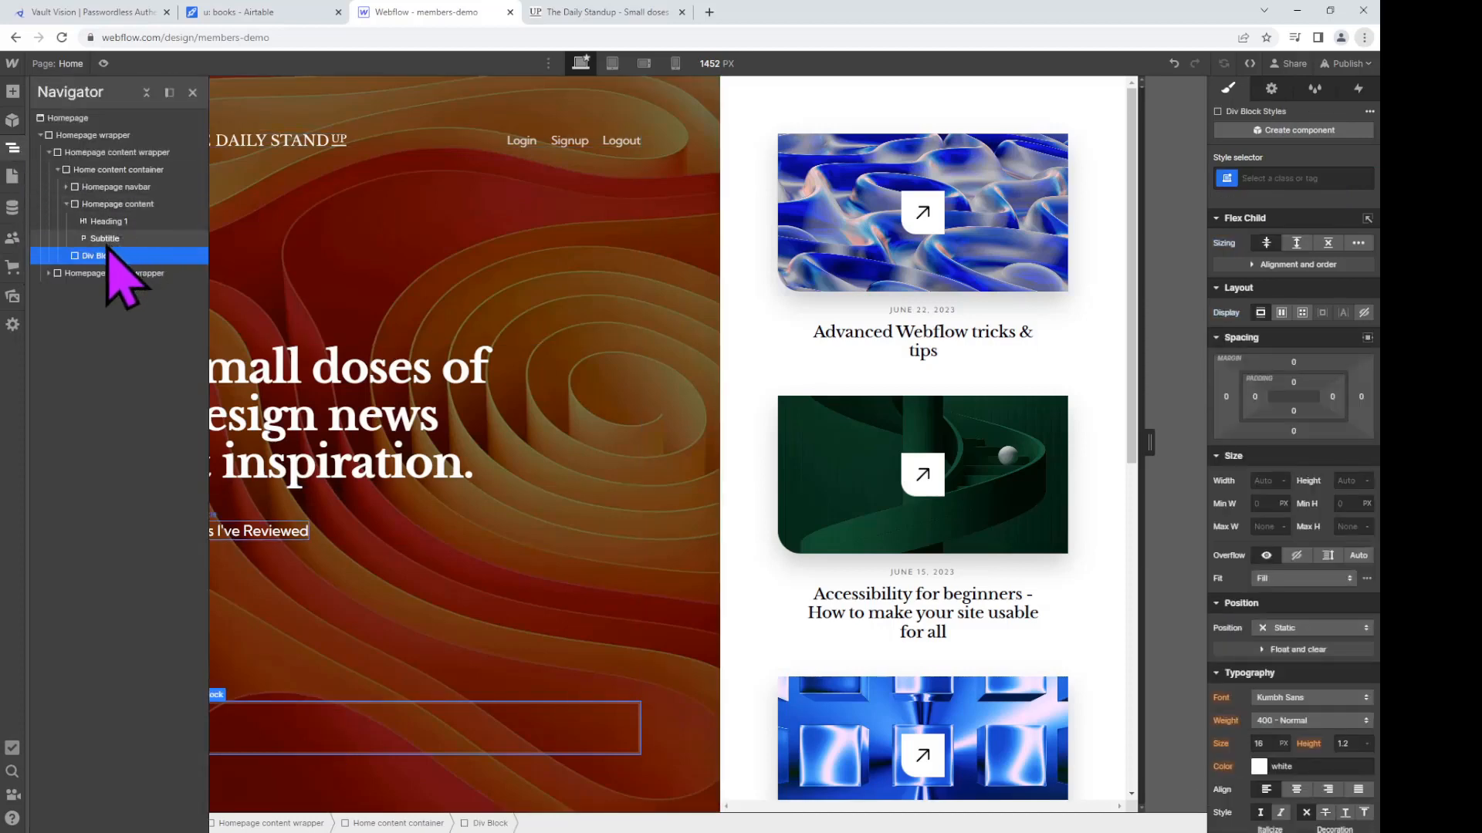
left_click_drag(104, 256, 136, 256)
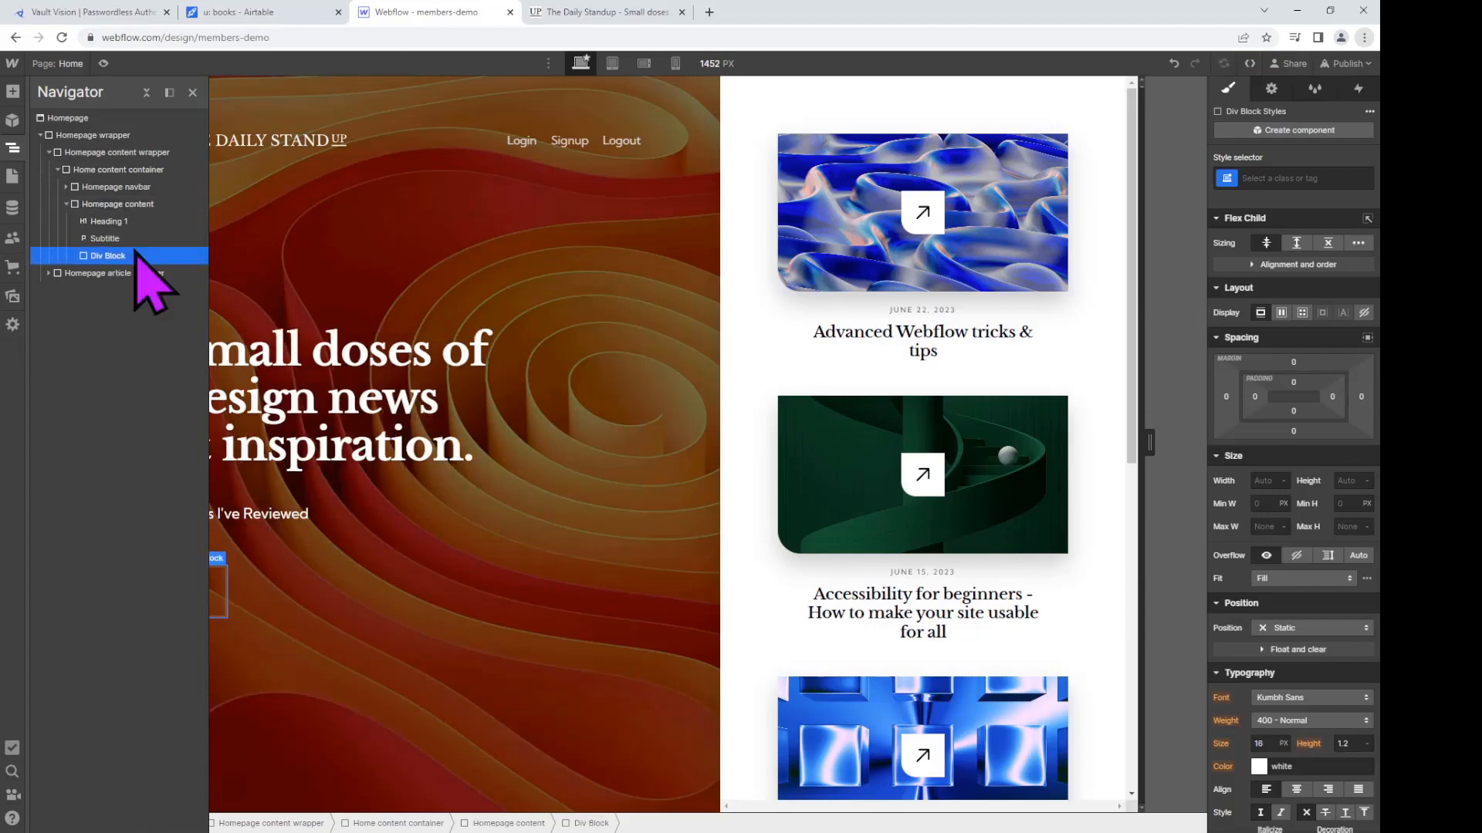
Step: Enter 'Loading...' as the new block's text
left_click(228, 584)
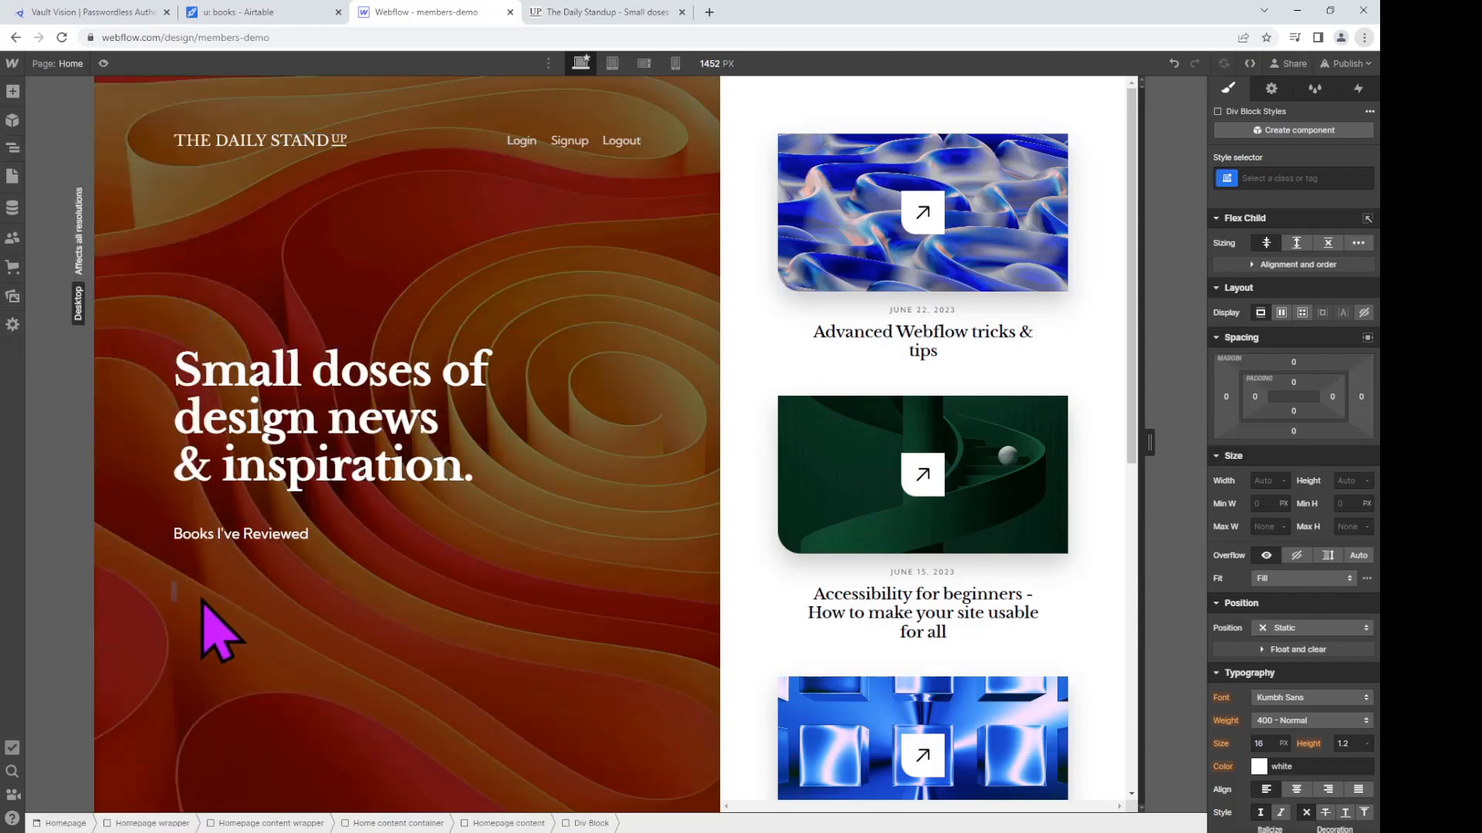
type("Load")
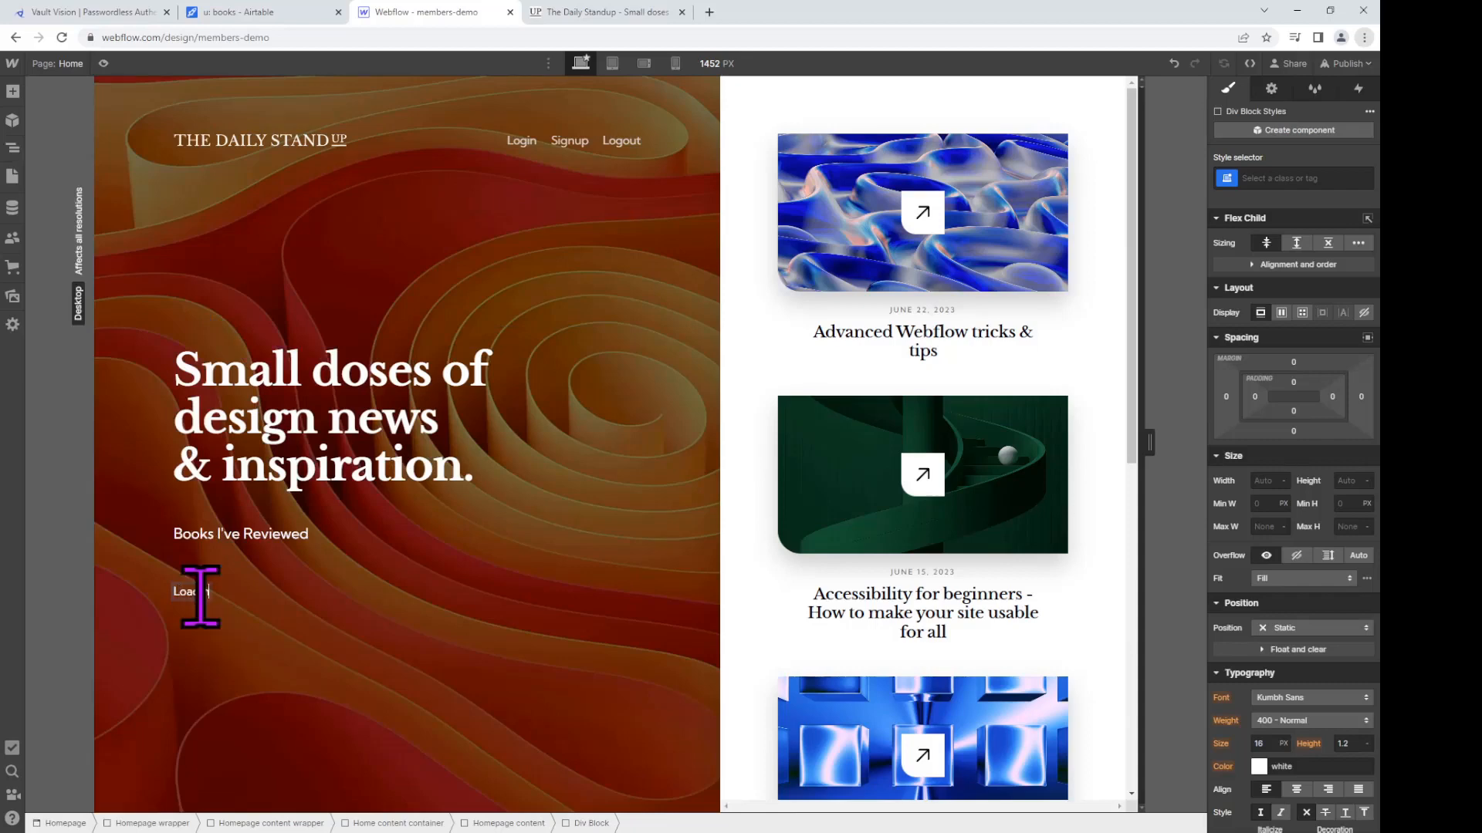
type("ing...")
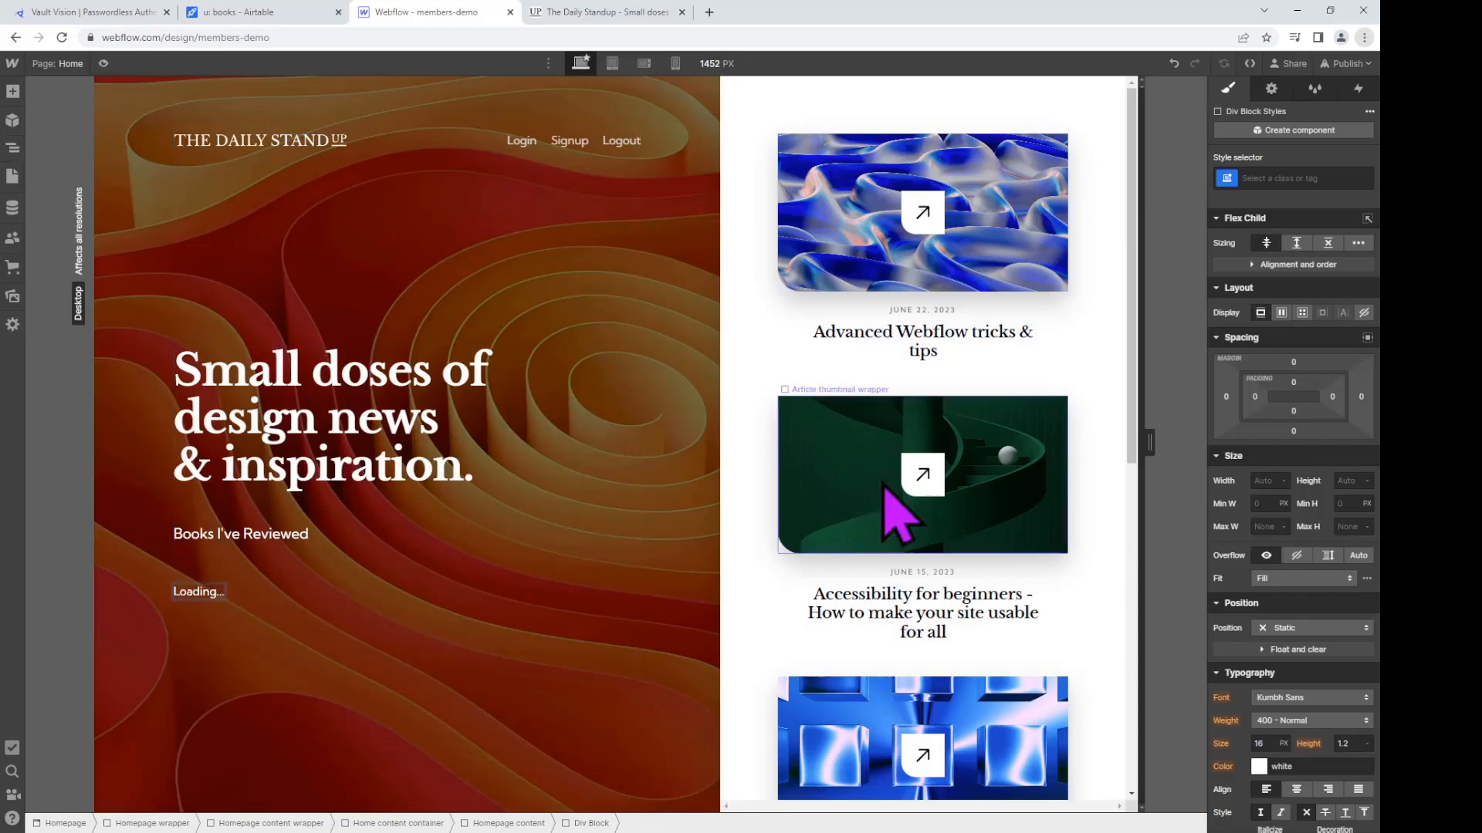
left_click(1310, 177)
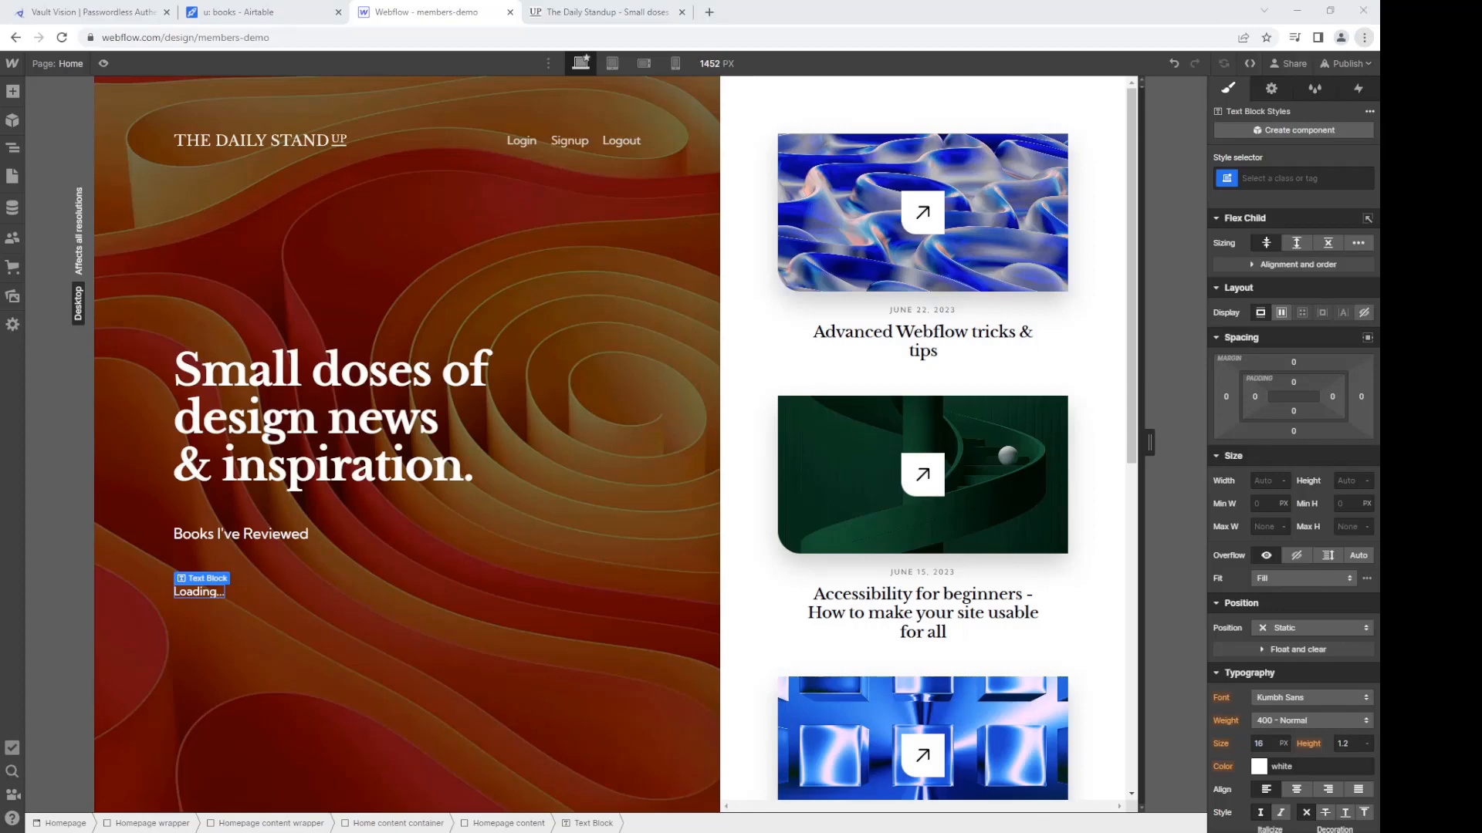
Step: Give the Loading... block the auth-list-table class with authed and d-none combo classes
left_click(1283, 179)
type("auth-list-table")
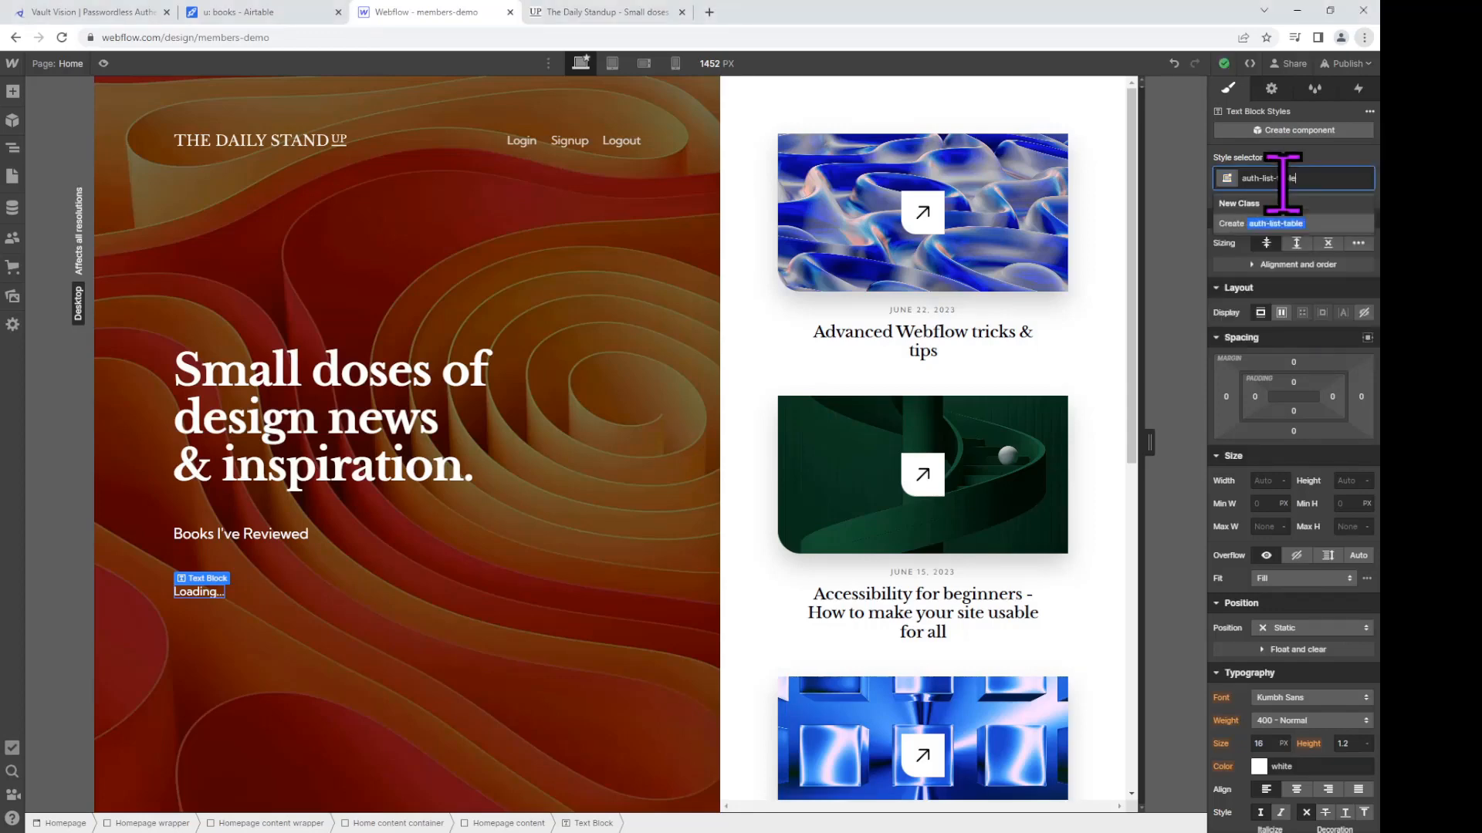
key("Return")
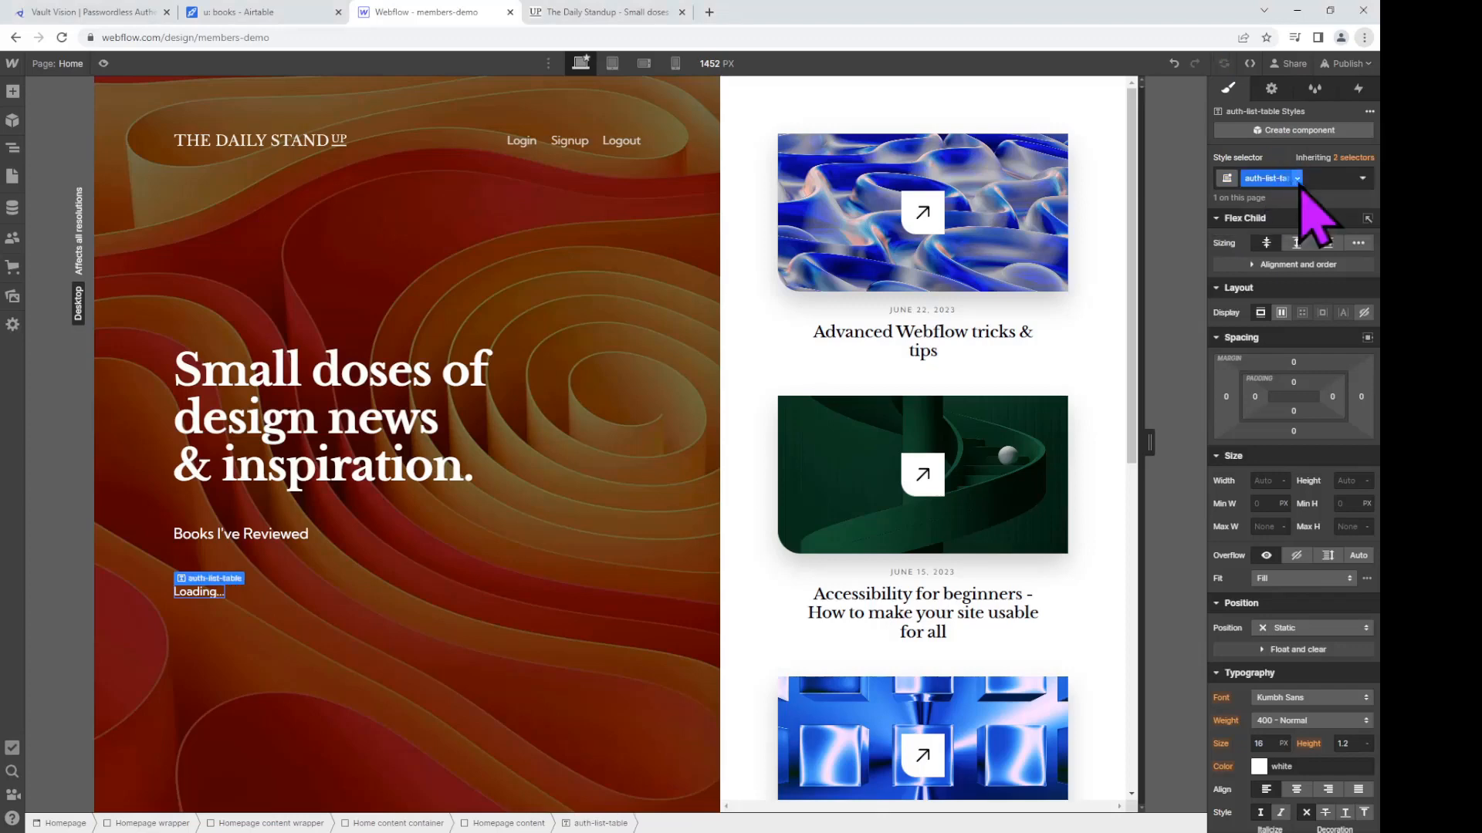
type("author")
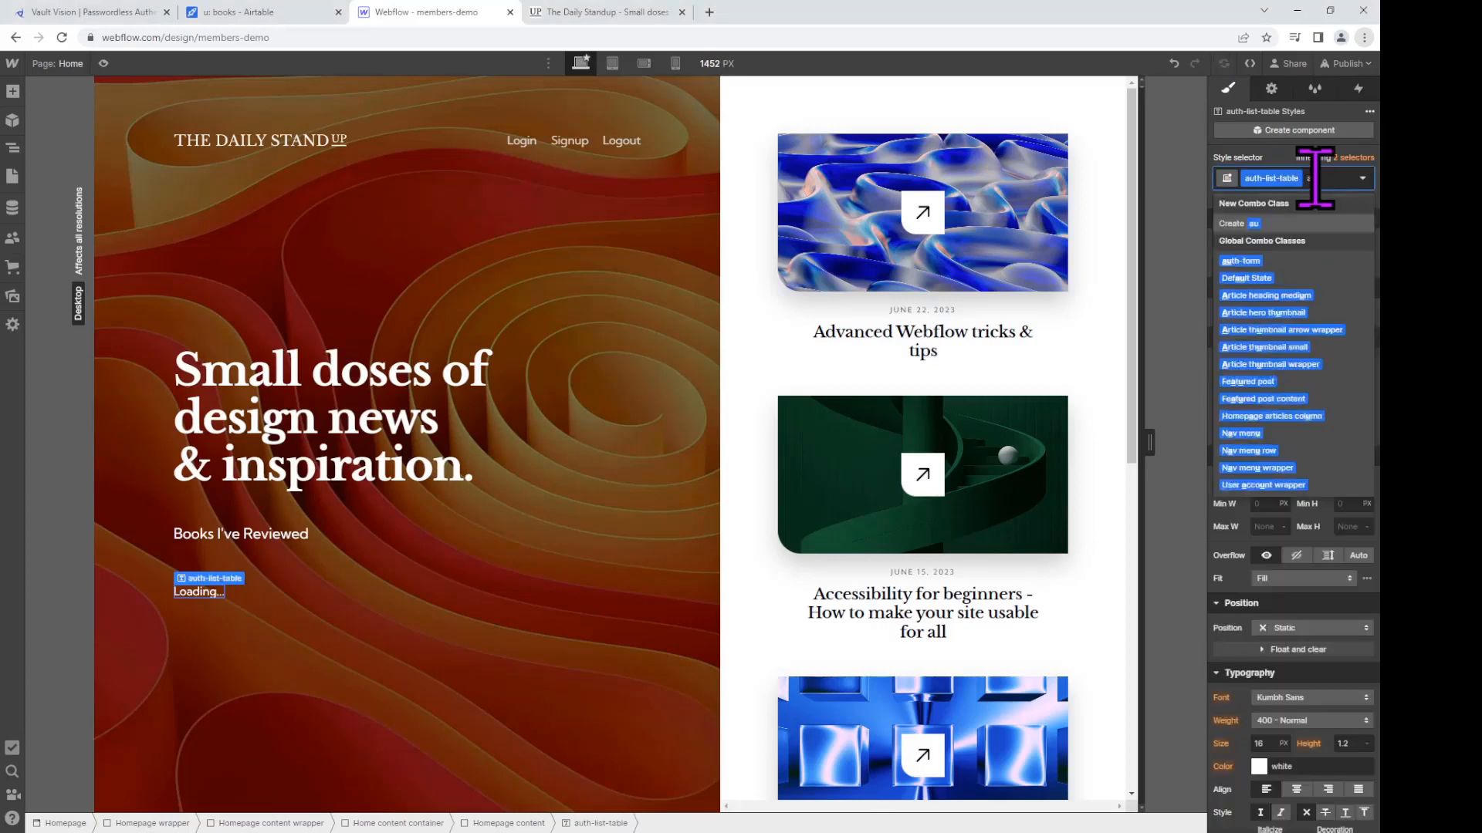
key("Return")
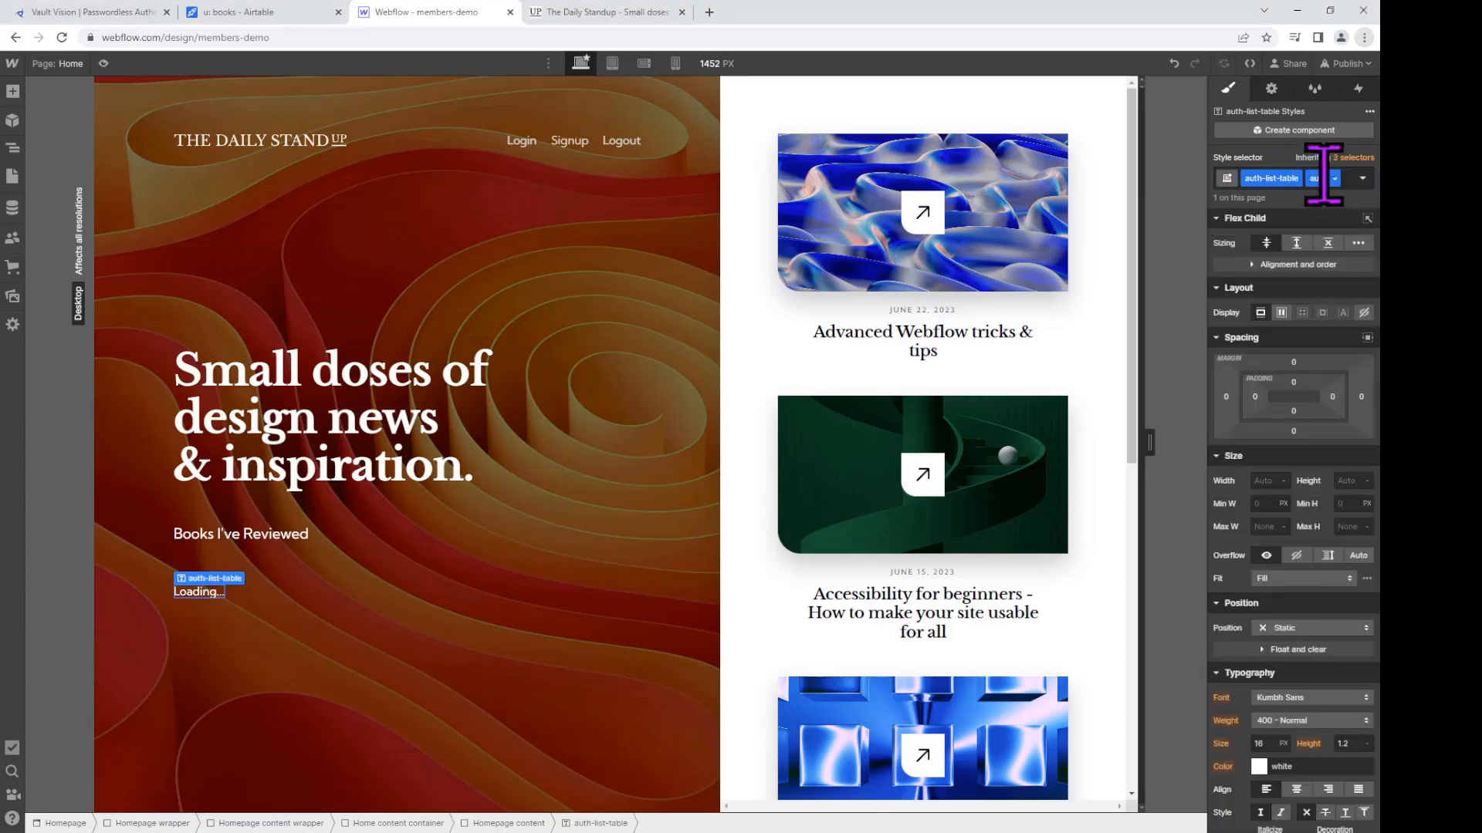
left_click(1351, 186)
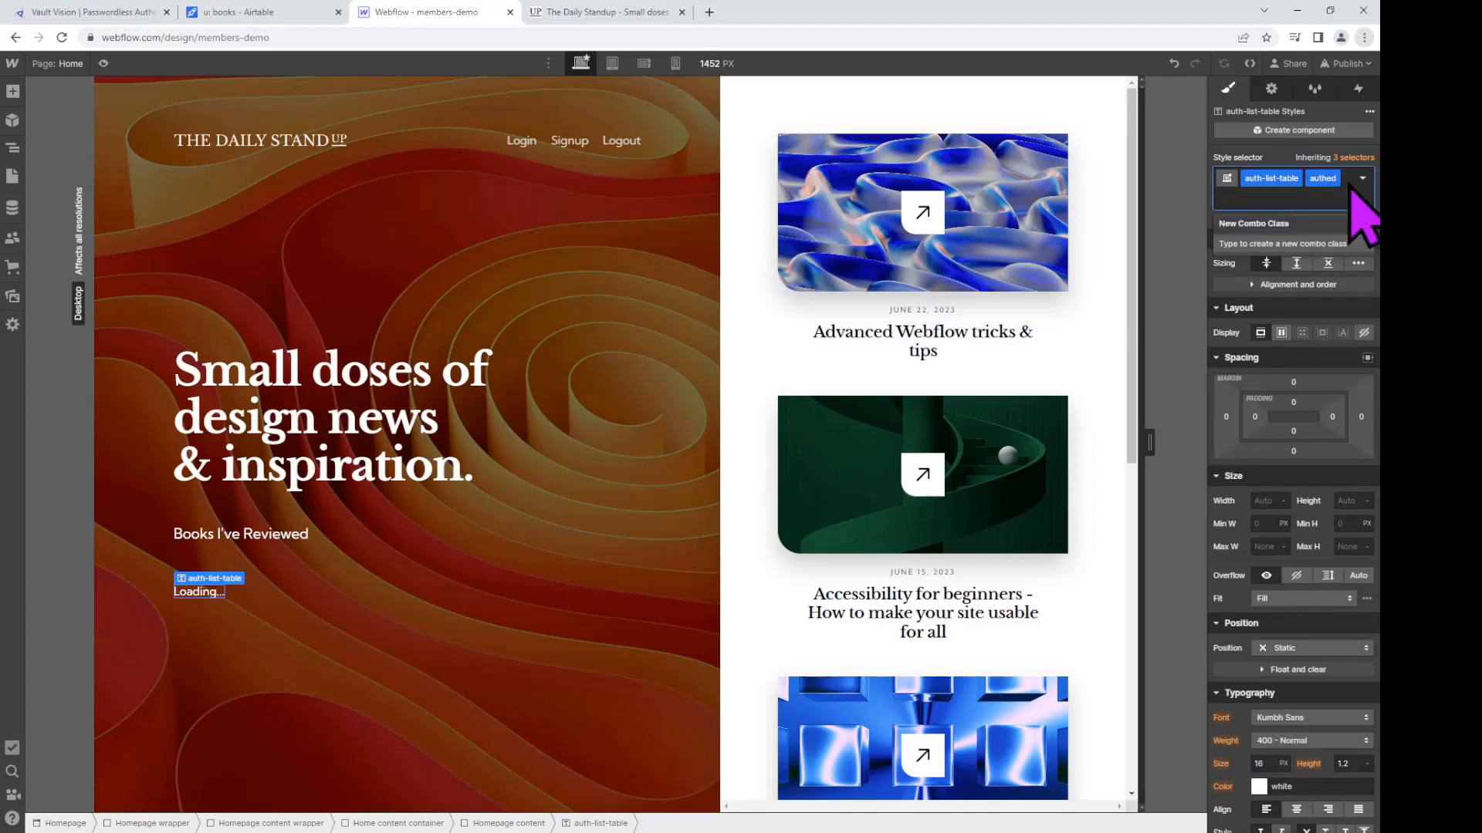
type("d-none")
key("Return")
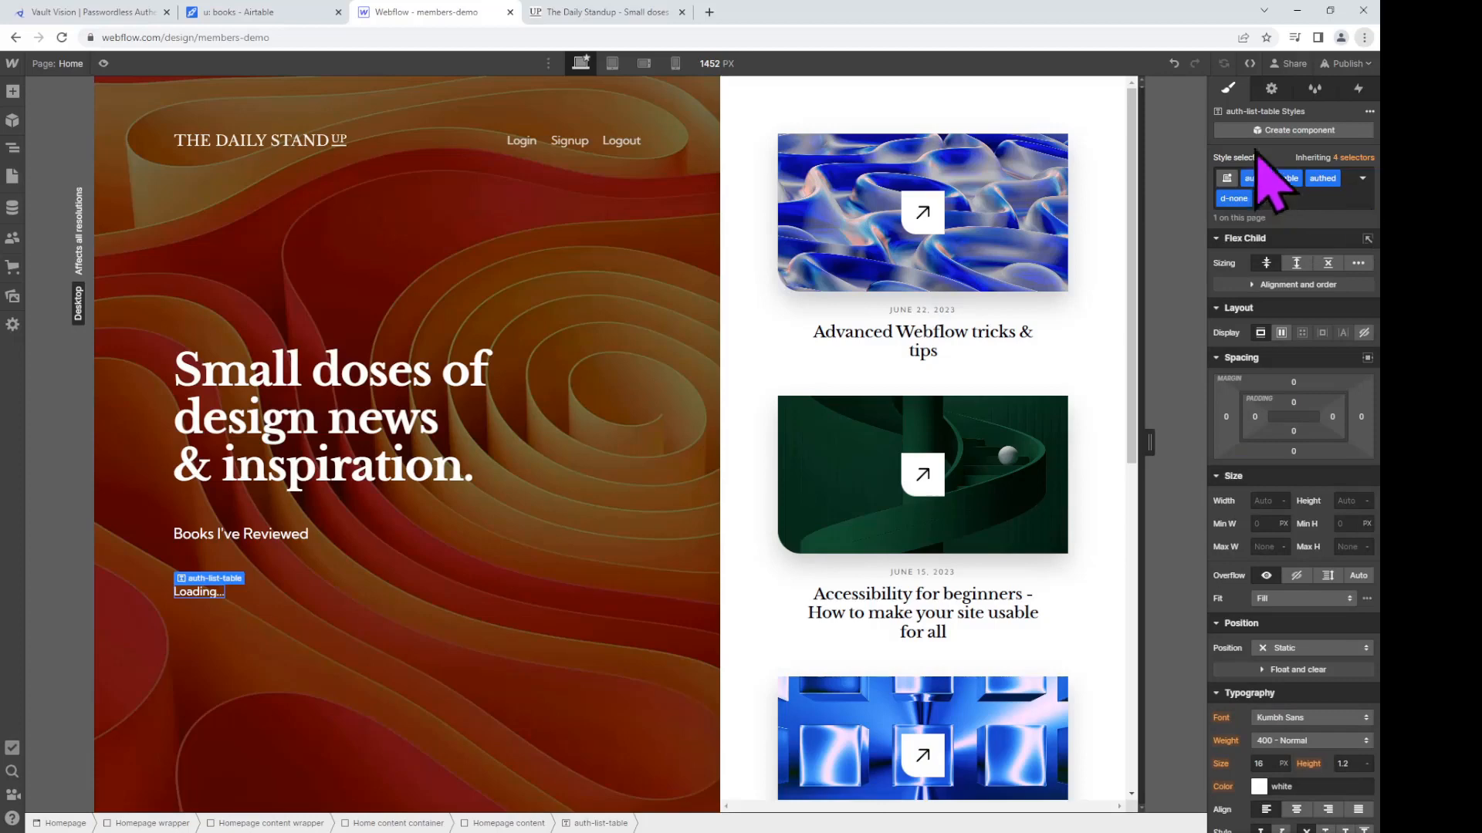
Step: Add a data-auth-baseid custom attribute holding the base ID copied from Airtable's URL
left_click(1271, 88)
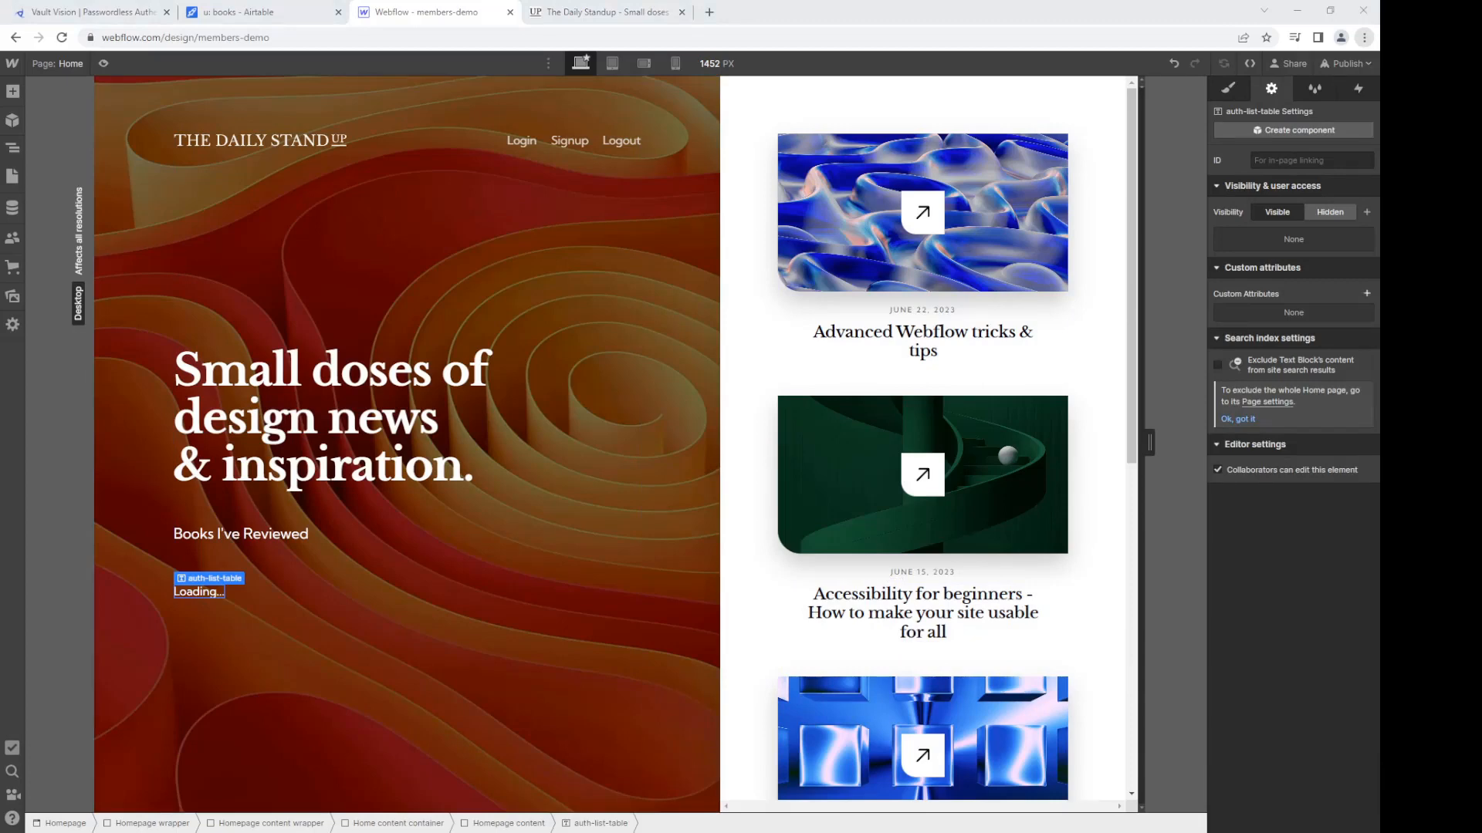
left_click(1366, 294)
type("data-auth-baseid")
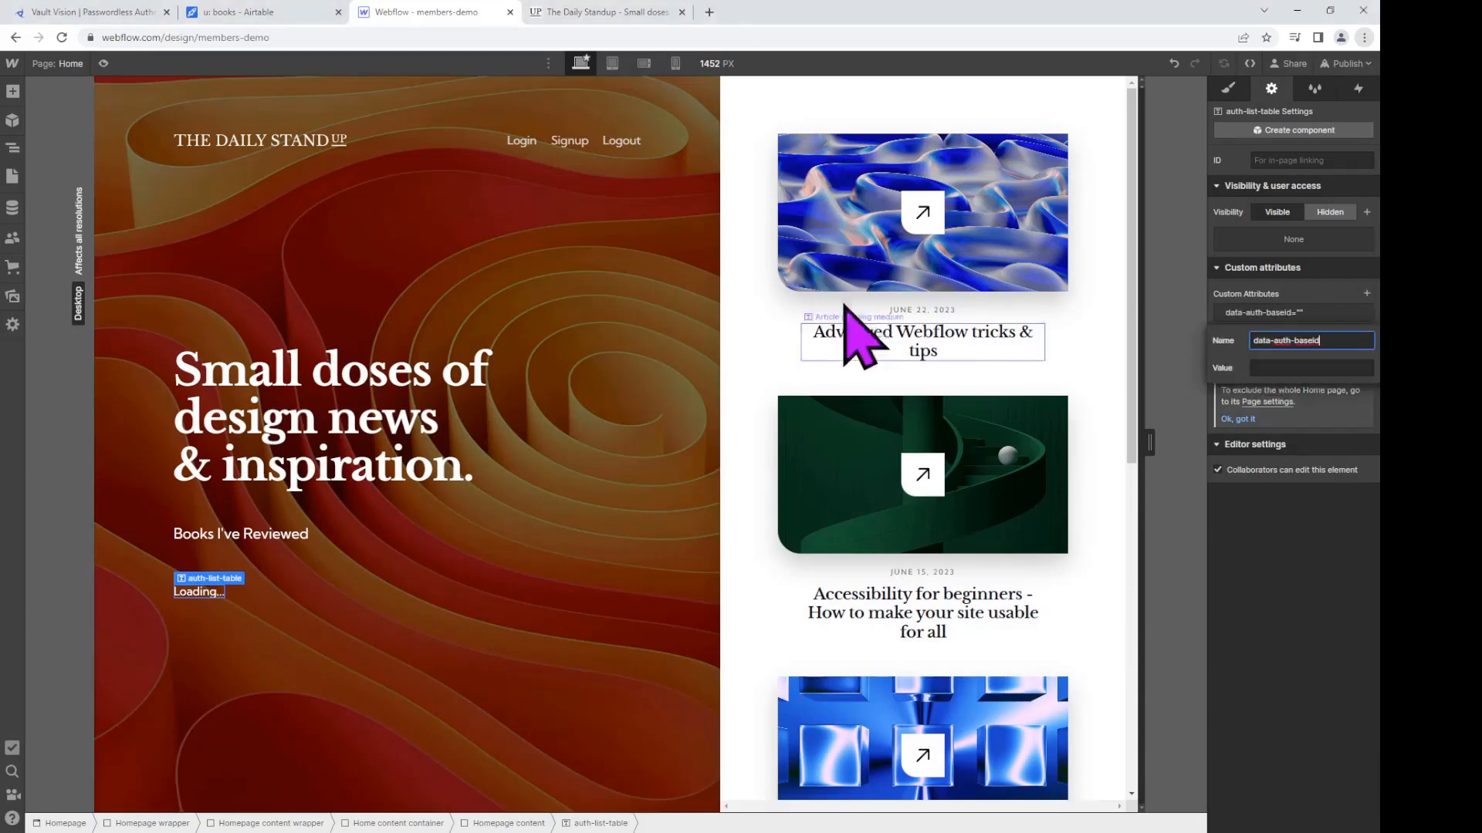
left_click(309, 8)
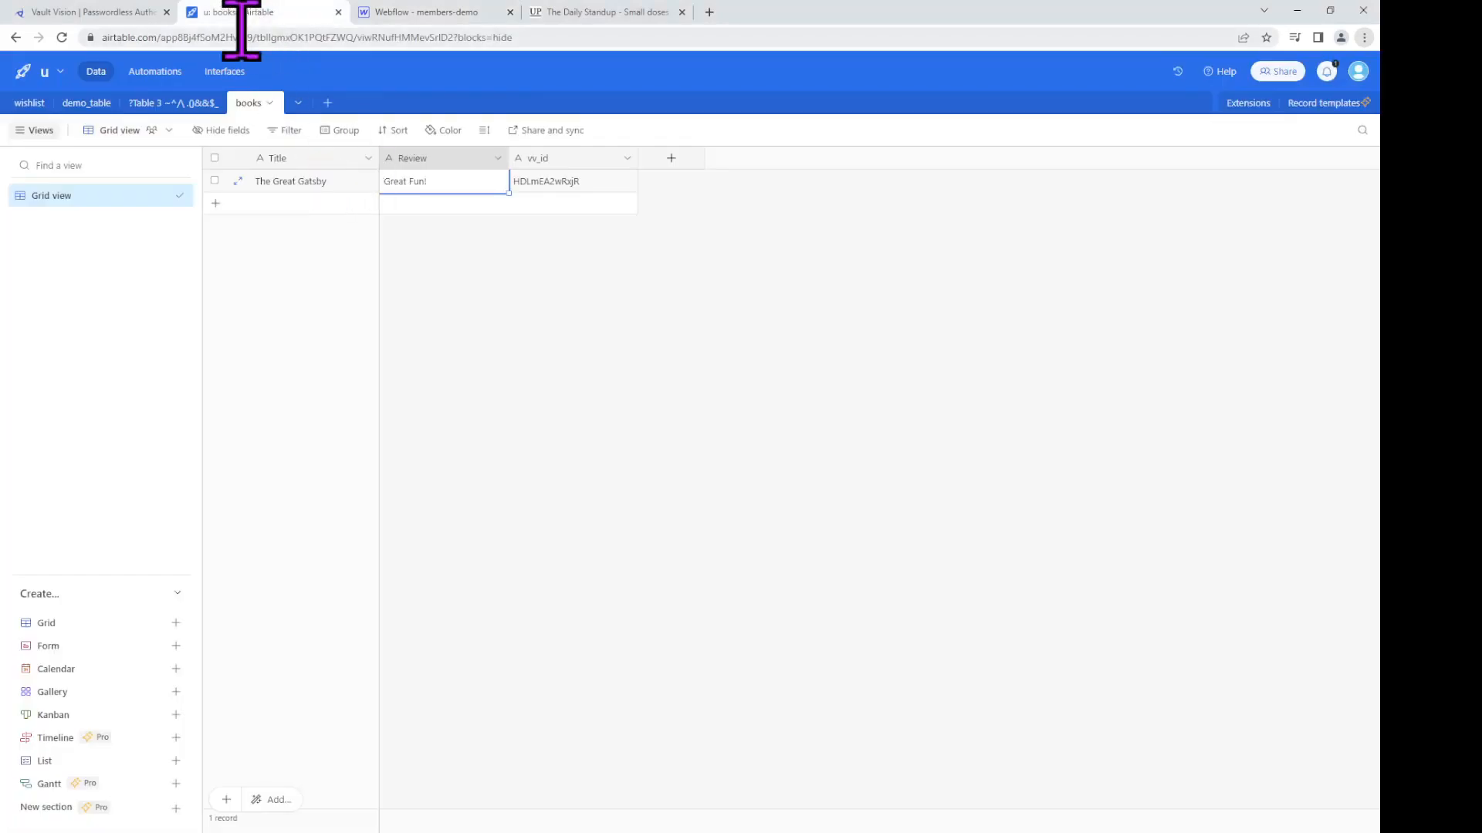
left_click(241, 37)
double_click(239, 37)
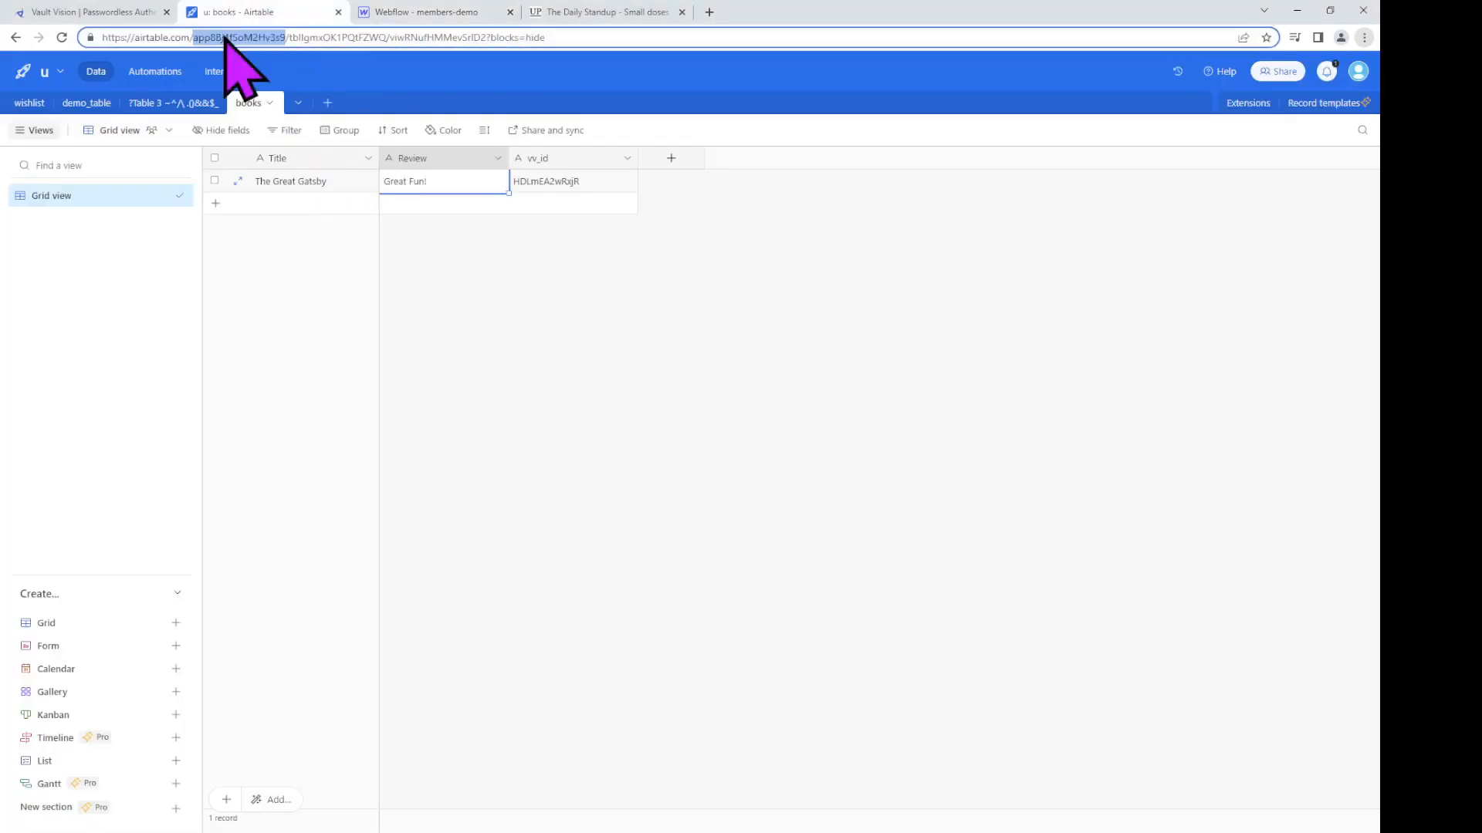
key("ctrl+c")
left_click(448, 14)
left_click(1289, 368)
key("ctrl+v")
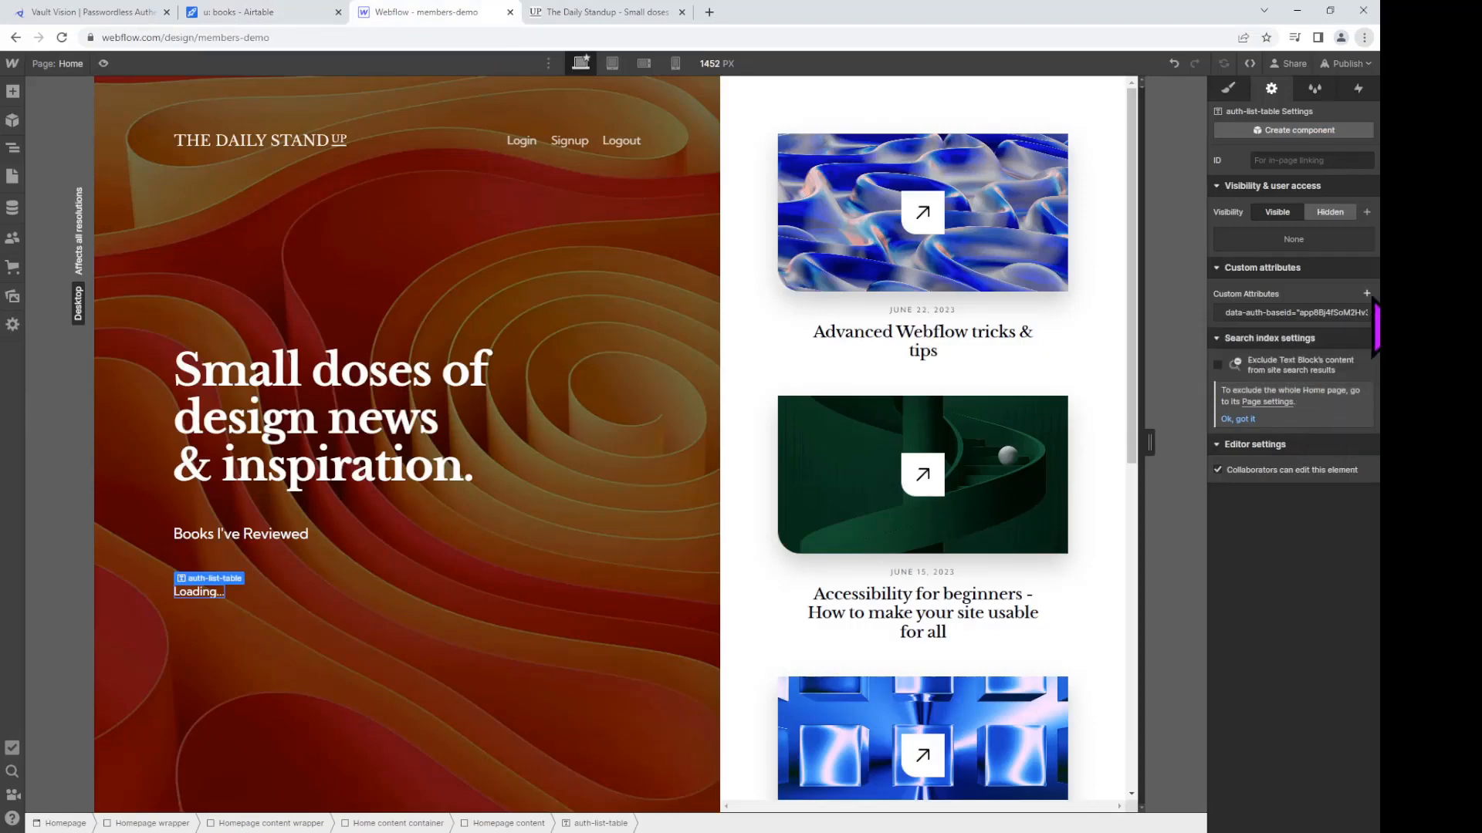
Step: Add a custom attribute data-auth-table with value 'books'
left_click(1367, 293)
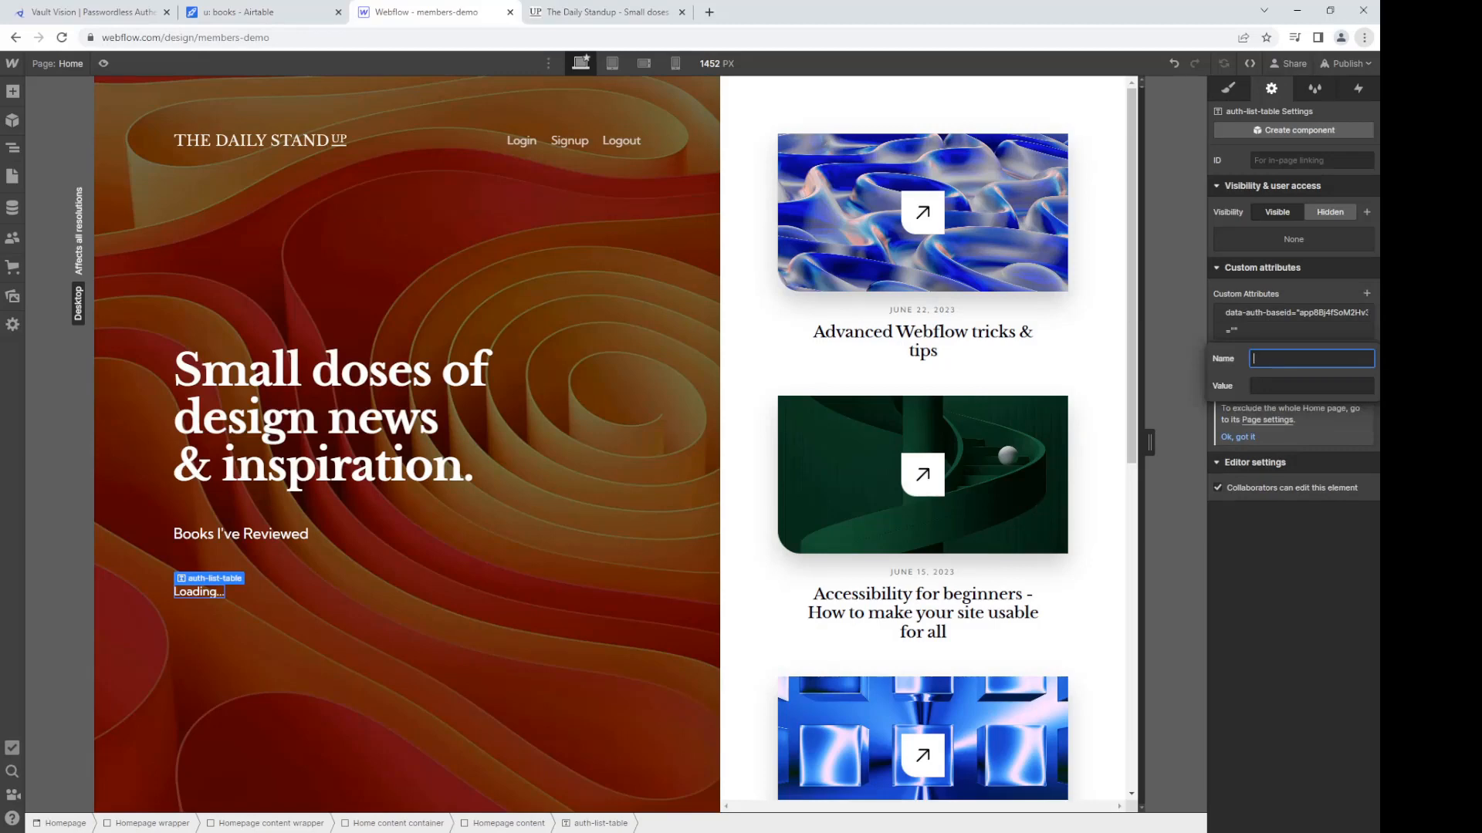
key("alt+Tab")
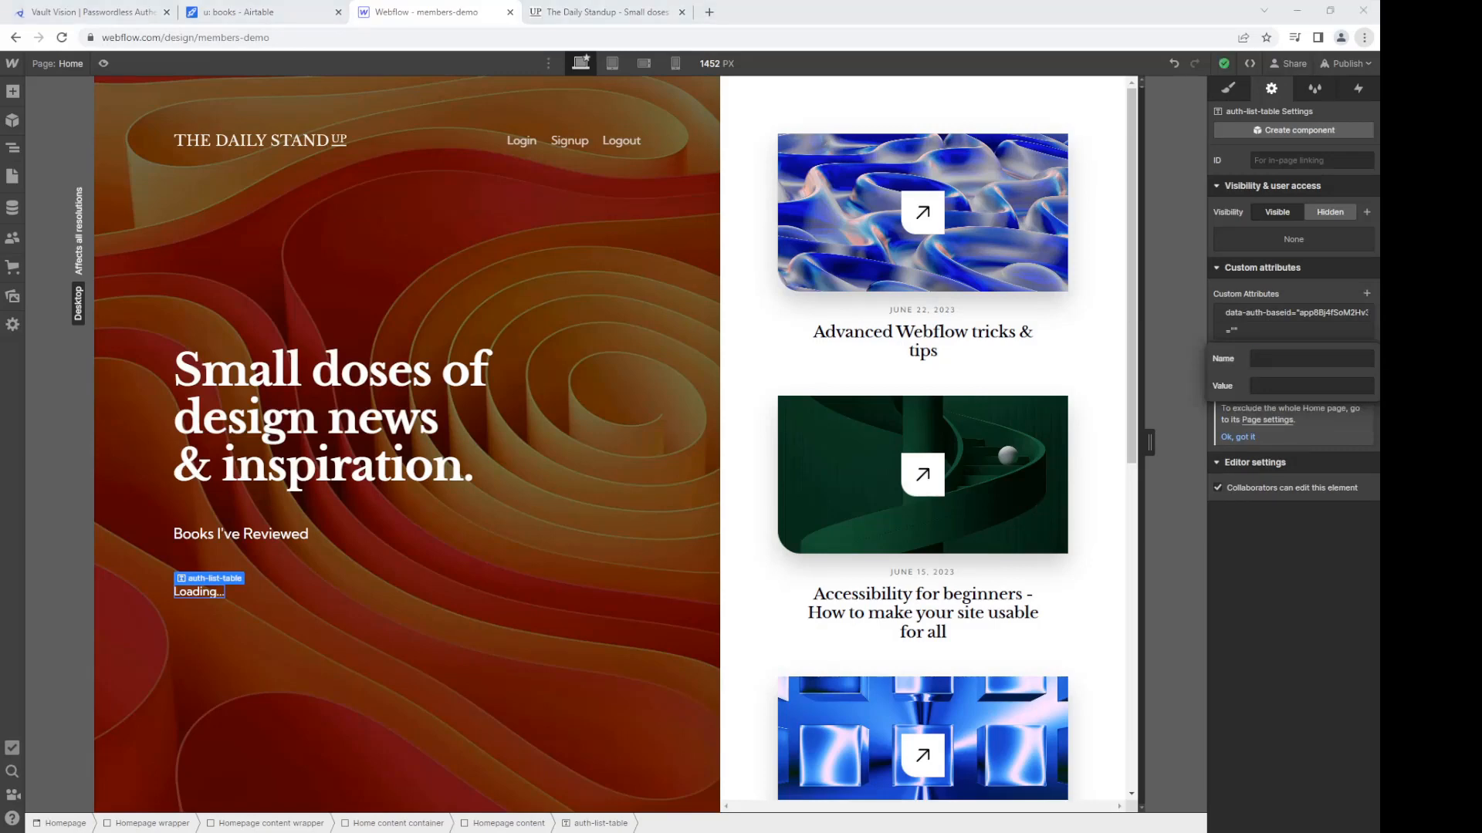
left_click(1273, 353)
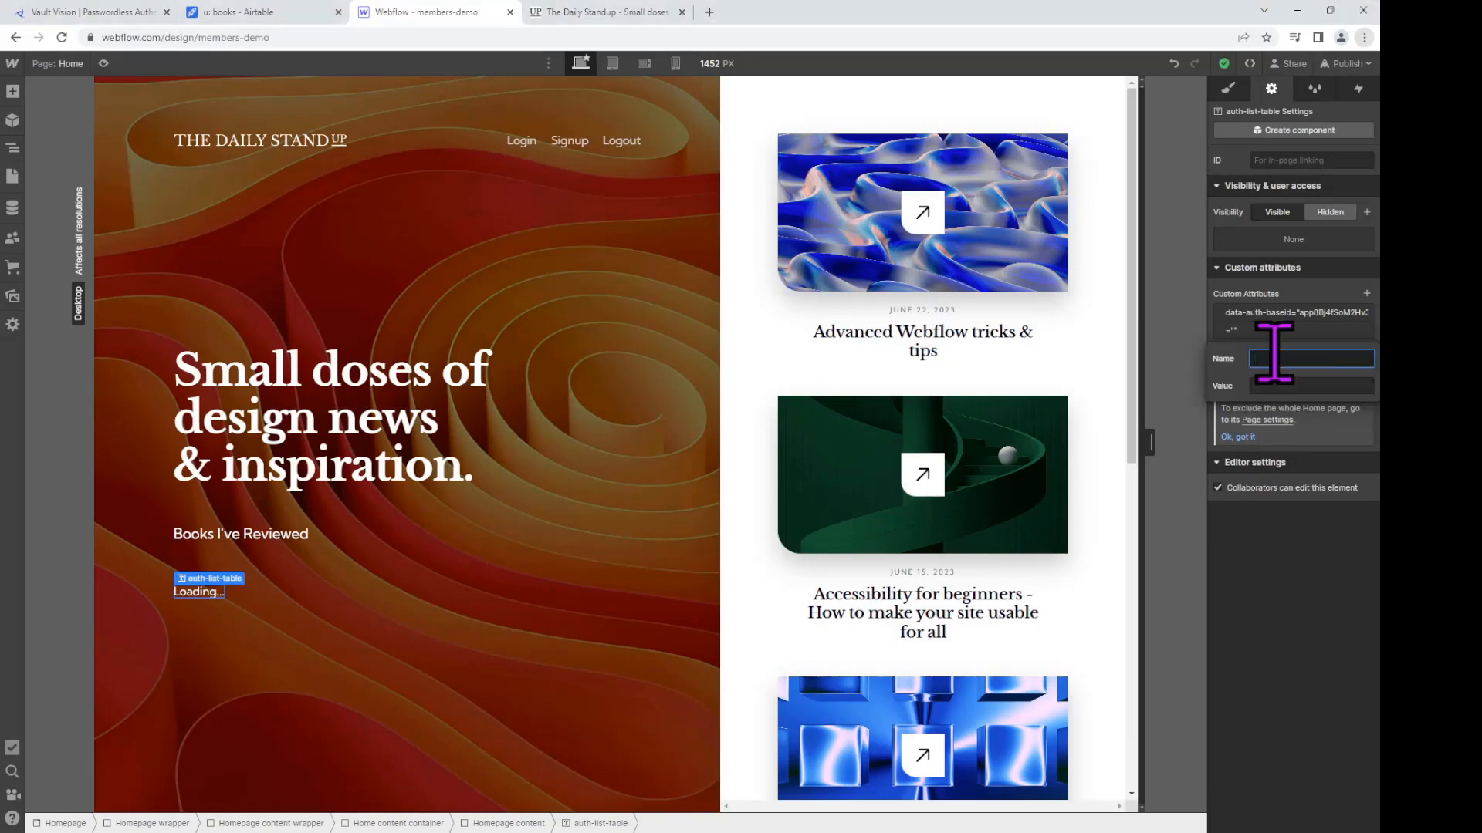
key("ctrl+v")
left_click(1305, 393)
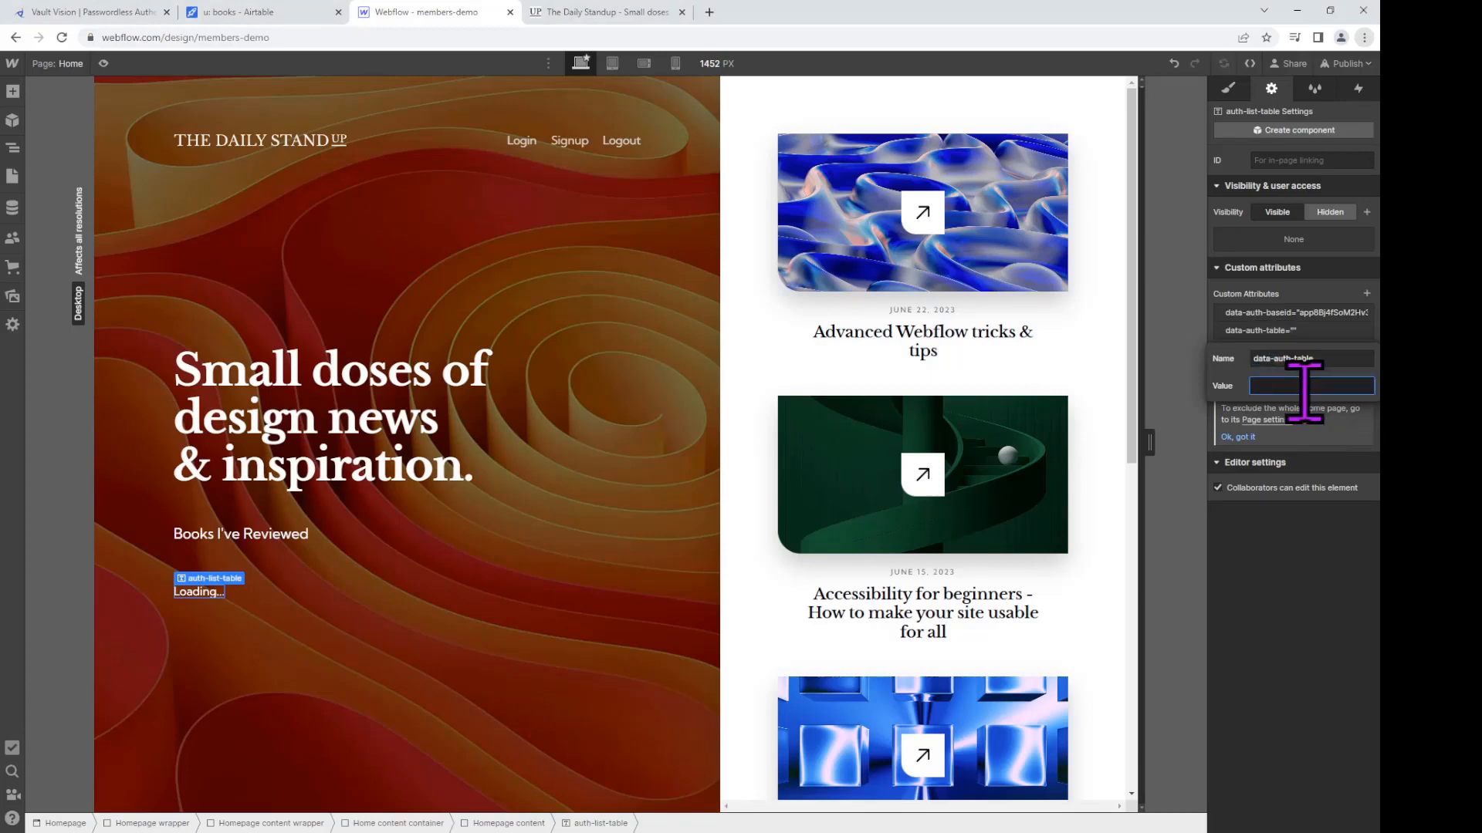
type("books")
left_click(1367, 294)
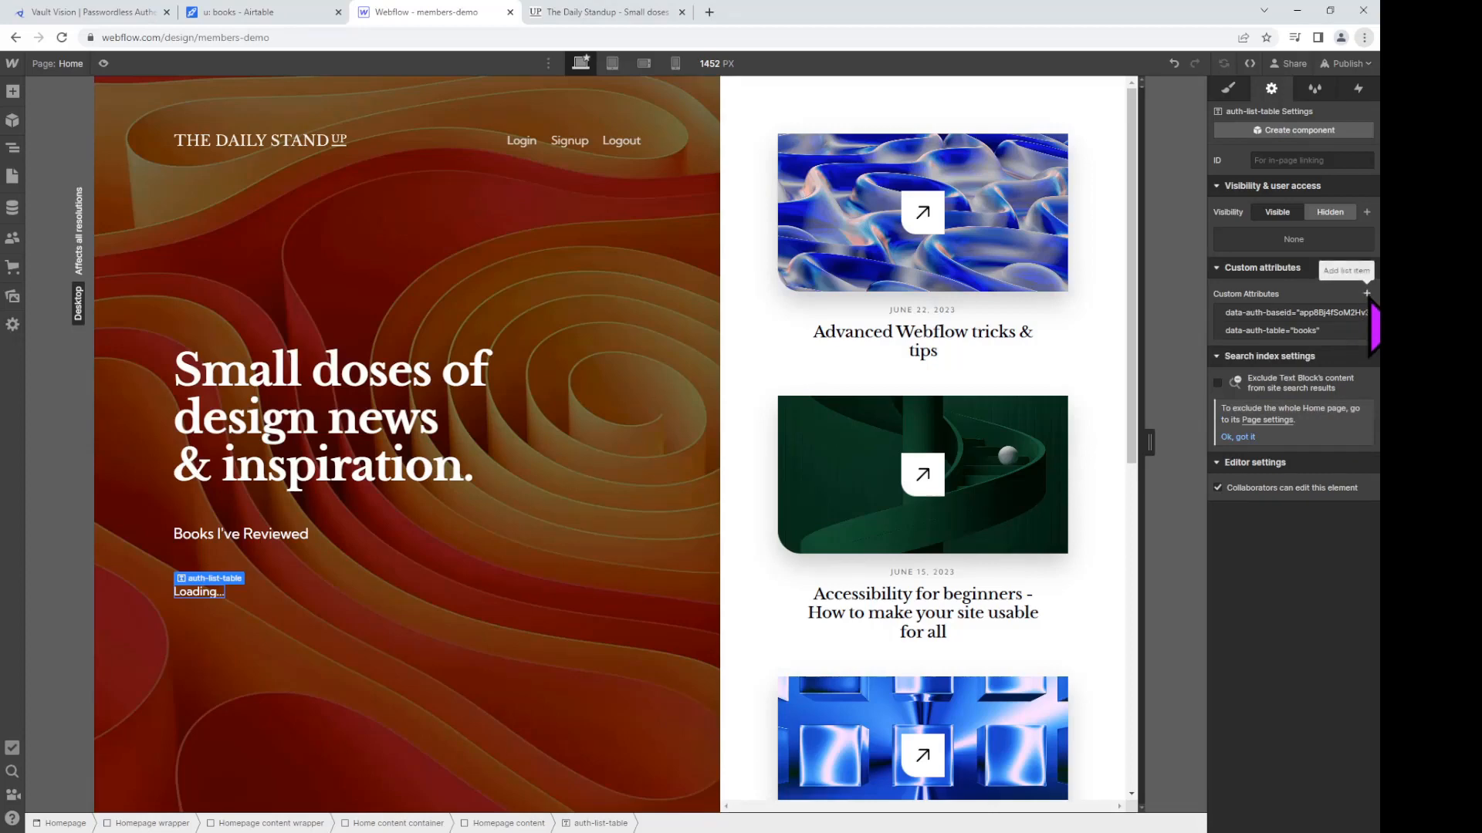
Step: Add a custom attribute data-auth-table-field with value 'Title'
left_click(1367, 294)
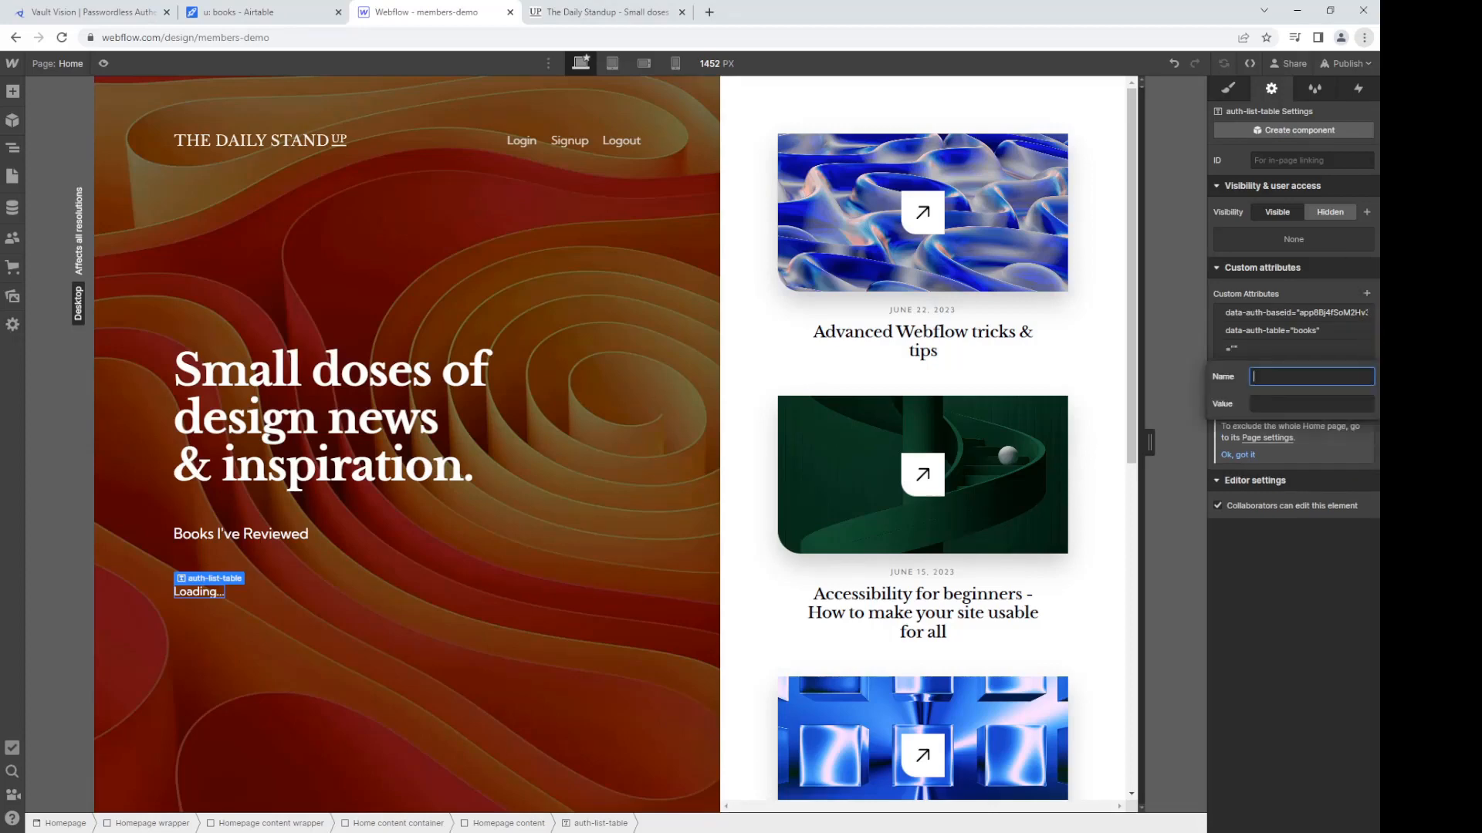
key("alt+Tab")
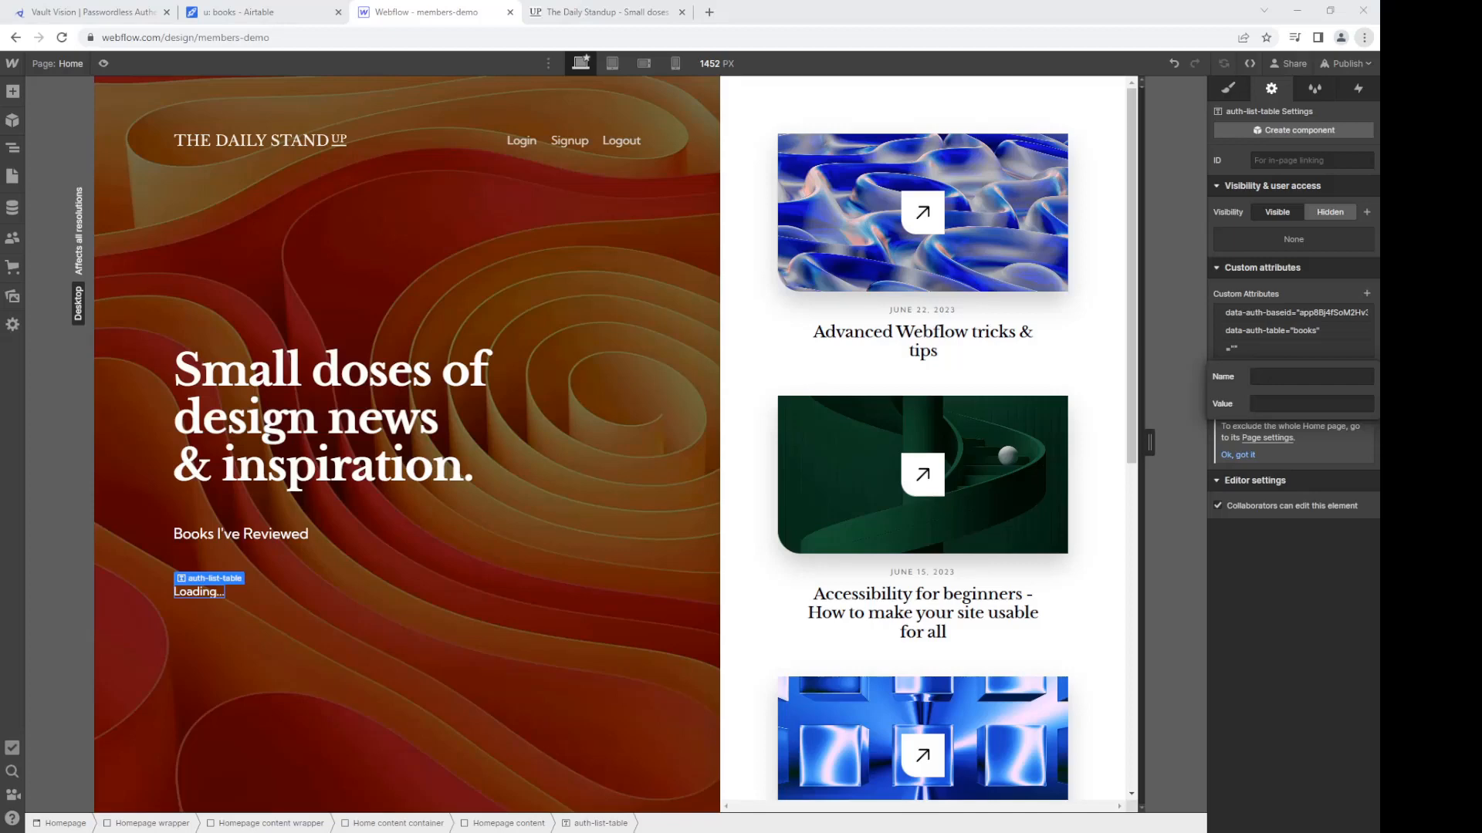
left_click(1285, 369)
key("ctrl+v")
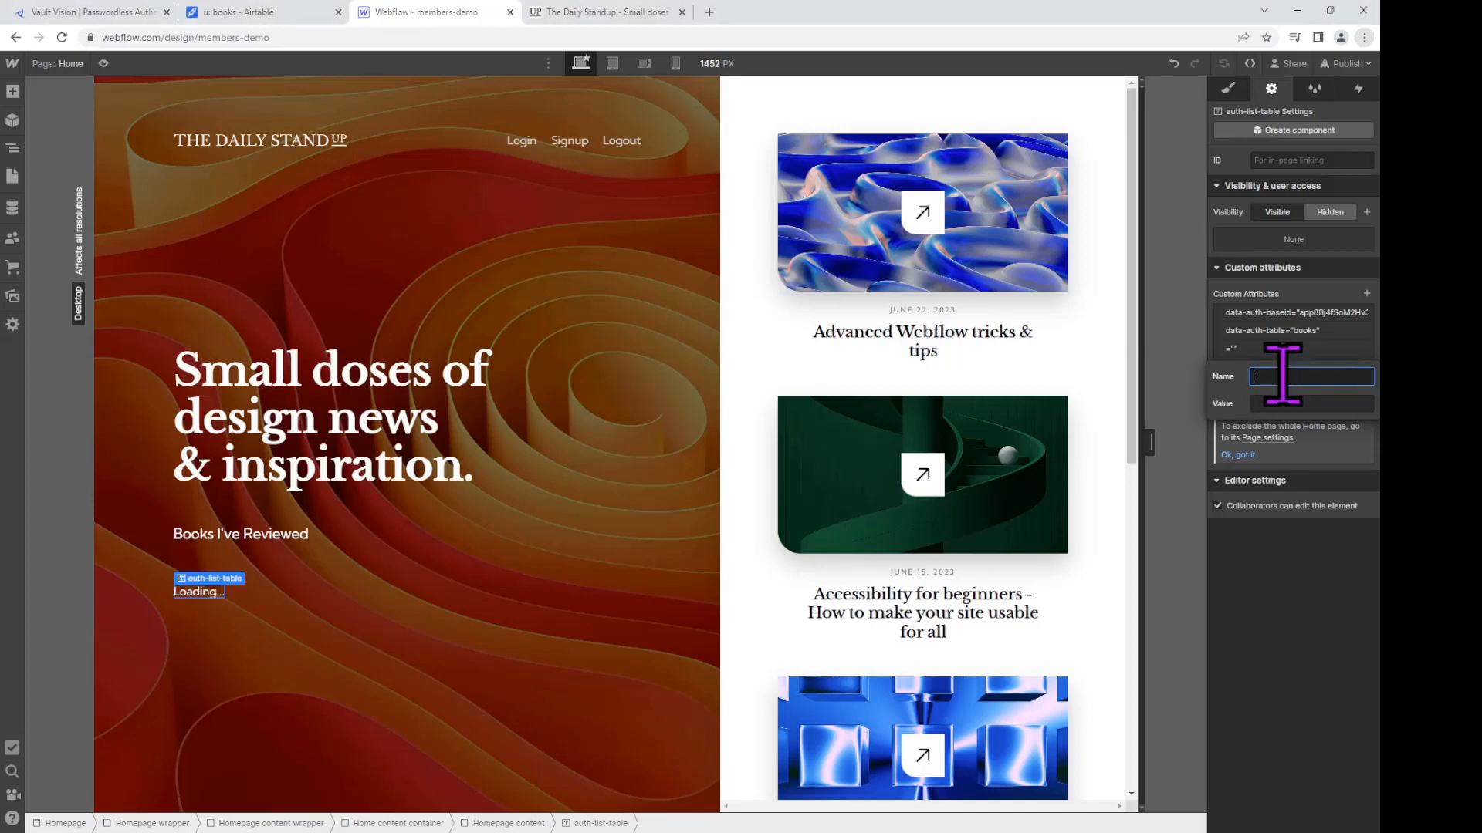
left_click(1297, 403)
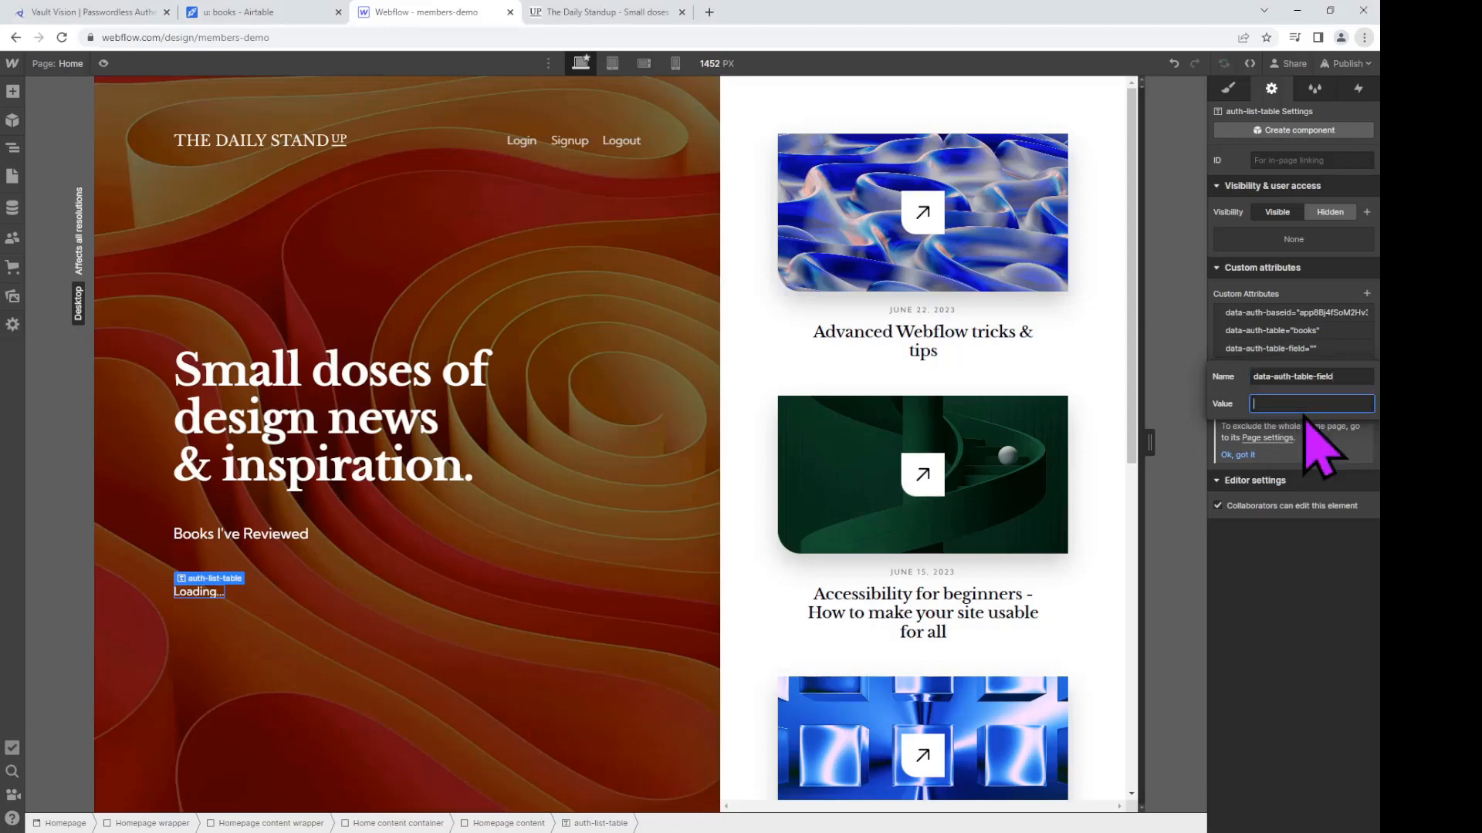
type("Title")
left_click(1366, 294)
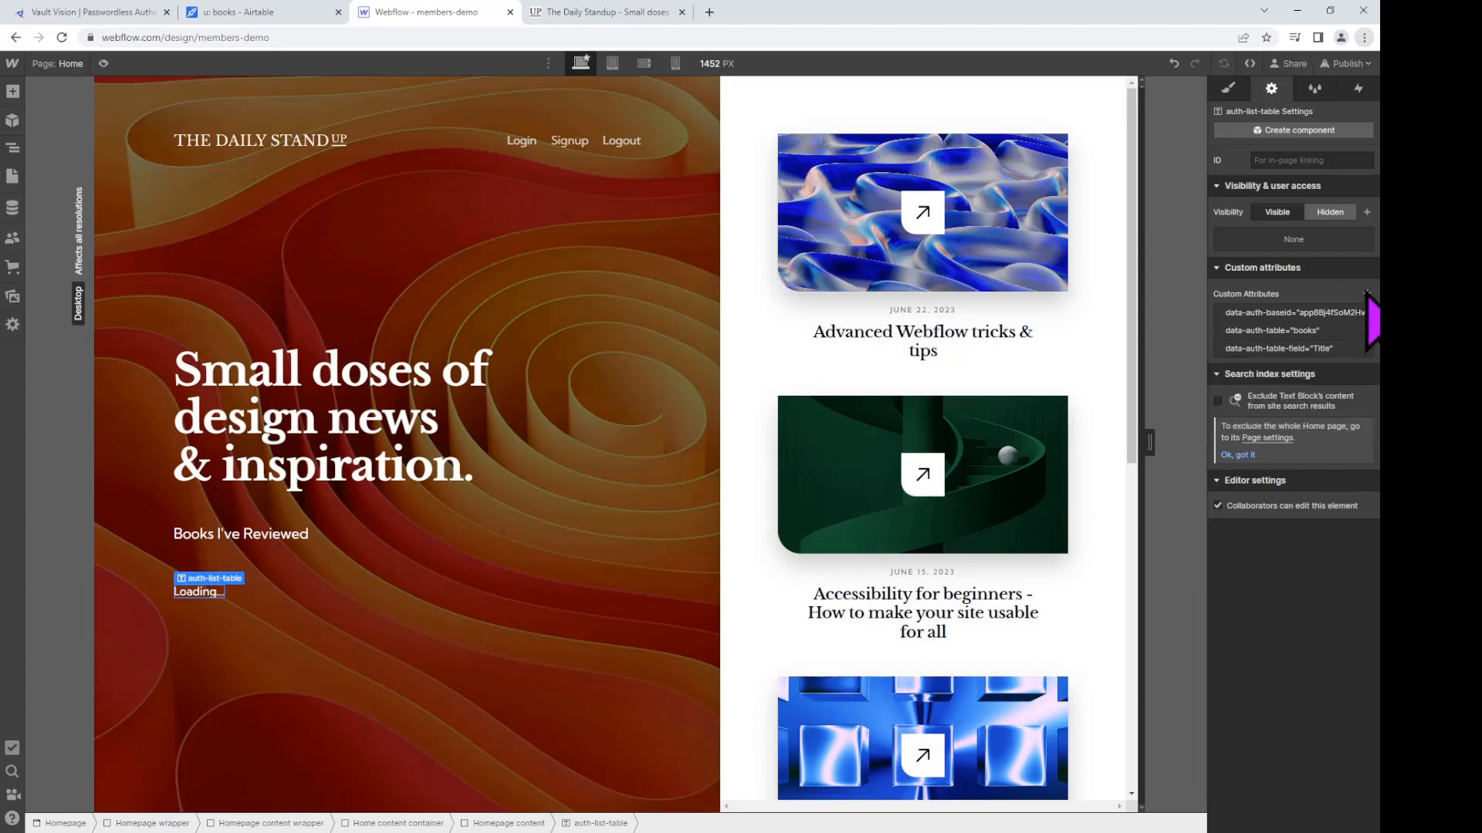
Step: Add a data-auth-table-templatestring custom attribute with the value ${field}
left_click(1367, 293)
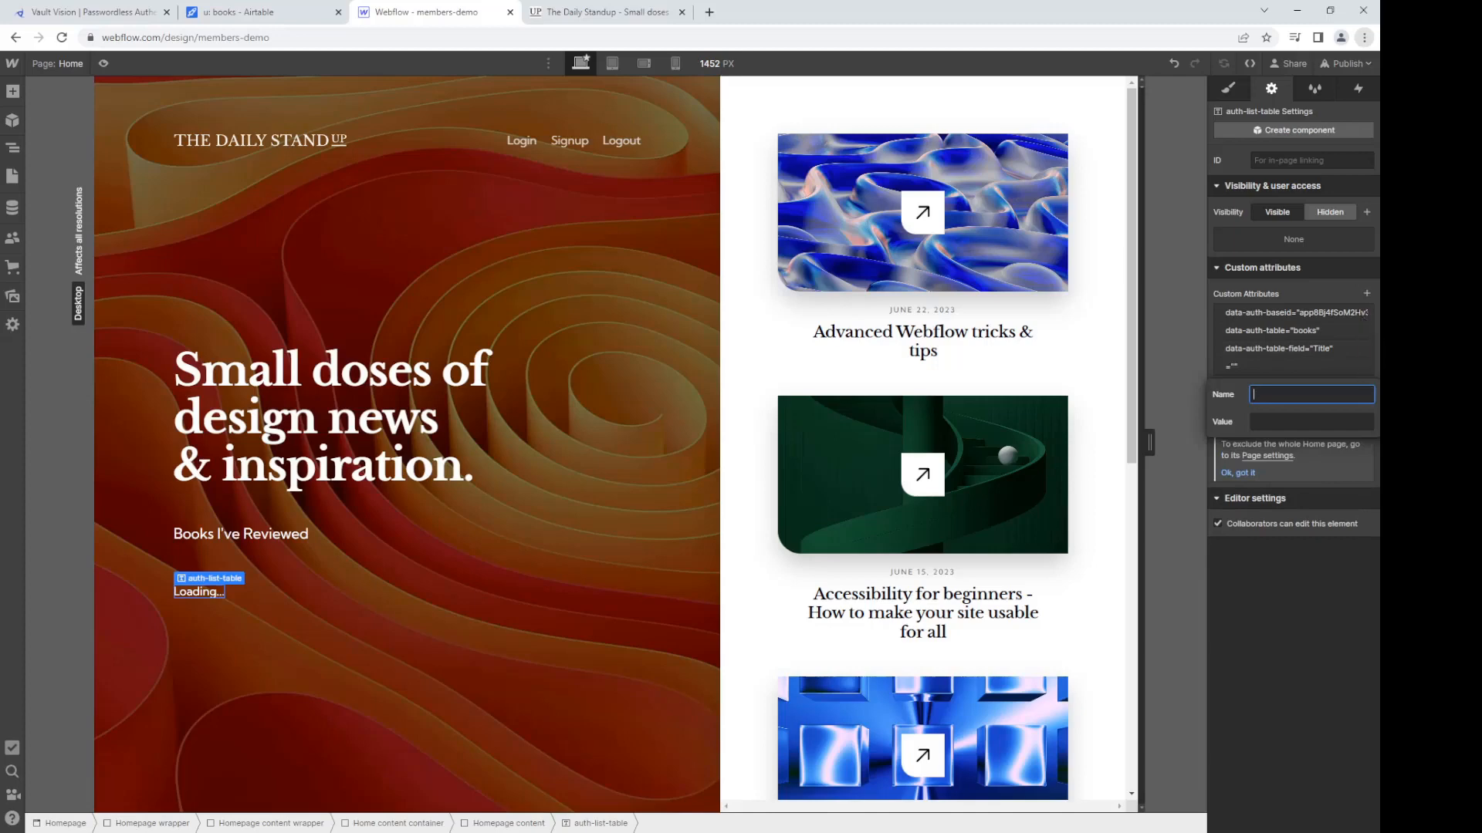
key("alt+Tab")
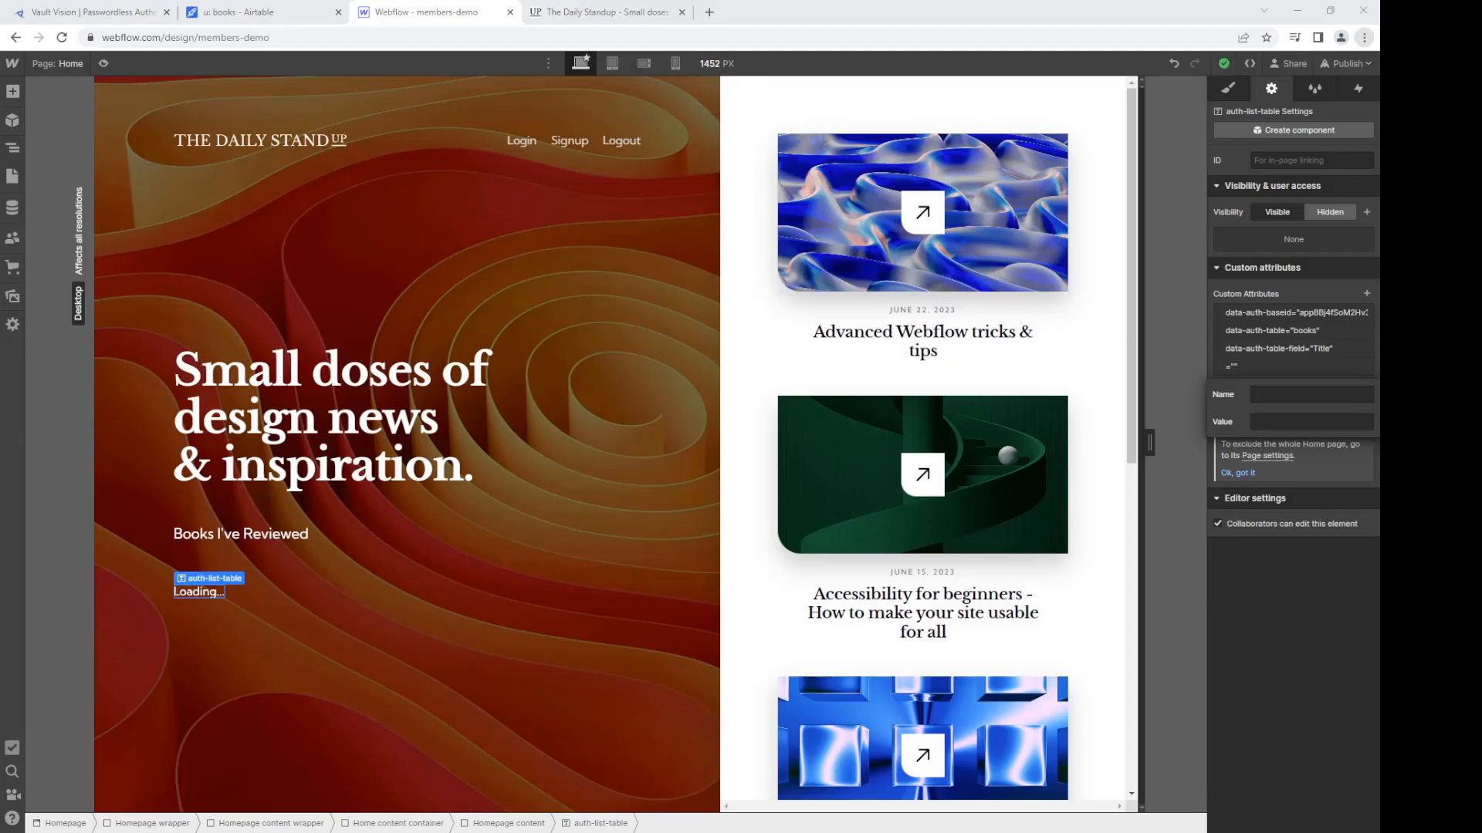
left_click(1303, 394)
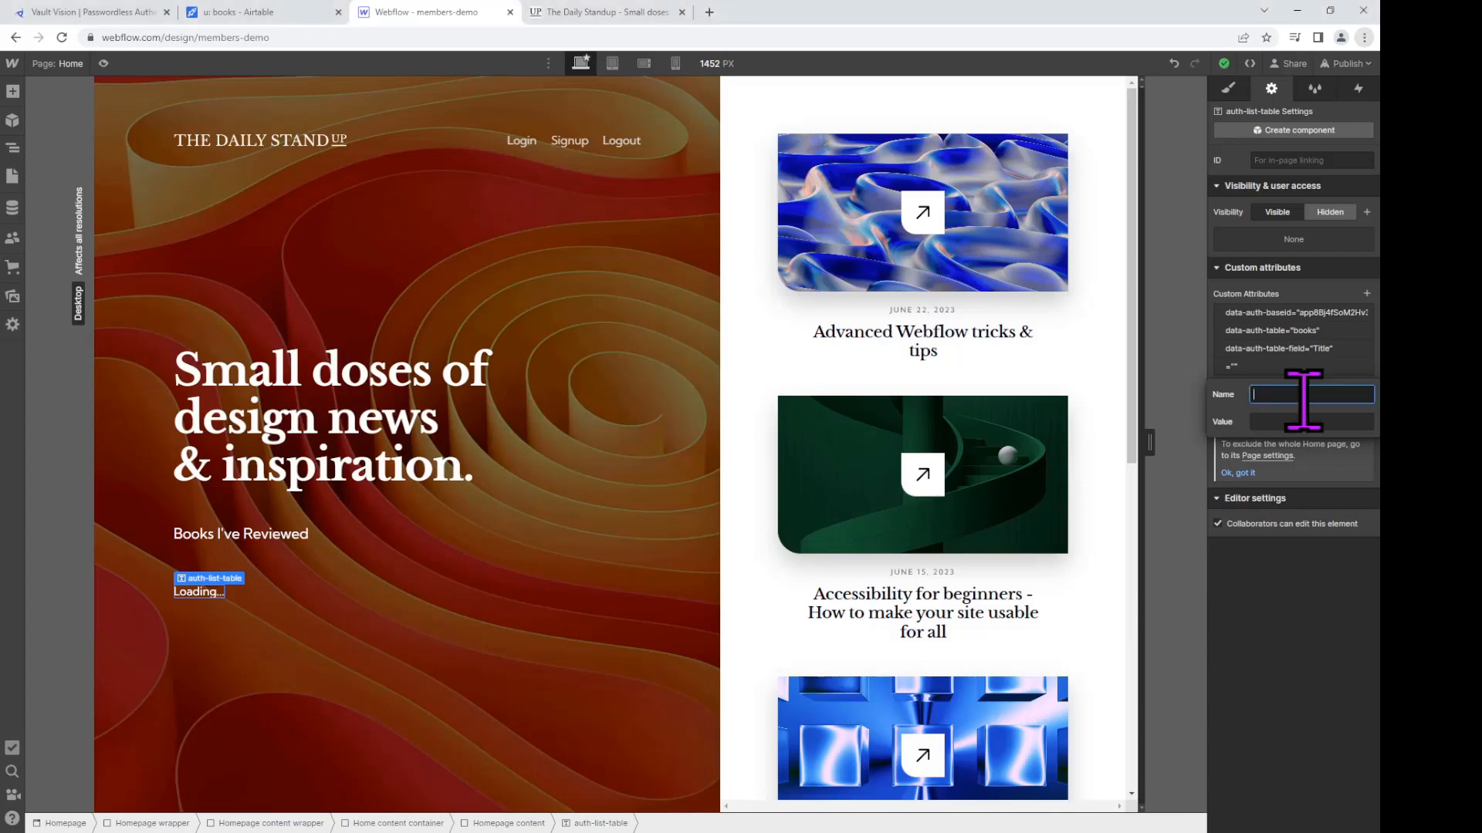
key("ctrl+v")
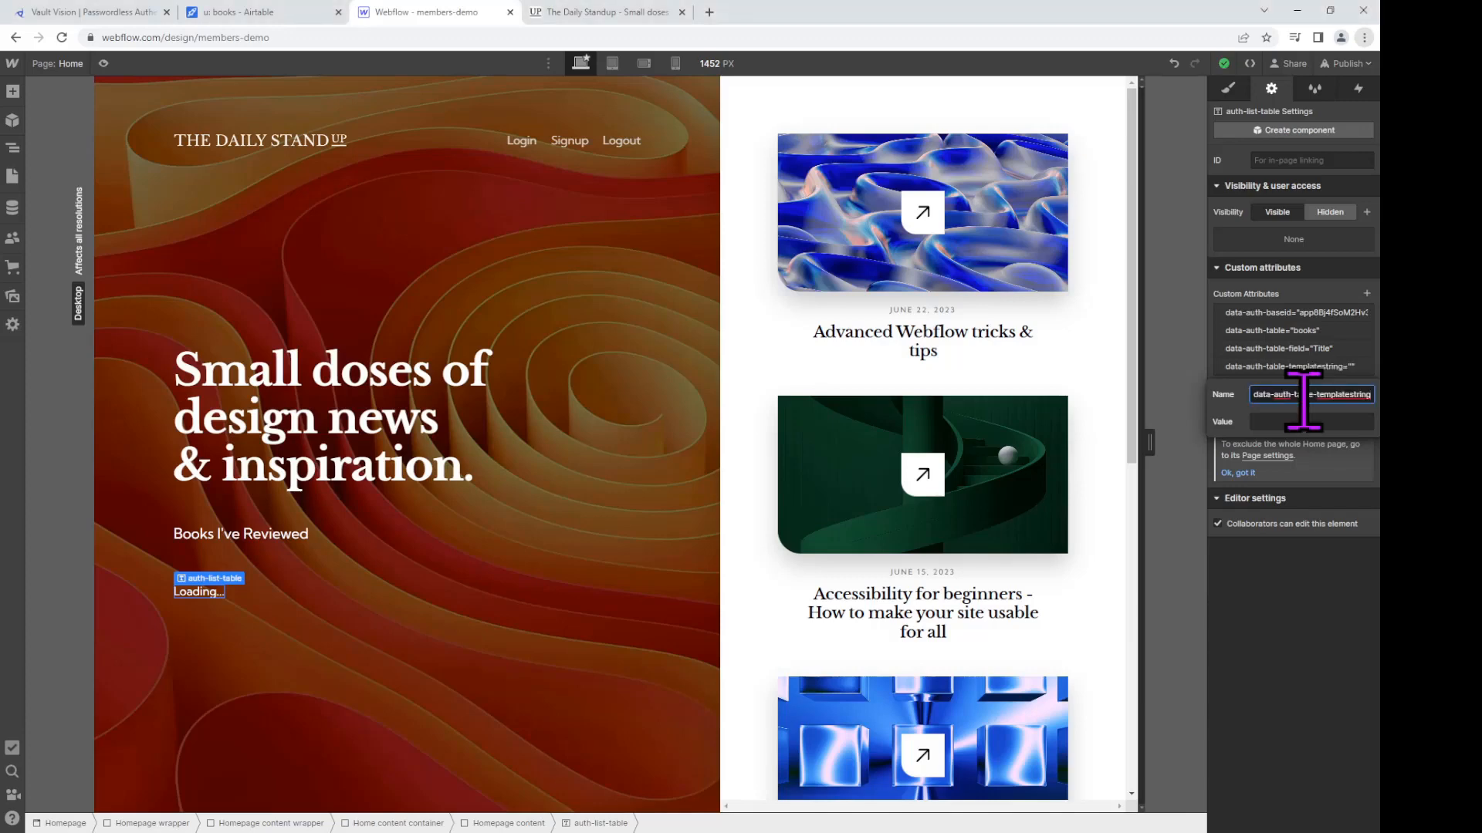
left_click(1263, 419)
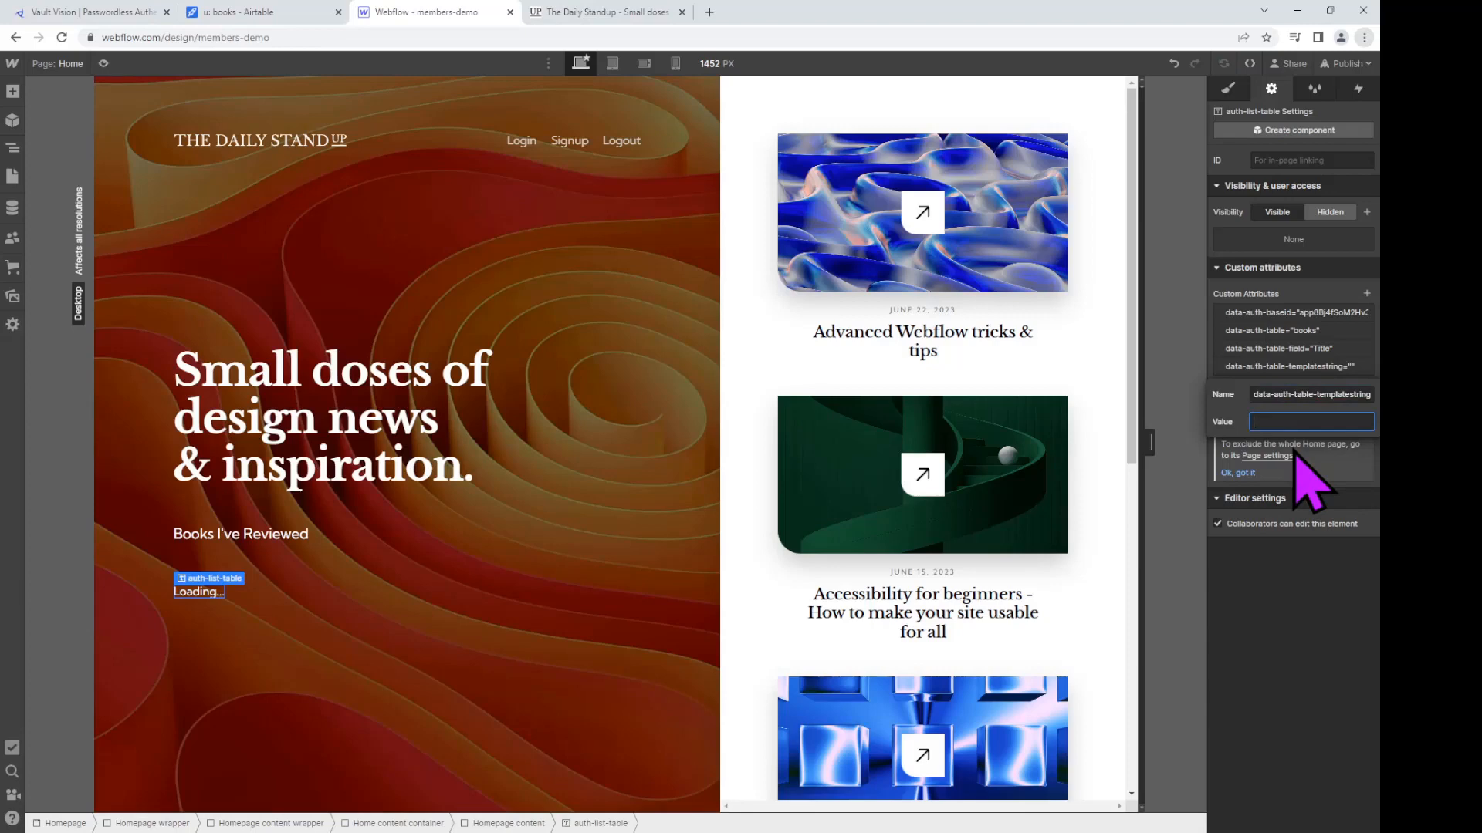
type("The book")
key("BackSpace")
key("BackSpace")
key("BackSpace")
key("BackSpace")
key("BackSpace")
type("$")
left_click(1341, 596)
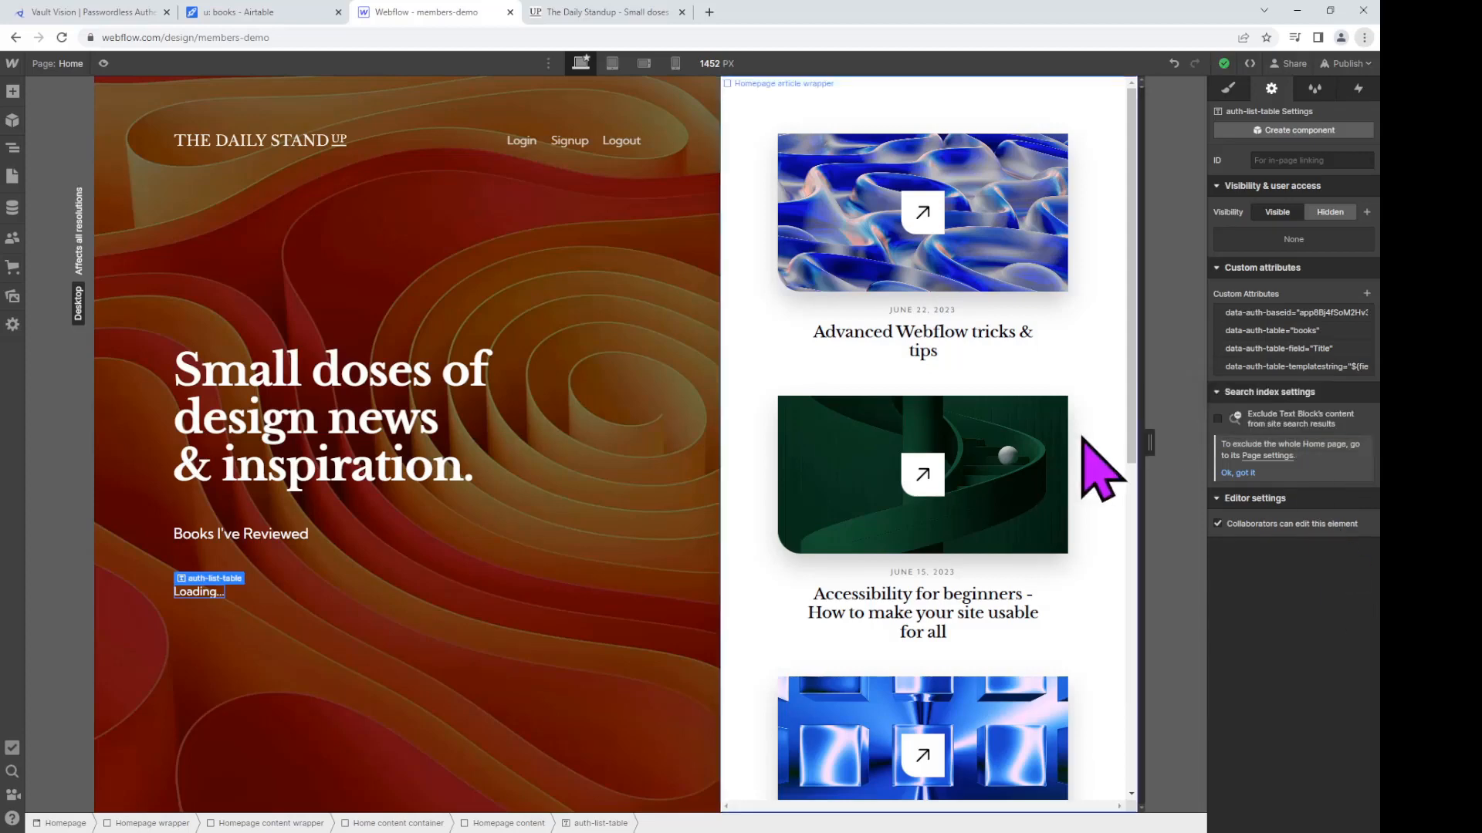
Step: Publish to the members-demo staging domain and reload the live homepage to see the Loading... placeholder
left_click(1356, 66)
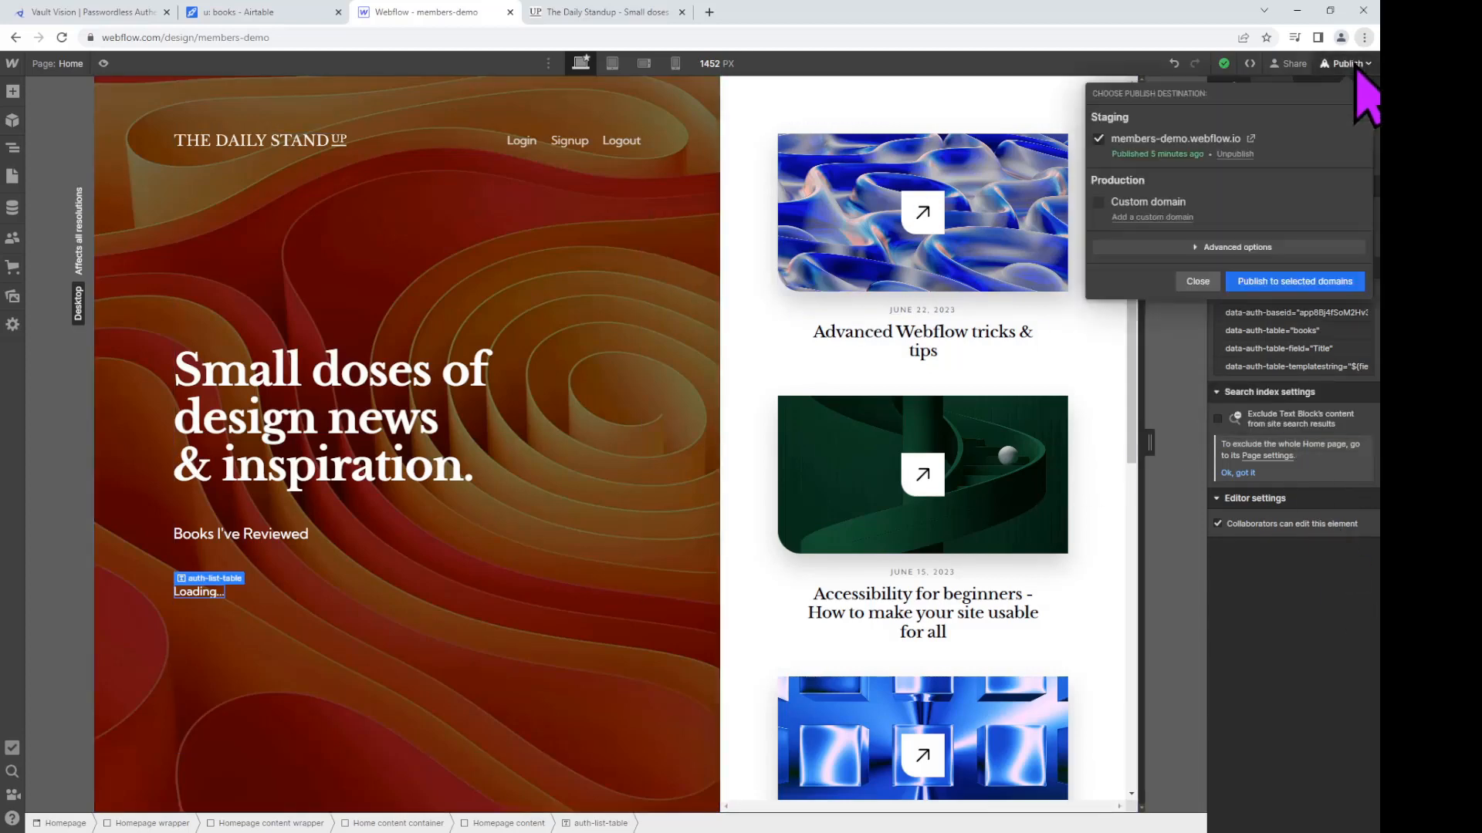
left_click(1295, 283)
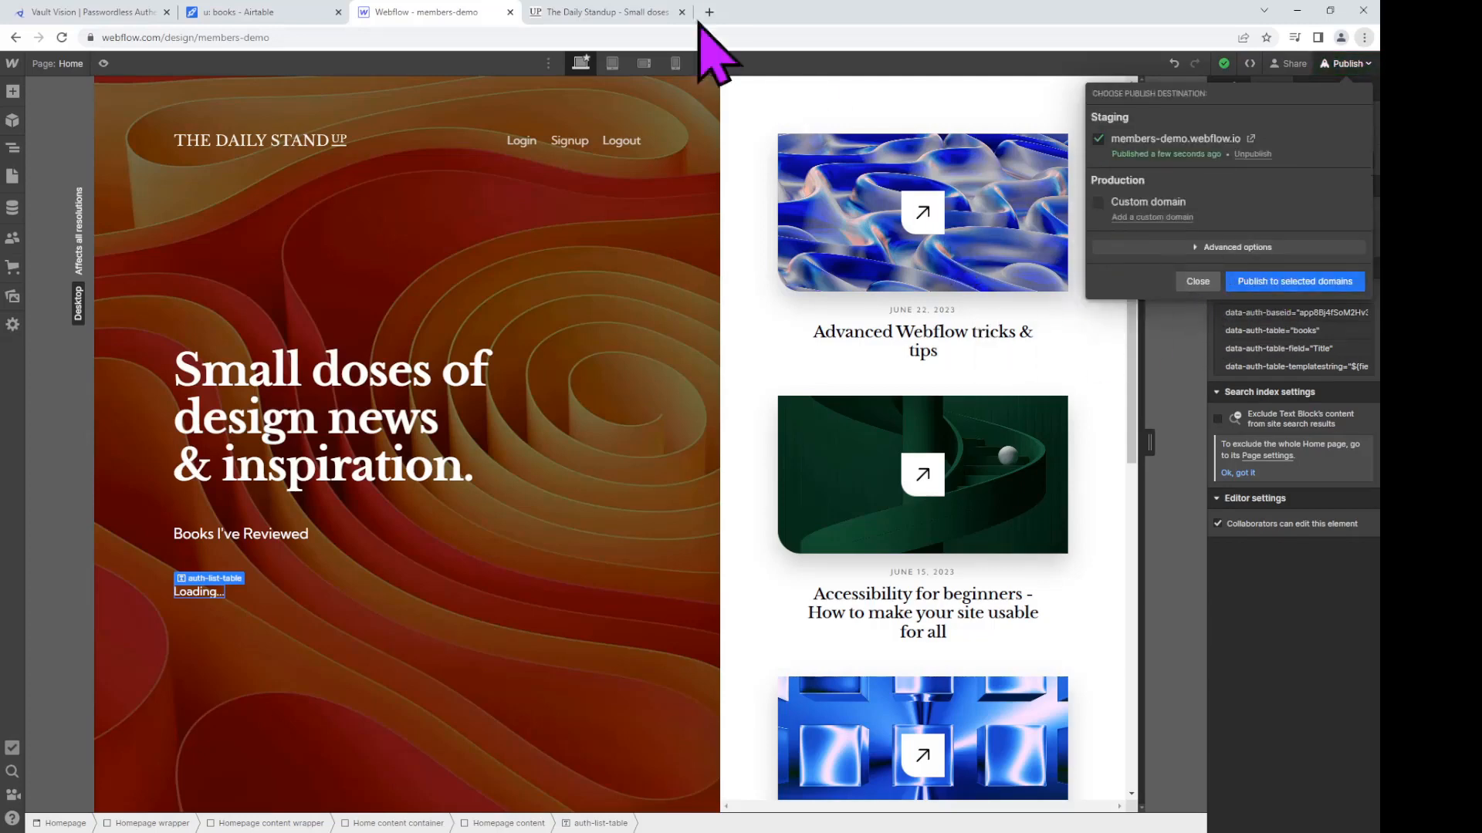
left_click(652, 11)
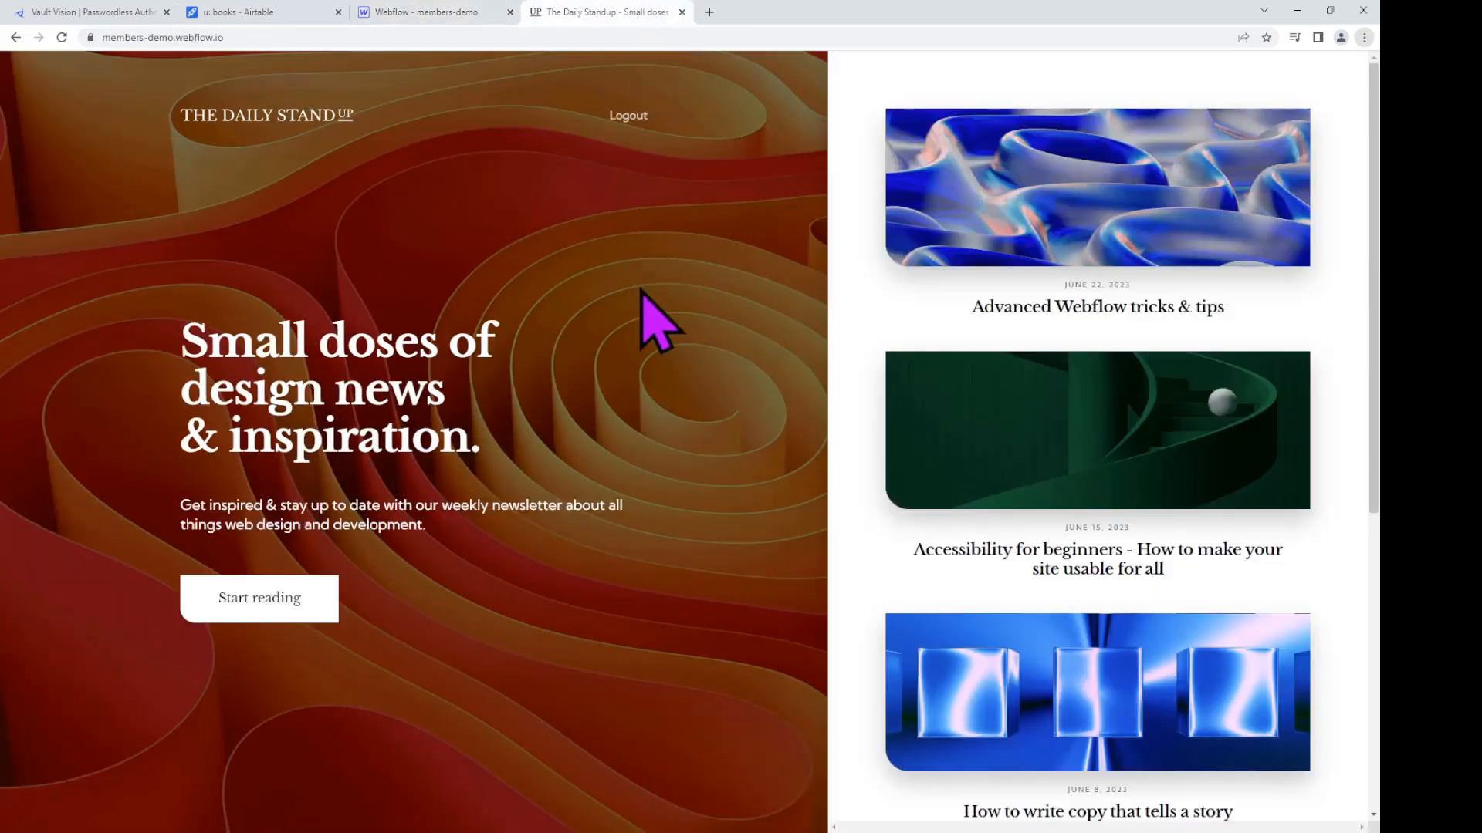
key("ctrl+r")
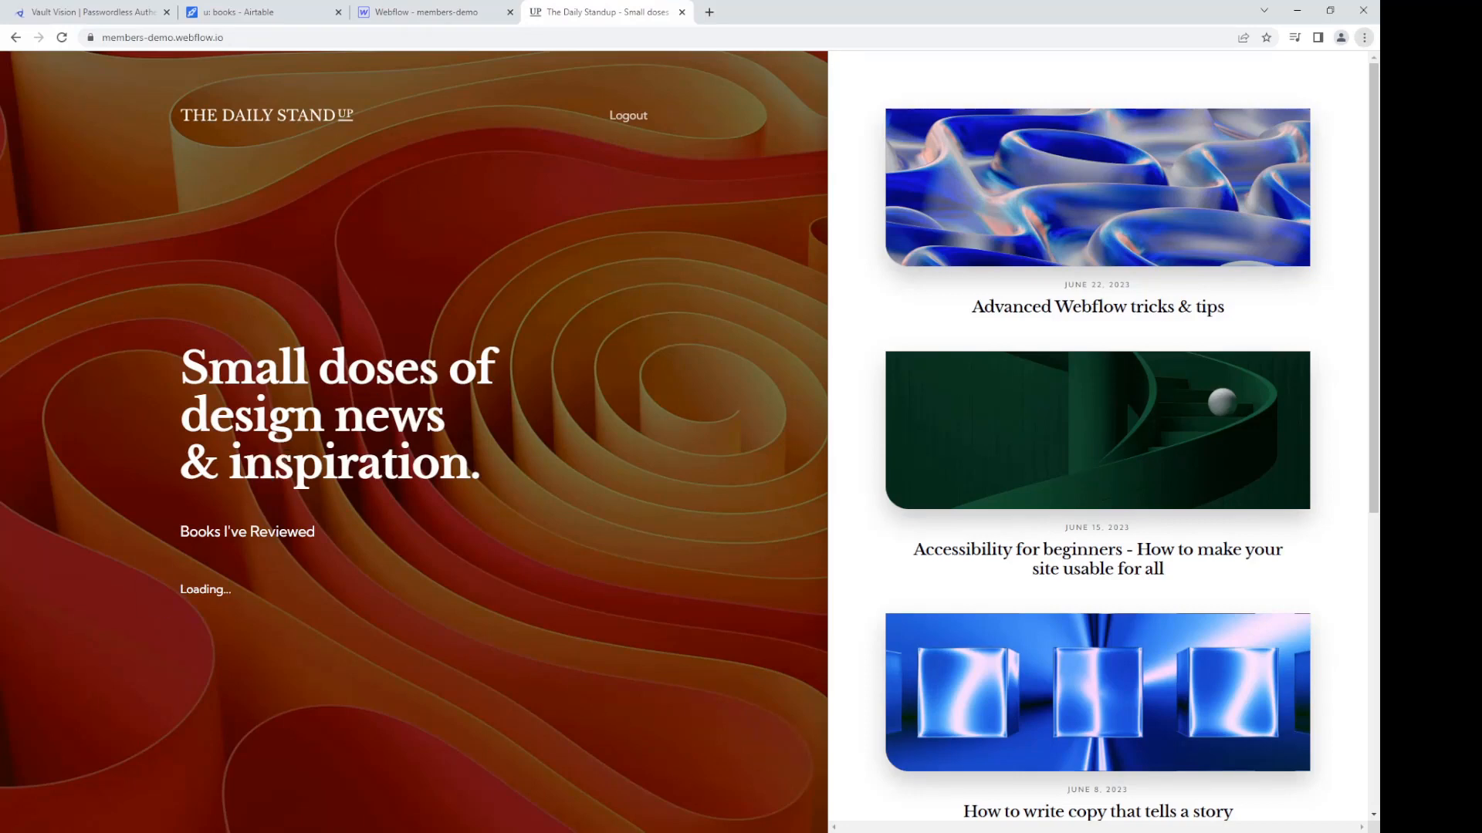
key("ctrl+shift+Tab")
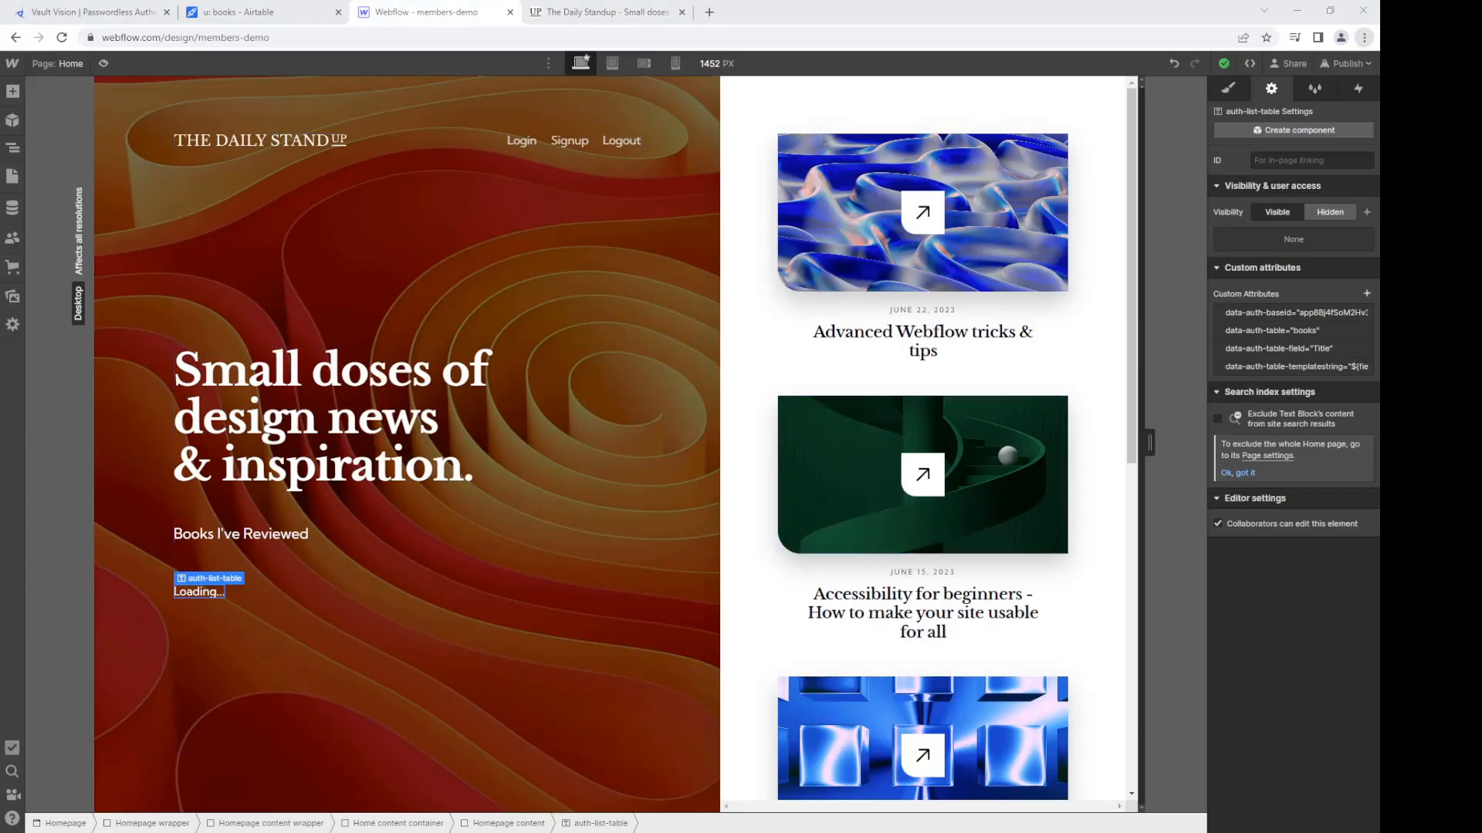
Step: Add a data-auth-table-cache custom attribute with value 'page'
left_click(1367, 294)
type("data-auth-table-cache")
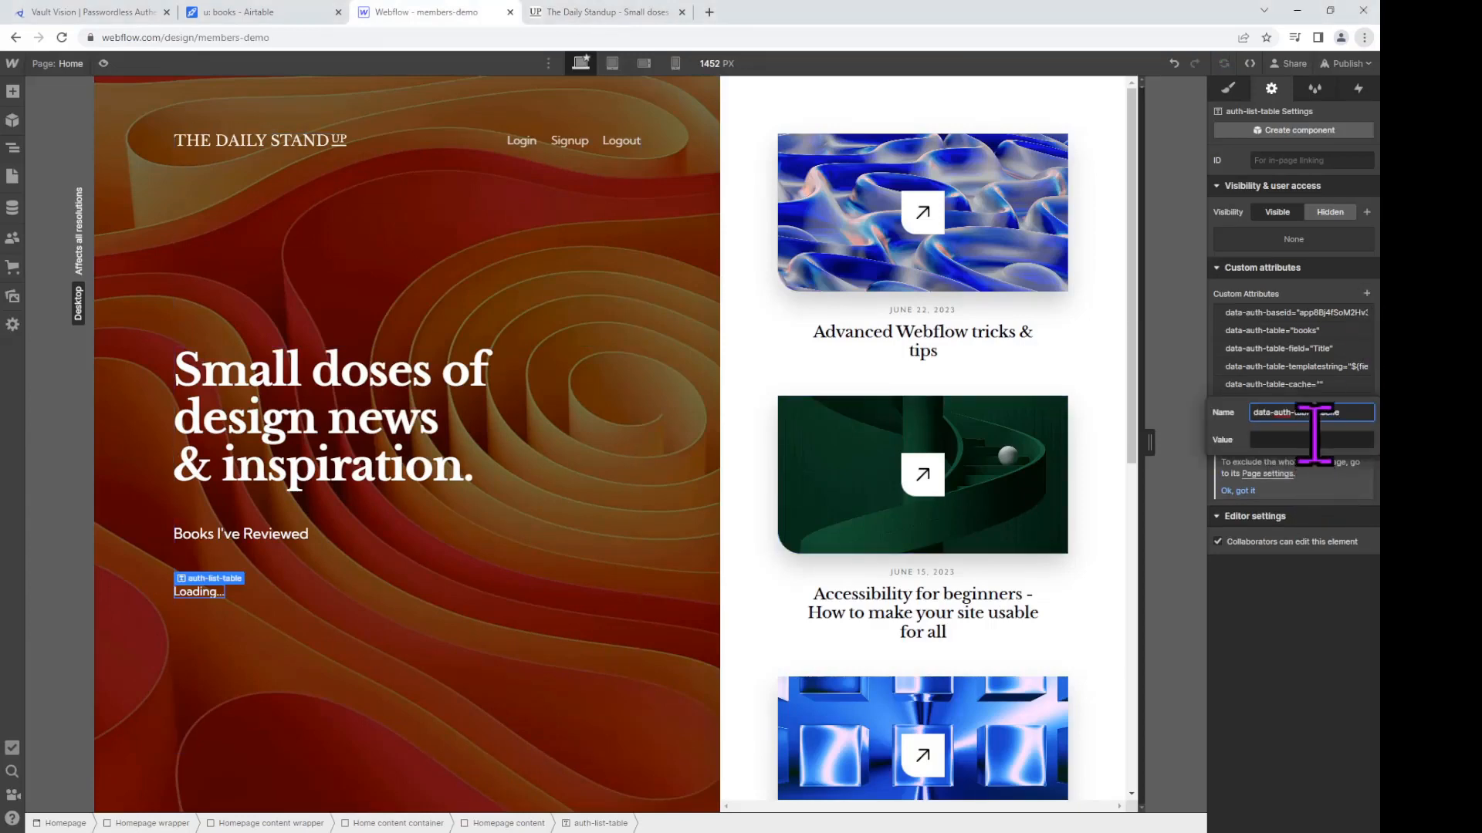
left_click(1315, 438)
type("page")
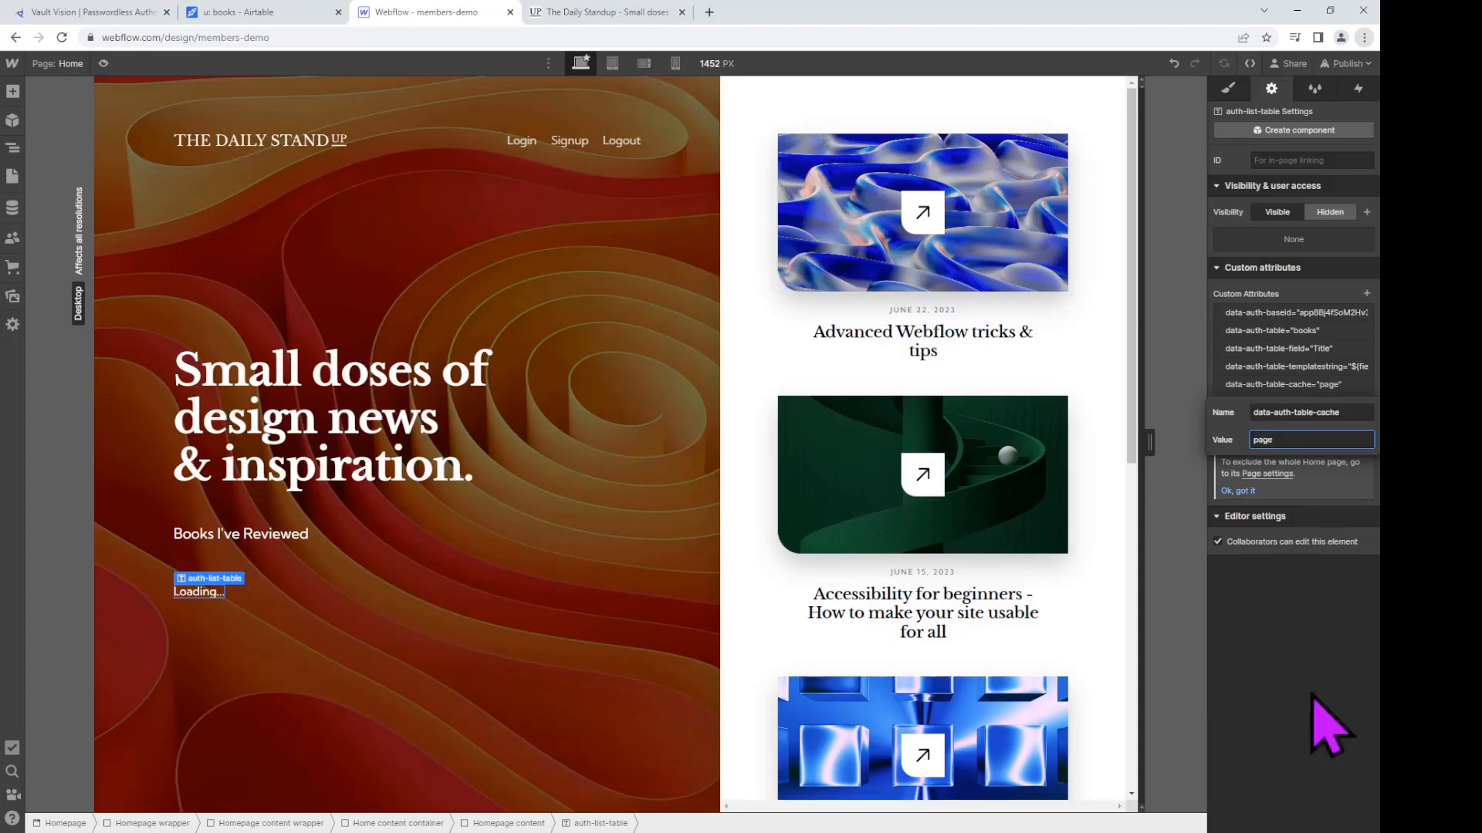
left_click(1323, 721)
Step: Republish the site and view the live homepage now listing The Great Gatsby
left_click(1351, 65)
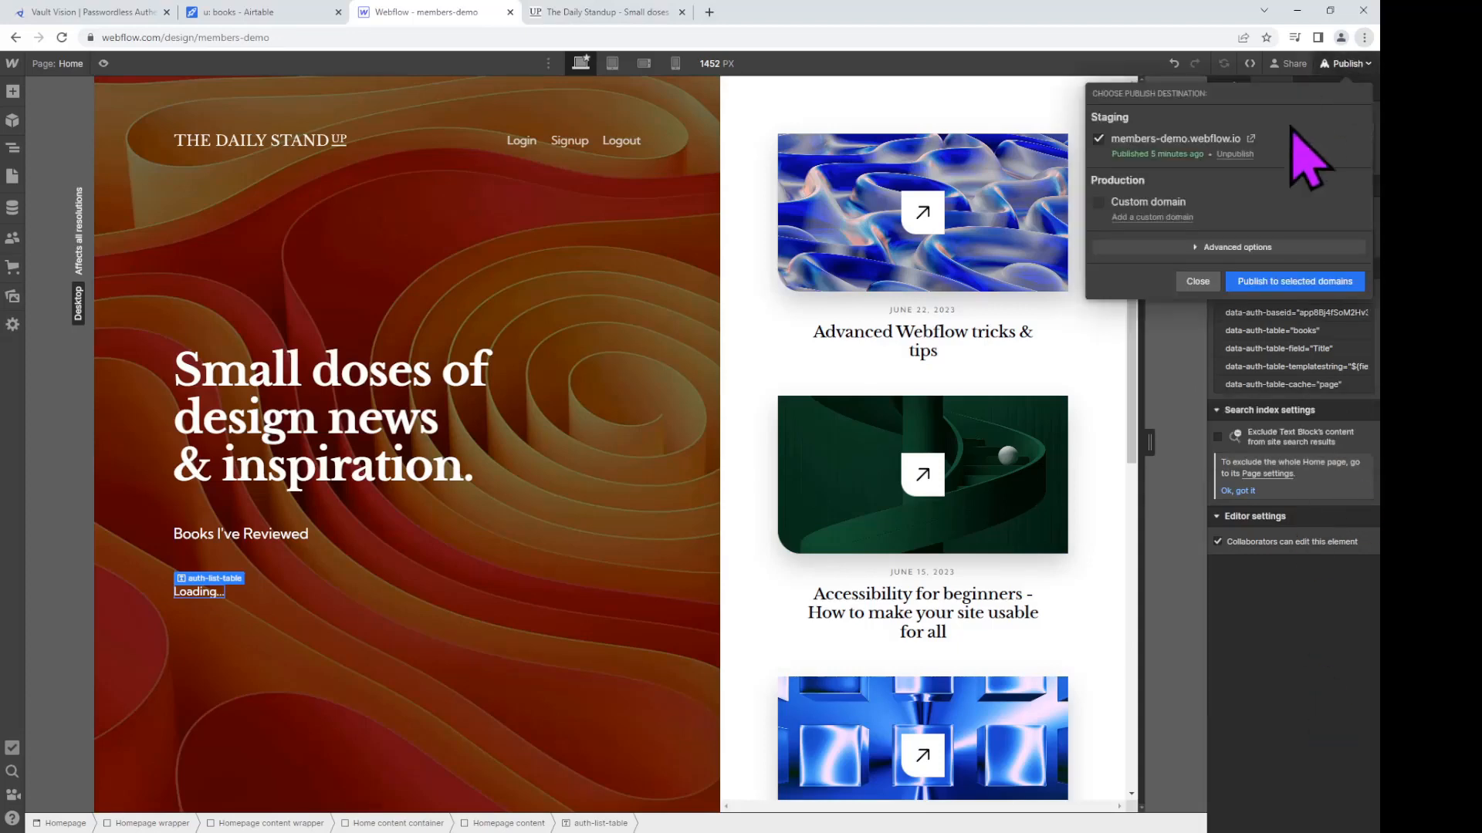
left_click(1300, 282)
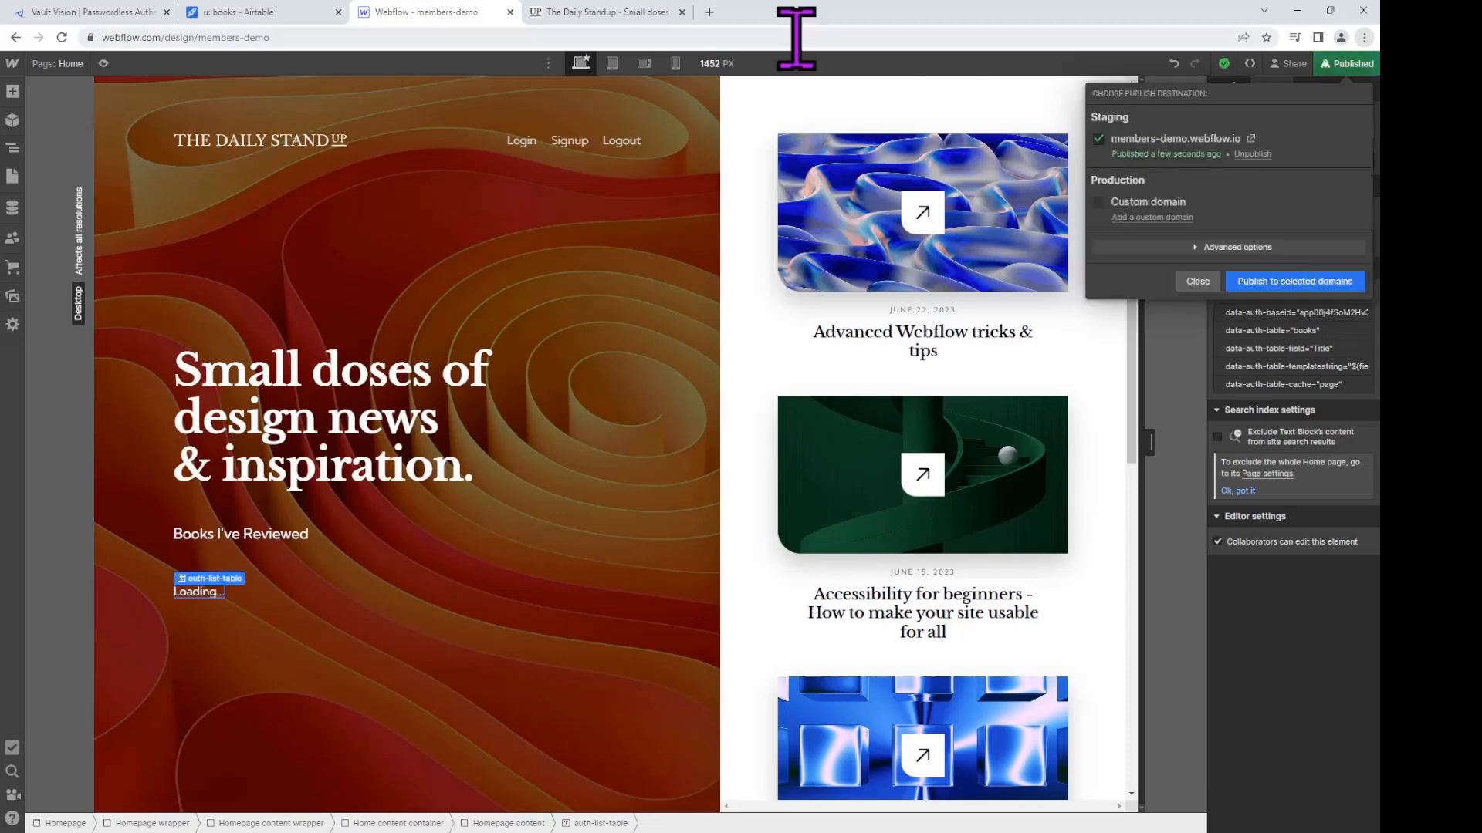
left_click(643, 21)
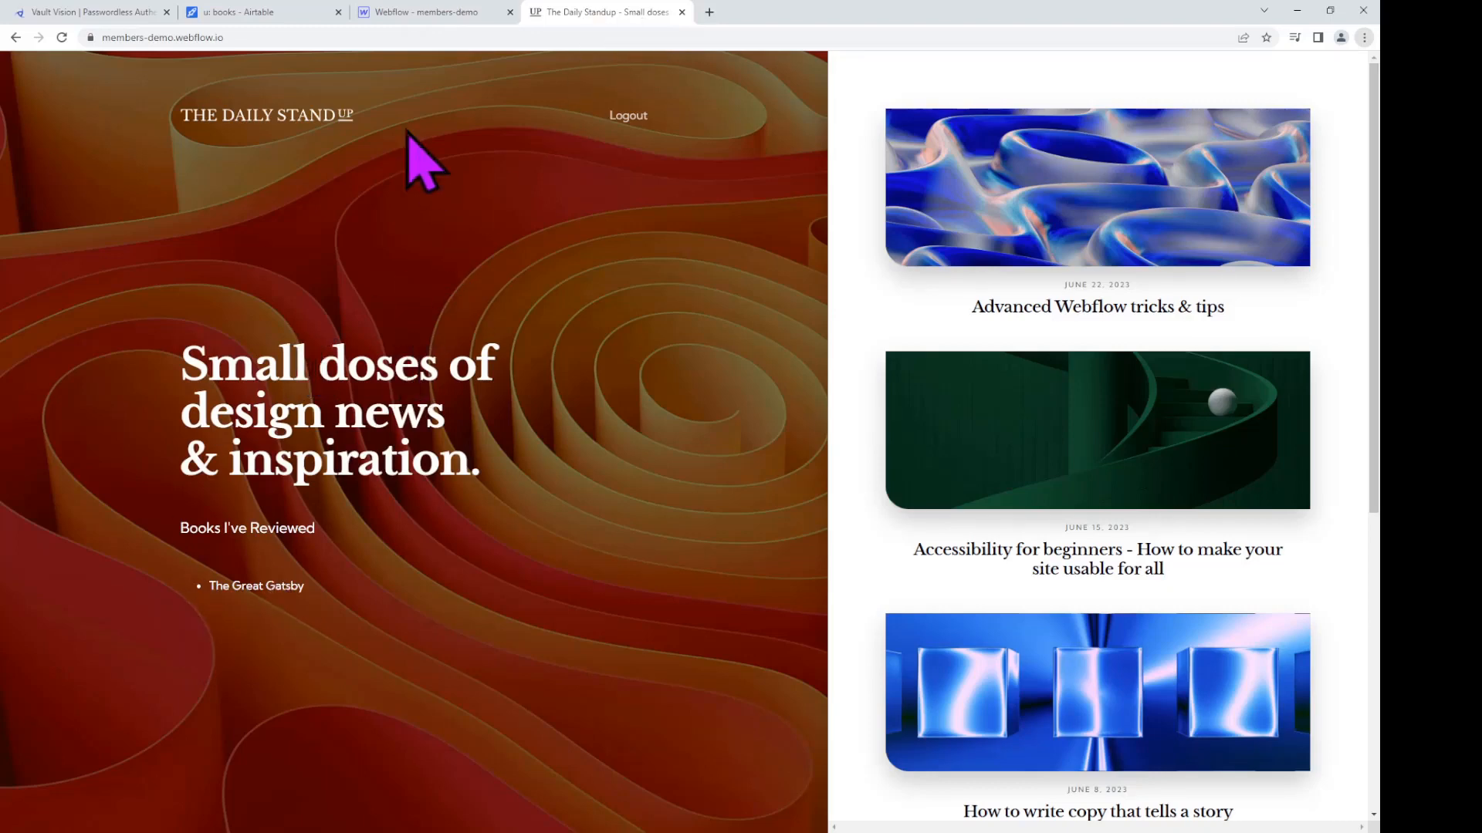
left_click(332, 37)
left_click(332, 37)
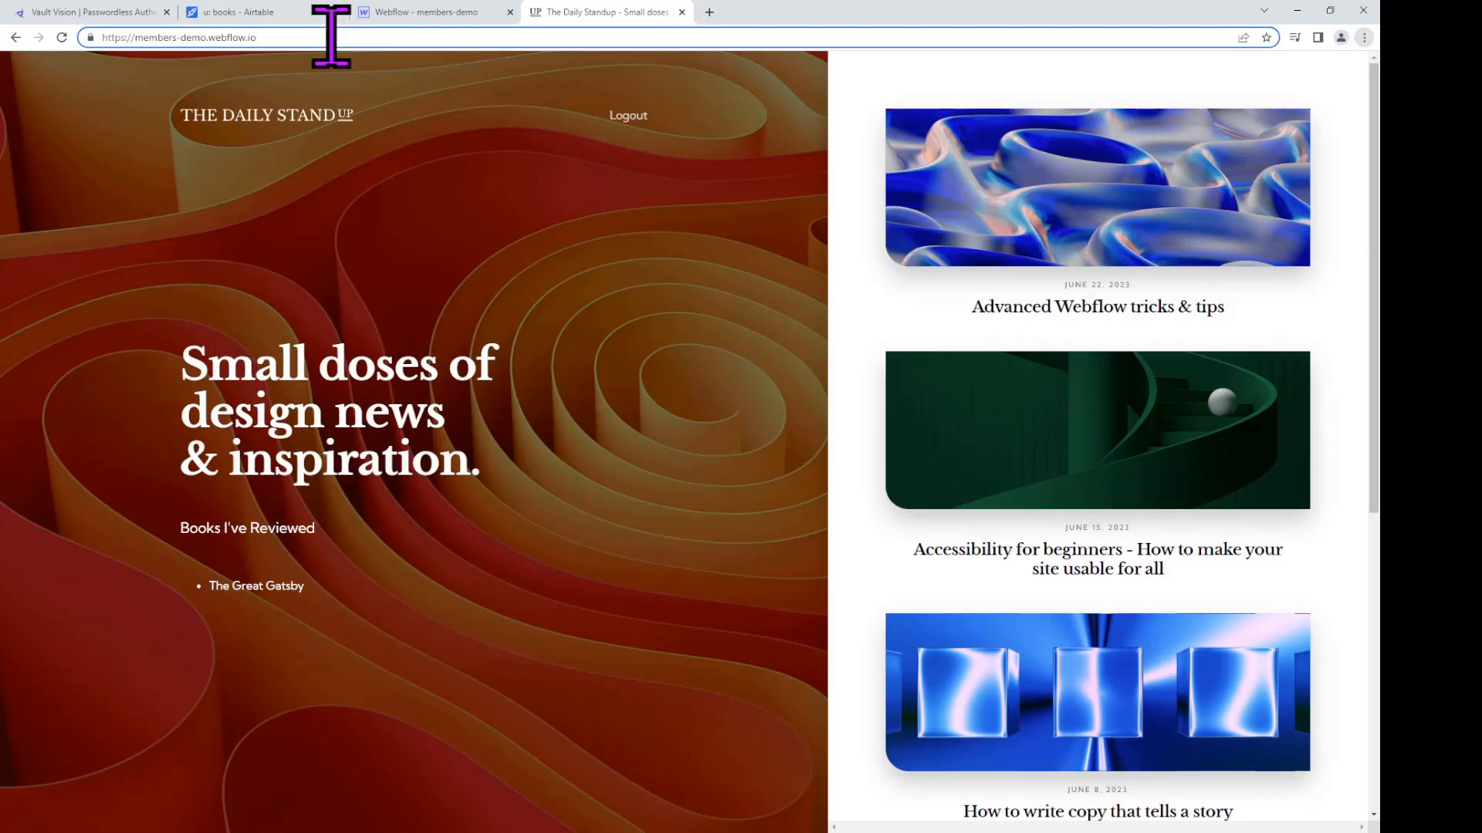
Step: On the /gated page, submit a review of 'The Shining' reading 'Scary!'
type("/gated")
key("Return")
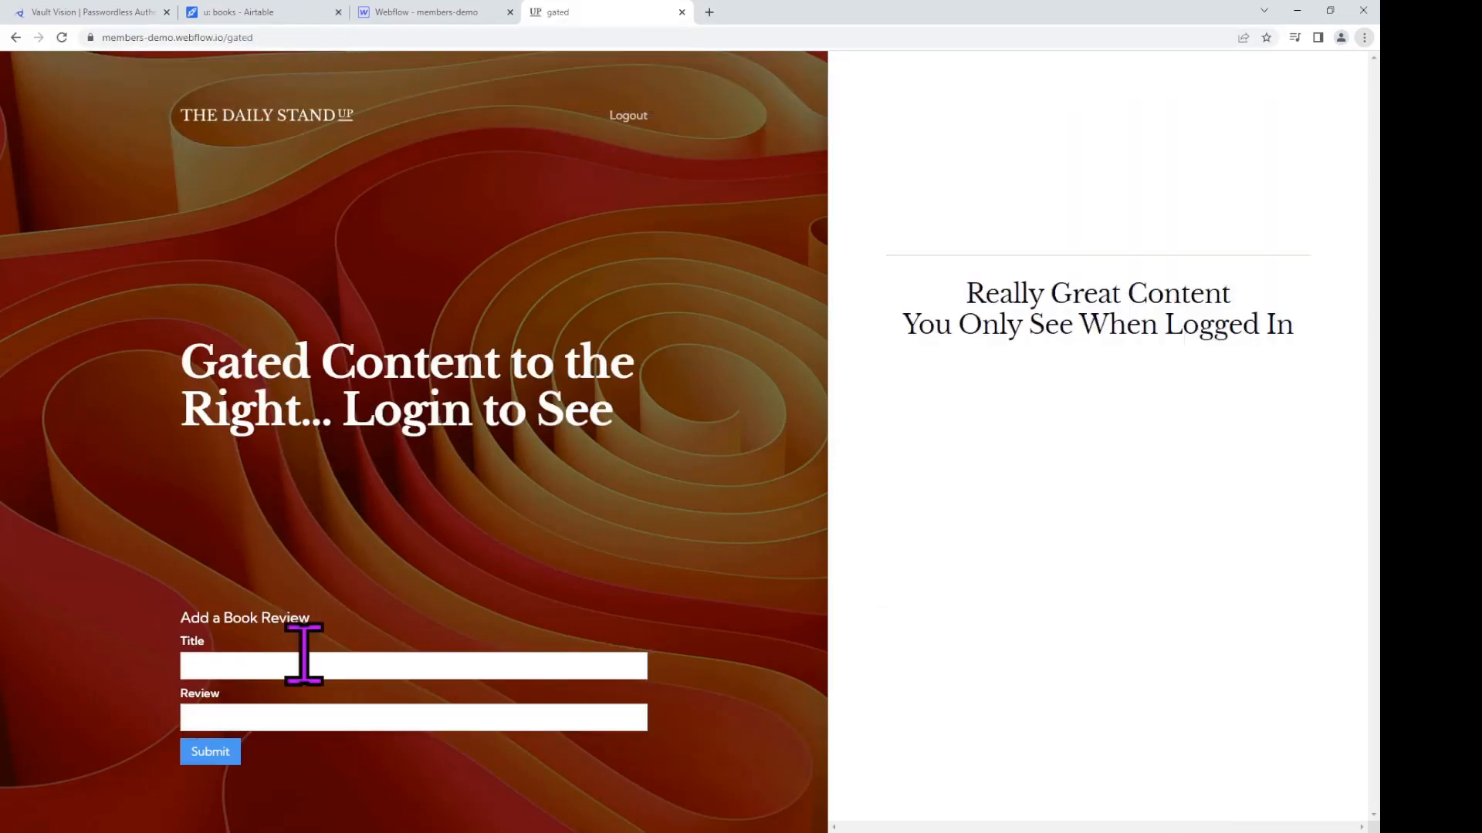
left_click(304, 655)
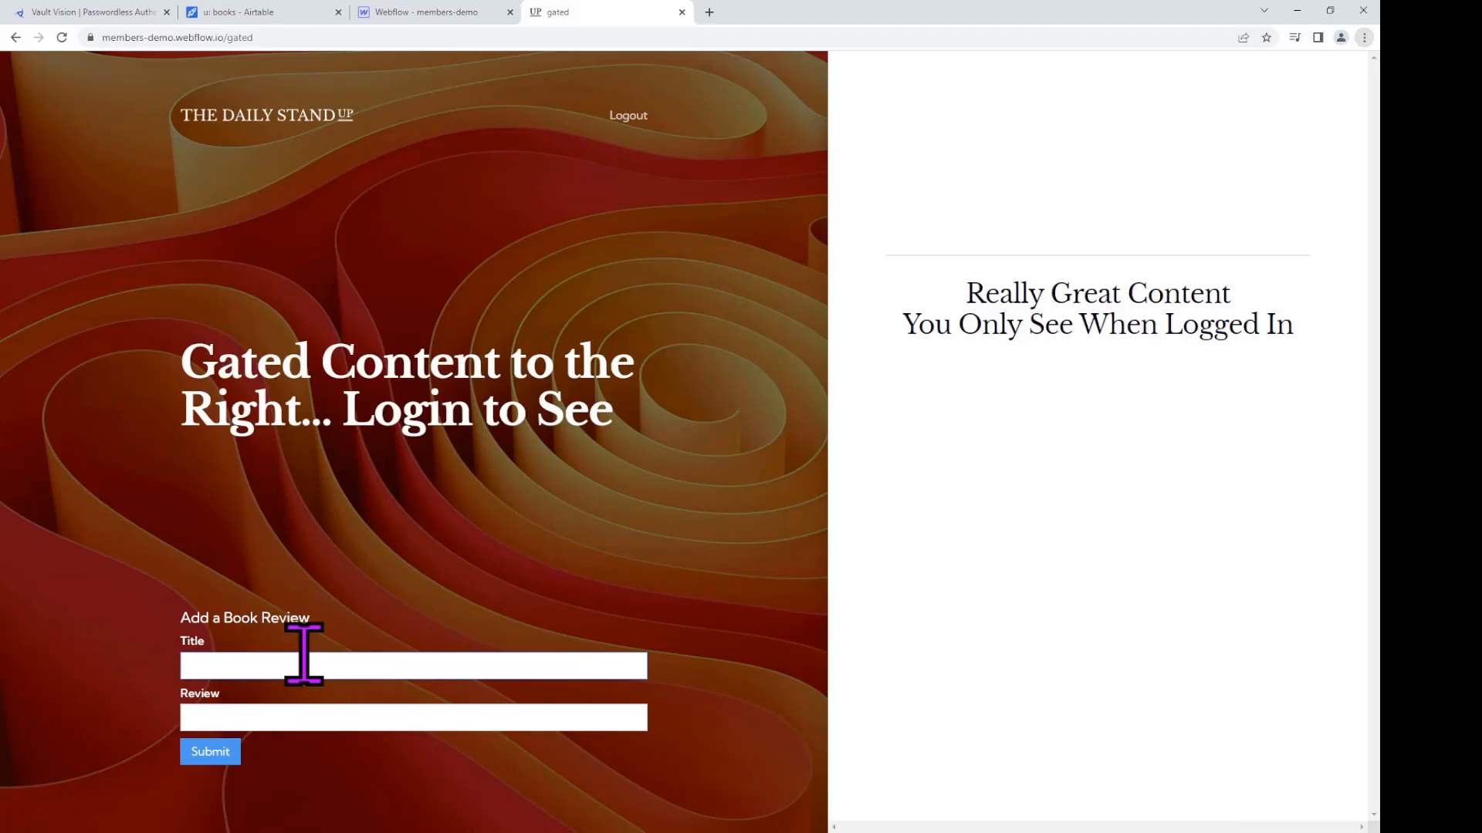
type("The Shining")
key("Tab")
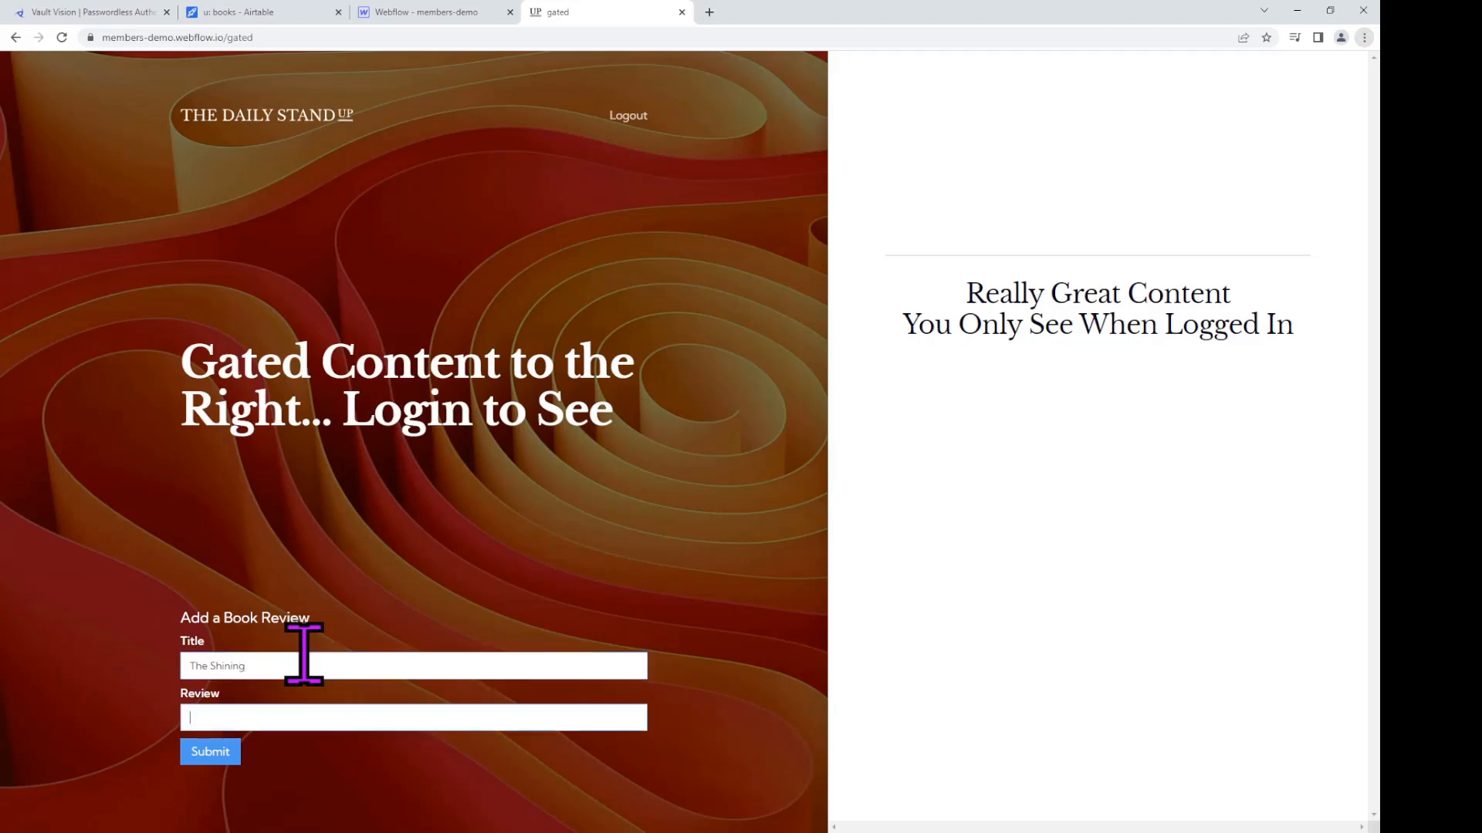
type("Scary!")
left_click(208, 751)
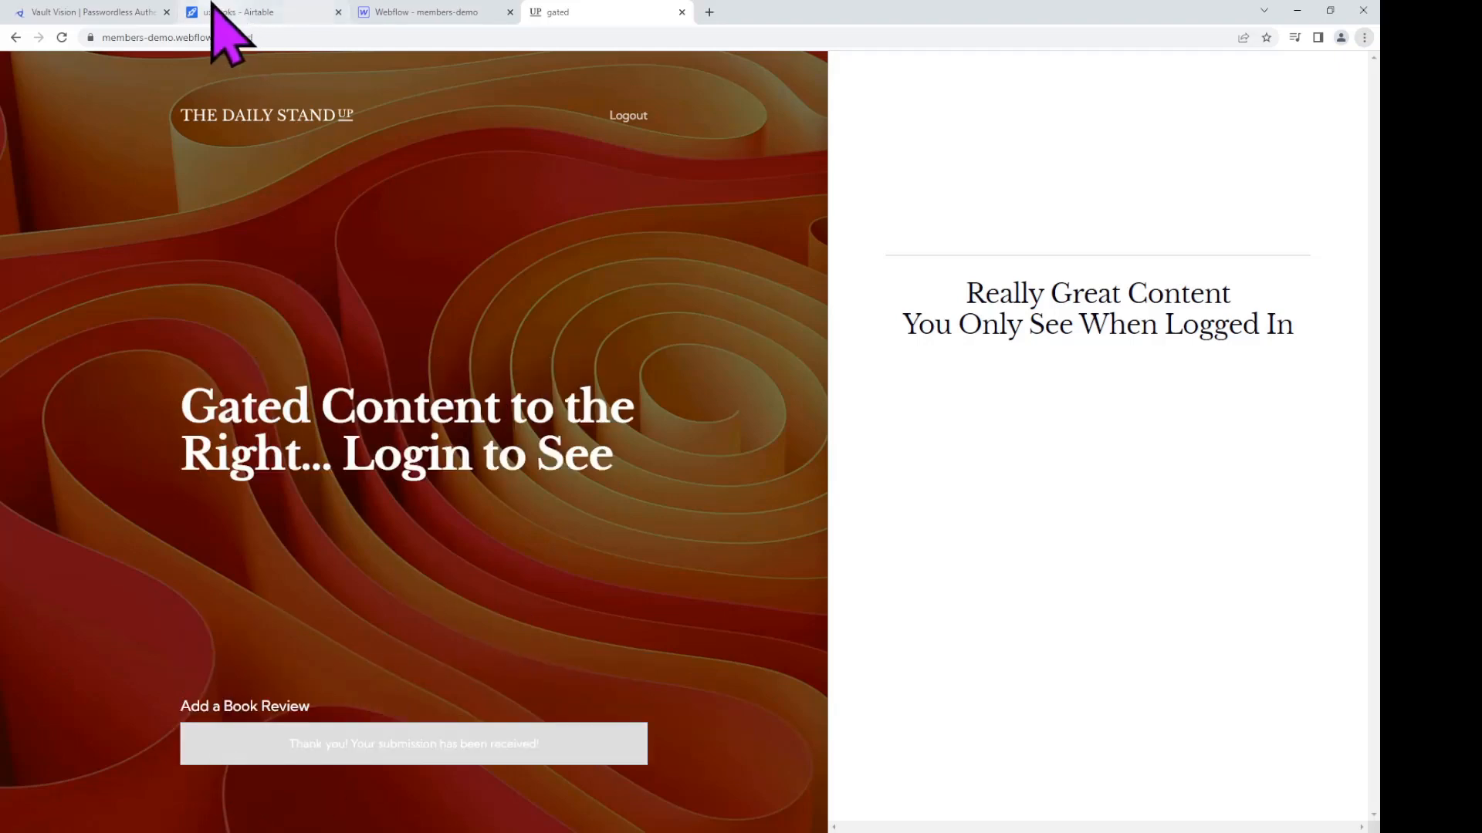
Step: Return to the homepage, confirm both reviewed titles are listed, and log out
left_click_drag(224, 37, 446, 40)
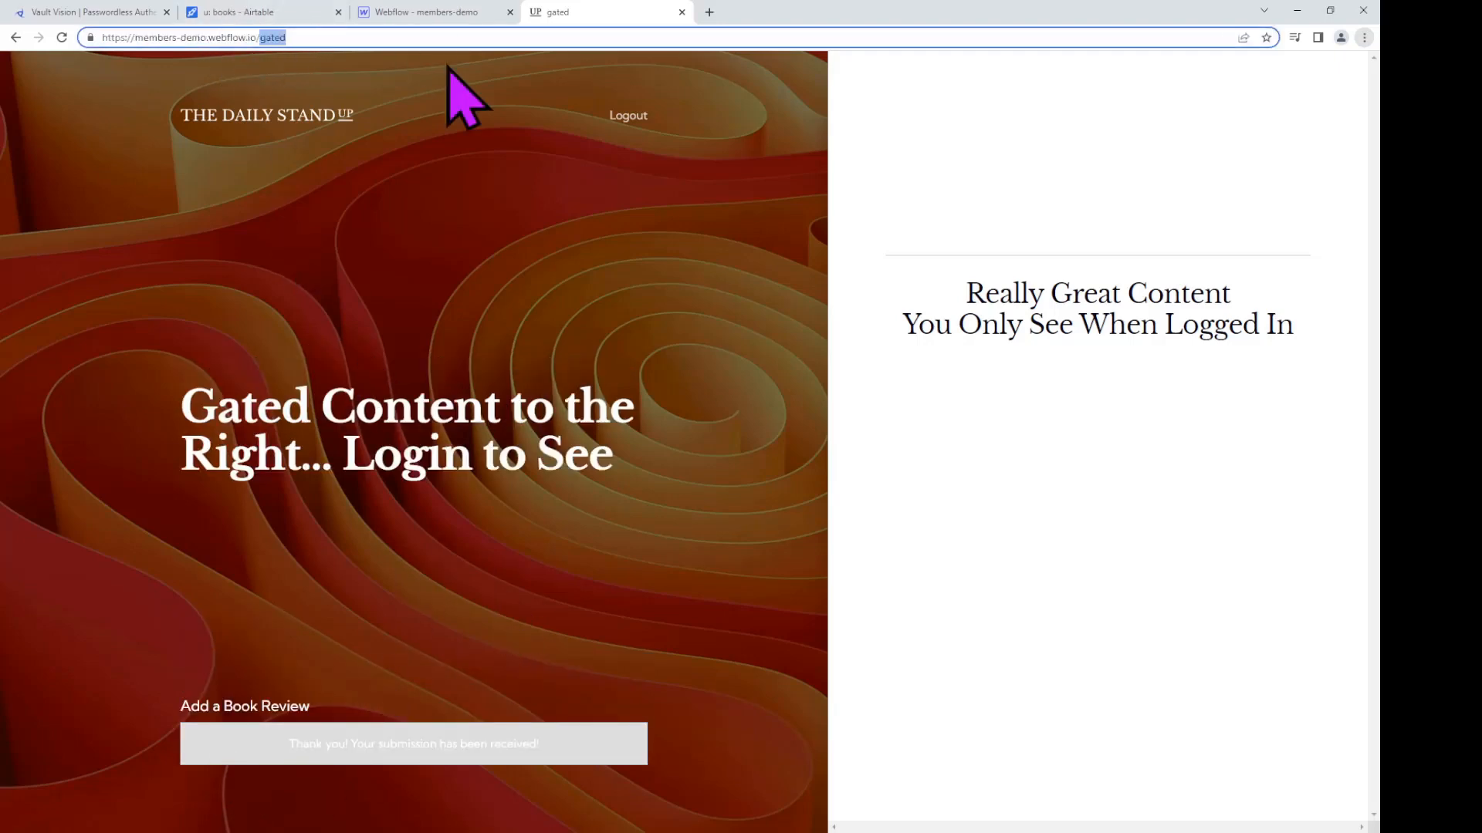
key("BackSpace")
key("Return")
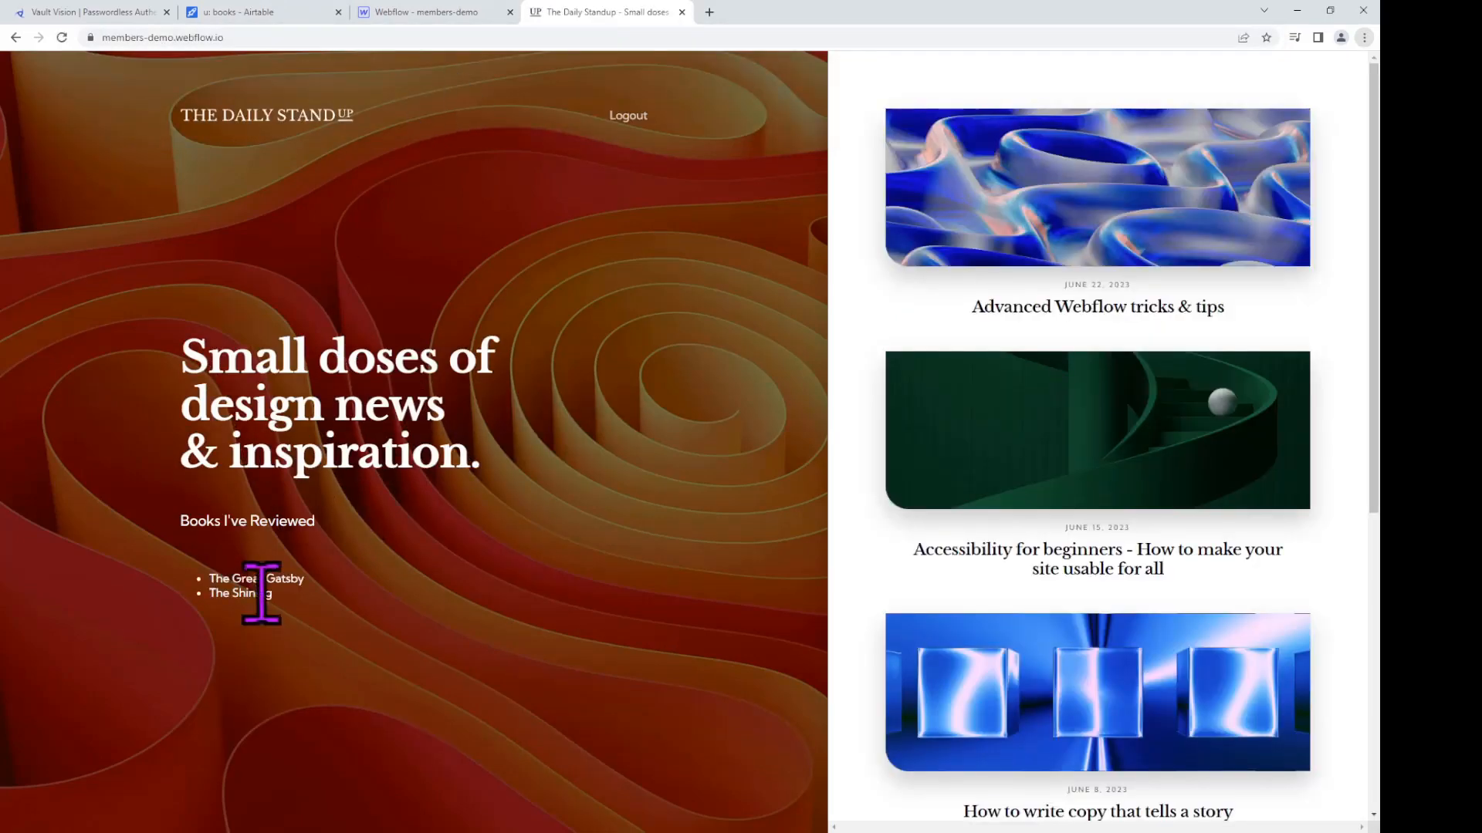
left_click_drag(274, 597, 206, 581)
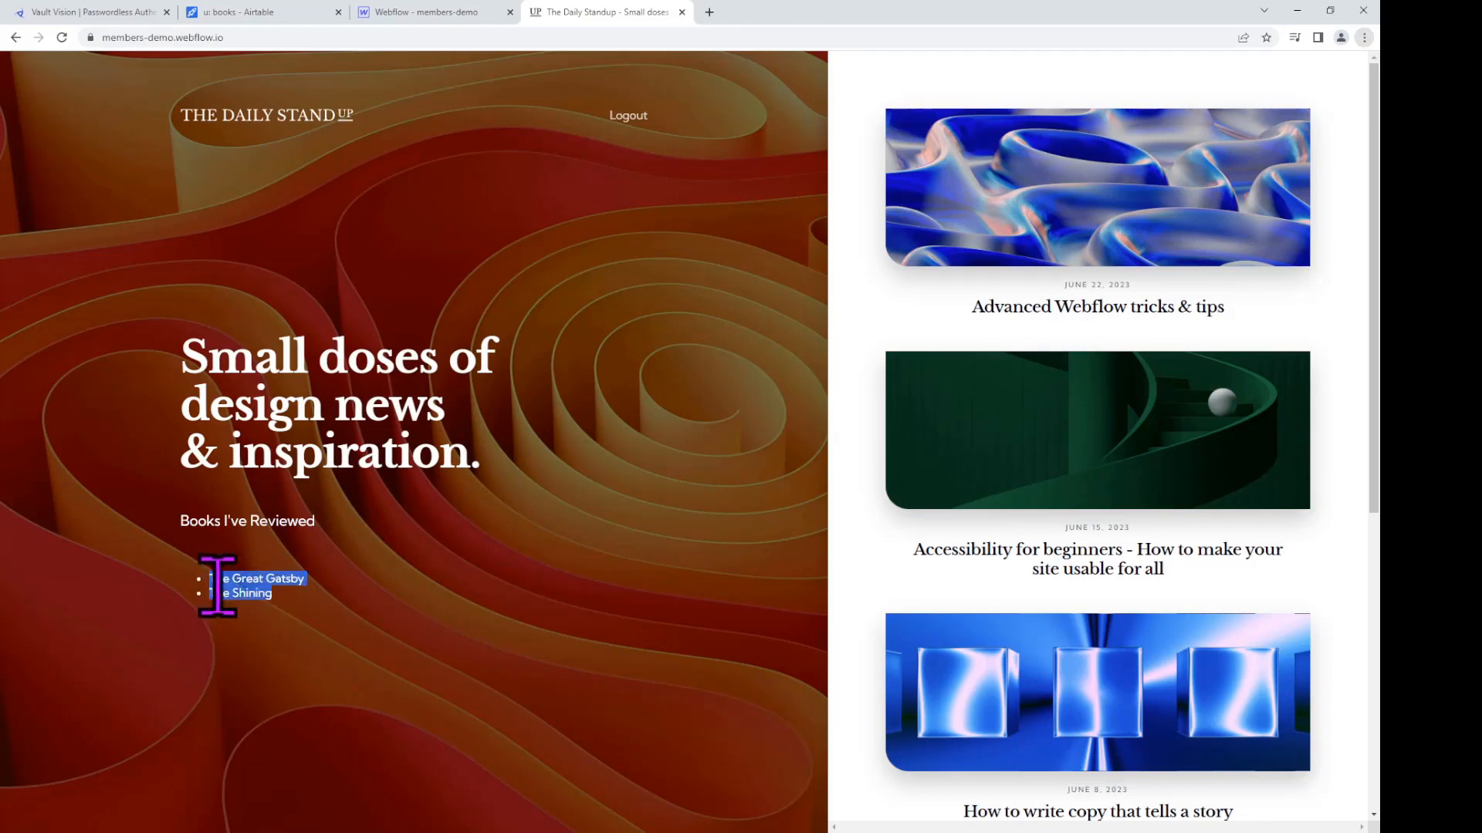
left_click(625, 117)
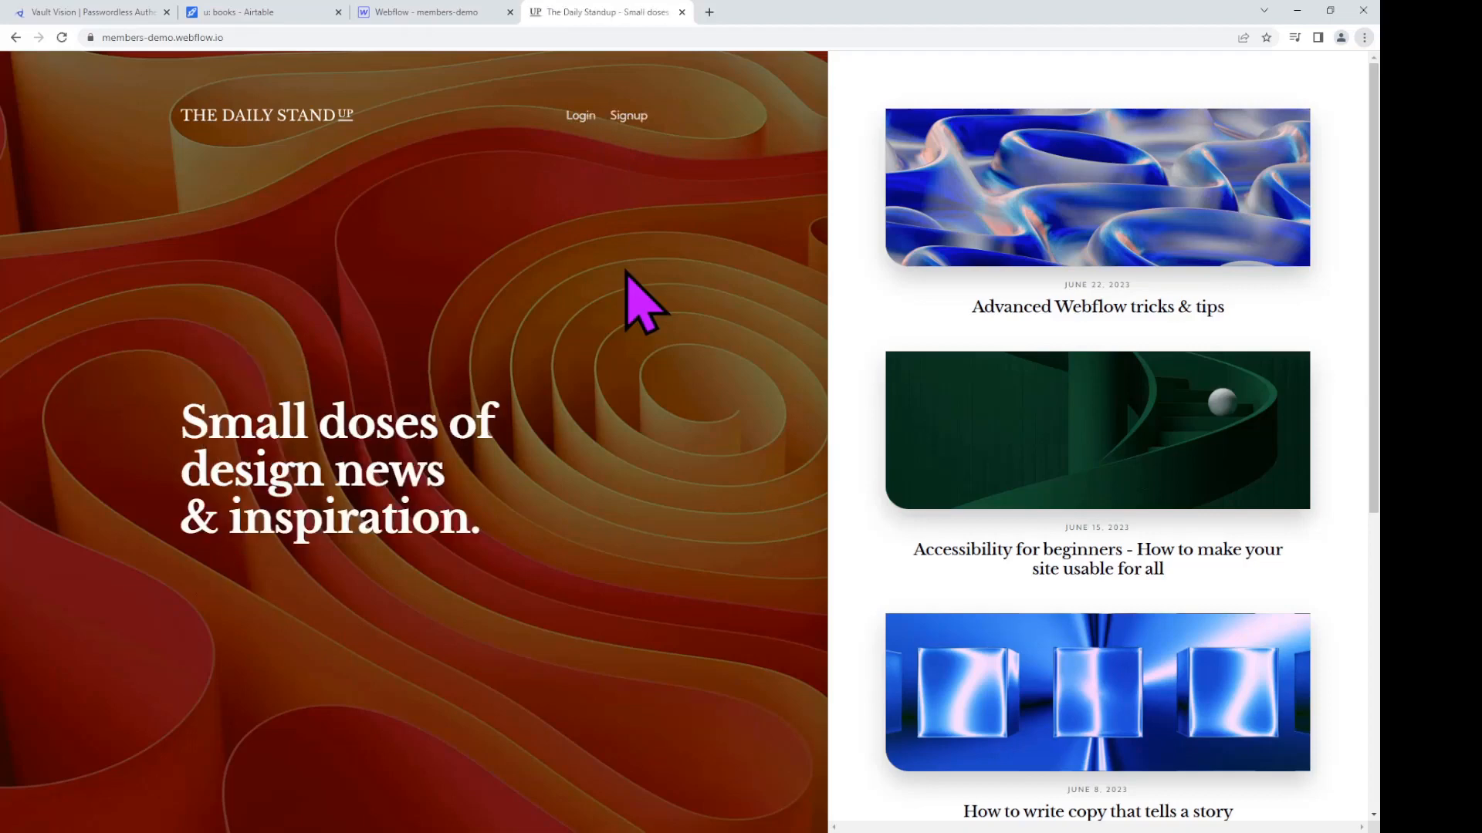
Step: On the sign-up page, enter the e-mail address and paste the account password
left_click(640, 116)
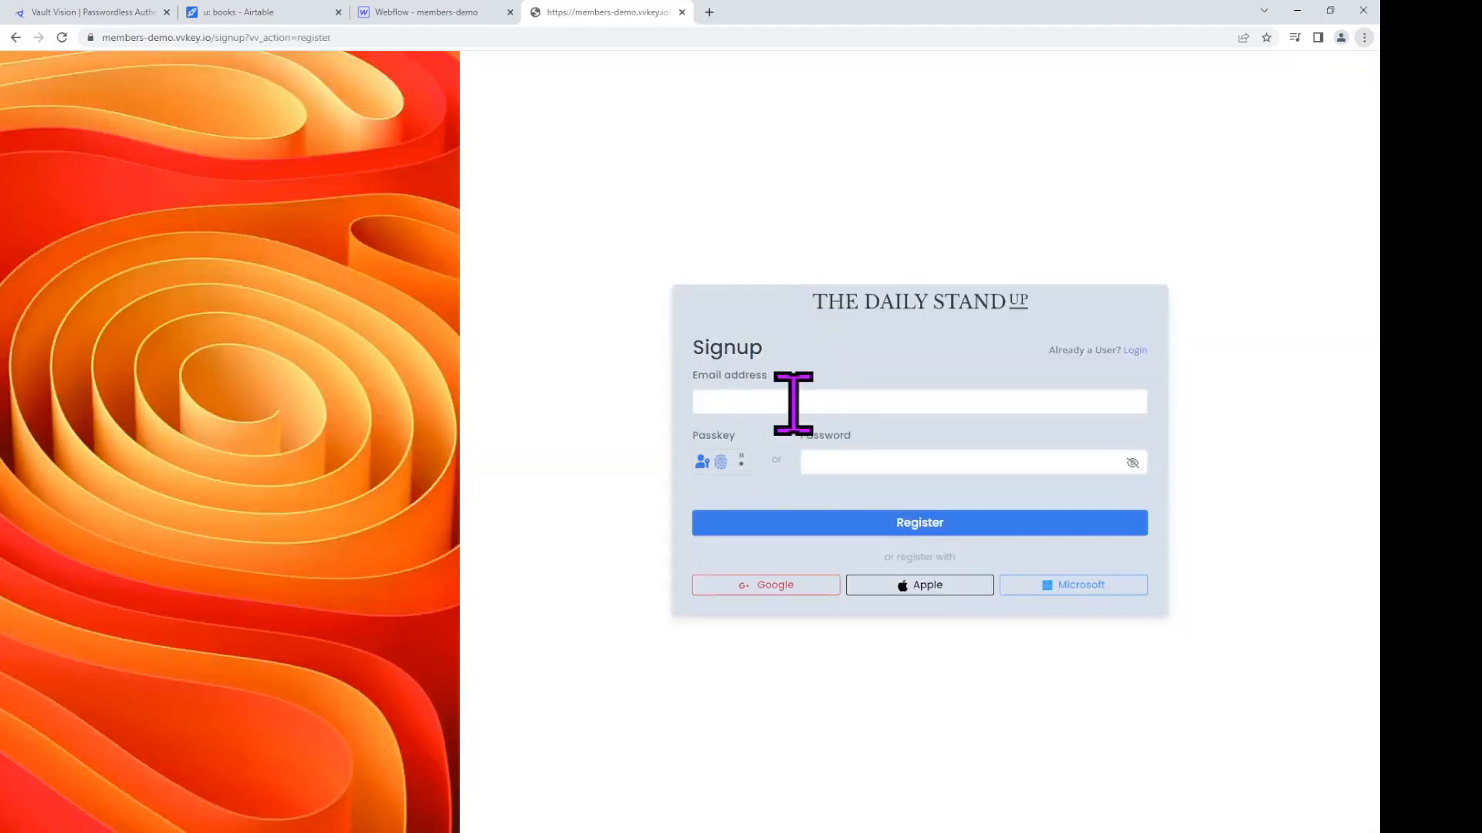
left_click(794, 402)
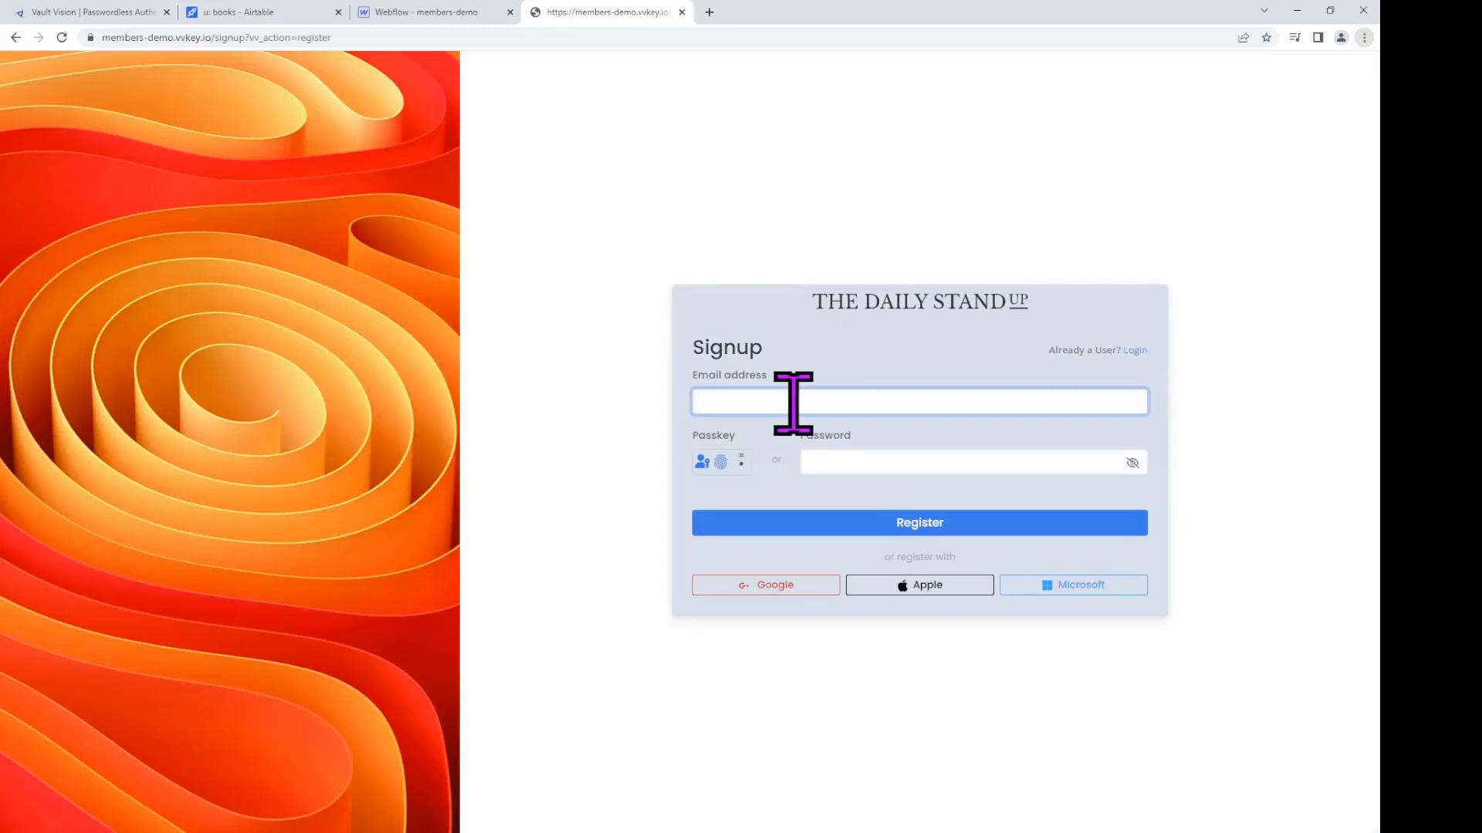
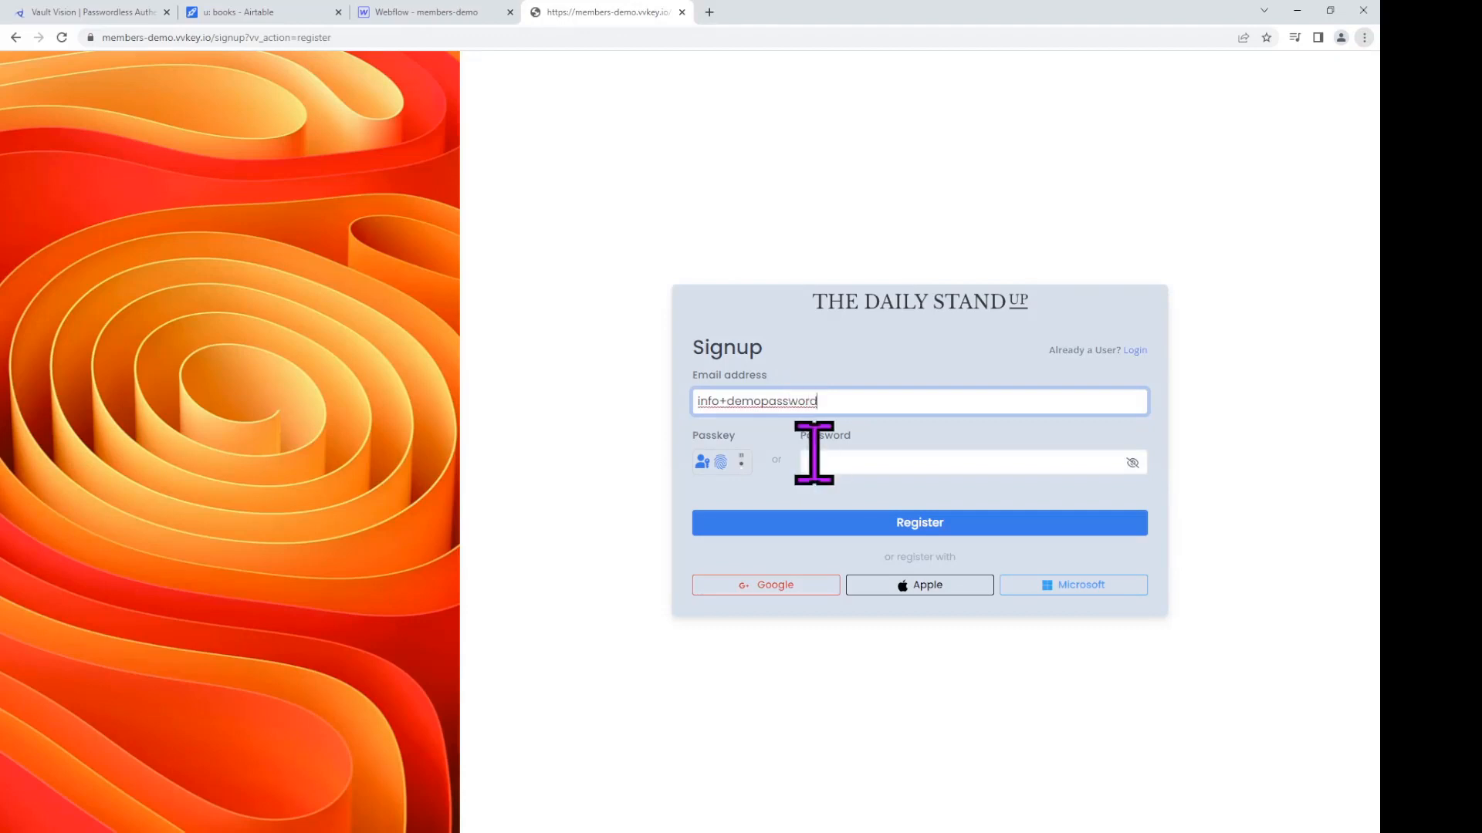
left_click(849, 469)
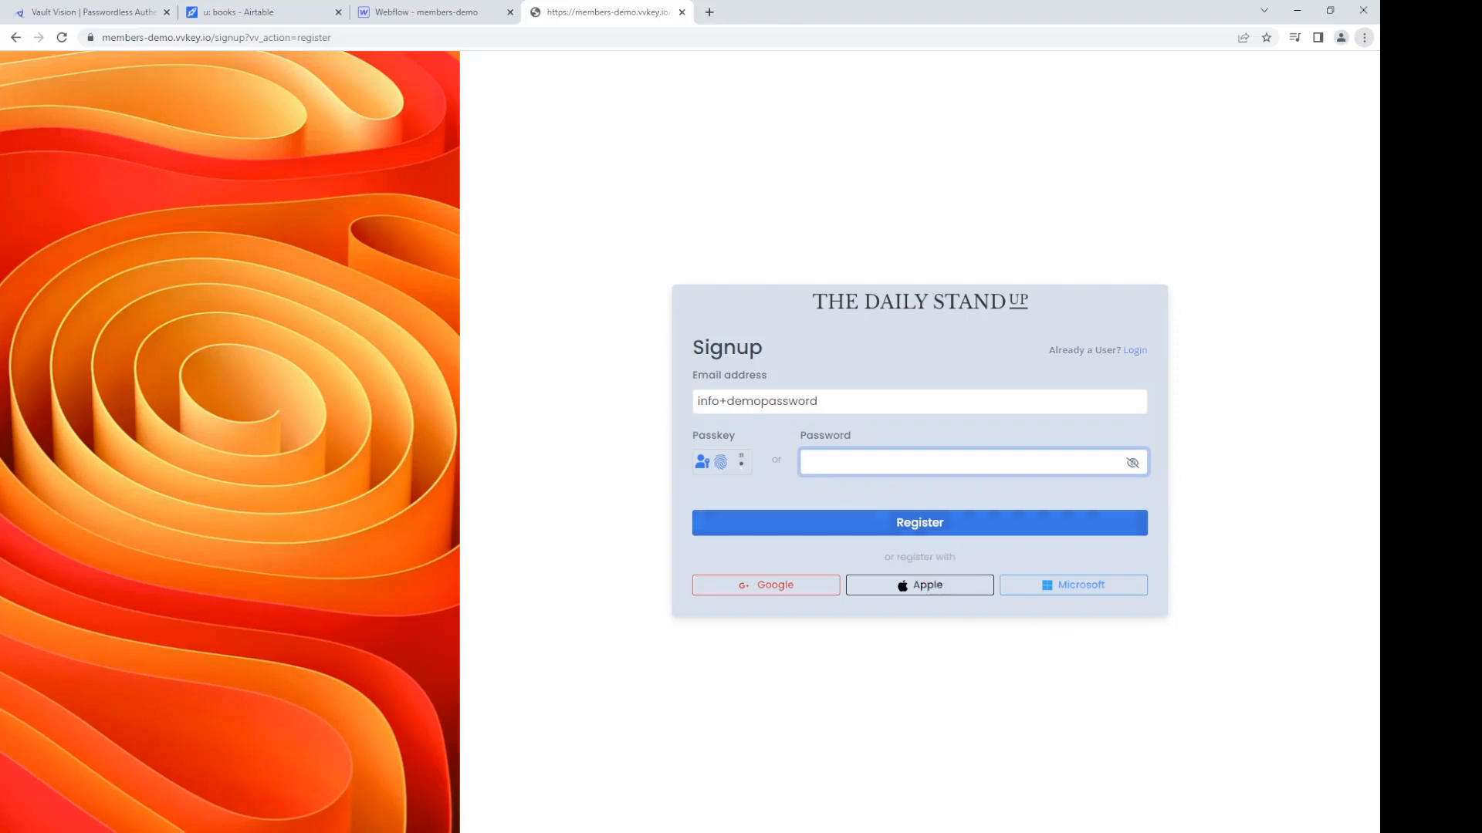
key("alt+Tab")
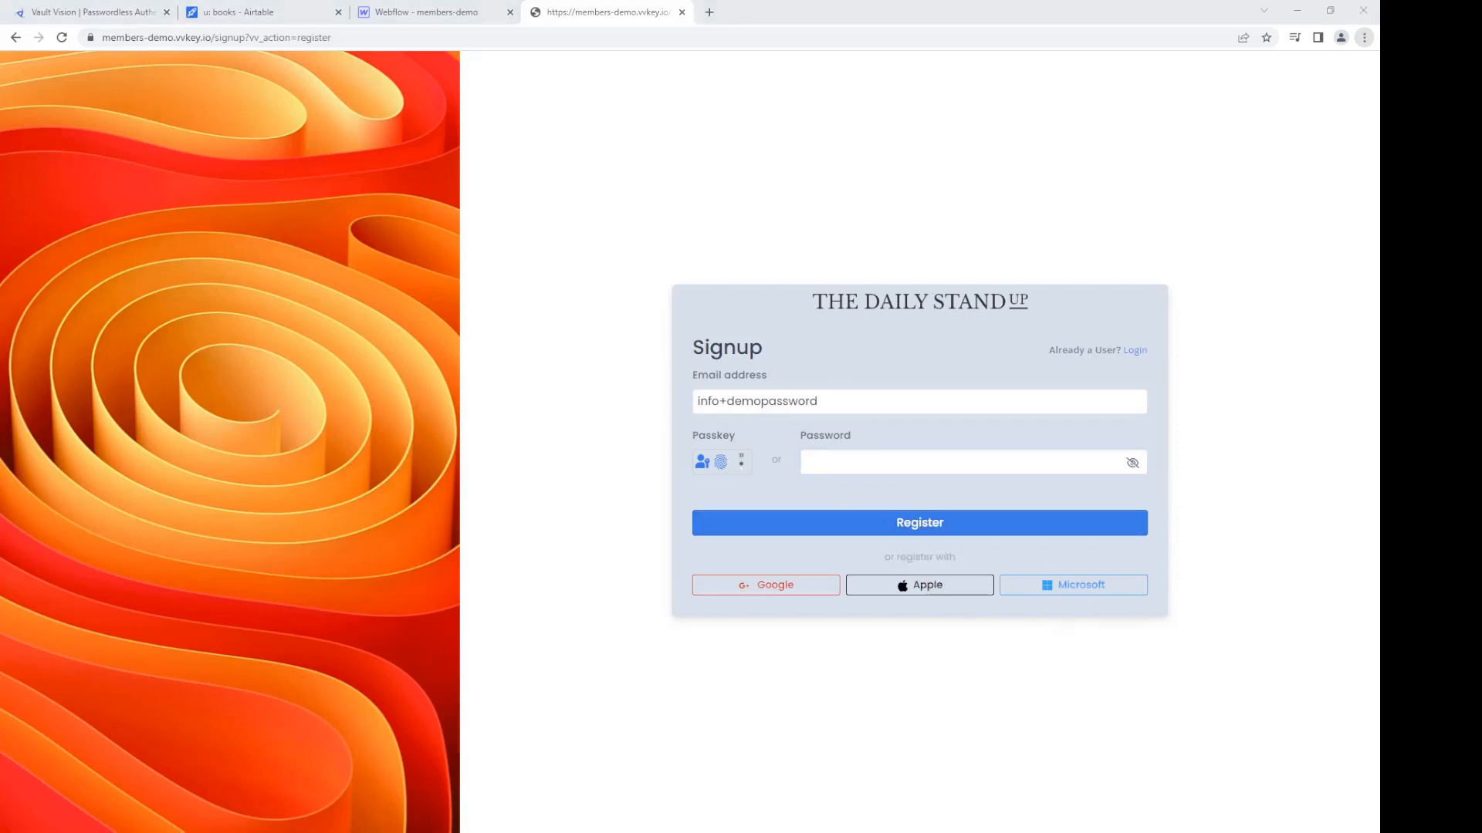
left_click(1056, 463)
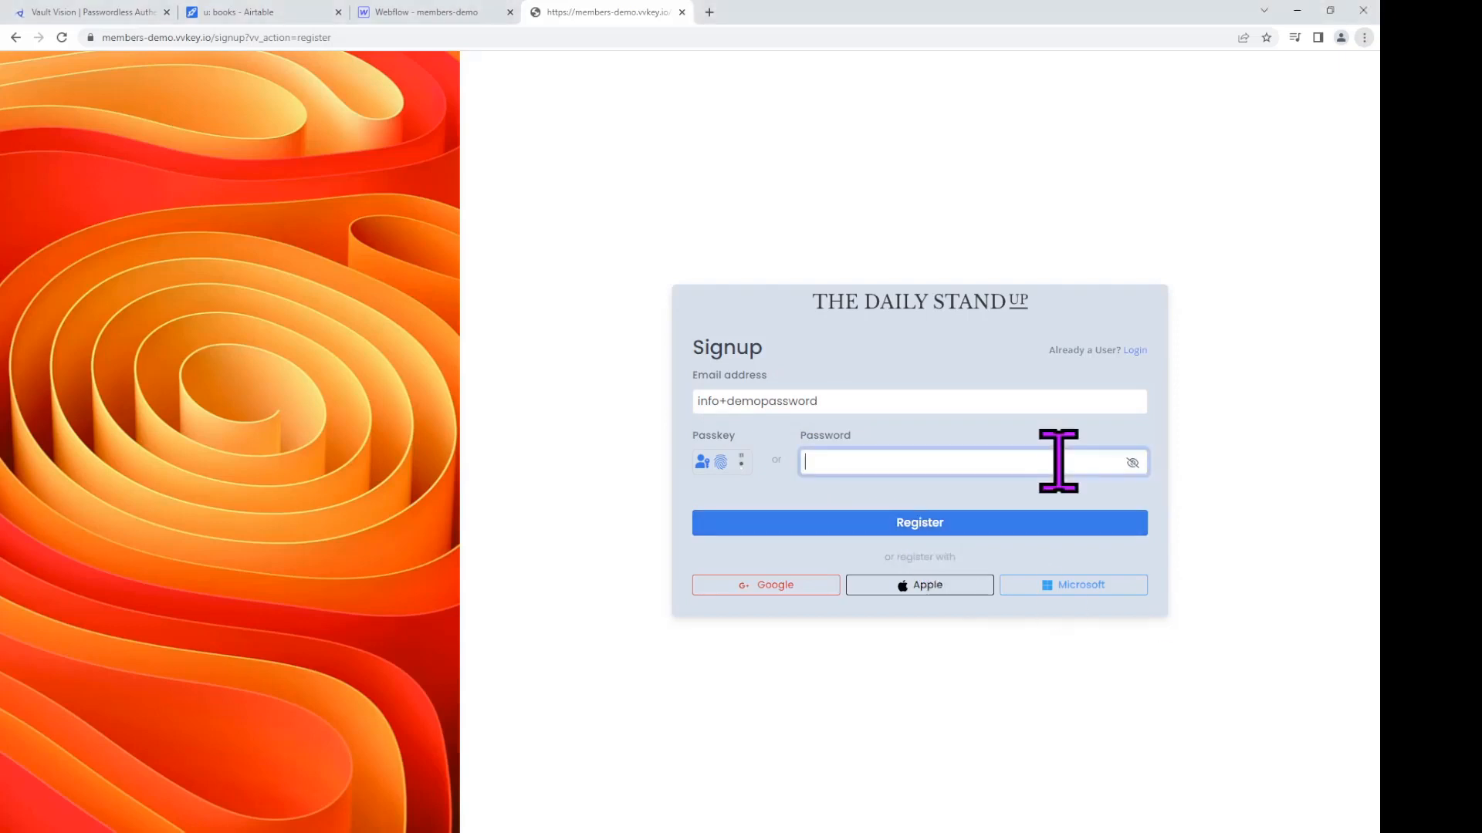
key("ctrl+v")
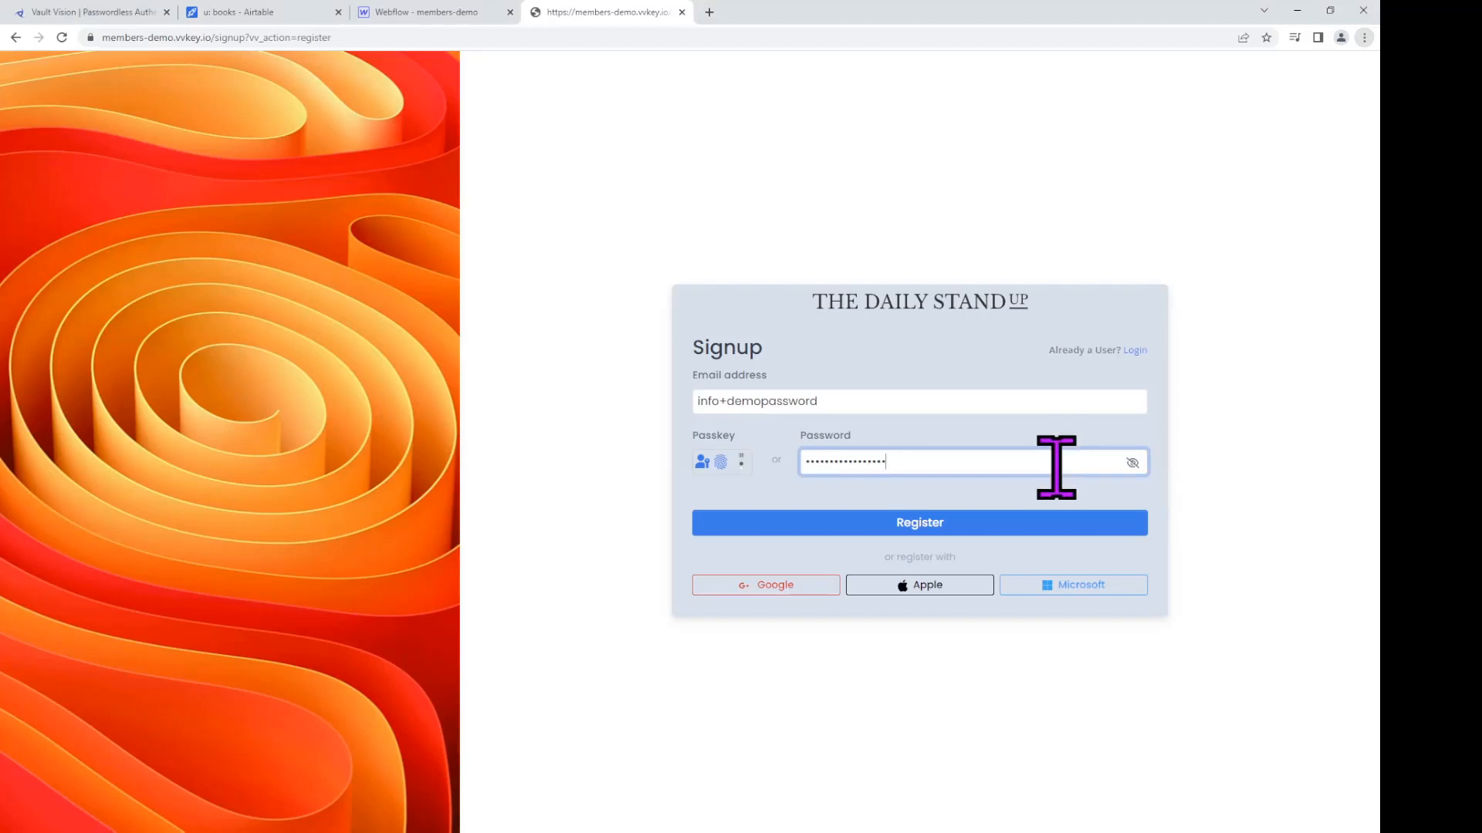
type("••")
key("alt+Tab")
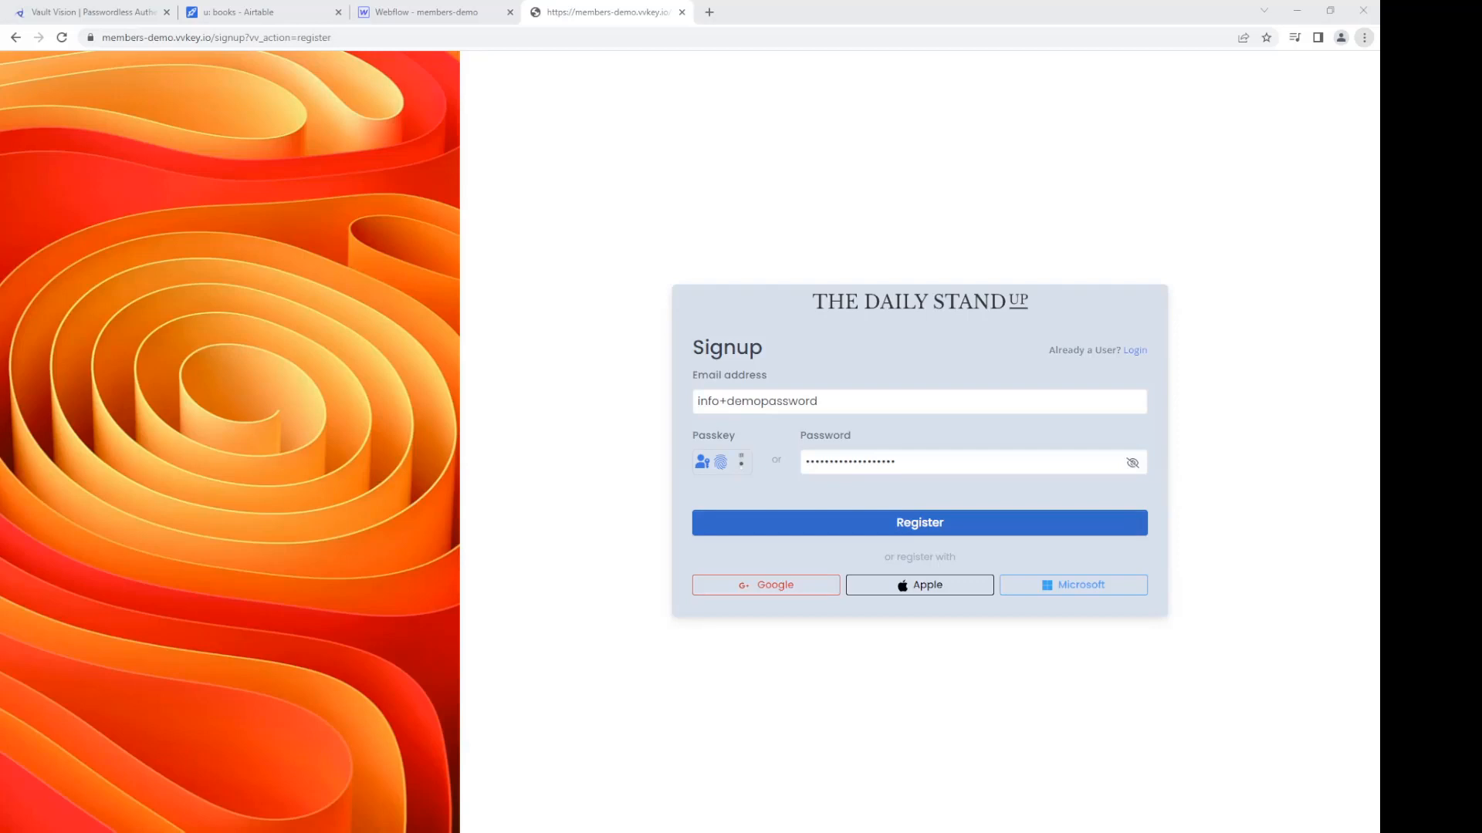
left_click(900, 518)
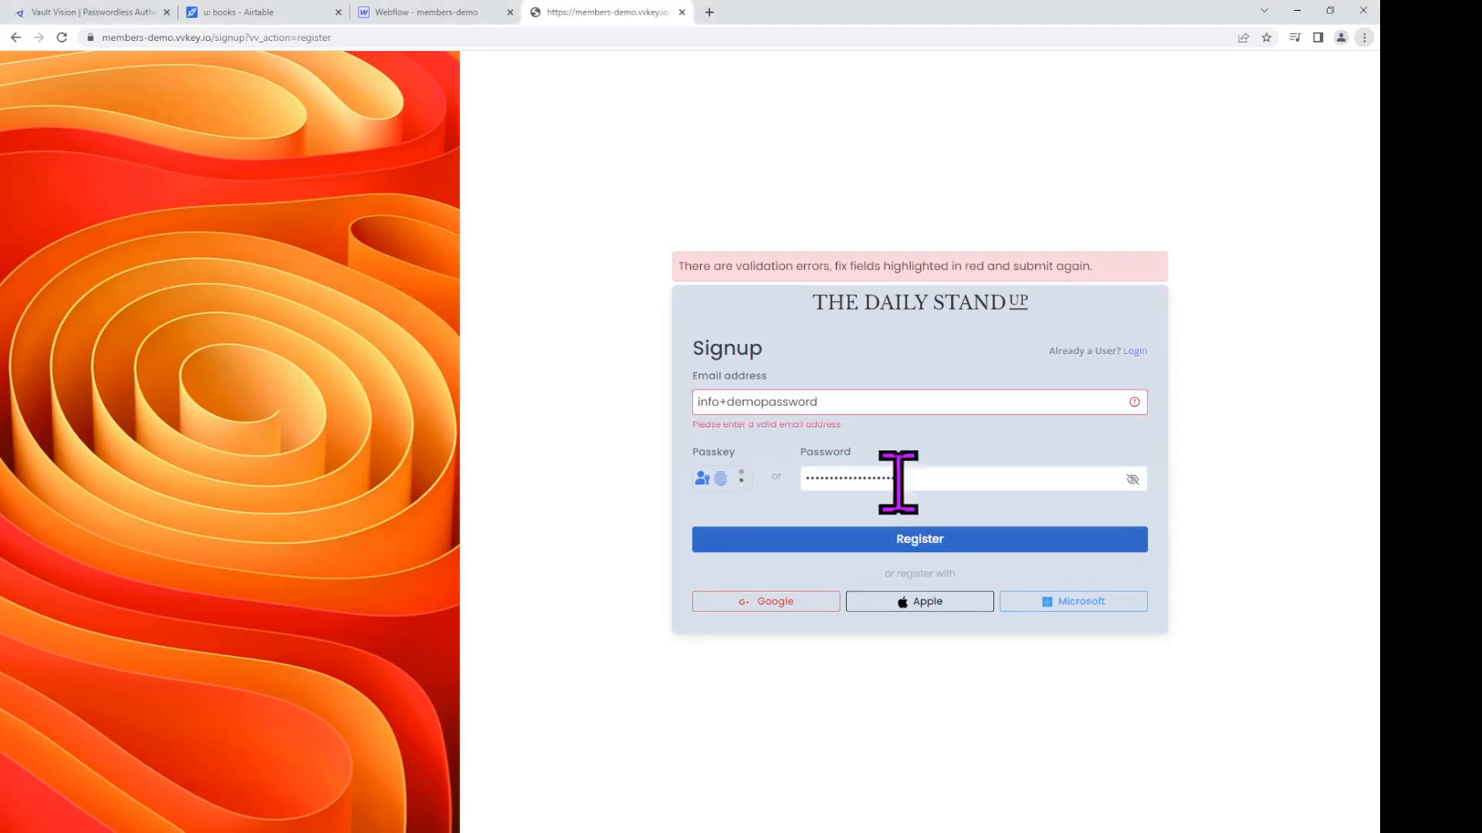
left_click(849, 404)
type("@")
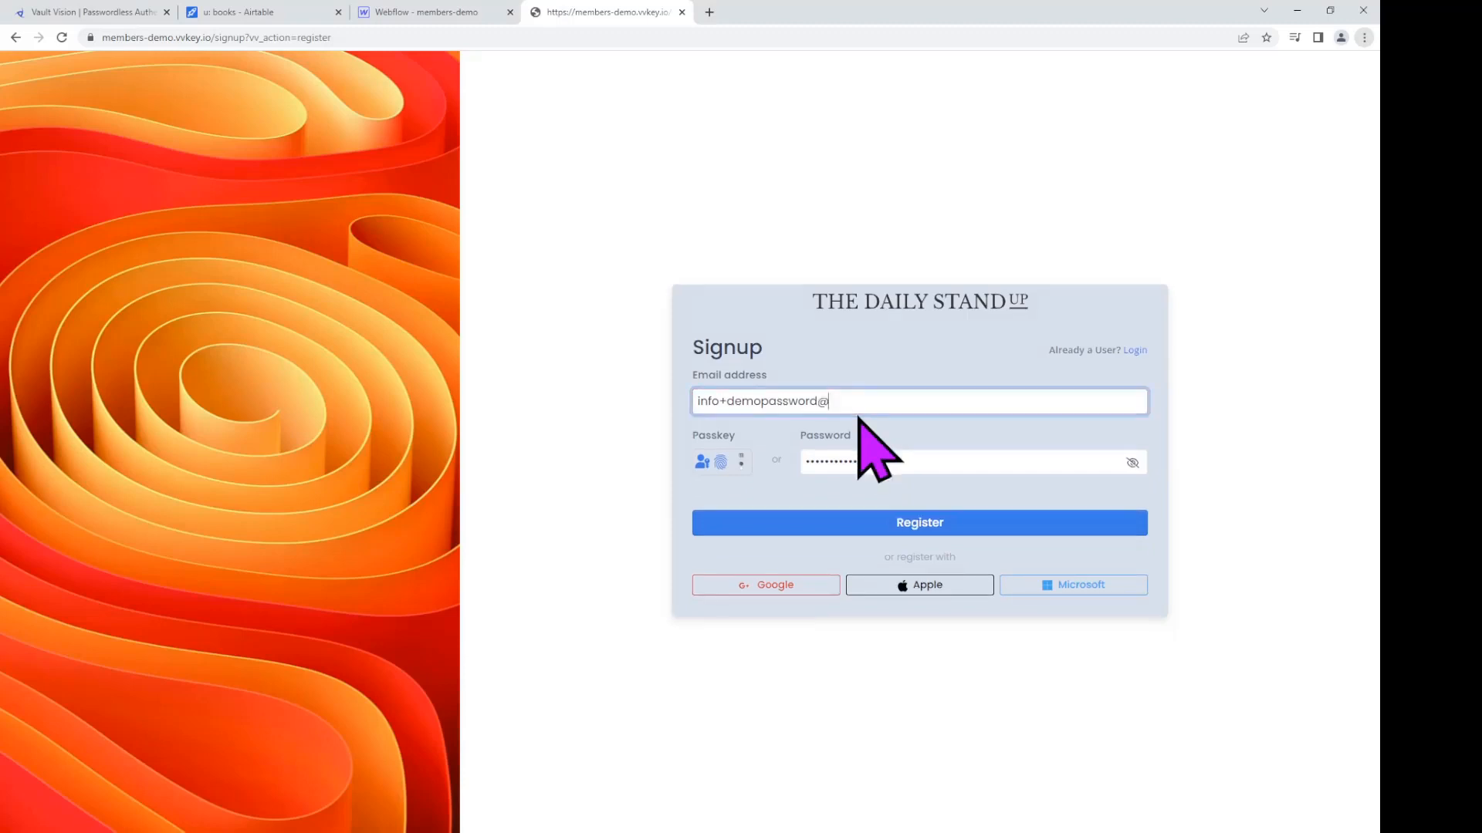
type("vaultvision.com")
left_click(864, 521)
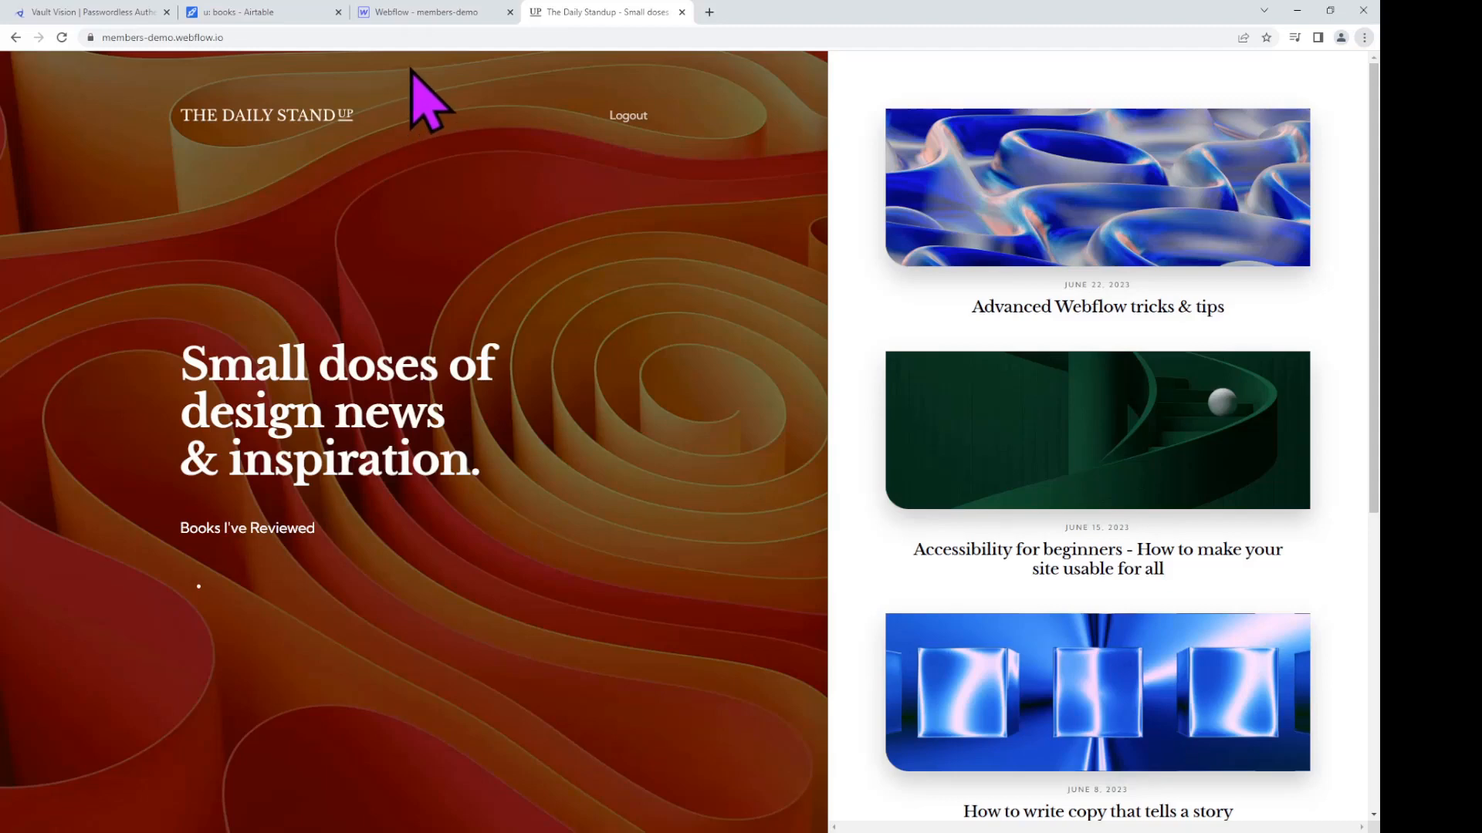
Step: Back in the designer, add data-auth-default with value 'No books Reviewed' to auth-list-table
left_click(419, 23)
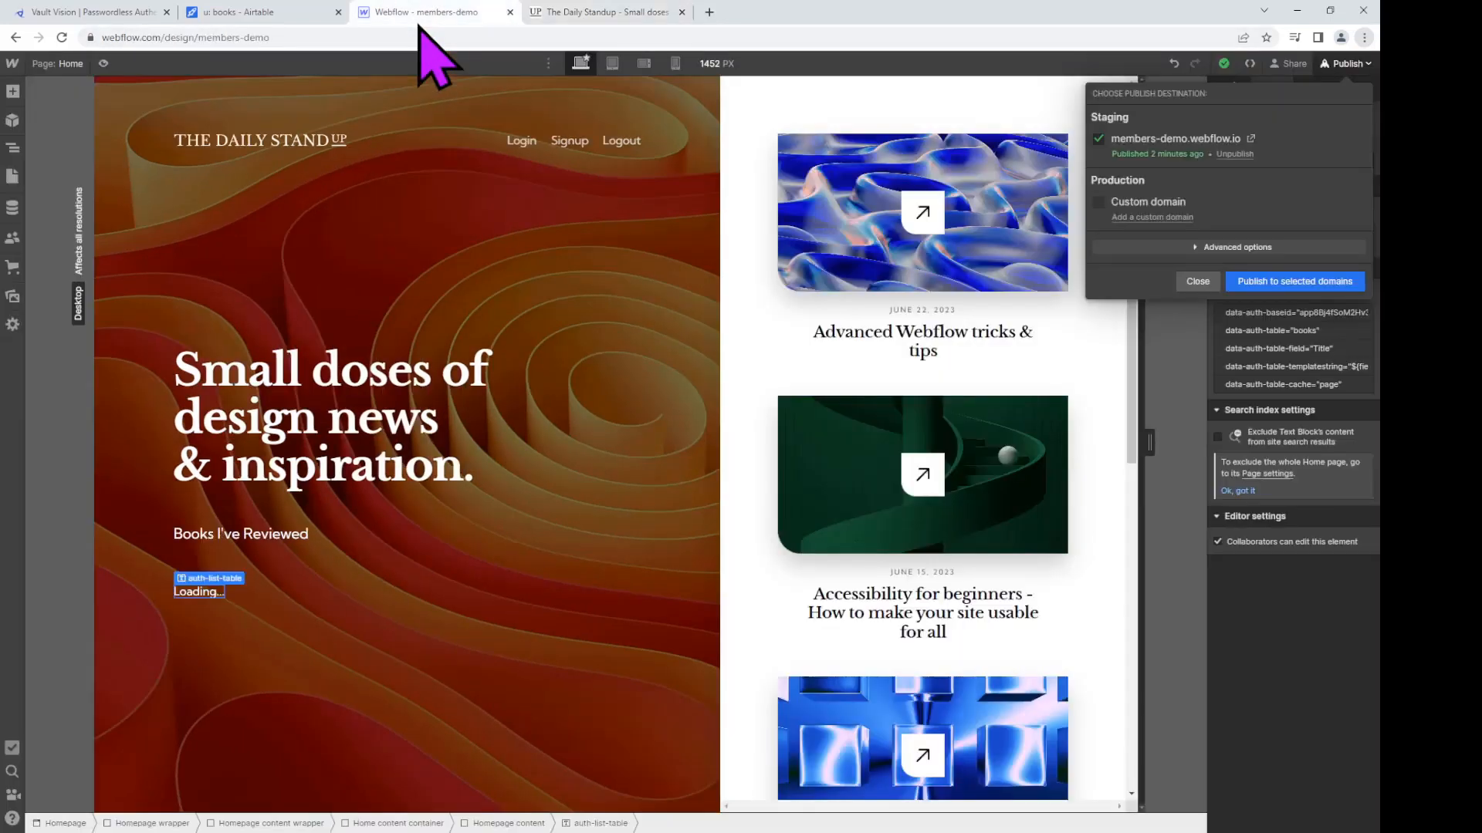
left_click(193, 594)
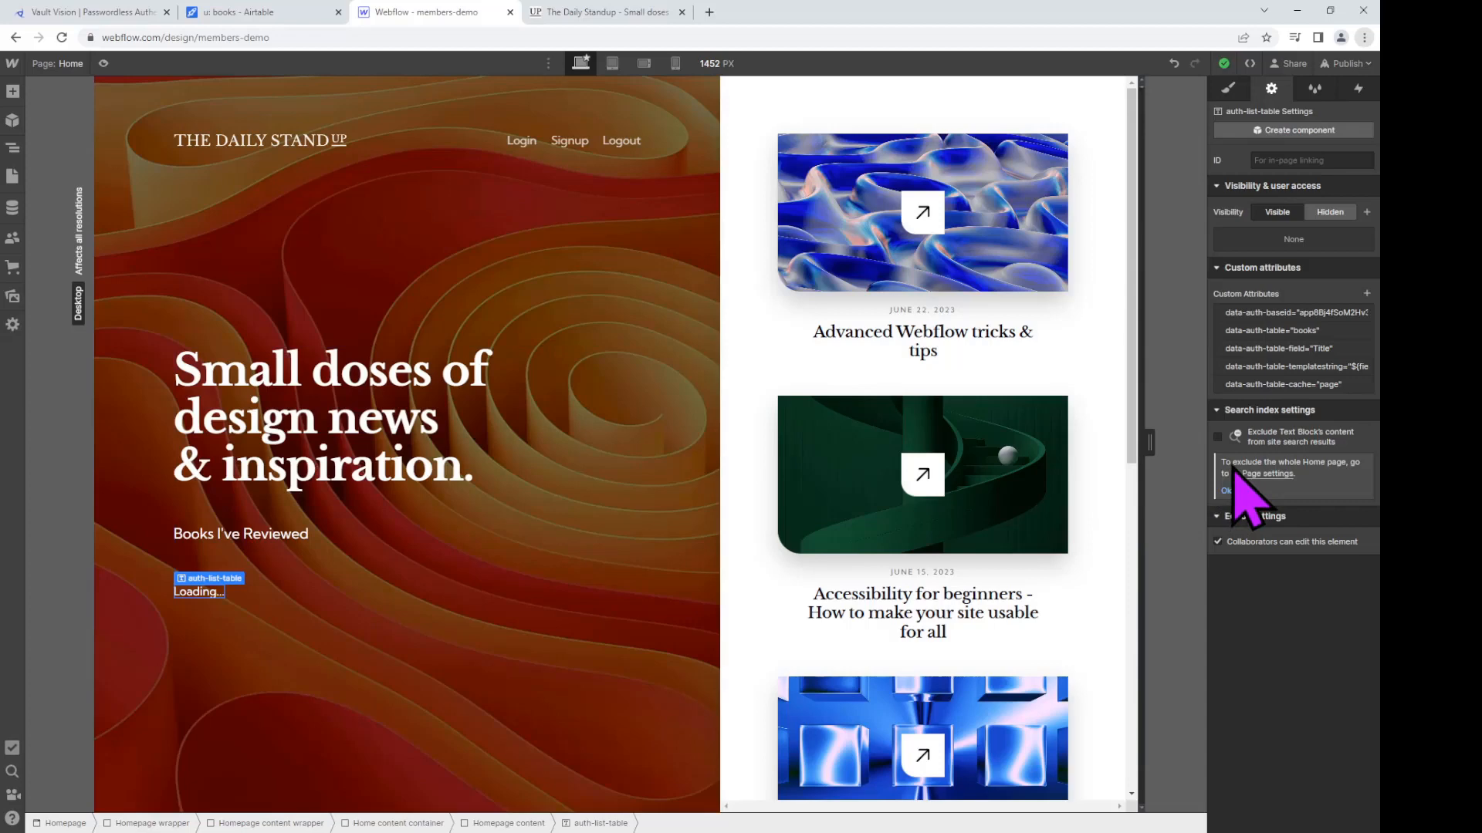
left_click(1366, 293)
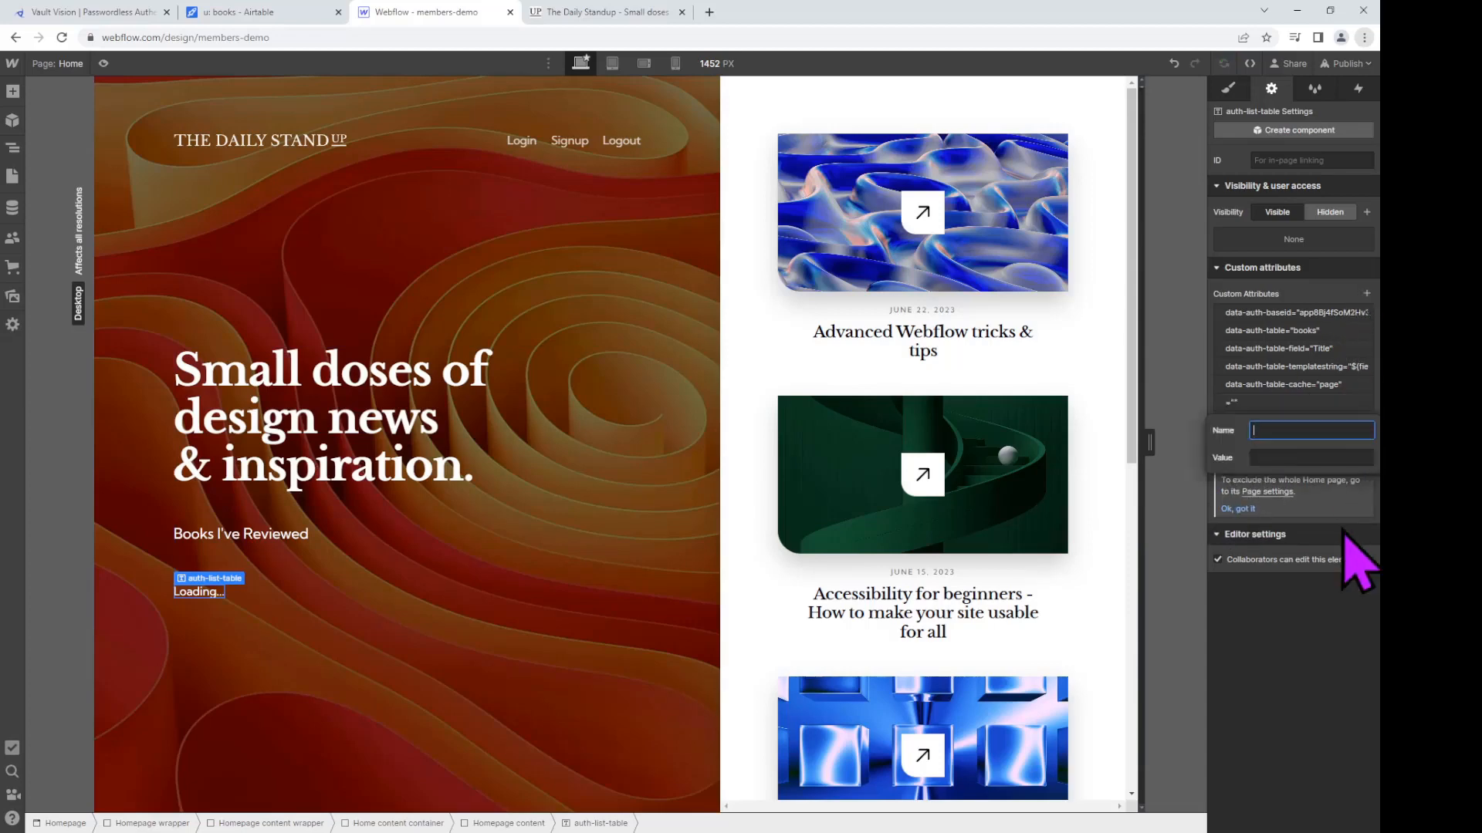
type("data-auth-default")
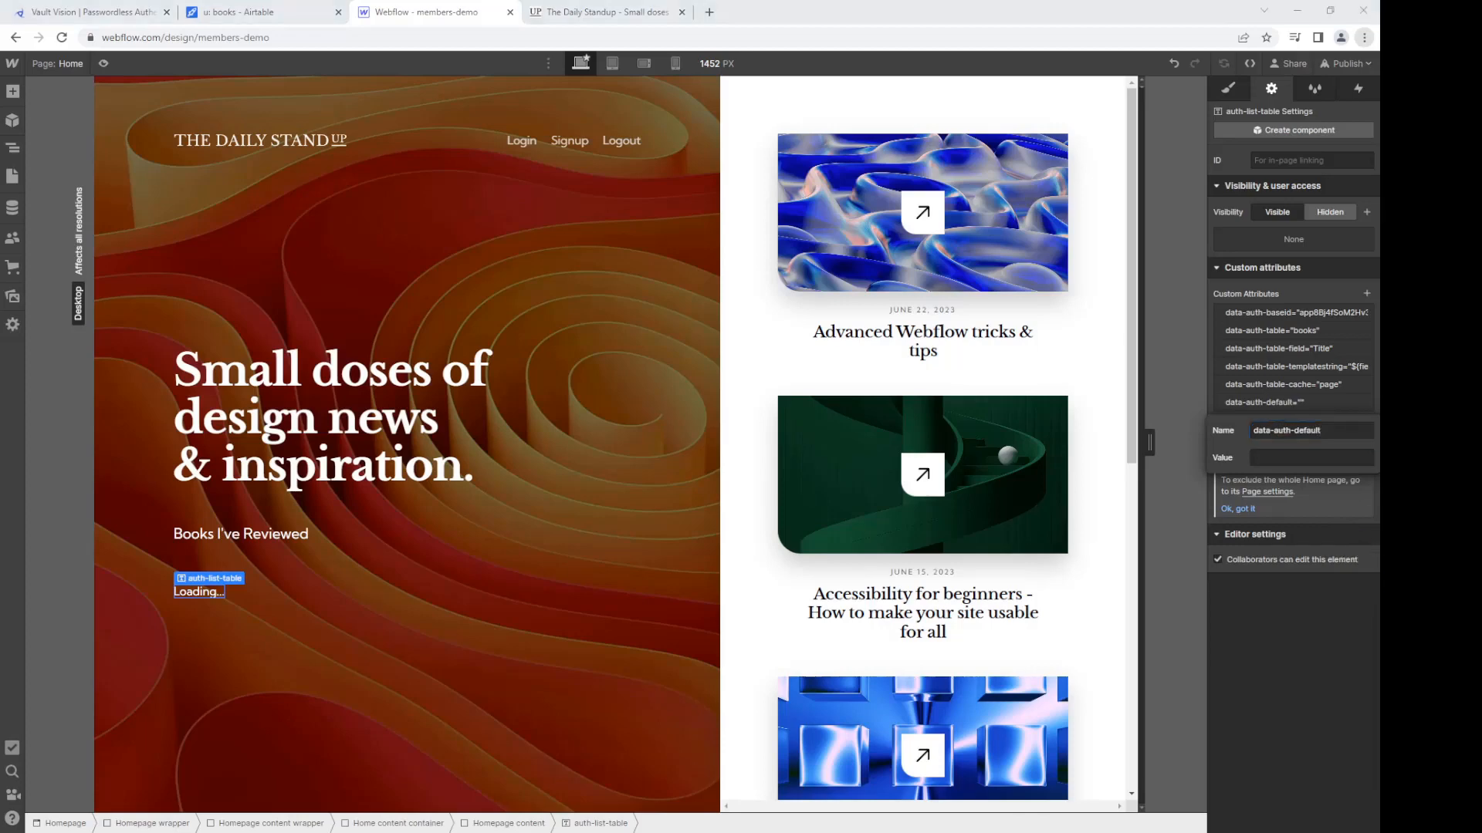
left_click(1338, 457)
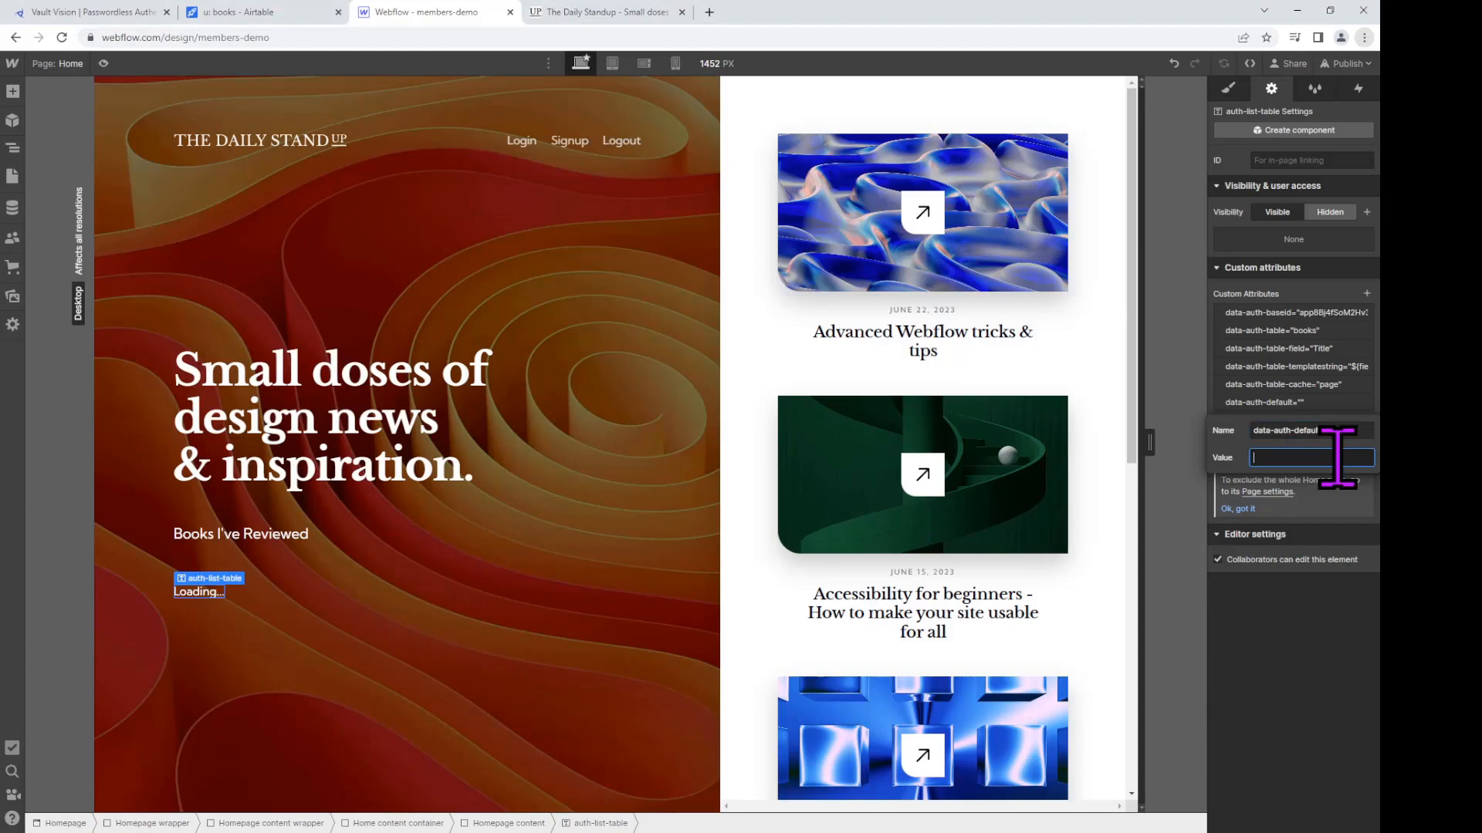
type("No books")
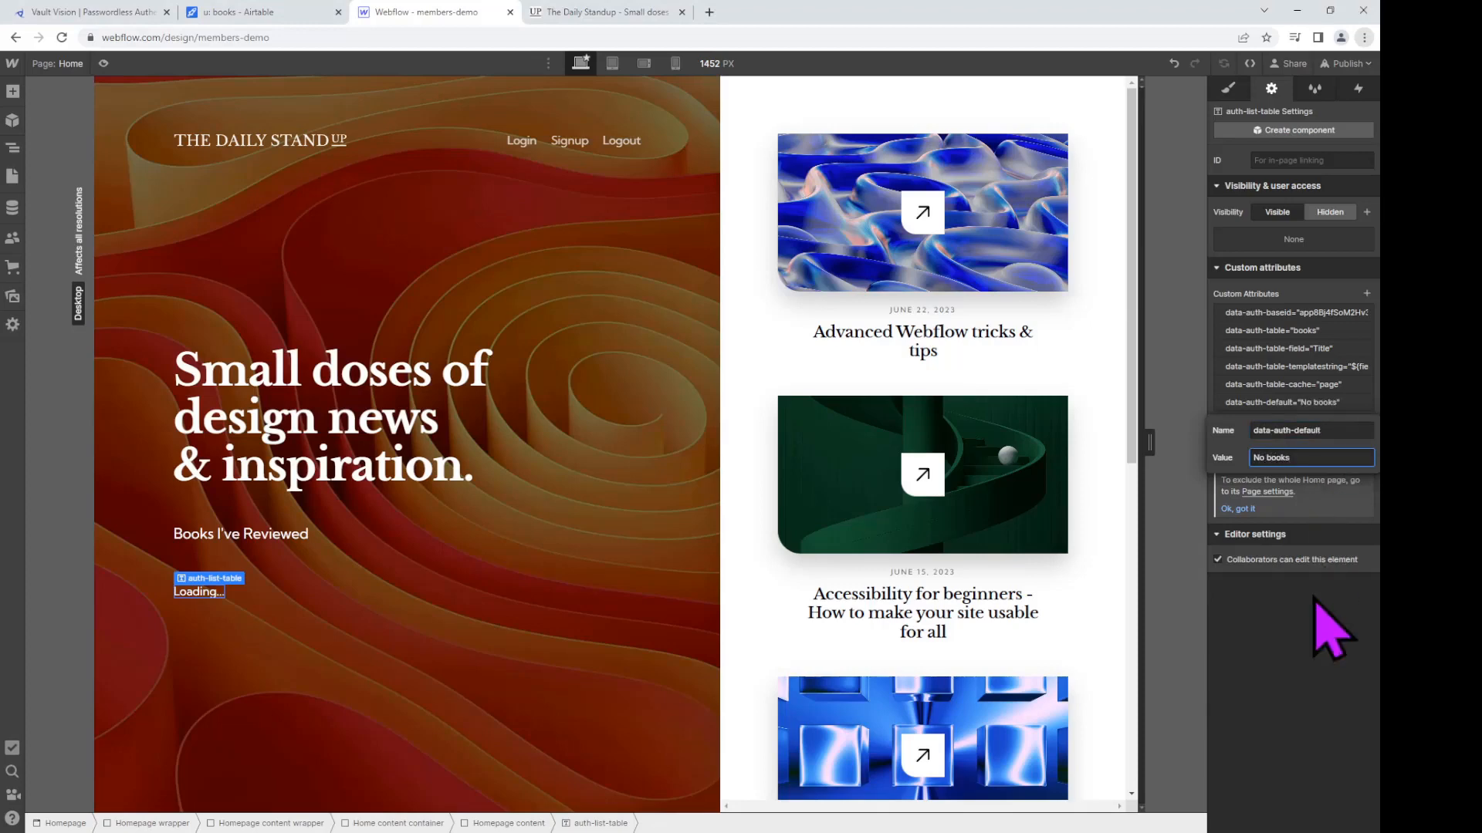
type(" Reviewed")
left_click(1333, 661)
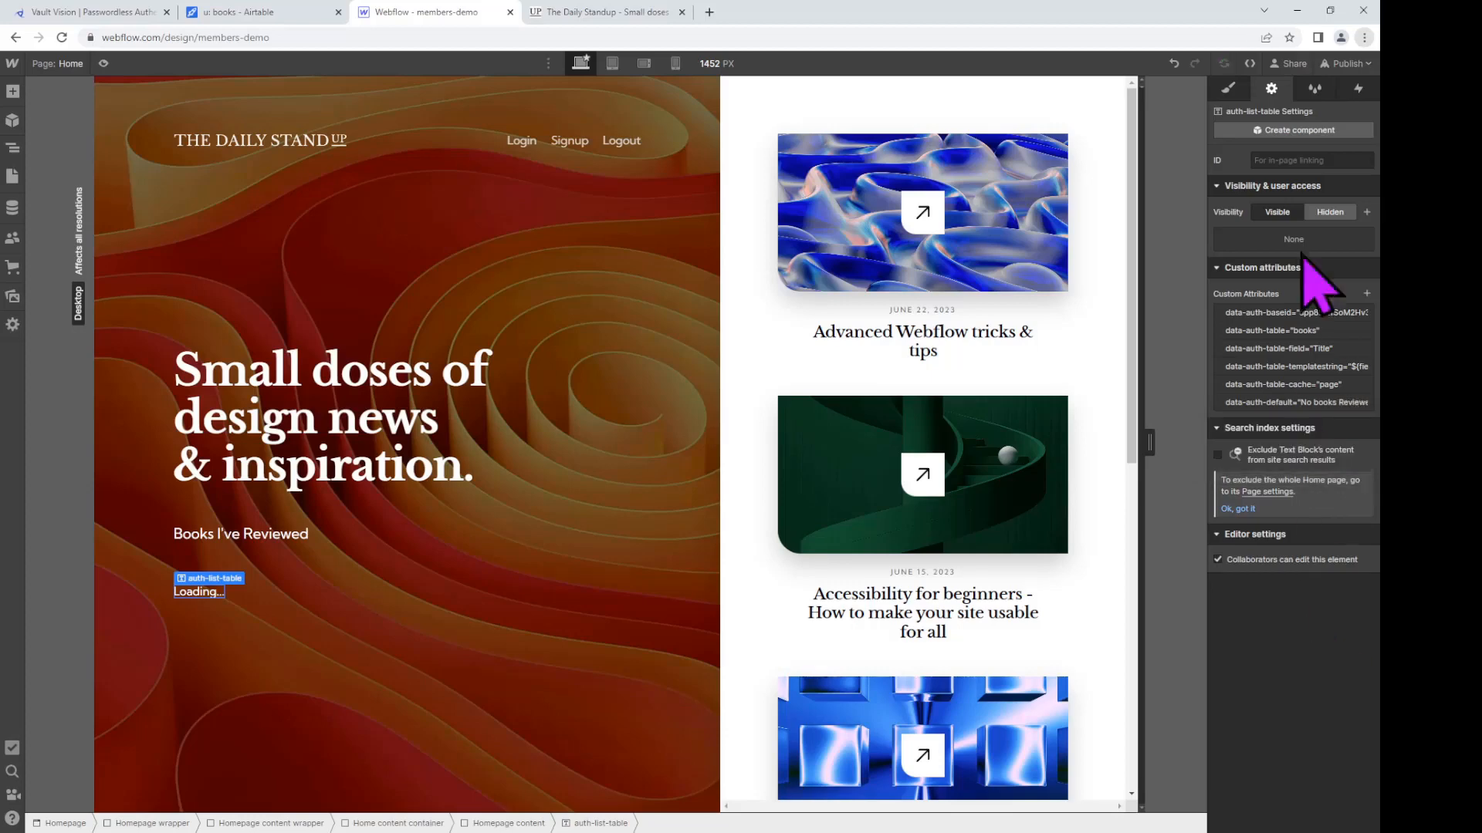
Step: Publish the site to the staging domain and load the live site's /gated page with its review form
left_click(1343, 63)
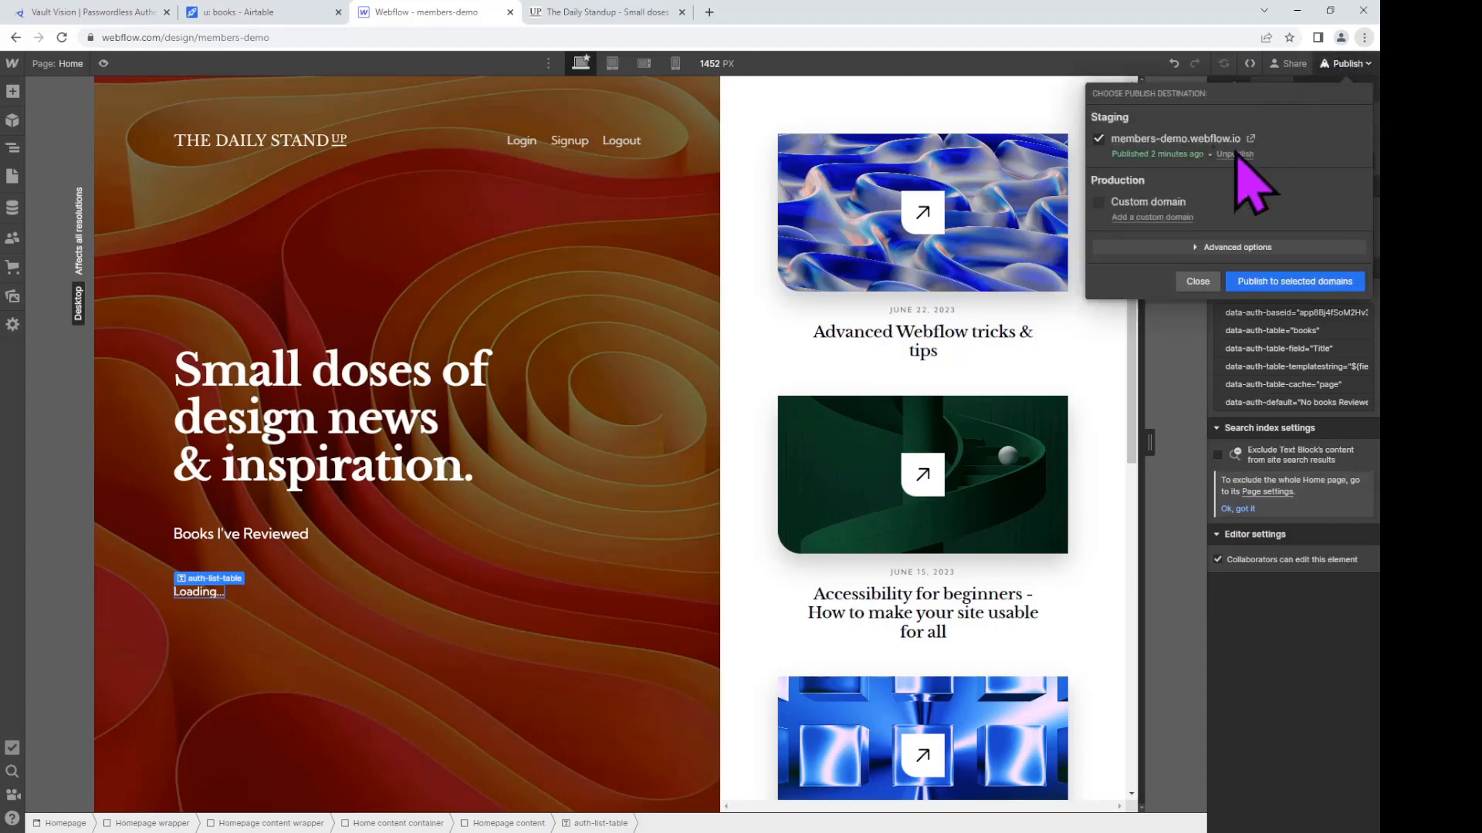
left_click(1302, 282)
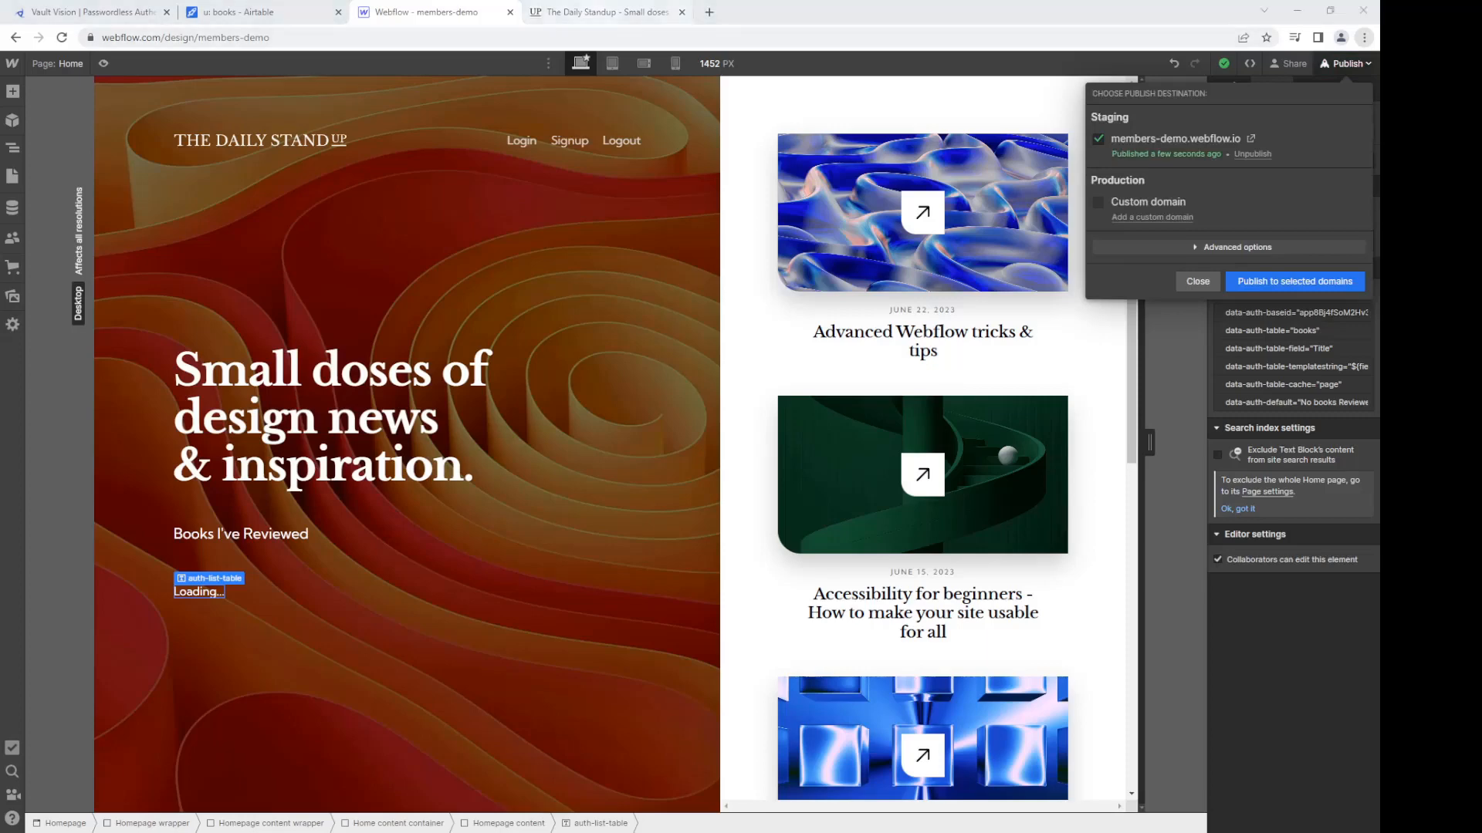
left_click(598, 11)
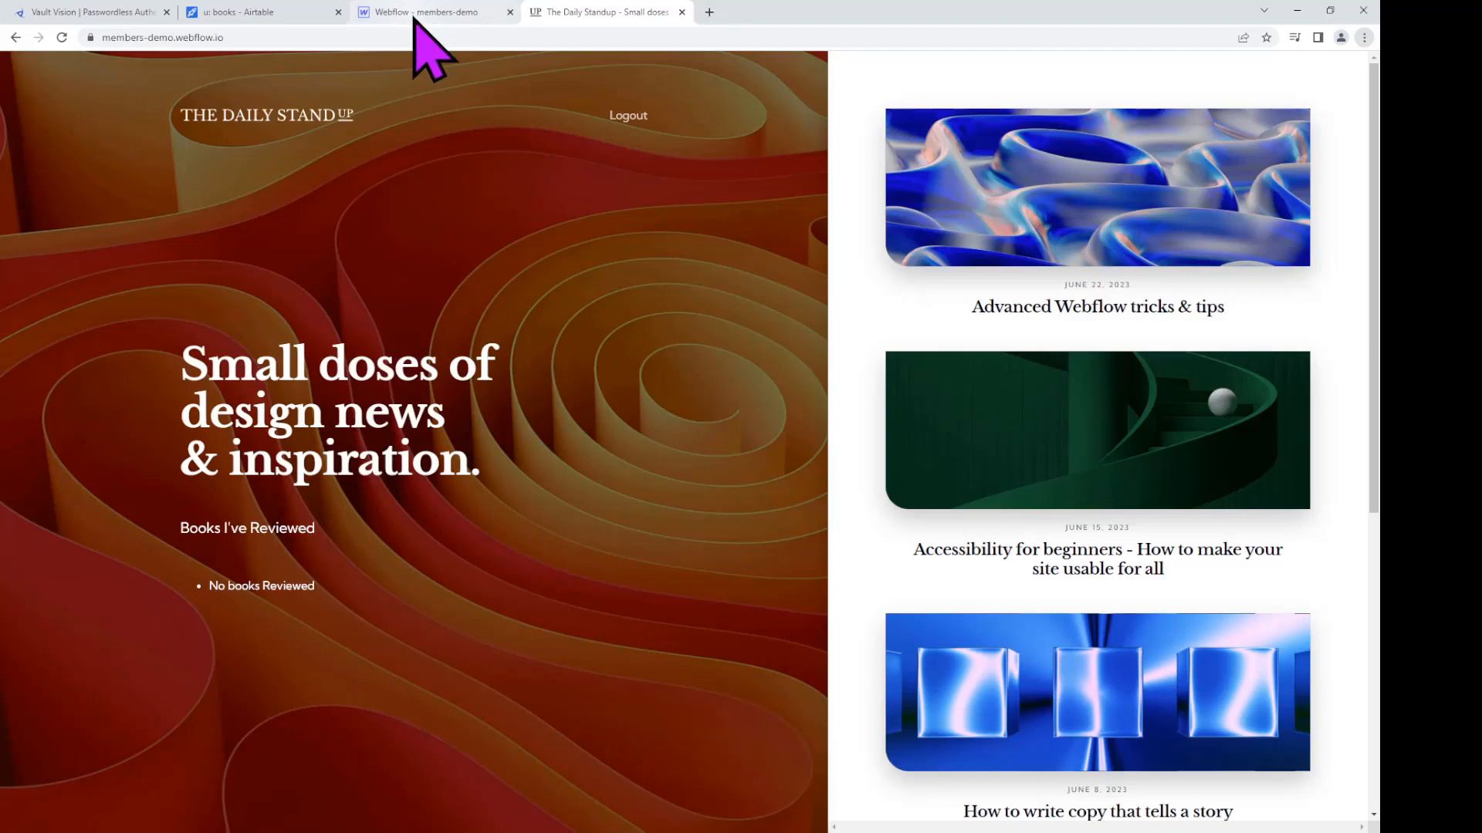
left_click(316, 35)
left_click(316, 34)
type("/gated")
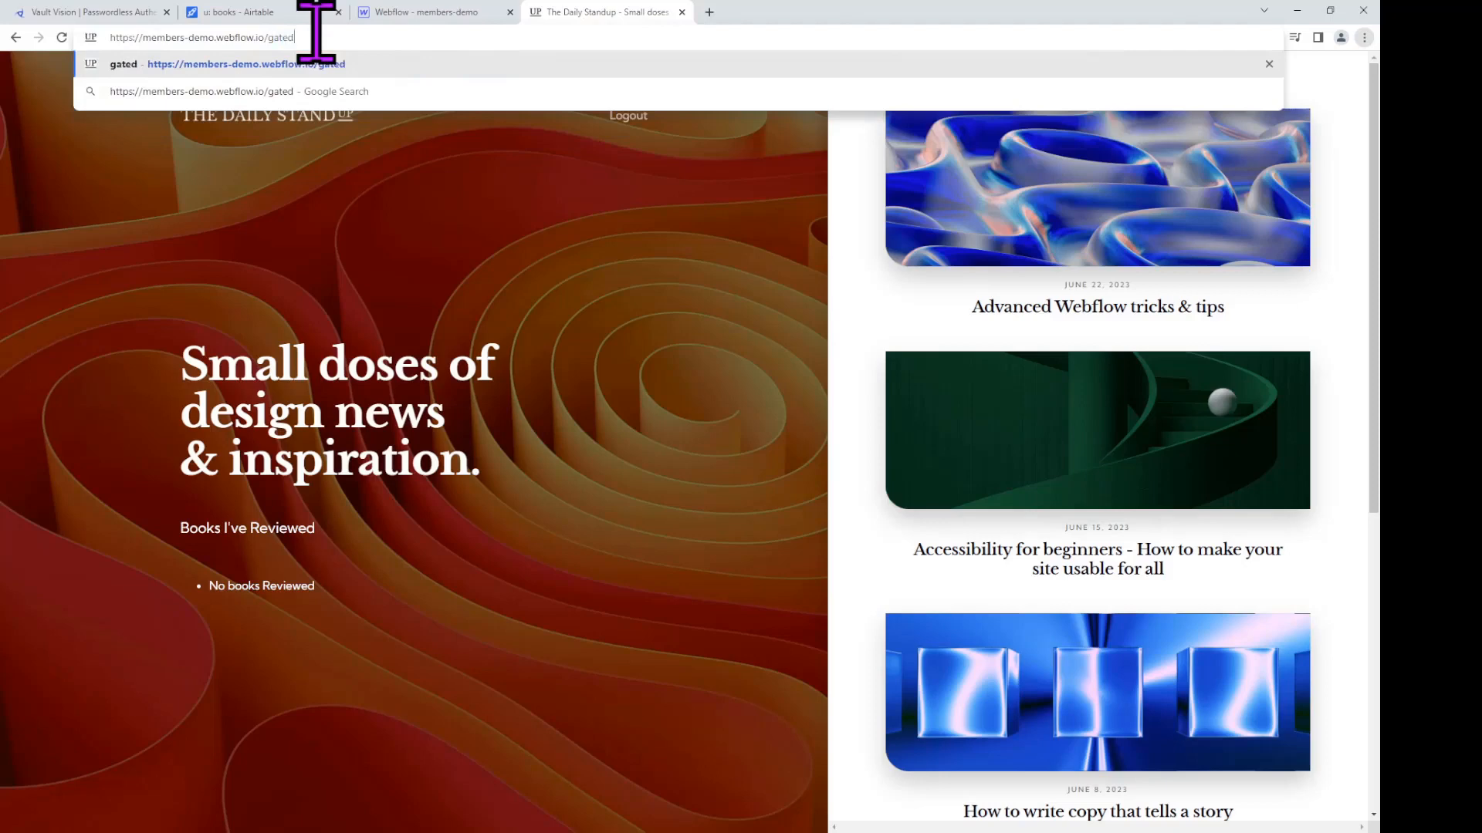
key("Return")
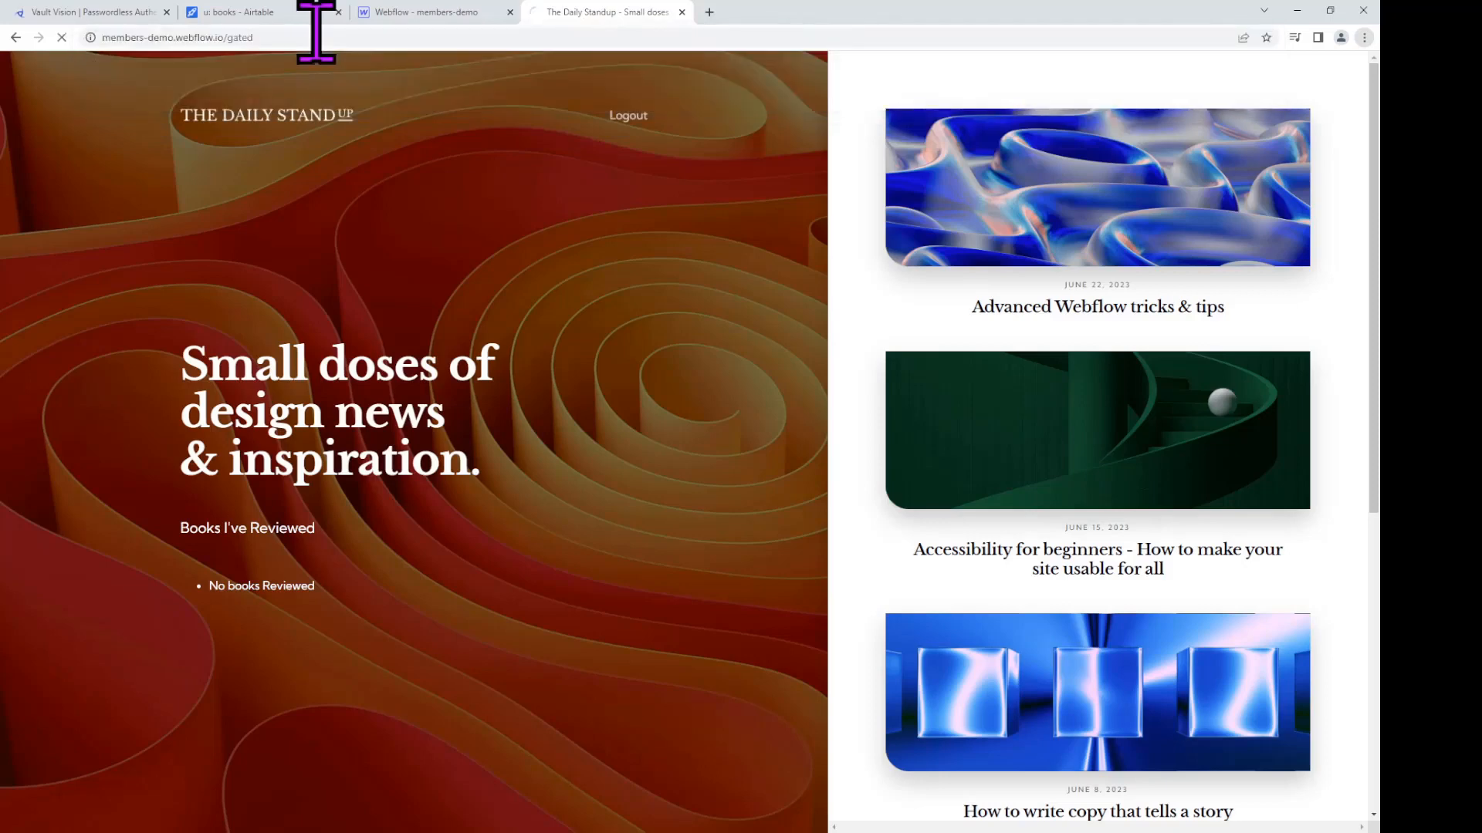
left_click(291, 658)
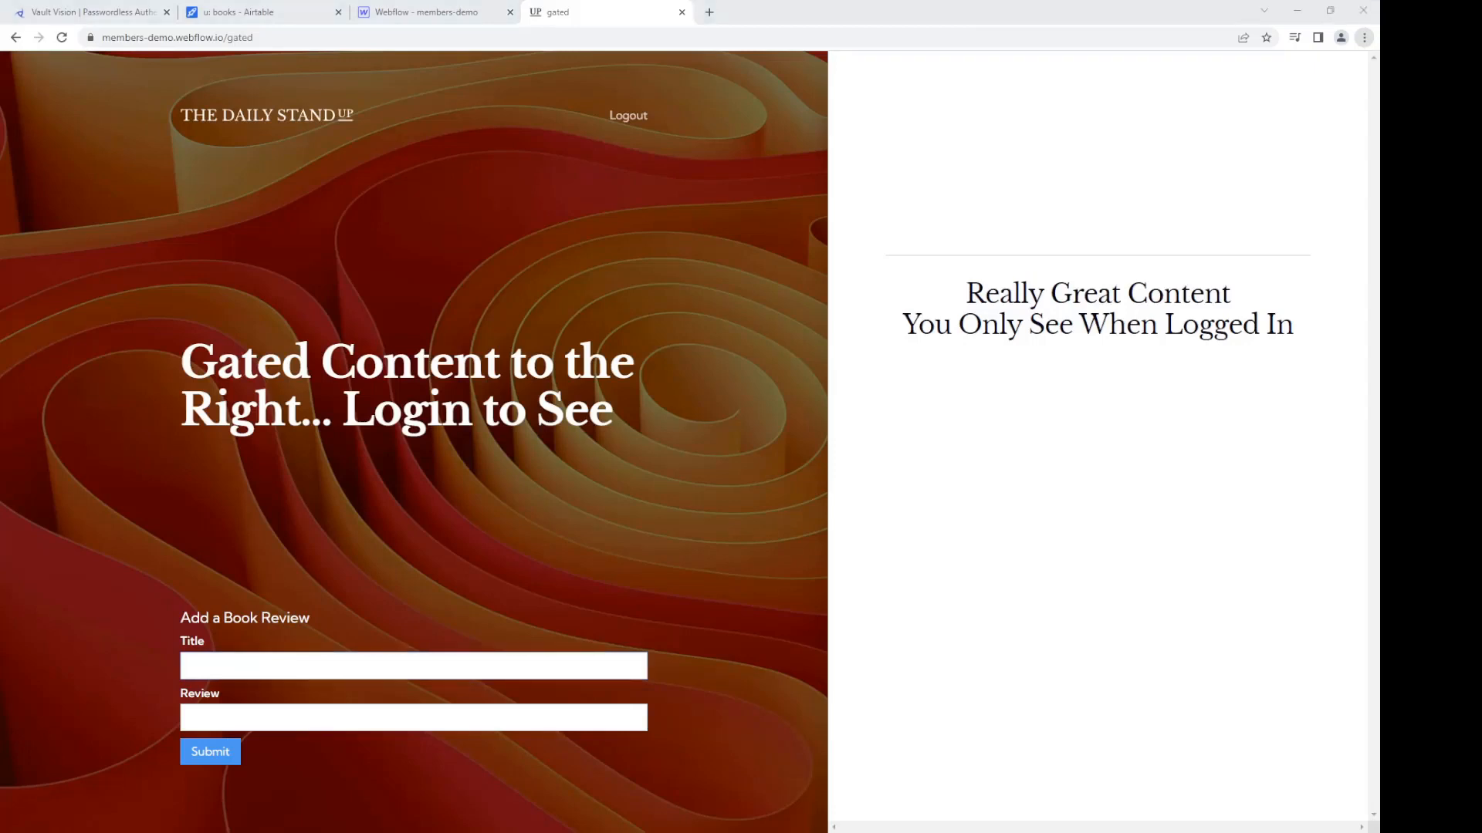
Step: Submit a Jane Eyre review reading 'Classic for my s2nd user', then reload for an empty form
left_click(250, 664)
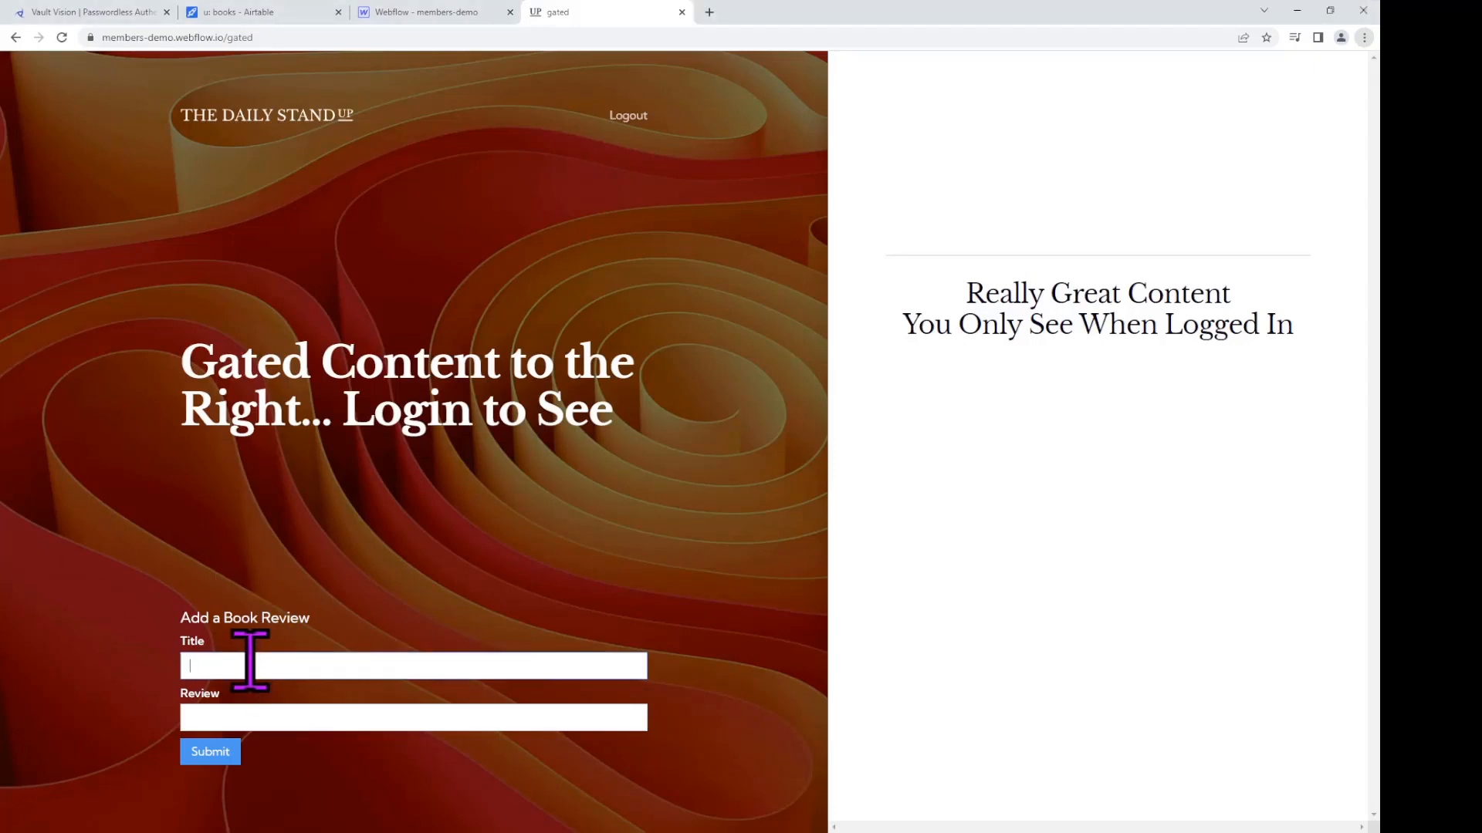
type("Jane Eyre")
key("Tab")
type("Class")
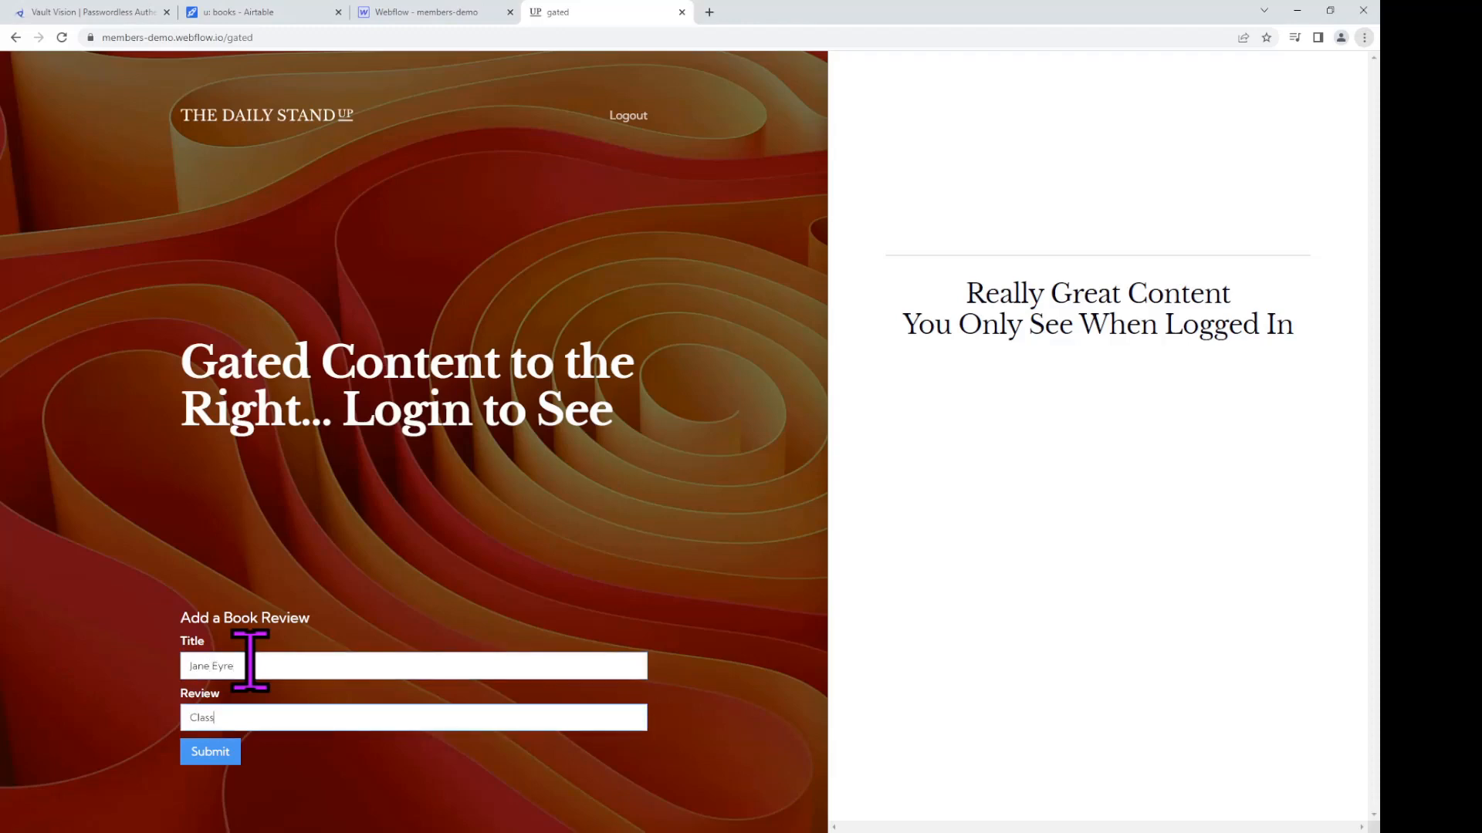
type("ic for my s2nd user")
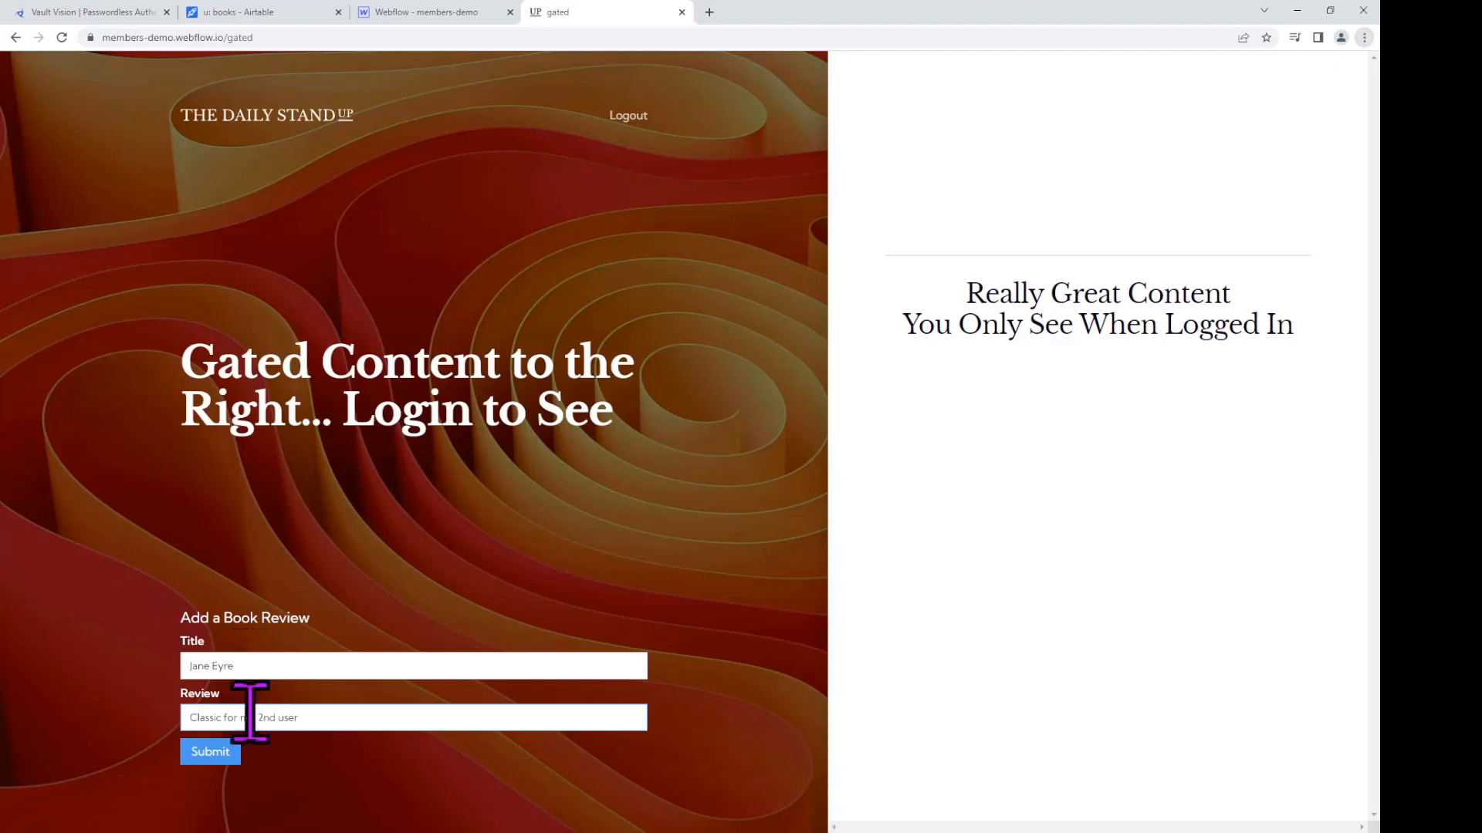
left_click(210, 751)
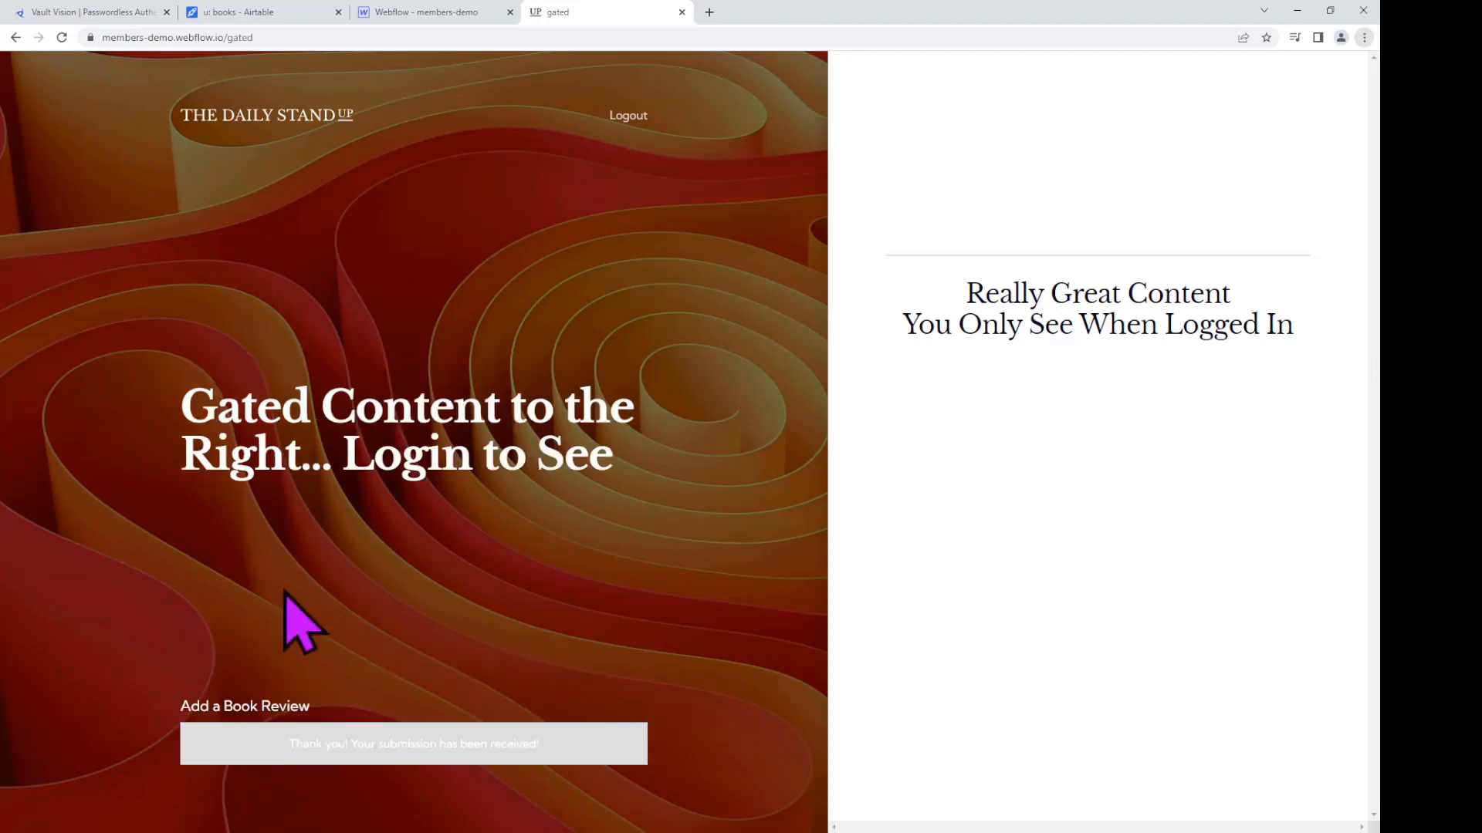
key("F5")
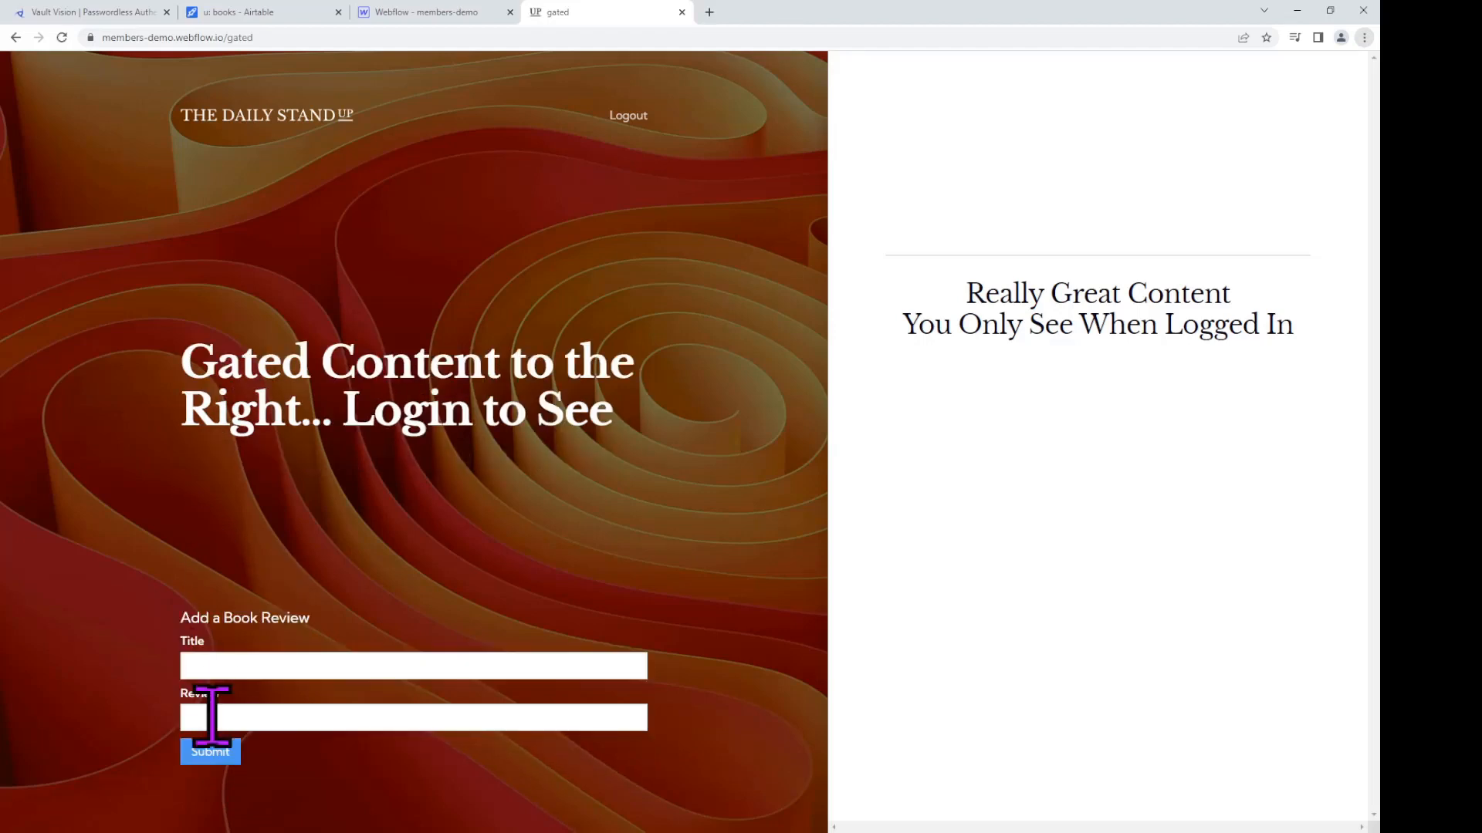
Step: Submit an Of Mice and Men review reading 'Another Classic for my second user'
left_click(235, 661)
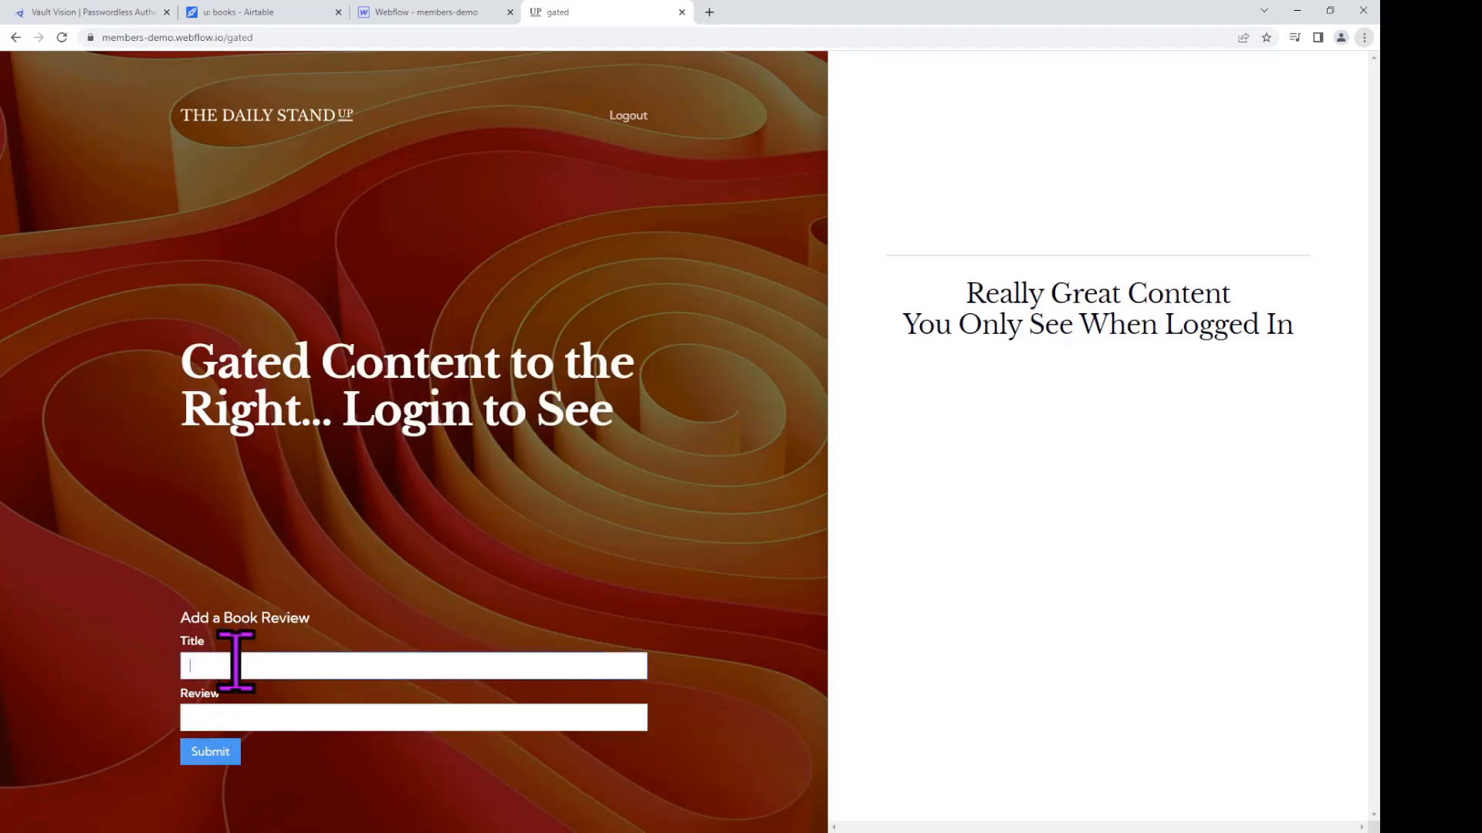
type("Of Mice and Men")
left_click(240, 716)
type("Another C")
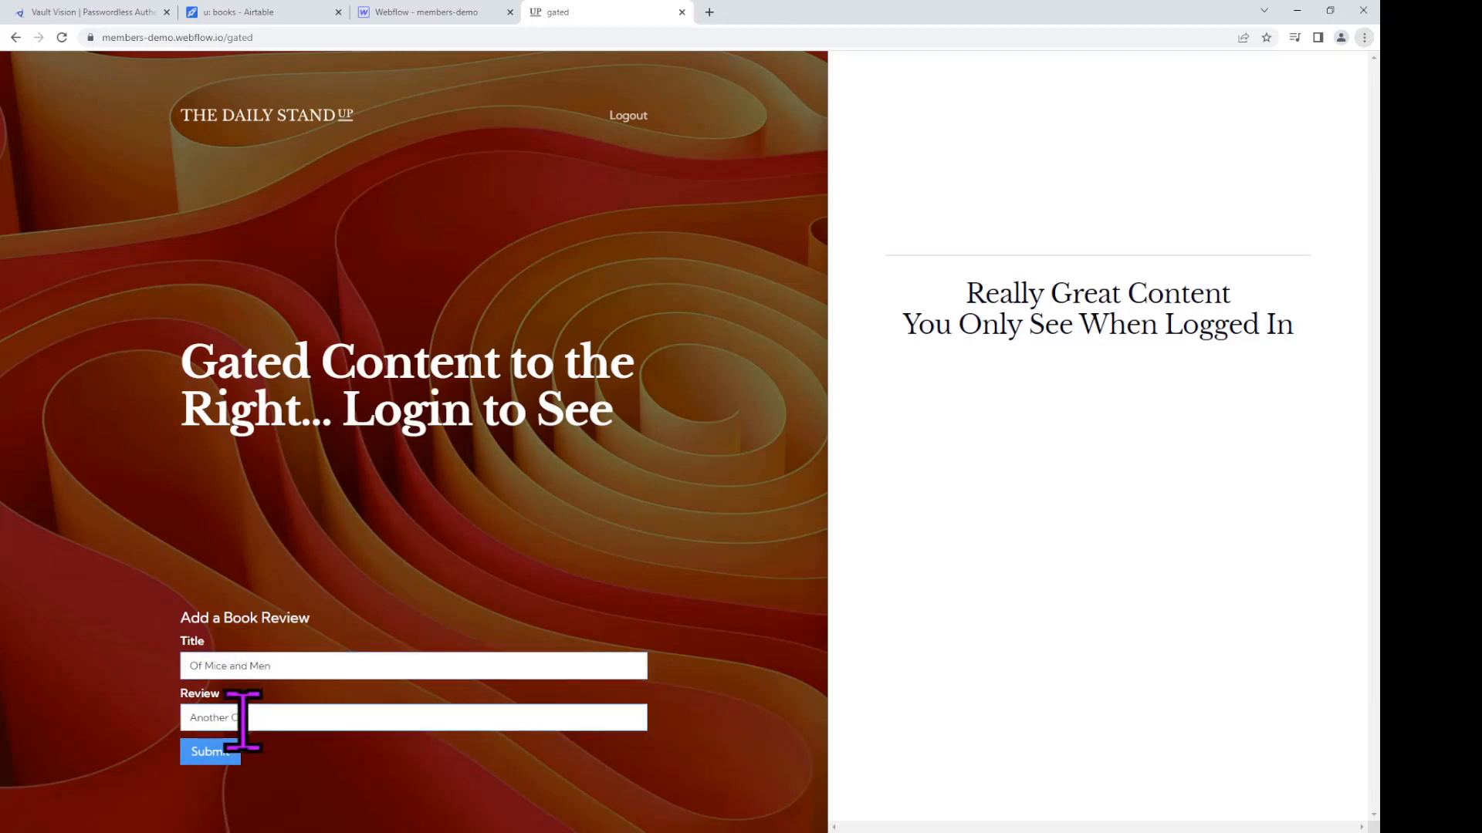
type("lassic for ")
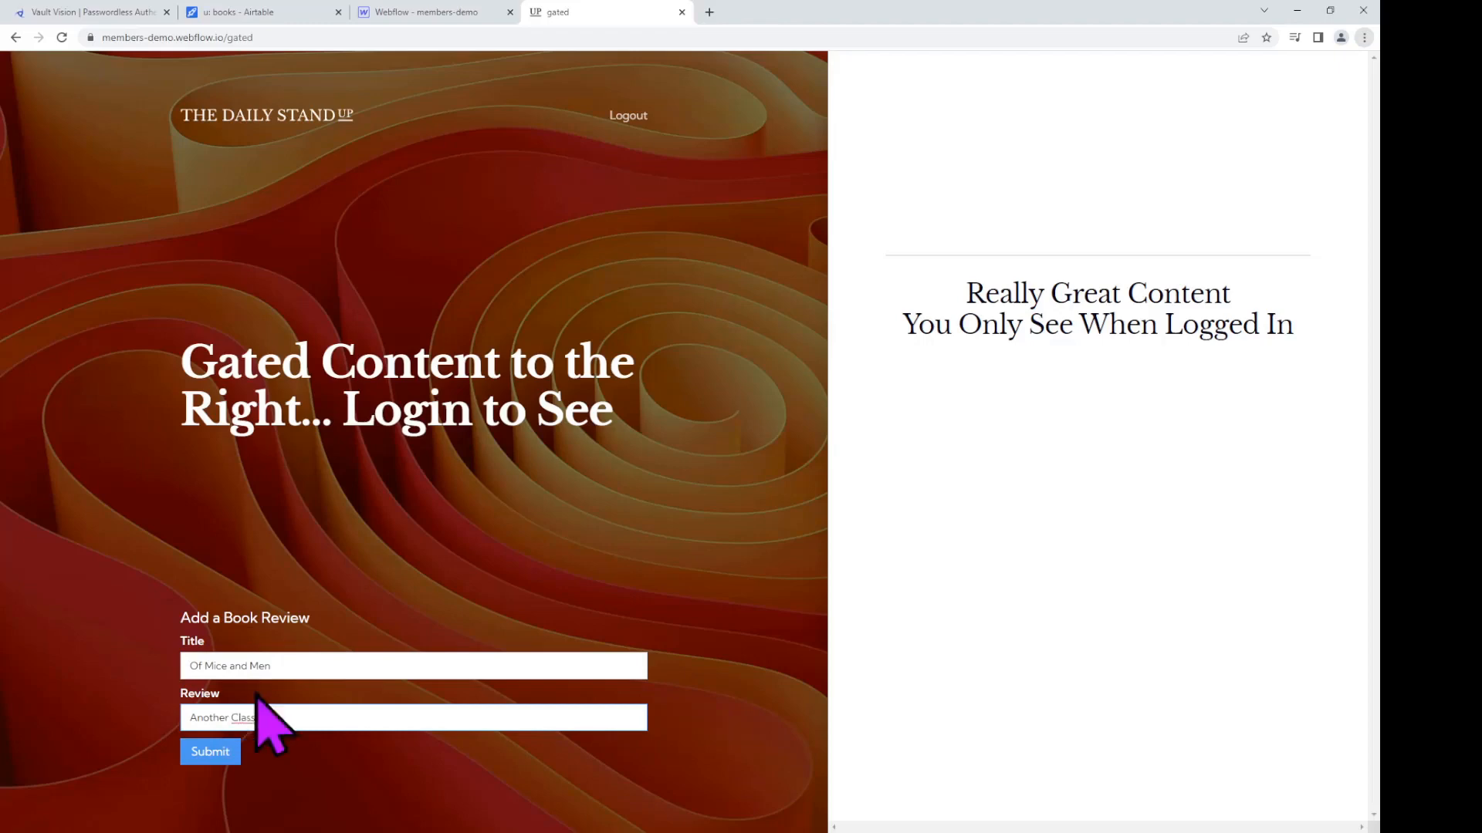
type("my second user")
left_click(204, 755)
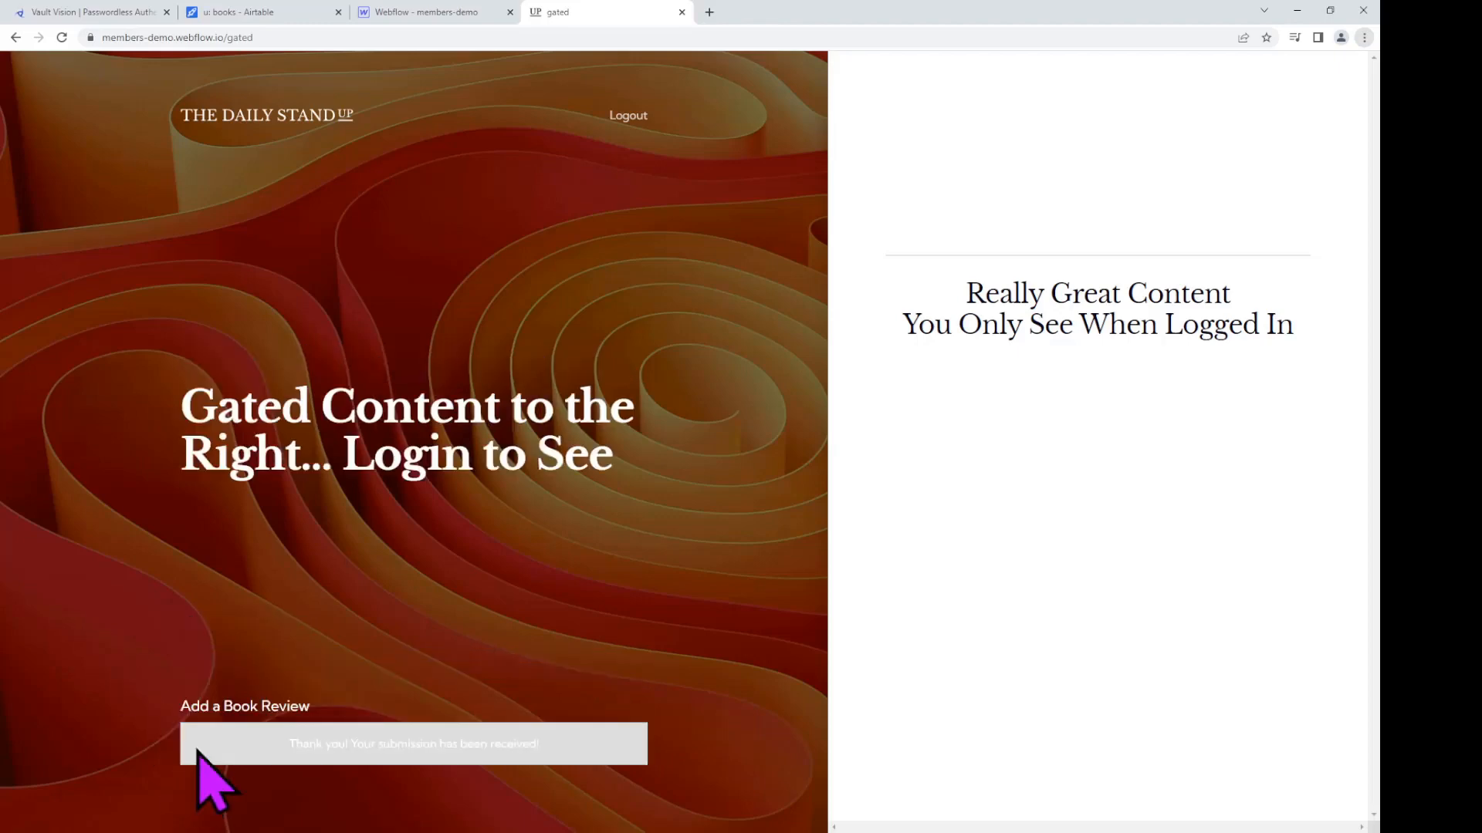
Step: Submit a Lord of the Flies review reading 'Final Classic for my 2nd user'
left_click(263, 665)
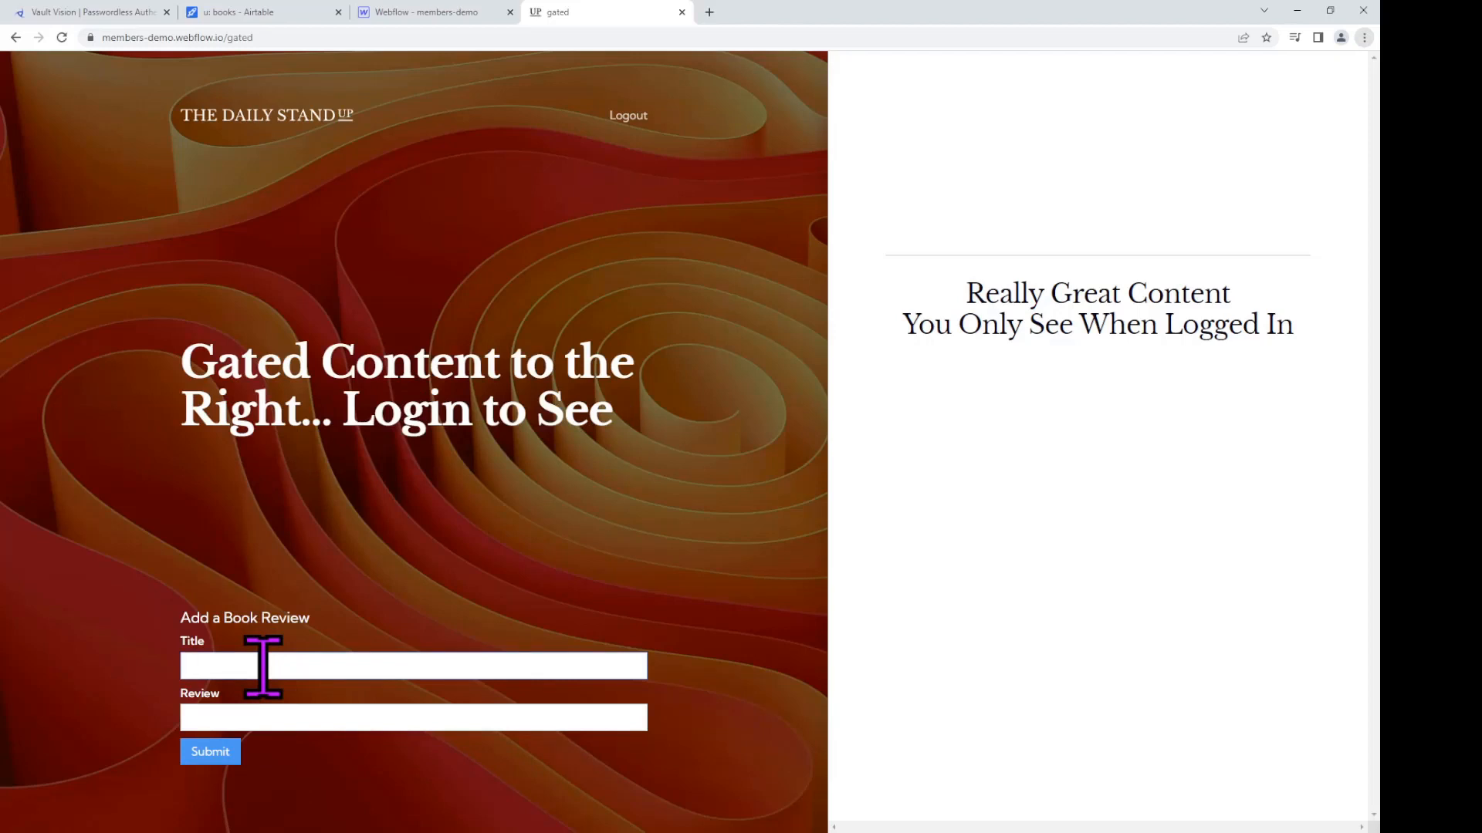
type("Lord of the Fliest")
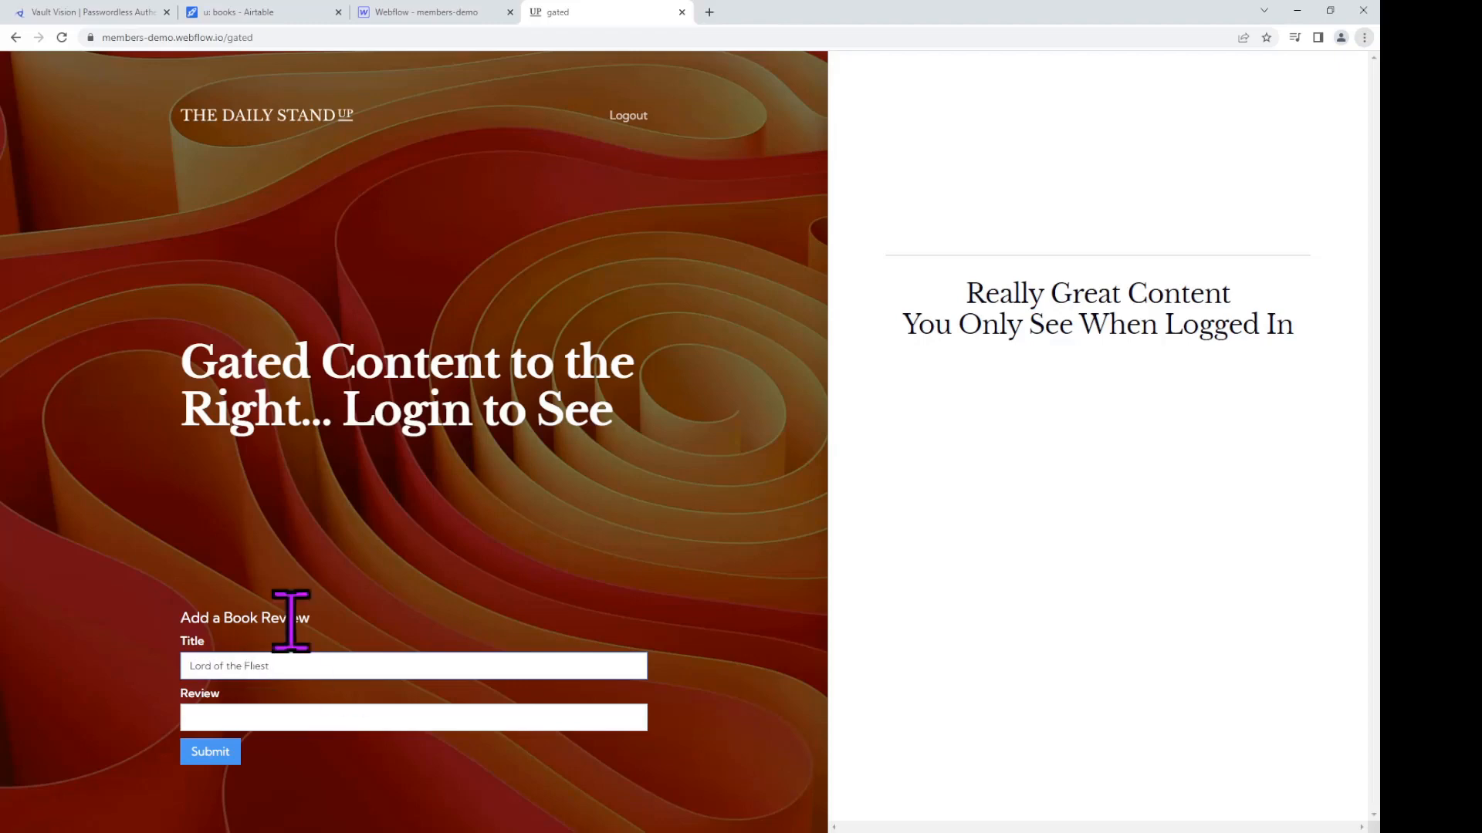
key("Tab")
type("Fi")
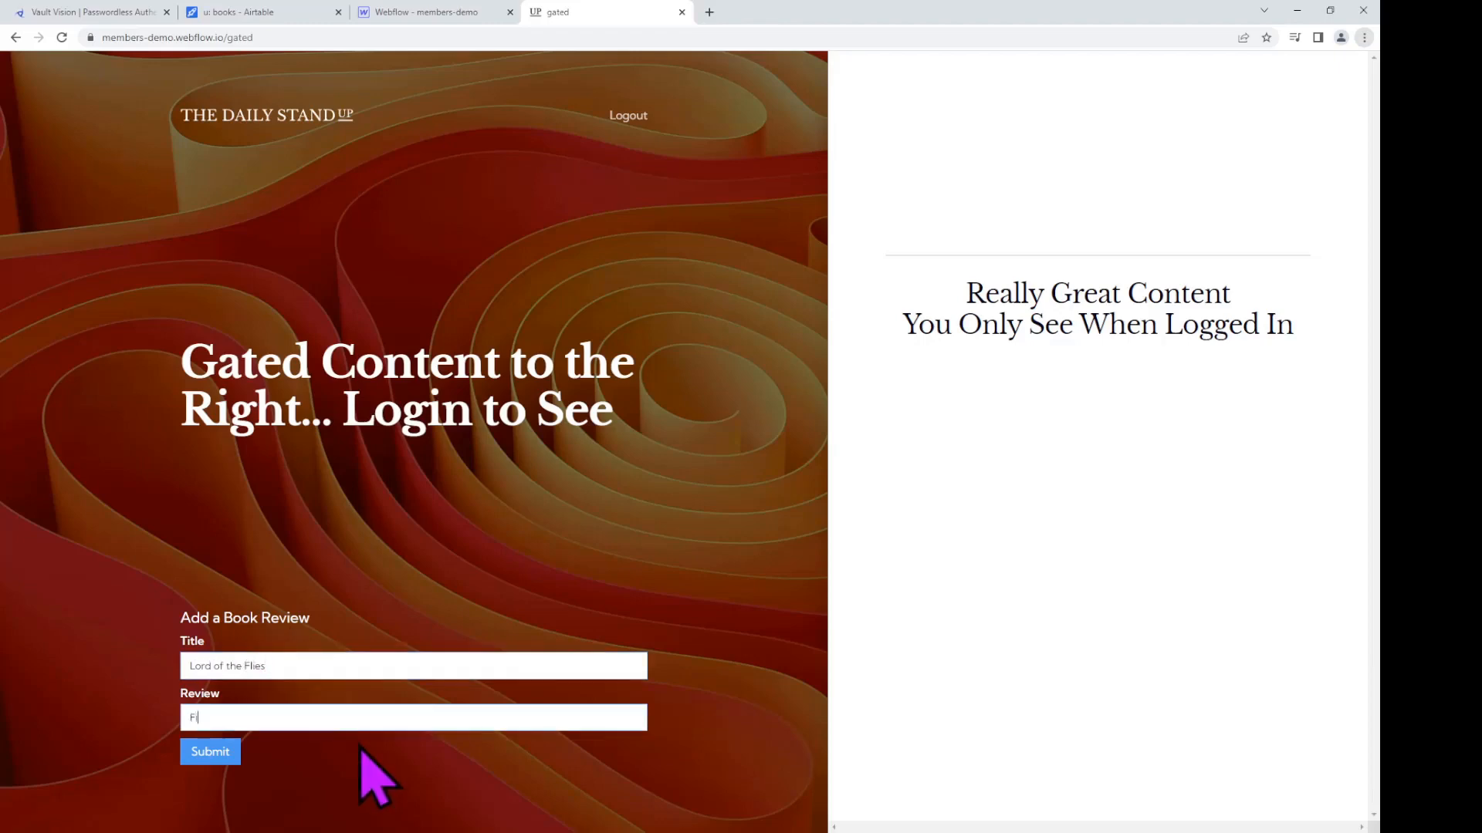
type("nal Classic for my 2nd user")
left_click(202, 753)
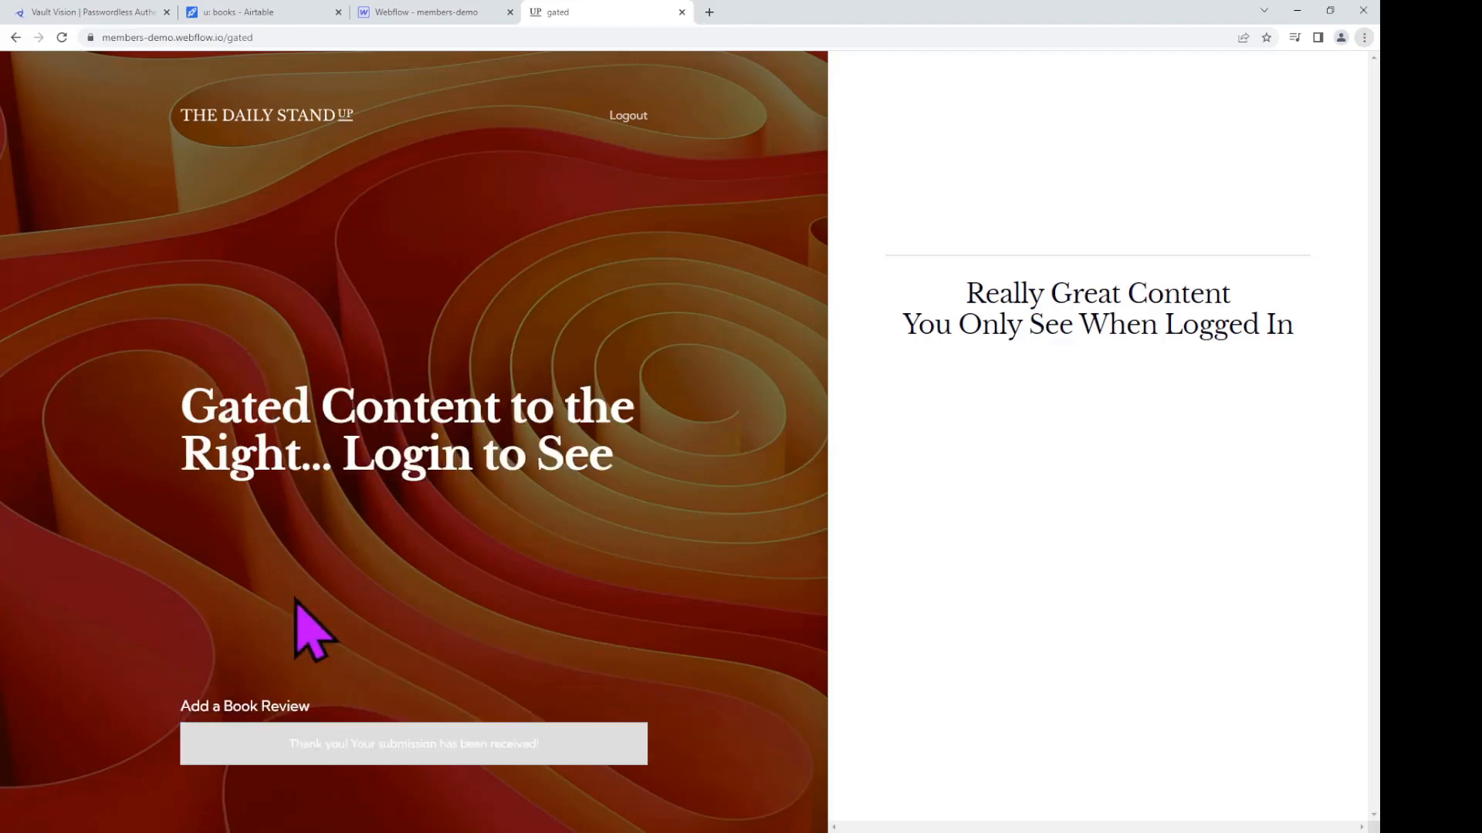
Step: Check the new Lord of the Flies row in Airtable, then load the live home page by removing 'gated' from the URL
left_click(281, 19)
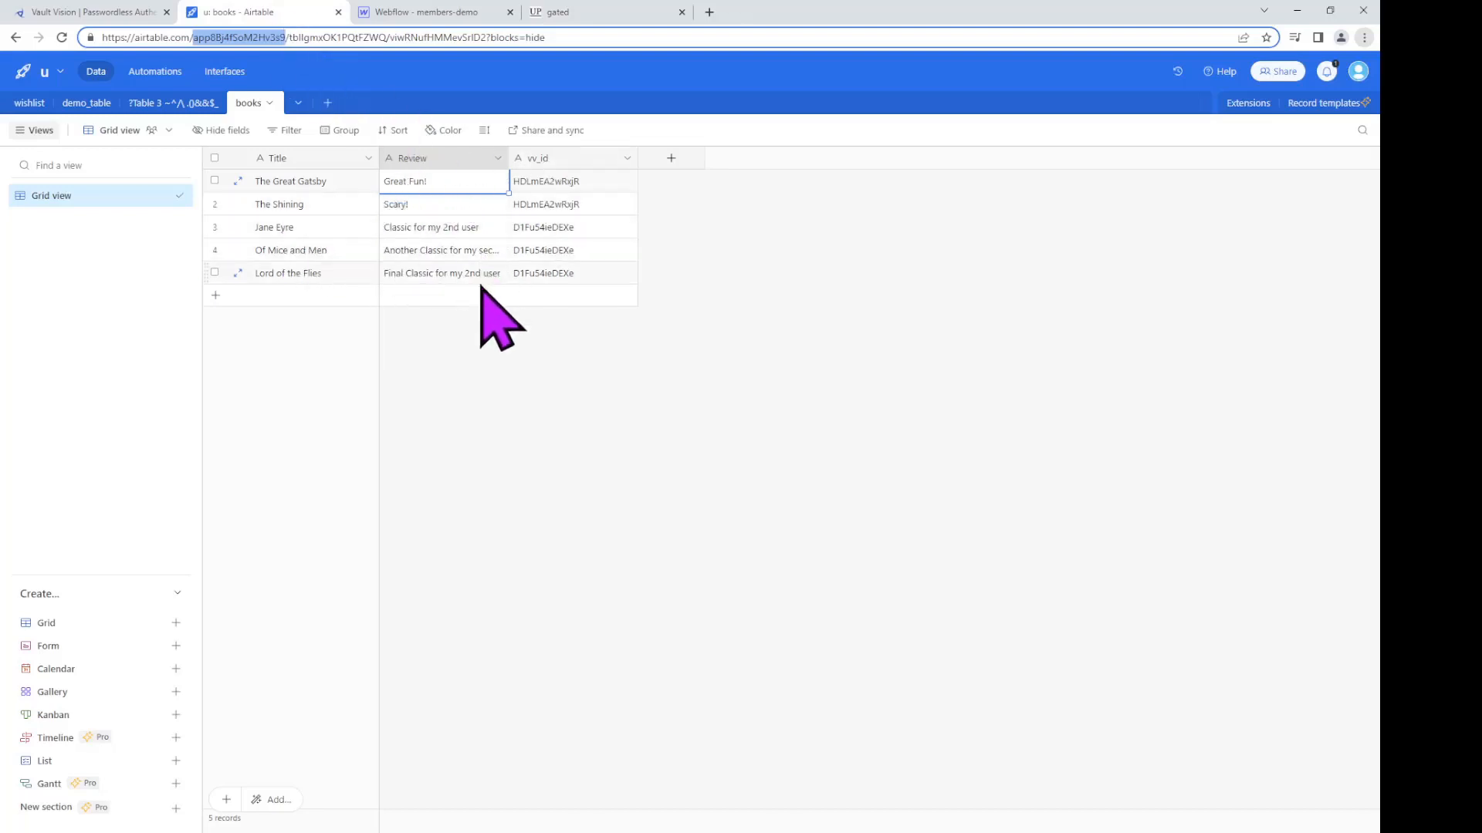
left_click(437, 16)
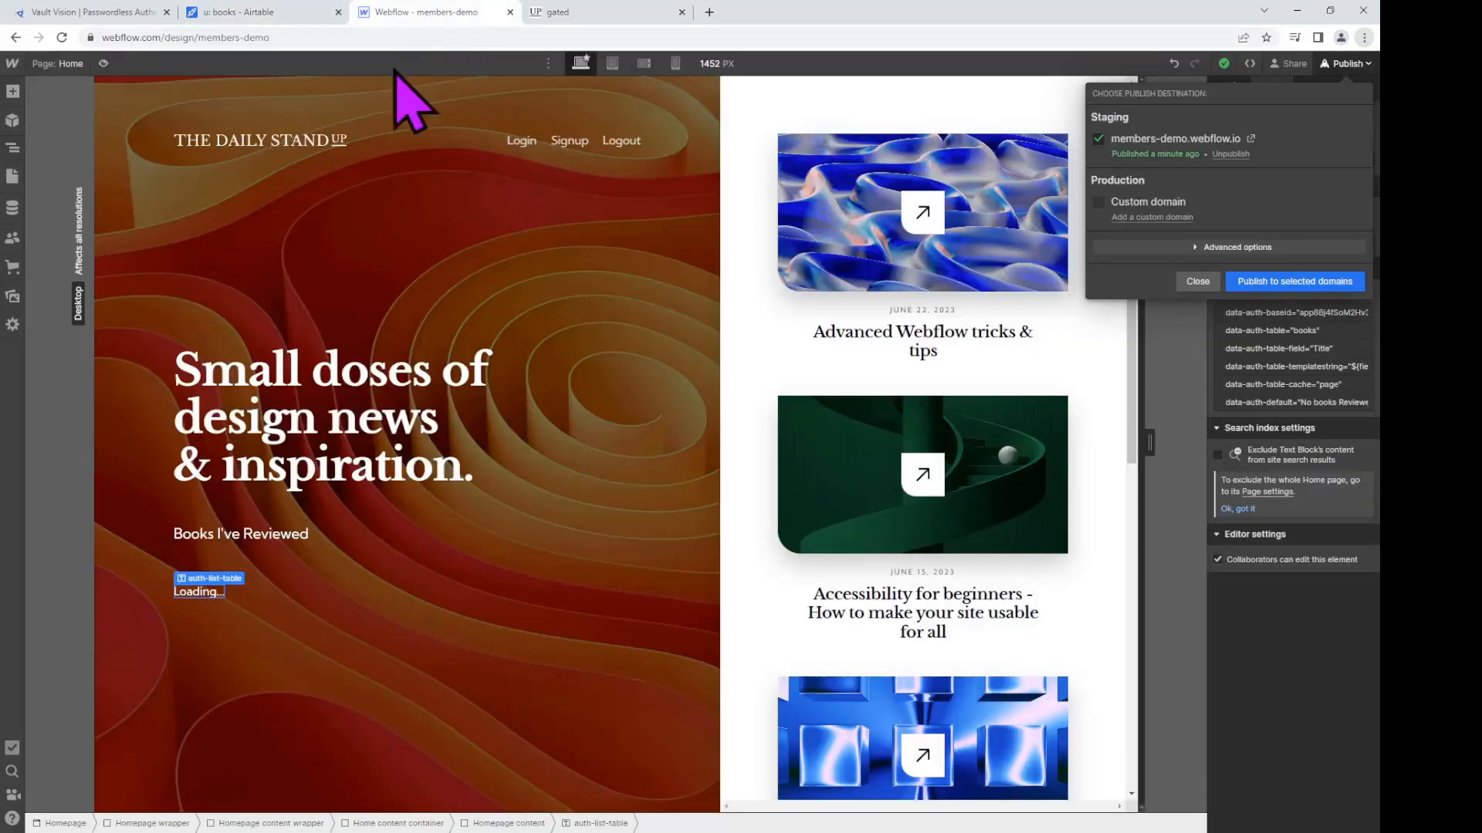
left_click(599, 22)
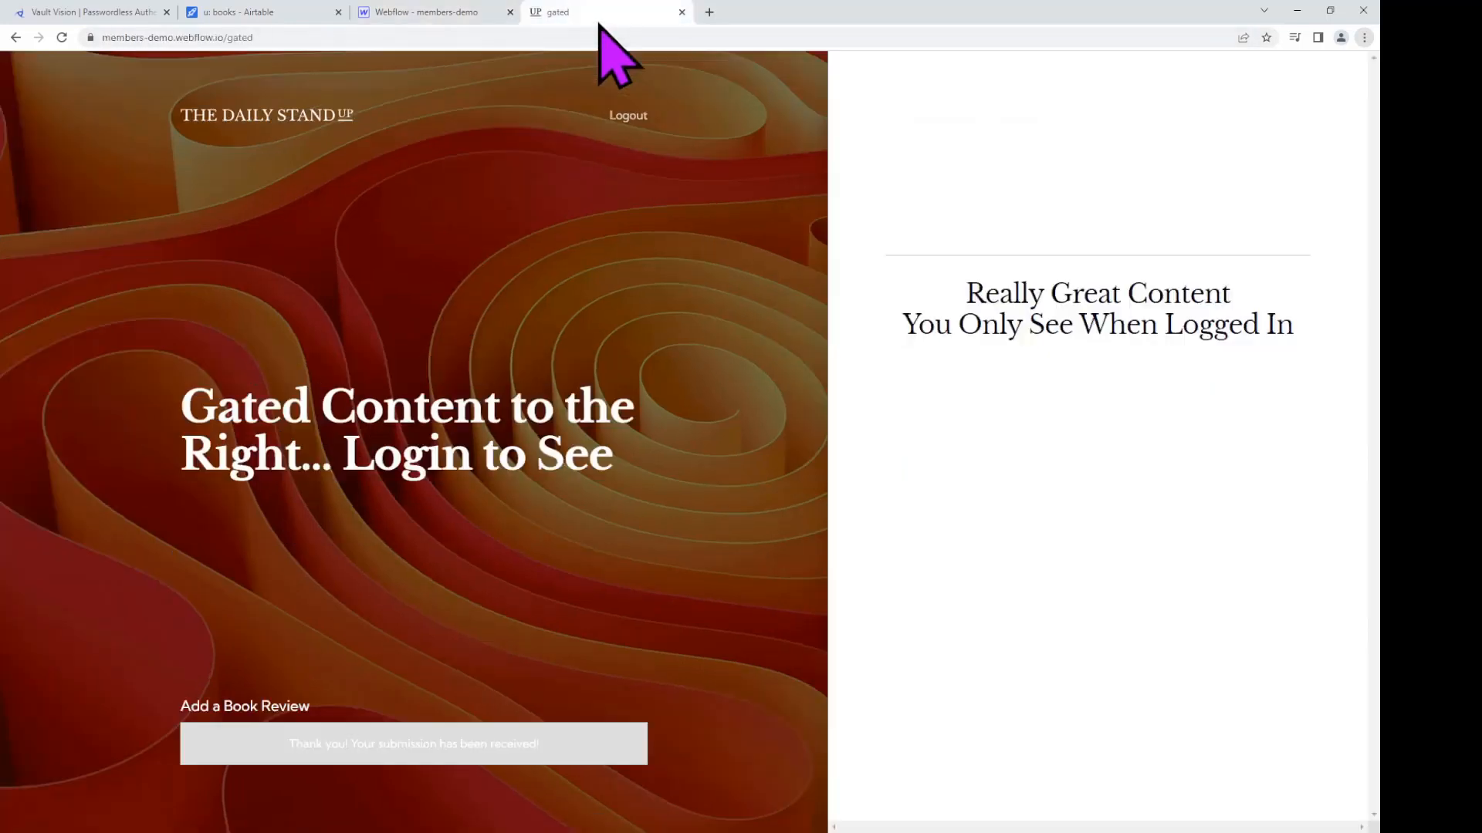
left_click(252, 37)
left_click(287, 37)
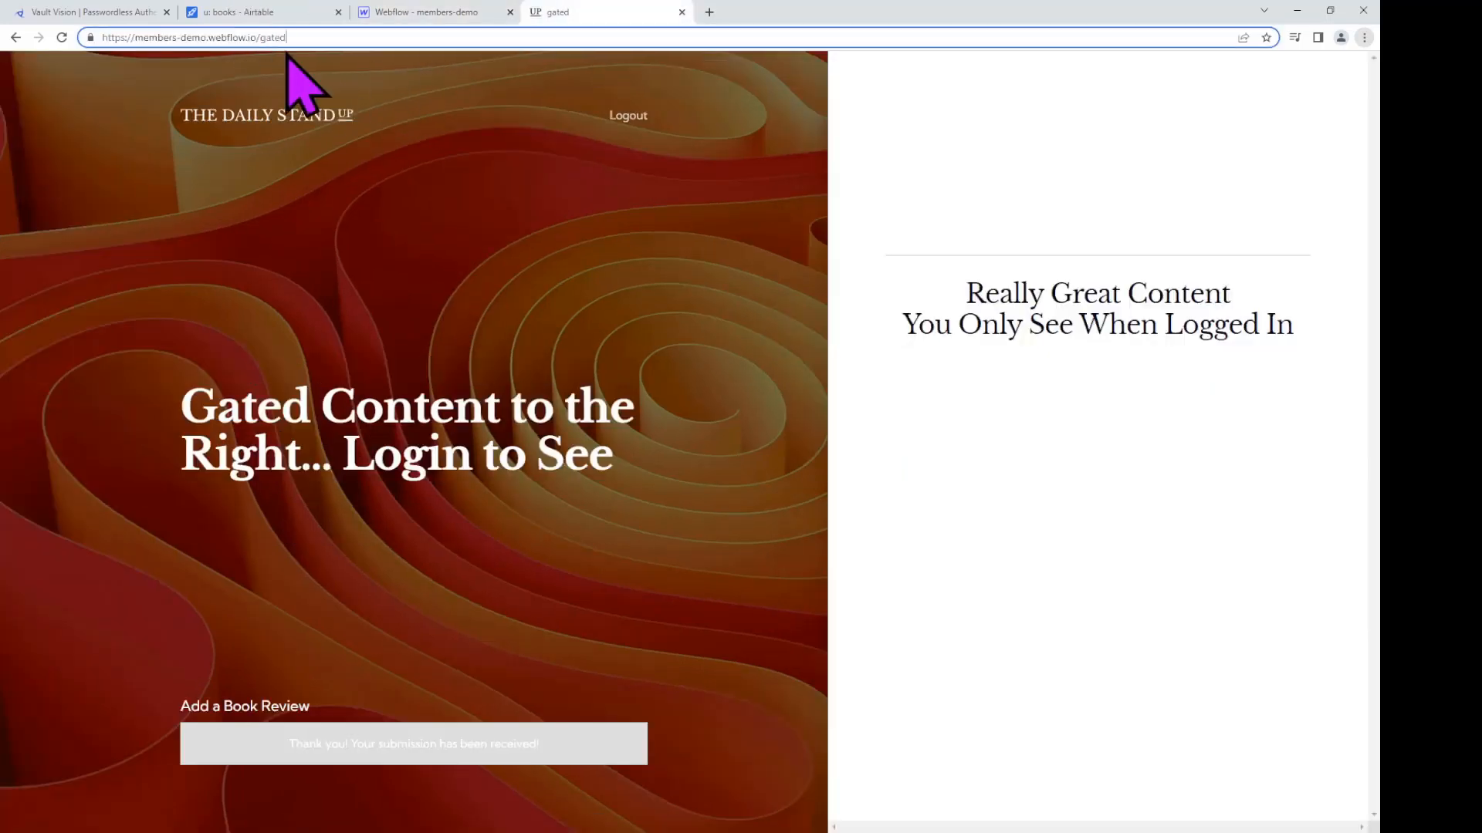
key("BackSpace")
key("BackSpace")
key("BackSpace")
key("BackSpace")
key("BackSpace")
key("Return")
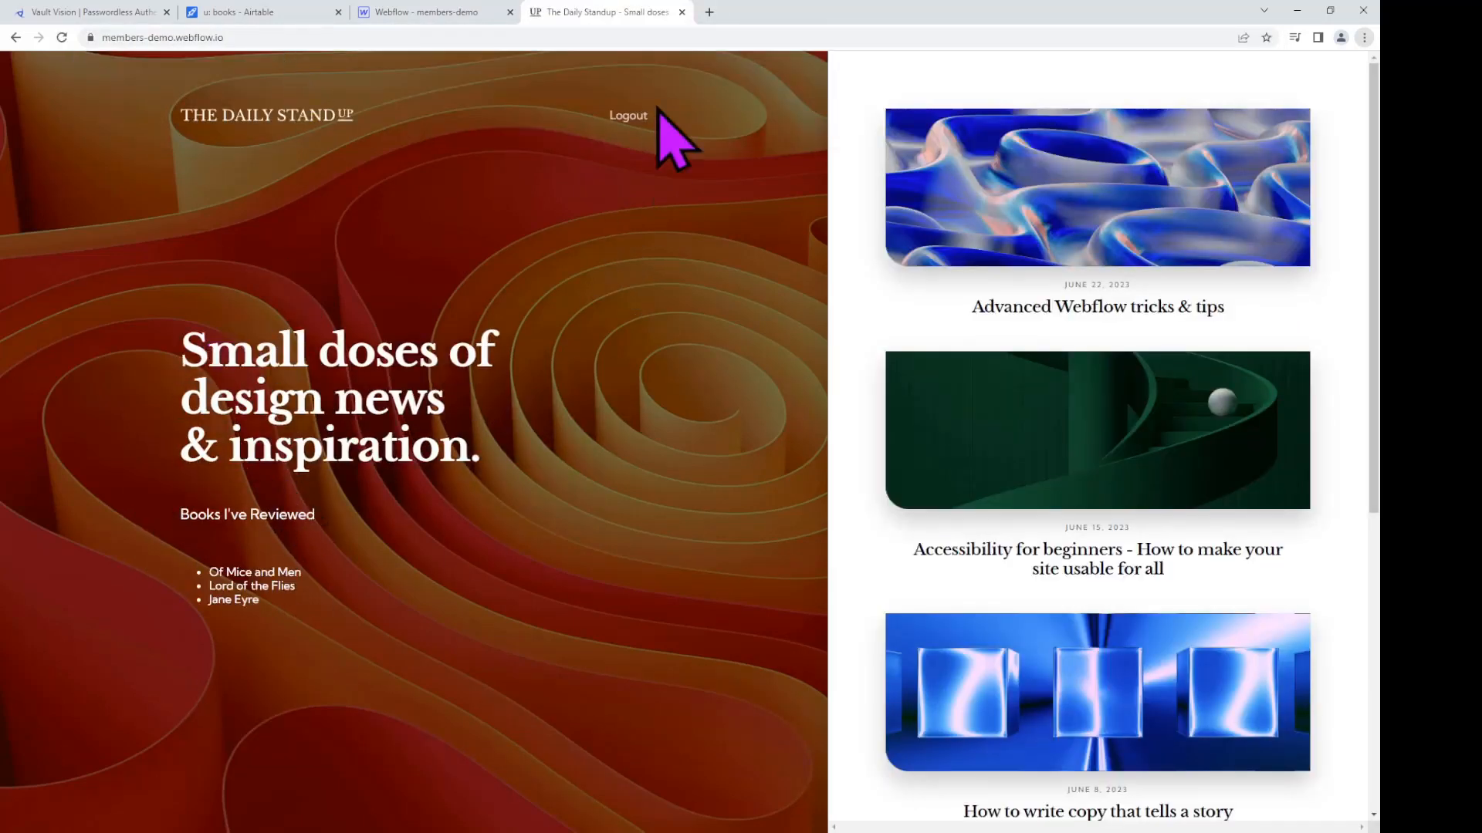
Step: Log out and sign in as the other member using their email address and a passkey
left_click(628, 116)
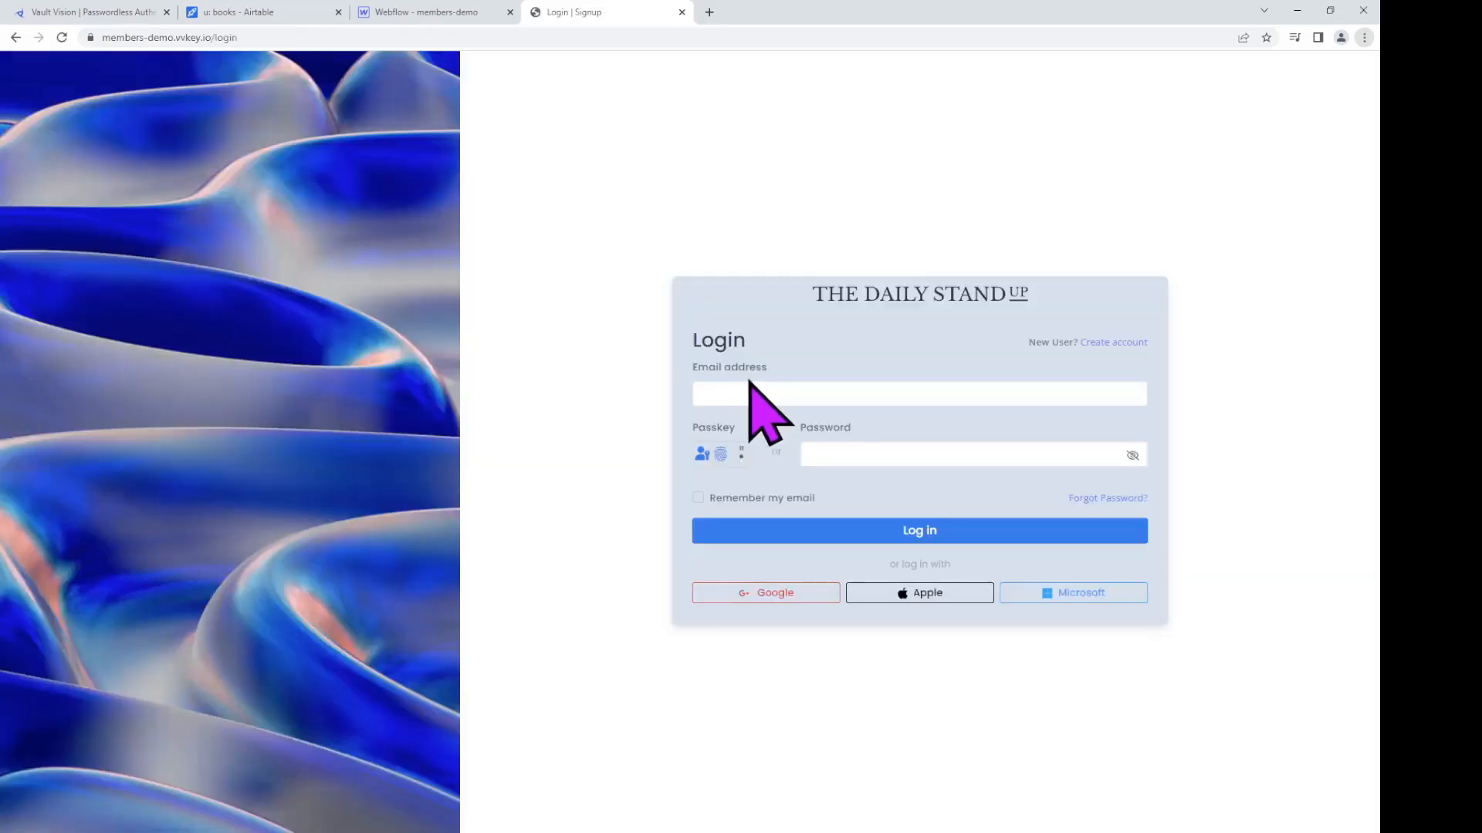
left_click(748, 392)
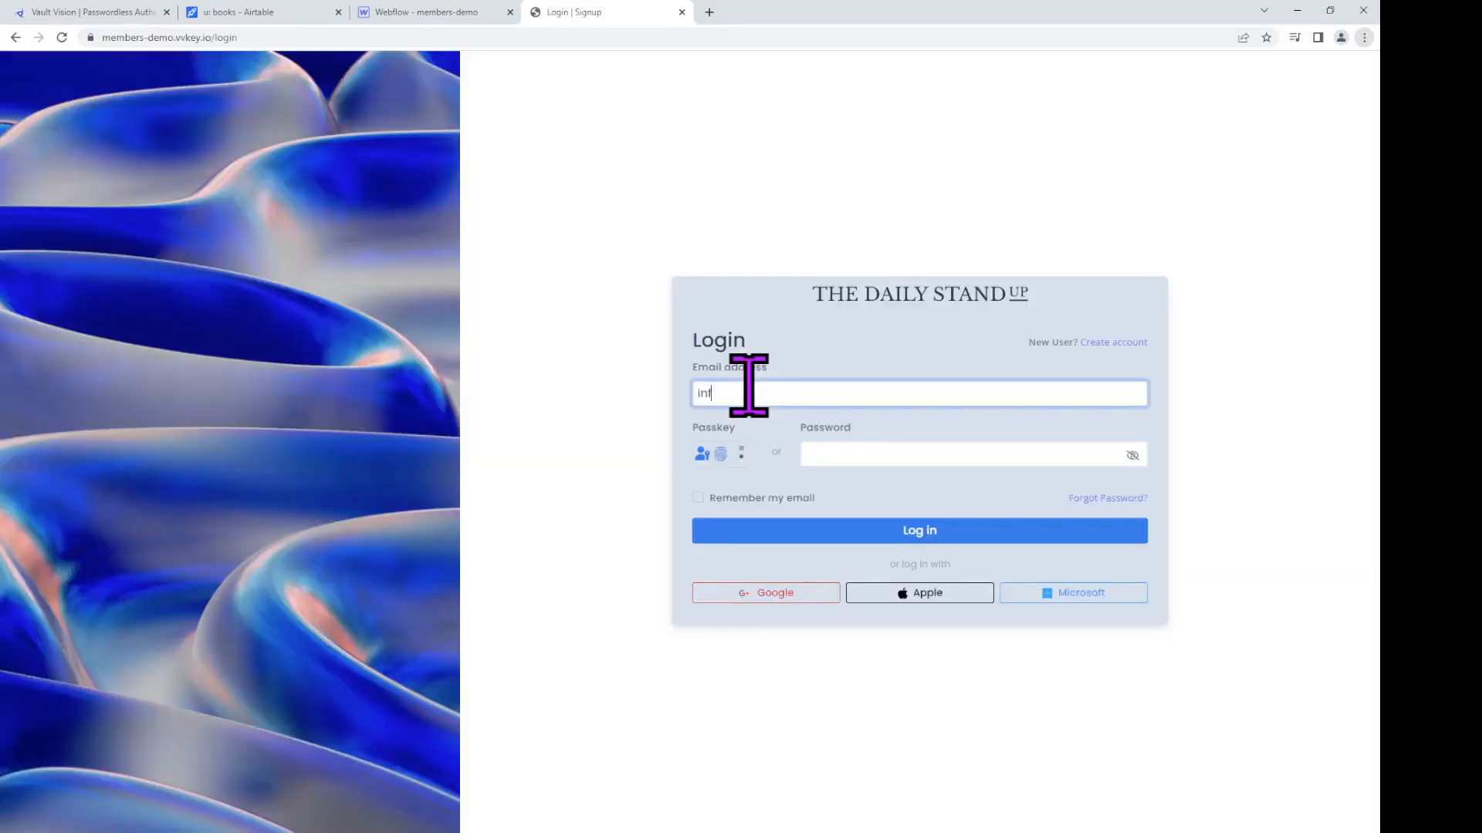
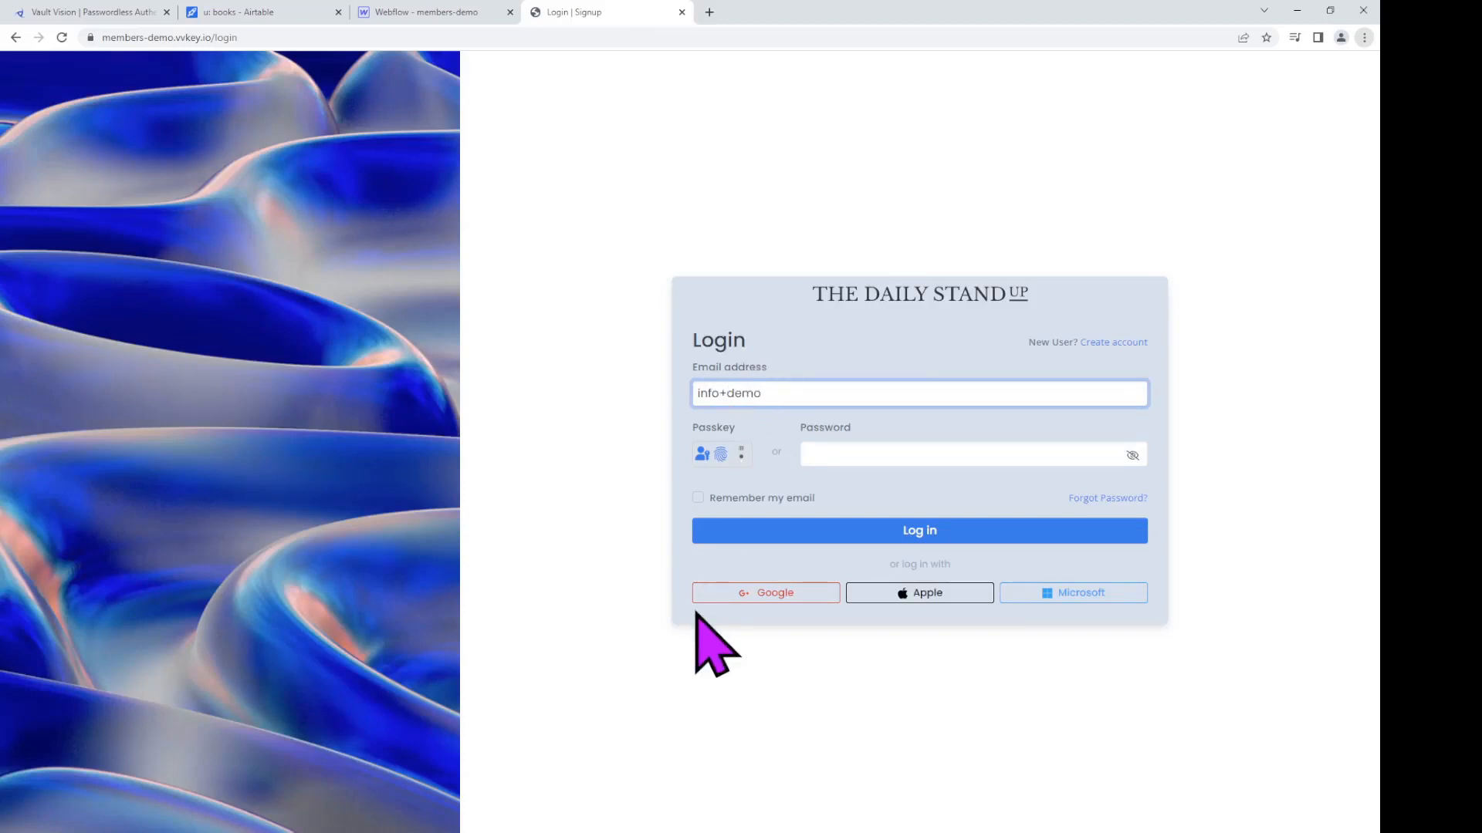
left_click(720, 455)
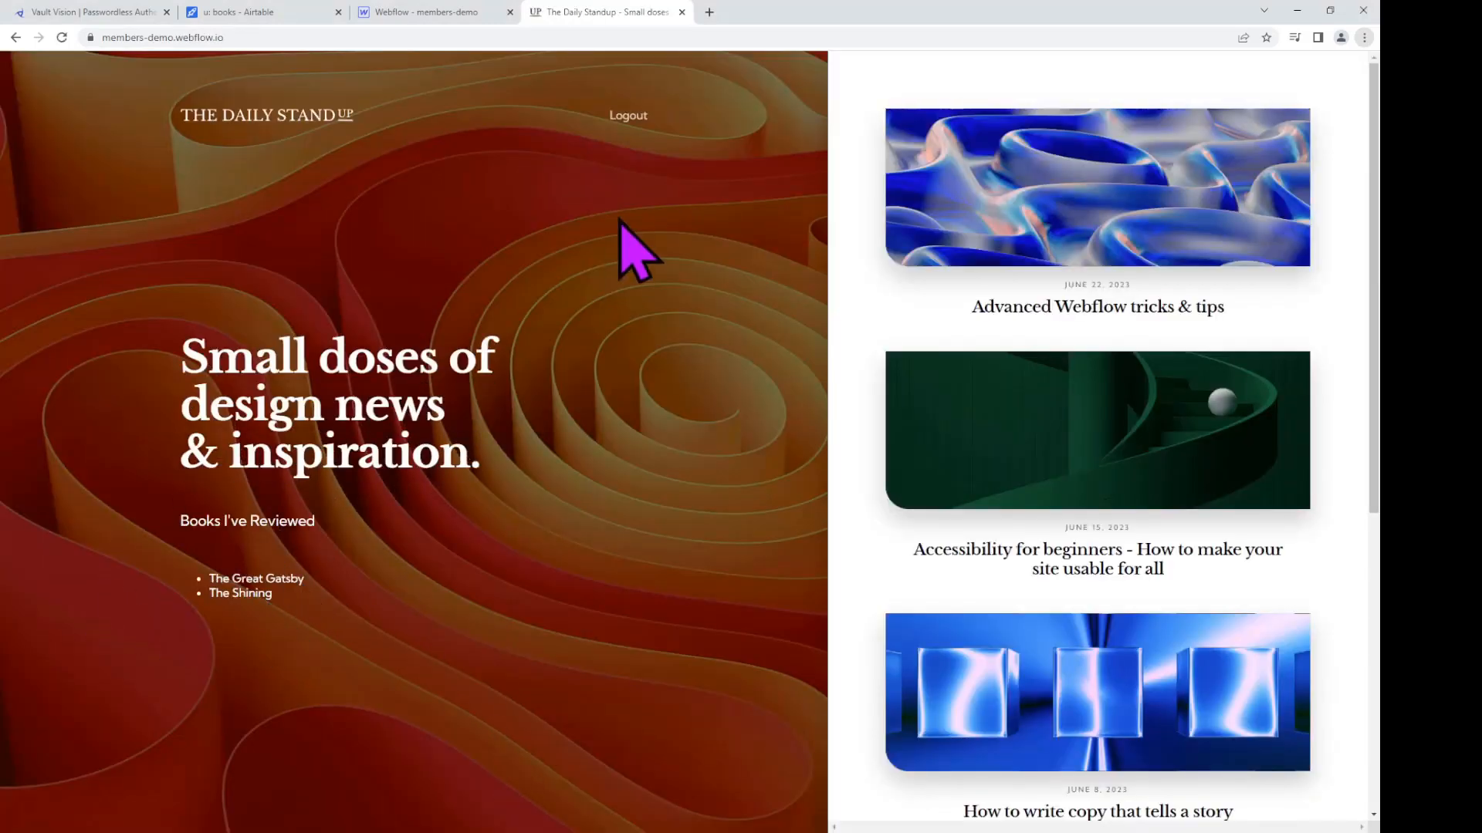
Step: Log that member out, go to the login page, then return to the Webflow designer
left_click(631, 121)
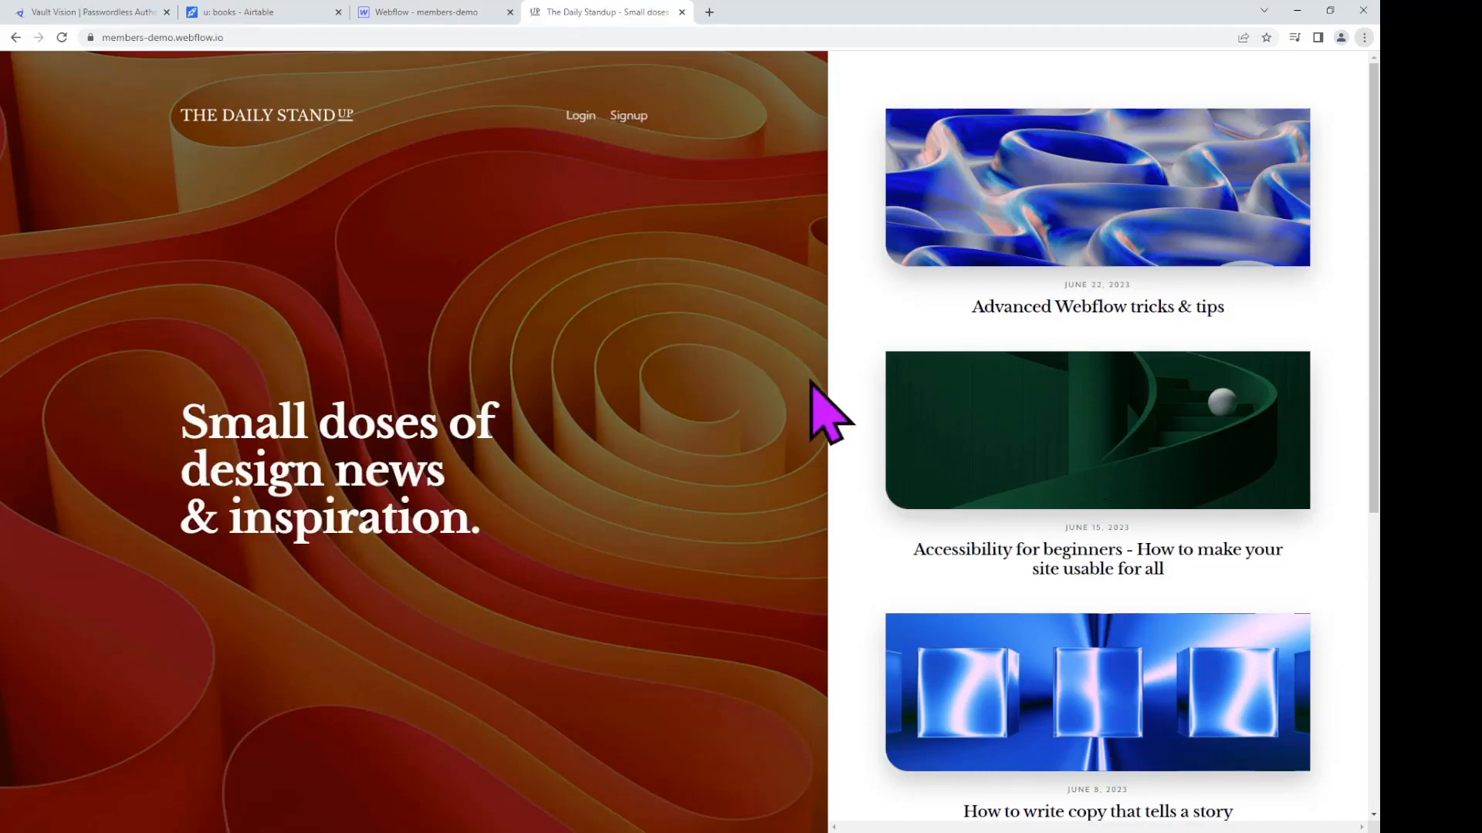
left_click(579, 118)
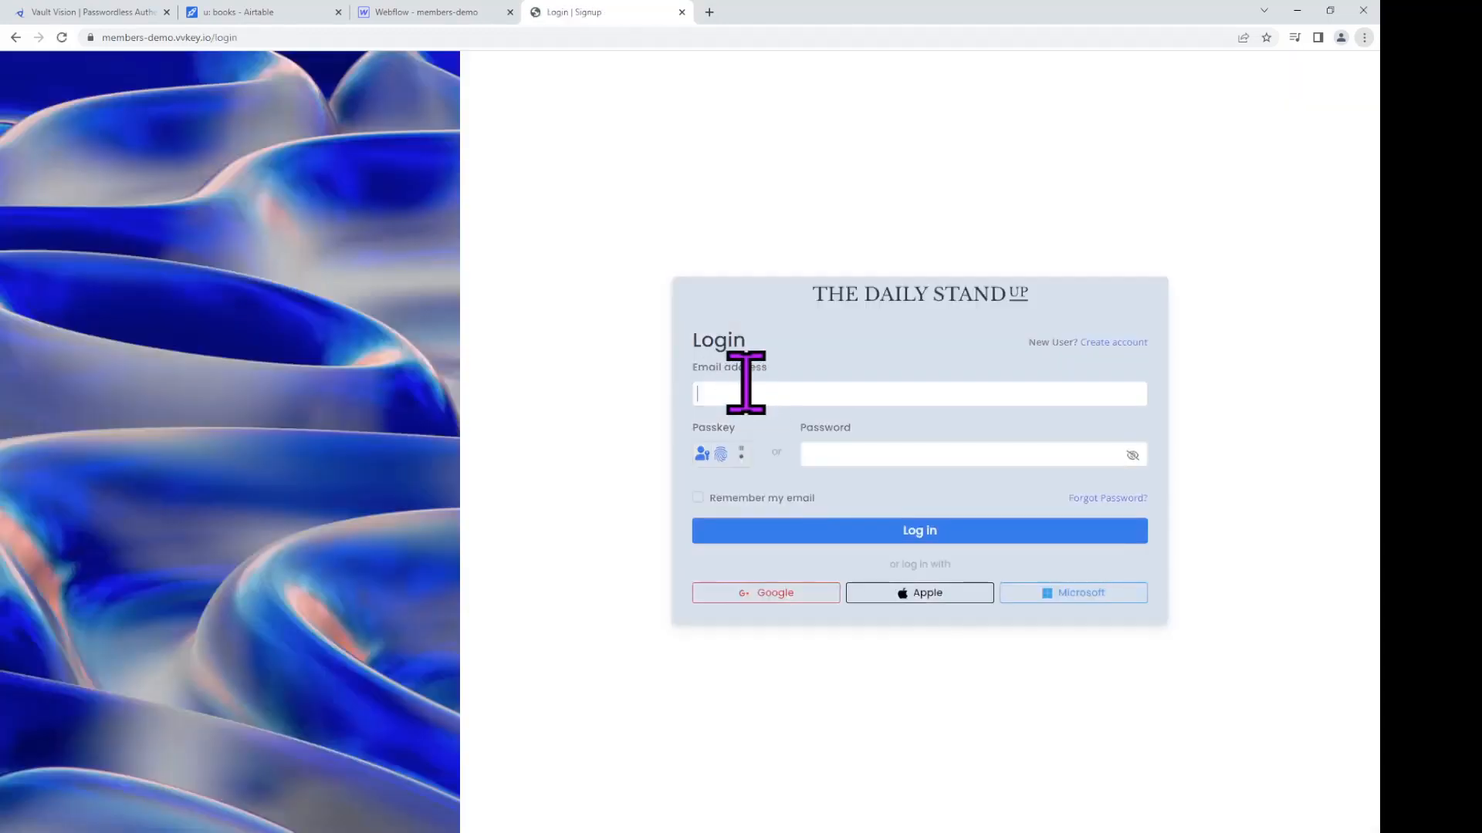
left_click(753, 392)
left_click(391, 16)
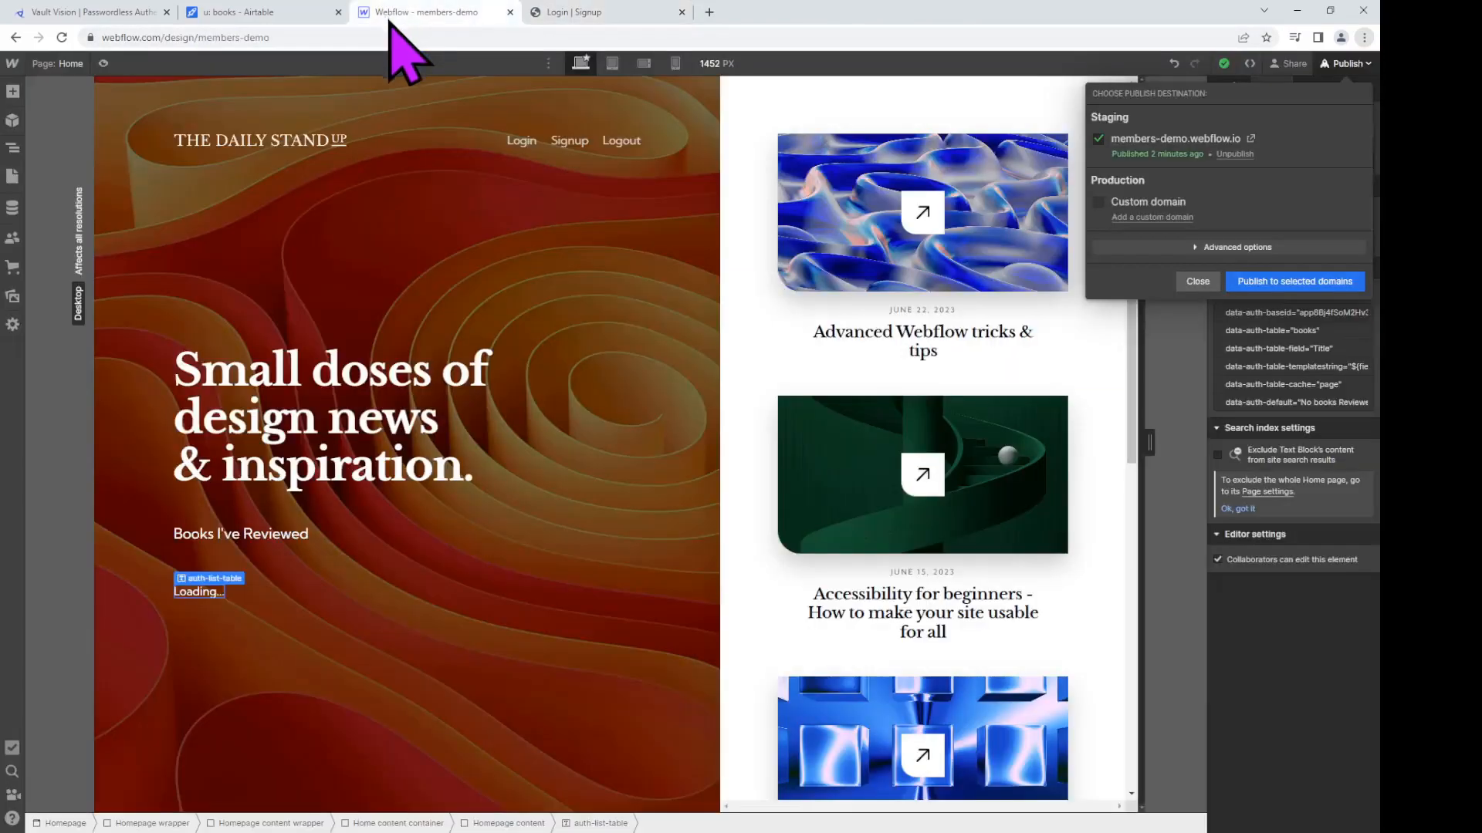
Step: Rename the Airtable book 'Of Mice and Men' to 'Of Mice and Men Vol 2'
left_click(261, 9)
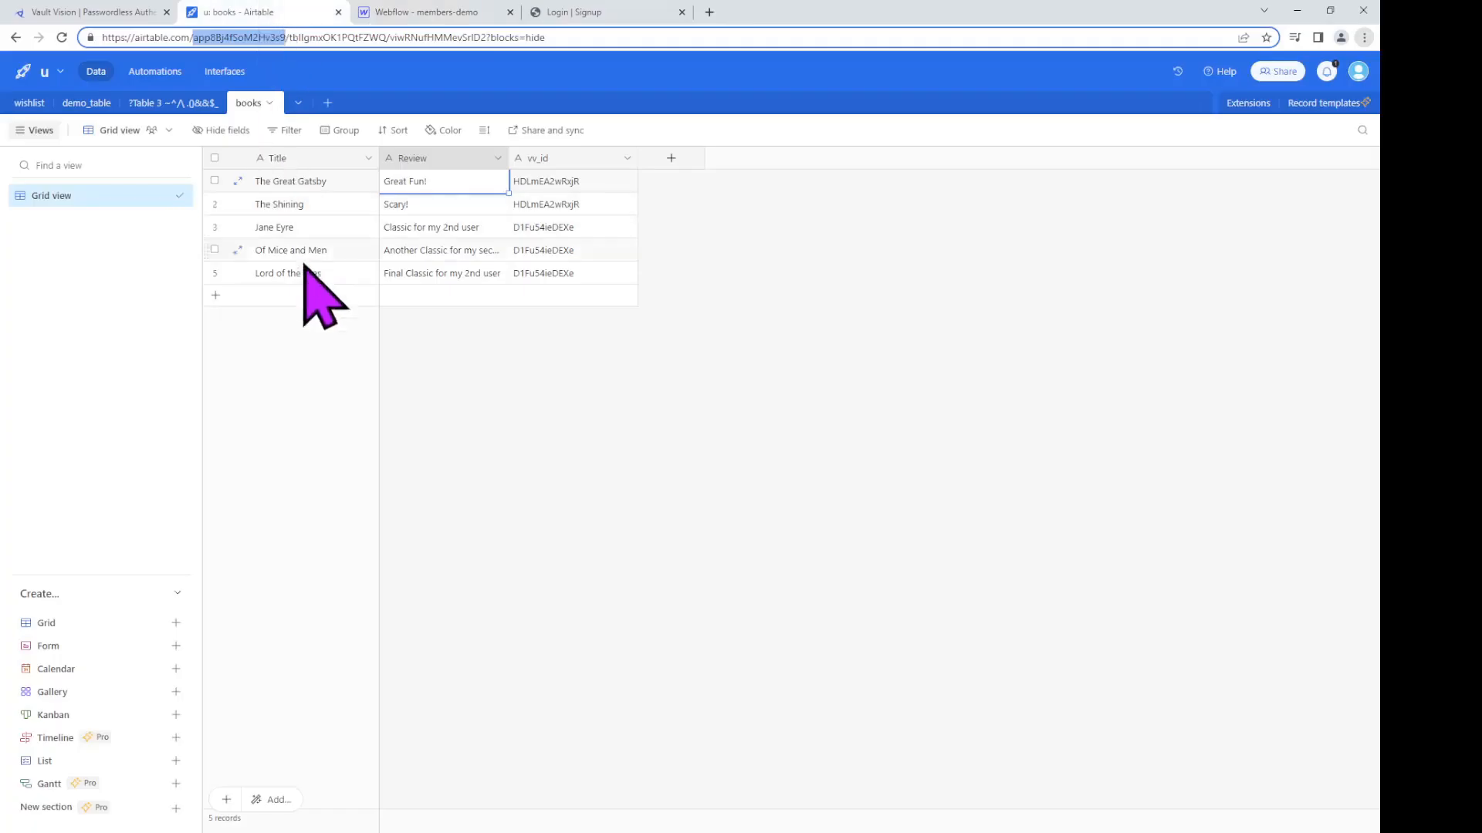
left_click(332, 253)
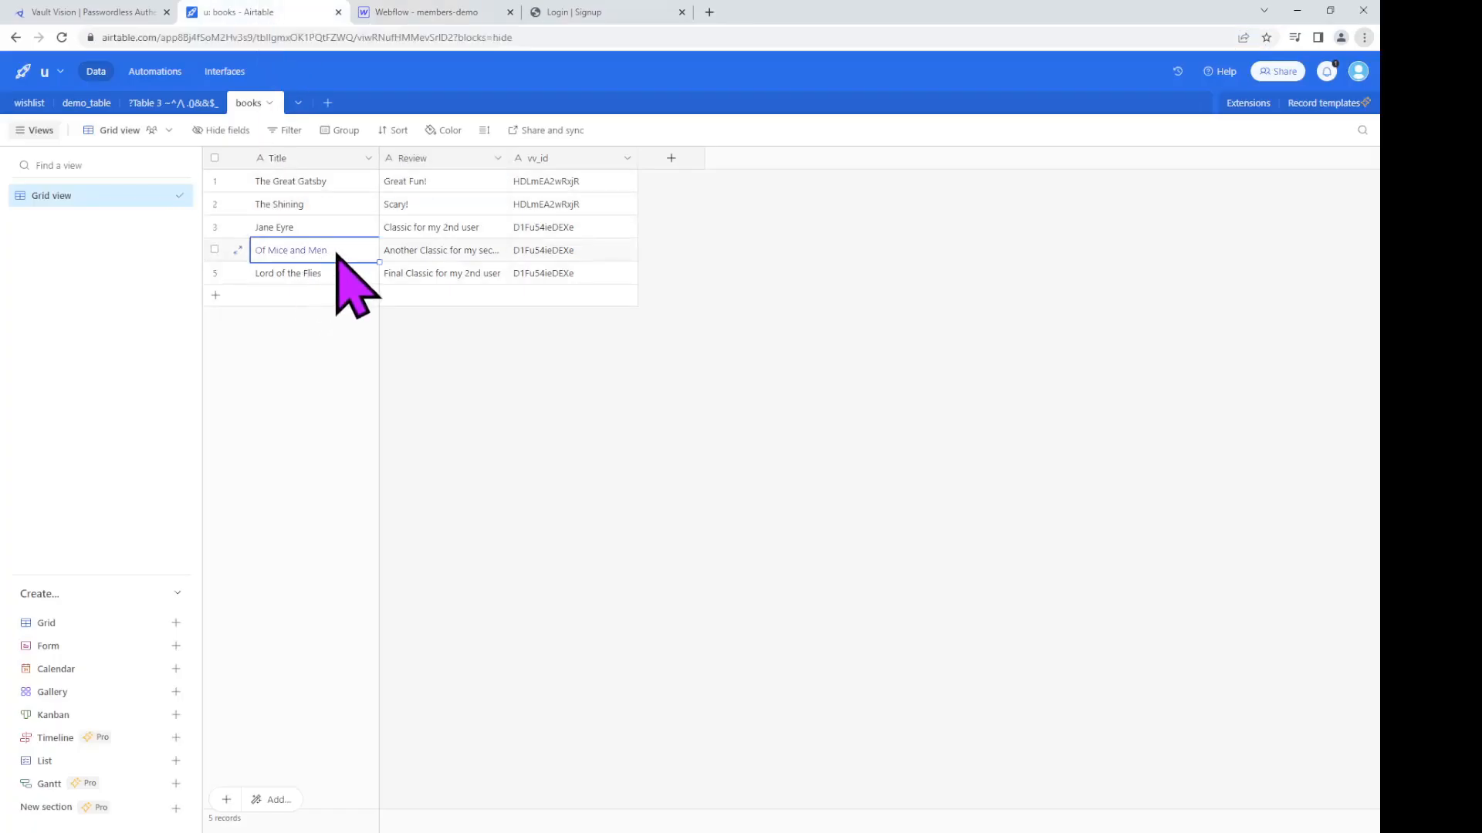
left_click(336, 252)
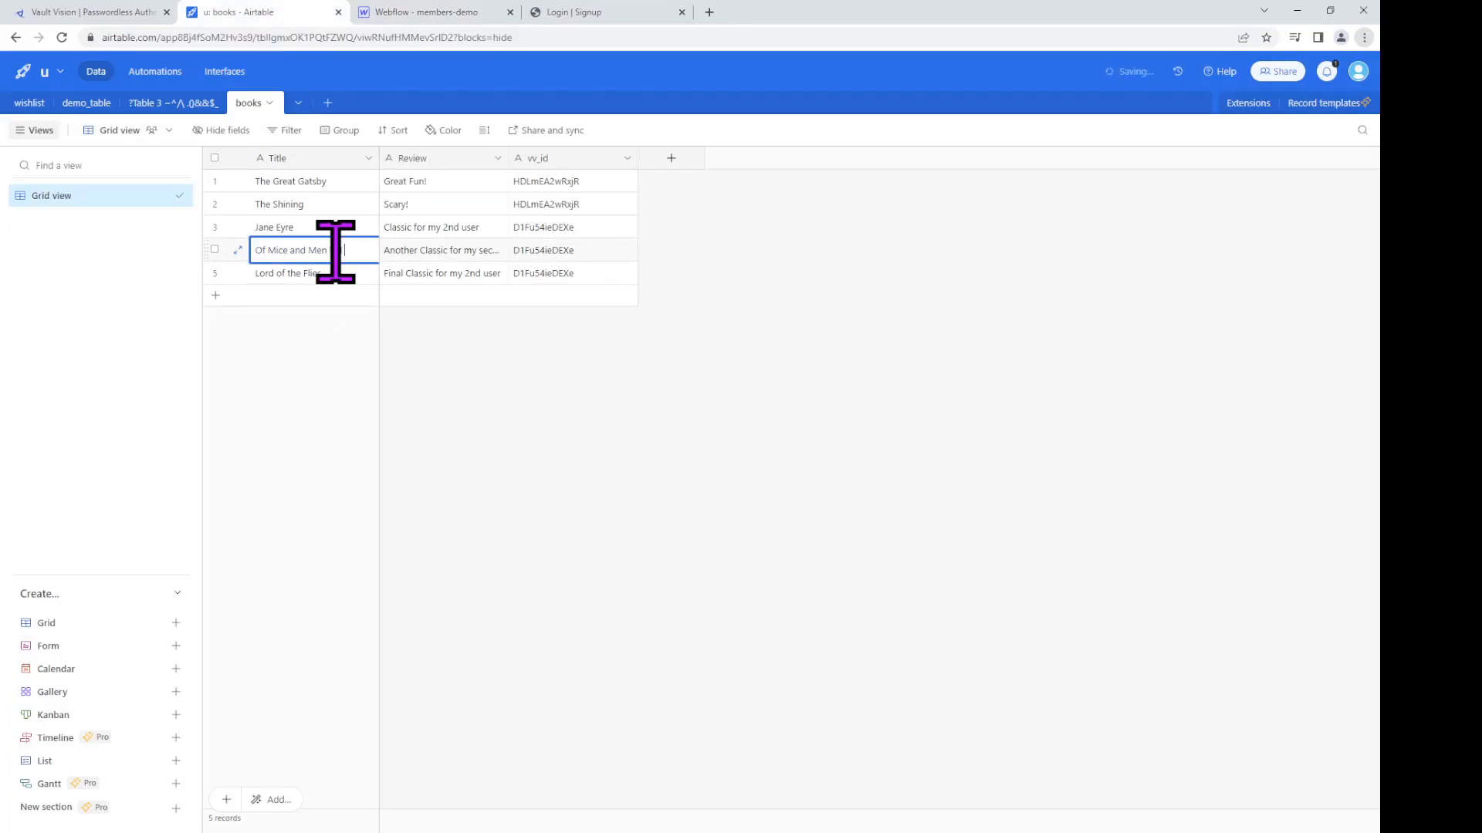
type("Vol 2")
key("Return")
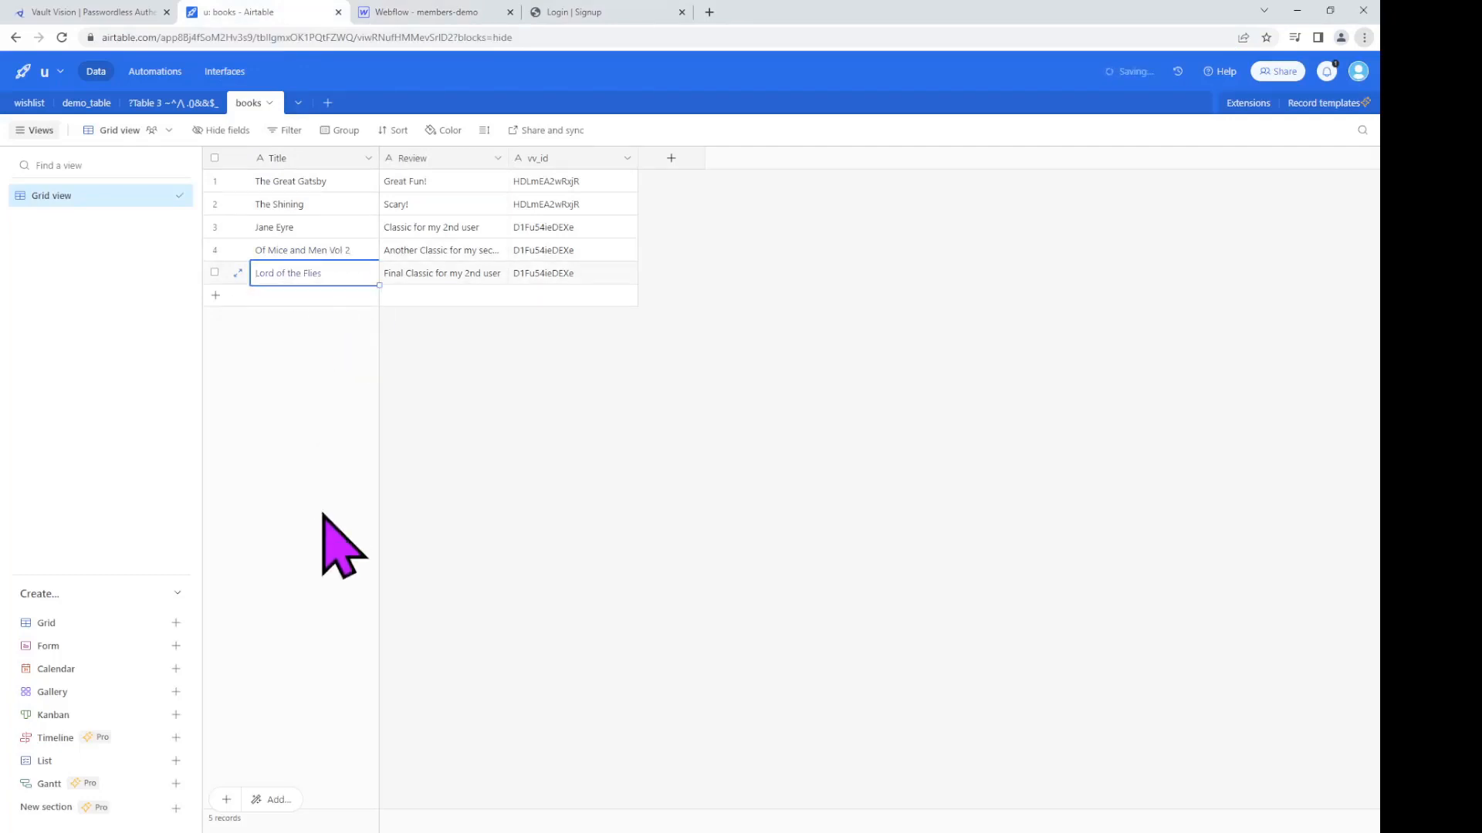
Step: Log in as the second user with their email and saved password, and highlight the renamed title in the list
left_click(620, 22)
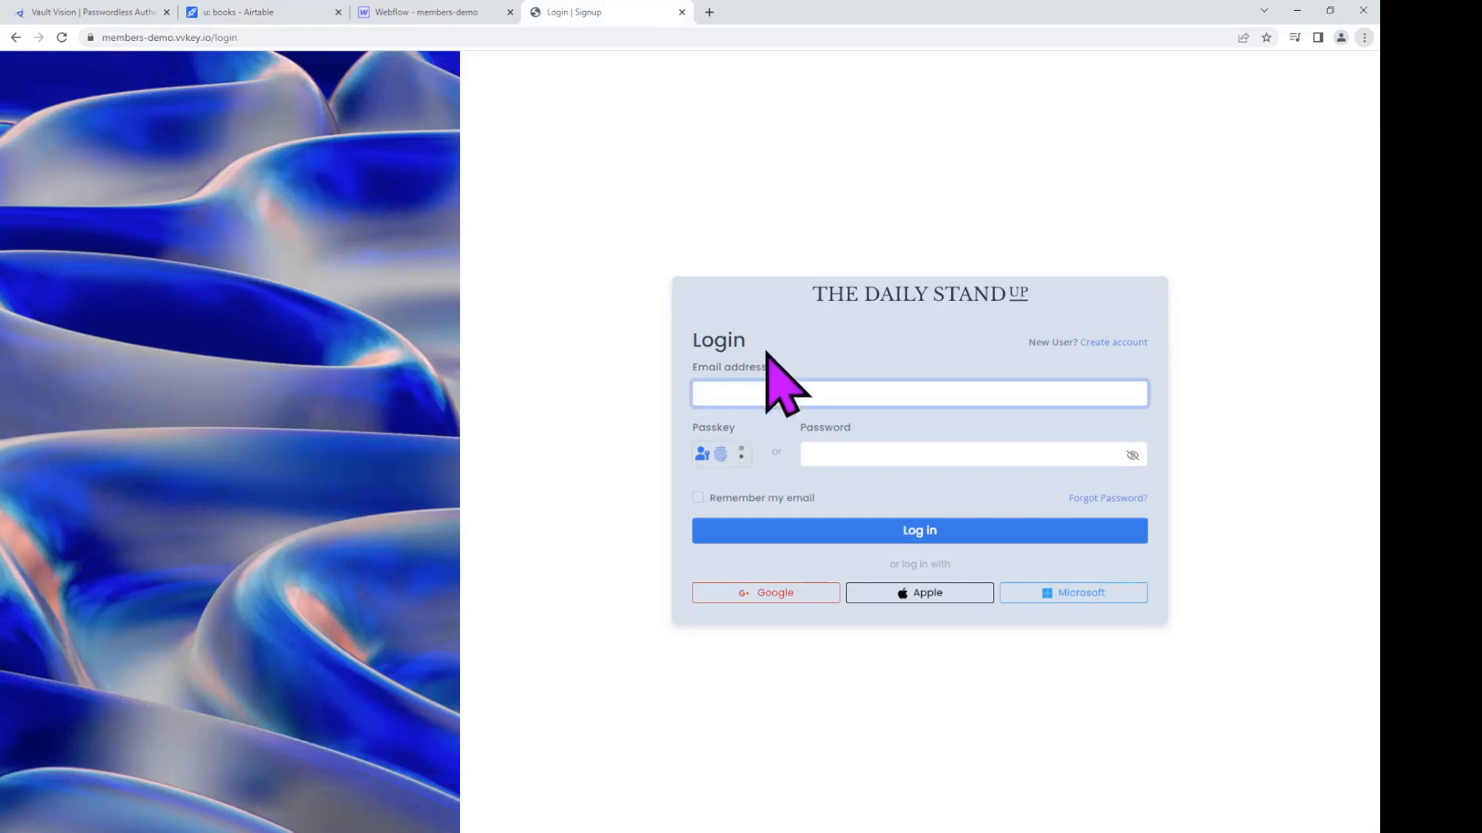
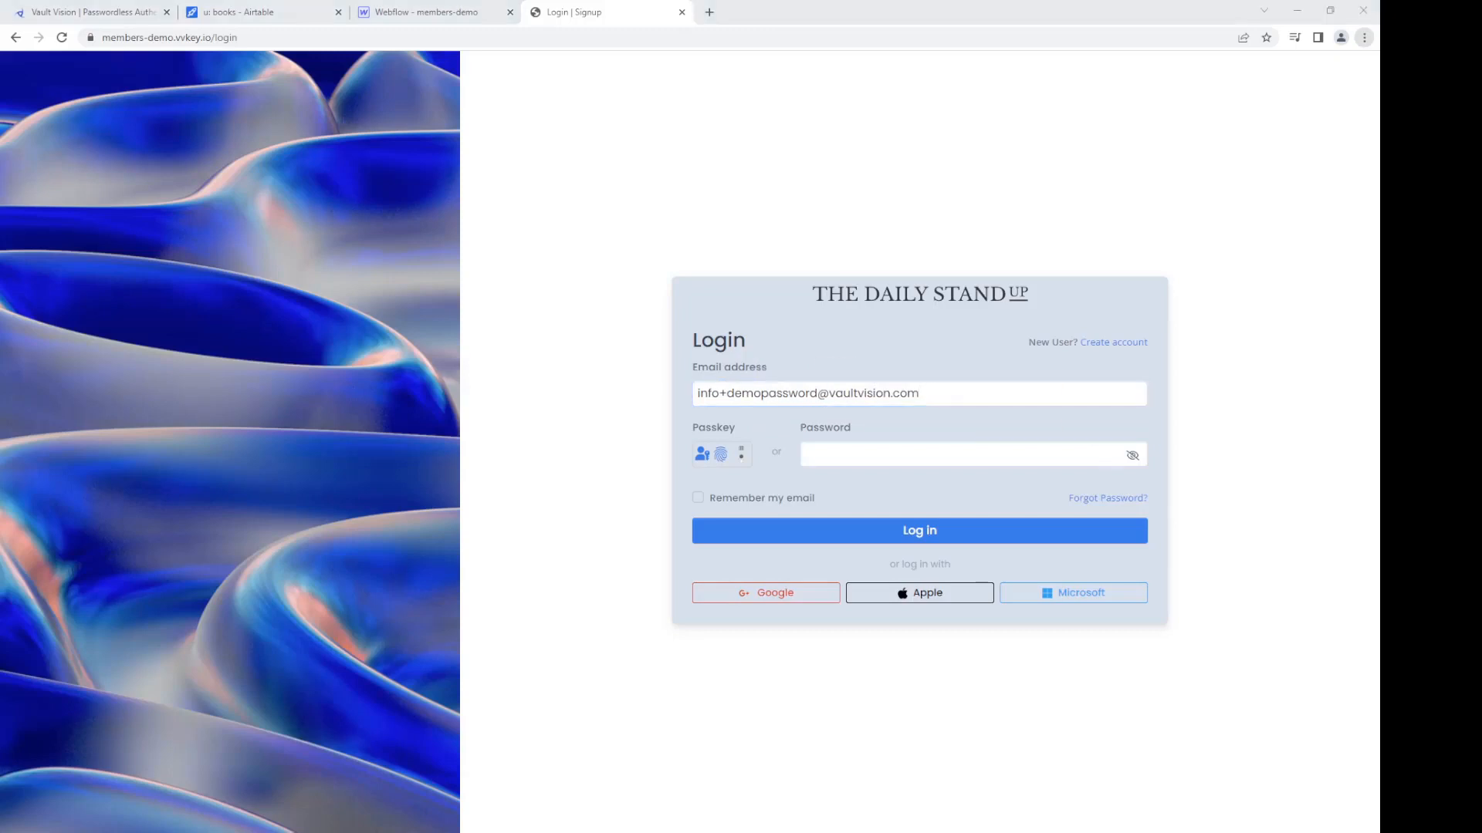
left_click(1081, 453)
key("ctrl+v")
left_click(956, 531)
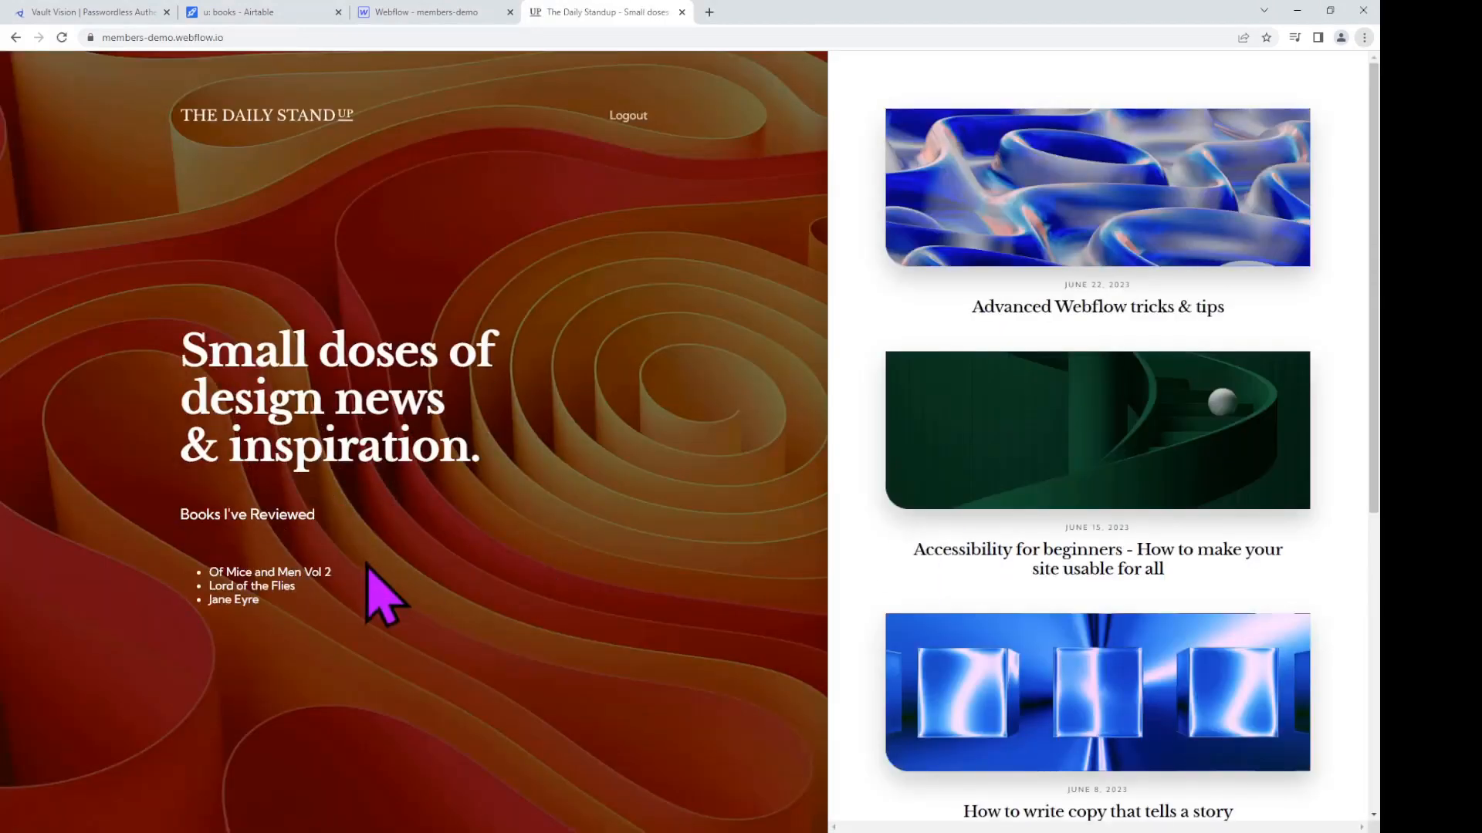
mouse_move(319, 571)
left_mouse_down()
mouse_move(336, 572)
mouse_move(324, 567)
left_mouse_up()
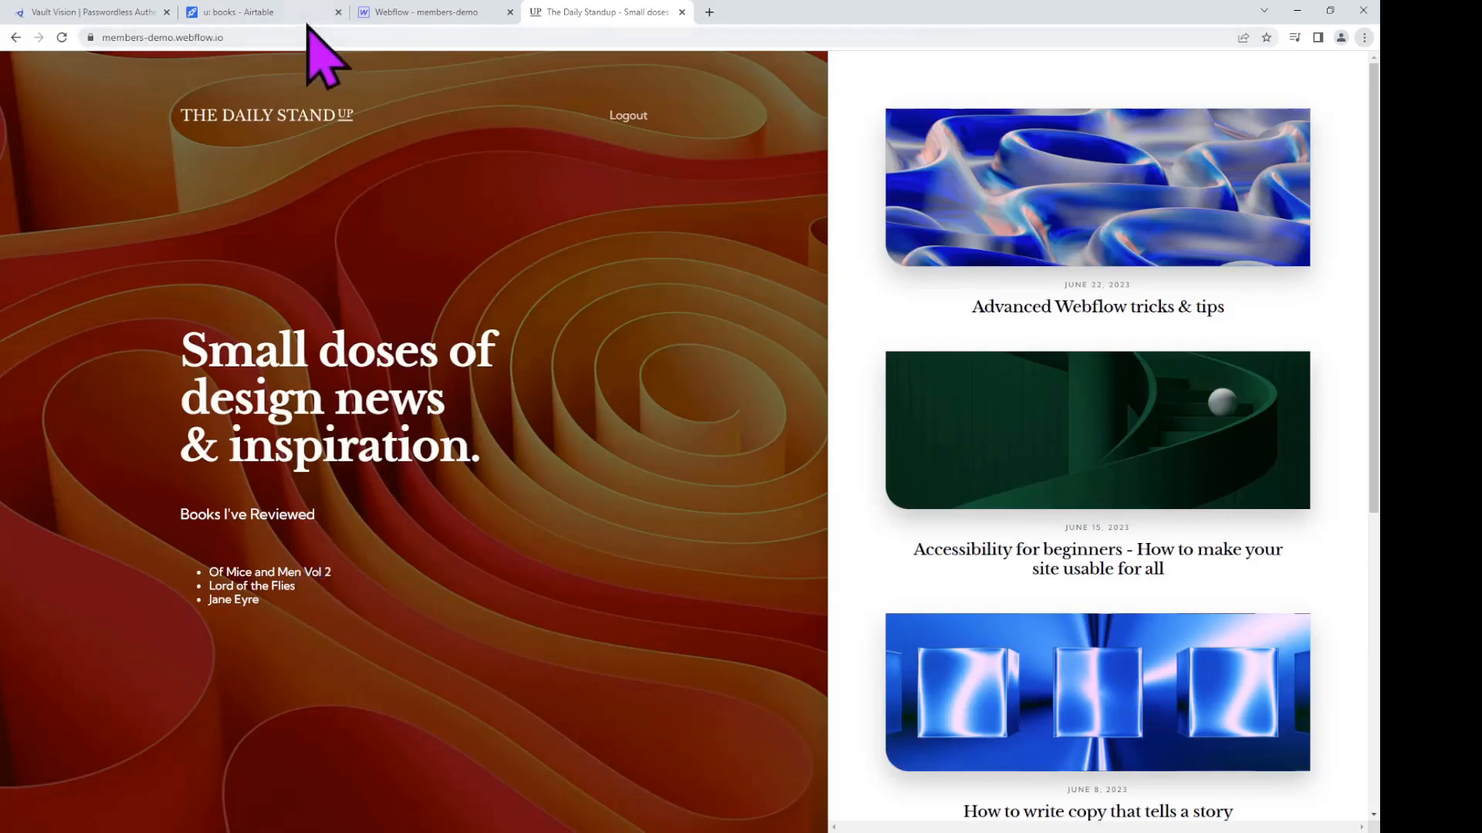
Step: Change the Airtable title from 'Of Mice and Men Vol 2' to 'Vol 3', then return to the live homepage
left_click(307, 17)
left_click(346, 252)
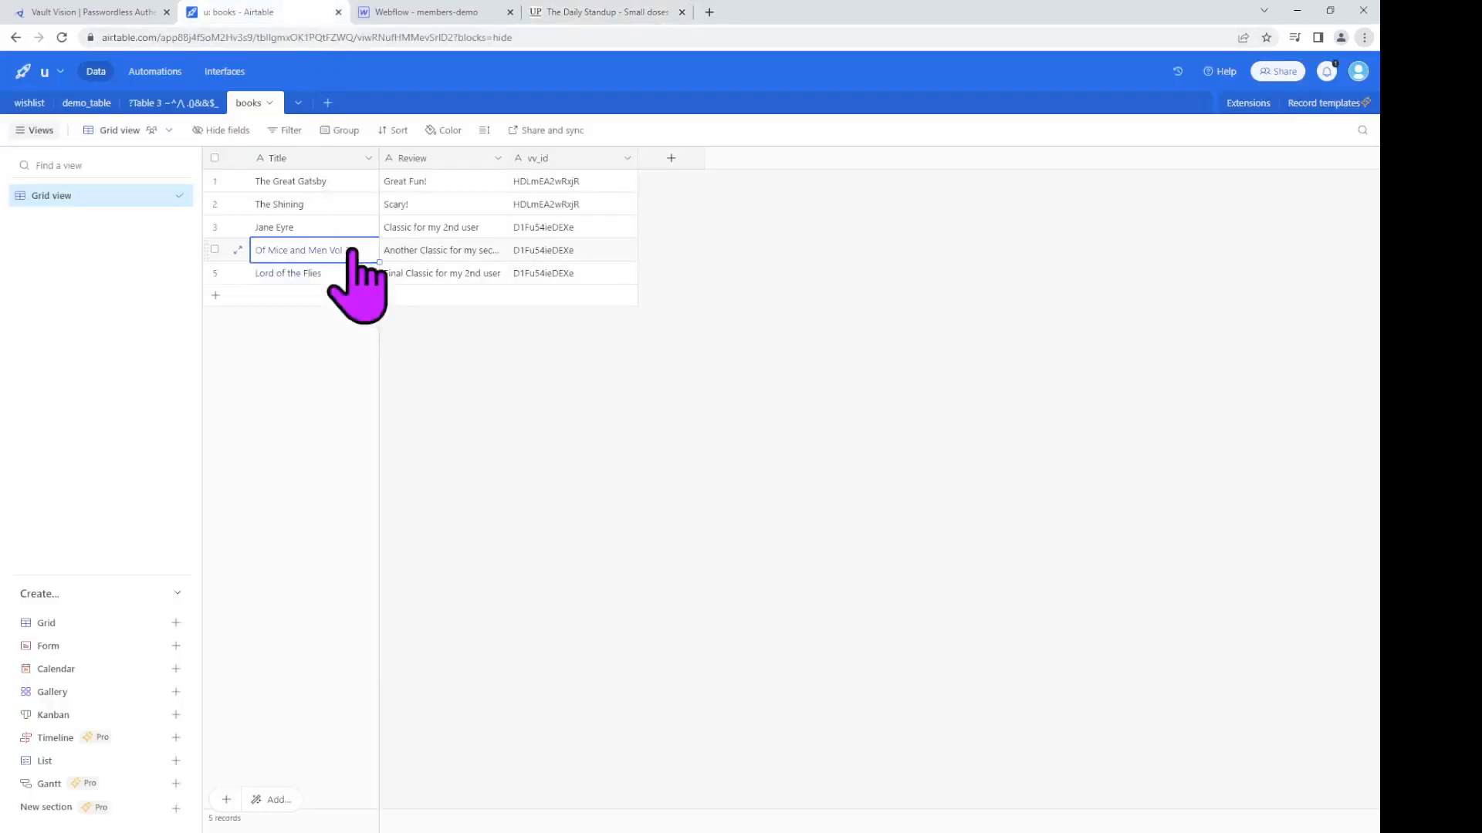
double_click(353, 250)
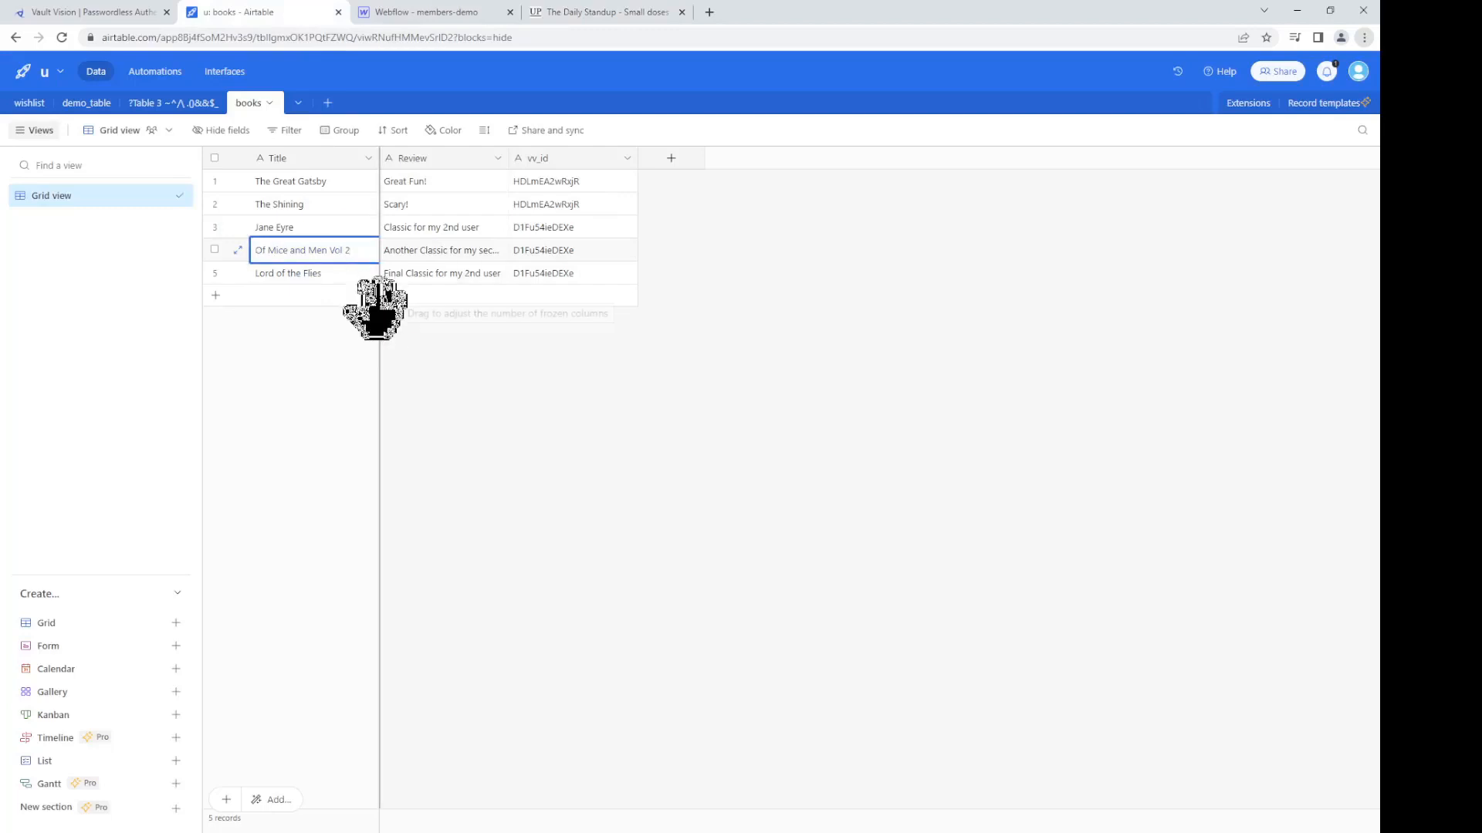
key("BackSpace")
type("3")
key("Return")
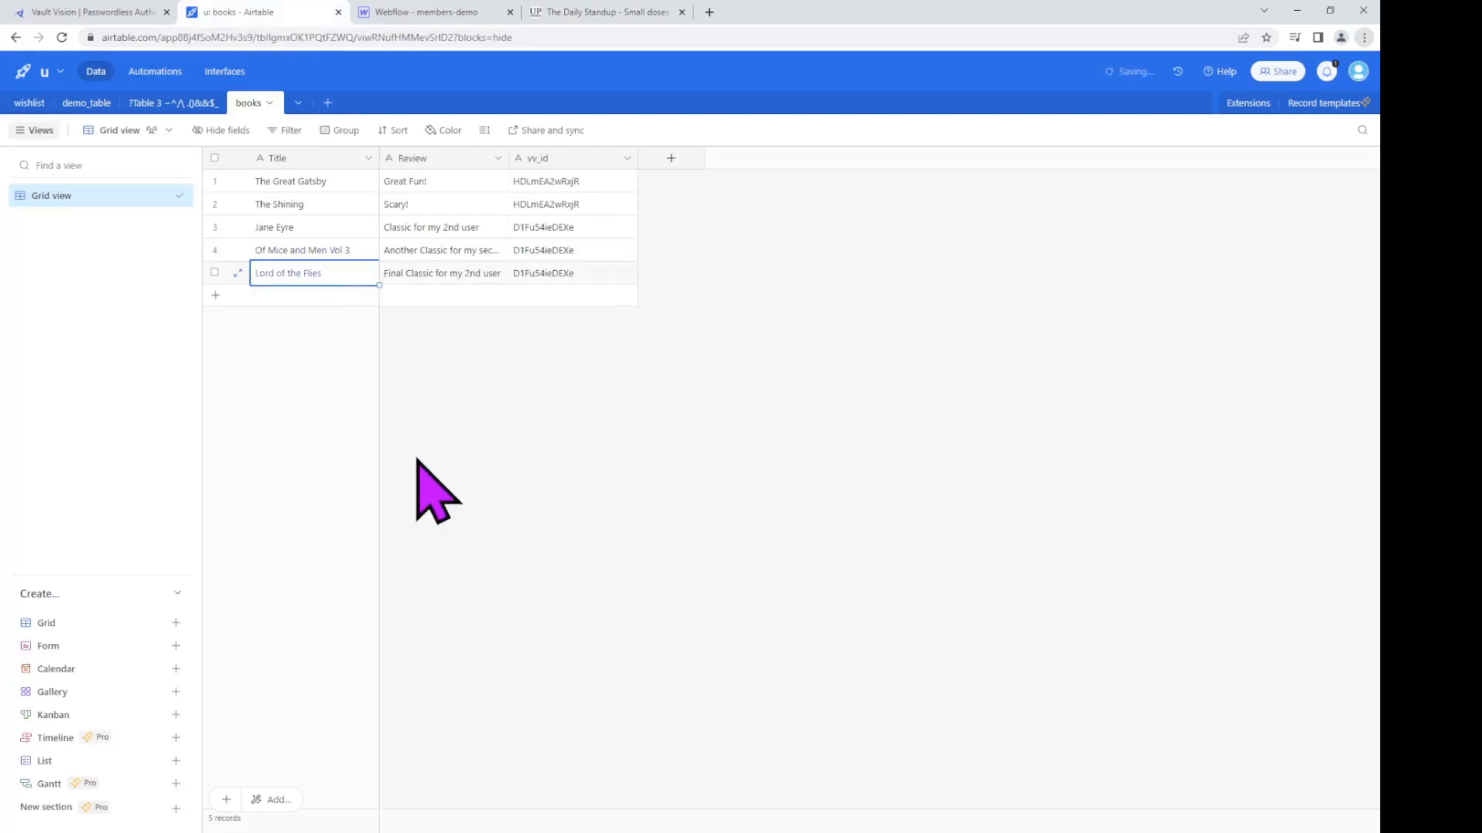
left_click(595, 17)
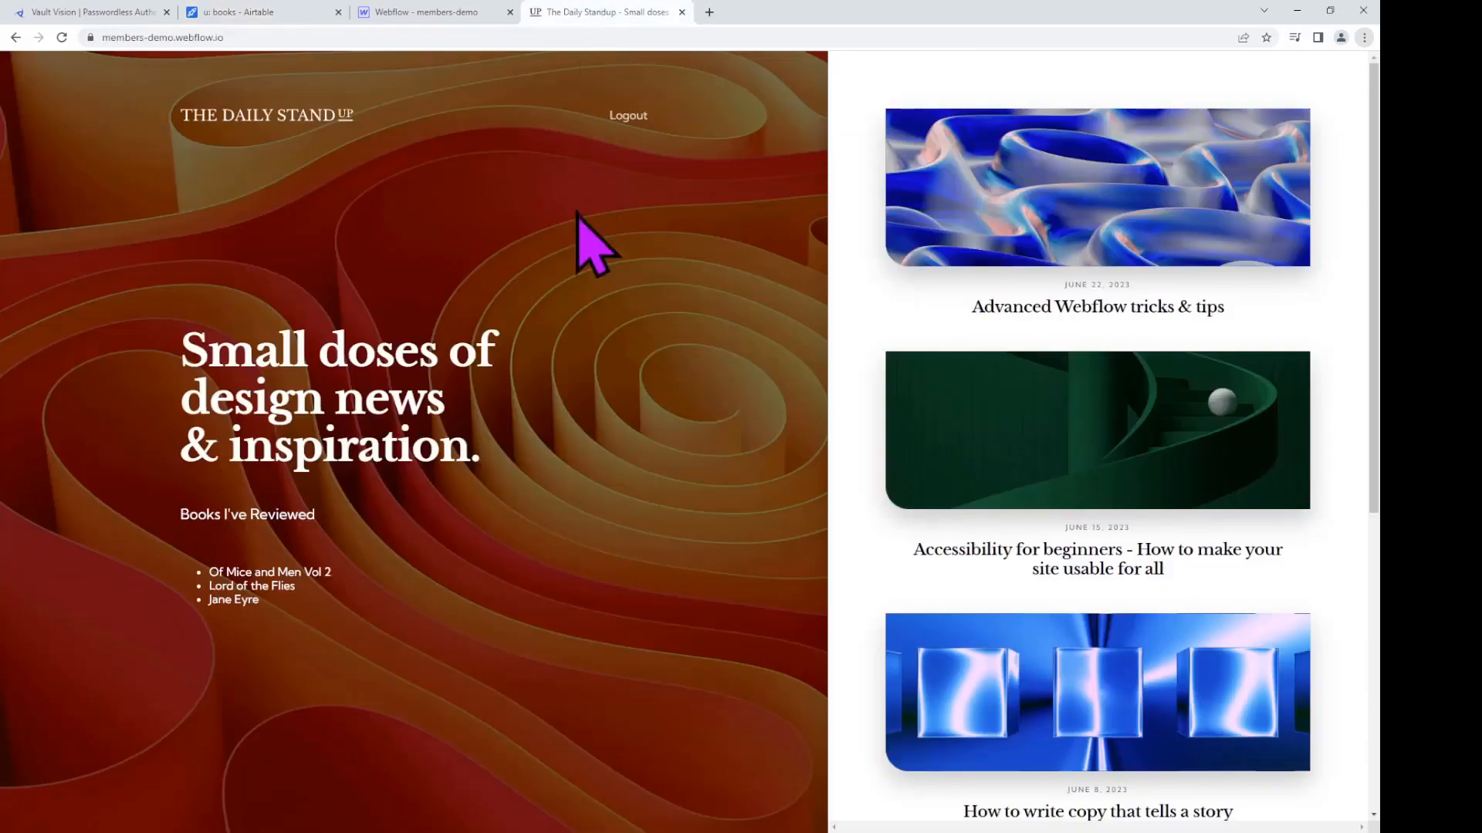